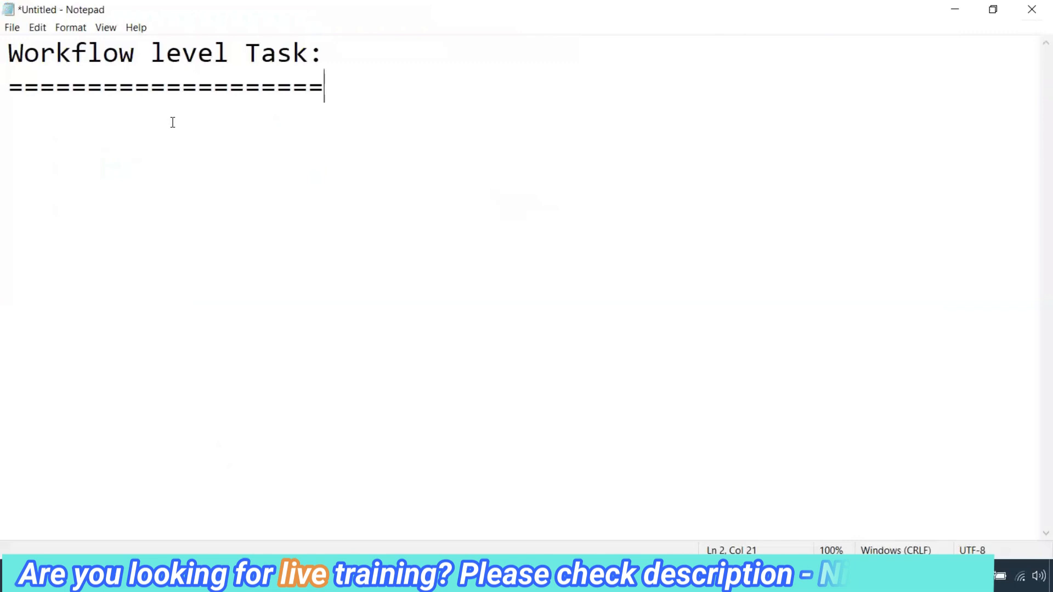
# - Type '1. Session (Non reusable, reusable task)' under the Workflow level Task heading
pyautogui.press('Return')
pyautogui.press('Return')
pyautogui.write('1.')
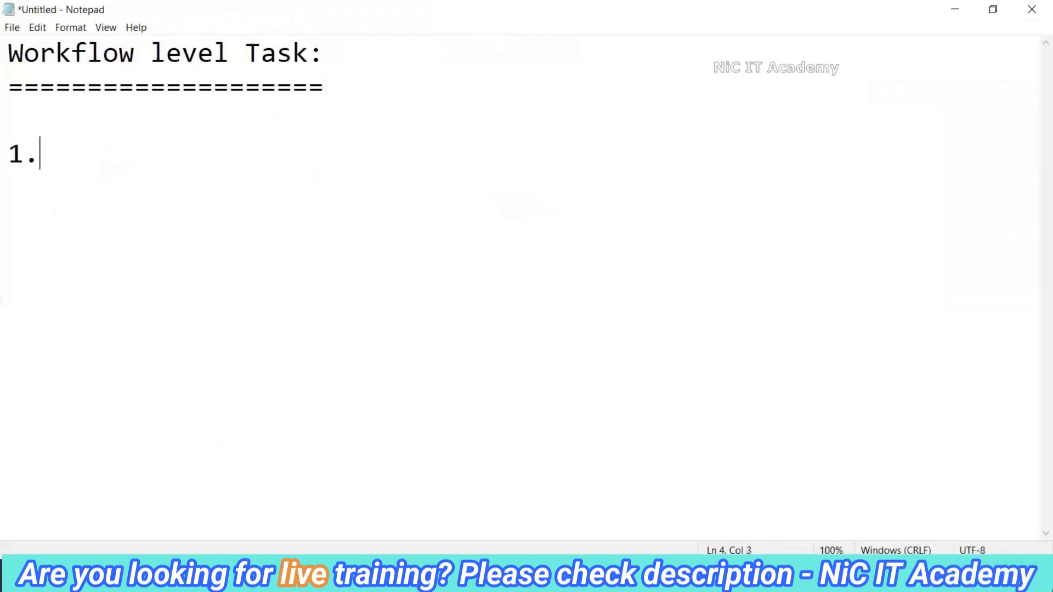
pyautogui.write(' Session ')
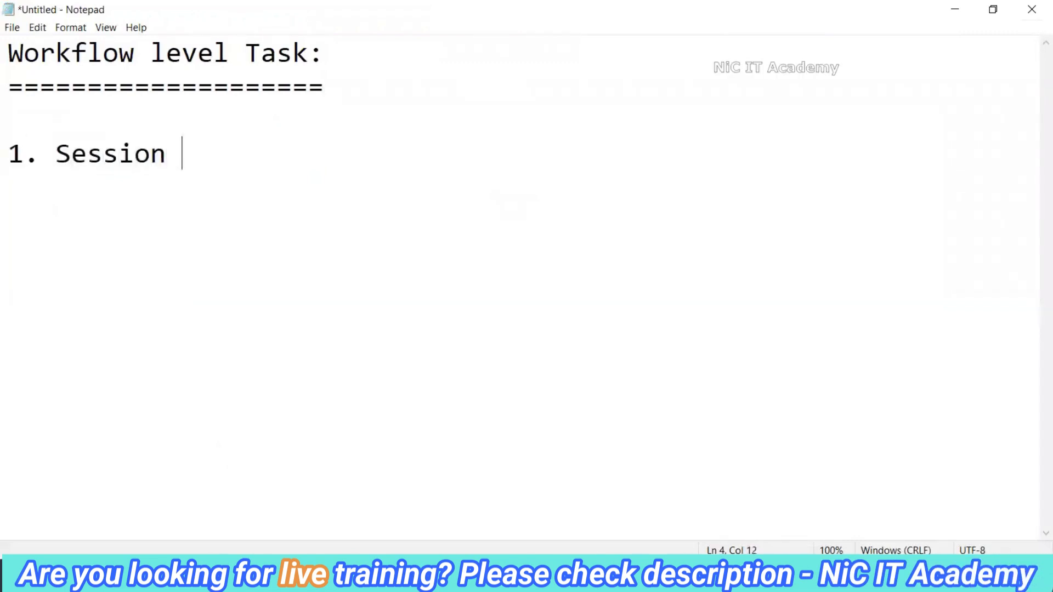
pyautogui.write('(')
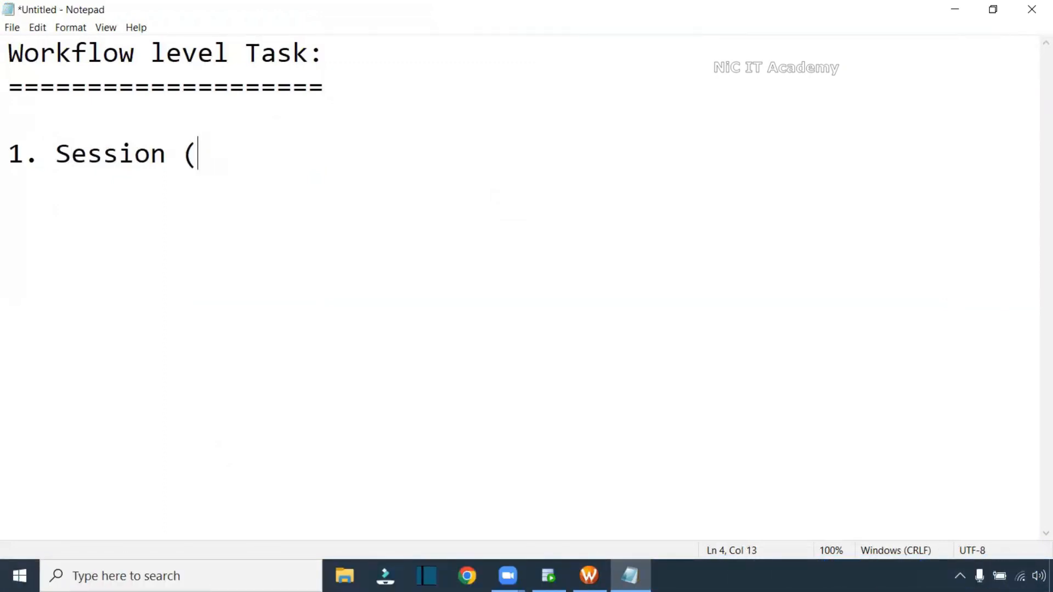
pyautogui.write('Non')
pyautogui.press('BackSpace')
pyautogui.write('reusable')
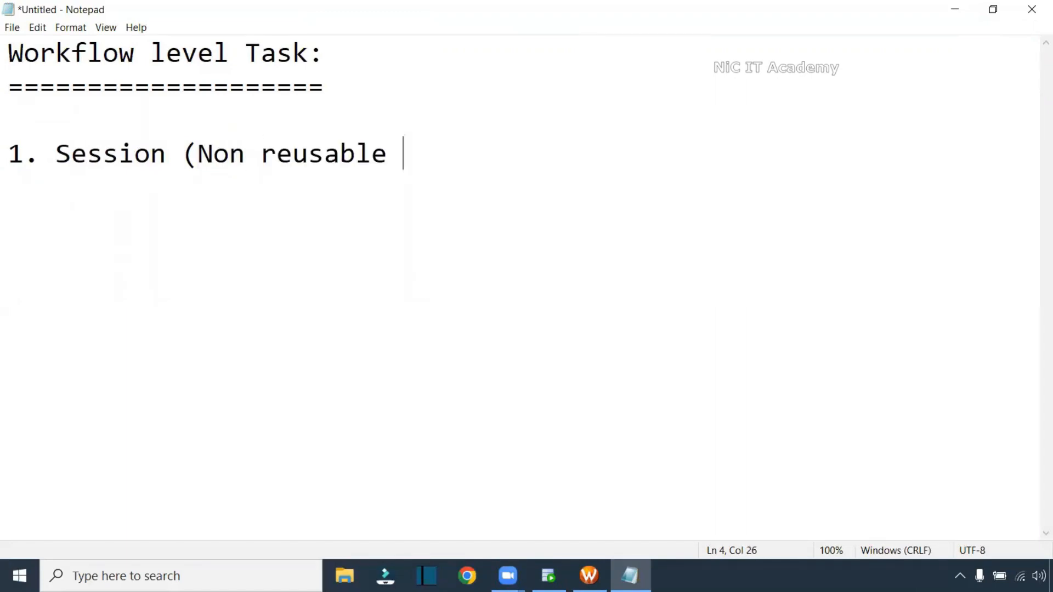
pyautogui.press('BackSpace')
pyautogui.write(', reusable')
pyautogui.press('BackSpace')
pyautogui.write(')')
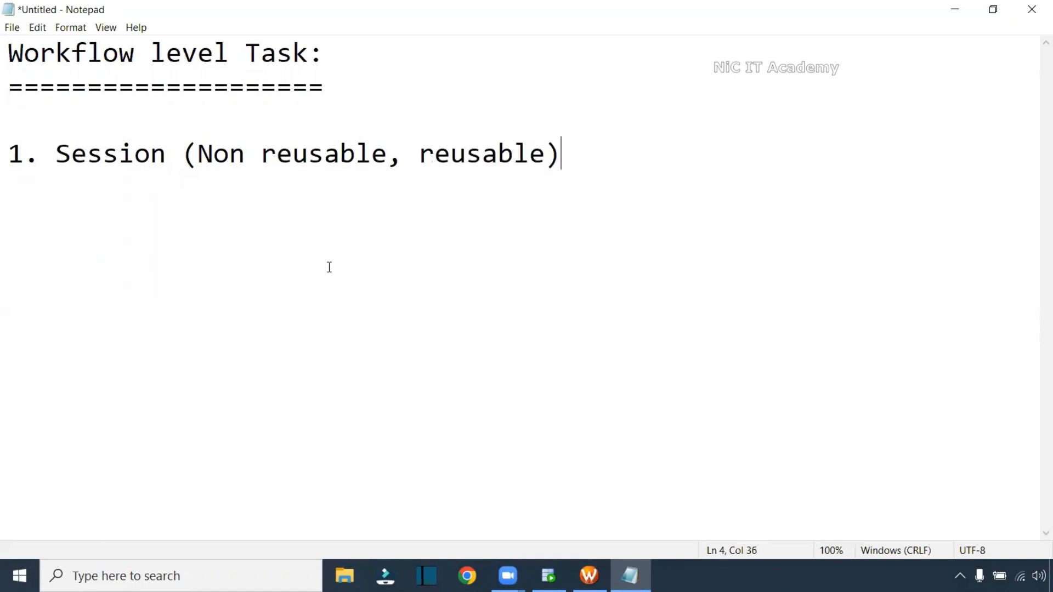
pyautogui.click(552, 143)
pyautogui.write('task')
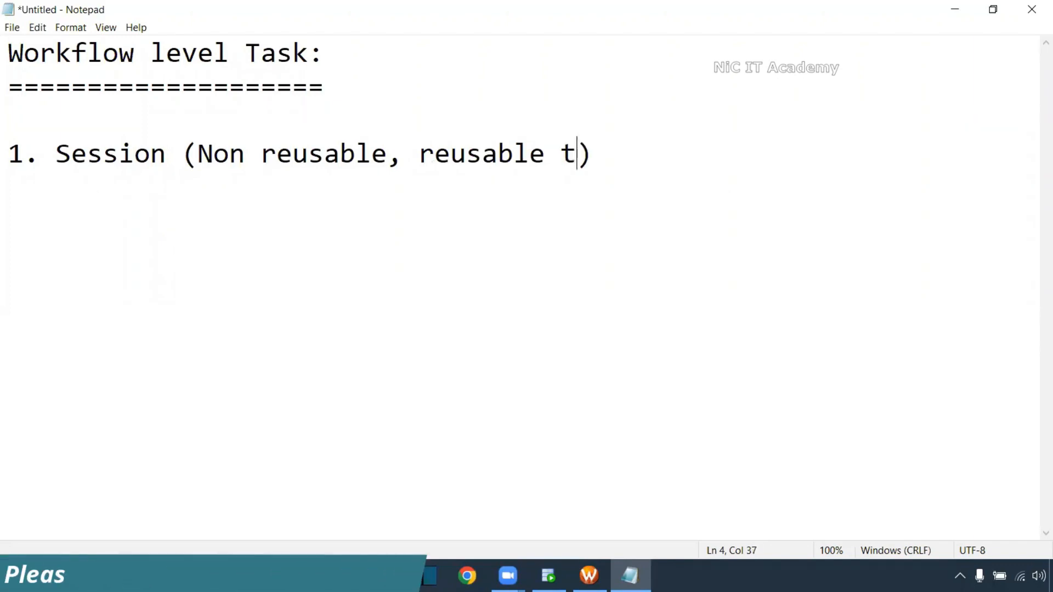
# - Add '2. Email' and '3. Command', pasting the same bracketed reusable options after each
pyautogui.moveTo(641, 154); pyautogui.dragTo(11, 165)
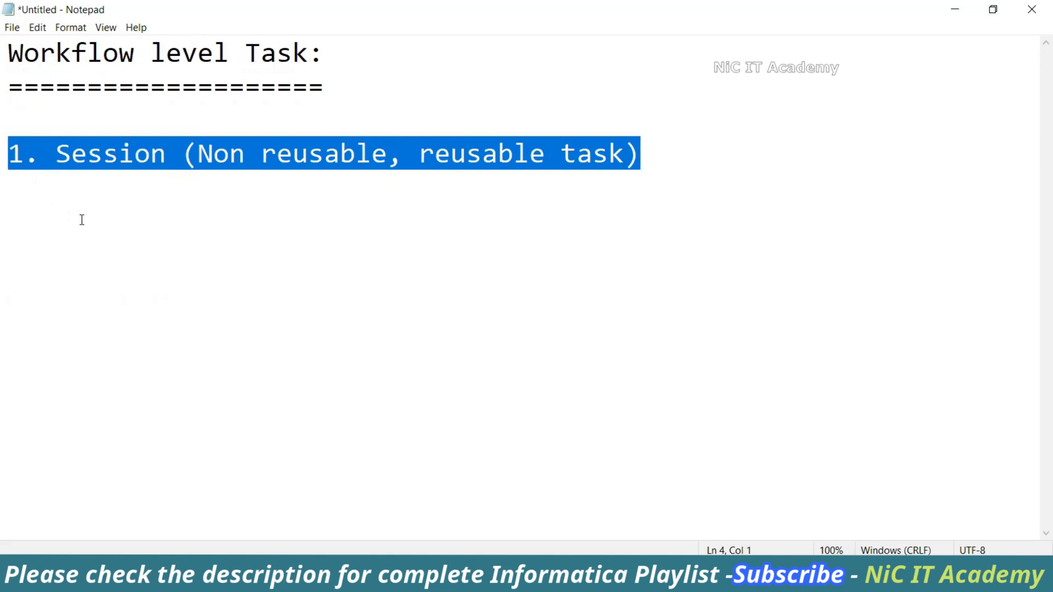
pyautogui.click(55, 205)
pyautogui.press('End')
pyautogui.press('Return')
pyautogui.write('2. Email')
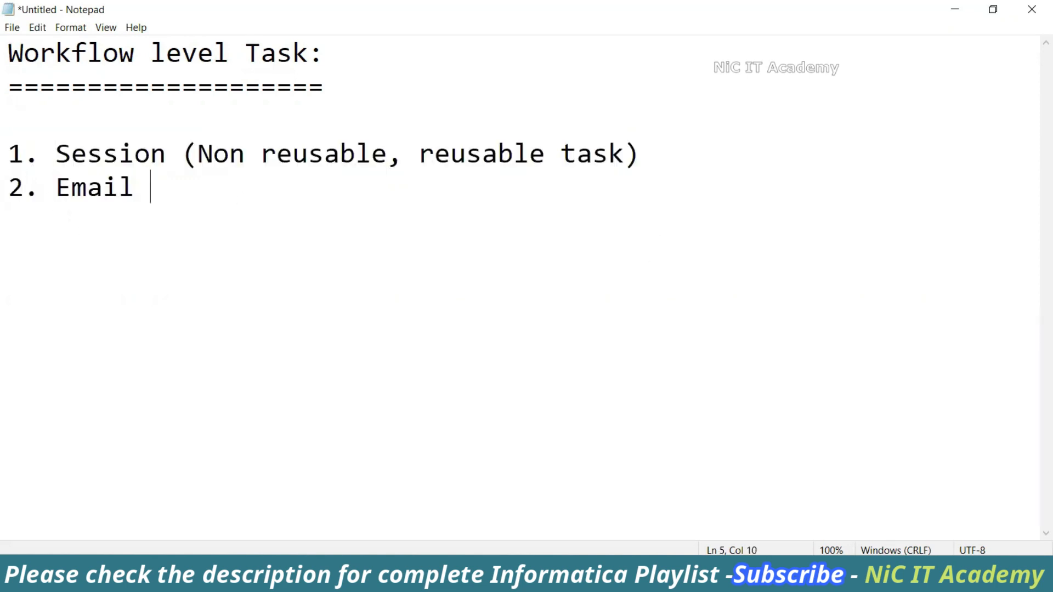
pyautogui.write(' )')
pyautogui.press('BackSpace')
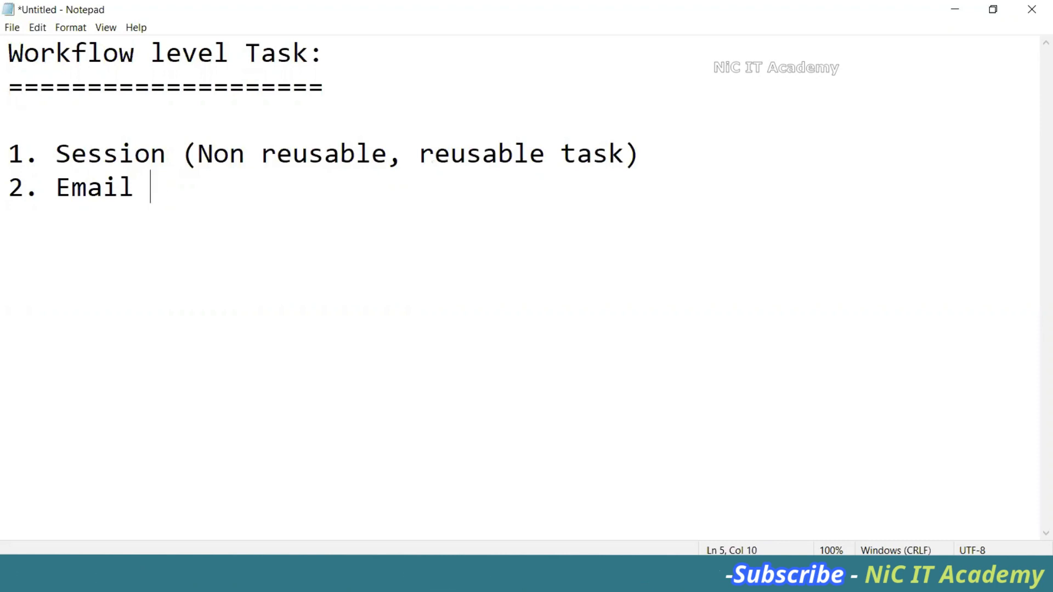
pyautogui.moveTo(186, 153); pyautogui.dragTo(638, 160)
pyautogui.hotkey('ctrl', 'c')
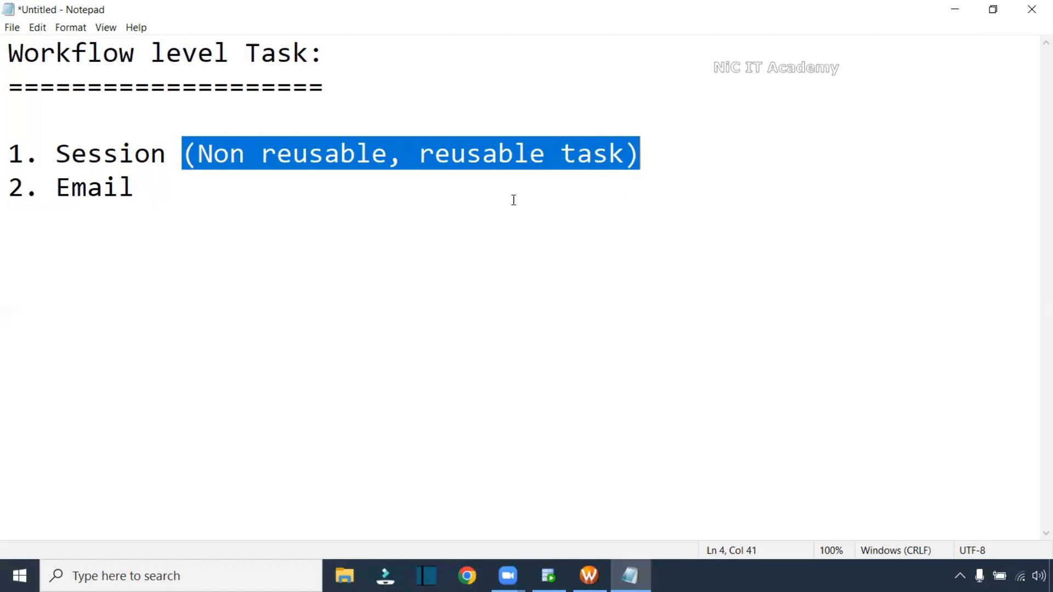
pyautogui.click(301, 188)
pyautogui.hotkey('ctrl', 'v')
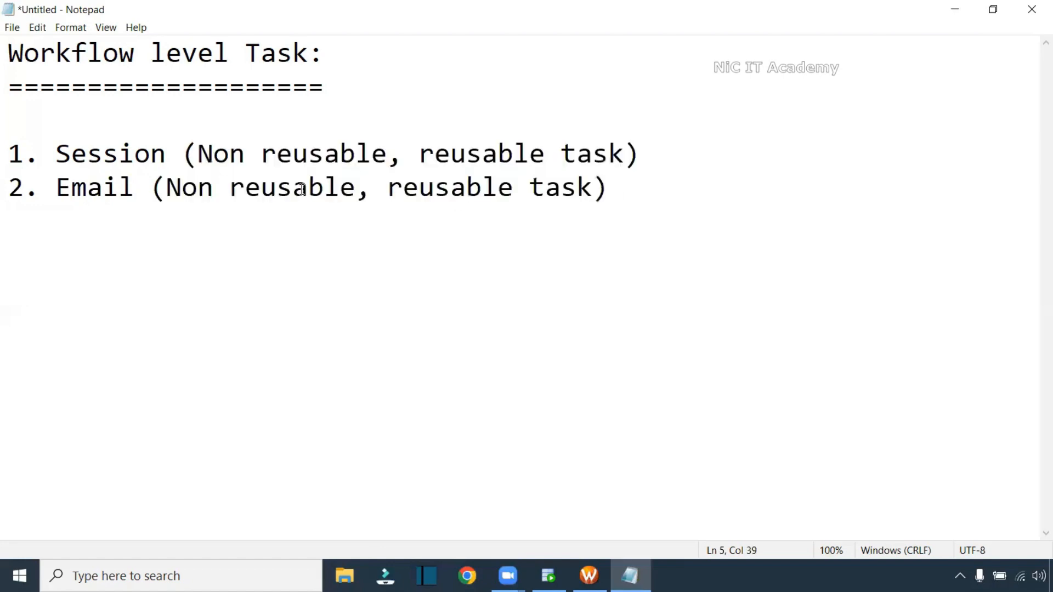
pyautogui.press('Return')
pyautogui.write('3. Command')
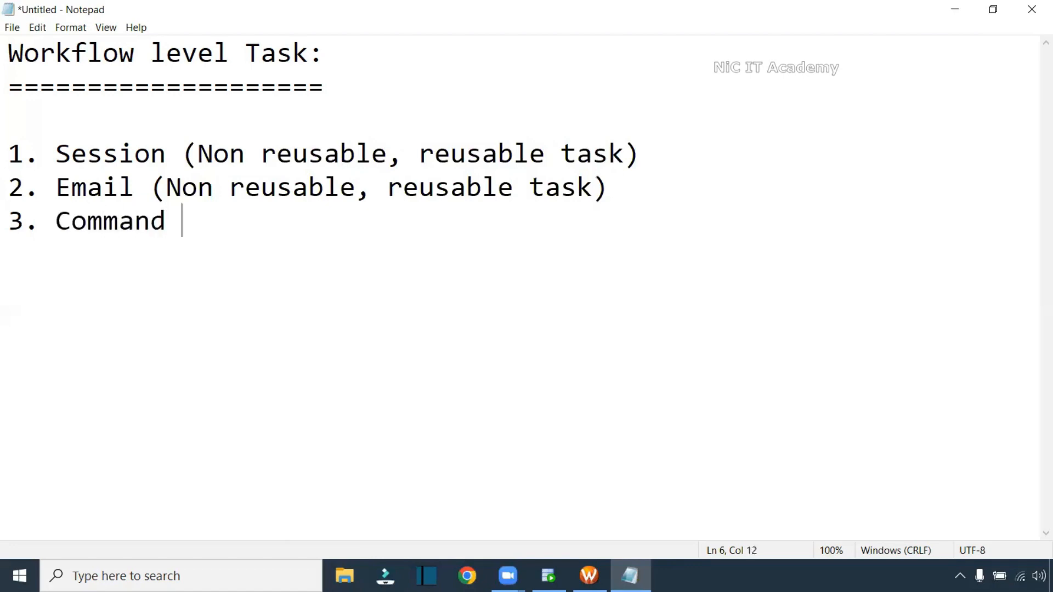
pyautogui.hotkey('ctrl', 'v')
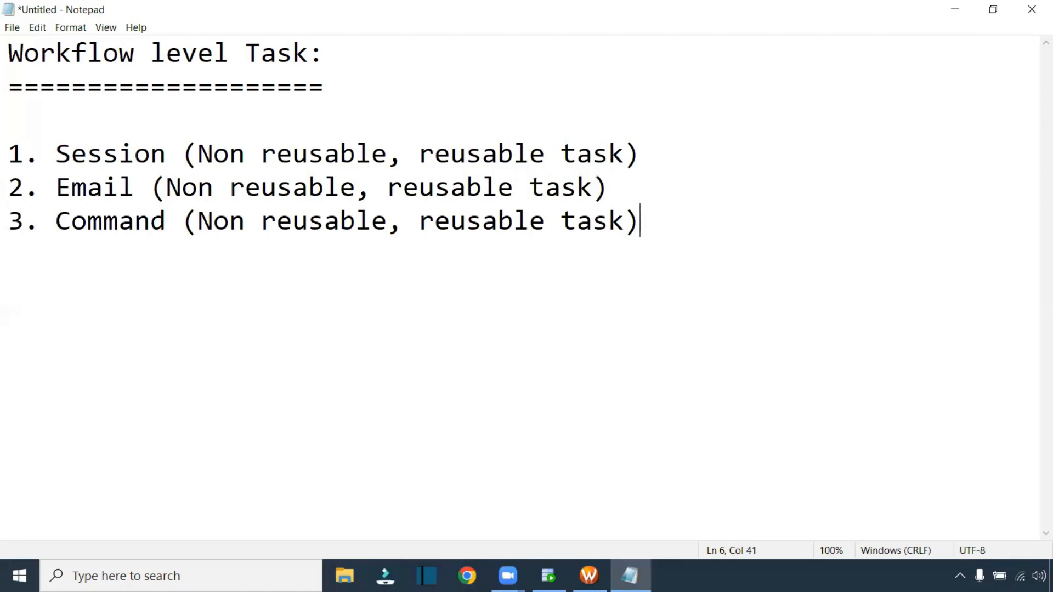
pyautogui.click(589, 576)
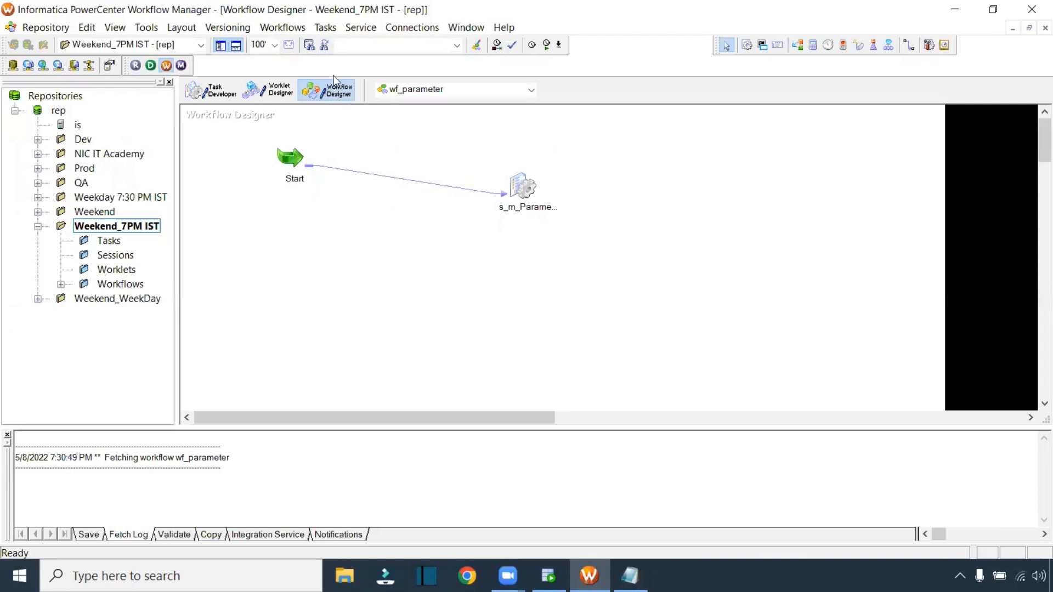
# - Select s_m_Parameter, view the empty Task Developer, then return to the Notepad list
pyautogui.moveTo(484, 158); pyautogui.dragTo(568, 258)
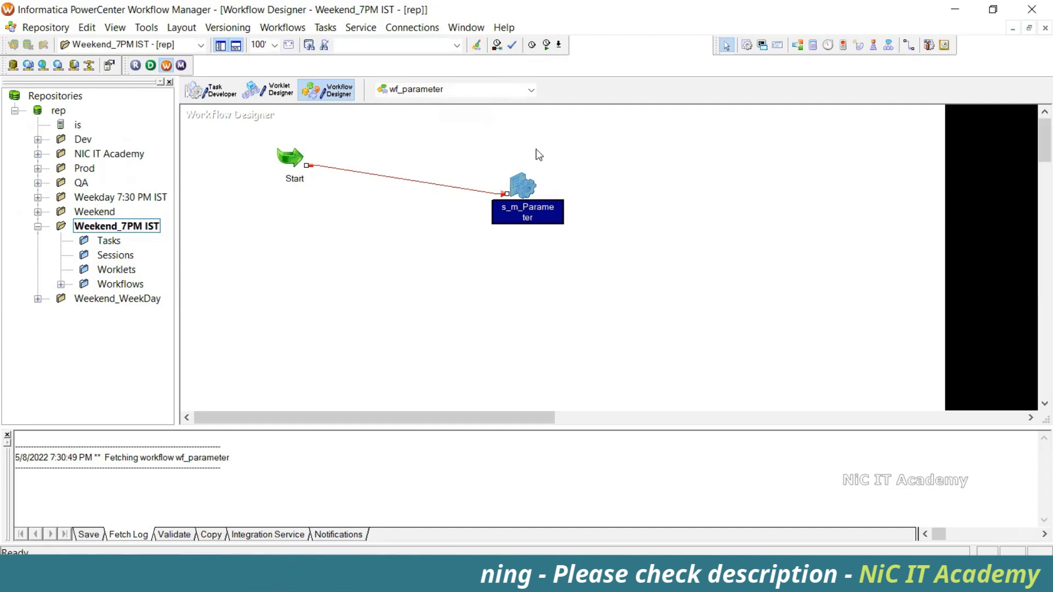
pyautogui.click(217, 94)
pyautogui.rightClick(344, 186)
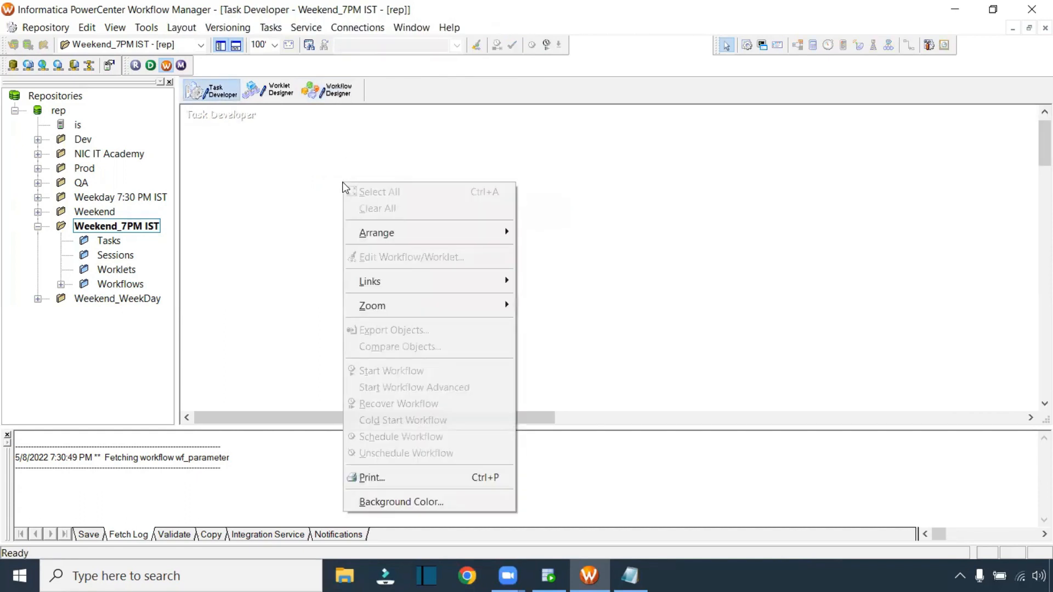
pyautogui.click(642, 278)
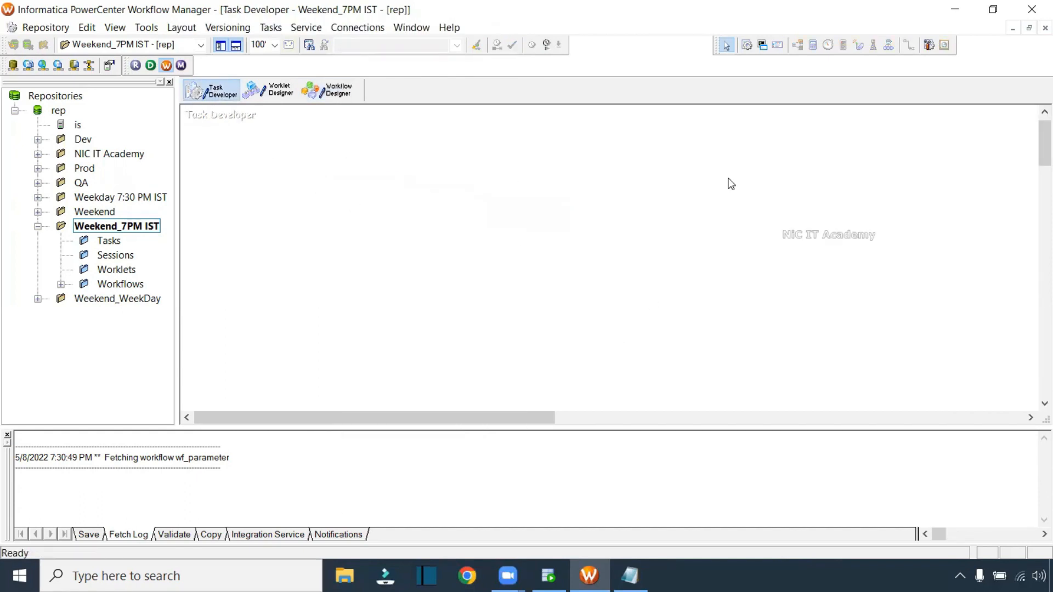
pyautogui.click(630, 576)
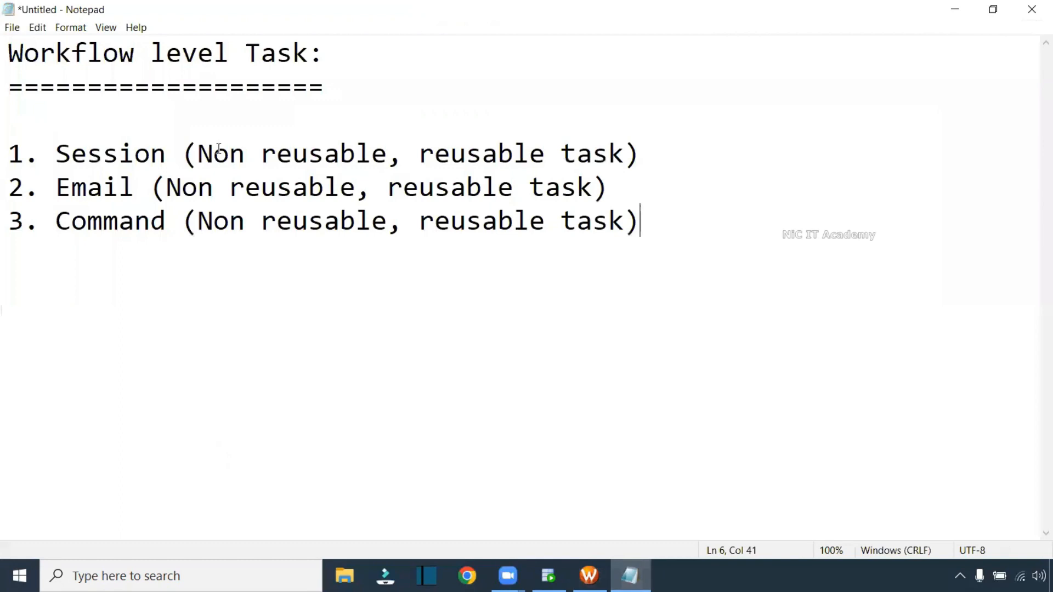
# - Add items 4–7: Event wait, Event raise, Timer and Assignment
pyautogui.moveTo(645, 223); pyautogui.dragTo(7, 165)
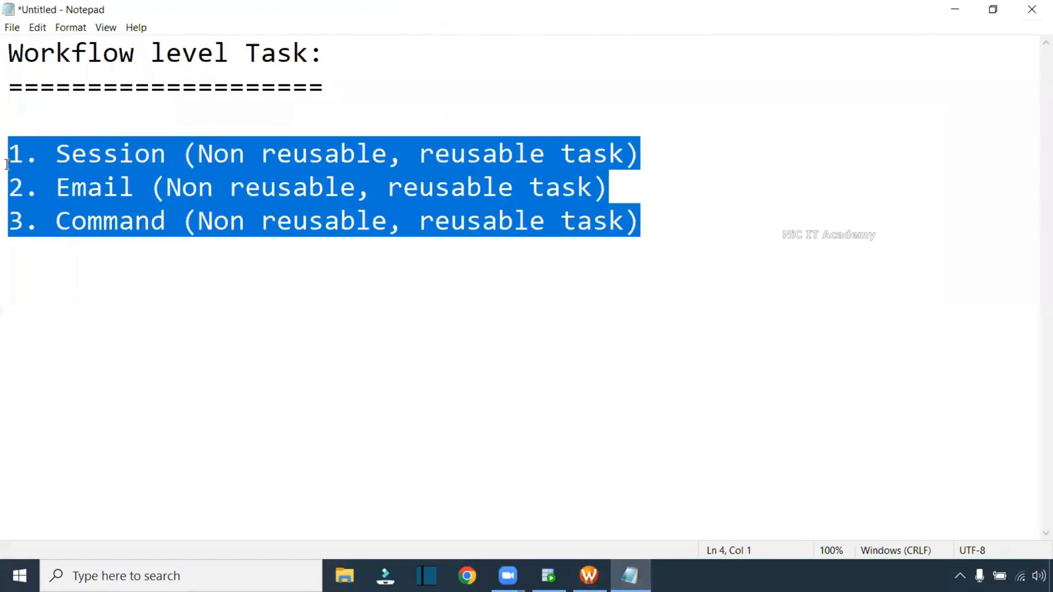
pyautogui.click(28, 292)
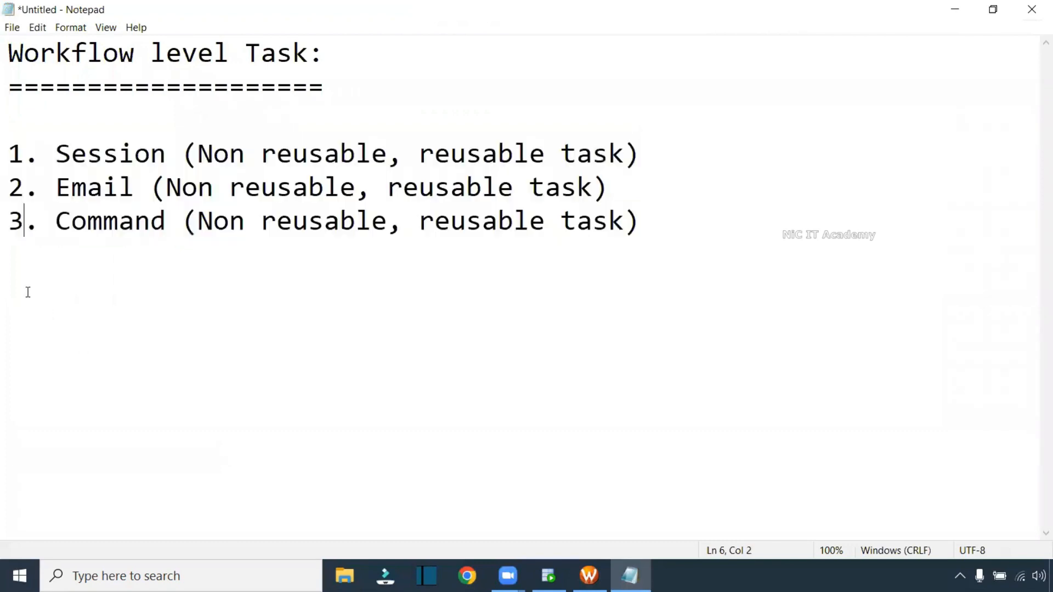
pyautogui.click(656, 225)
pyautogui.press('Return')
pyautogui.press('Return')
pyautogui.write('4. Event wait')
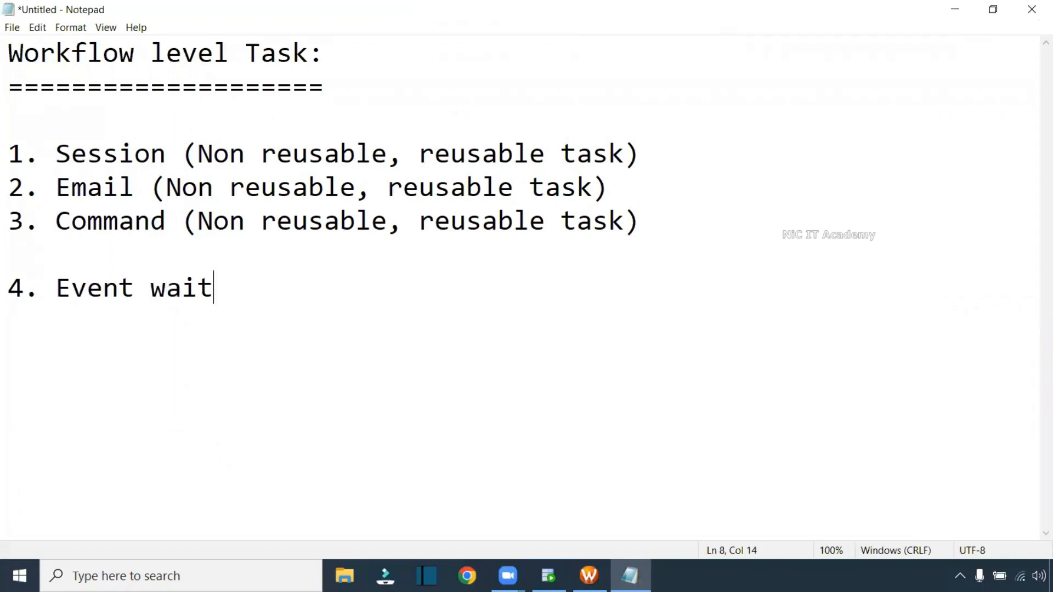
pyautogui.press('Return')
pyautogui.write('5. ')
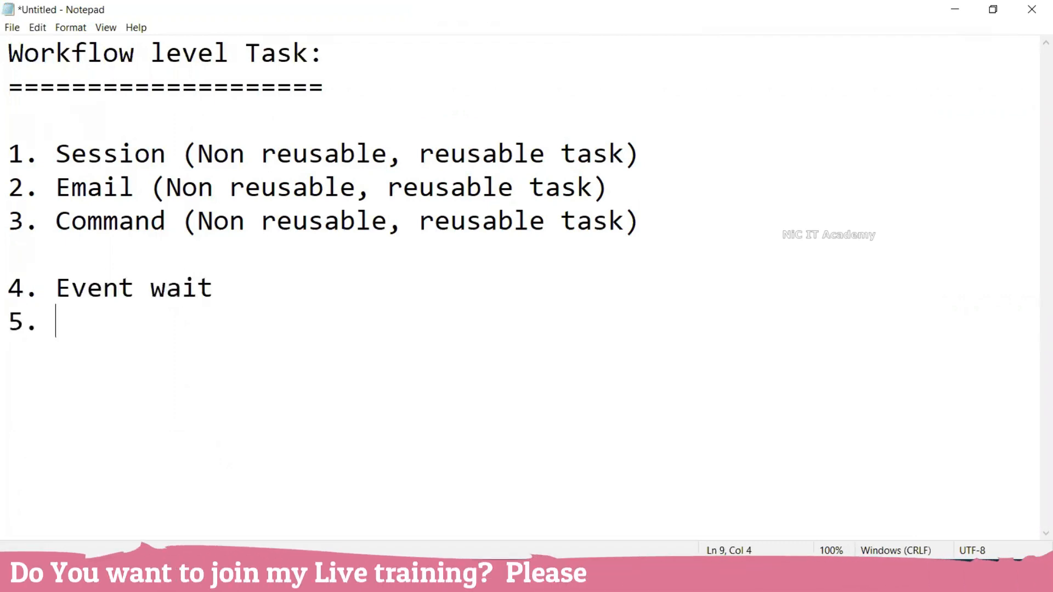
pyautogui.write('Event ')
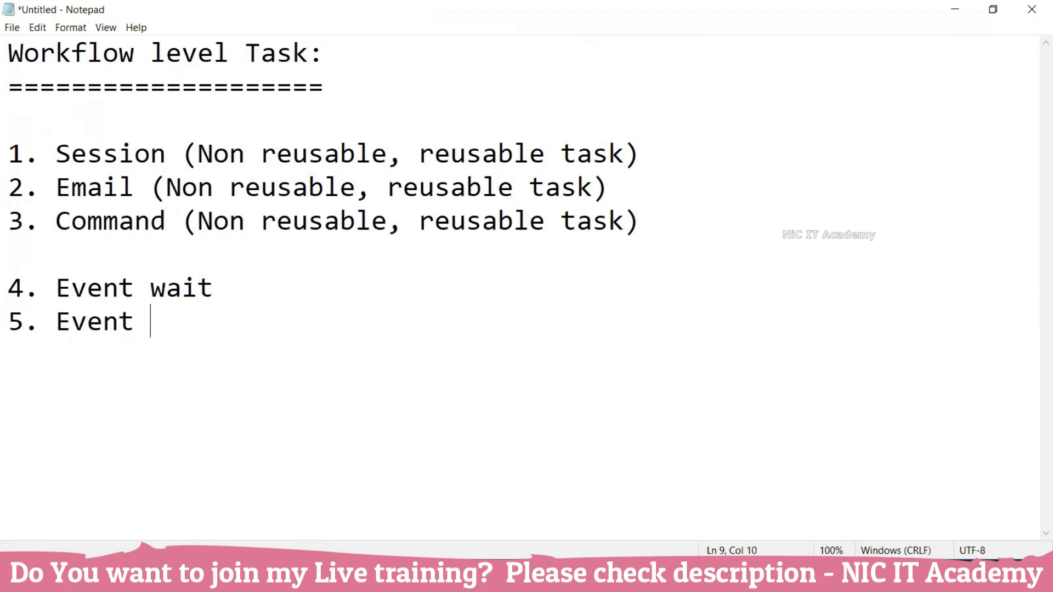
pyautogui.write('raise')
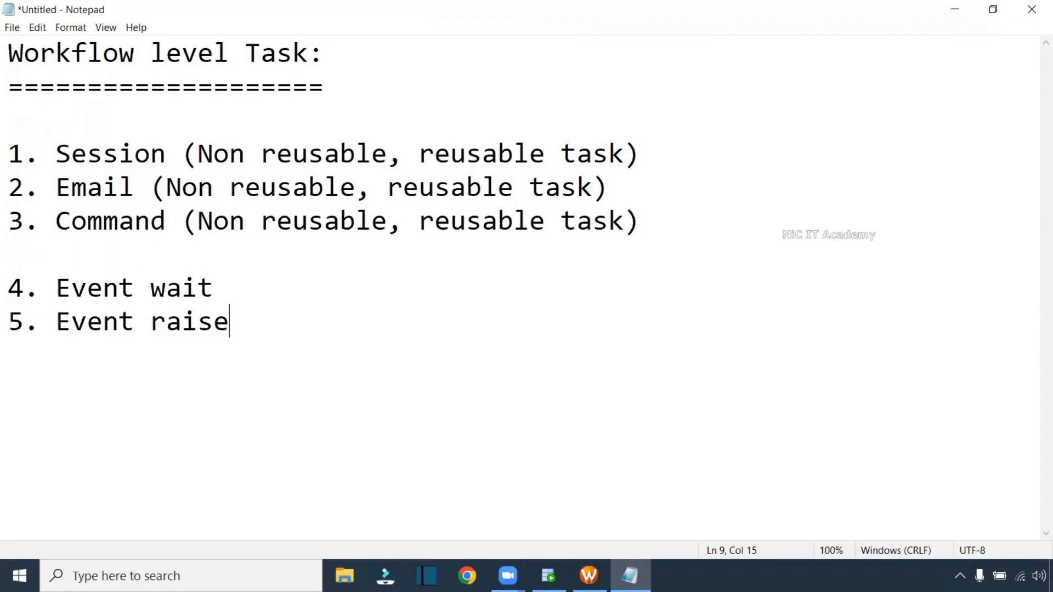
pyautogui.press('Return')
pyautogui.write('6. T')
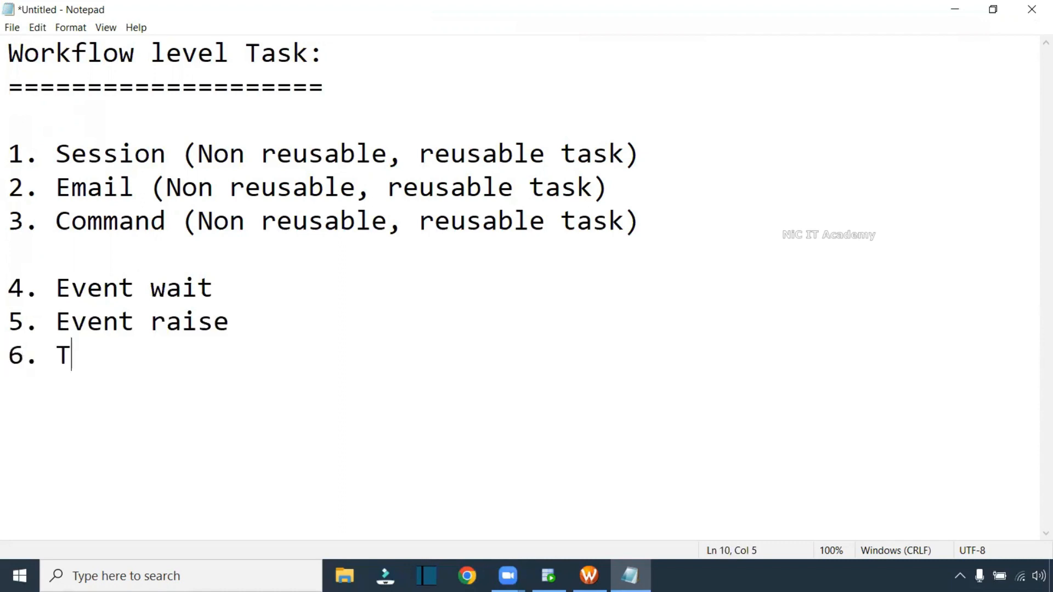
pyautogui.write('imer')
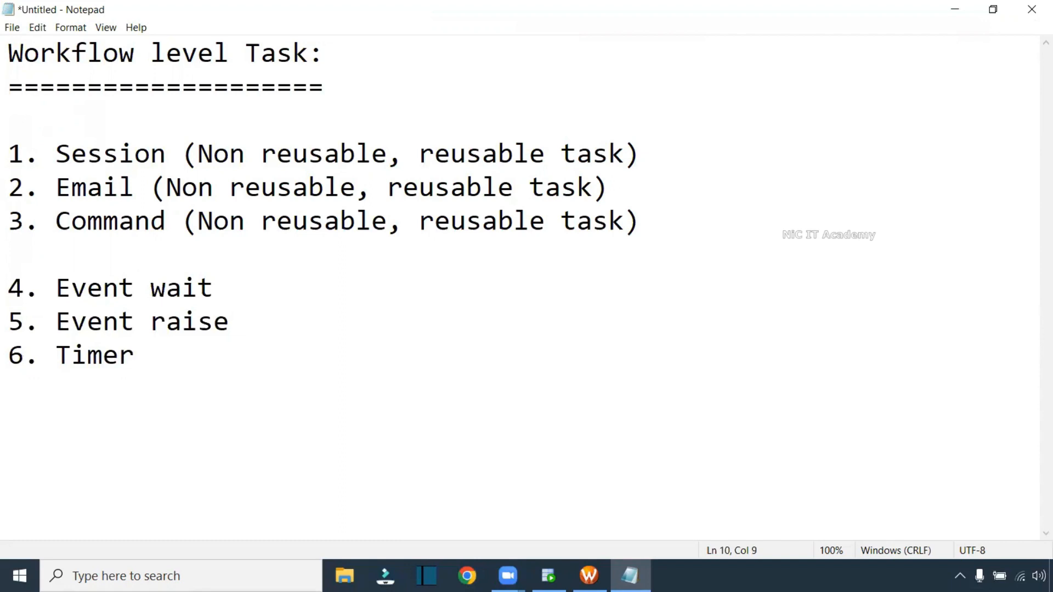
pyautogui.press('Return')
pyautogui.write('7. Ass')
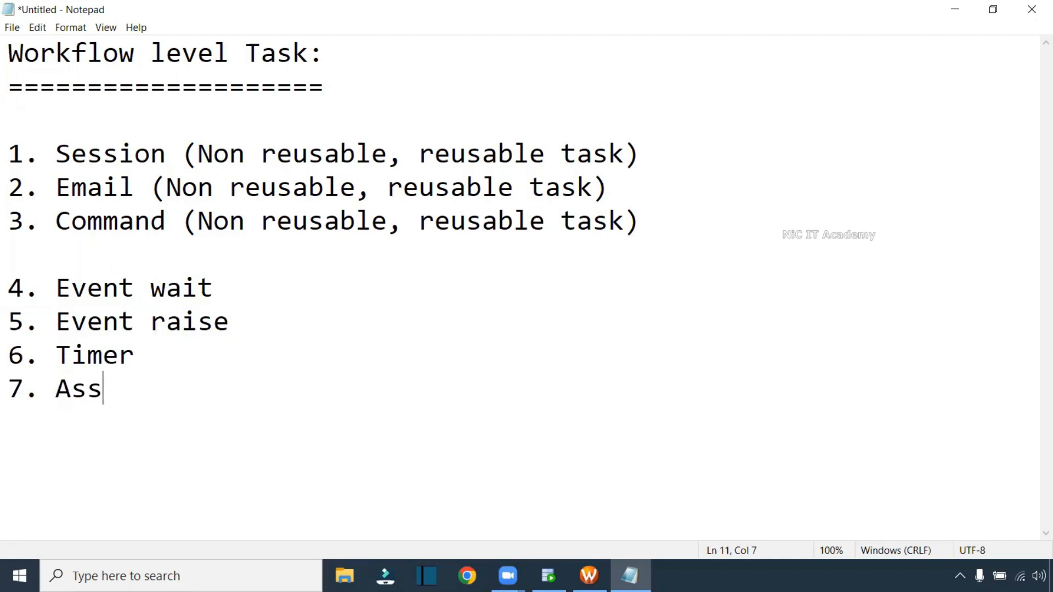
pyautogui.write('ignment')
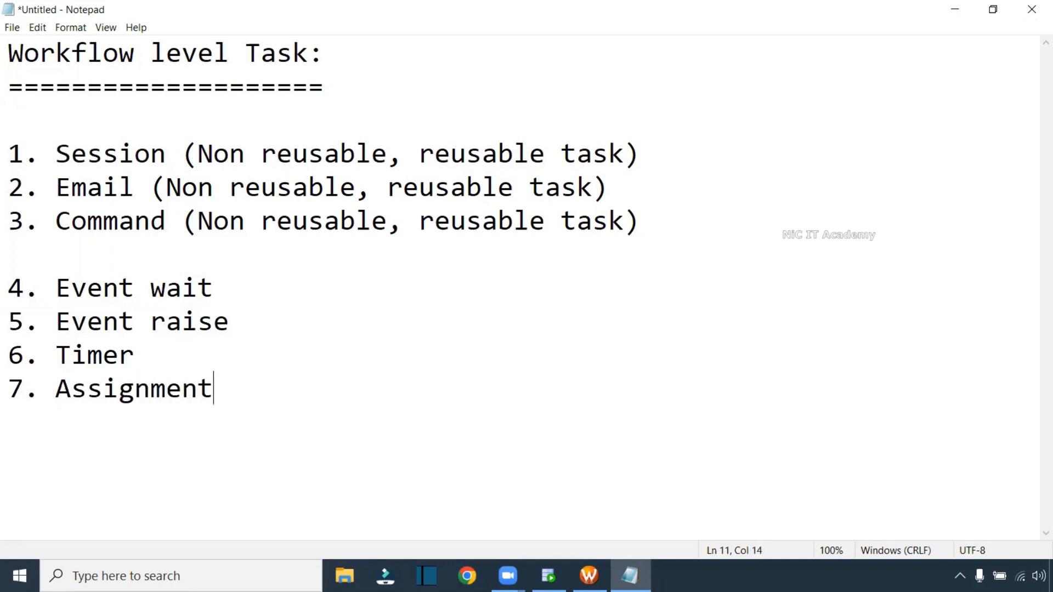
# - Add items 8–12: Control, decistion, Worklet, Link task and Scheduler
pyautogui.press('Return')
pyautogui.write('8. Control tas')
pyautogui.press('BackSpace')
pyautogui.press('BackSpace')
pyautogui.press('BackSpace')
pyautogui.press('Return')
pyautogui.write('9. deci')
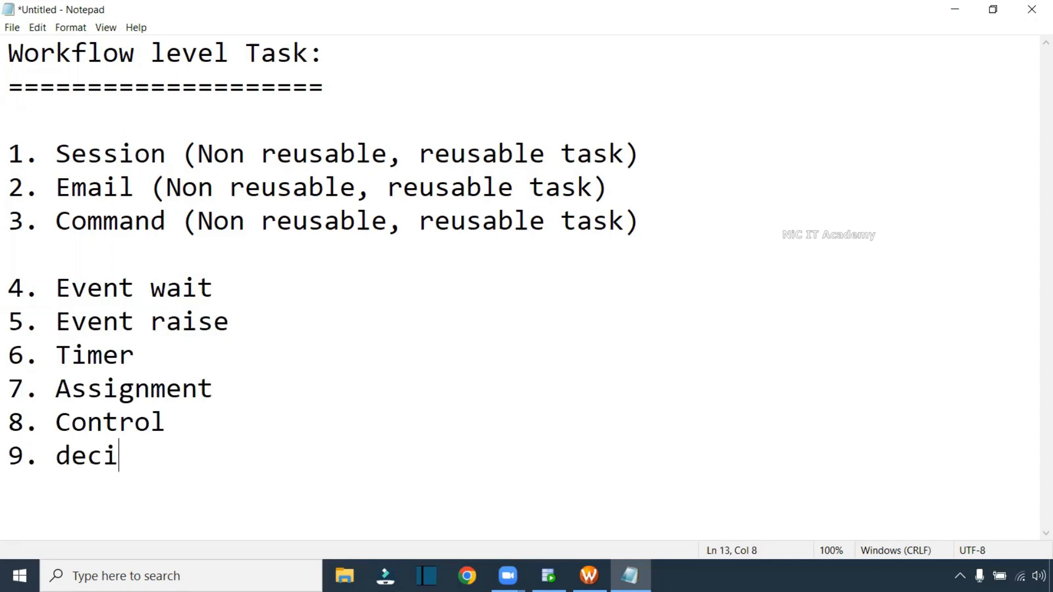
pyautogui.write('stion')
pyautogui.press('Return')
pyautogui.write('10')
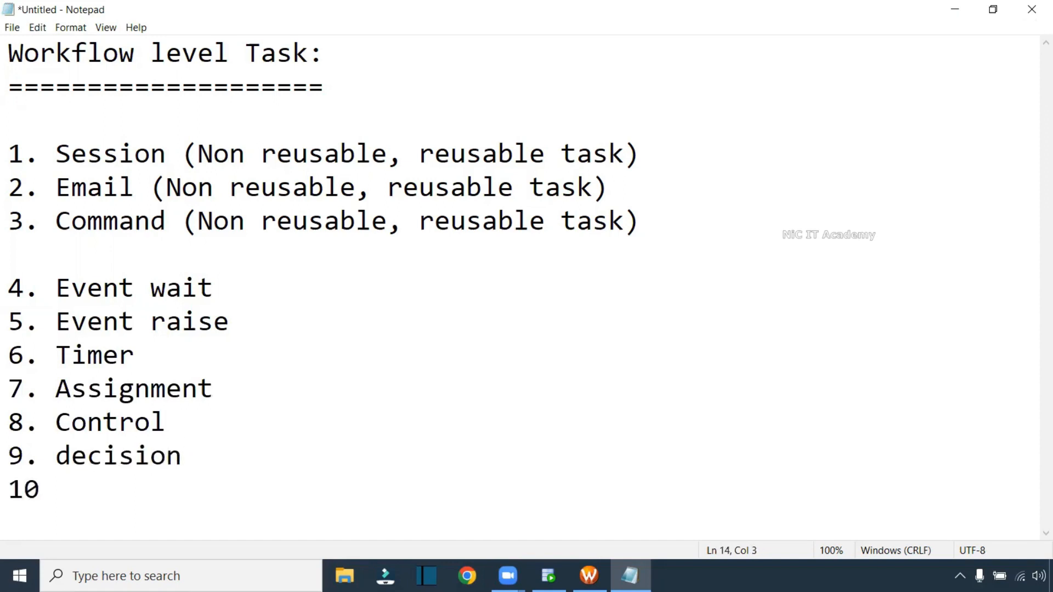
pyautogui.write('. Worklet')
pyautogui.press('Return')
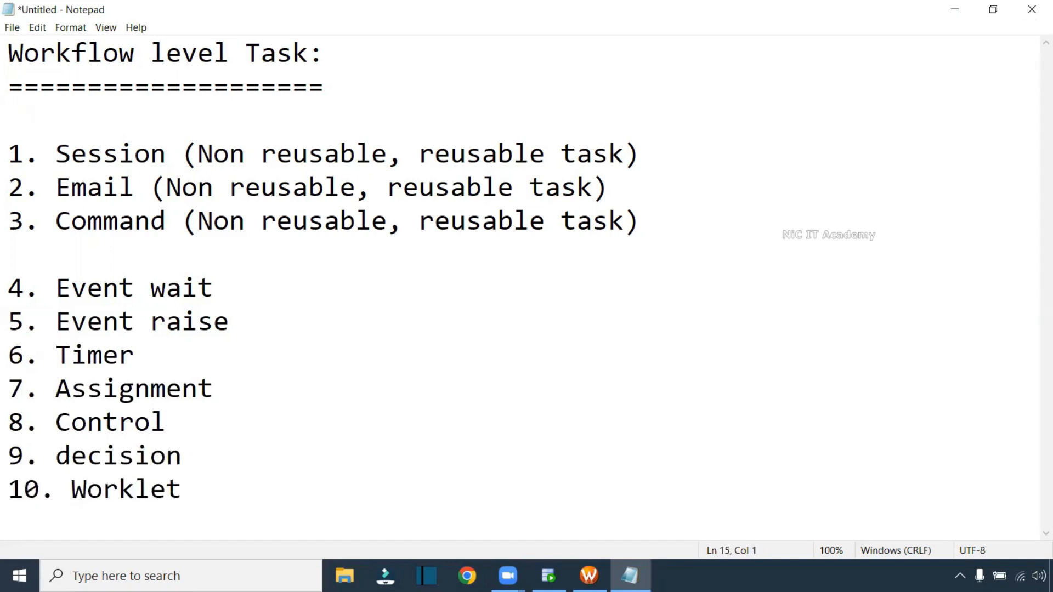
pyautogui.write('11. Link task')
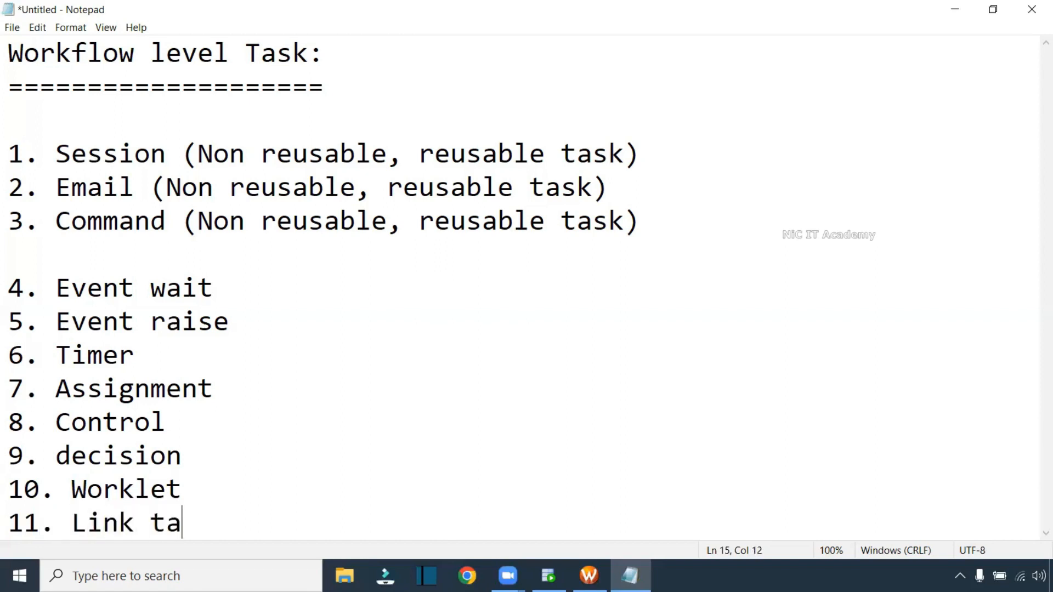
pyautogui.press('Return')
pyautogui.press('Return')
pyautogui.write('1')
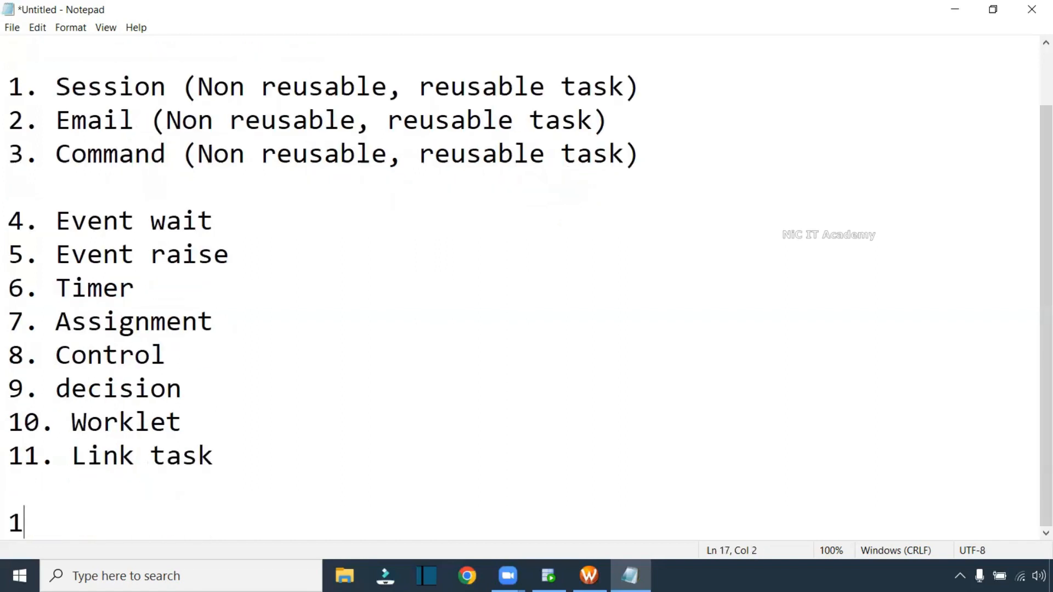
pyautogui.write('2. Sche')
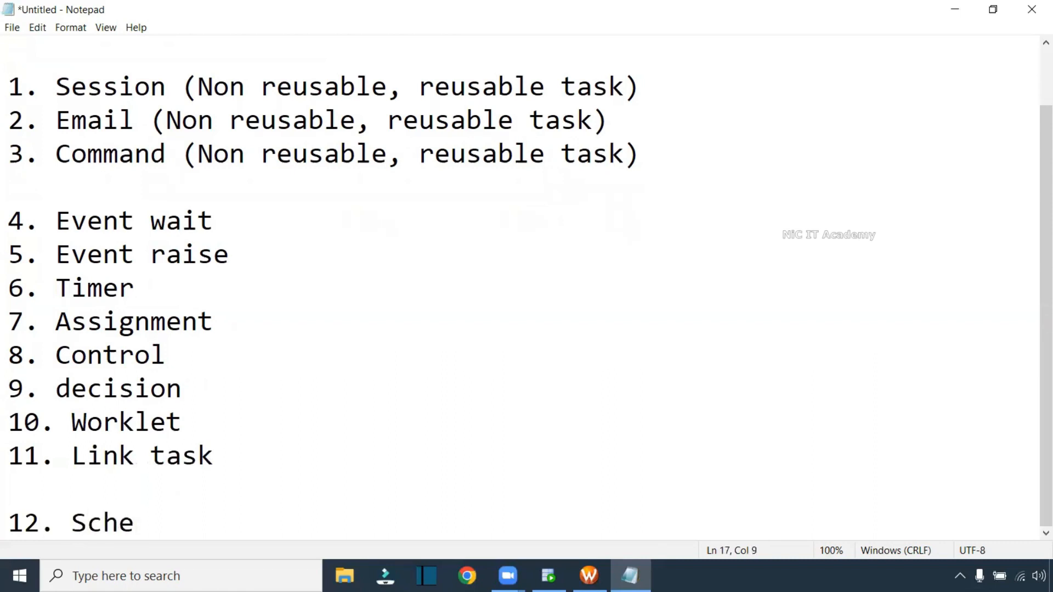
pyautogui.write('duler')
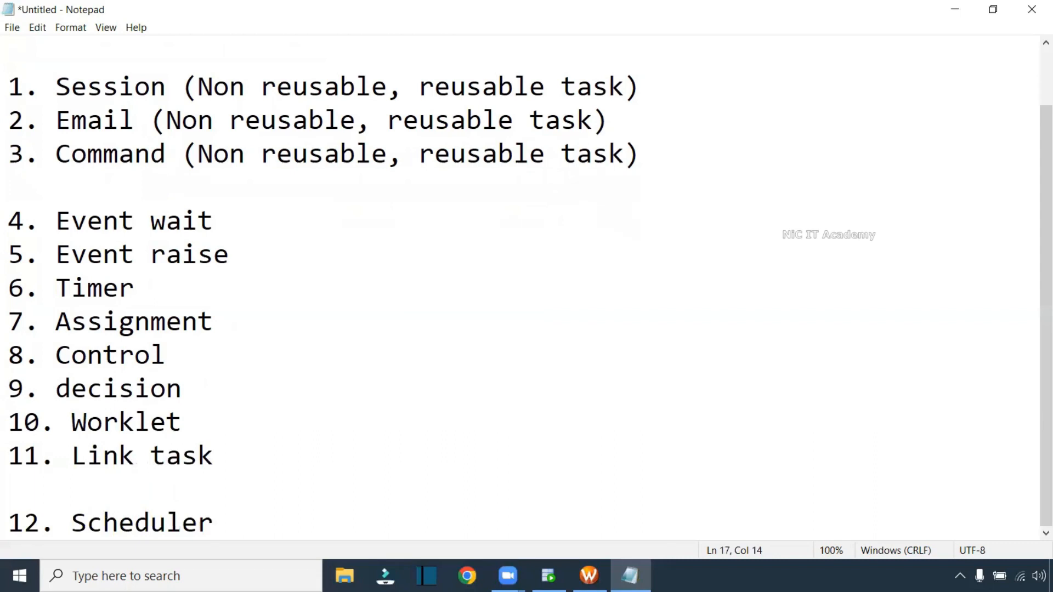
# - Close the list with a separator line of '=' characters
pyautogui.press('Return')
pyautogui.press('Return')
pyautogui.write('=============')
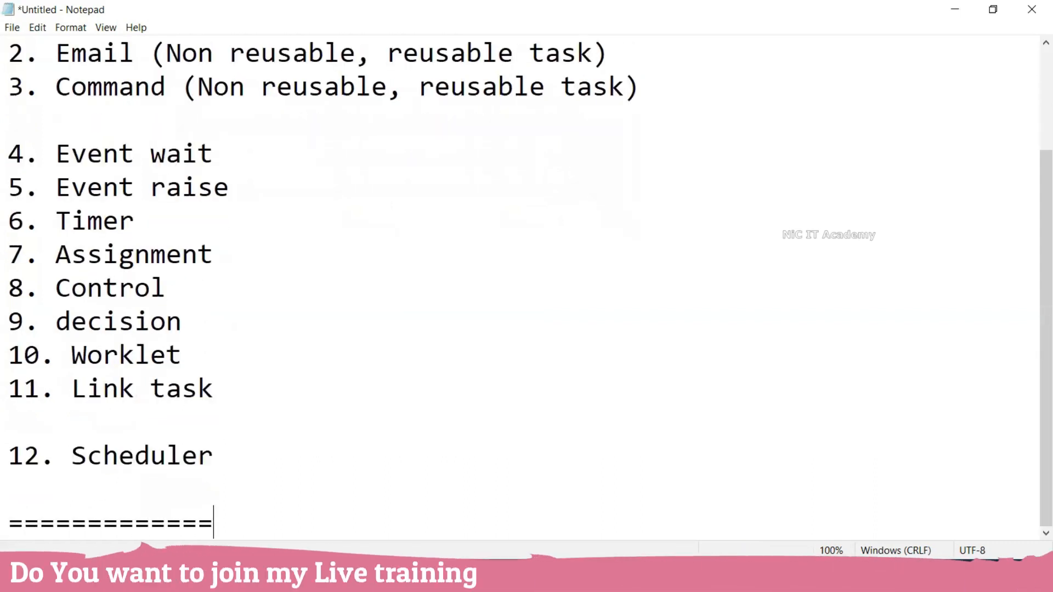
pyautogui.write('===================================')
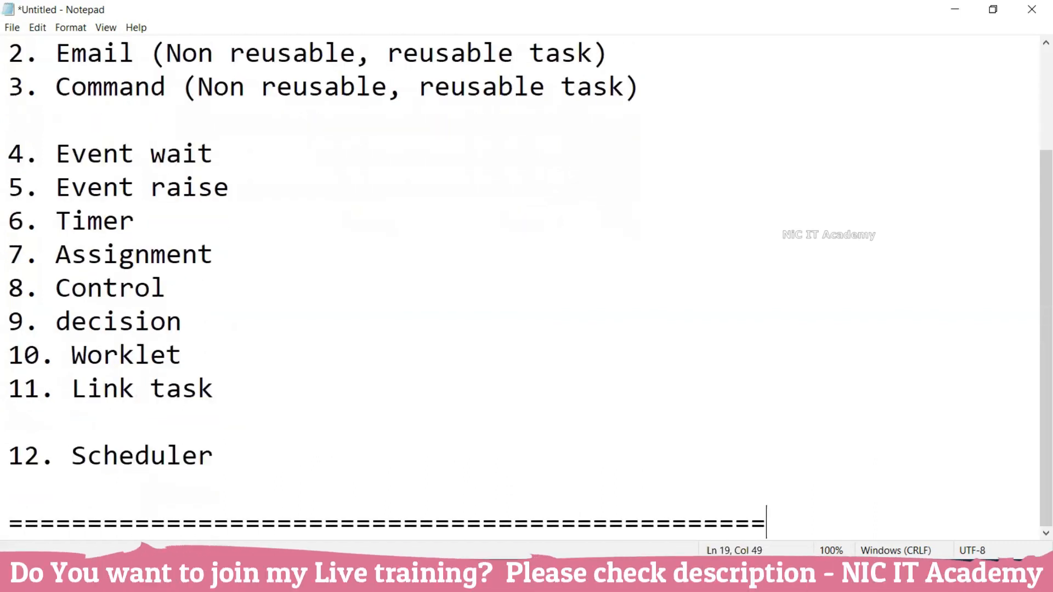
pyautogui.press('Return')
pyautogui.press('Return')
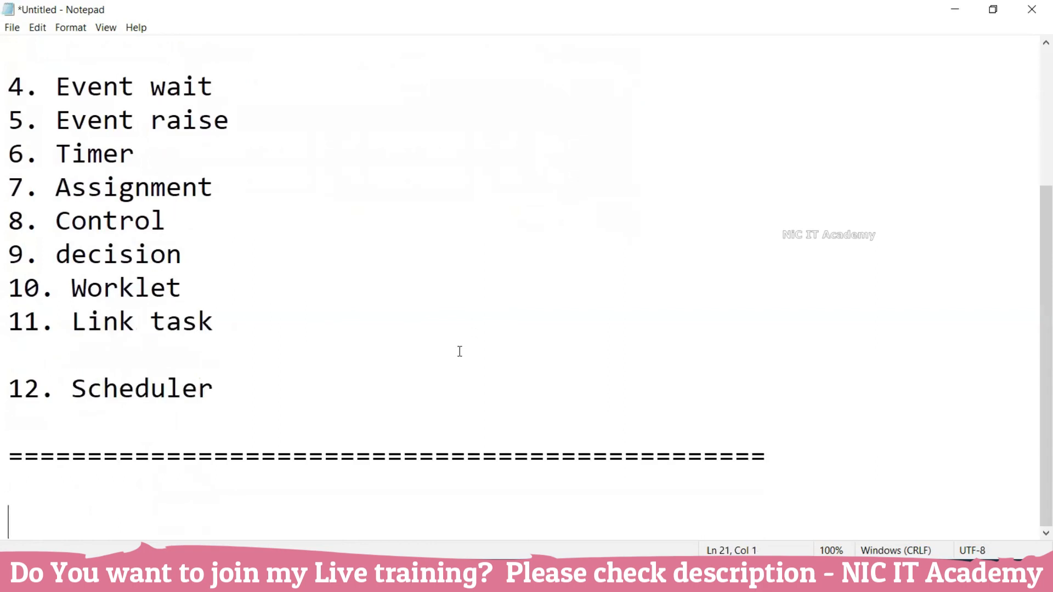
pyautogui.scroll(2, 458, 350)
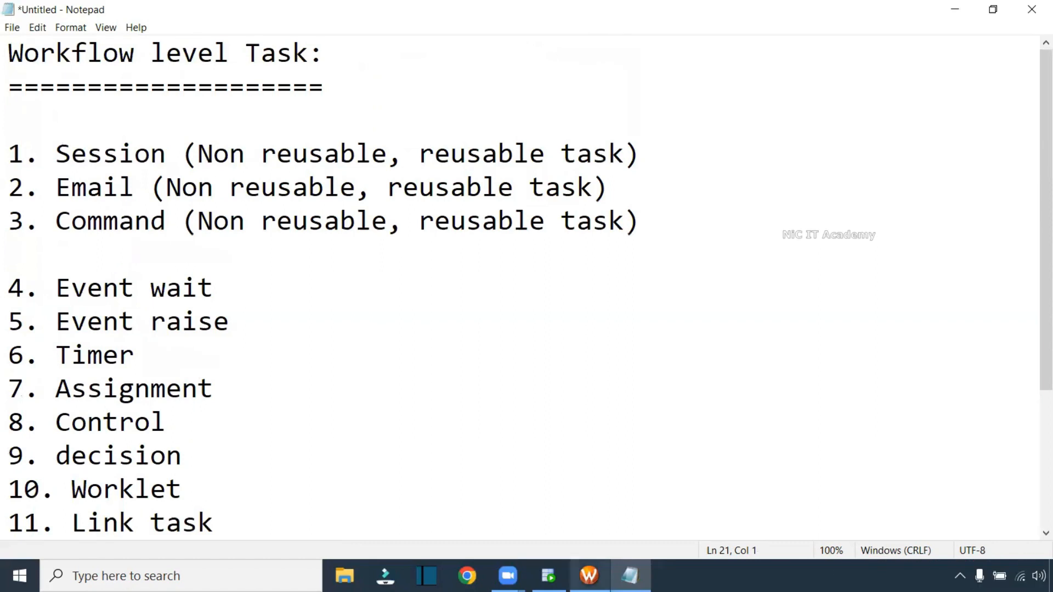
# - Show wf_parameter in the Workflow Designer and select its s_m_Parameter session
pyautogui.click(589, 575)
pyautogui.click(327, 92)
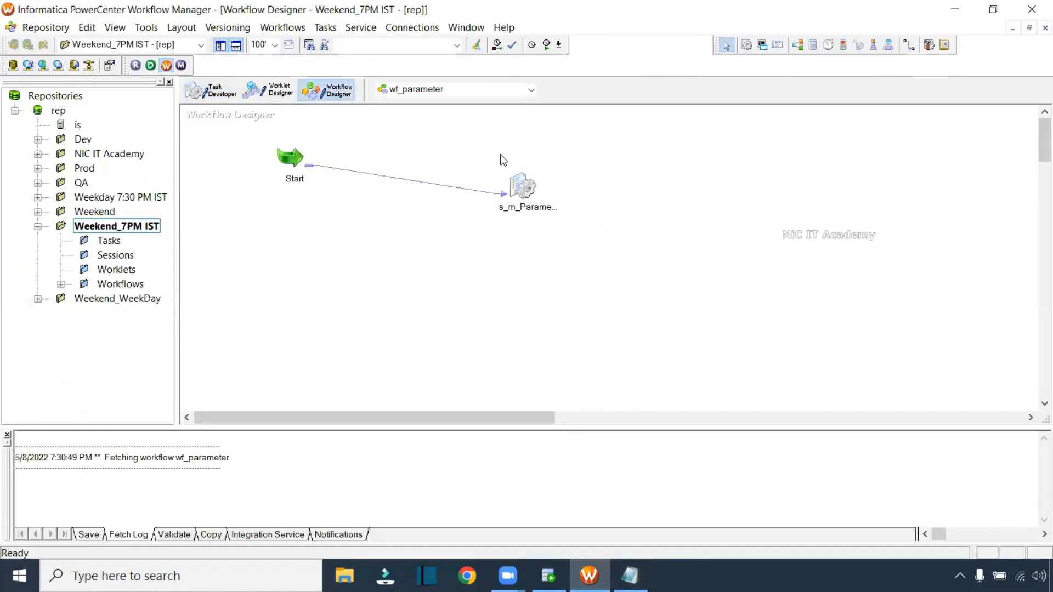
pyautogui.click(531, 187)
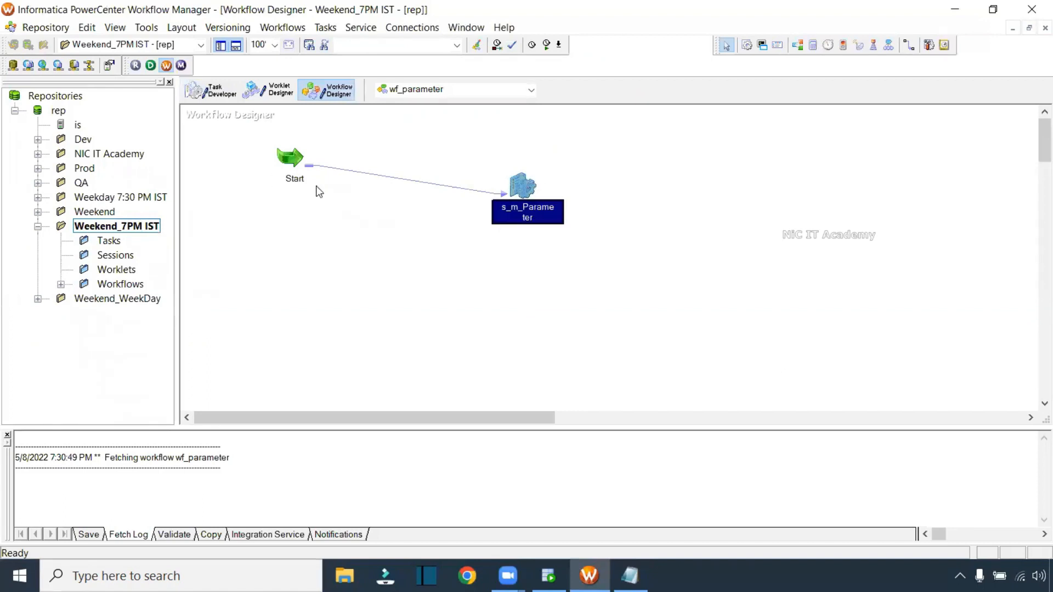
# - Create a new workflow named wf_Master_Data_Load from the Workflows menu
pyautogui.click(413, 153)
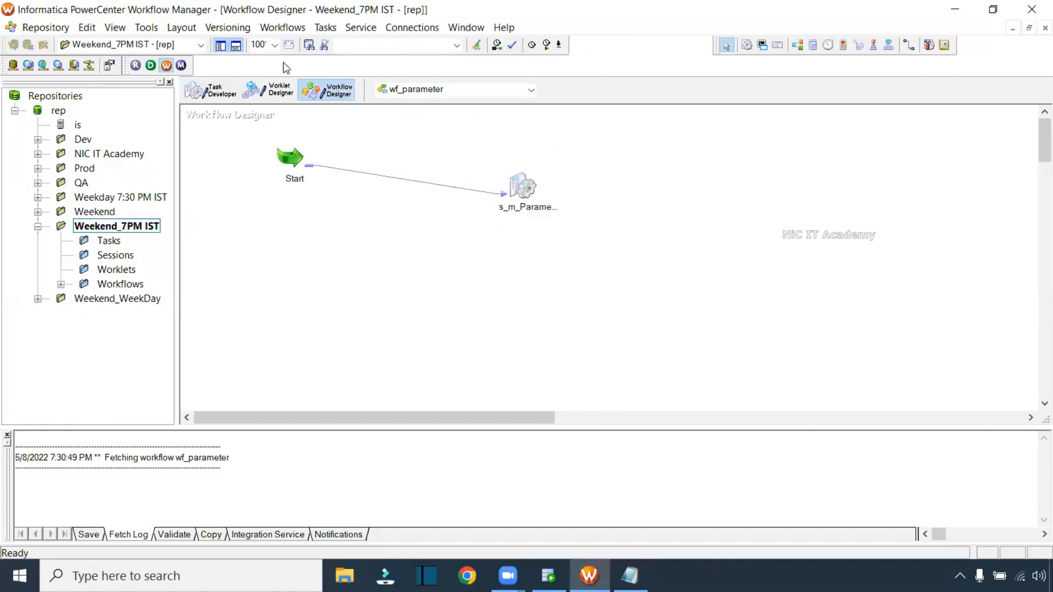
pyautogui.click(282, 27)
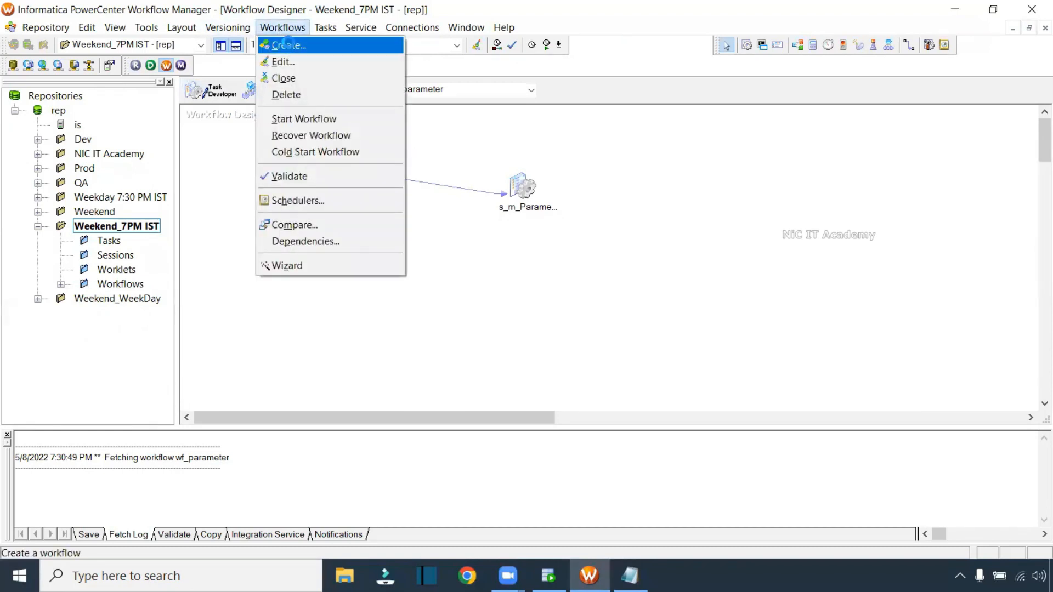
pyautogui.click(288, 42)
pyautogui.write('wf_Master_')
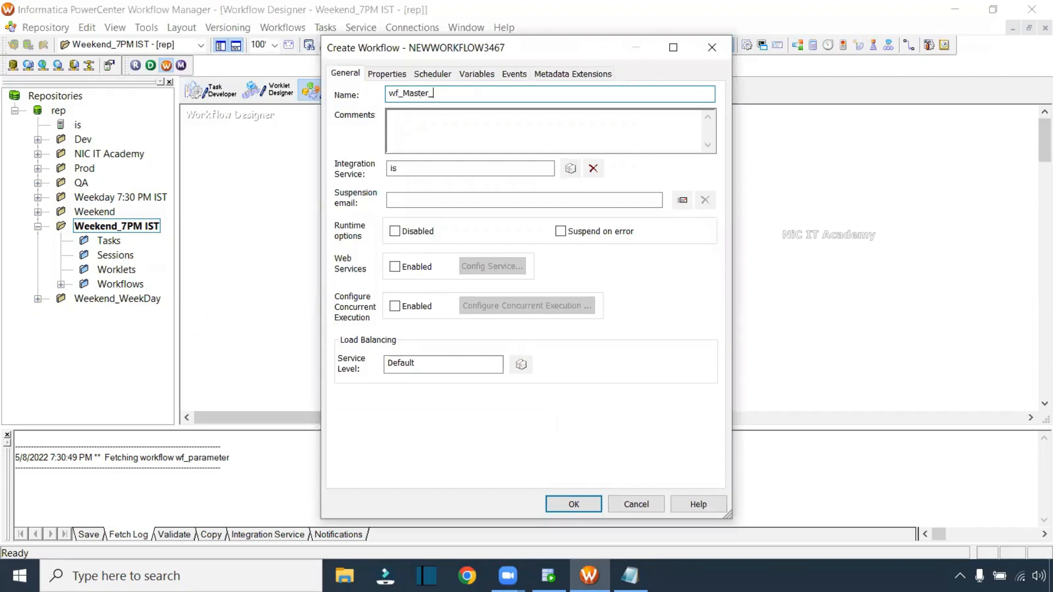
pyautogui.write('W')
pyautogui.press('BackSpace')
pyautogui.write('Data')
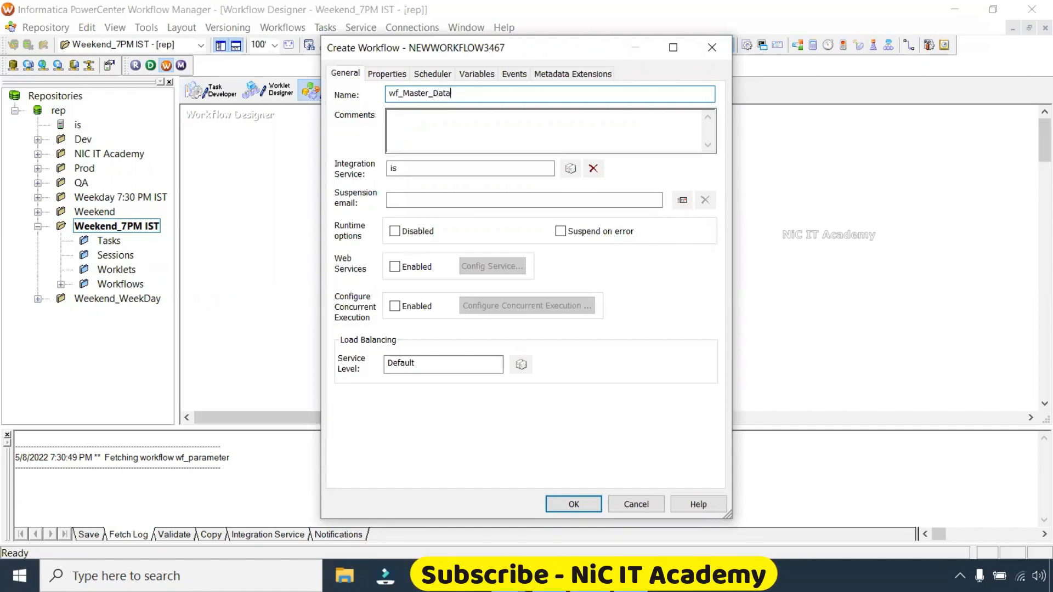
pyautogui.write('_Load')
pyautogui.press('Return')
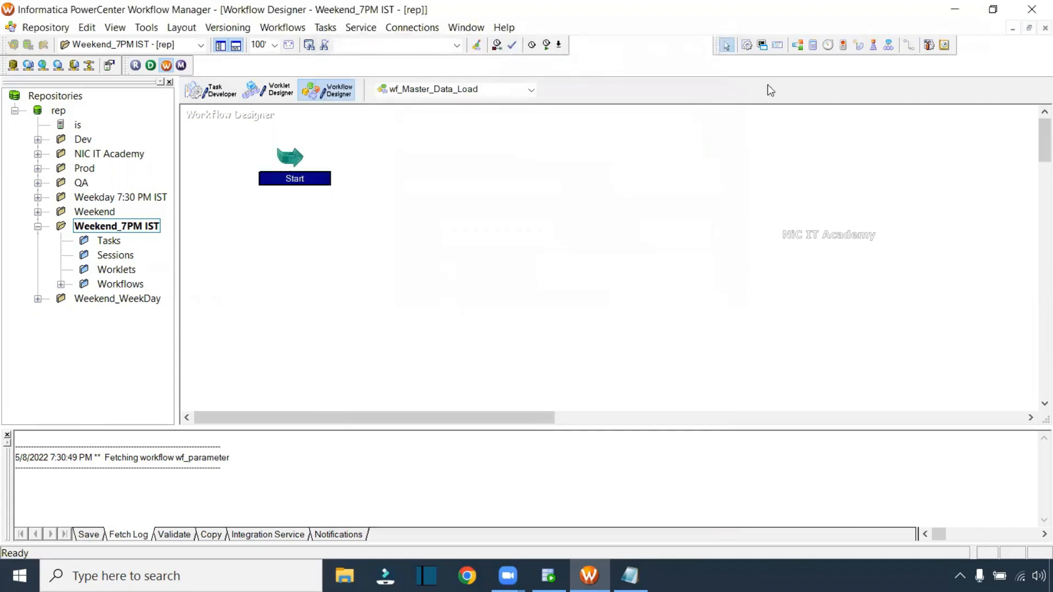
pyautogui.click(747, 46)
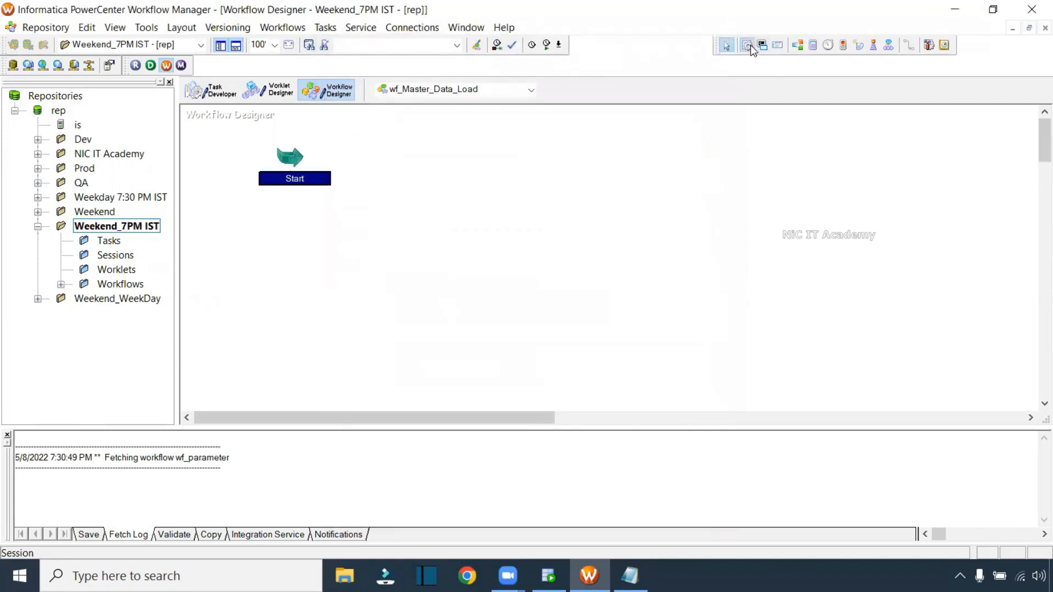
# - Add an m_Aggregator session and link Start to it
pyautogui.click(483, 167)
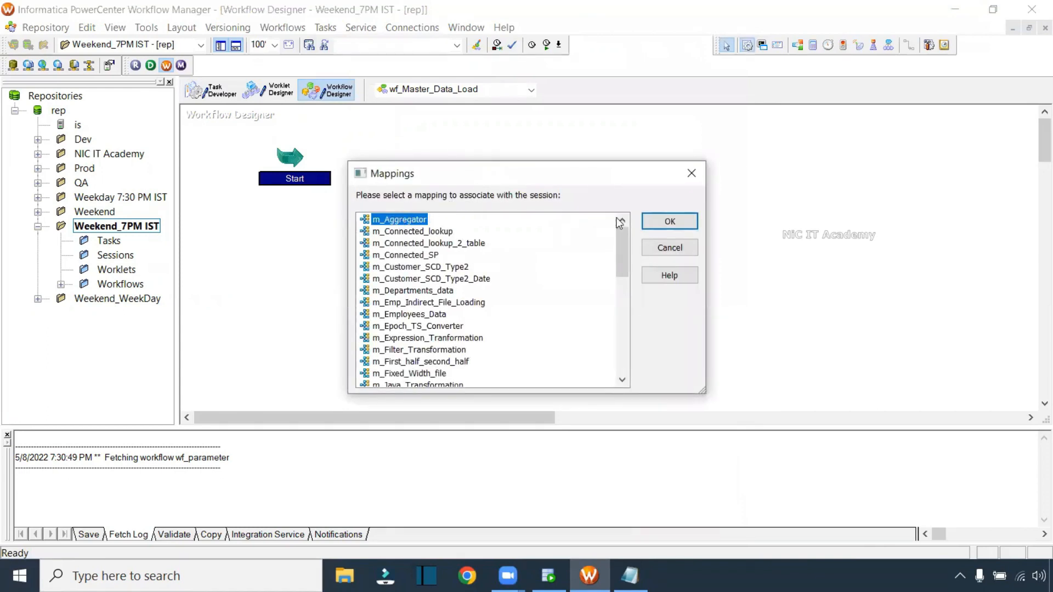
pyautogui.click(651, 223)
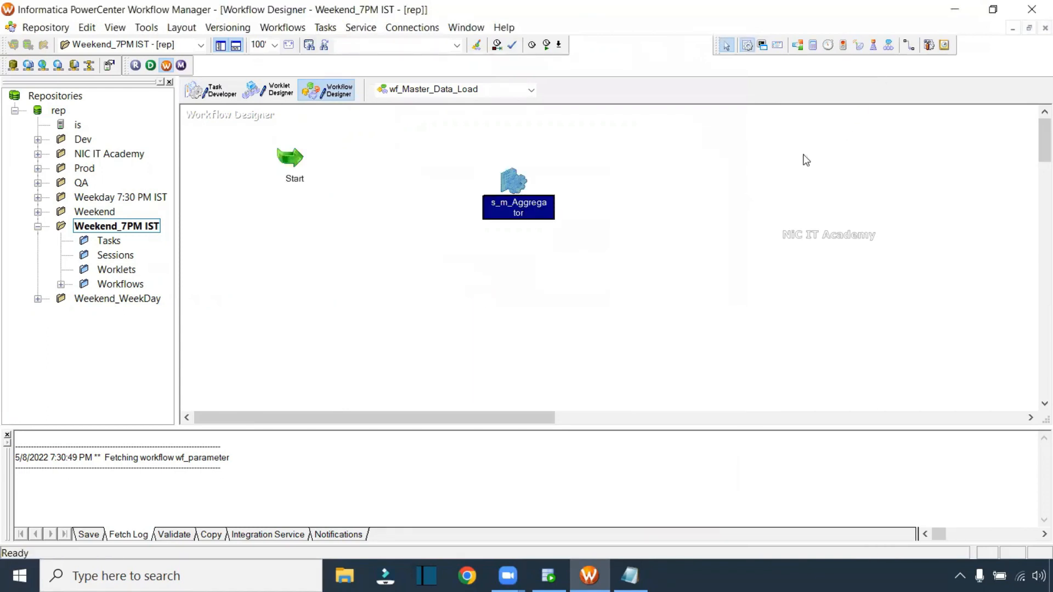
pyautogui.click(909, 46)
pyautogui.moveTo(287, 148); pyautogui.dragTo(516, 179)
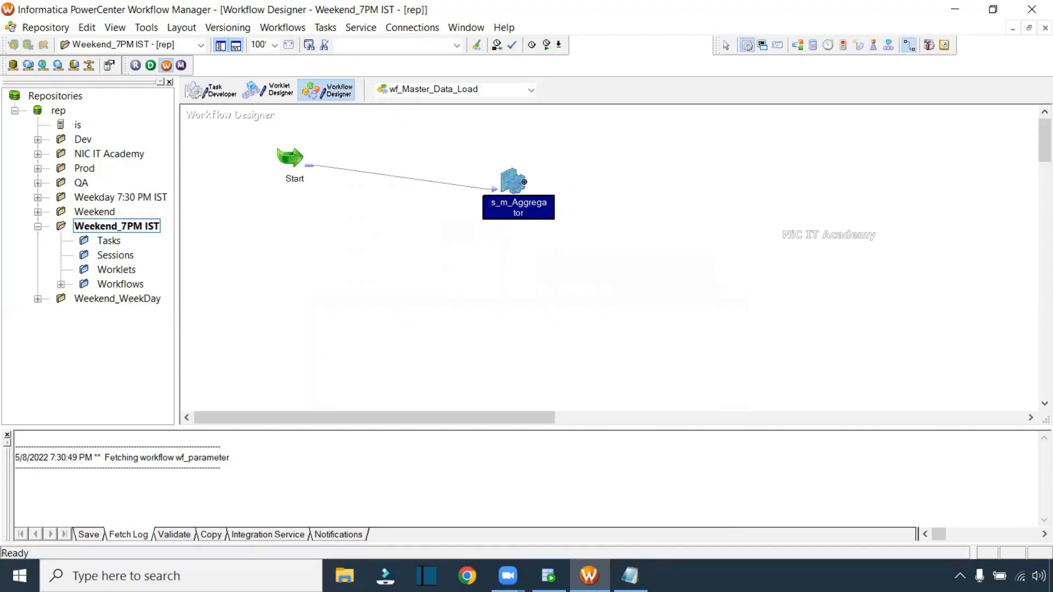
# - Set the s_m_Aggregator session's Stop on errors to 1
pyautogui.doubleClick(516, 179)
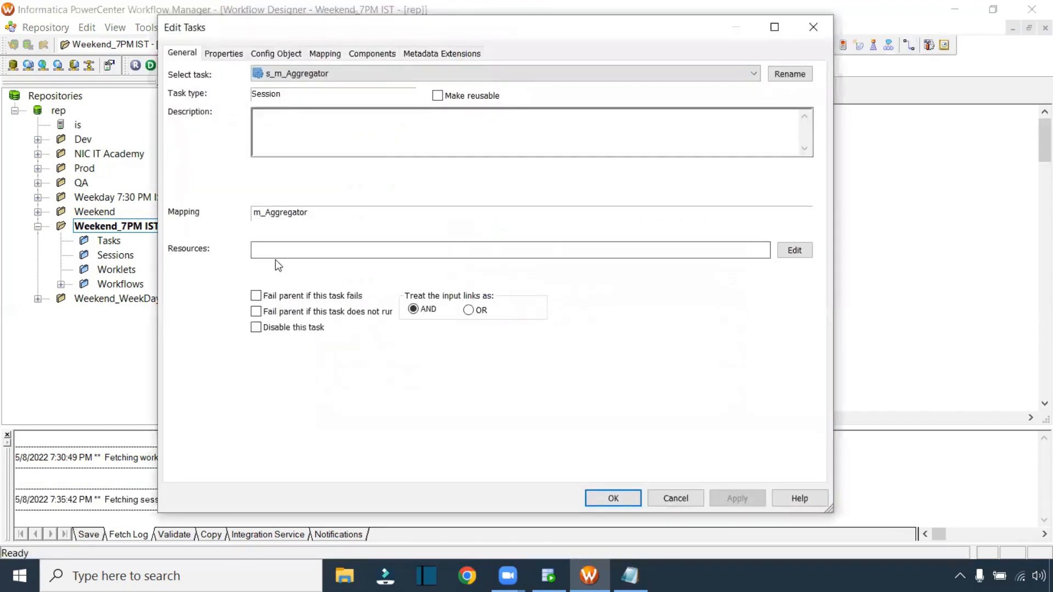
pyautogui.click(276, 53)
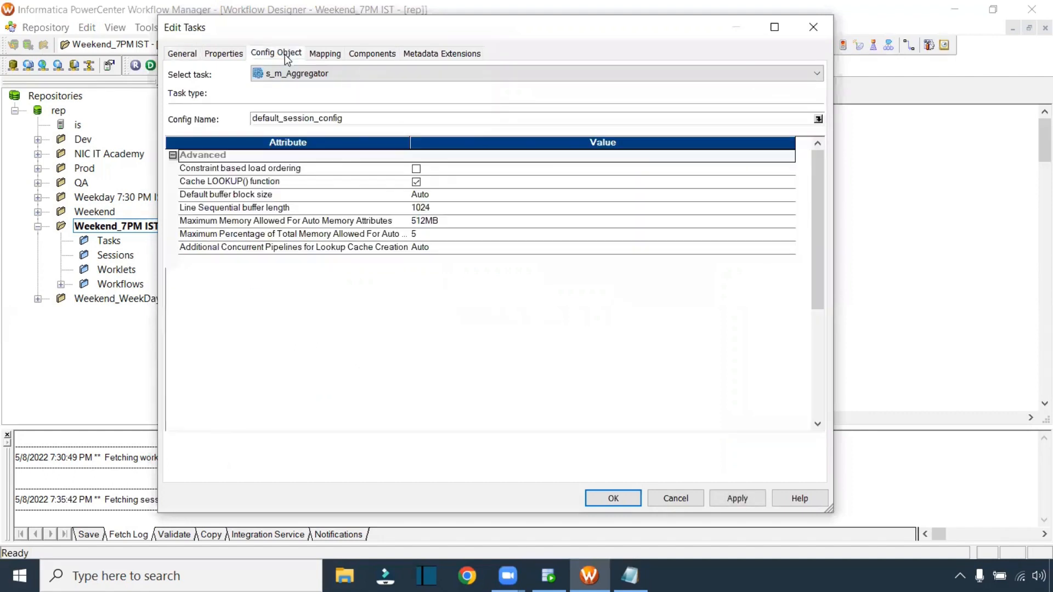
pyautogui.scroll(-5, 479, 280)
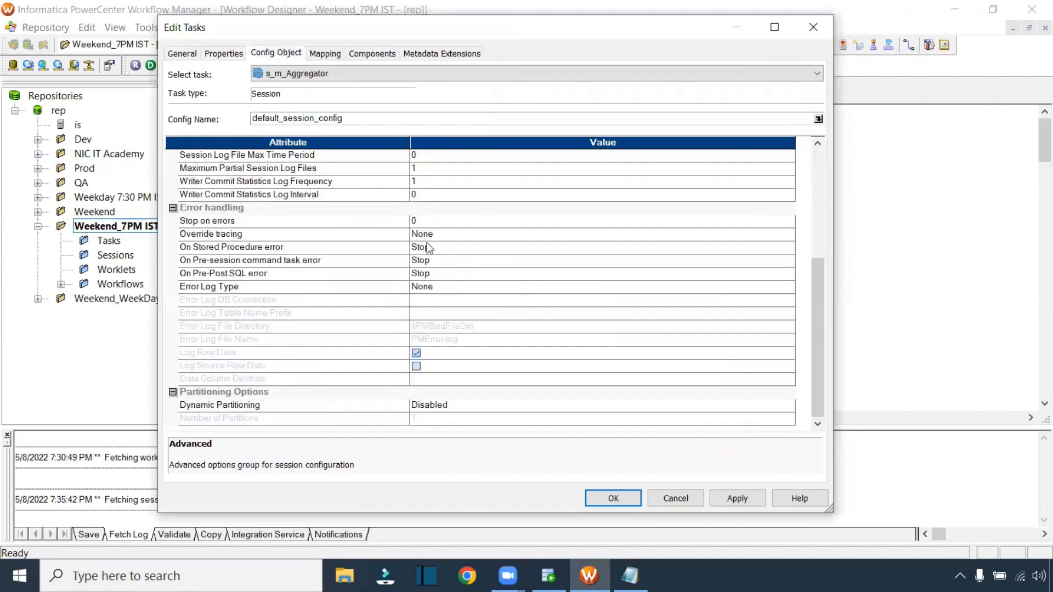
pyautogui.click(420, 221)
pyautogui.write('1')
# - Point the T_EMPLOYEES target at Oracle_Tgt with Truncate target table on, and apply
pyautogui.click(326, 55)
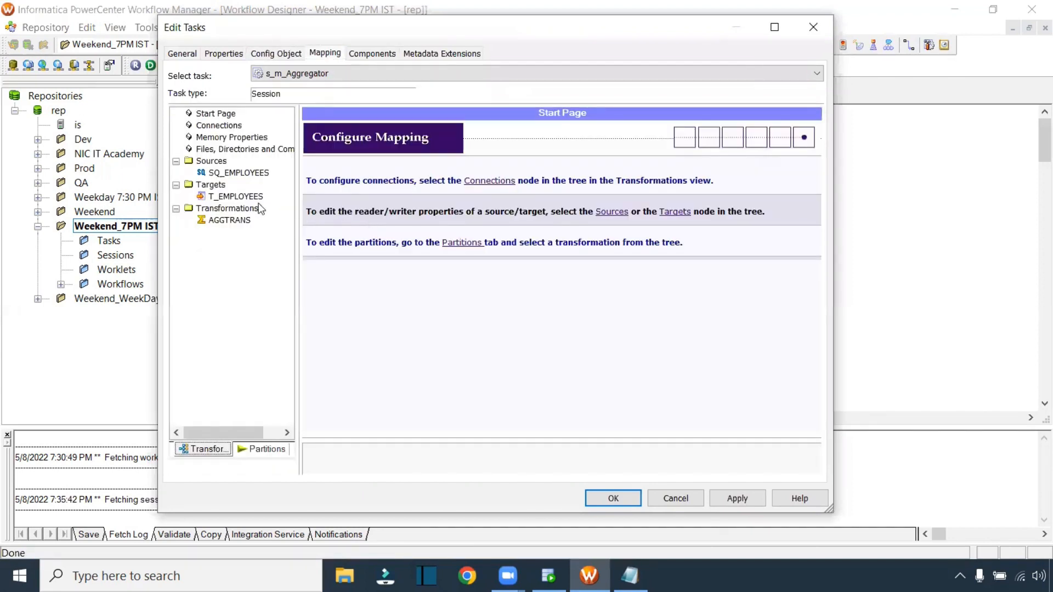
pyautogui.click(254, 173)
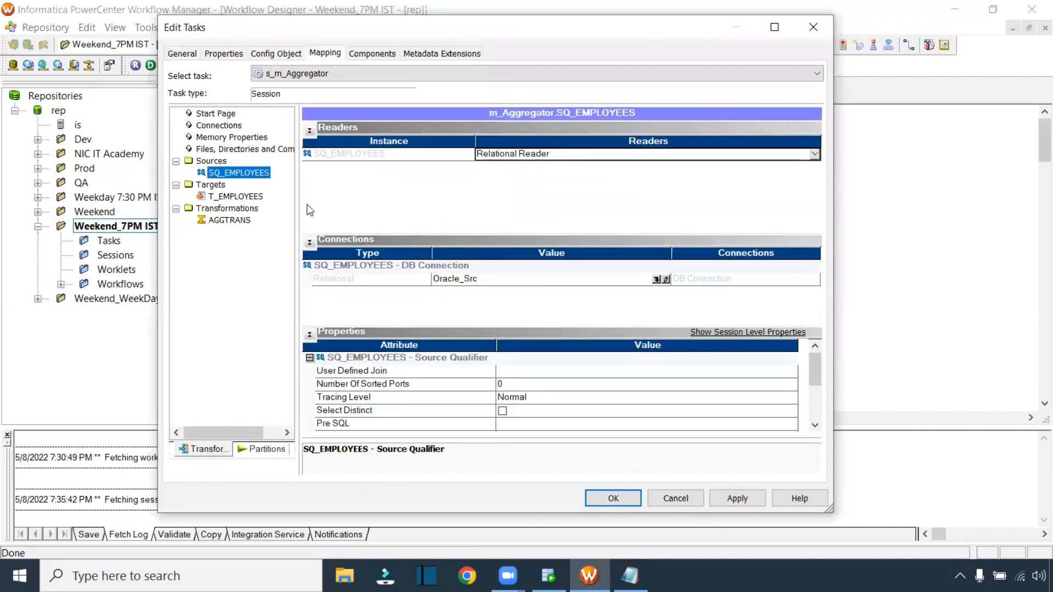
pyautogui.click(257, 198)
pyautogui.click(652, 266)
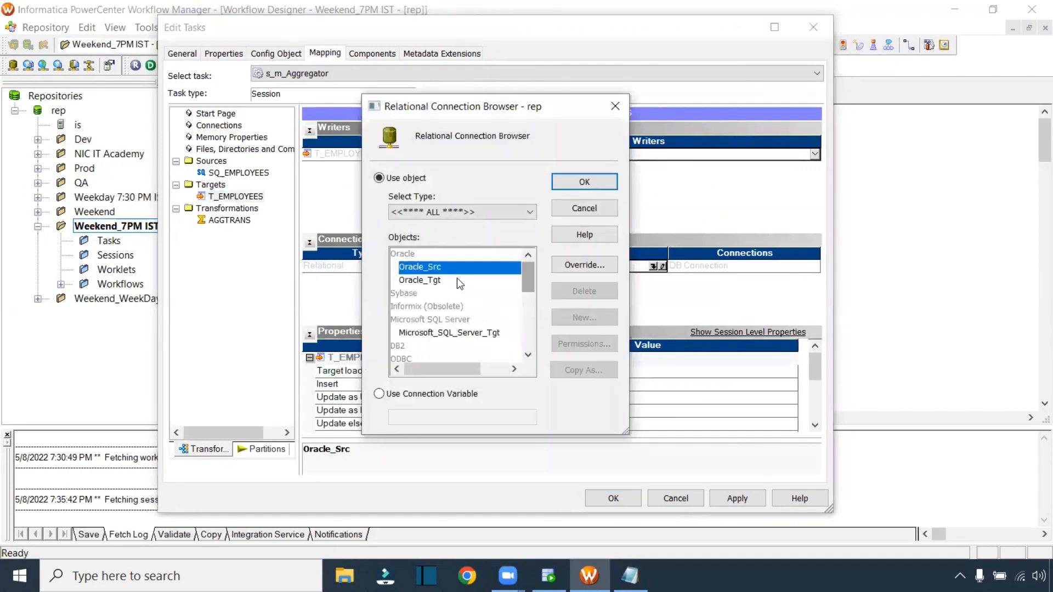
pyautogui.click(460, 280)
pyautogui.click(584, 182)
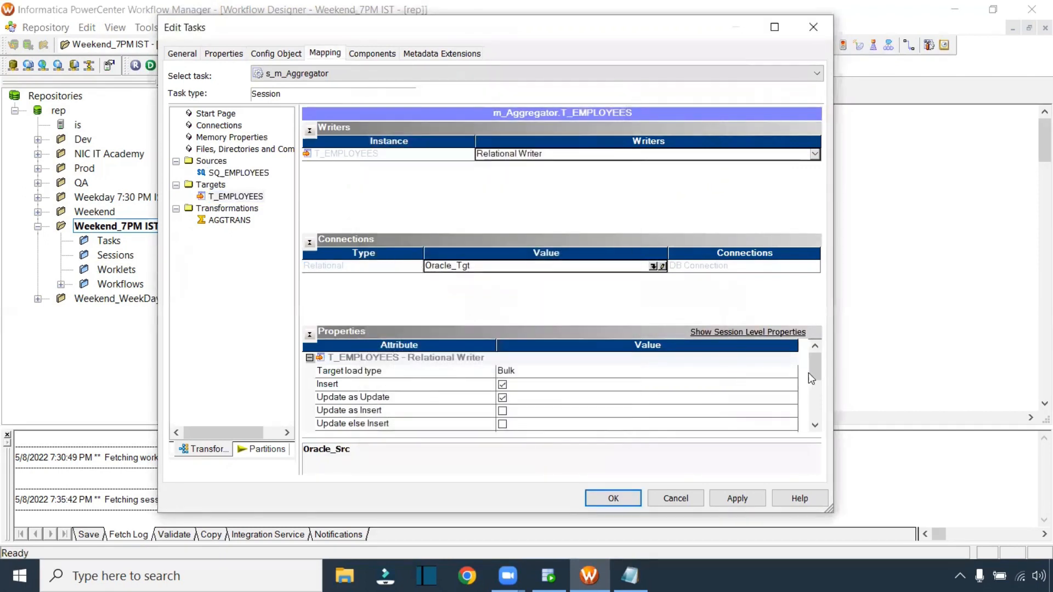
pyautogui.scroll(-2, 809, 373)
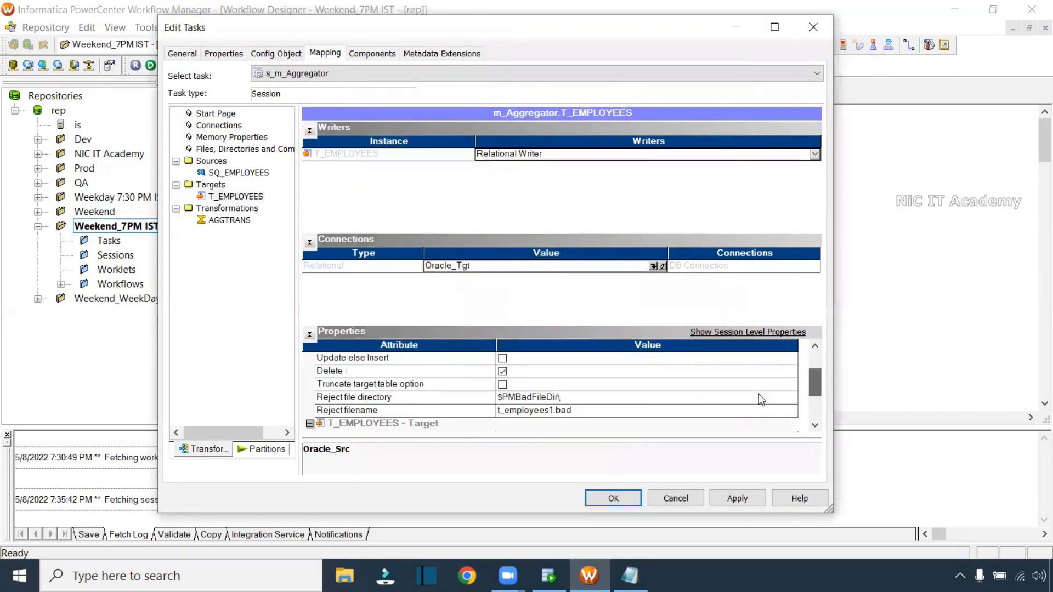
pyautogui.click(503, 385)
pyautogui.click(738, 498)
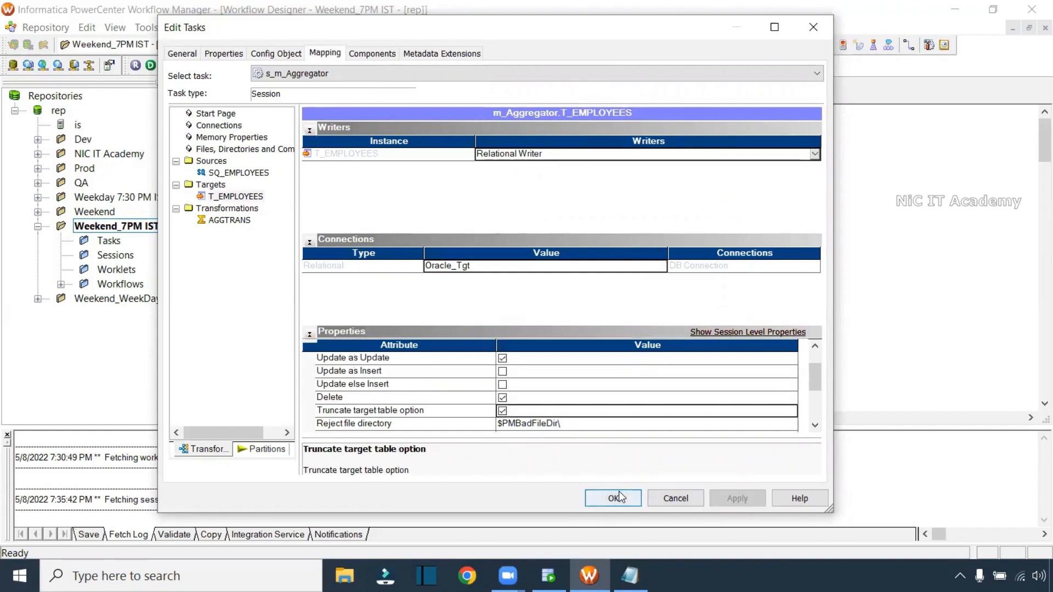
pyautogui.click(614, 498)
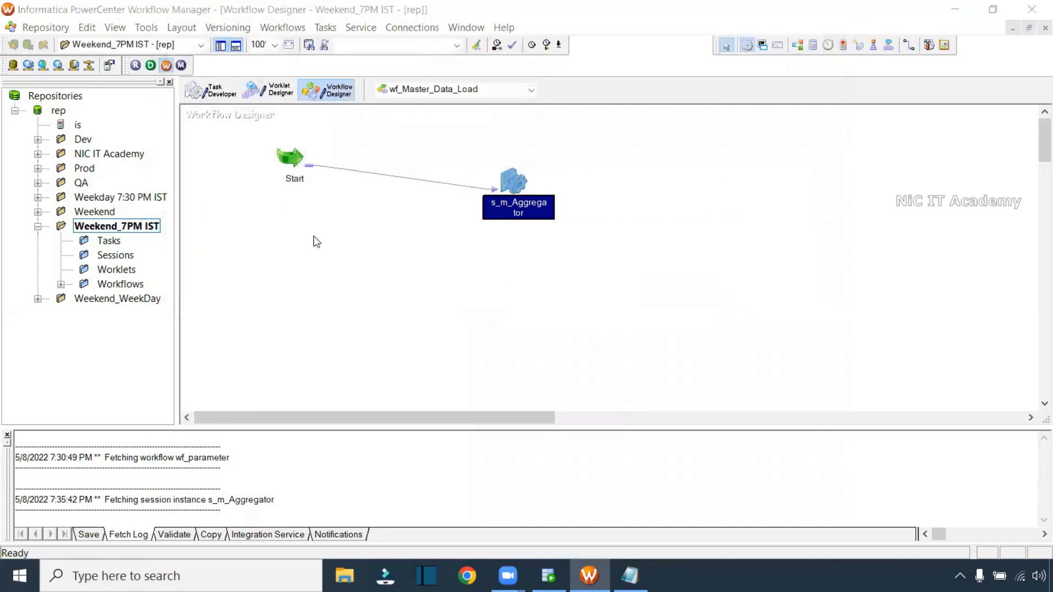
pyautogui.click(369, 262)
pyautogui.hotkey('ctrl', 's')
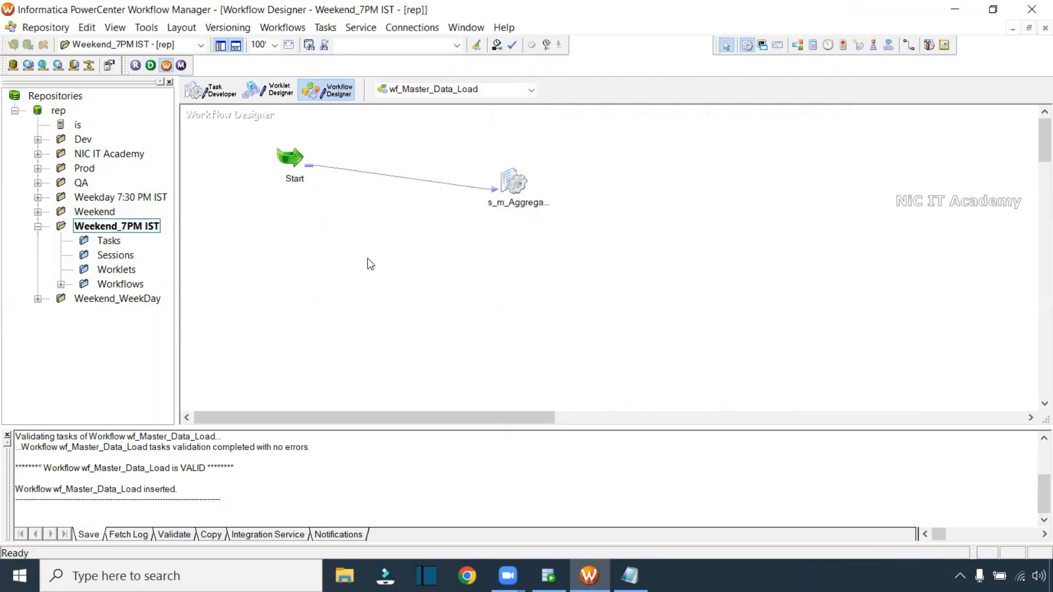
pyautogui.rightClick(440, 256)
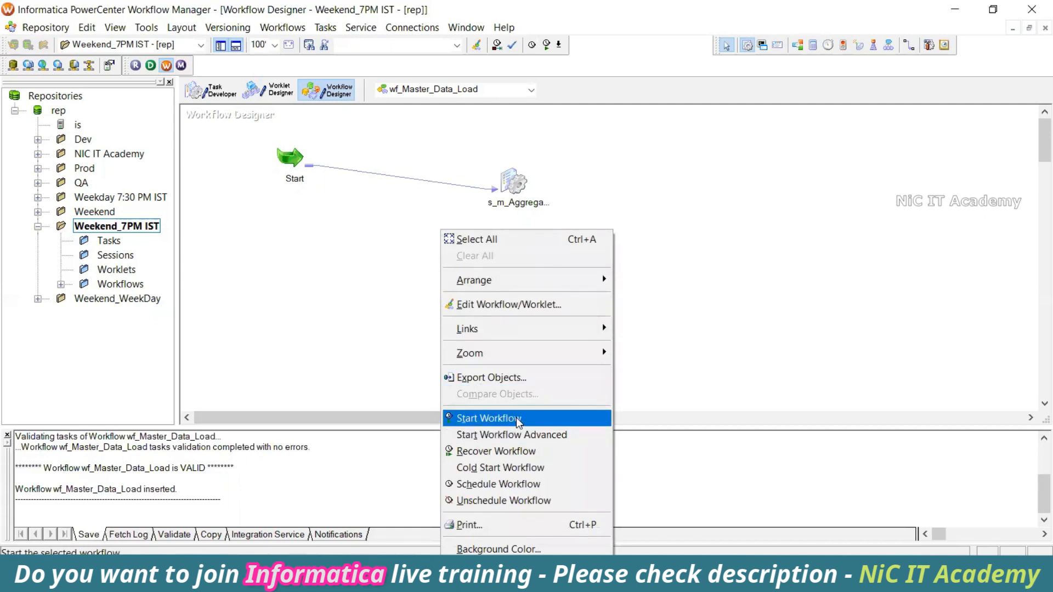
pyautogui.click(514, 184)
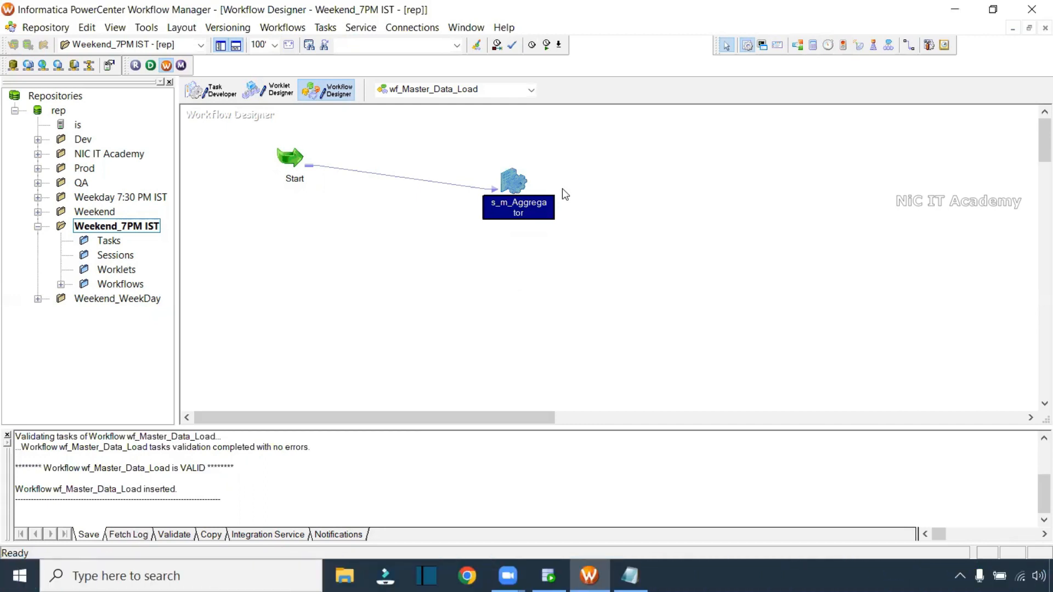
pyautogui.moveTo(483, 147); pyautogui.dragTo(585, 279)
pyautogui.click(728, 367)
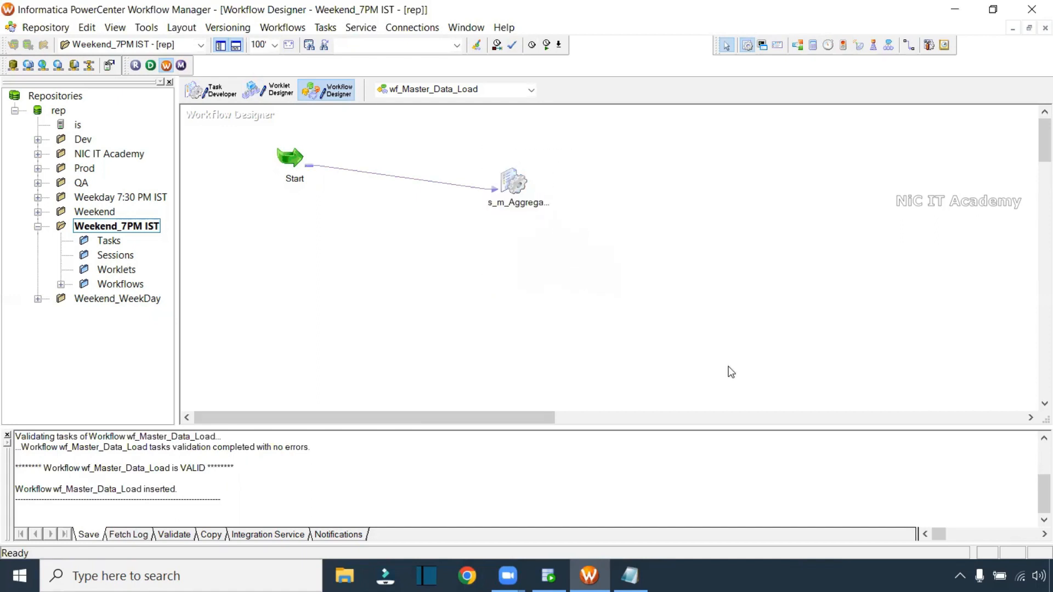
# - In Task Developer, create a reusable session from the m_Connected_lookup mapping
pyautogui.click(221, 94)
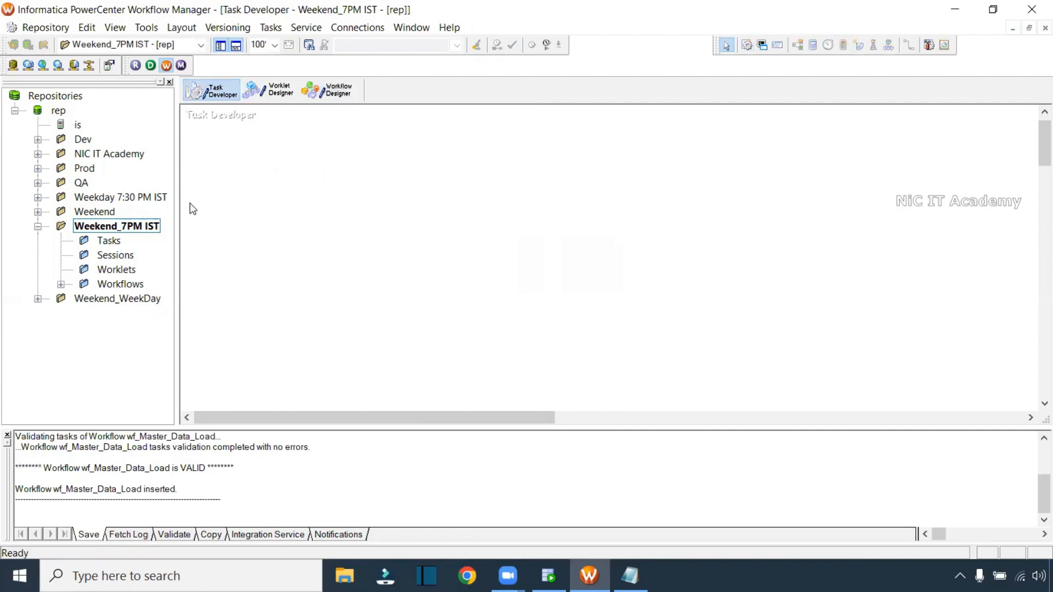
pyautogui.click(124, 243)
pyautogui.click(115, 256)
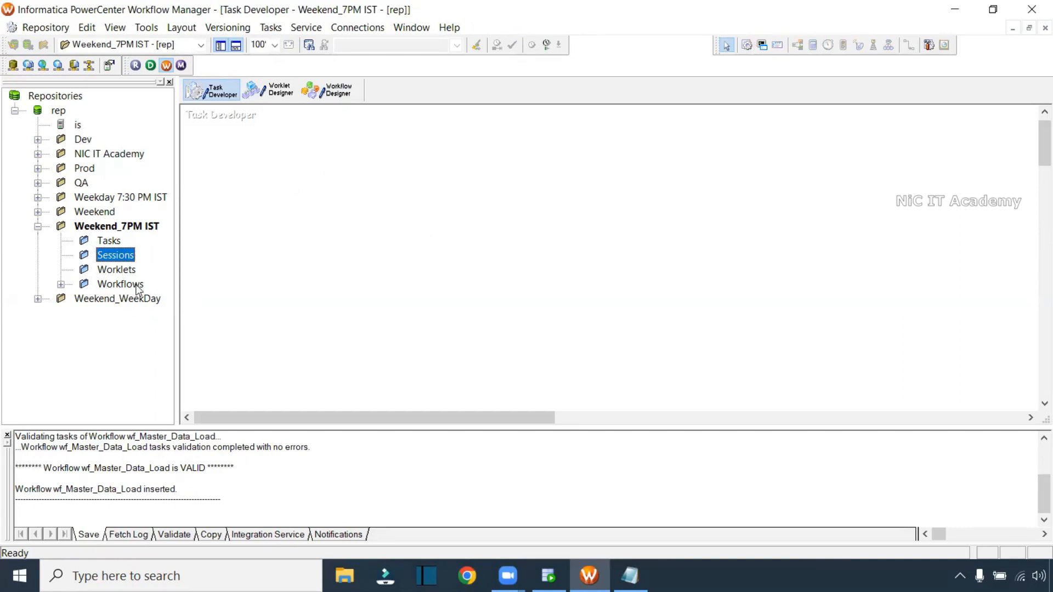
pyautogui.click(751, 47)
pyautogui.click(449, 203)
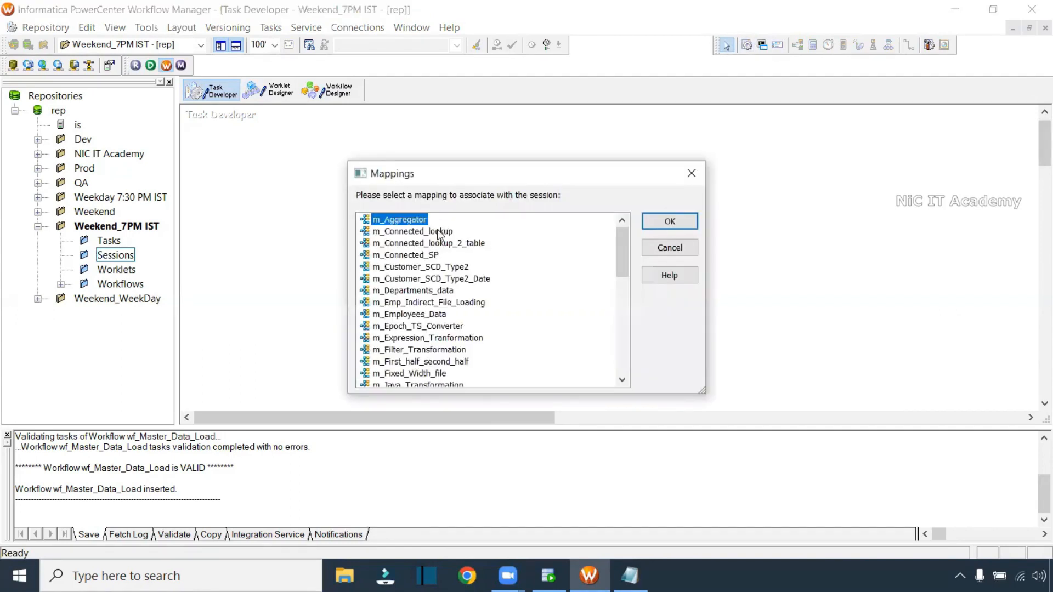
pyautogui.click(438, 232)
pyautogui.click(668, 223)
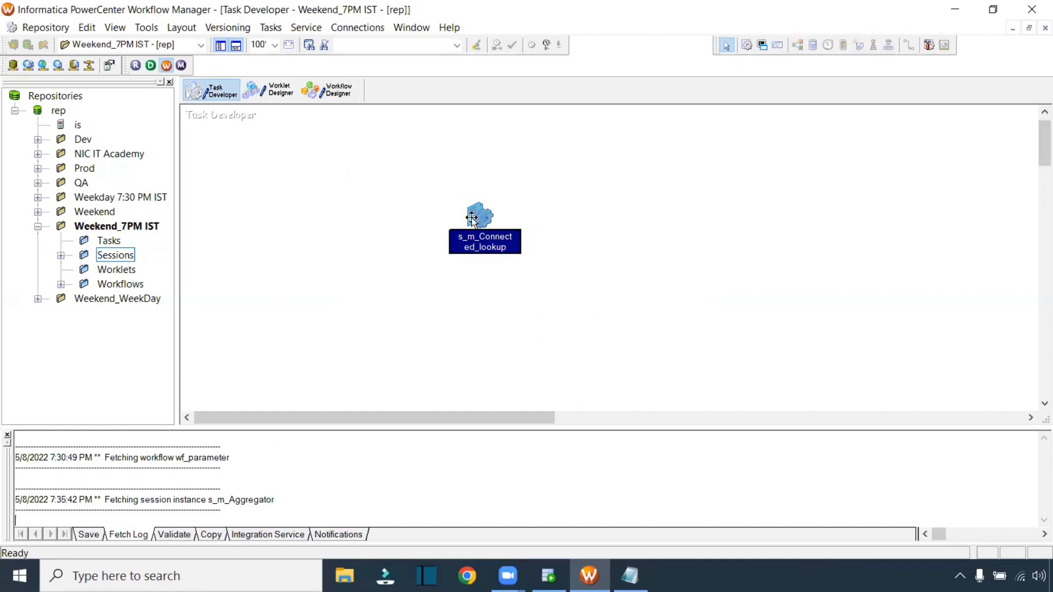
# - Find s_m_Connected_lookup under the Sessions folder and open its settings
pyautogui.click(61, 255)
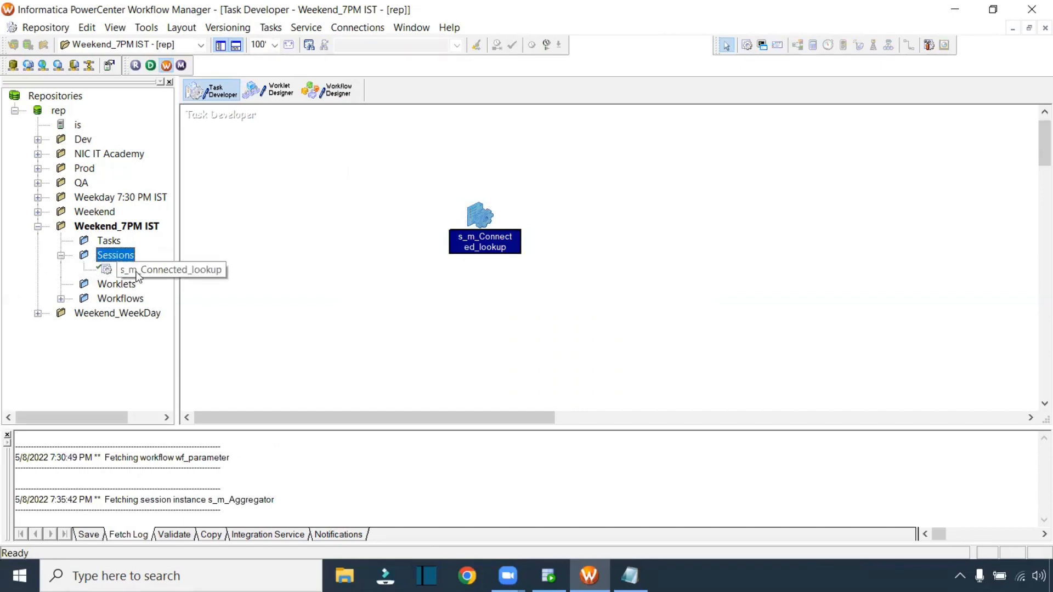
pyautogui.click(131, 269)
pyautogui.moveTo(110, 415); pyautogui.dragTo(125, 414)
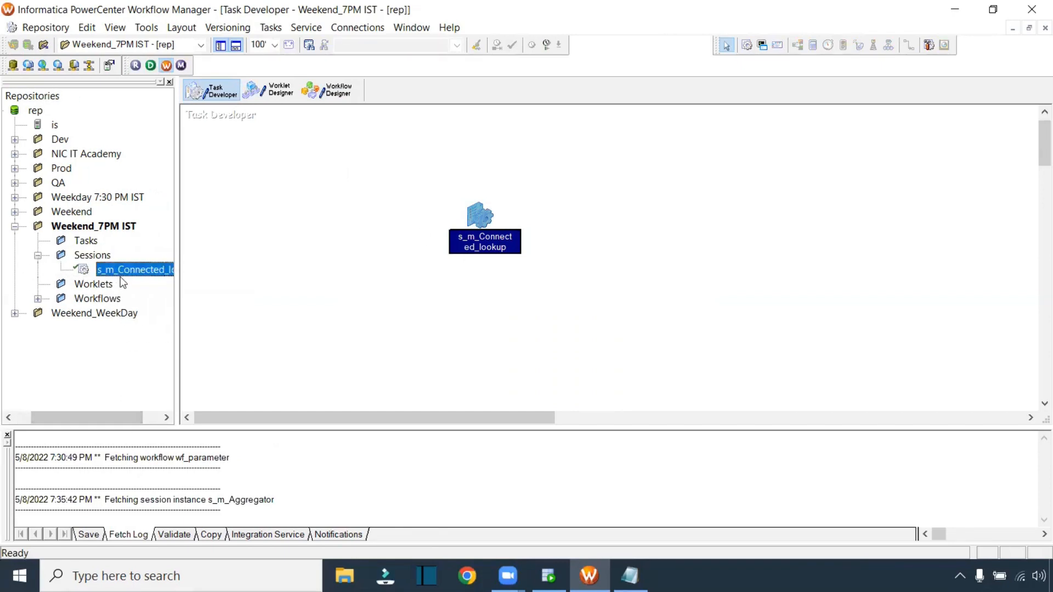
pyautogui.click(37, 299)
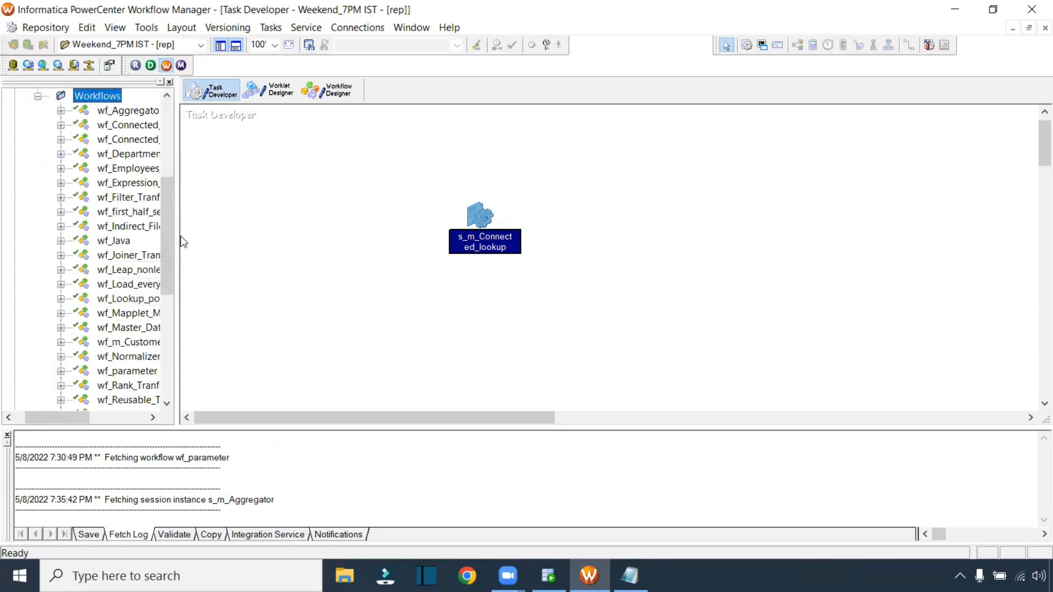
pyautogui.moveTo(178, 235); pyautogui.dragTo(236, 238)
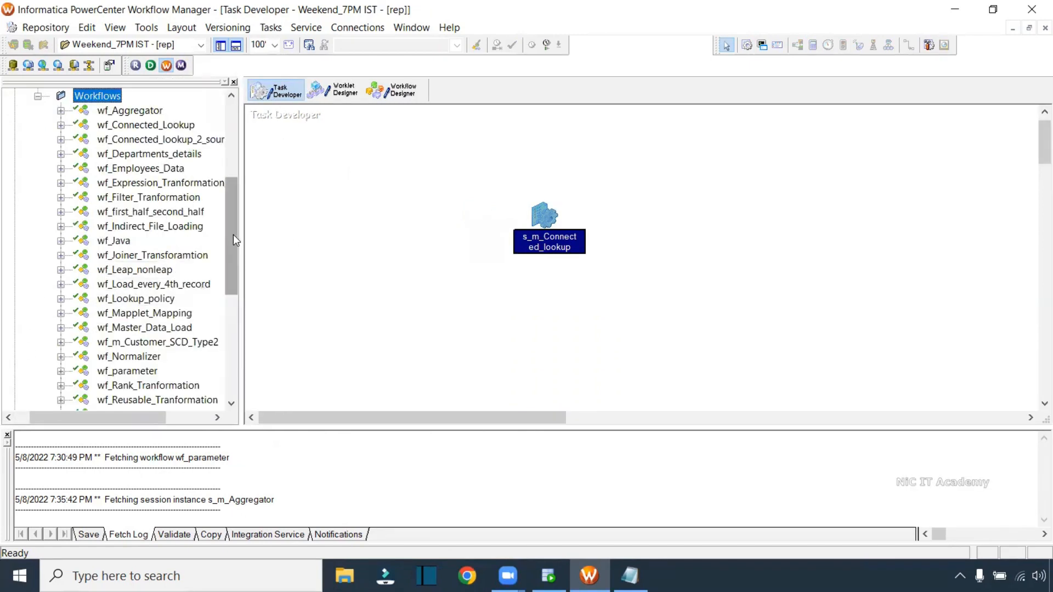
pyautogui.scroll(3, 232, 235)
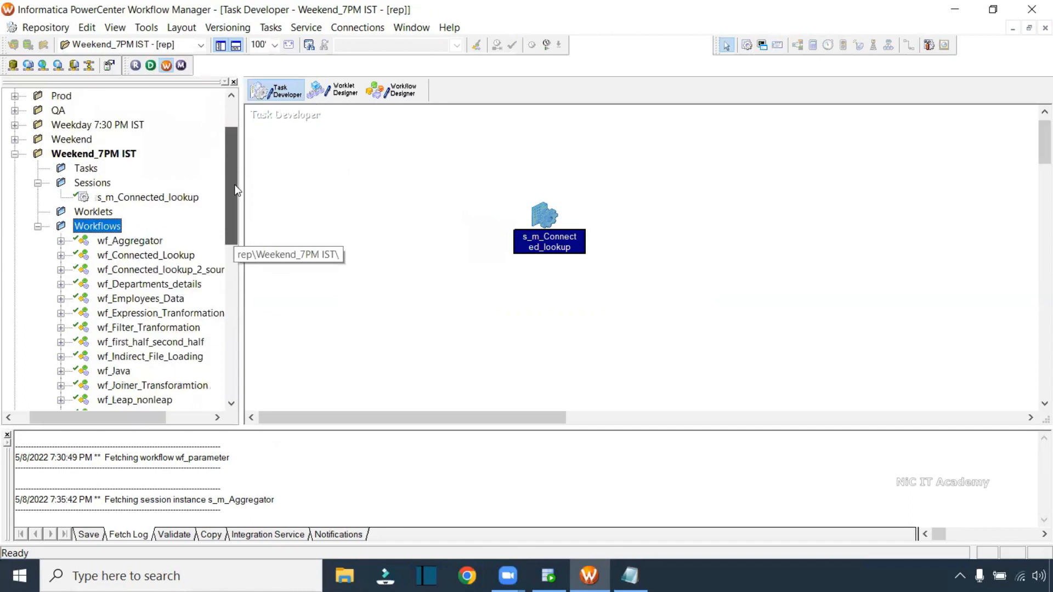
pyautogui.click(38, 226)
pyautogui.click(153, 271)
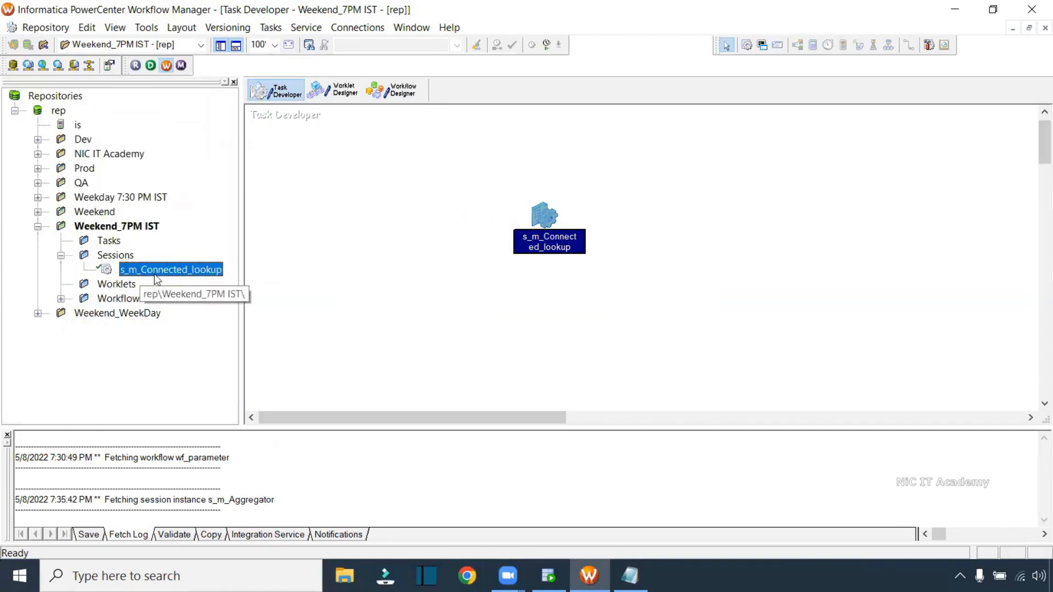
pyautogui.doubleClick(543, 216)
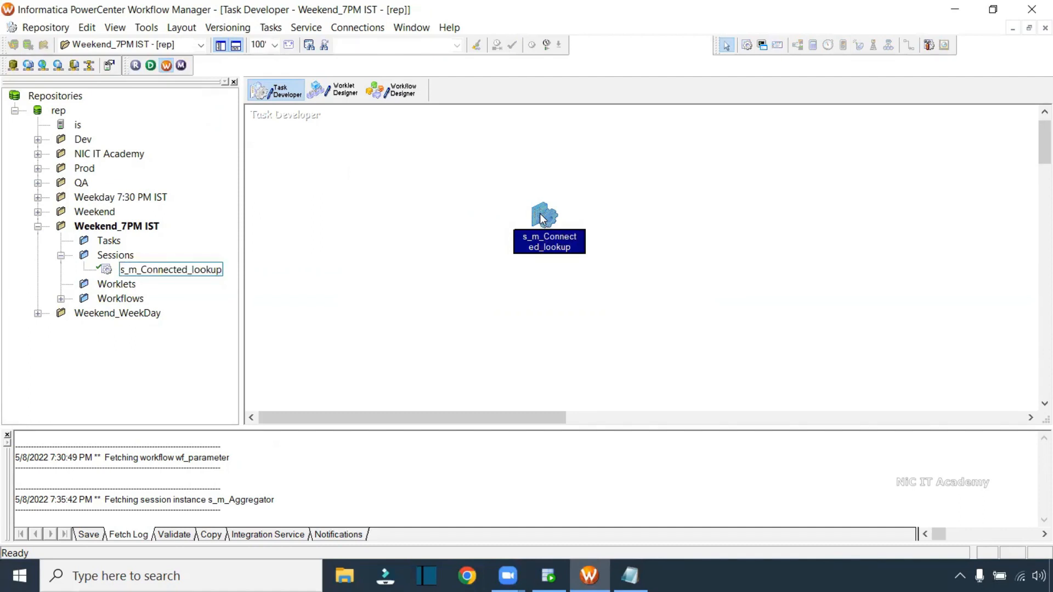
# - Set the T_EMPLOYEES_DEPT target connection to Oracle_Tgt with Truncate target table enabled
pyautogui.click(325, 53)
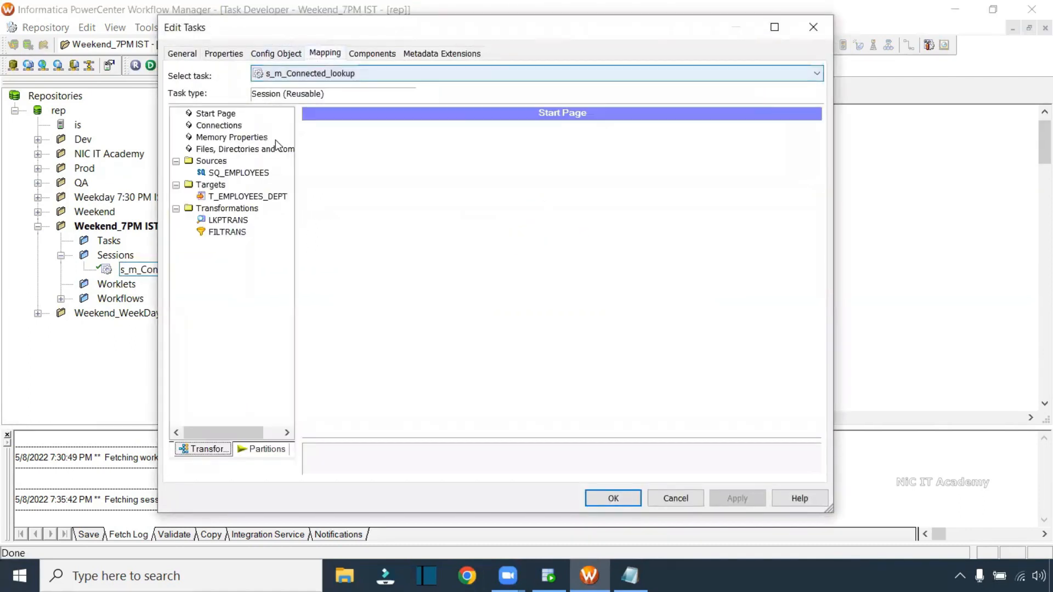
pyautogui.click(242, 173)
pyautogui.click(247, 197)
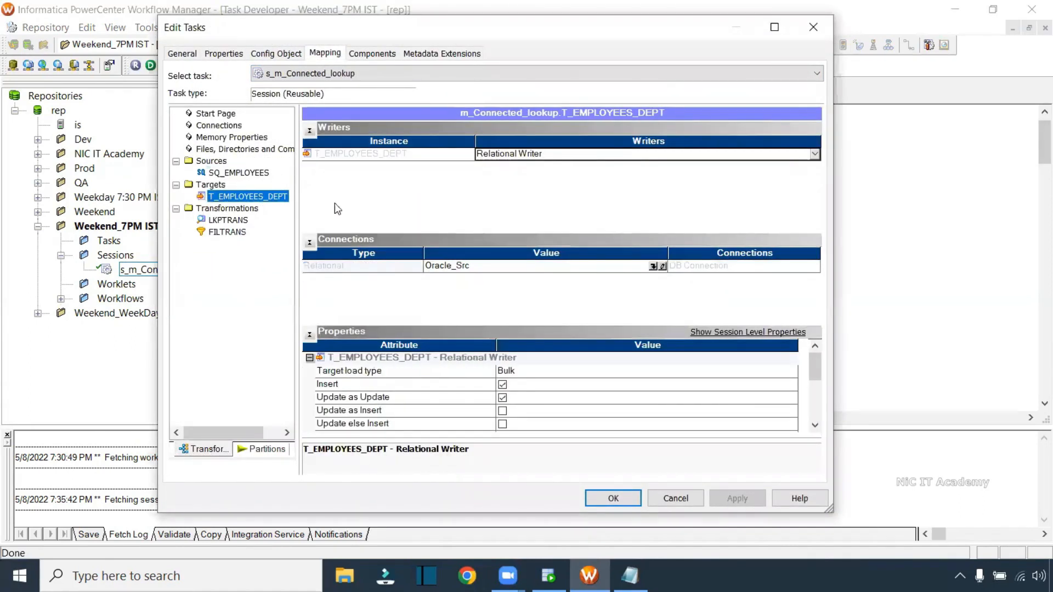
pyautogui.click(653, 267)
pyautogui.click(447, 279)
pyautogui.click(595, 188)
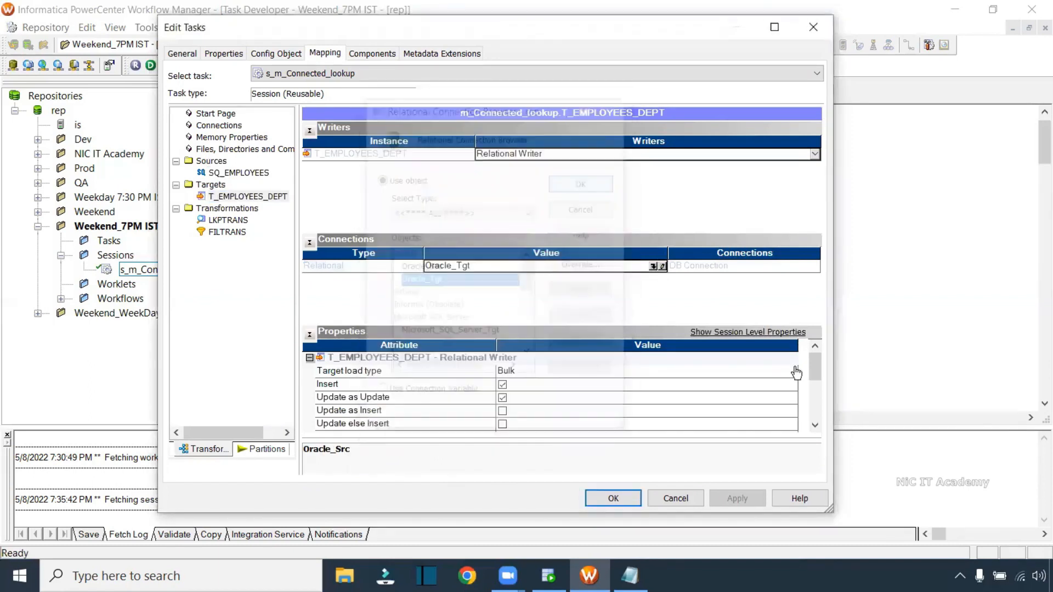
pyautogui.moveTo(819, 372); pyautogui.dragTo(815, 381)
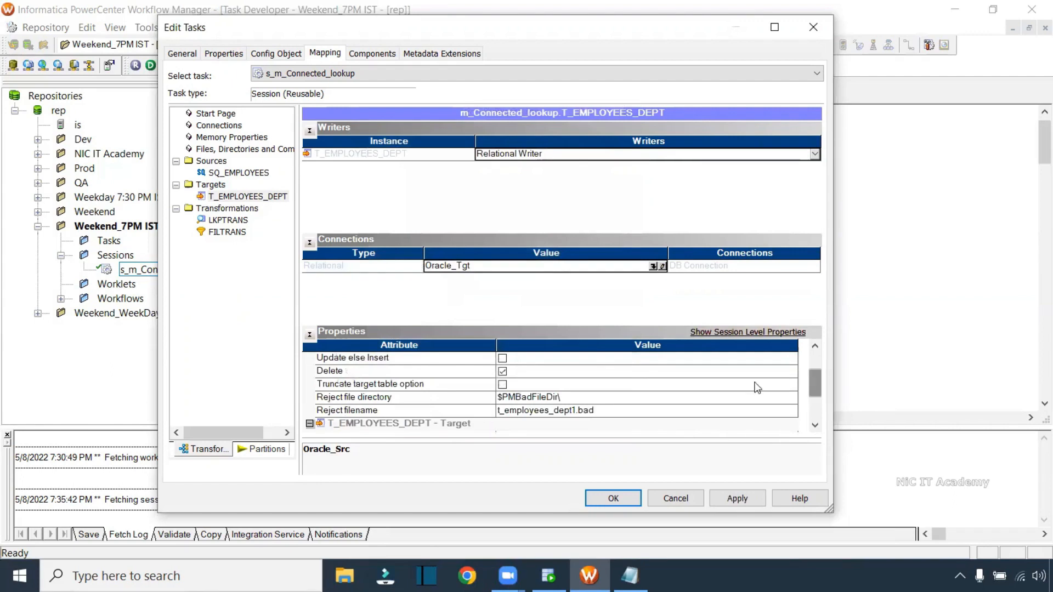
pyautogui.click(502, 384)
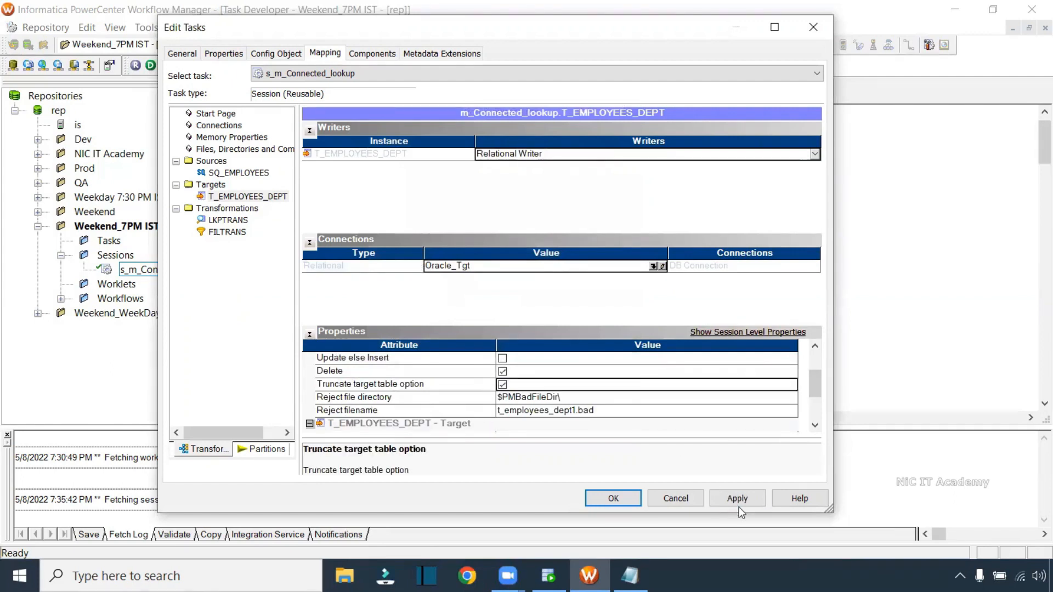
# - Set the LKPTRANS lookup connection to Oracle_Src and save the session
pyautogui.click(228, 220)
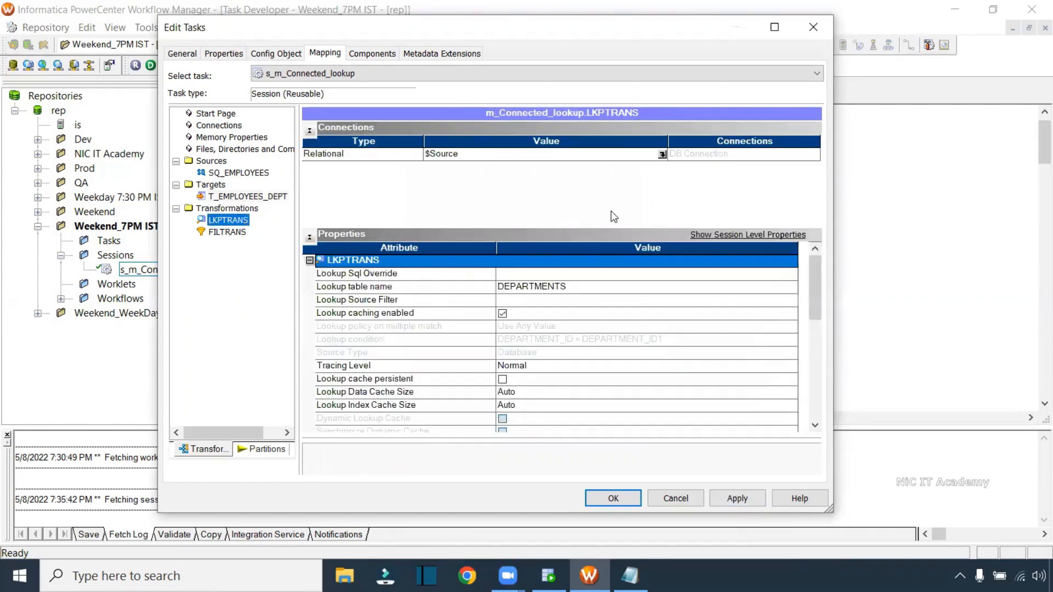
pyautogui.click(662, 154)
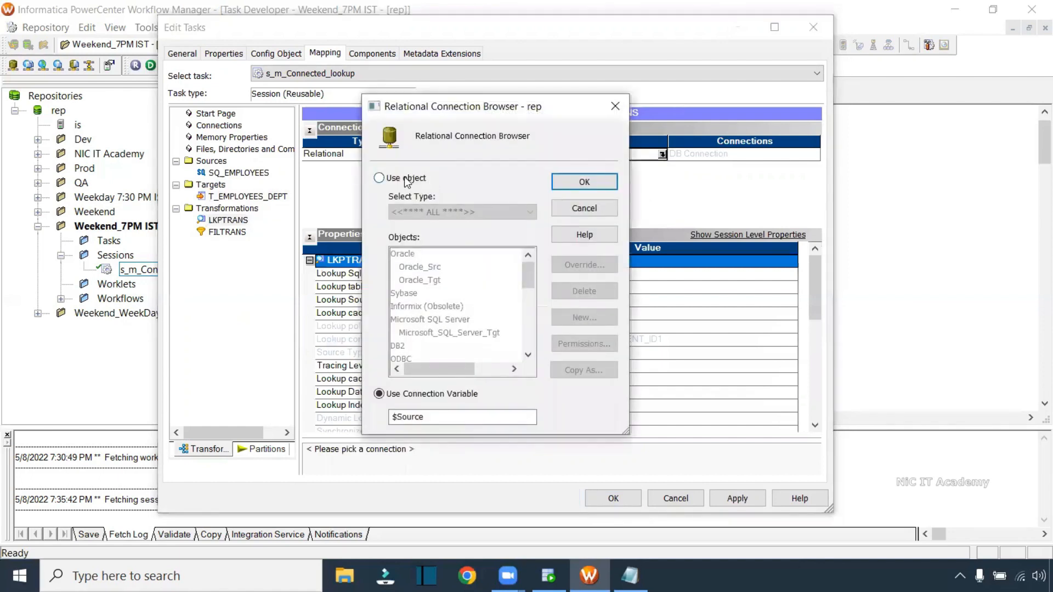
pyautogui.click(405, 179)
pyautogui.click(420, 267)
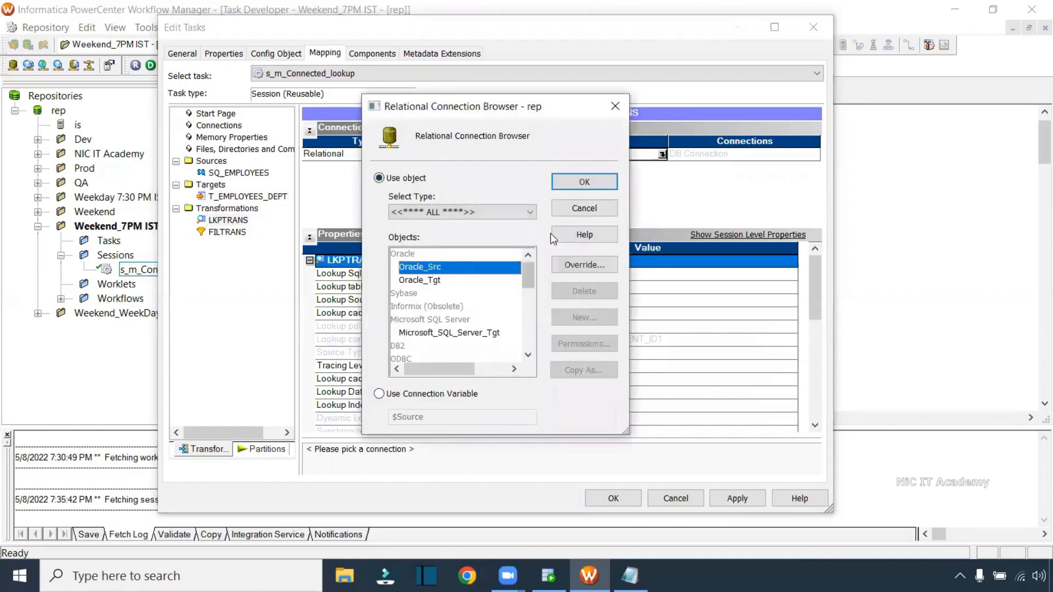
pyautogui.click(570, 182)
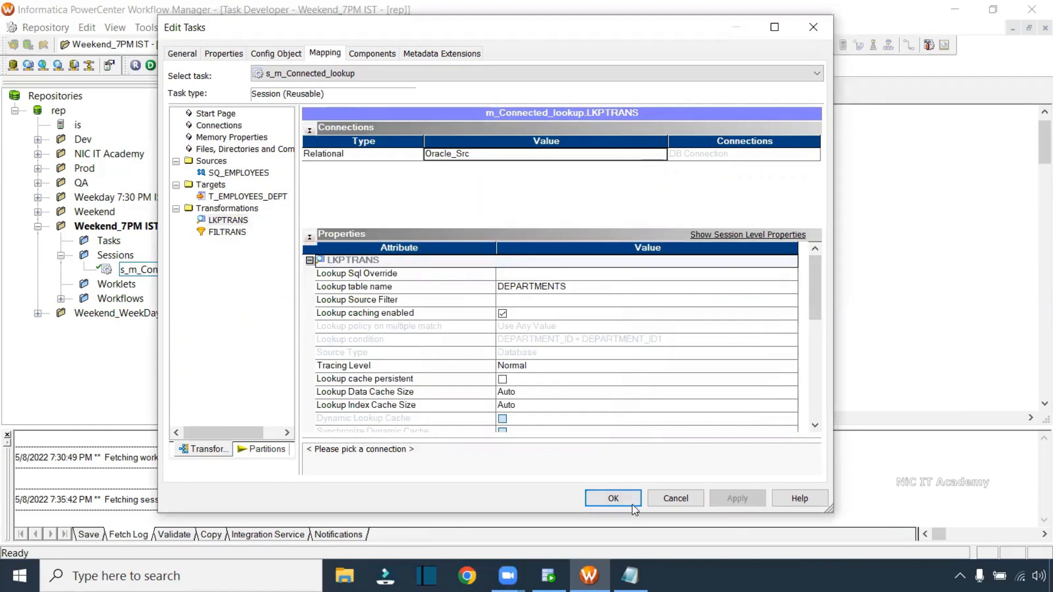
pyautogui.click(613, 498)
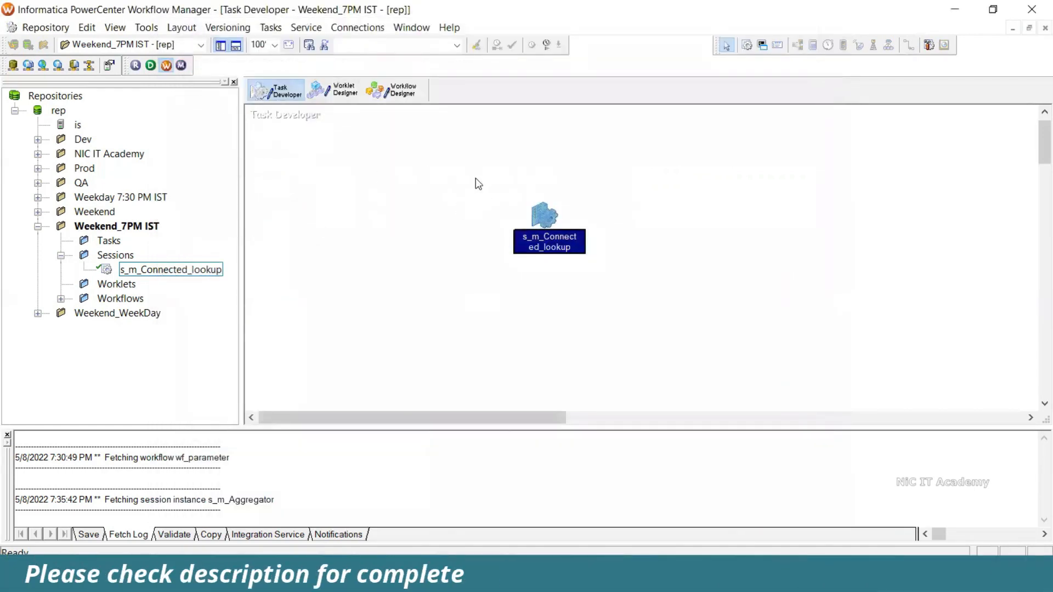
# - Drag s_m_Connected_lookup into wf_Master_Data_Load right of s_m_Aggregator and open its settings
pyautogui.click(577, 260)
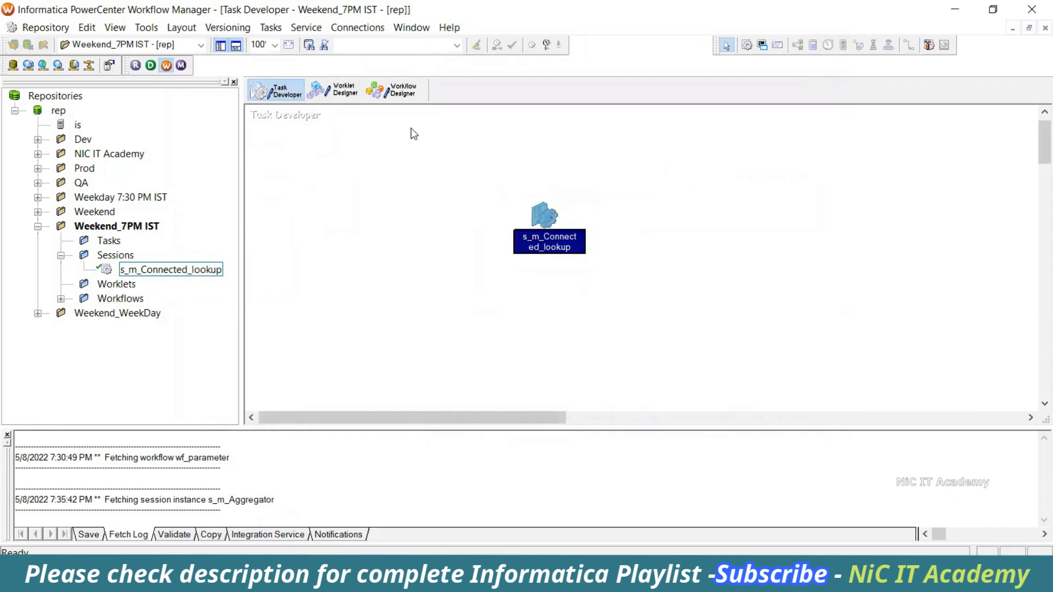
pyautogui.click(398, 93)
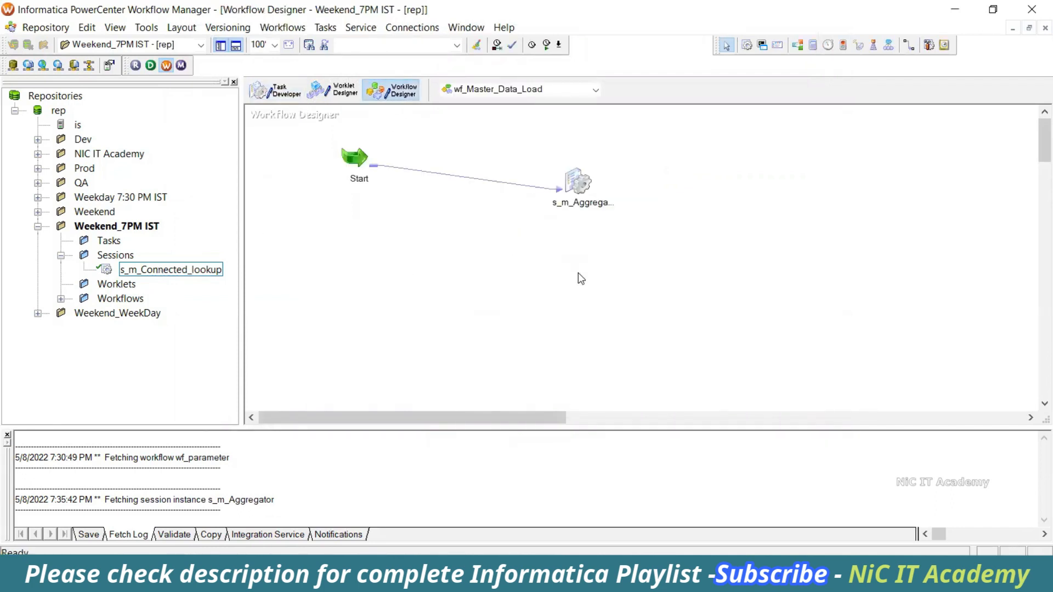
pyautogui.moveTo(138, 274); pyautogui.dragTo(686, 177)
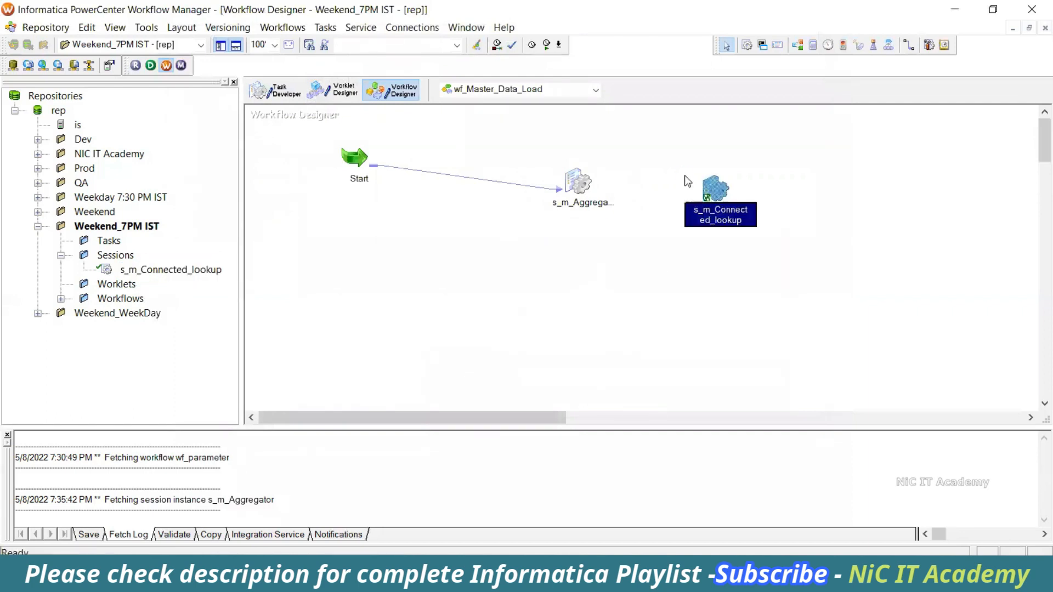
pyautogui.moveTo(535, 147); pyautogui.dragTo(622, 265)
pyautogui.moveTo(527, 150); pyautogui.dragTo(625, 270)
pyautogui.click(637, 156)
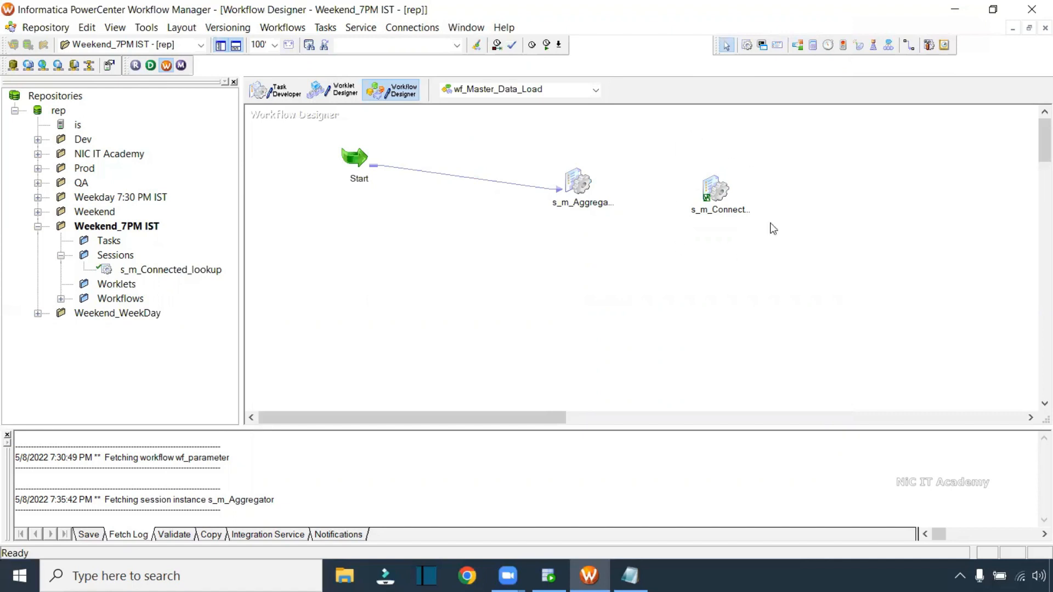
pyautogui.doubleClick(713, 186)
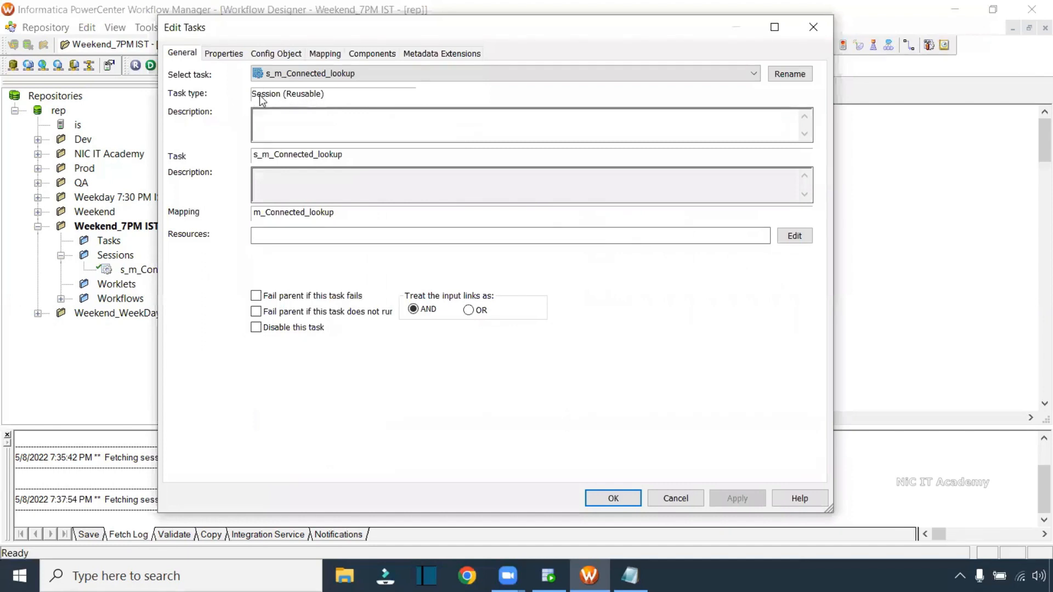
# - Turn on 'Fail parent if this task fails' for s_m_Connected_lookup
pyautogui.click(256, 296)
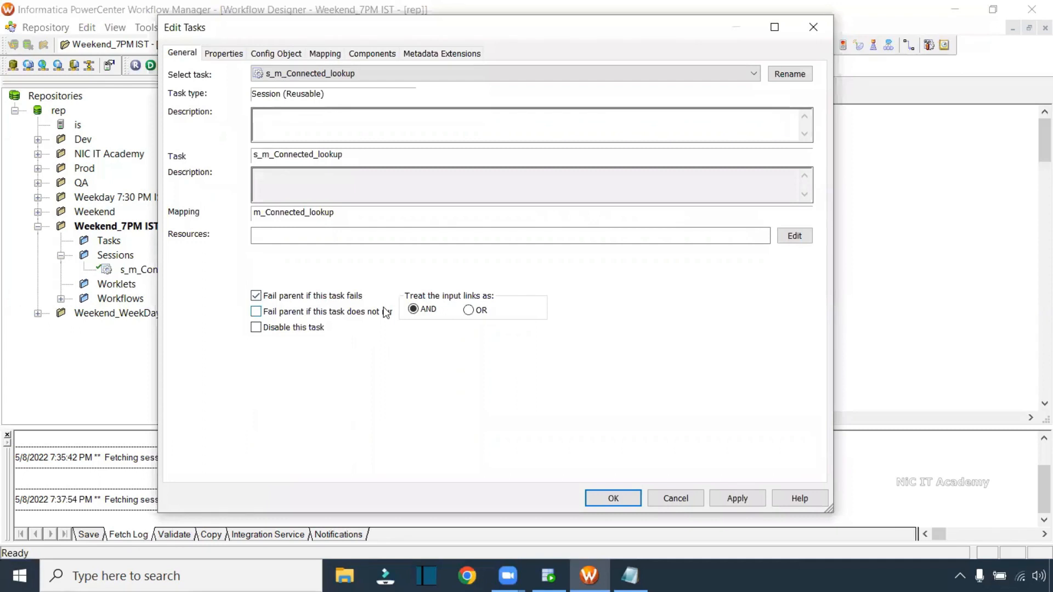
pyautogui.moveTo(345, 214); pyautogui.dragTo(237, 209)
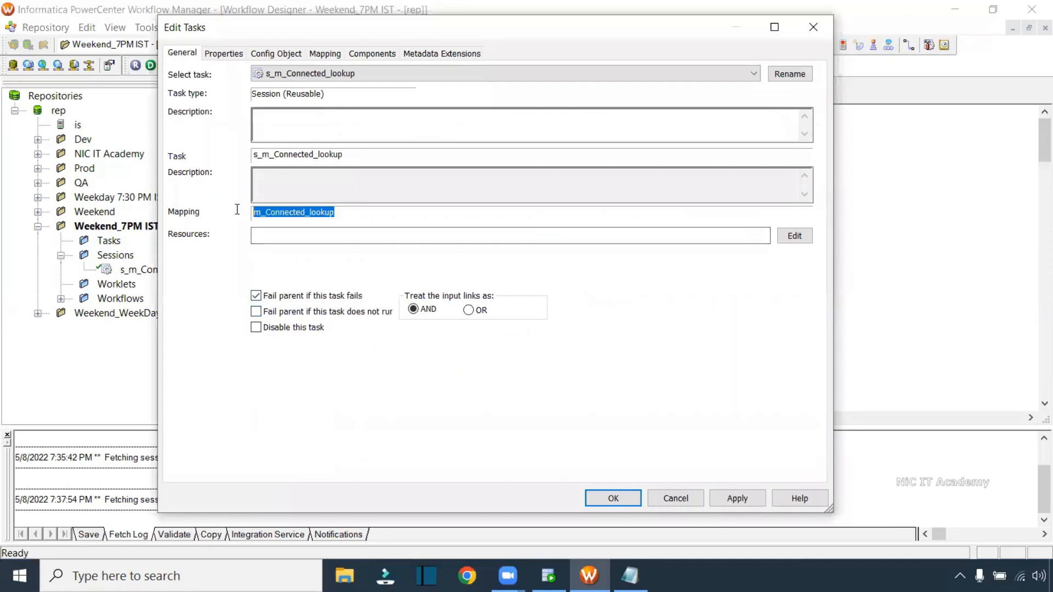
pyautogui.moveTo(344, 155); pyautogui.dragTo(229, 157)
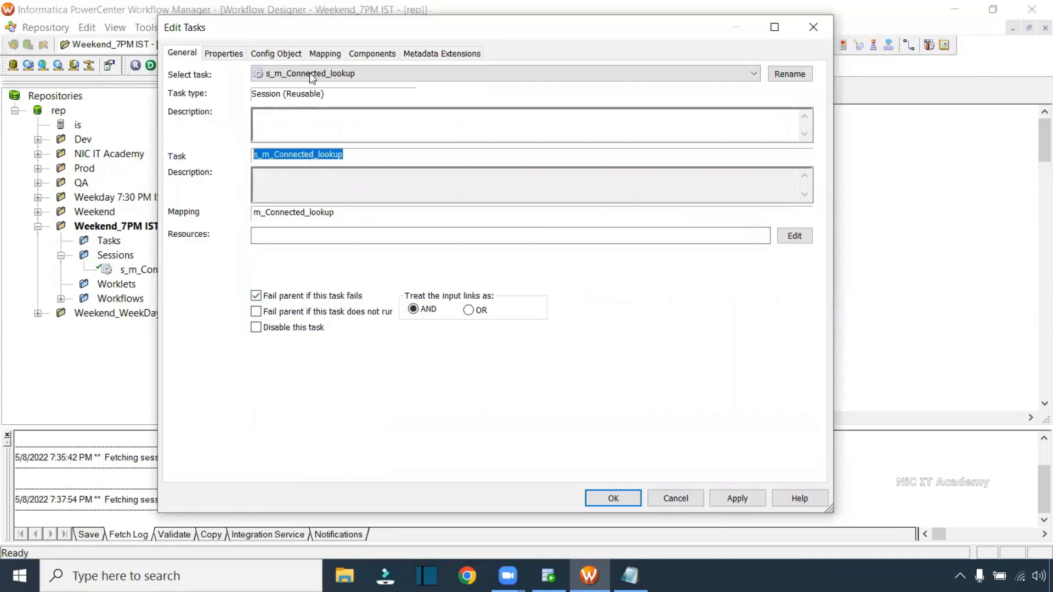
# - Inspect the T_EMPLOYEES_DEPT target and SQ_EMPLOYEES source properties, then close the settings
pyautogui.click(318, 55)
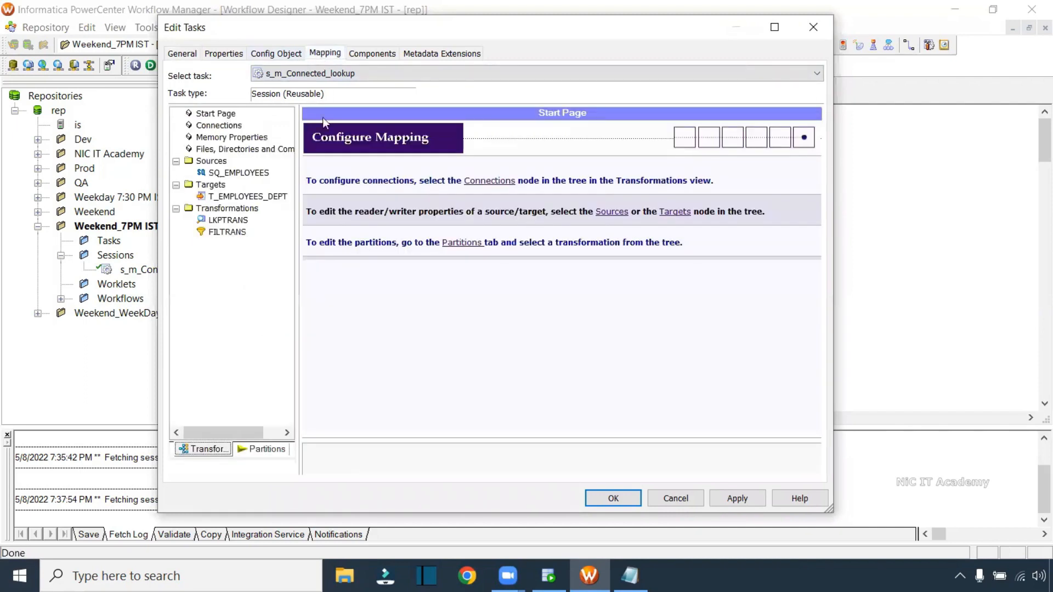
pyautogui.click(250, 197)
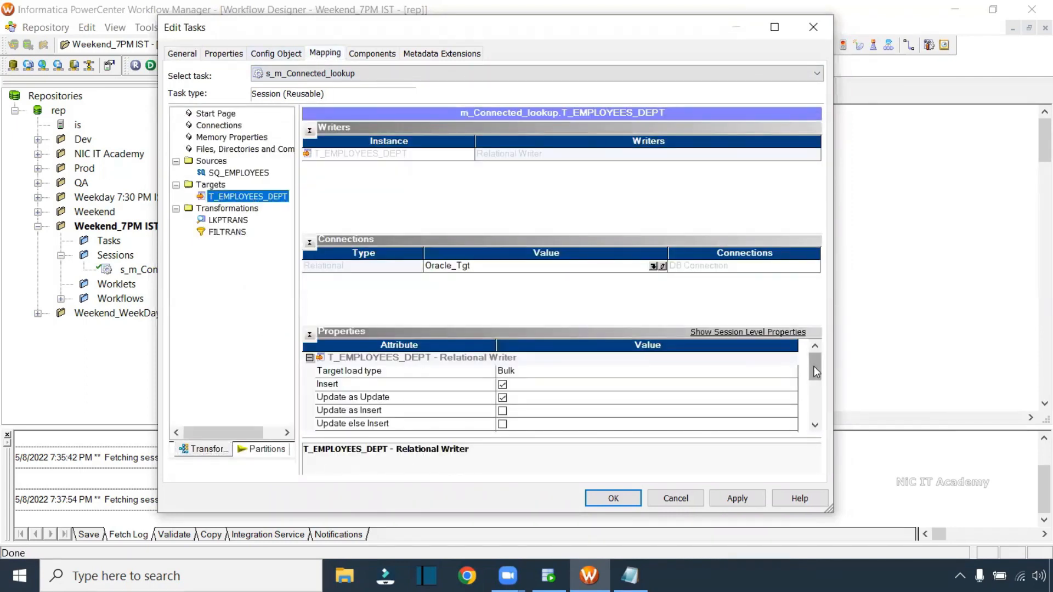
pyautogui.press('Up')
pyautogui.press('Up')
pyautogui.moveTo(812, 375); pyautogui.dragTo(812, 387)
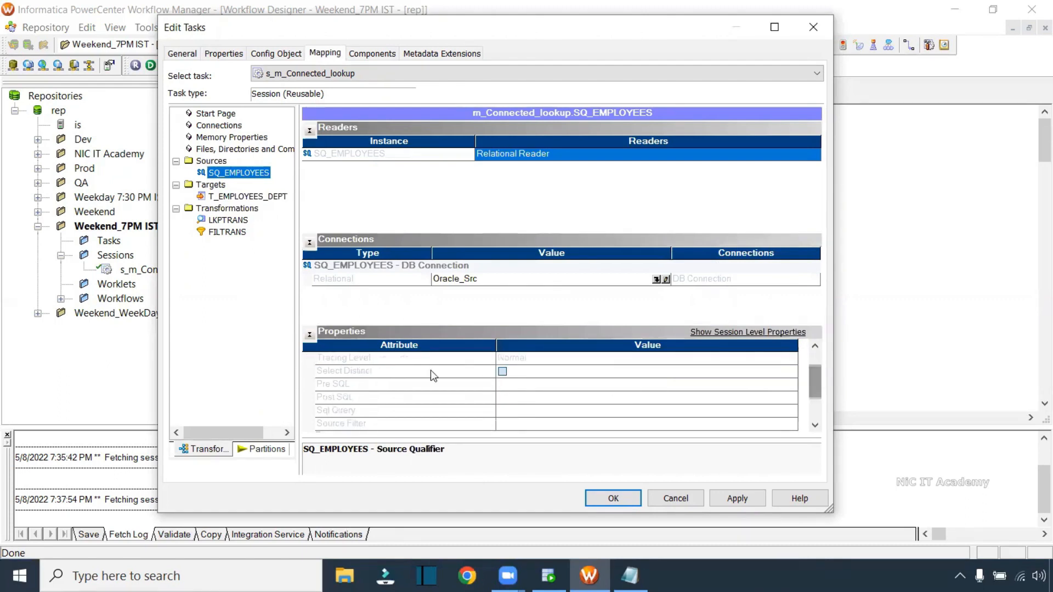
pyautogui.click(353, 384)
pyautogui.click(354, 398)
pyautogui.click(356, 411)
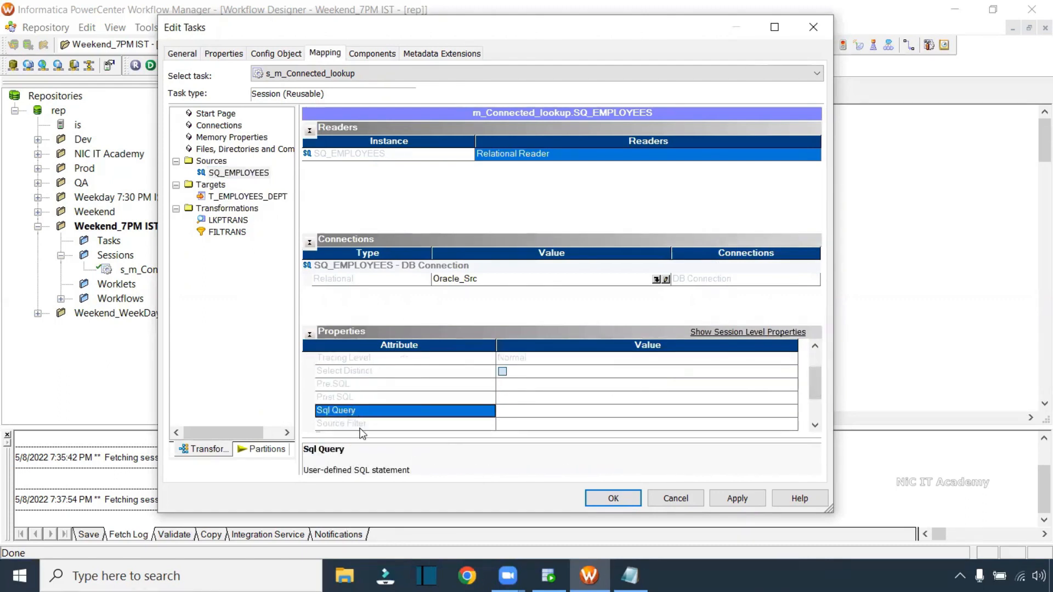
pyautogui.click(363, 424)
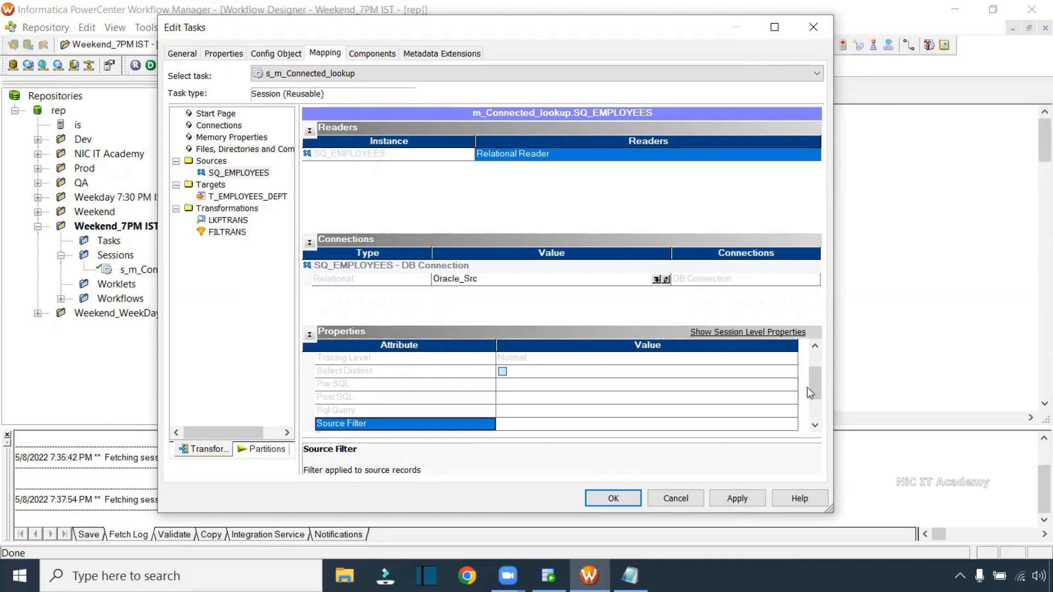
pyautogui.moveTo(812, 388); pyautogui.dragTo(814, 359)
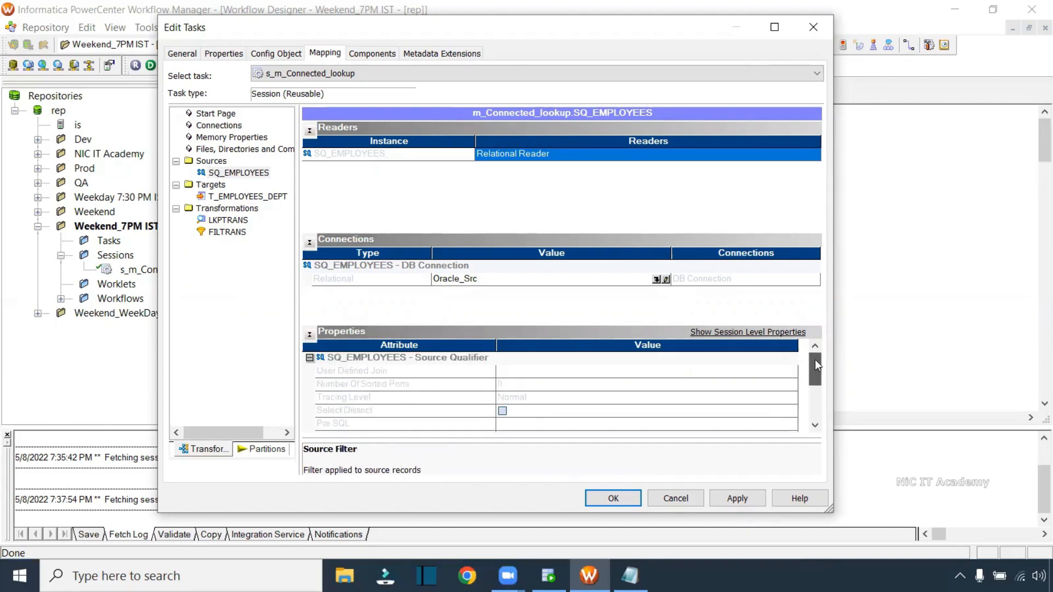
pyautogui.click(369, 397)
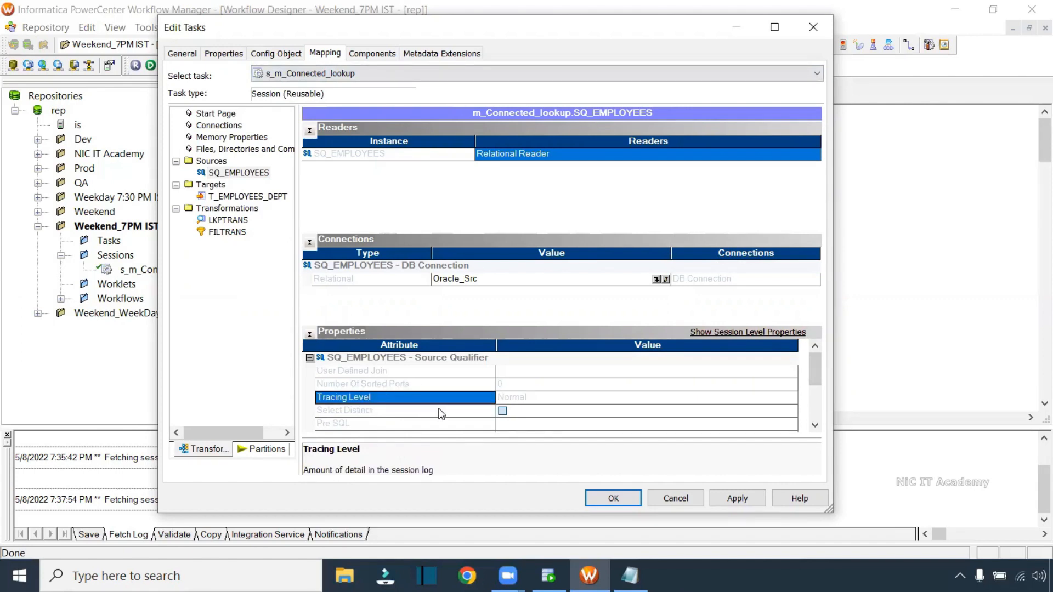
pyautogui.click(598, 497)
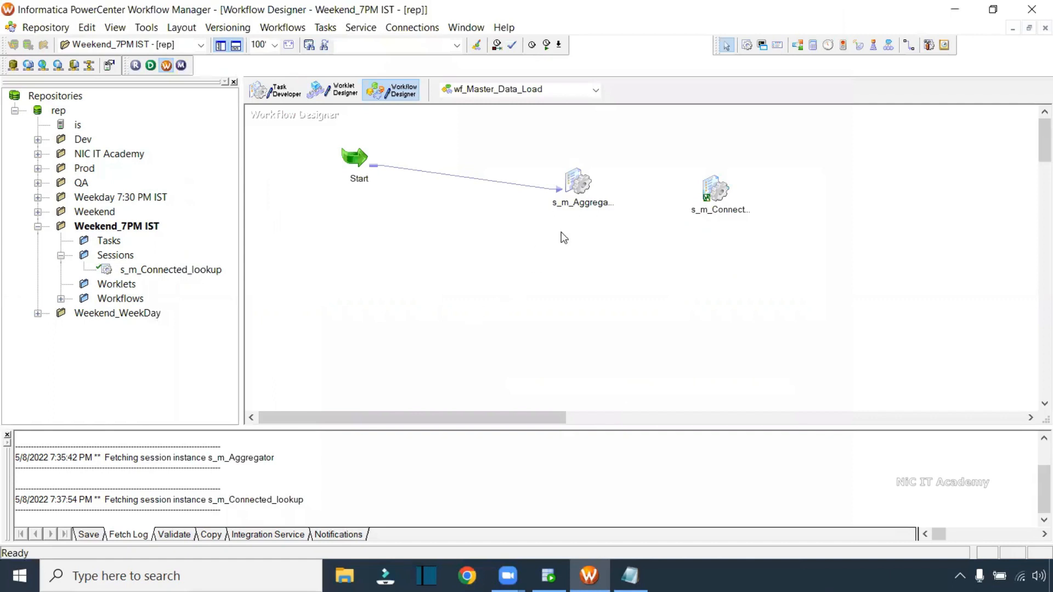
pyautogui.moveTo(699, 164); pyautogui.dragTo(775, 264)
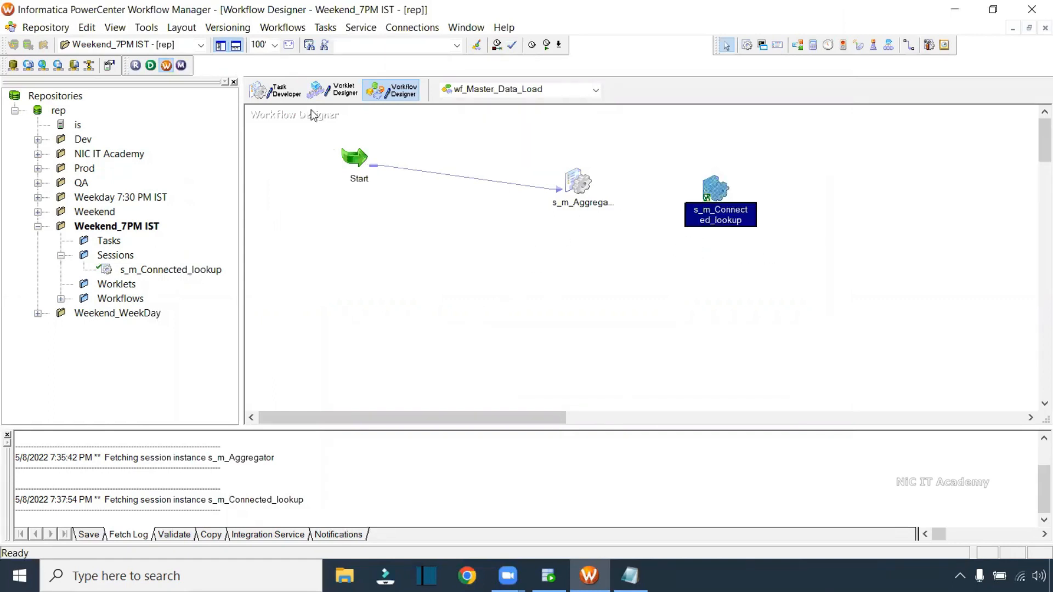
pyautogui.click(282, 96)
pyautogui.doubleClick(551, 217)
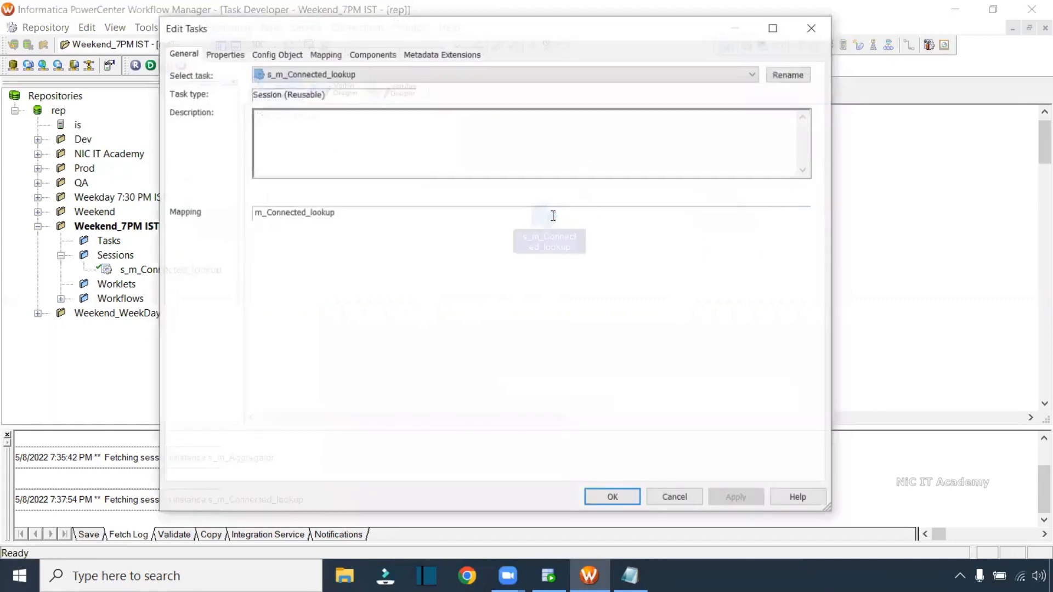
pyautogui.click(325, 53)
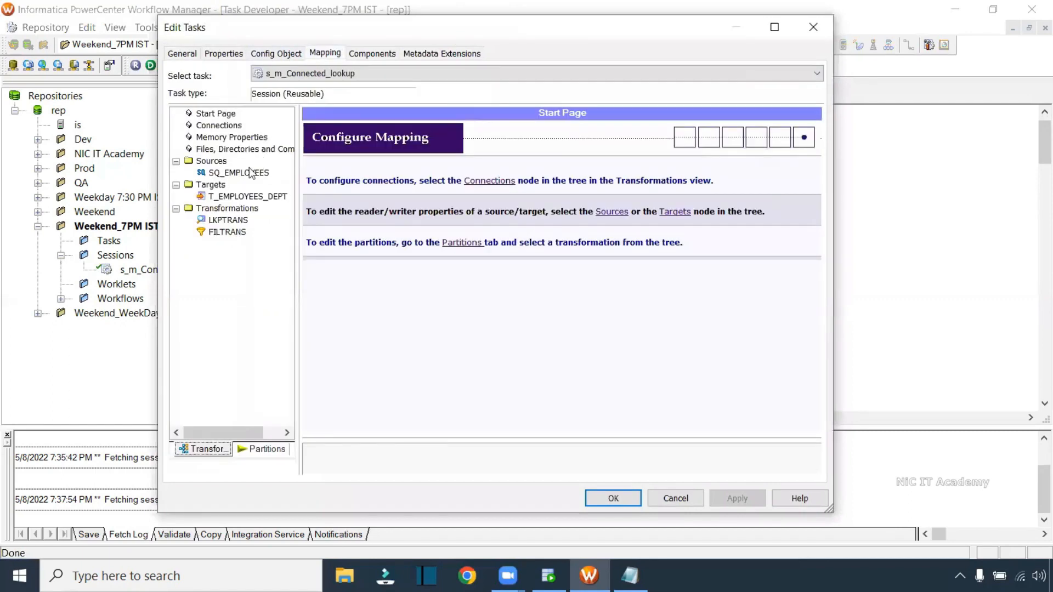
pyautogui.click(250, 174)
pyautogui.moveTo(815, 378); pyautogui.dragTo(815, 394)
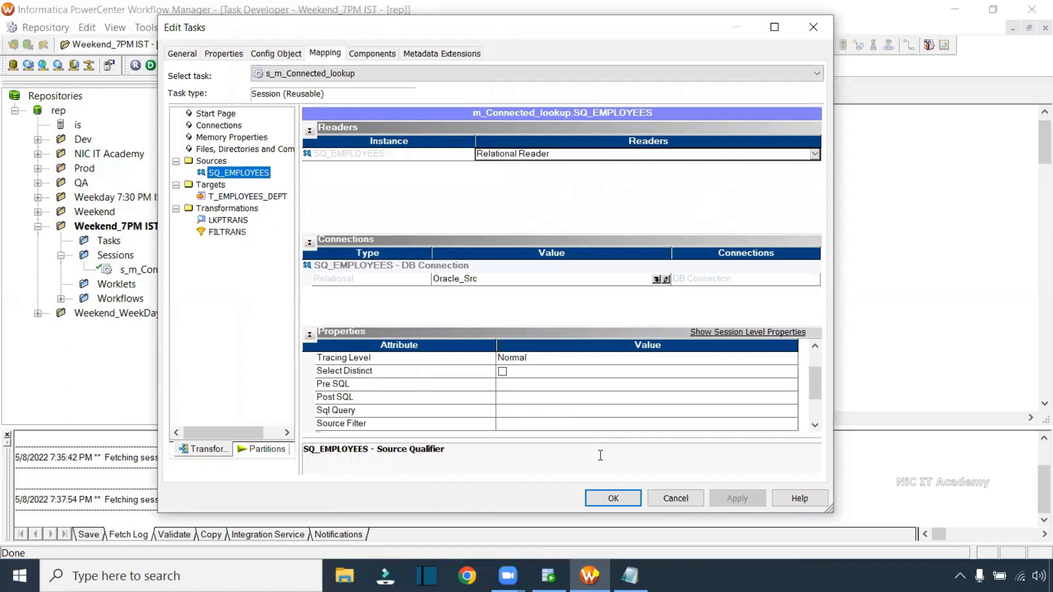
pyautogui.click(613, 498)
pyautogui.click(408, 97)
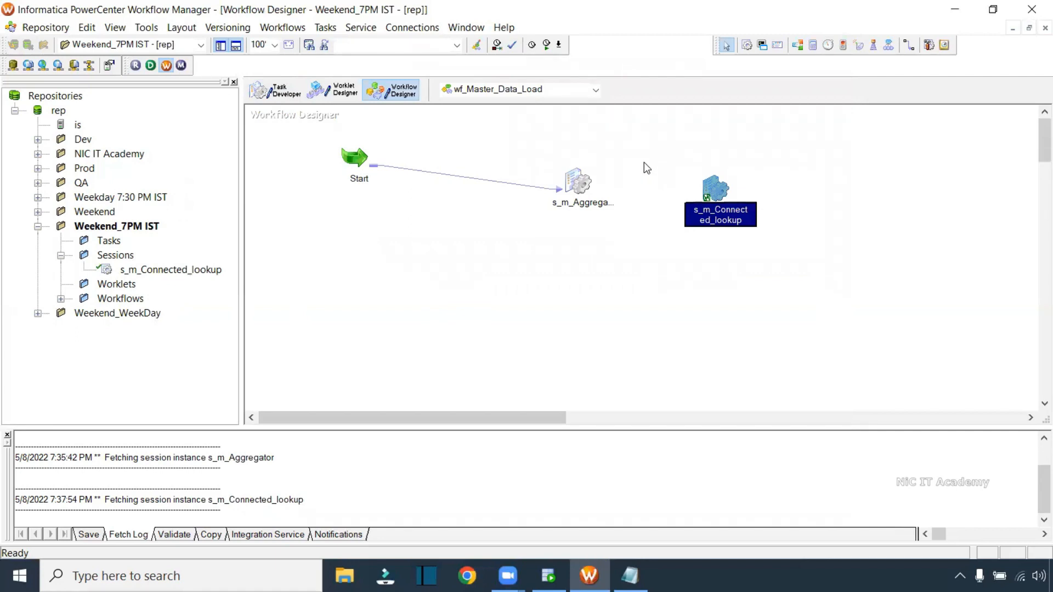
# - Link s_m_Aggregator to s_m_Connected_lookup and save wf_Master_Data_Load as valid
pyautogui.click(909, 45)
pyautogui.moveTo(578, 183); pyautogui.dragTo(714, 191)
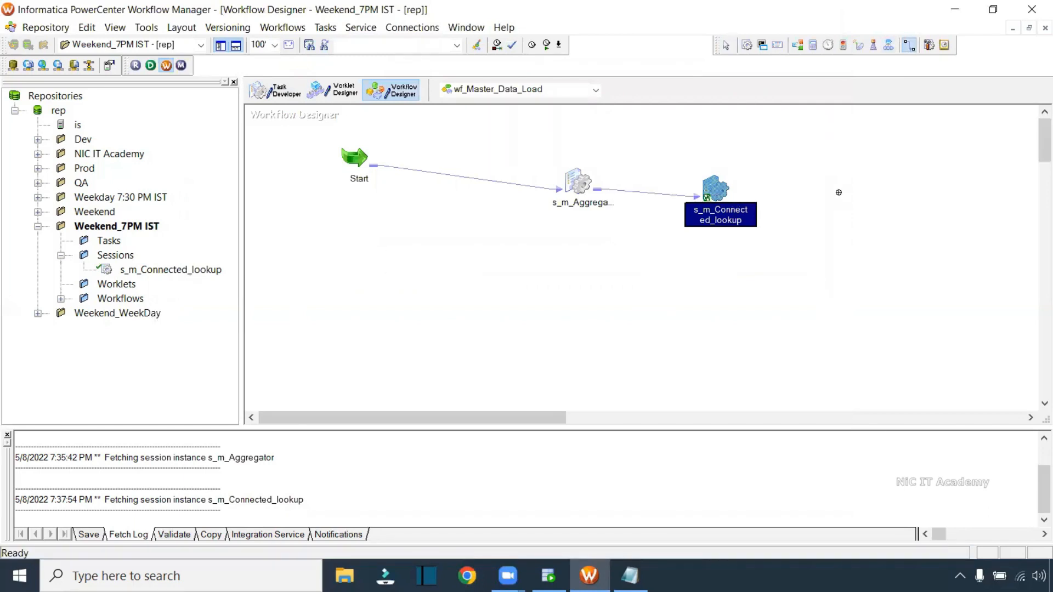
pyautogui.hotkey('ctrl', 's')
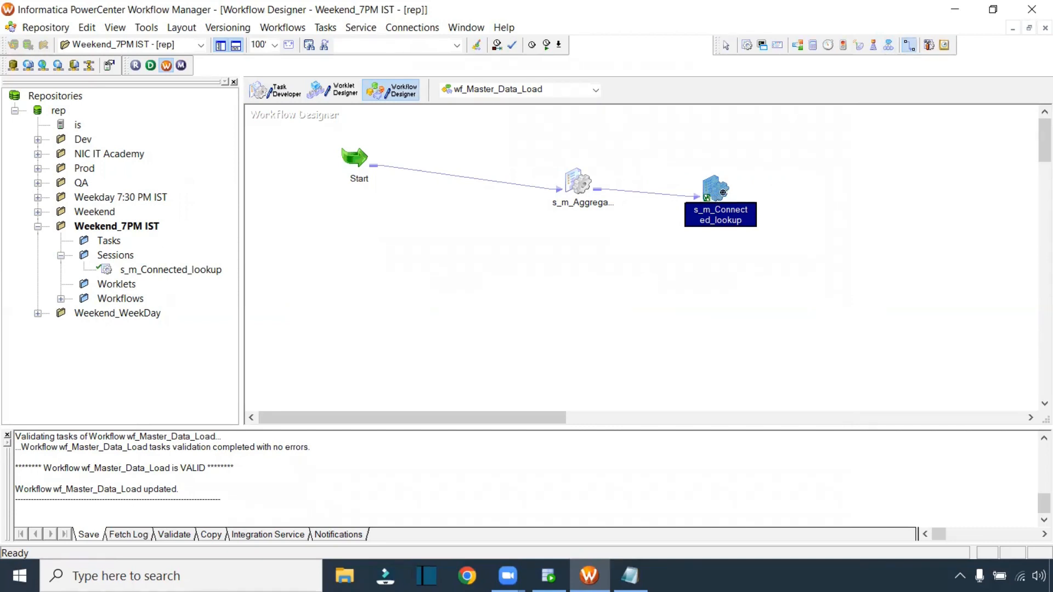
# - Start the wf_Master_Data_Load workflow from the canvas
pyautogui.moveTo(723, 193)
pyautogui.rightClick(518, 259)
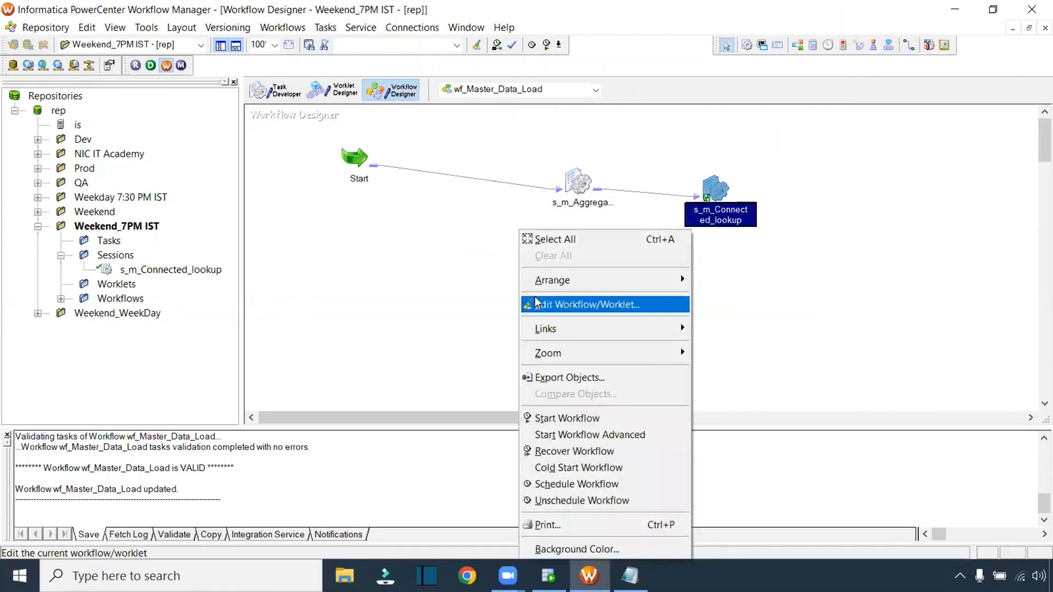
pyautogui.rightClick(469, 256)
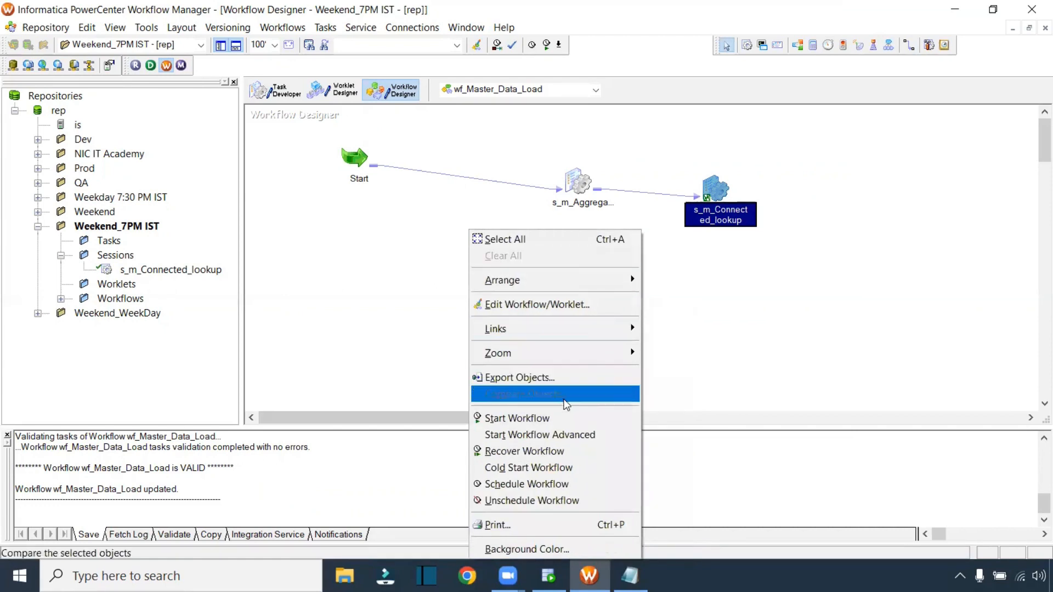
pyautogui.click(556, 418)
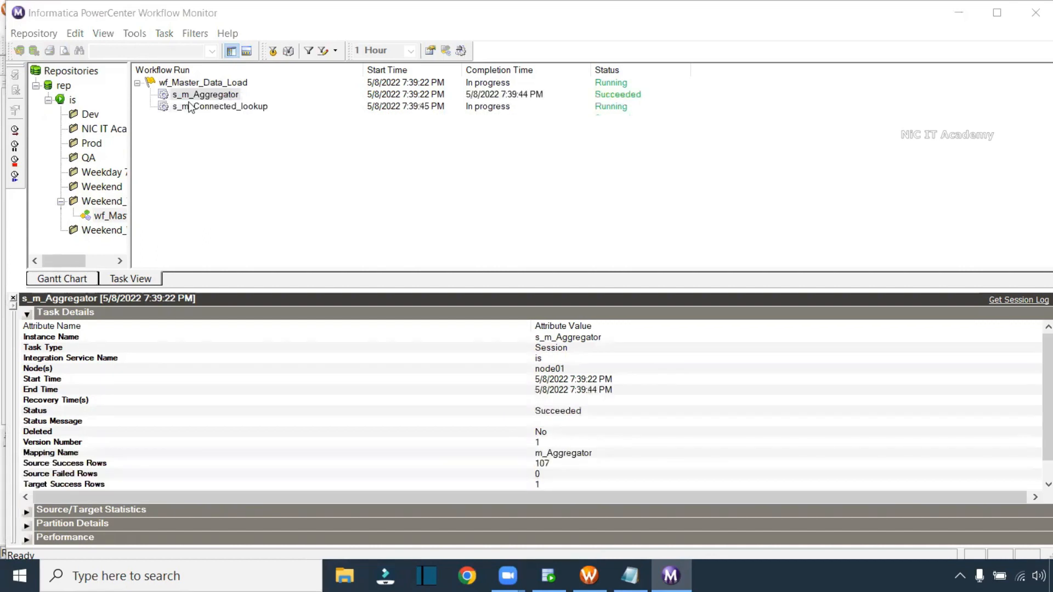
# - Check the running s_m_Connected_lookup task in Workflow Monitor, then return to Workflow Manager
pyautogui.click(226, 107)
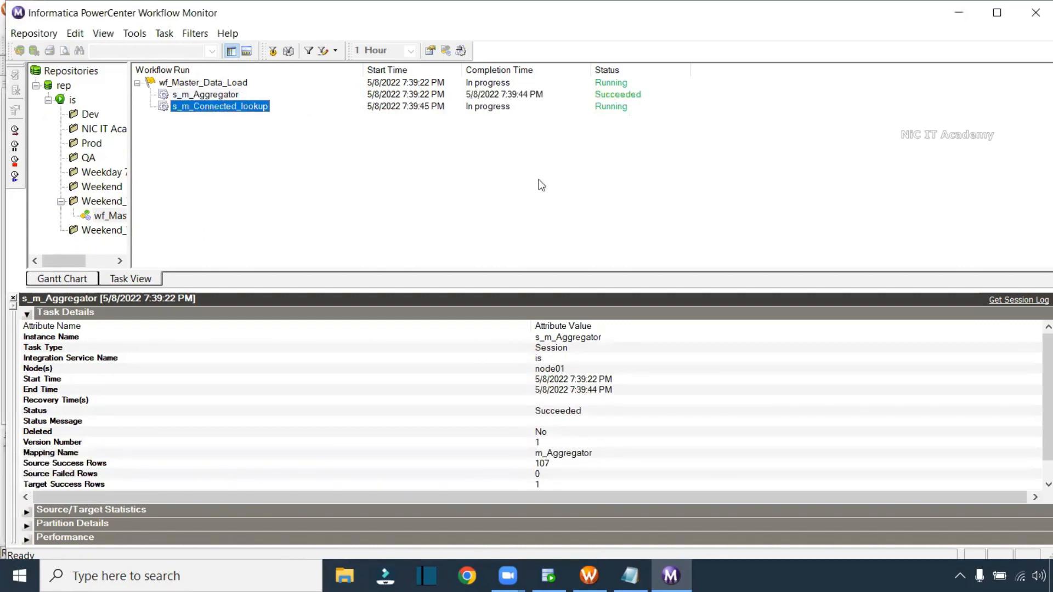
pyautogui.moveTo(589, 576)
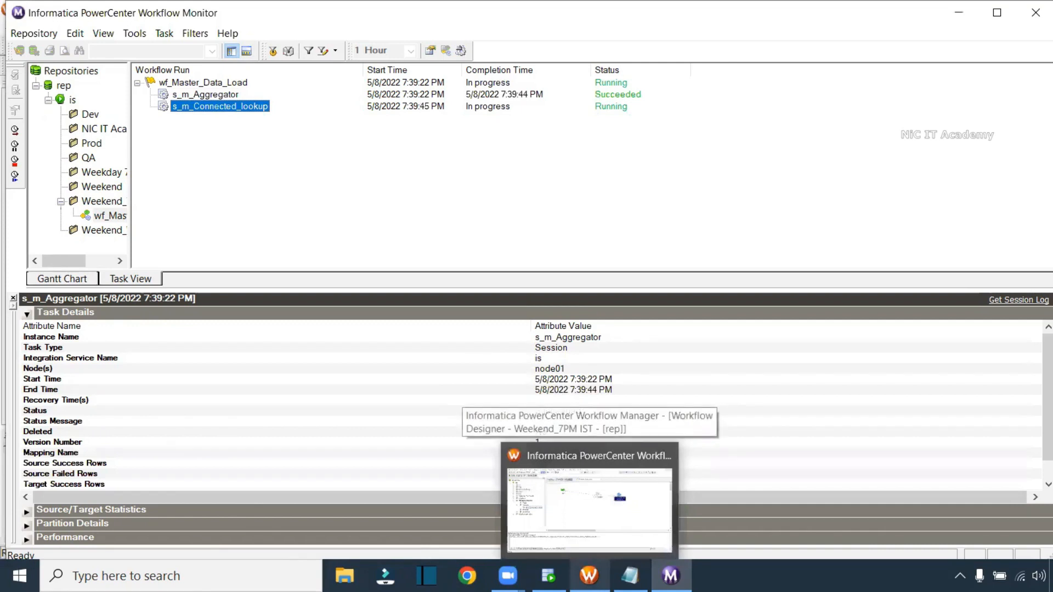
pyautogui.click(590, 499)
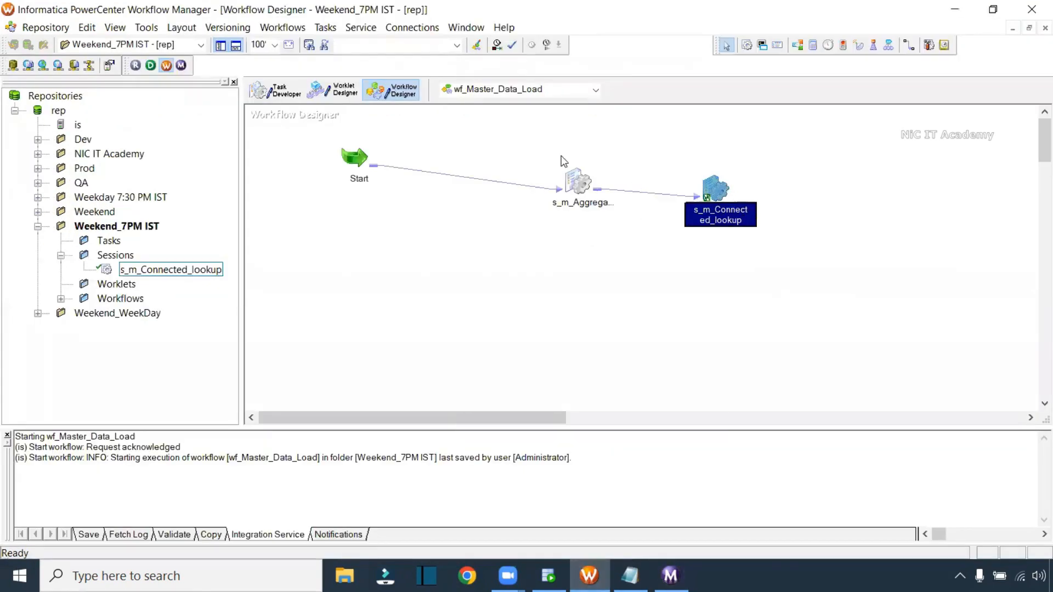
pyautogui.moveTo(535, 143); pyautogui.dragTo(622, 259)
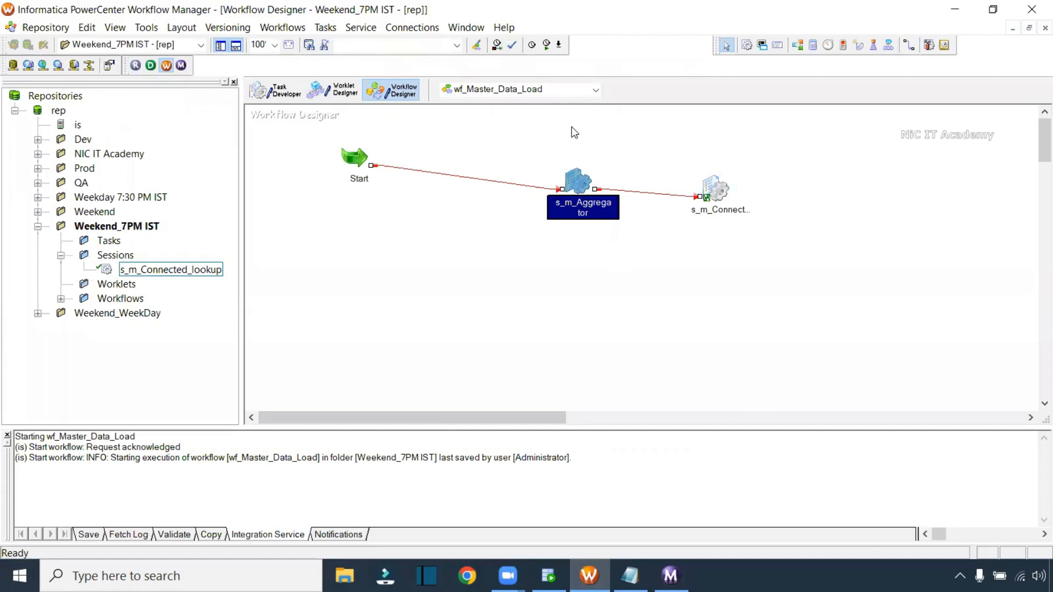
# - Open s_m_Aggregator's mapping settings and view the T_EMPLOYEES target connection
pyautogui.click(594, 152)
pyautogui.moveTo(540, 157); pyautogui.dragTo(609, 246)
pyautogui.doubleClick(577, 183)
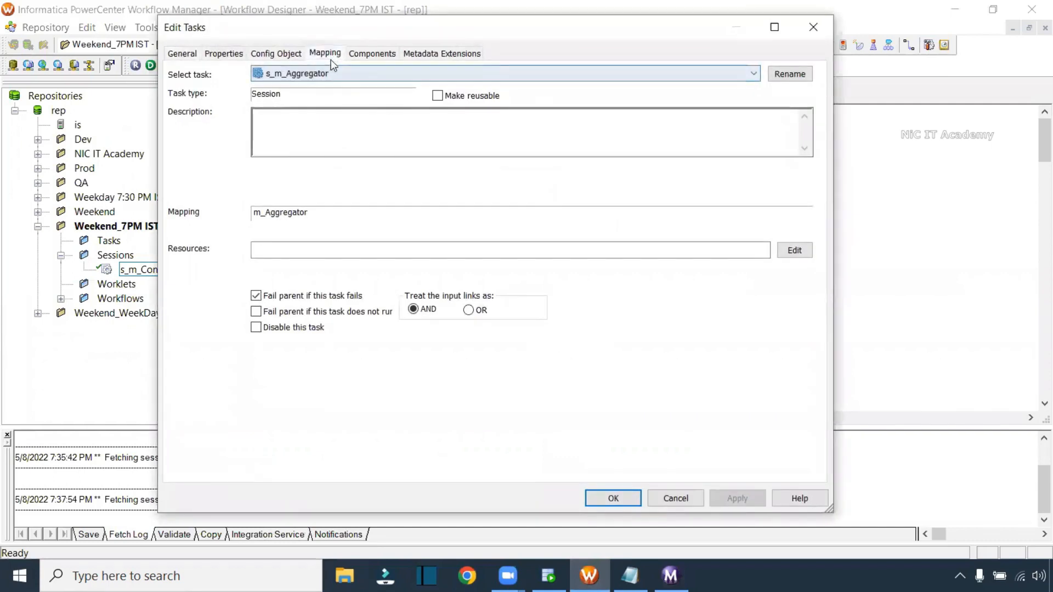
pyautogui.click(325, 53)
pyautogui.click(235, 196)
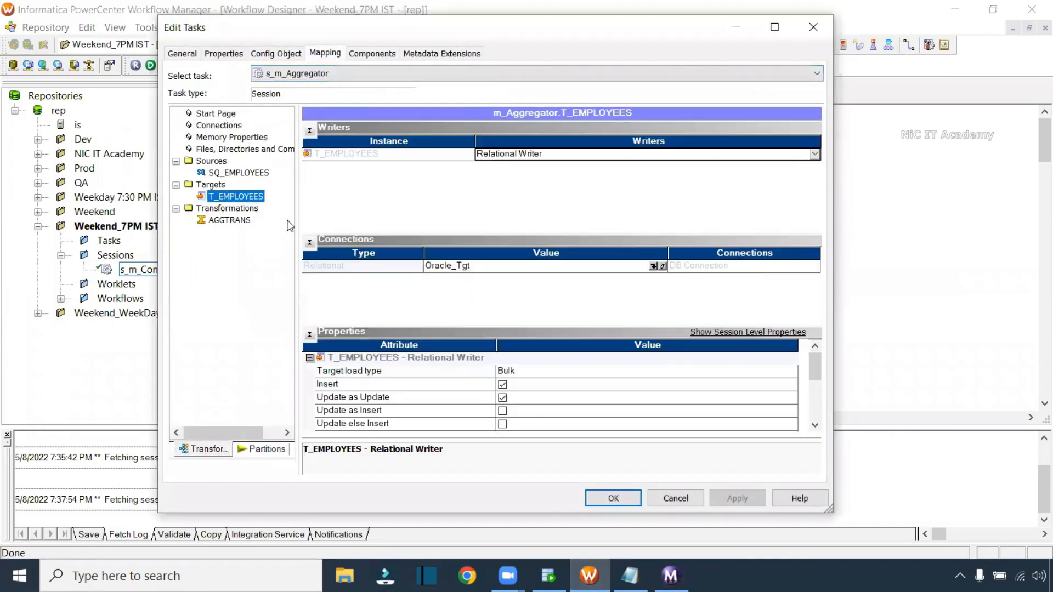
# - Choose Oracle_Src as the T_EMPLOYEES connection, close the settings and save the workflow
pyautogui.click(653, 266)
pyautogui.click(450, 269)
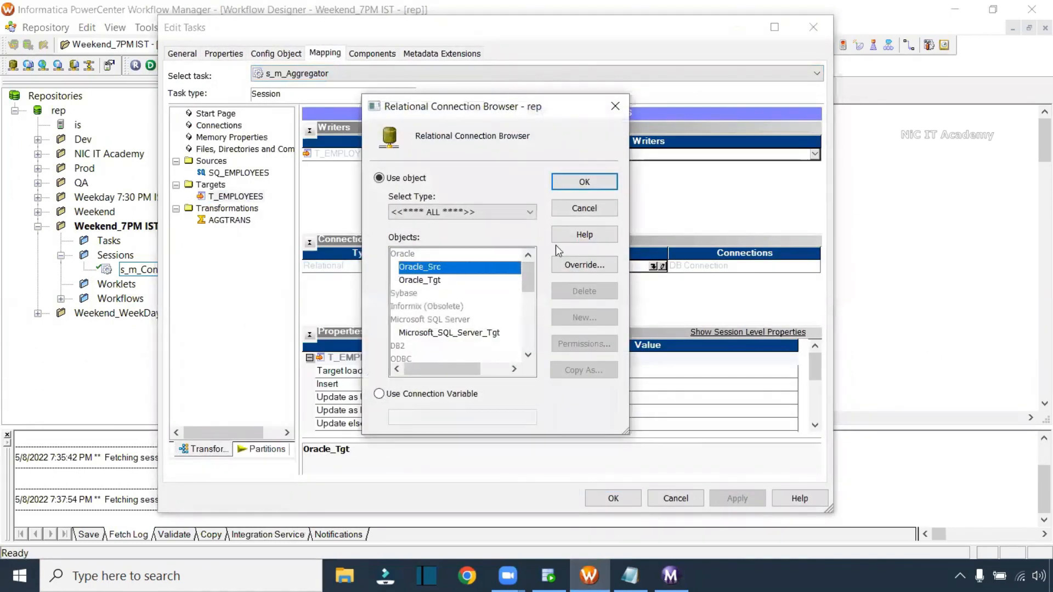
pyautogui.click(594, 182)
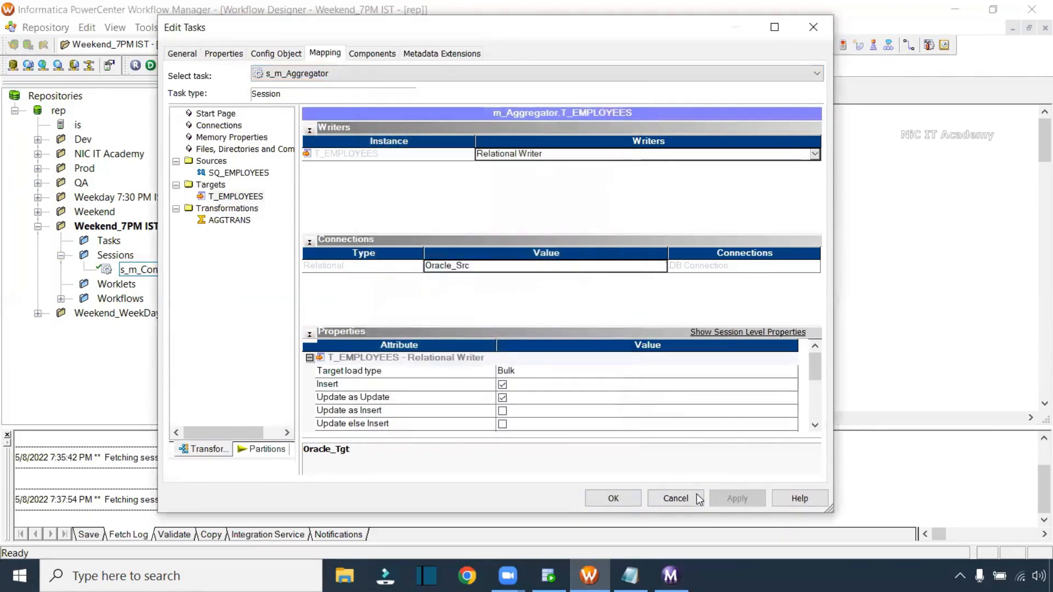
pyautogui.click(610, 498)
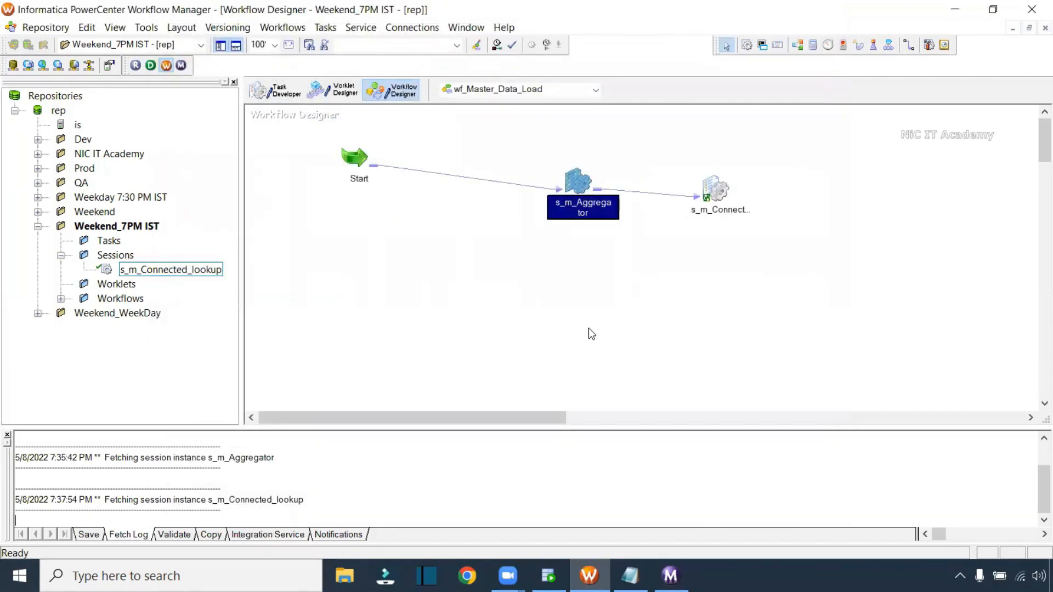
pyautogui.hotkey('ctrl', 's')
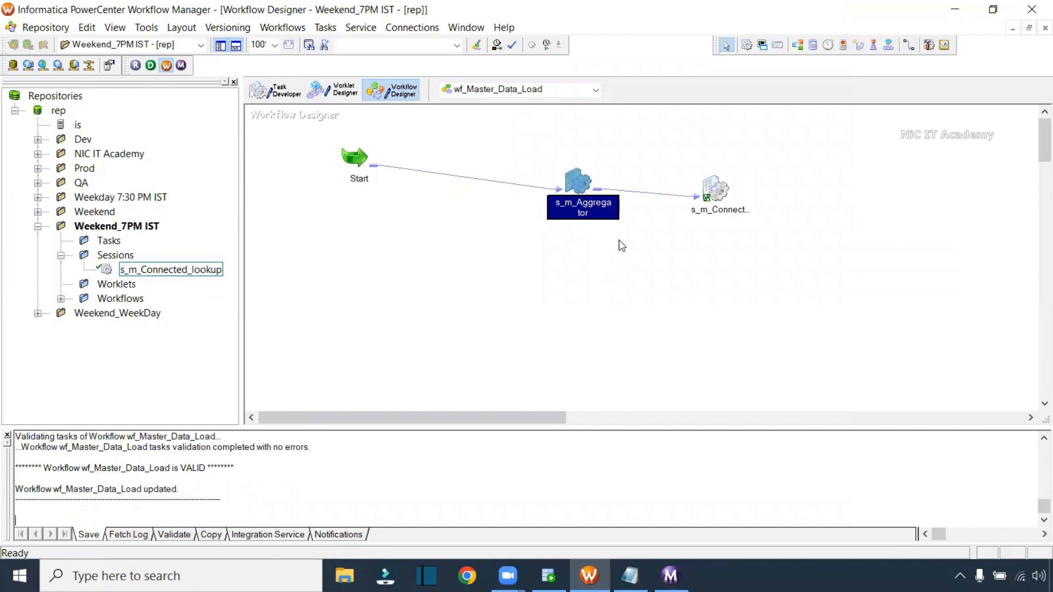
pyautogui.click(670, 575)
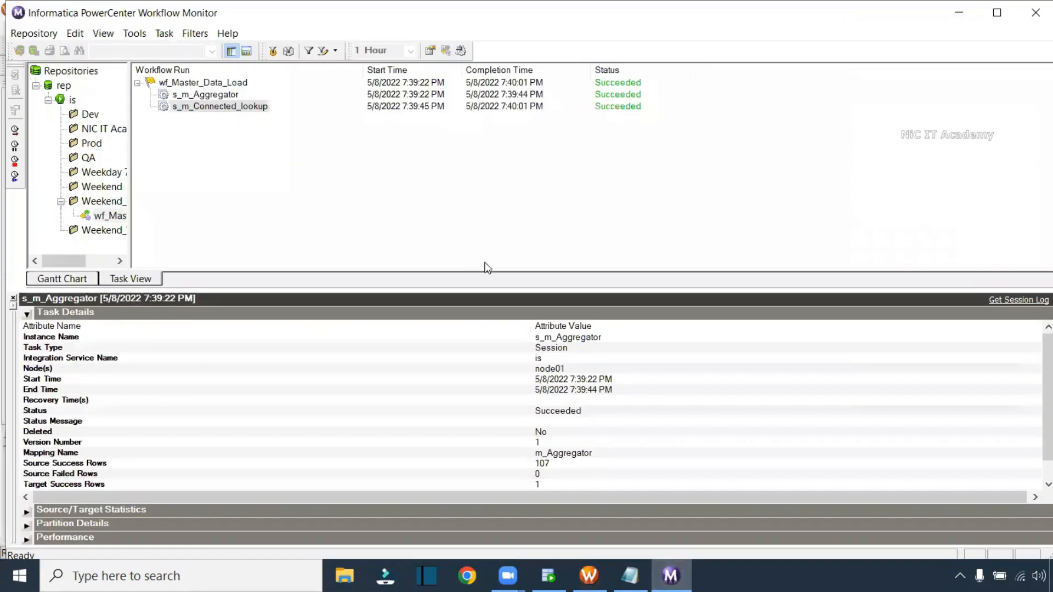
pyautogui.hotkey('alt', 'Tab')
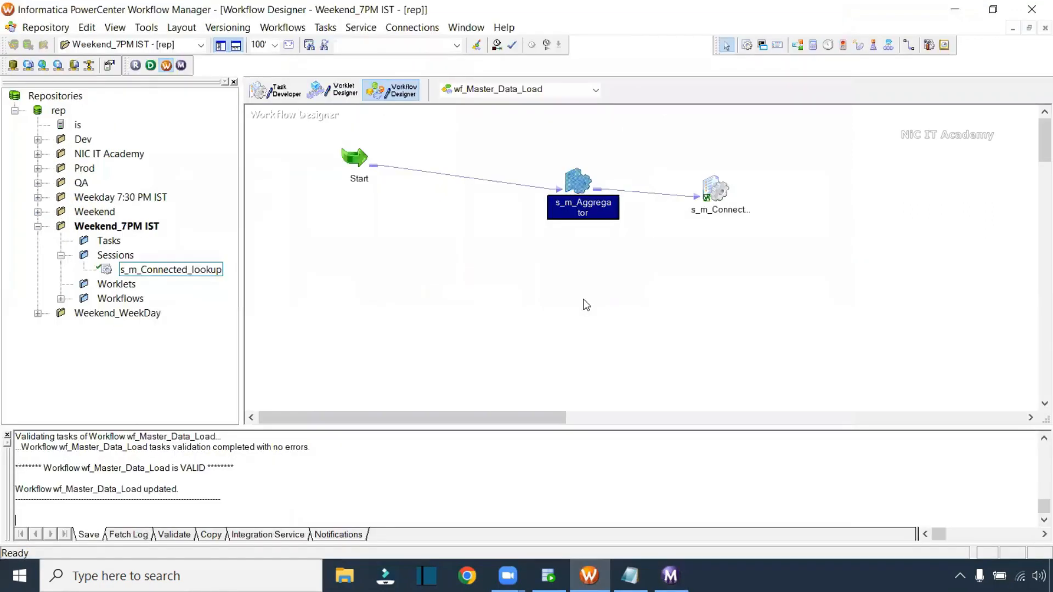
pyautogui.rightClick(515, 231)
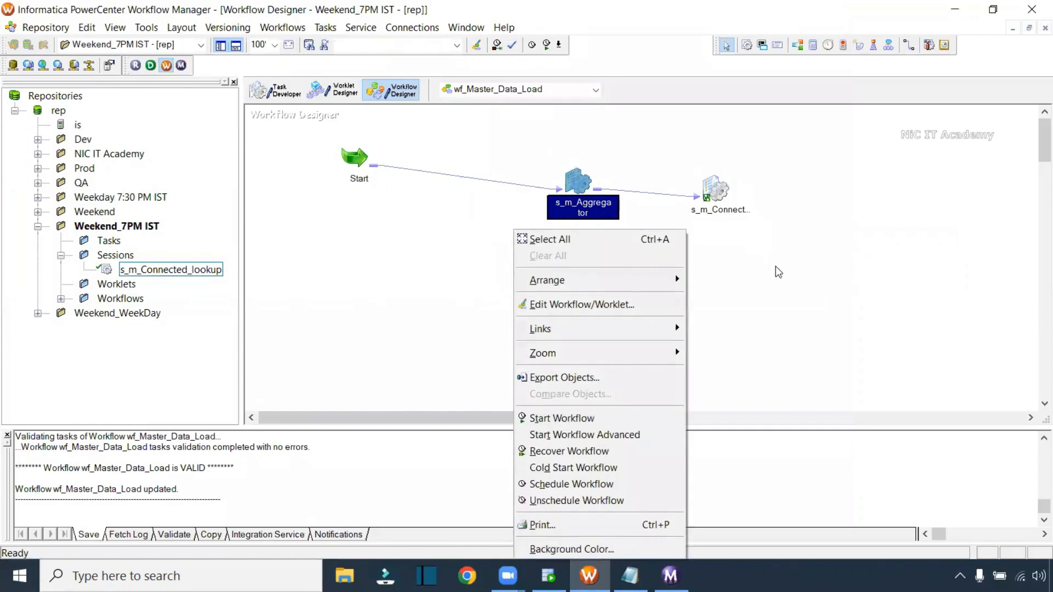
pyautogui.click(778, 271)
pyautogui.moveTo(547, 156); pyautogui.dragTo(611, 237)
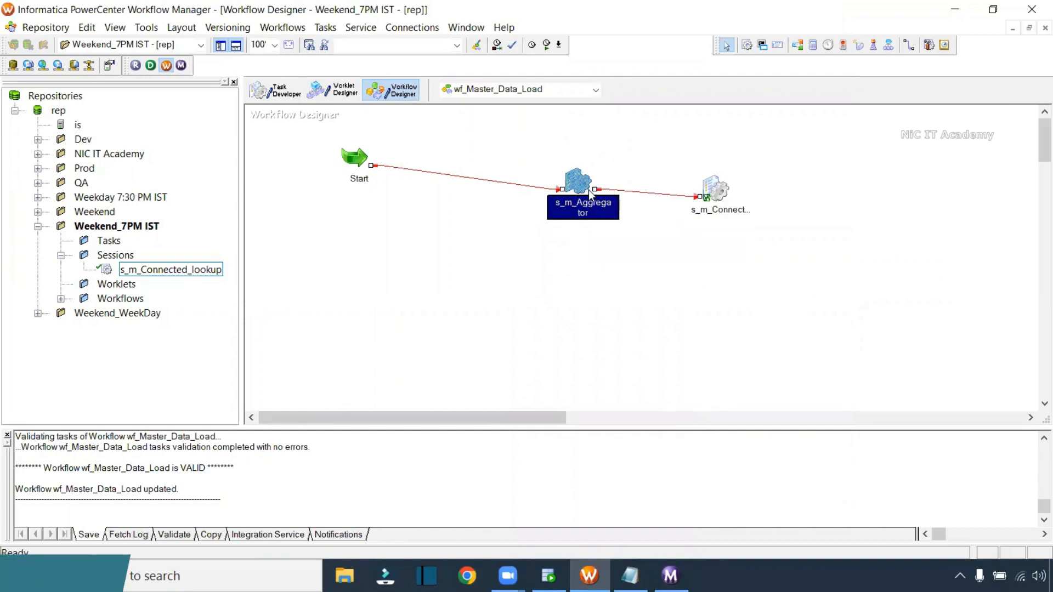
pyautogui.moveTo(677, 154); pyautogui.dragTo(756, 252)
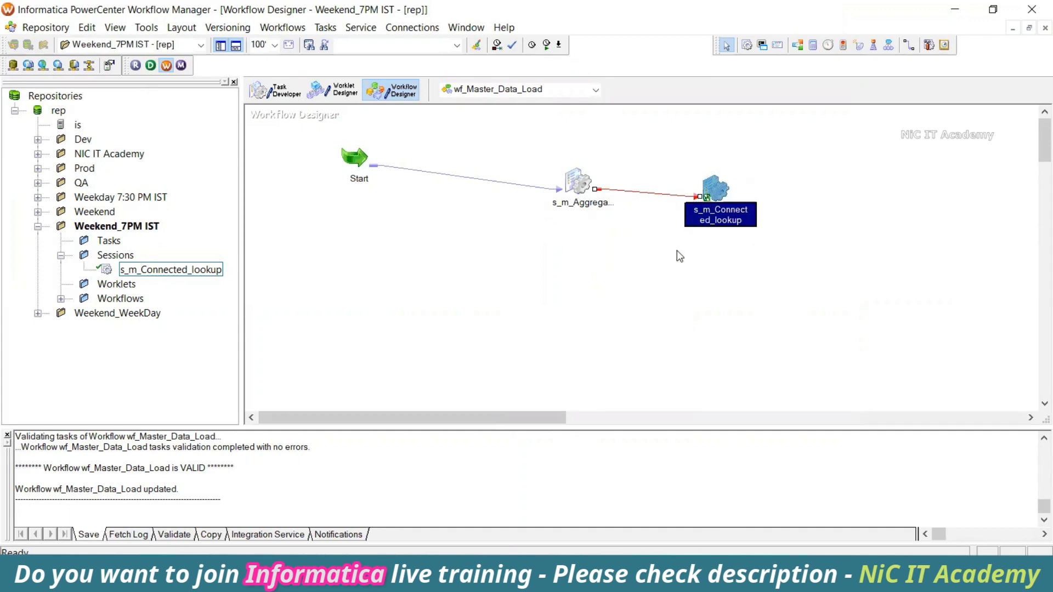
pyautogui.moveTo(540, 145); pyautogui.dragTo(615, 240)
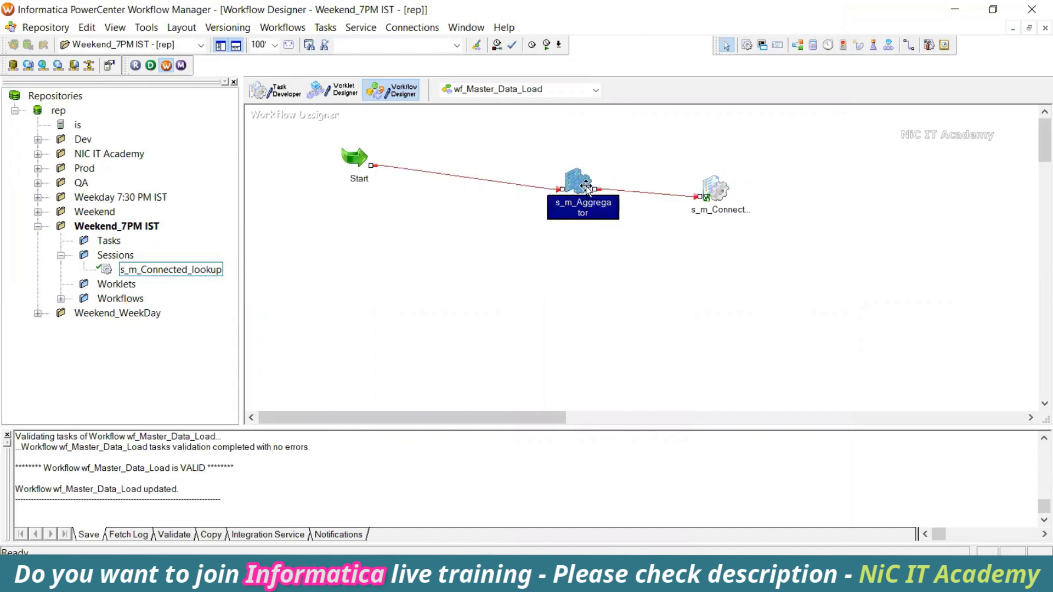
pyautogui.click(718, 196)
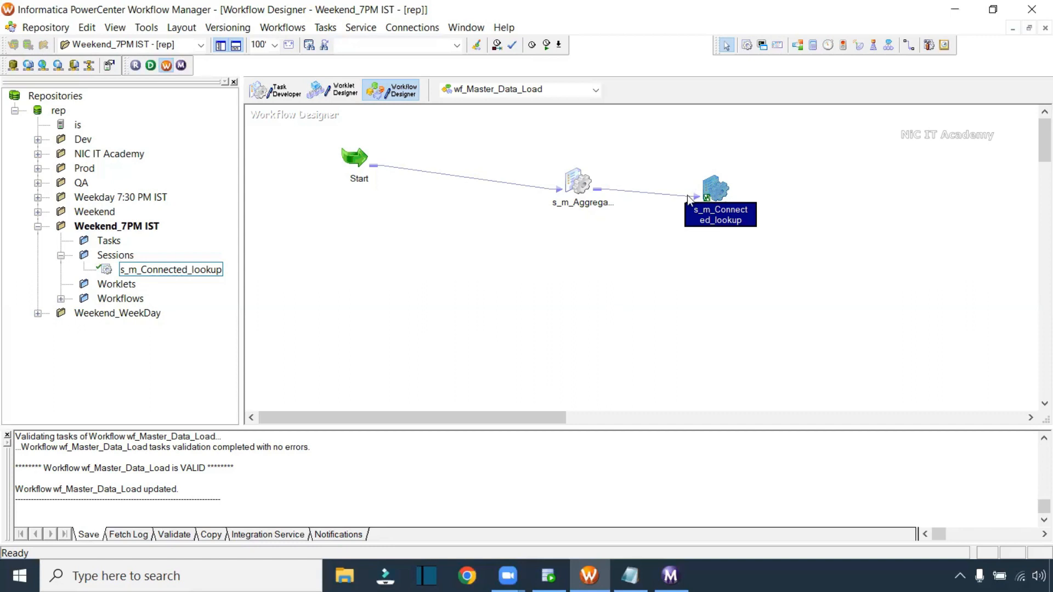
pyautogui.moveTo(692, 169); pyautogui.dragTo(779, 265)
pyautogui.moveTo(537, 139); pyautogui.dragTo(617, 230)
pyautogui.moveTo(685, 157); pyautogui.dragTo(737, 245)
pyautogui.click(567, 239)
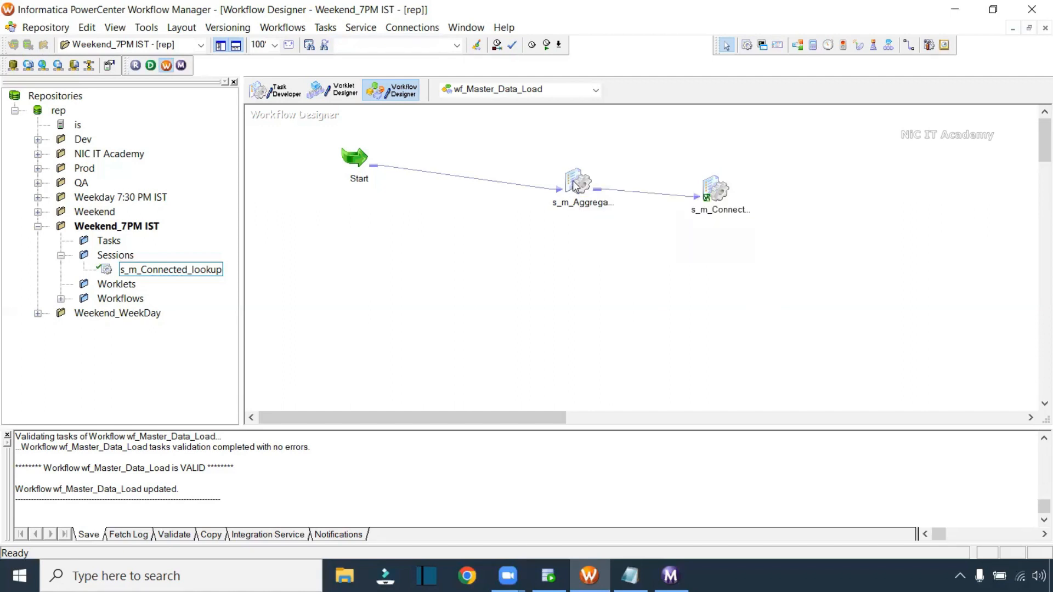
pyautogui.moveTo(686, 159); pyautogui.dragTo(754, 259)
pyautogui.click(749, 272)
pyautogui.hotkey('ctrl', 's')
pyautogui.click(639, 342)
pyautogui.rightClick(595, 265)
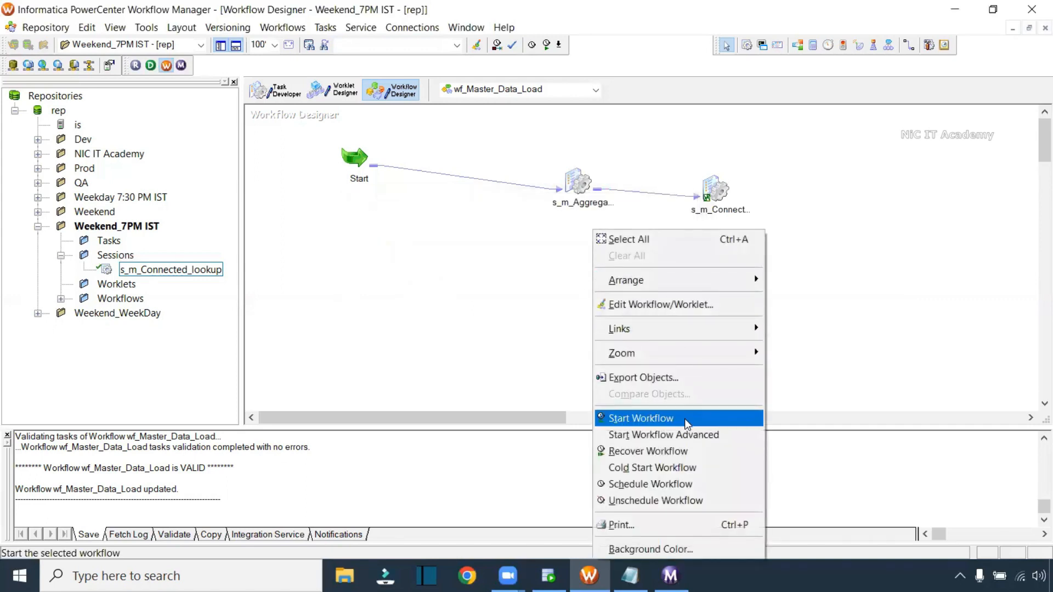
# - Rerun wf_Master_Data_Load and inspect the failed s_m_Aggregator and running s_m_Connected_lookup sessions
pyautogui.click(641, 418)
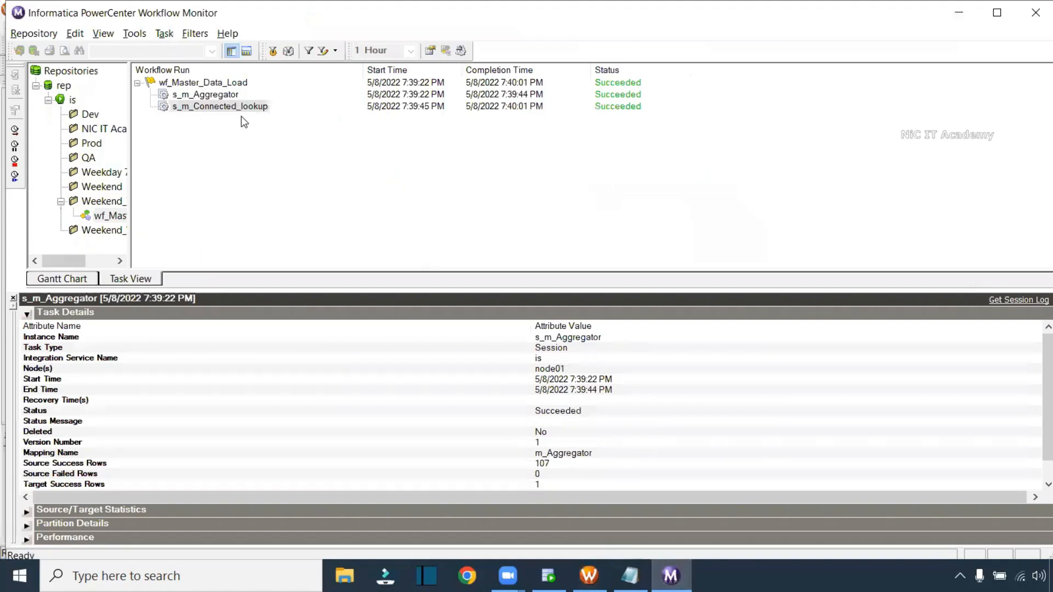
pyautogui.click(230, 94)
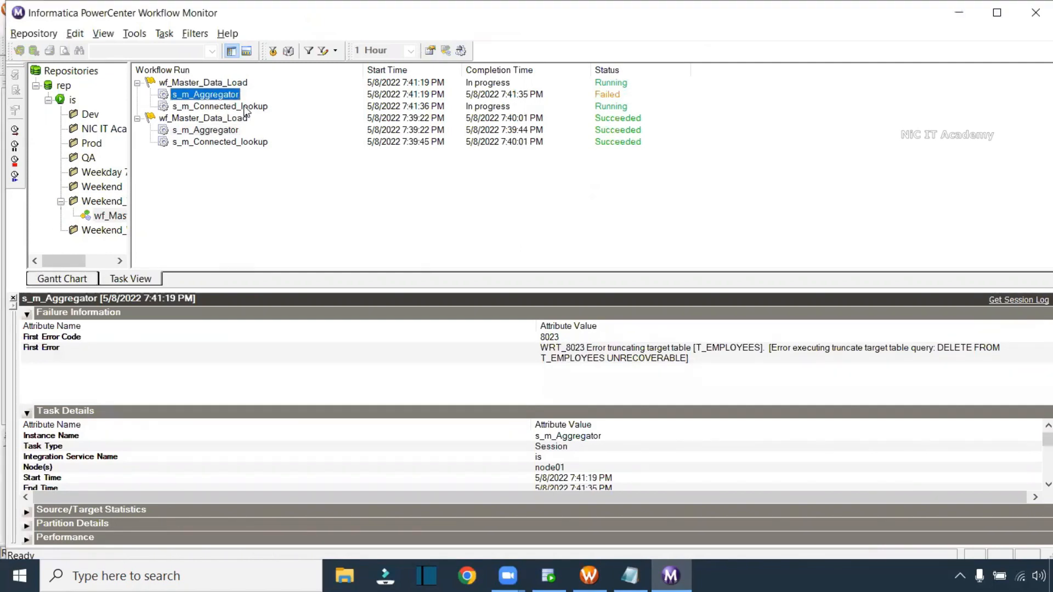
pyautogui.click(244, 107)
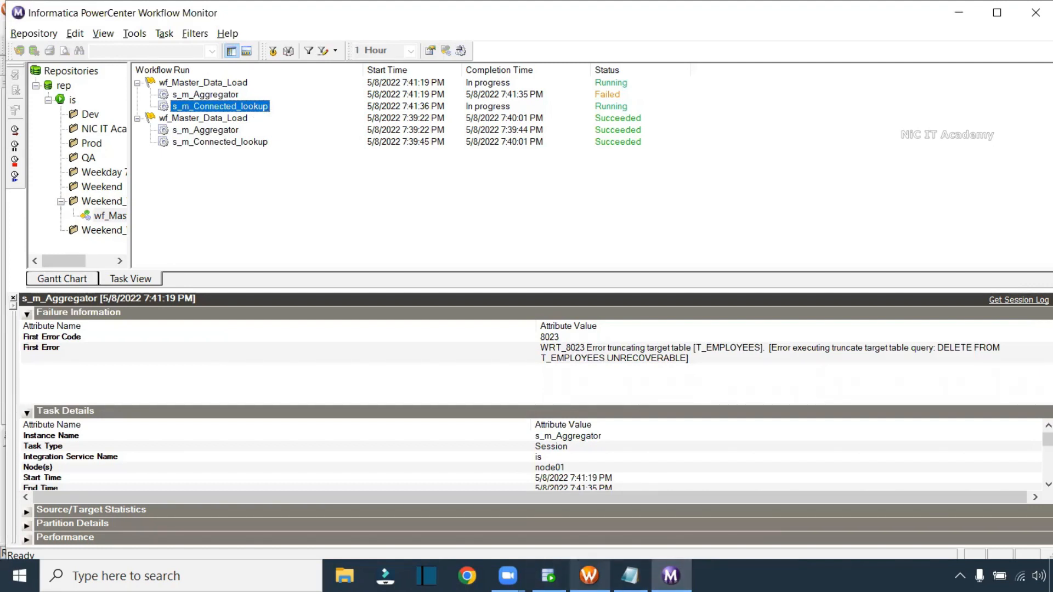
pyautogui.moveTo(589, 576)
pyautogui.click(589, 510)
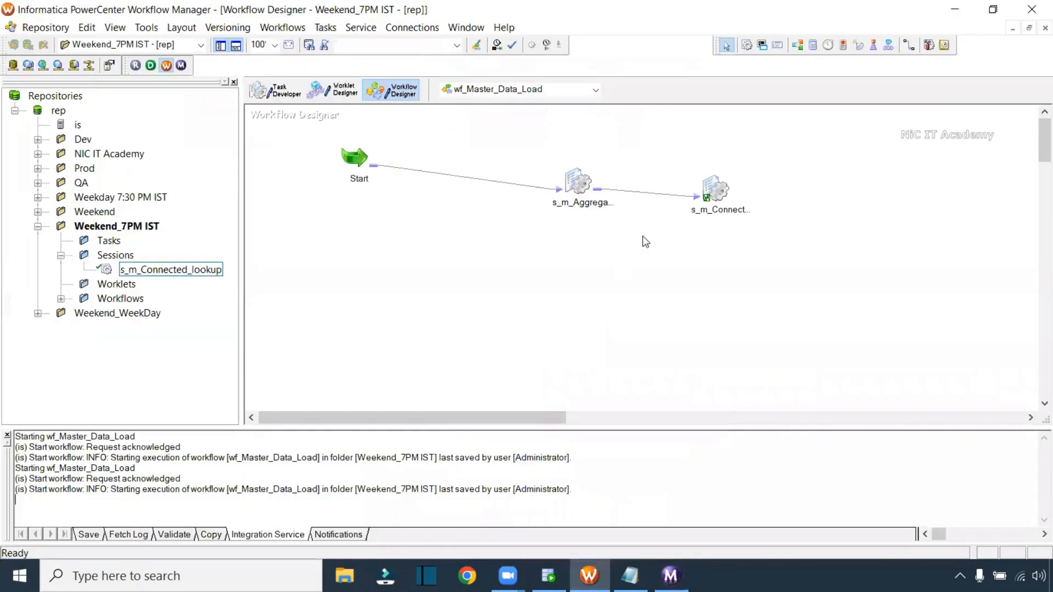
# - Open the Expression Editor for the Aggregator-to-lookup link, then reposition and enlarge it
pyautogui.moveTo(687, 159); pyautogui.dragTo(776, 286)
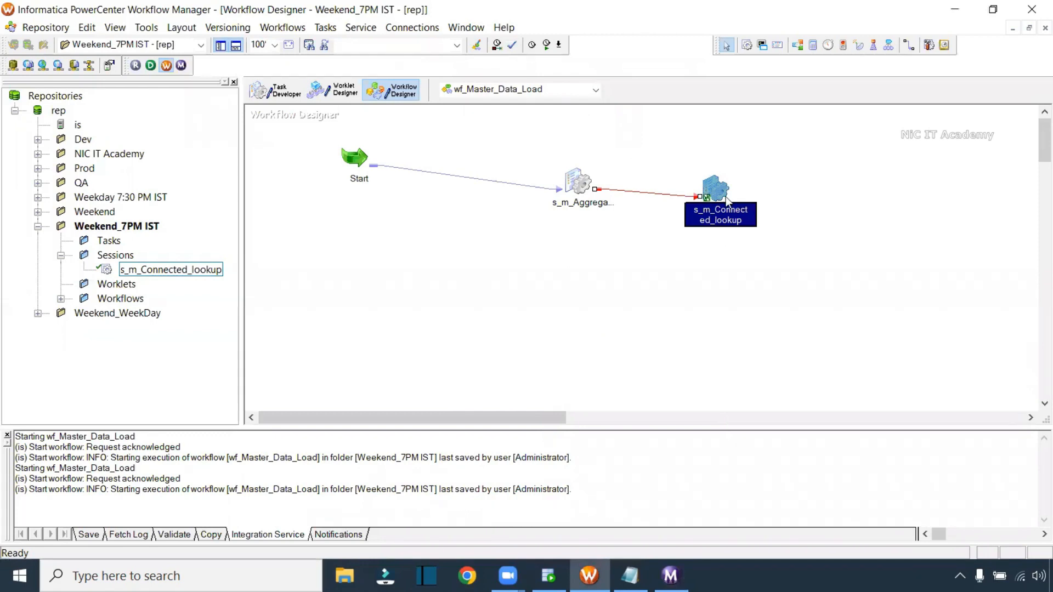
pyautogui.moveTo(679, 193)
pyautogui.moveTo(646, 148); pyautogui.dragTo(651, 313)
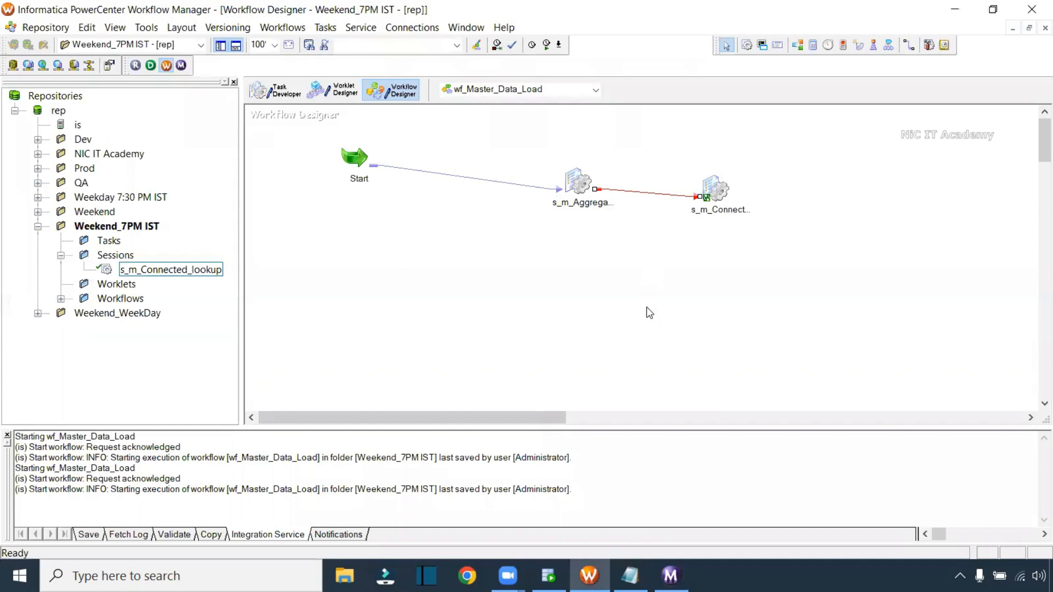
pyautogui.doubleClick(654, 198)
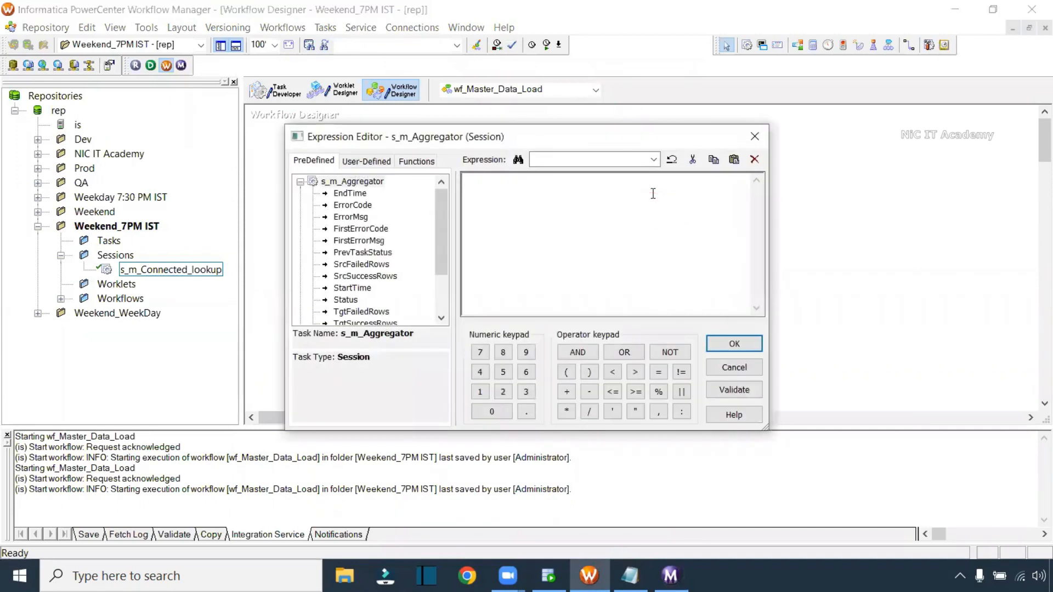
pyautogui.moveTo(590, 139); pyautogui.dragTo(602, 235)
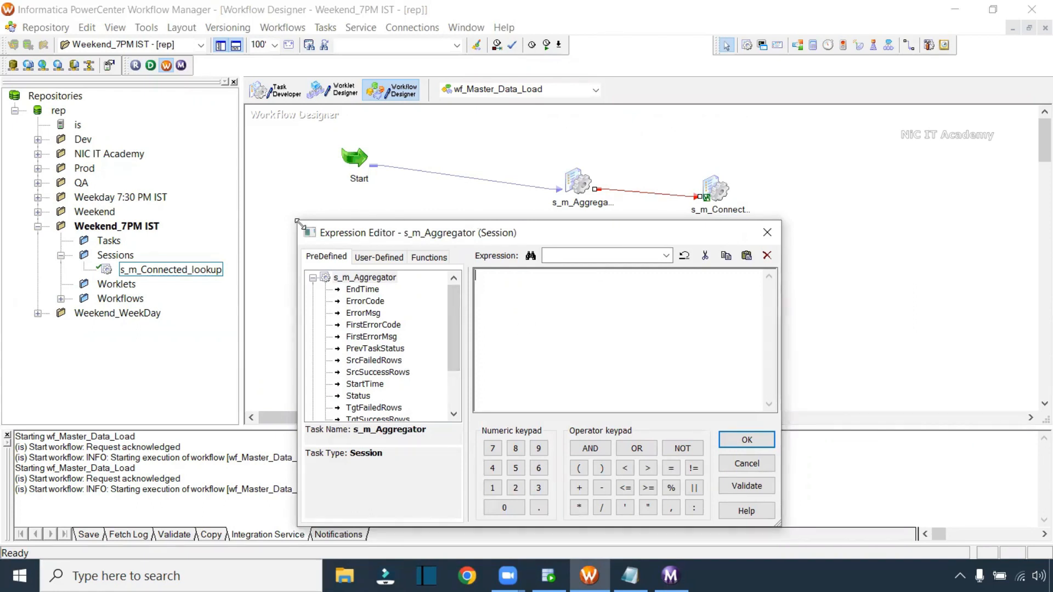
pyautogui.moveTo(297, 221); pyautogui.dragTo(230, 131)
pyautogui.moveTo(469, 277); pyautogui.dragTo(398, 274)
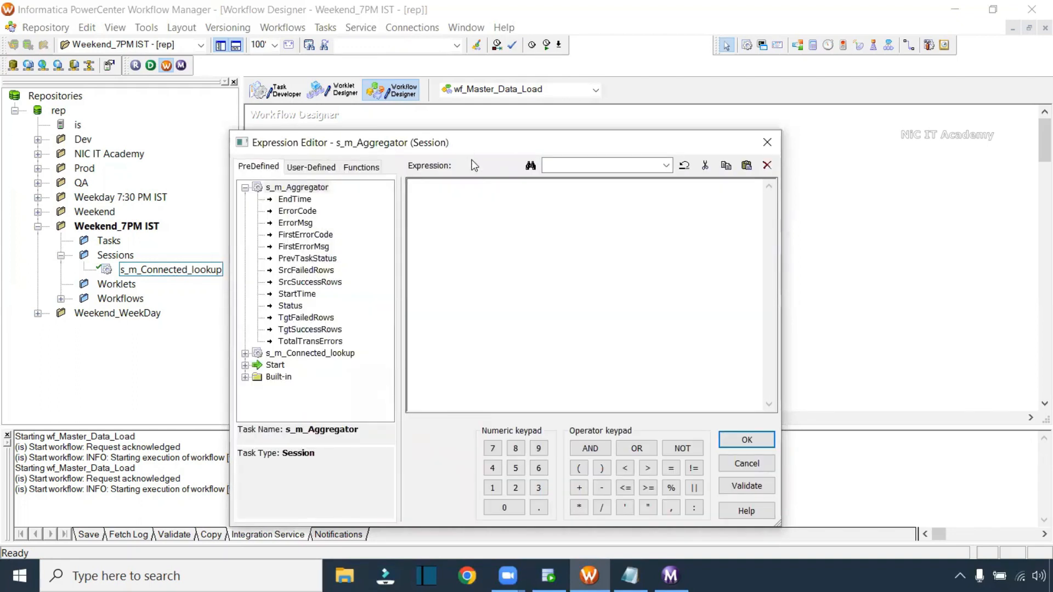
pyautogui.moveTo(474, 143); pyautogui.dragTo(525, 241)
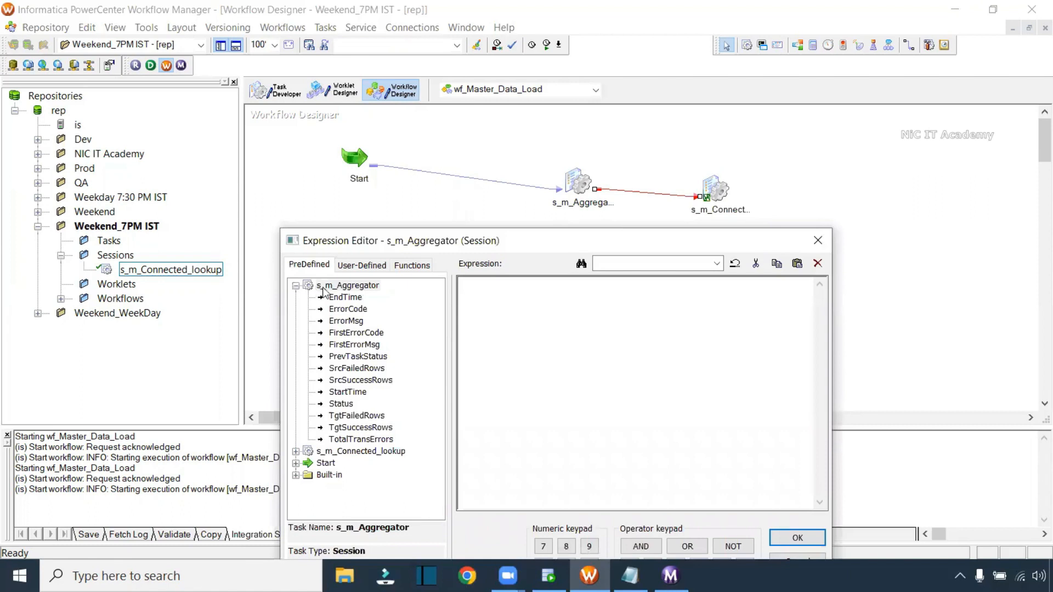
# - Review s_m_Aggregator's predefined variables and insert $s_m_Aggregator.Status into the condition
pyautogui.click(361, 309)
pyautogui.click(365, 321)
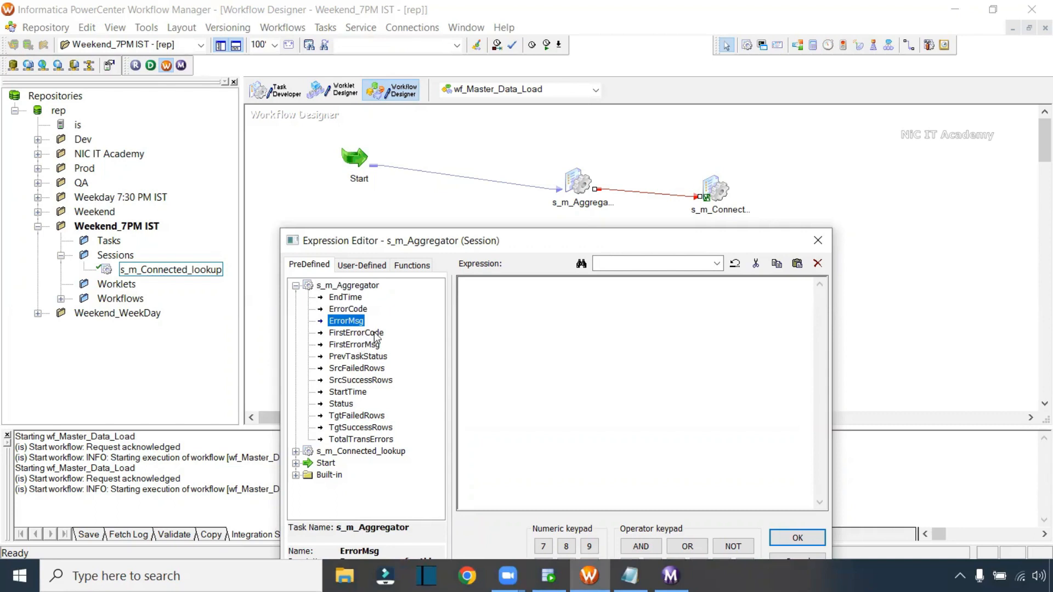
pyautogui.click(369, 334)
pyautogui.click(378, 346)
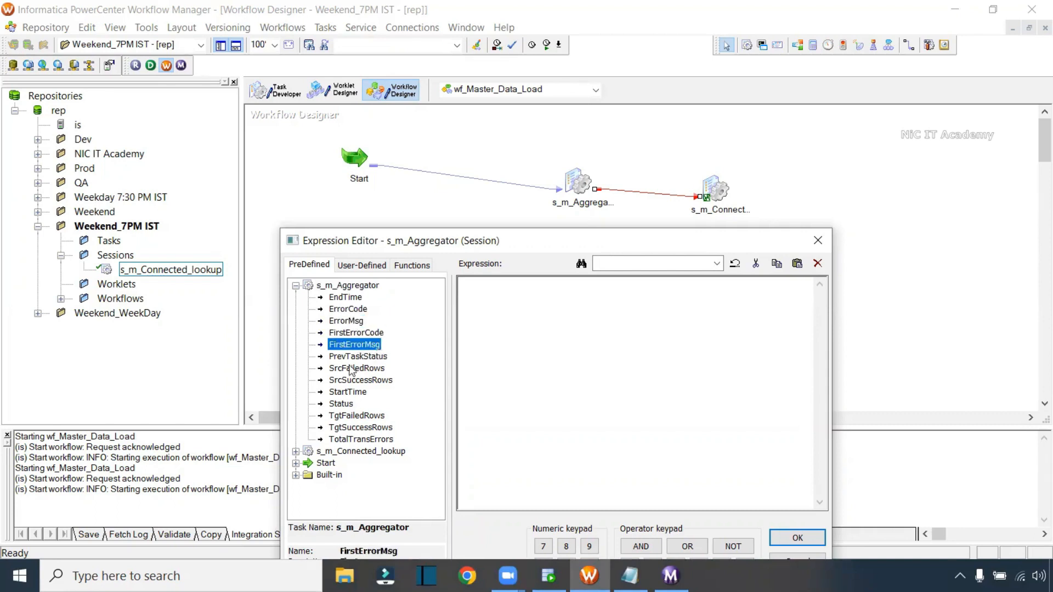
pyautogui.click(355, 358)
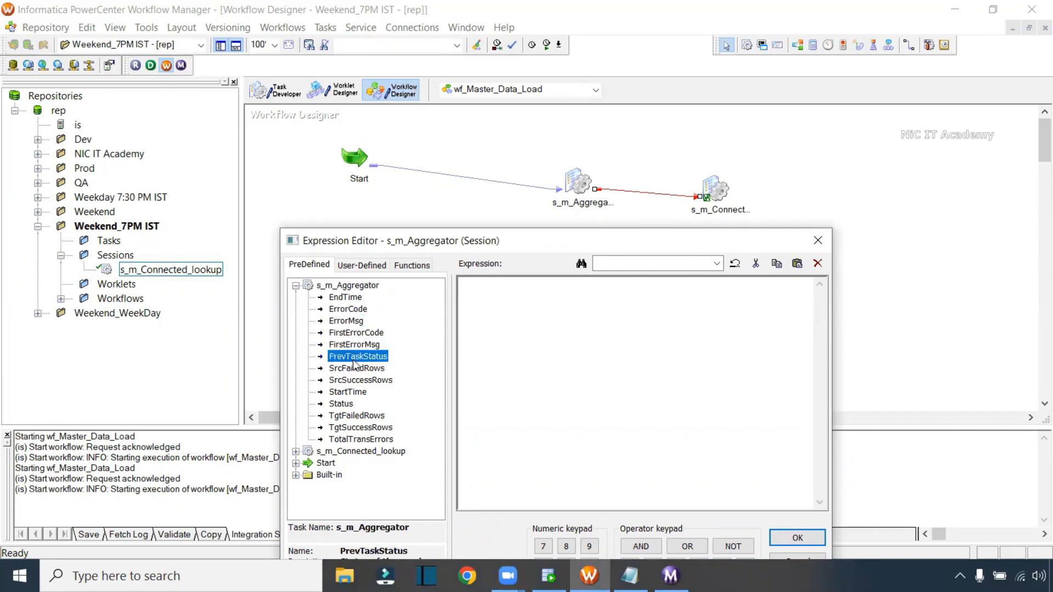
pyautogui.click(358, 370)
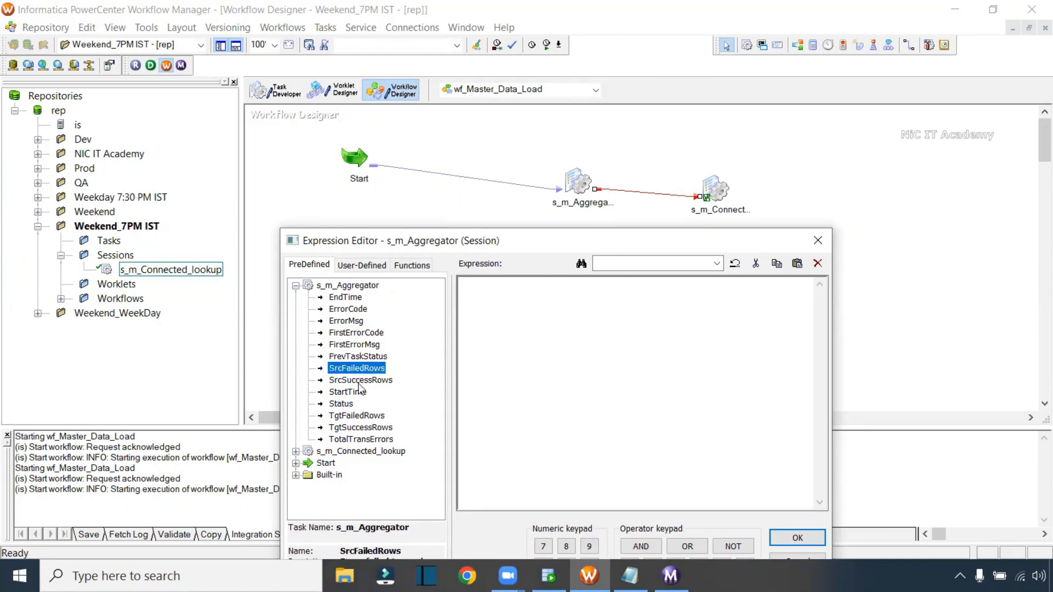
pyautogui.click(356, 382)
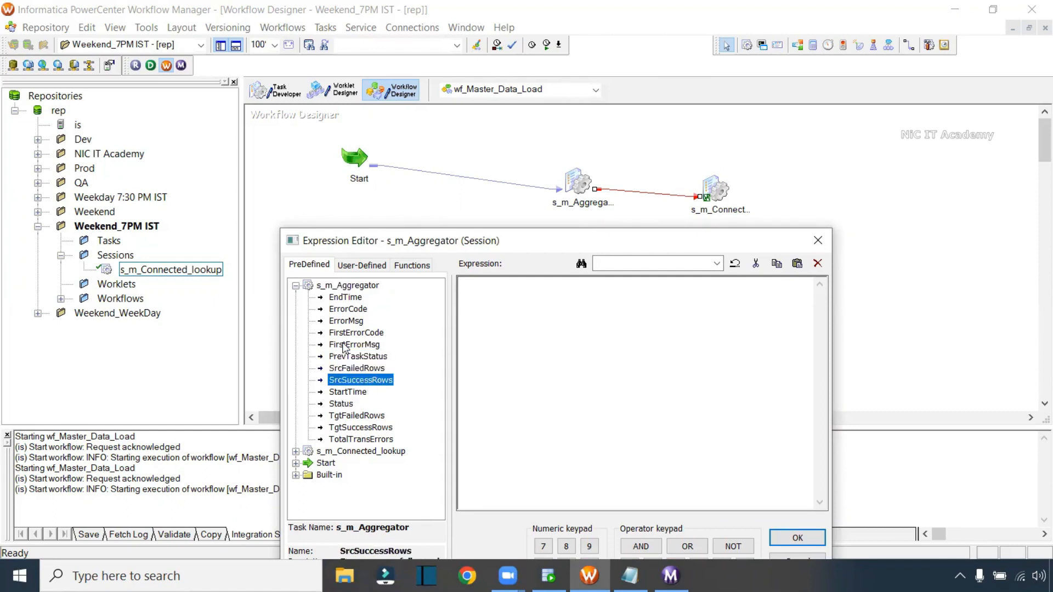
pyautogui.click(361, 417)
pyautogui.click(362, 428)
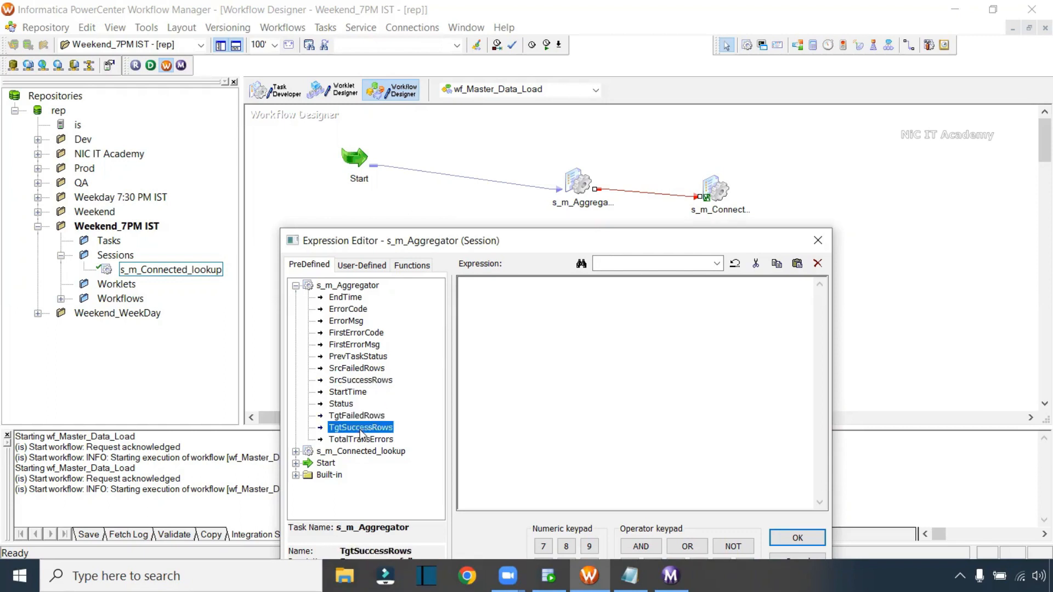
pyautogui.click(360, 439)
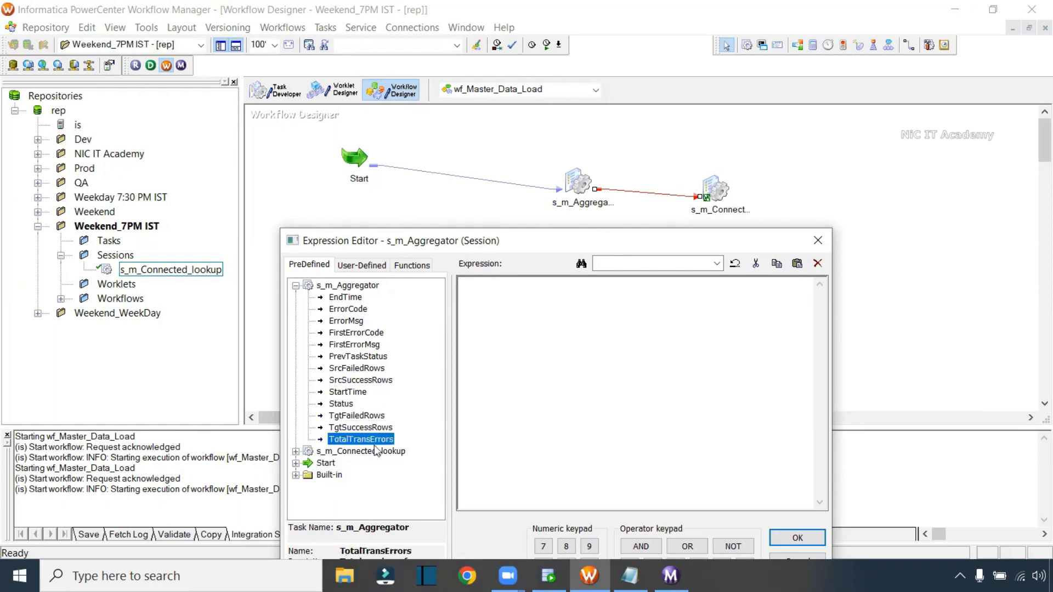
pyautogui.click(341, 405)
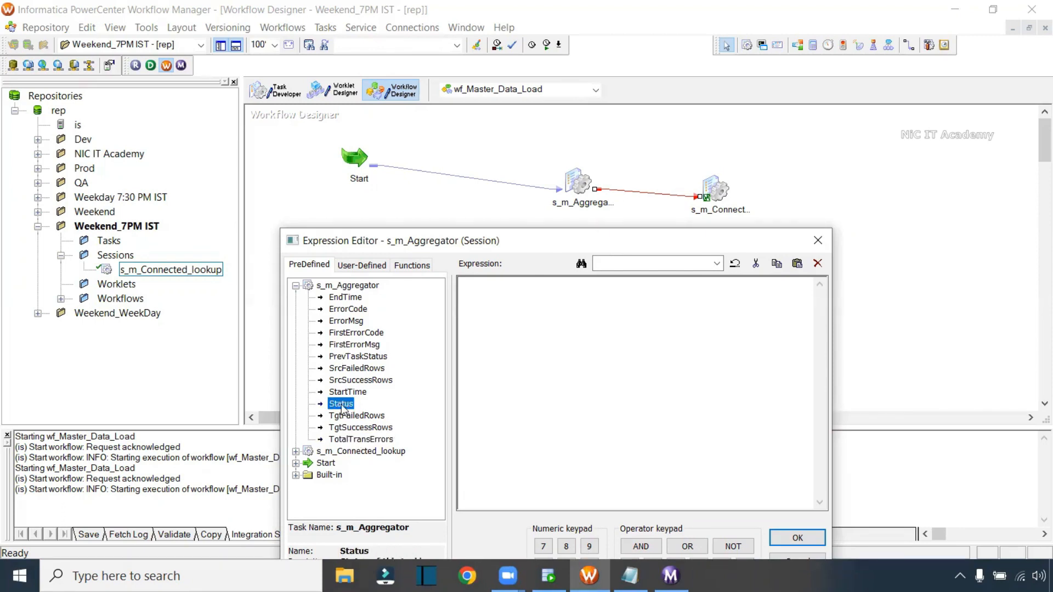
pyautogui.doubleClick(342, 405)
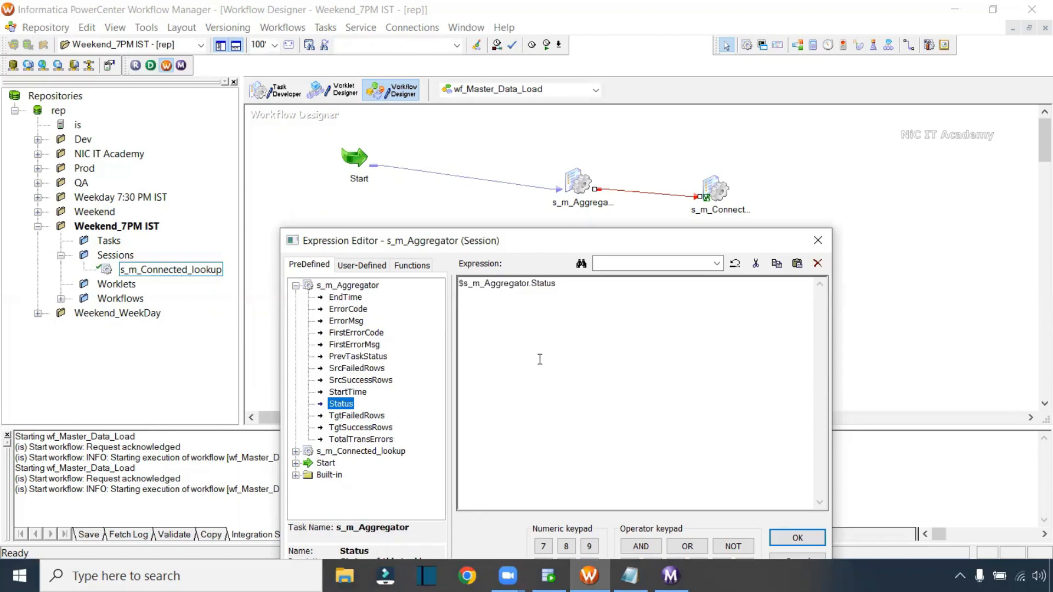
# - Complete the link condition as $s_m_Aggregator.Status=succeeded and accept it
pyautogui.scroll(4, 539, 359)
pyautogui.click(694, 303)
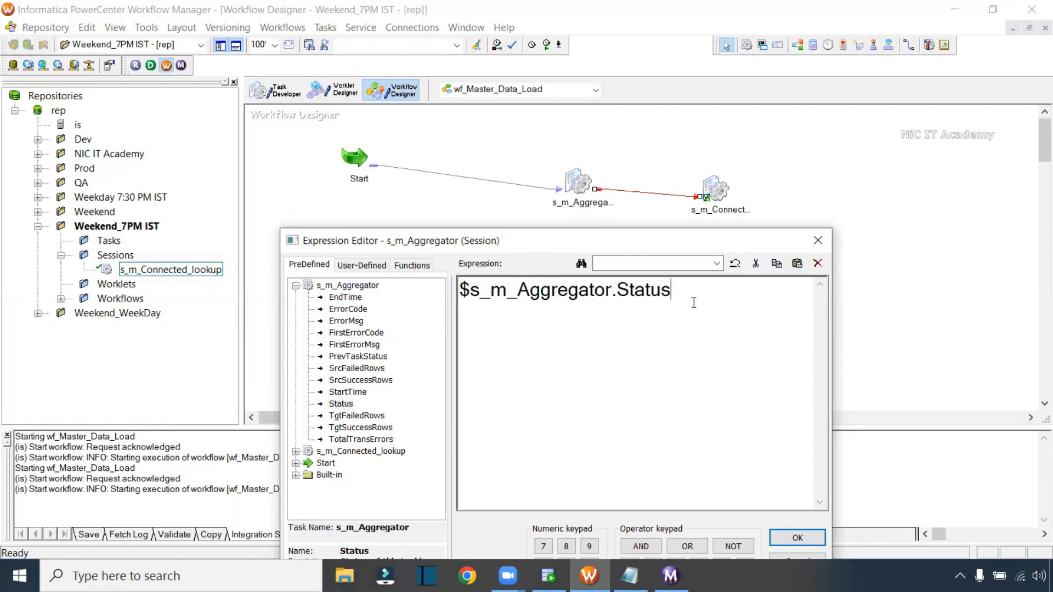
pyautogui.write('=succ')
pyautogui.write('eeded')
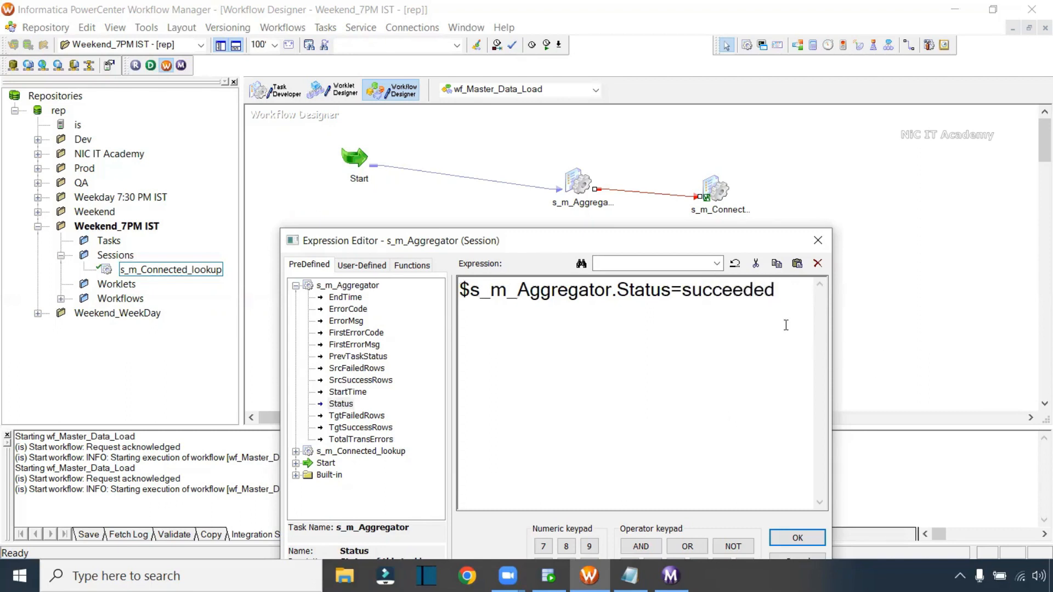
pyautogui.scroll(2, 733, 364)
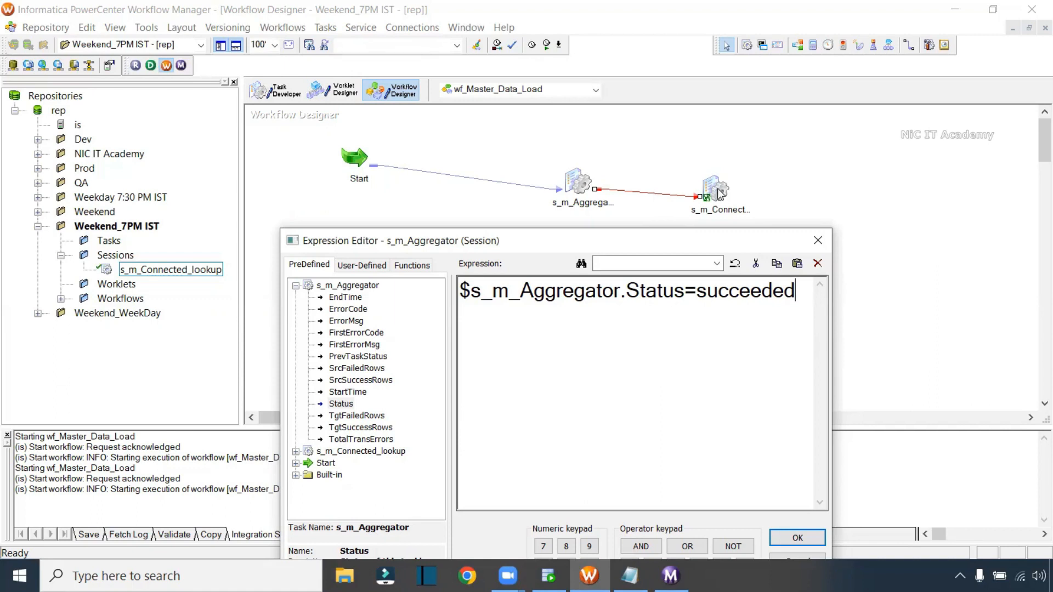
pyautogui.moveTo(685, 291); pyautogui.dragTo(796, 291)
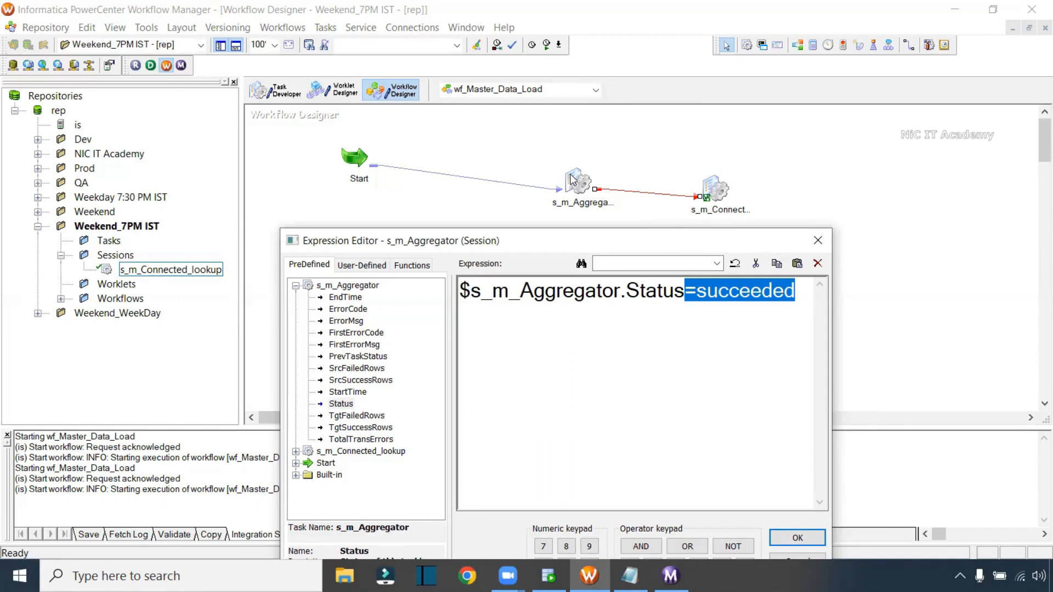
pyautogui.click(784, 535)
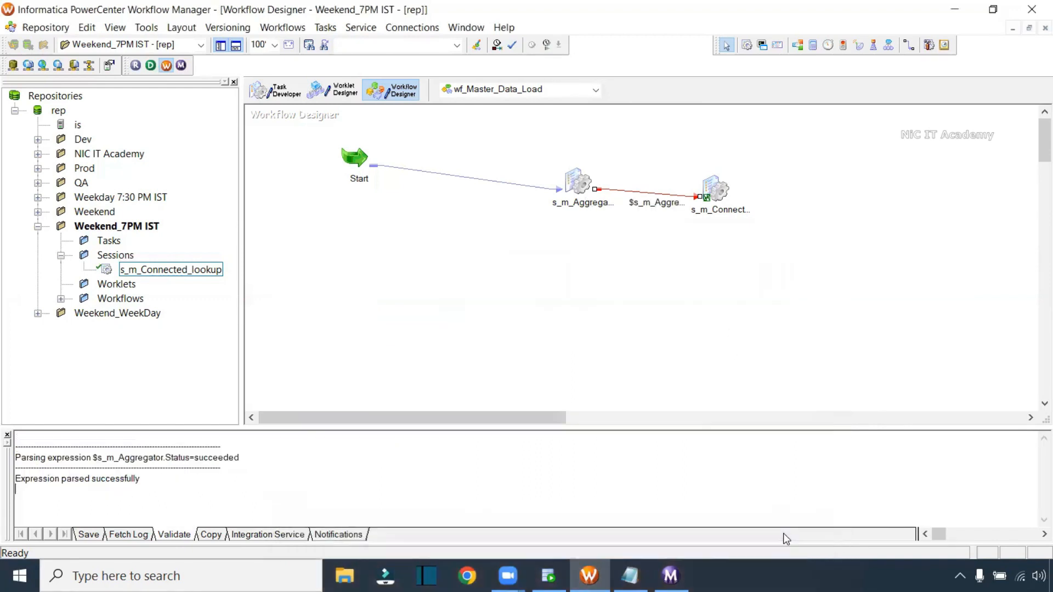
# - Save the workflow and start wf_Master_Data_Load again
pyautogui.hotkey('ctrl', 's')
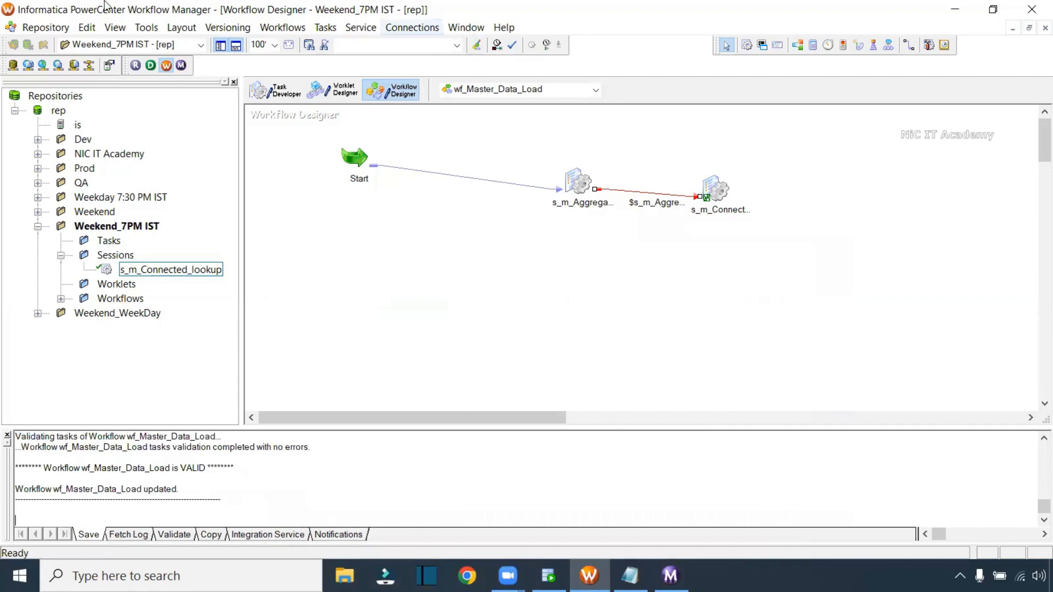
pyautogui.click(491, 242)
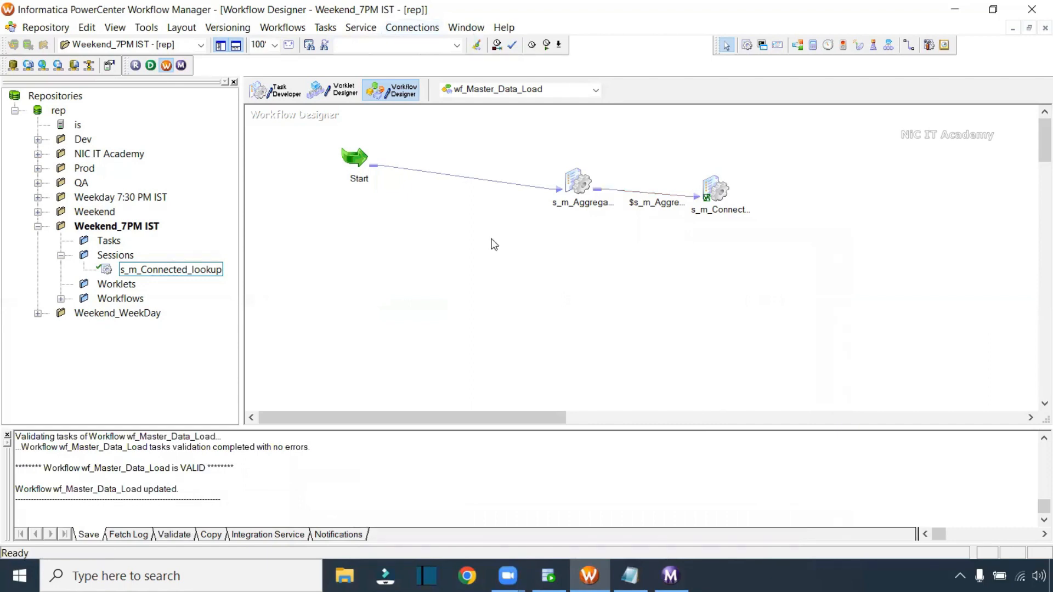
pyautogui.rightClick(491, 242)
pyautogui.click(565, 417)
pyautogui.moveTo(532, 154); pyautogui.dragTo(613, 250)
pyautogui.moveTo(693, 162); pyautogui.dragTo(750, 257)
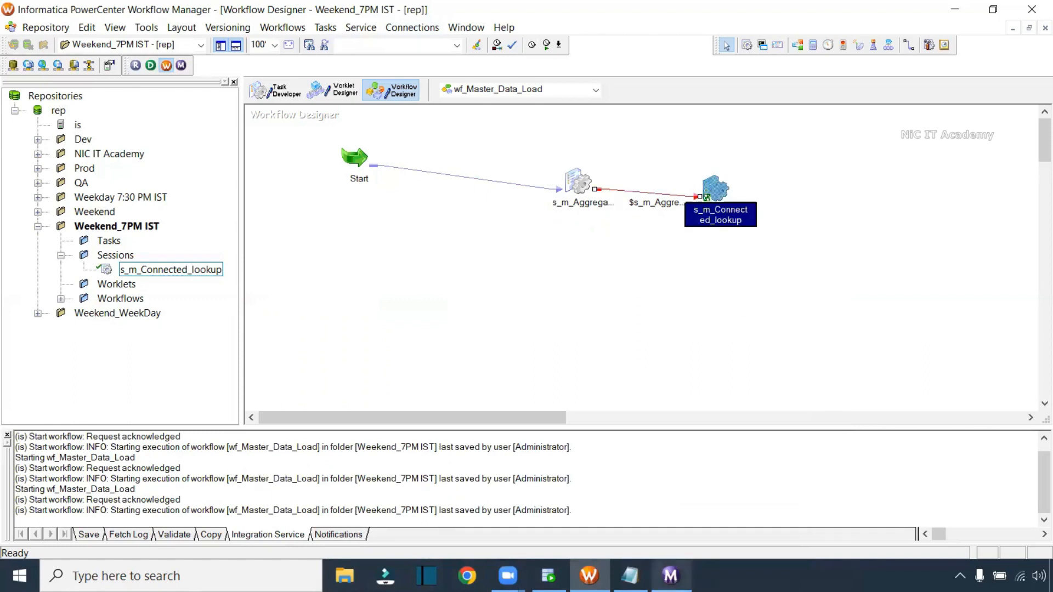
# - Read s_m_Aggregator's failure to truncate T_EMPLOYEES in Workflow Monitor, then return to Workflow Manager
pyautogui.click(670, 575)
pyautogui.click(211, 94)
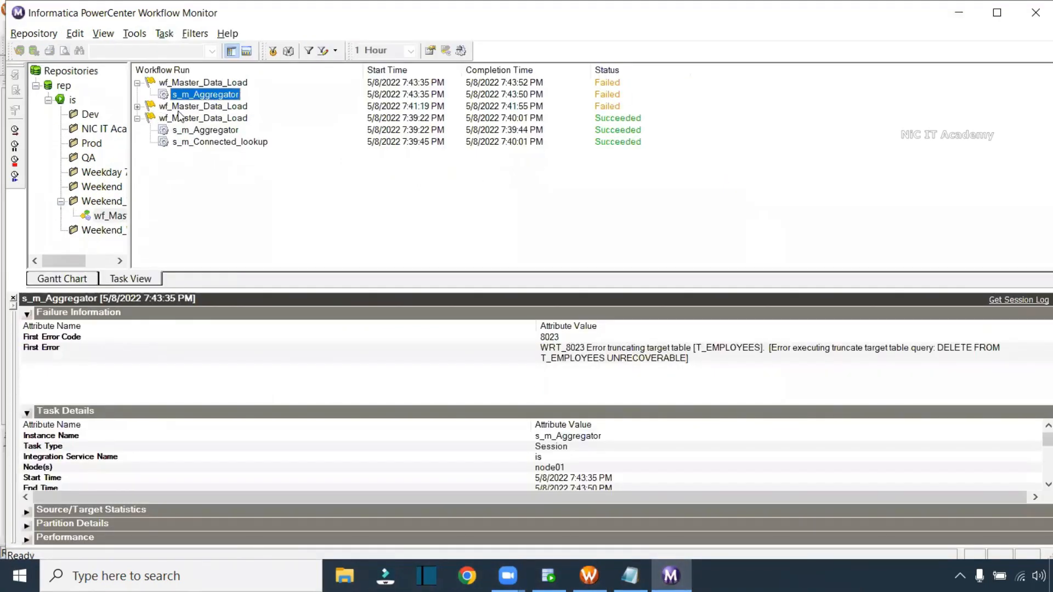
pyautogui.click(137, 118)
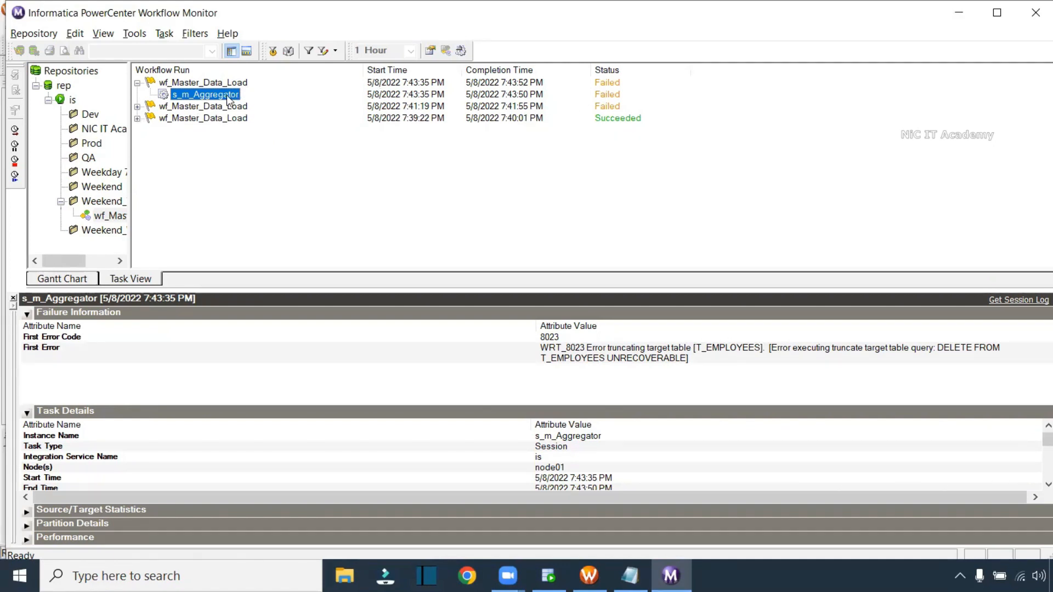
pyautogui.hotkey('alt', 'Tab')
pyautogui.moveTo(638, 156); pyautogui.dragTo(659, 292)
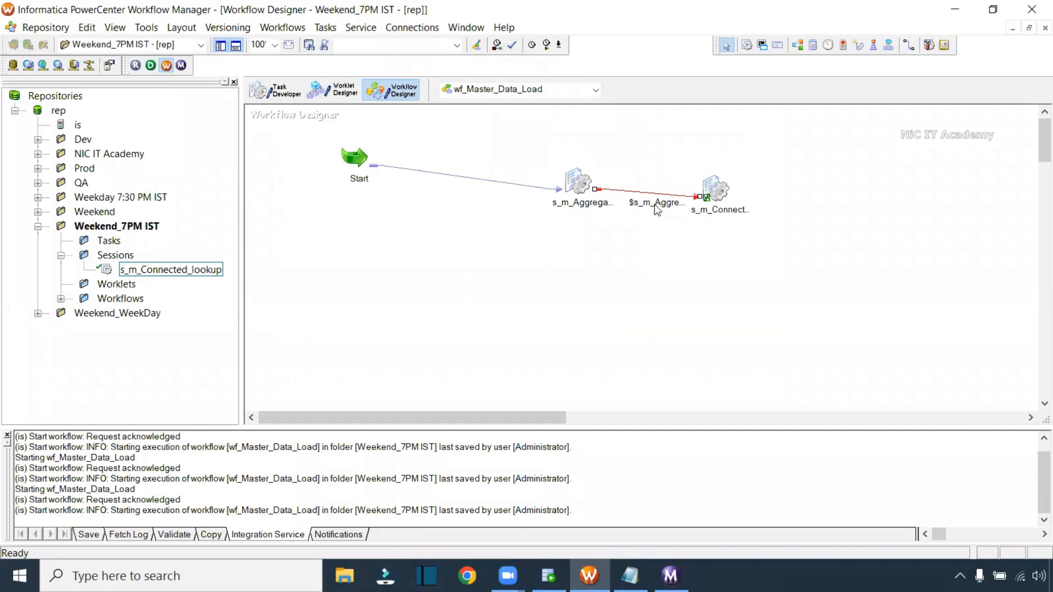
# - Switch s_m_Aggregator's T_EMPLOYEES target connection from Oracle_Src to Oracle_Tgt and apply the change
pyautogui.click(713, 184)
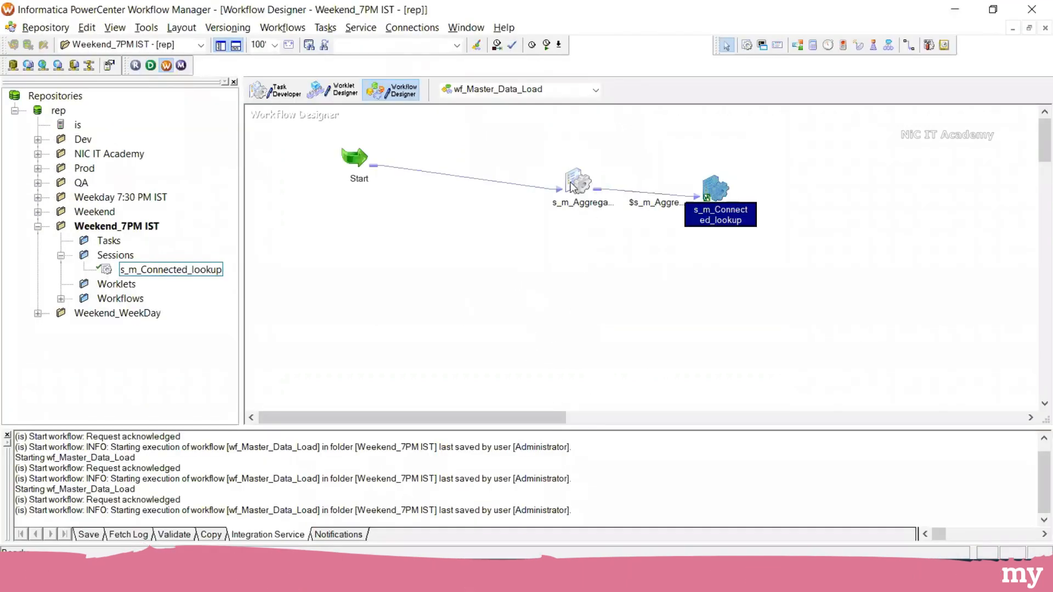
pyautogui.doubleClick(572, 187)
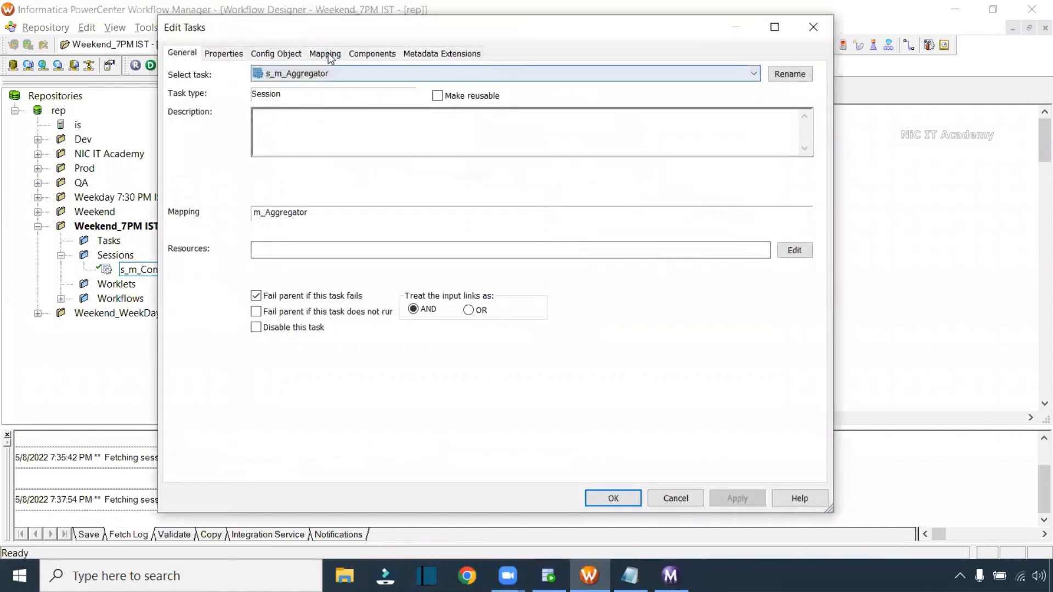
pyautogui.click(327, 55)
pyautogui.click(235, 196)
pyautogui.click(652, 266)
pyautogui.click(419, 280)
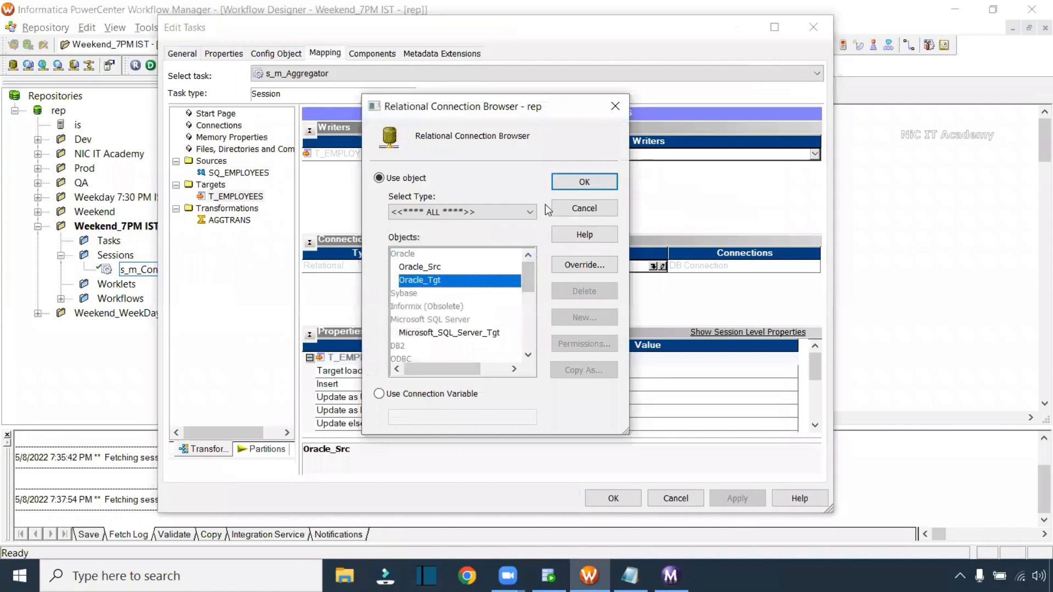
pyautogui.click(583, 182)
pyautogui.click(713, 498)
pyautogui.moveTo(816, 365); pyautogui.dragTo(816, 384)
pyautogui.click(613, 498)
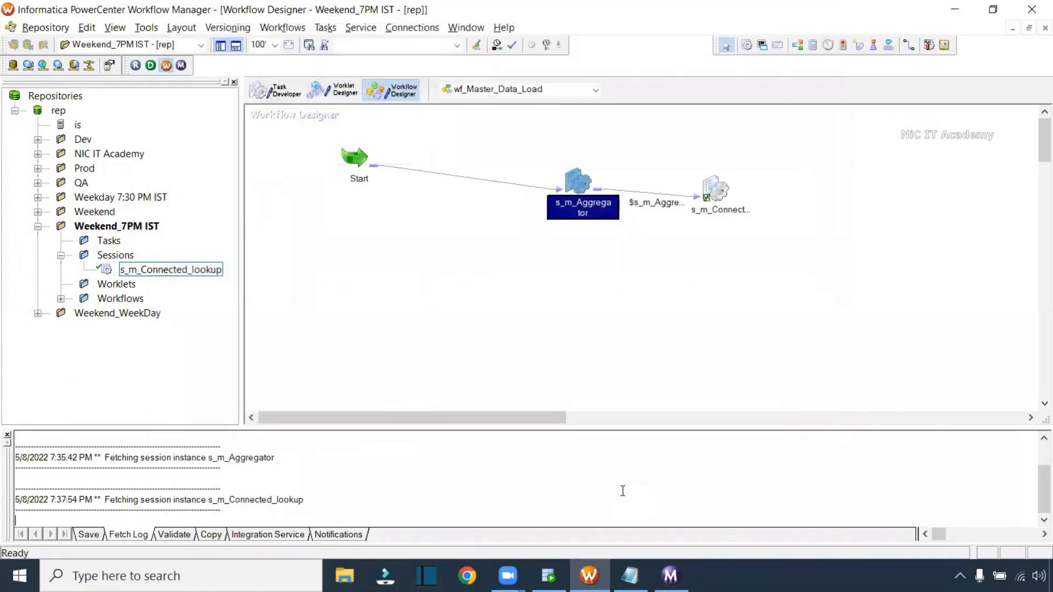
# - Save the corrected wf_Master_Data_Load and reselect the s_m_Aggregator session
pyautogui.hotkey('ctrl', 's')
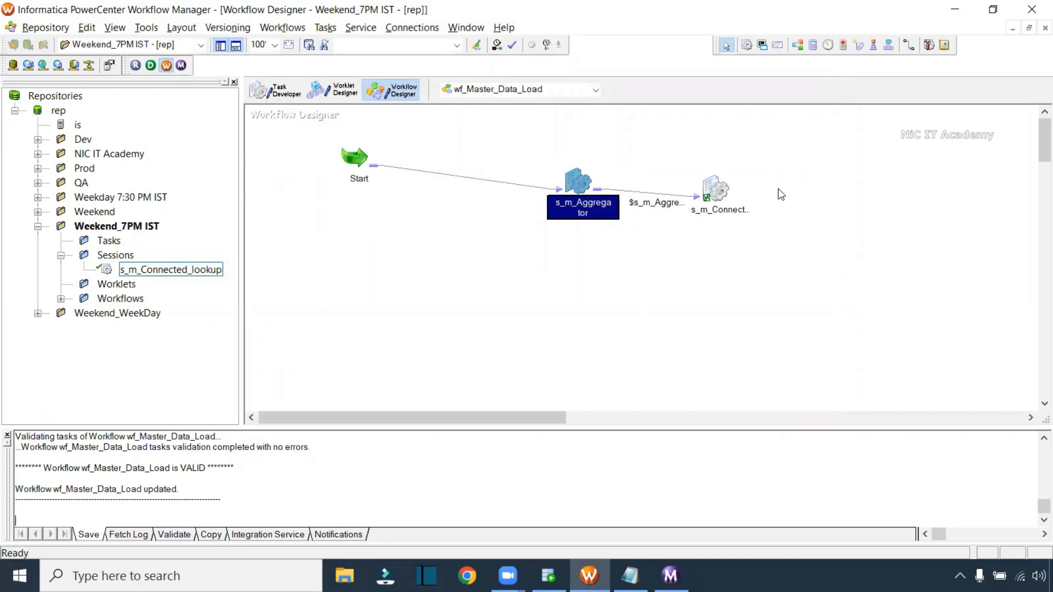
pyautogui.moveTo(397, 133); pyautogui.dragTo(502, 254)
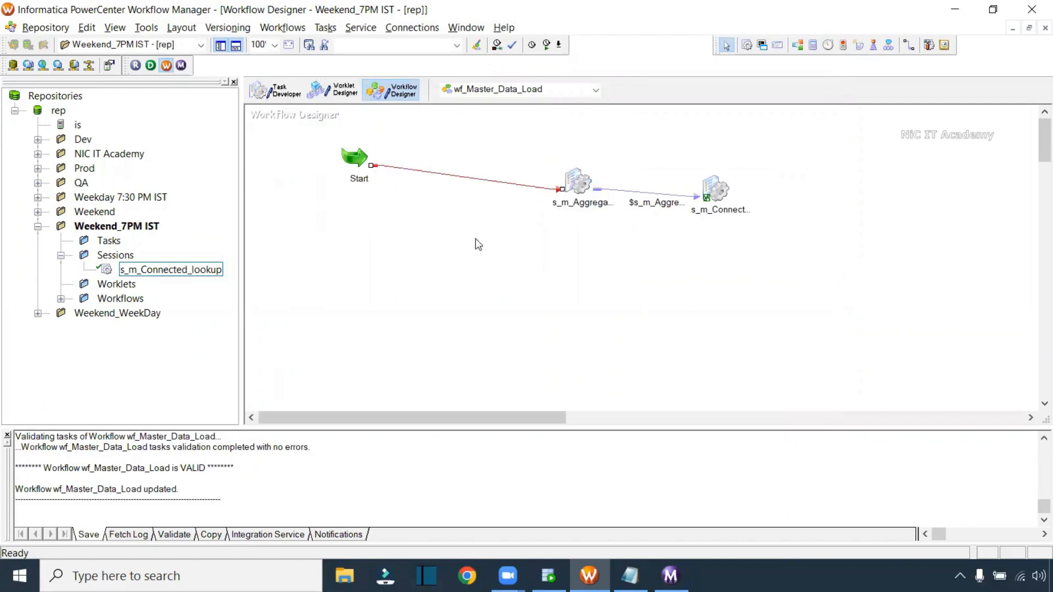
pyautogui.click(577, 182)
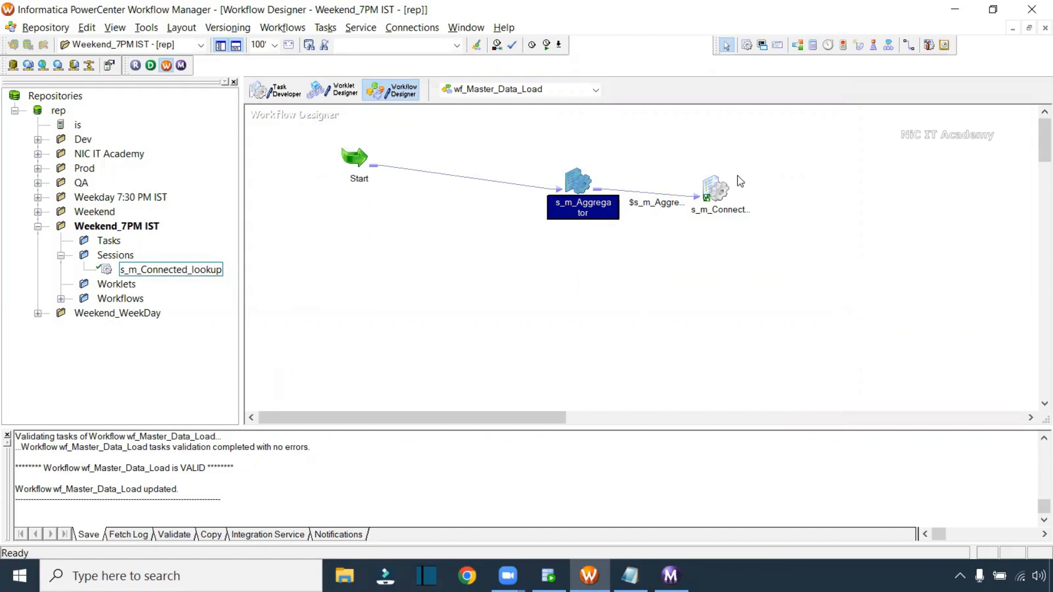
pyautogui.rightClick(576, 187)
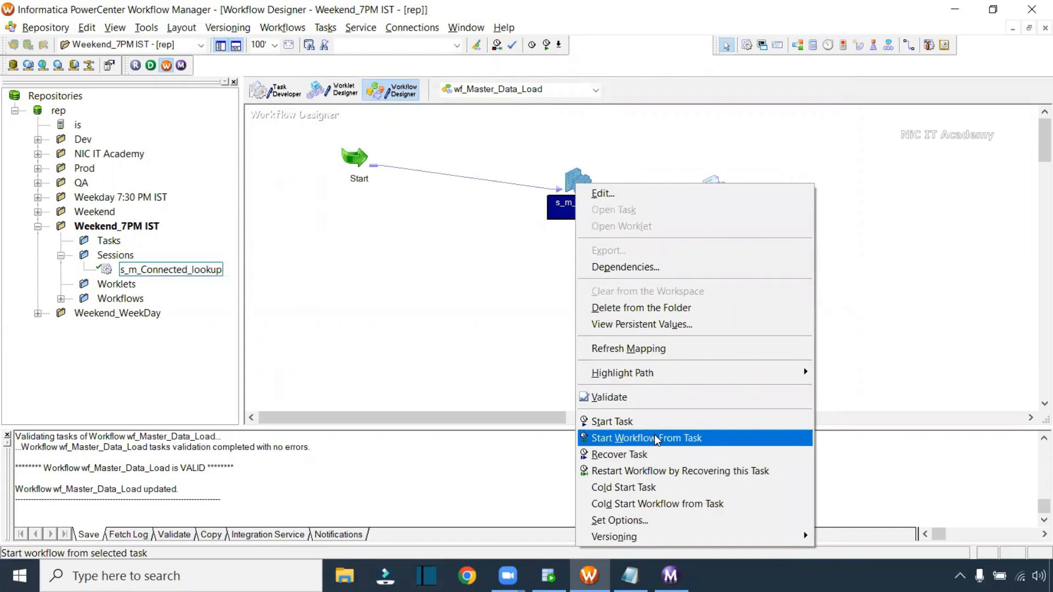
pyautogui.click(489, 376)
pyautogui.click(575, 180)
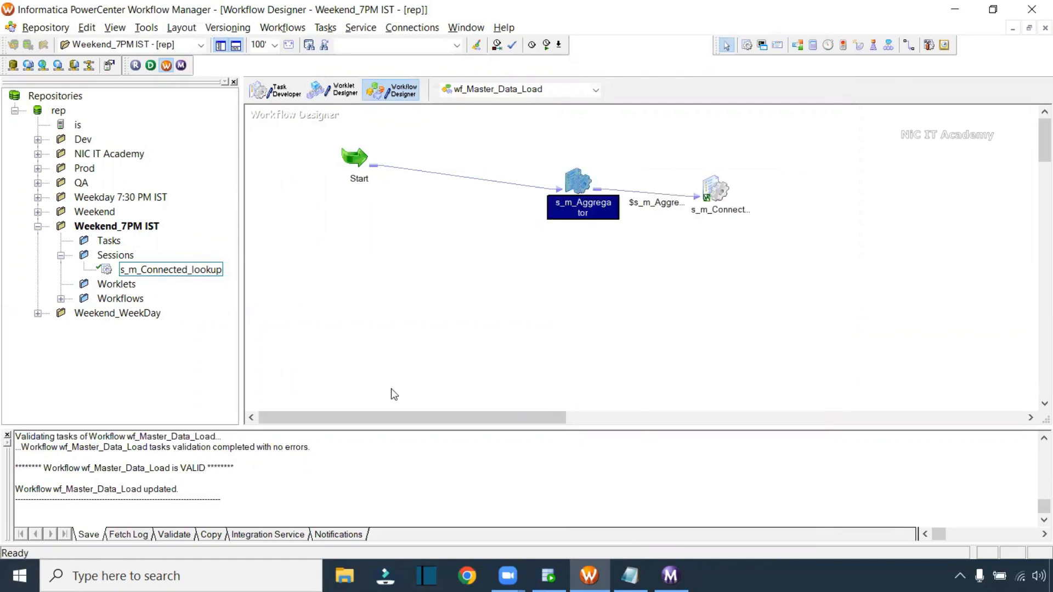
# - Start the whole wf_Master_Data_Load workflow from the canvas actions
pyautogui.rightClick(449, 242)
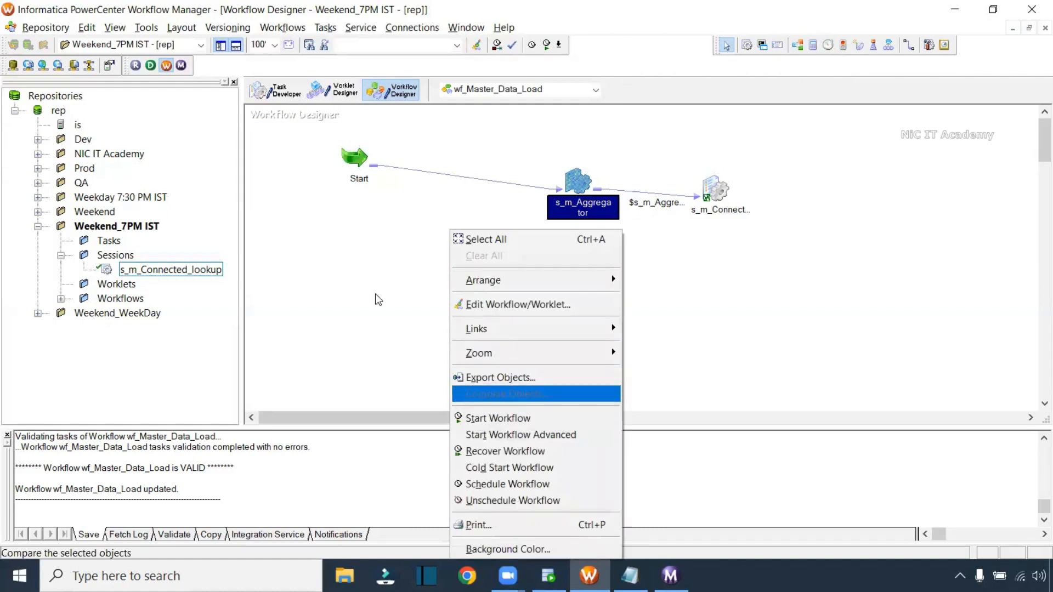
pyautogui.click(405, 231)
pyautogui.rightClick(462, 253)
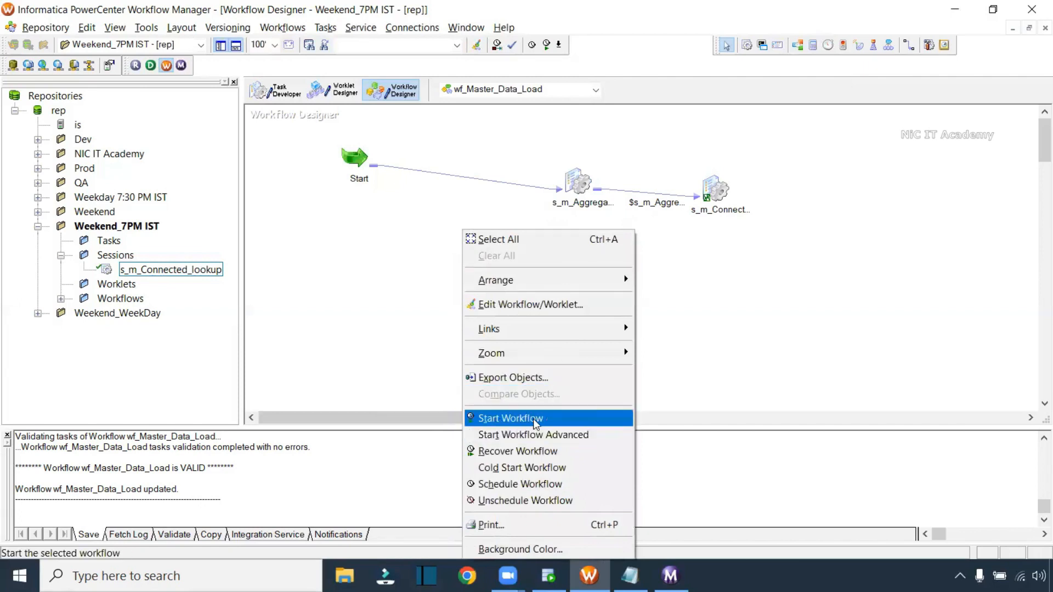
pyautogui.click(758, 267)
pyautogui.rightClick(574, 180)
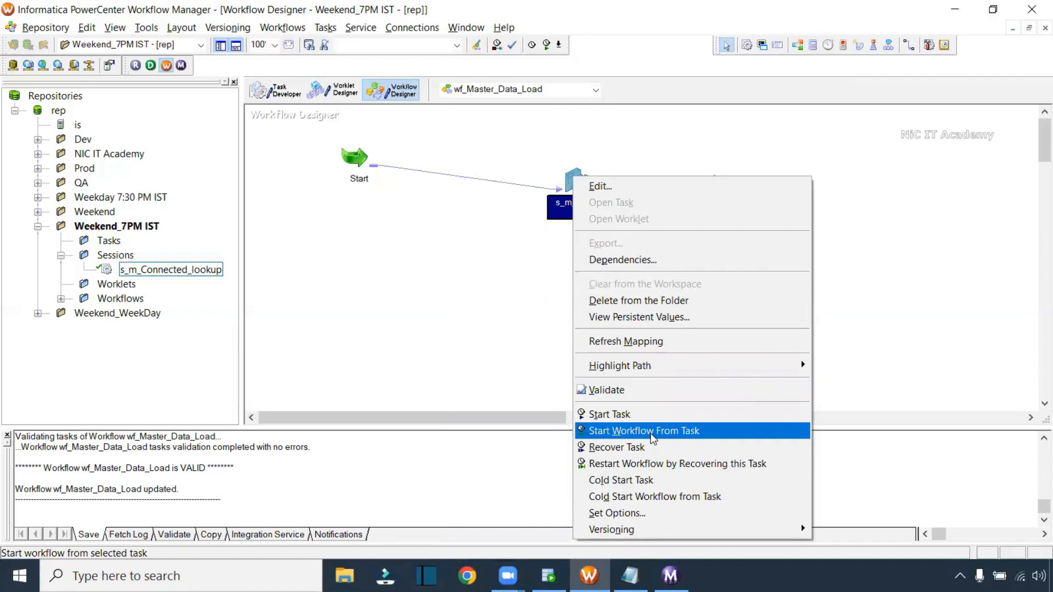
pyautogui.click(504, 294)
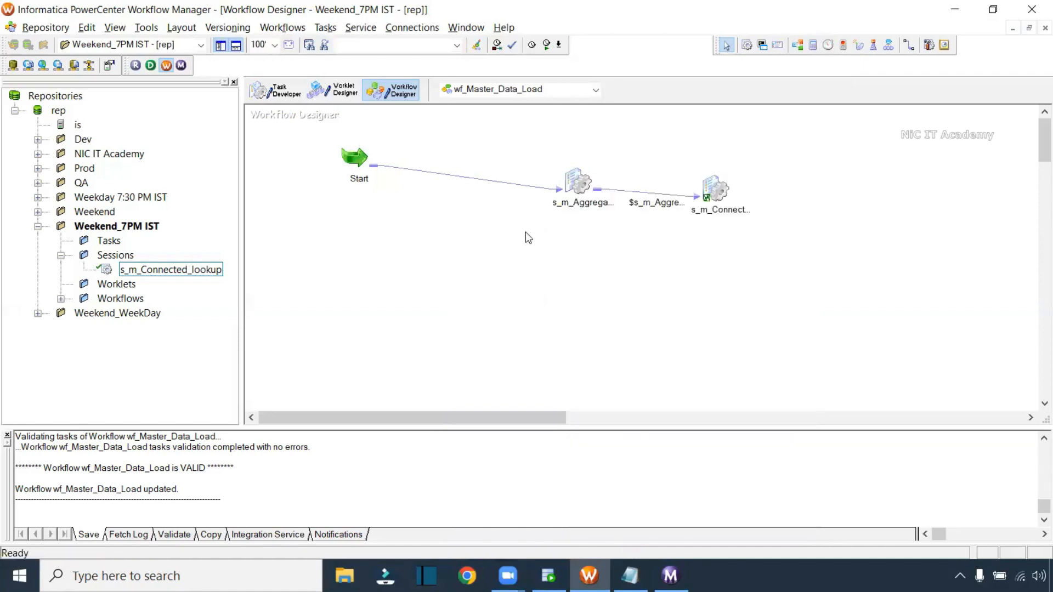
pyautogui.rightClick(523, 282)
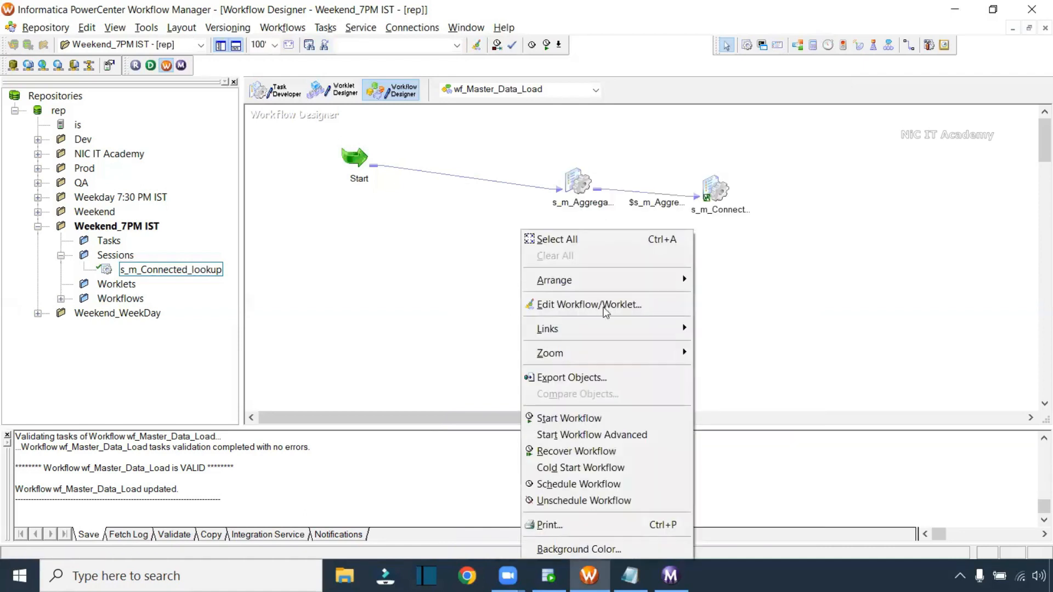
pyautogui.click(593, 419)
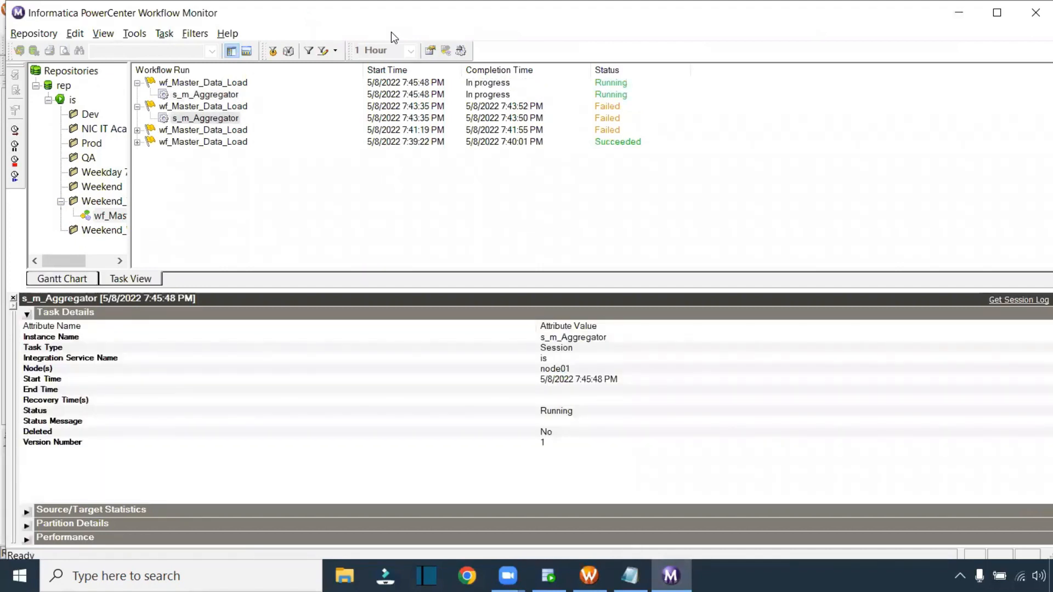
# - Confirm s_m_Aggregator and s_m_Connected_lookup both Succeeded in the 7:45:48 PM run, then return to Workflow Manager
pyautogui.click(221, 95)
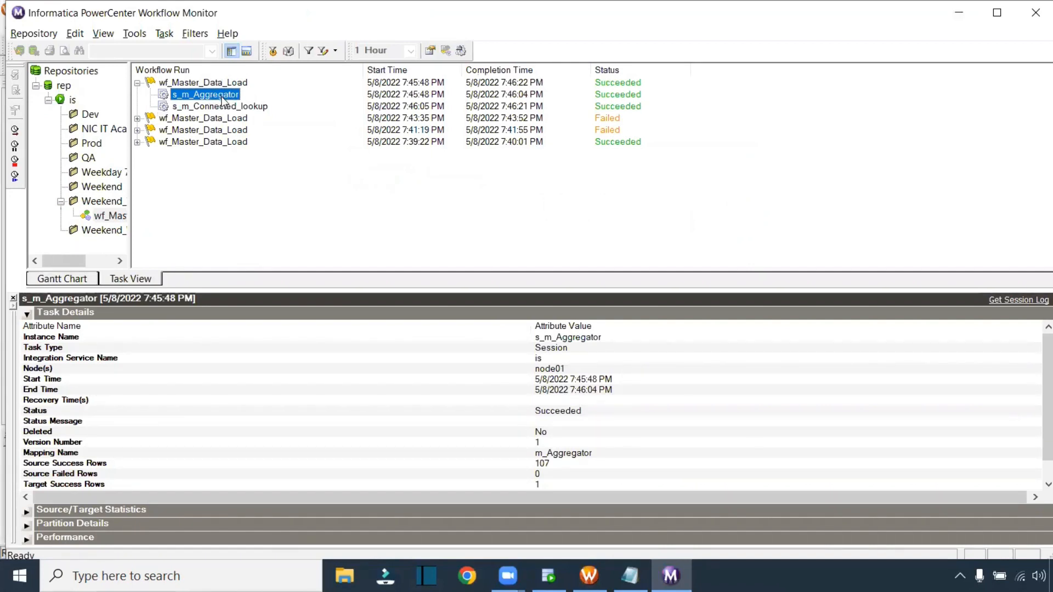
pyautogui.click(227, 107)
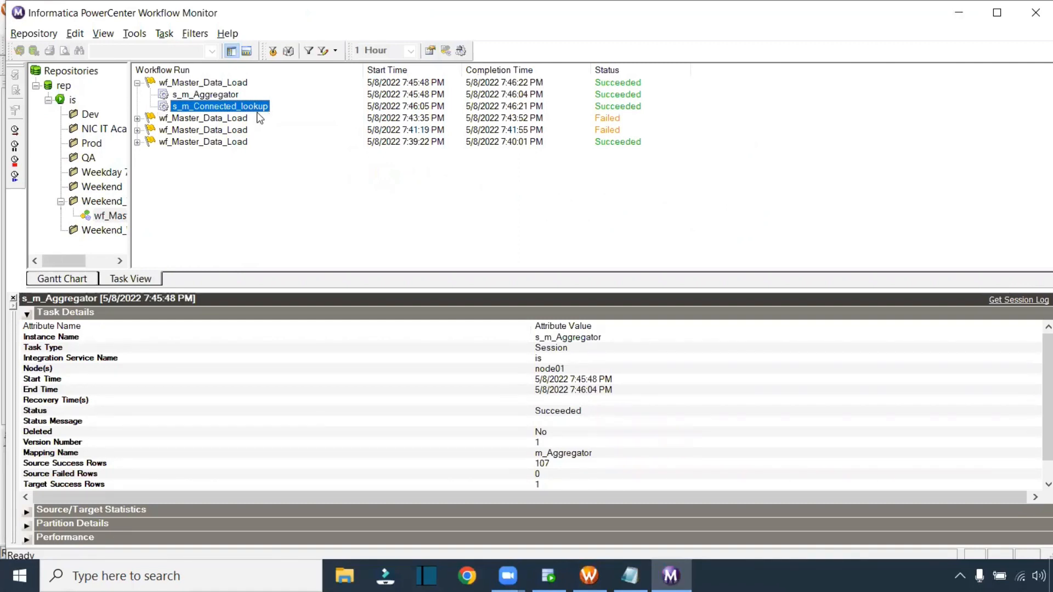
pyautogui.click(218, 96)
pyautogui.click(220, 106)
pyautogui.click(219, 96)
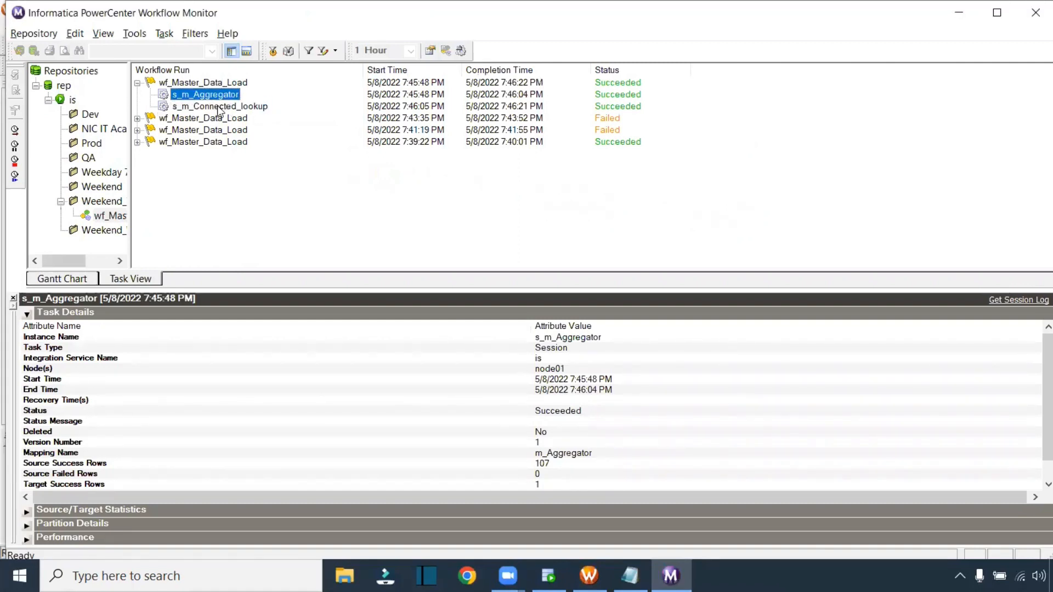
pyautogui.click(223, 107)
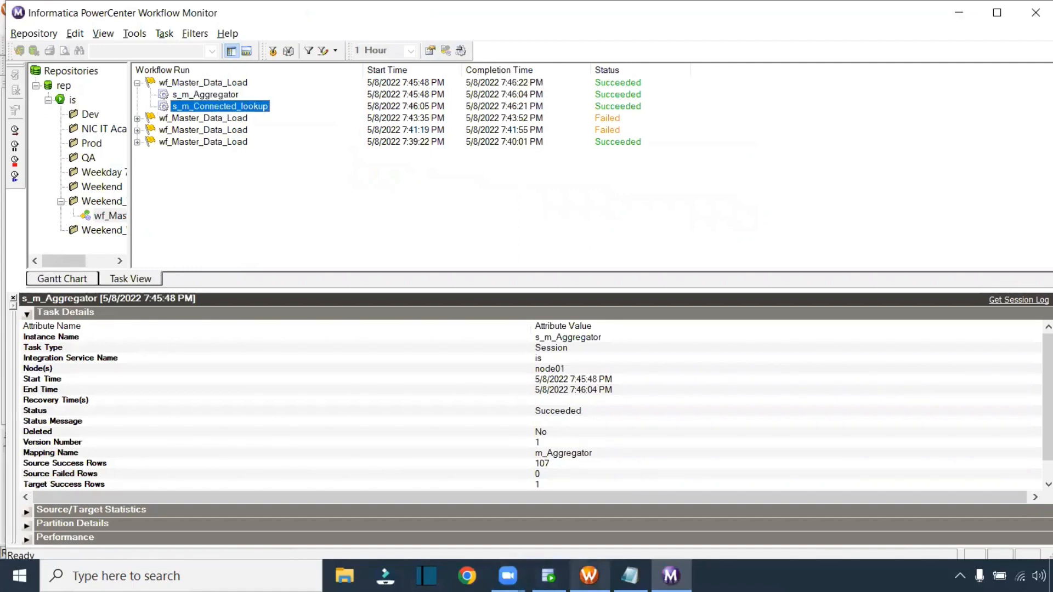
pyautogui.click(589, 575)
pyautogui.moveTo(538, 146); pyautogui.dragTo(785, 271)
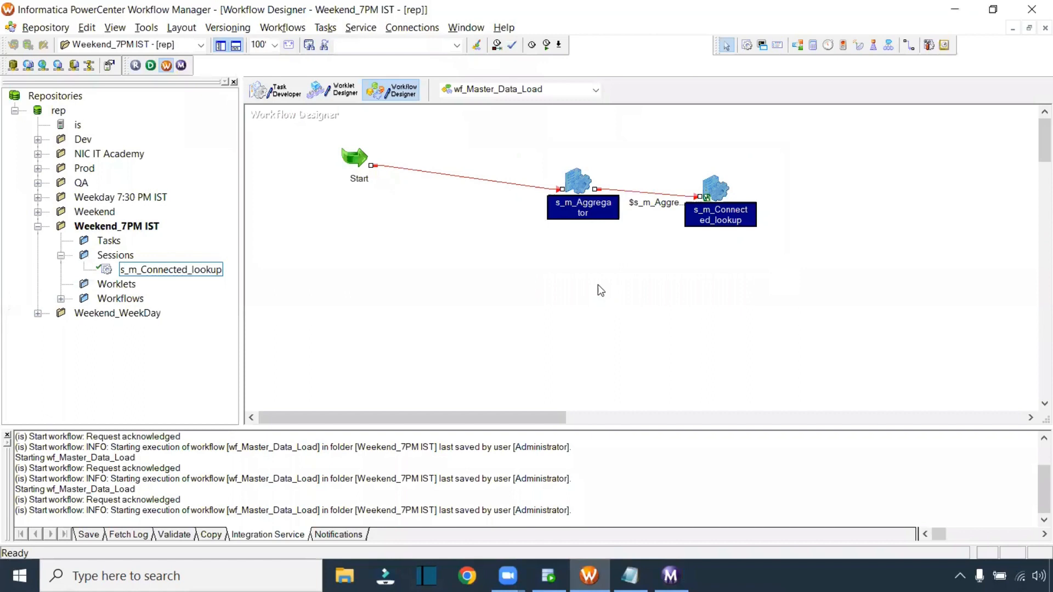
# - Arrange wf_Master_Data_Load's Start and session tasks in one horizontal row
pyautogui.rightClick(463, 273)
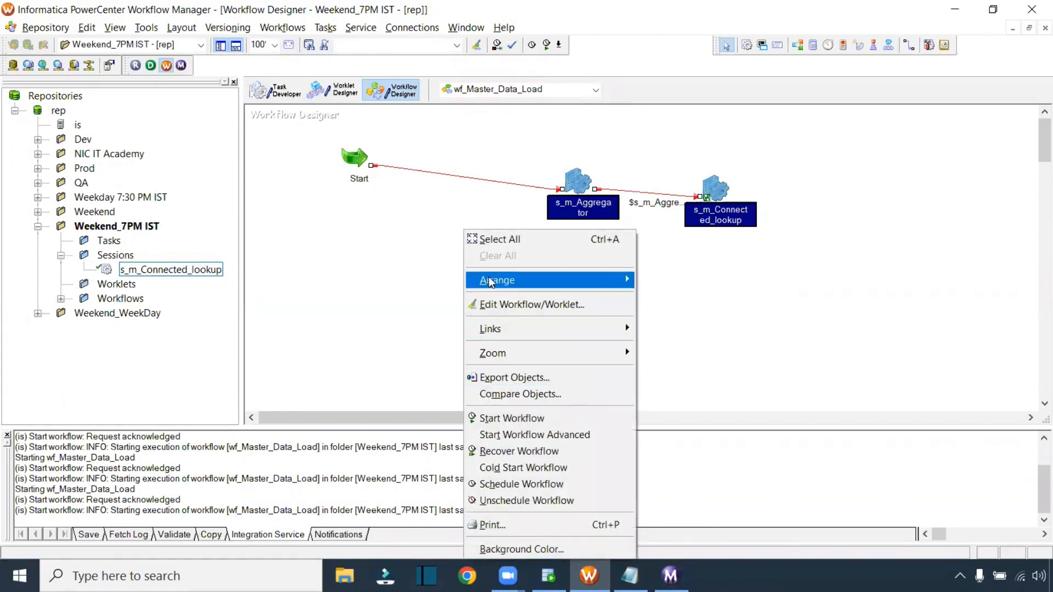
pyautogui.moveTo(491, 282)
pyautogui.click(691, 283)
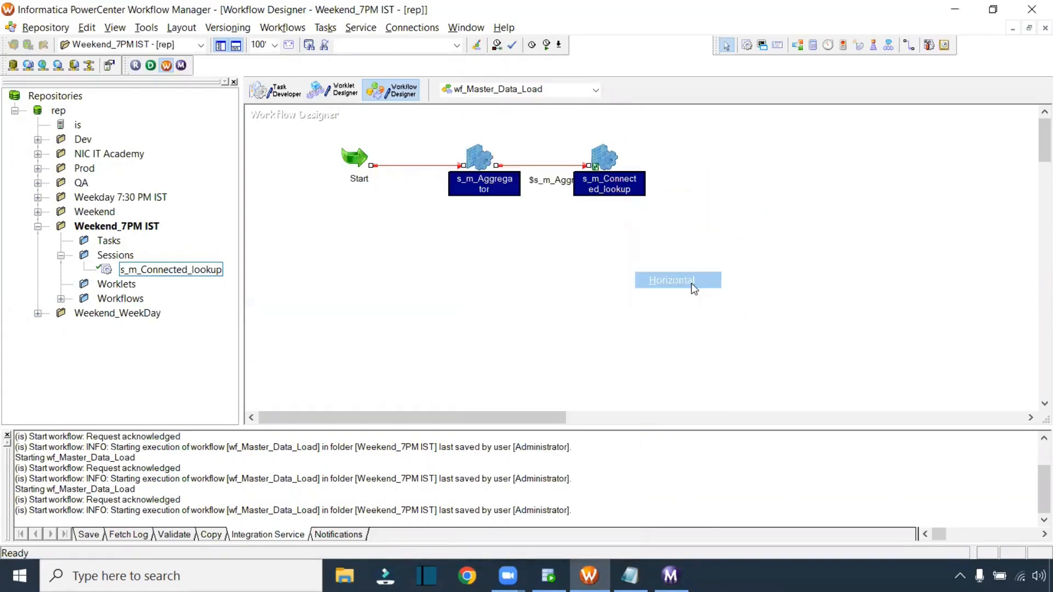
# - Select the s_m_Aggregator and s_m_Connected_lookup sessions, then draw a long horizontal divider in Paint
pyautogui.moveTo(437, 117); pyautogui.dragTo(643, 233)
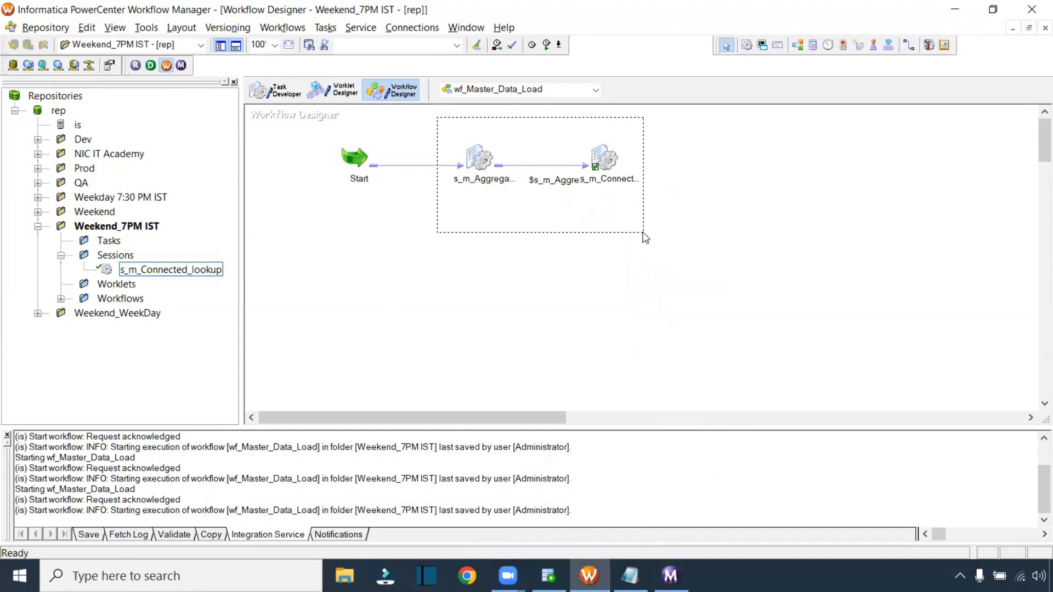
pyautogui.click(479, 162)
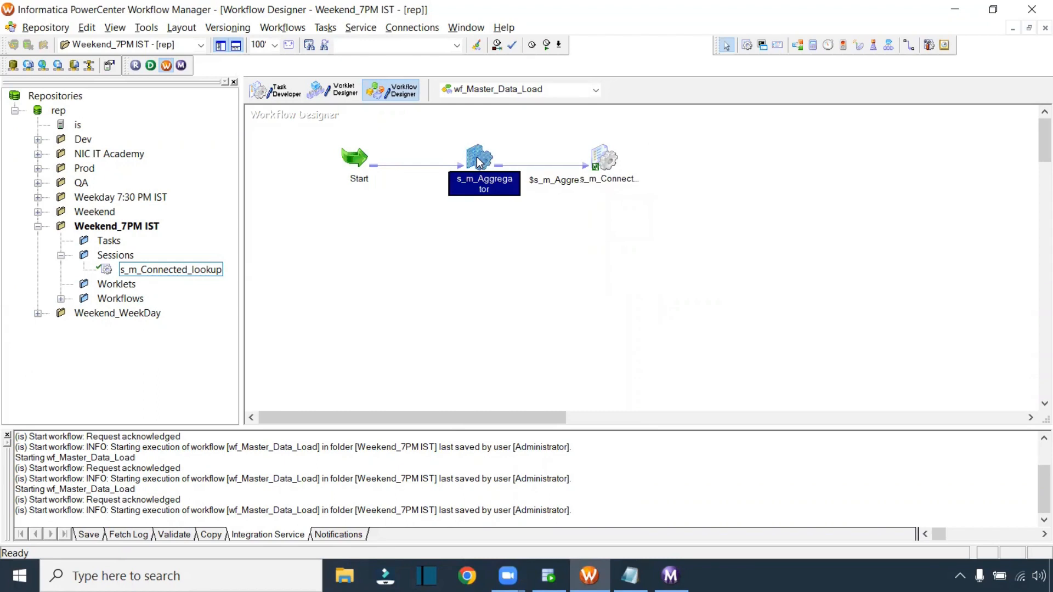
pyautogui.click(607, 162)
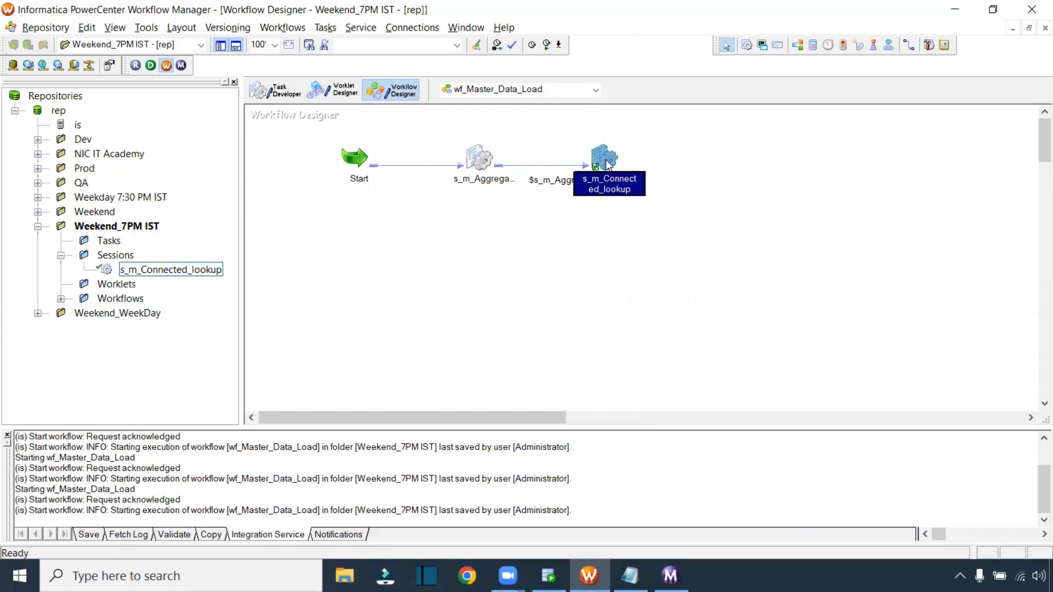
pyautogui.click(688, 168)
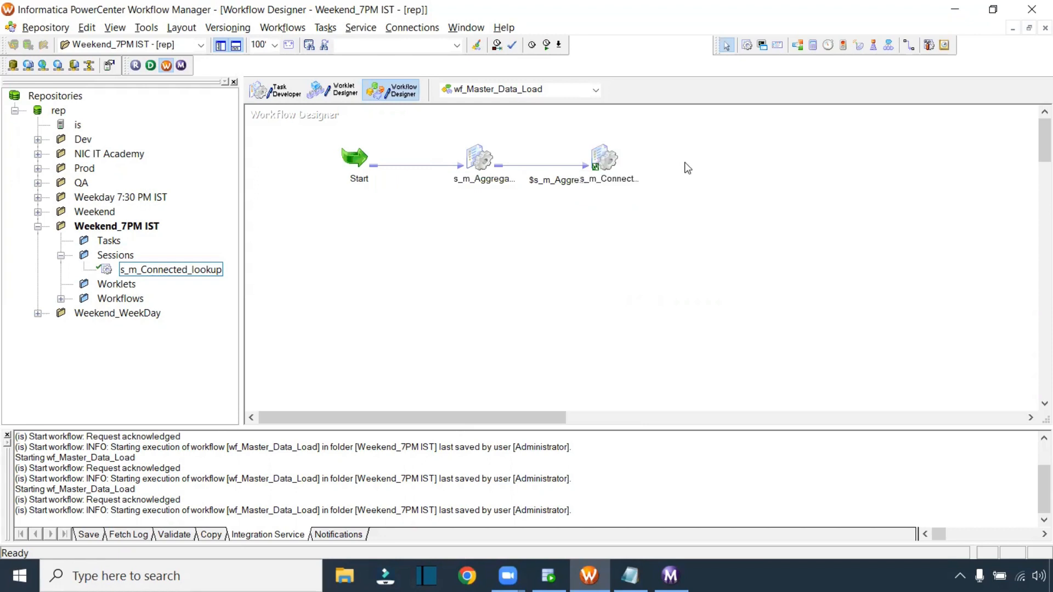
pyautogui.moveTo(41, 309)
pyautogui.mouseDown()
pyautogui.moveTo(723, 314)
pyautogui.moveTo(768, 294)
pyautogui.moveTo(790, 312)
pyautogui.mouseUp()
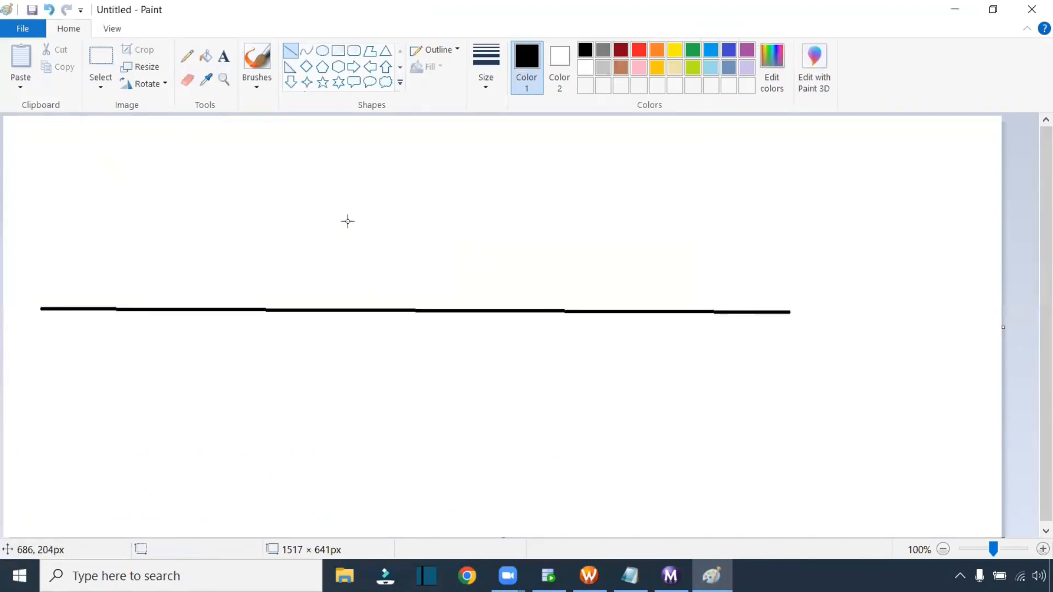
# - Label the area above the divider with Wf1 and Upstream above it
pyautogui.click(223, 60)
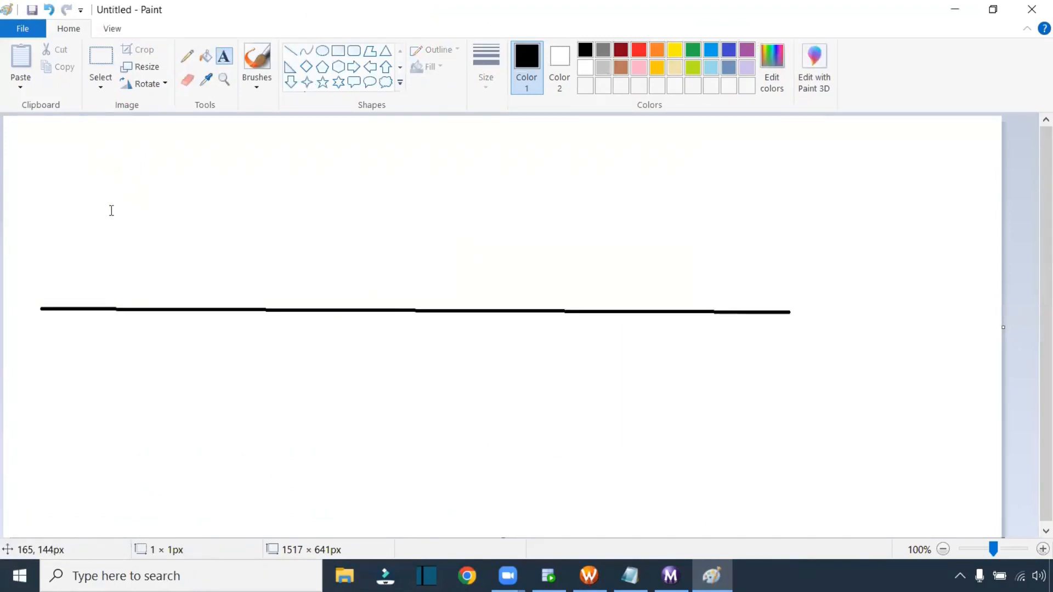
pyautogui.click(110, 199)
pyautogui.write('Wf1')
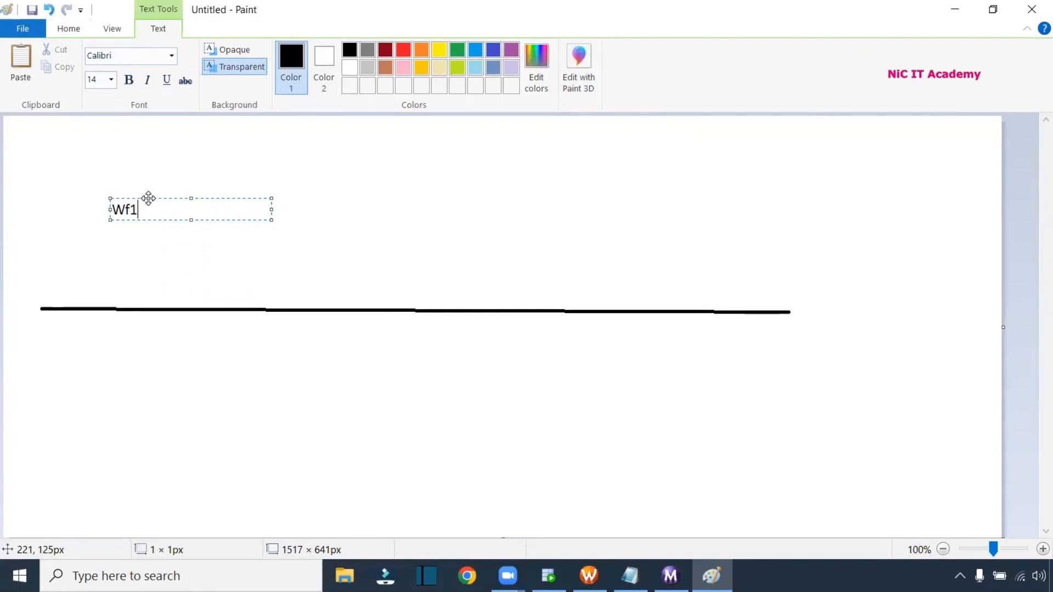
pyautogui.moveTo(146, 198); pyautogui.dragTo(162, 208)
pyautogui.click(110, 158)
pyautogui.click(104, 157)
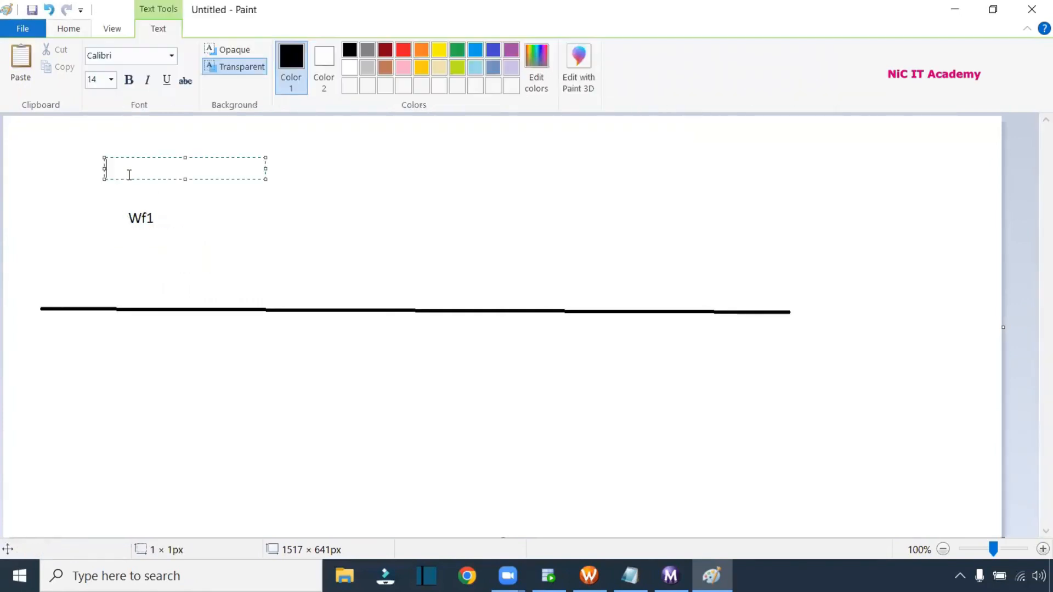
pyautogui.write('Upstream')
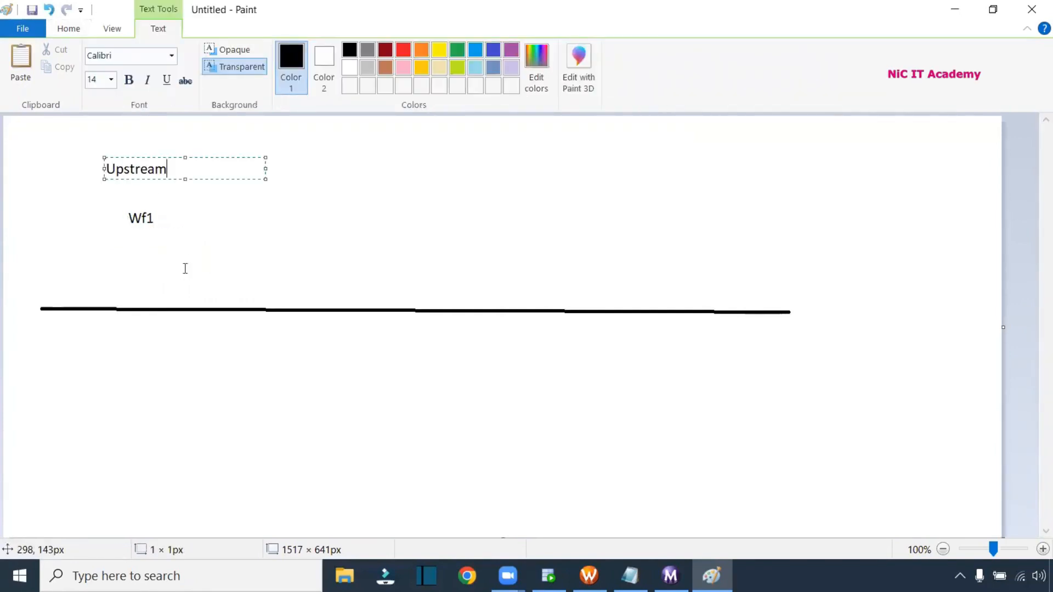
pyautogui.click(121, 384)
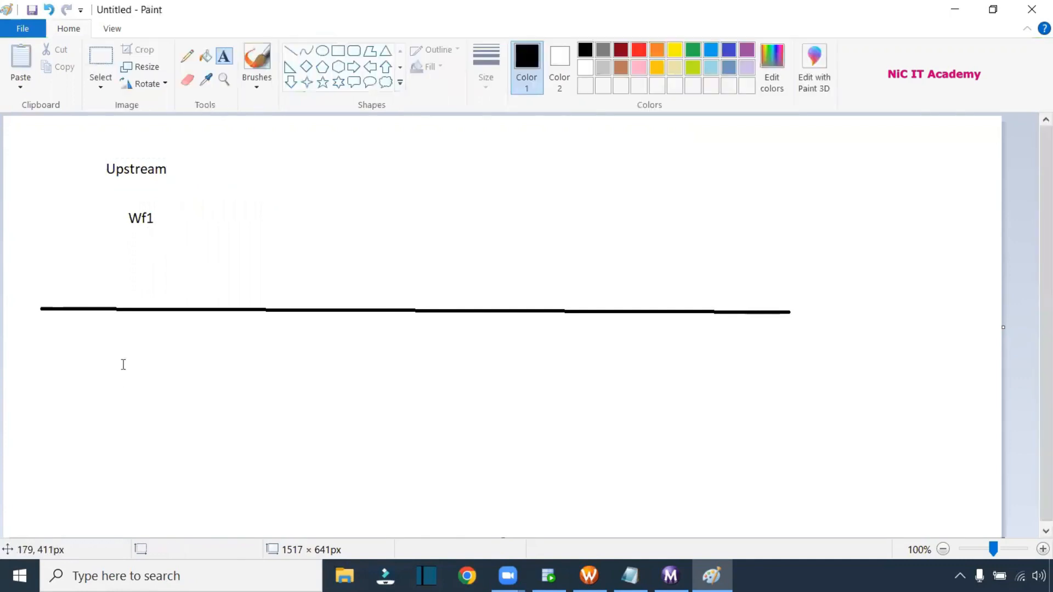
# - Label below the divider with Wf2, Our Team above it, and Downstream near the bottom
pyautogui.click(130, 407)
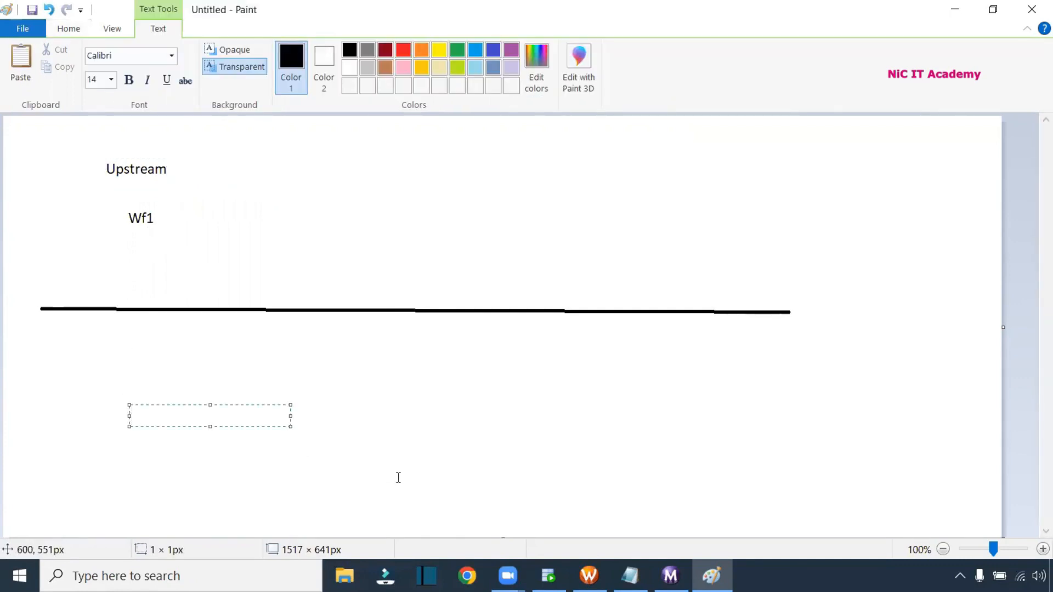
pyautogui.write('Wf2')
pyautogui.click(99, 369)
pyautogui.click(99, 361)
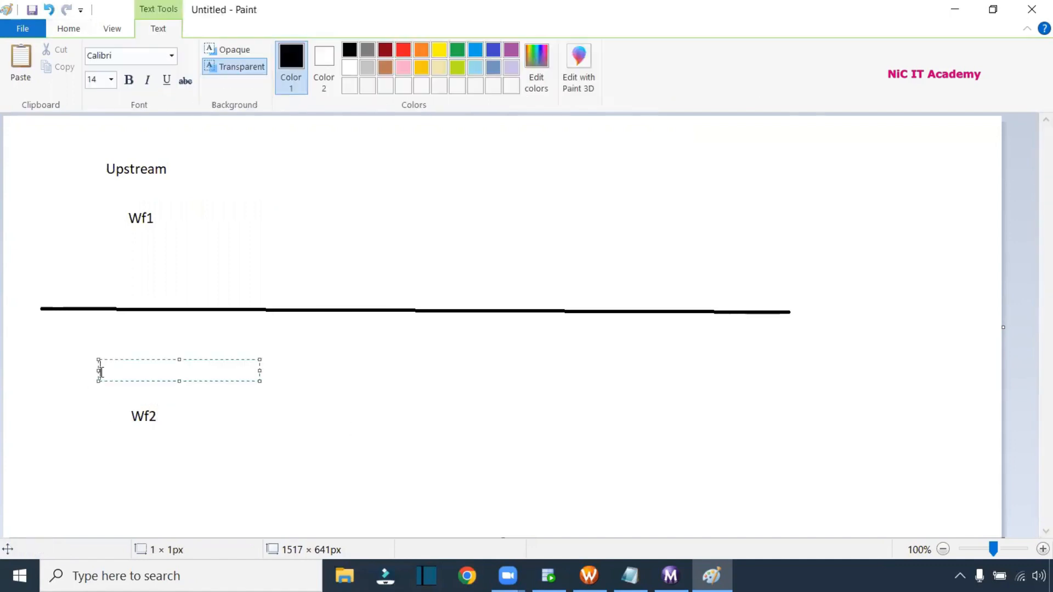
pyautogui.write('Our Team')
pyautogui.click(200, 360)
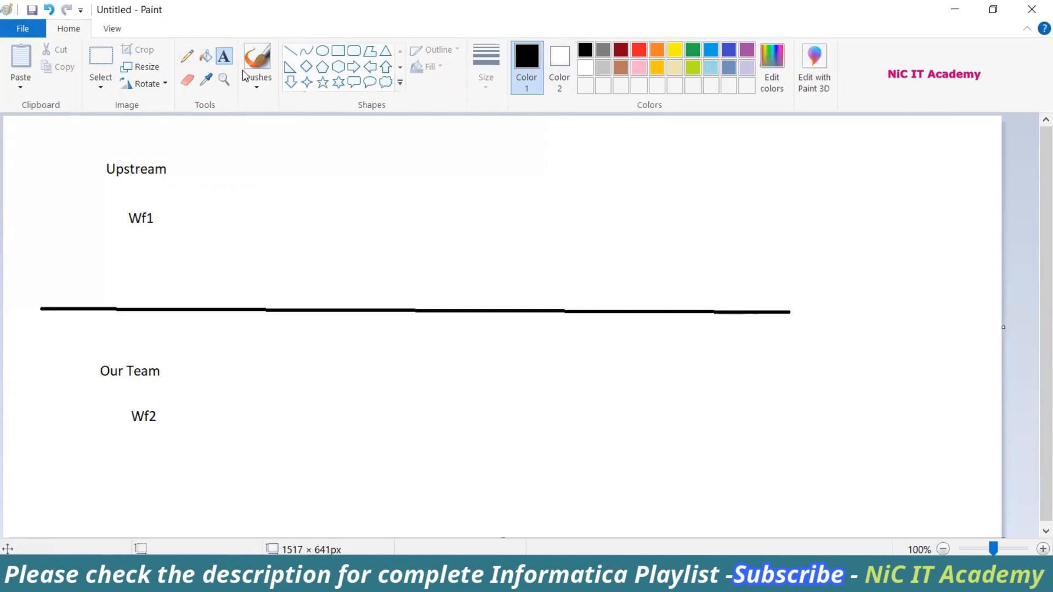
pyautogui.click(103, 507)
pyautogui.write('Do')
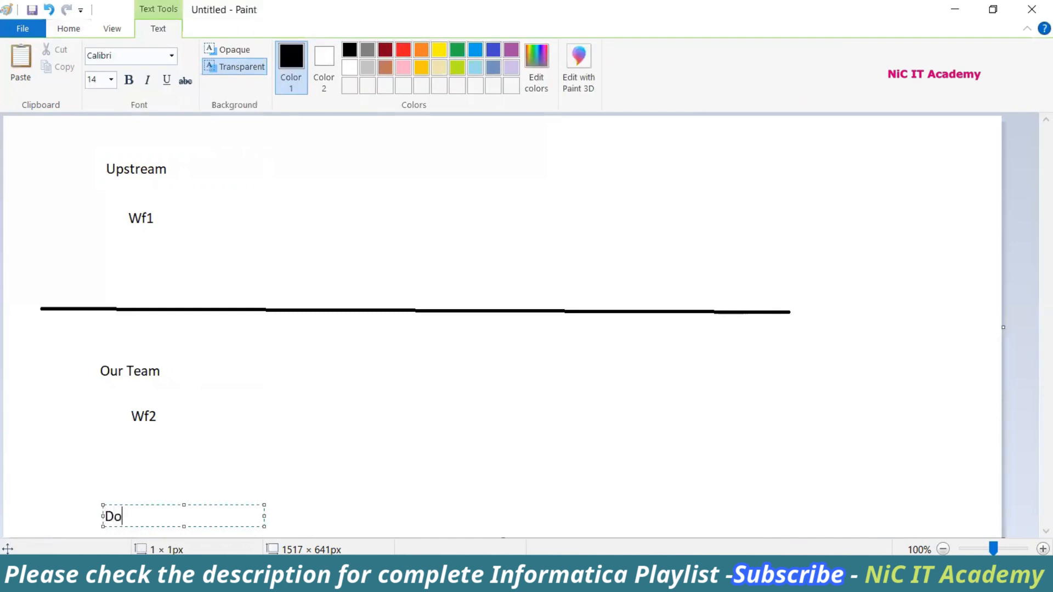
pyautogui.write('wnstream')
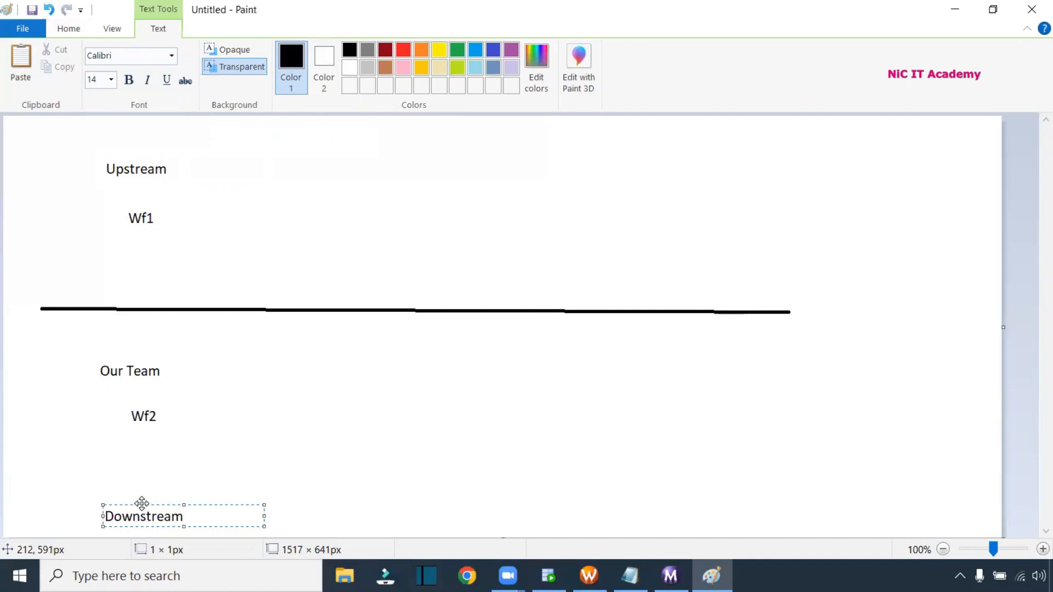
pyautogui.moveTo(142, 502); pyautogui.dragTo(129, 501)
pyautogui.click(212, 431)
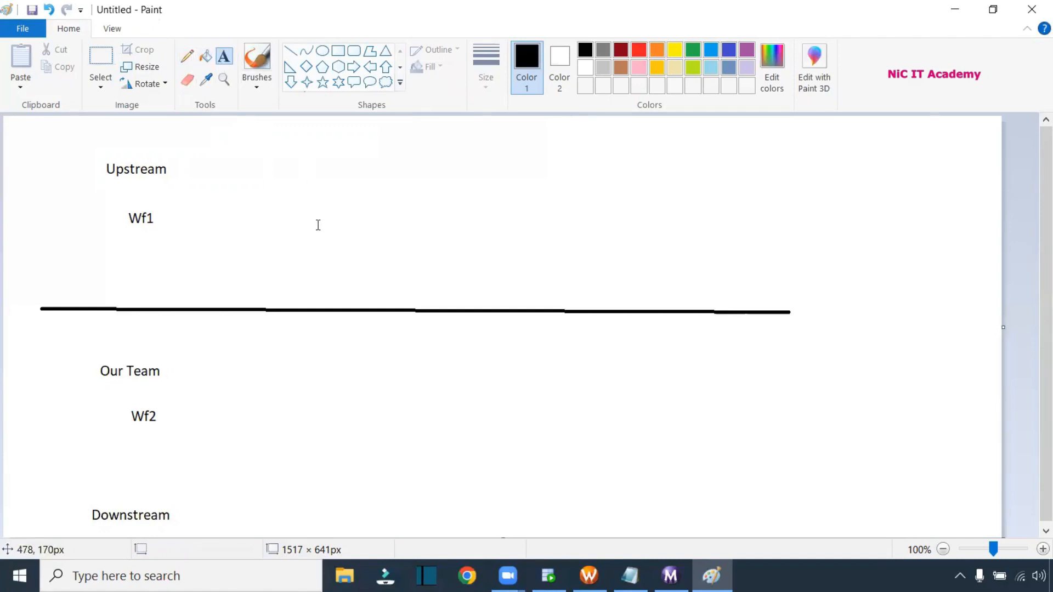
# - Add a 'start' label to the right of both Wf1 and Wf2
pyautogui.click(364, 208)
pyautogui.write('start')
pyautogui.click(367, 430)
pyautogui.write('start')
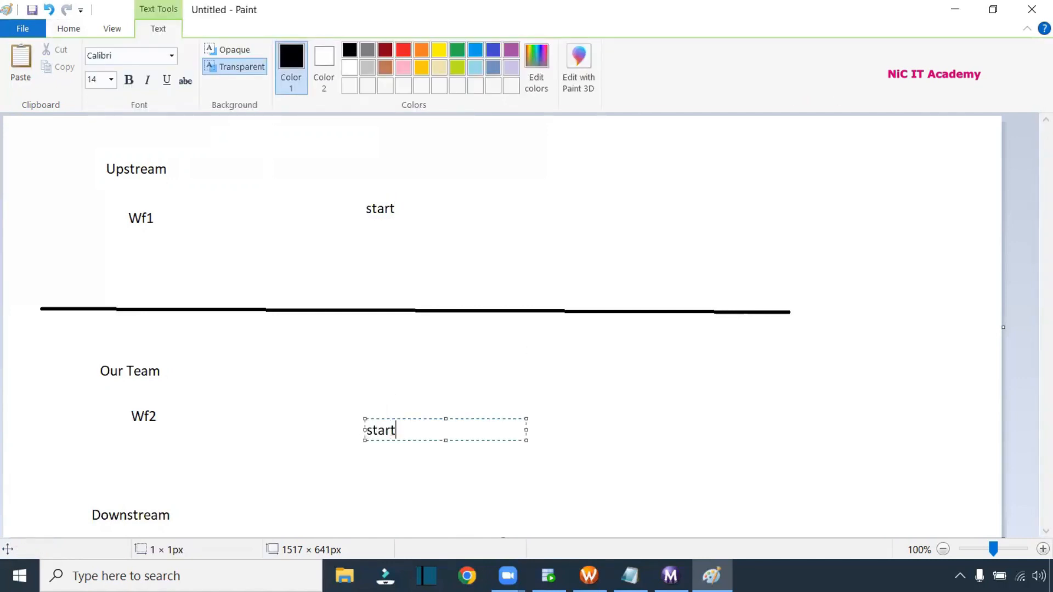
pyautogui.click(546, 192)
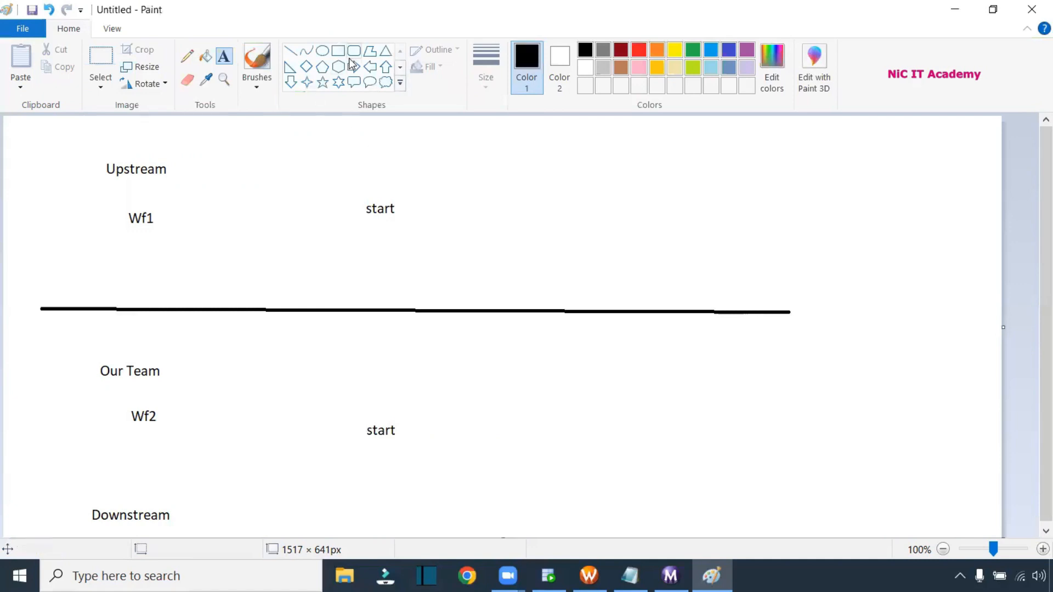
# - Draw a circle beside each start label and a pencil arrow from each start into its circle
pyautogui.click(322, 51)
pyautogui.moveTo(483, 199); pyautogui.dragTo(504, 209)
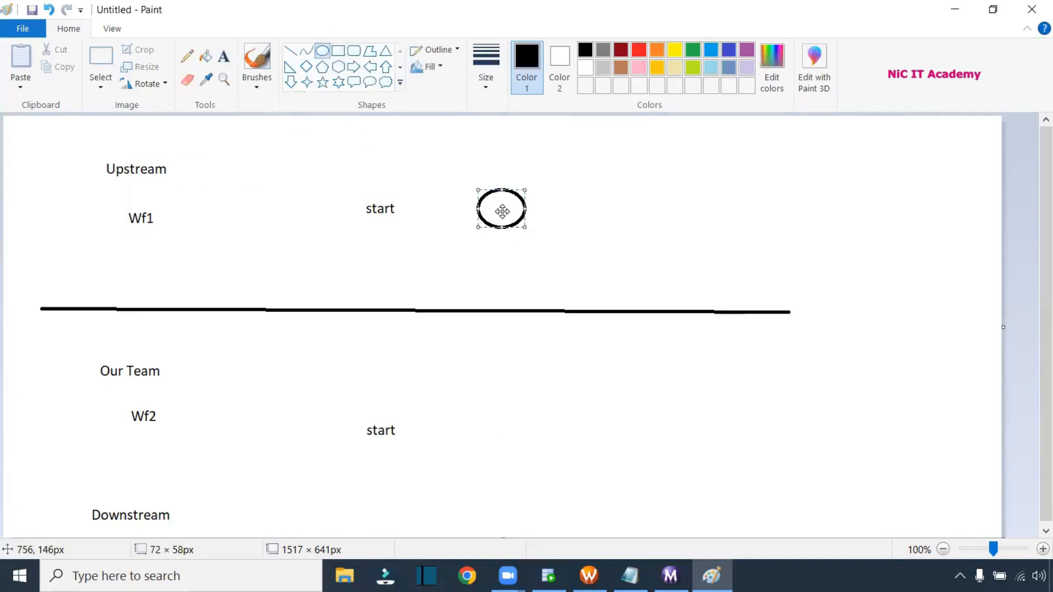
pyautogui.moveTo(492, 414); pyautogui.dragTo(536, 456)
pyautogui.click(186, 56)
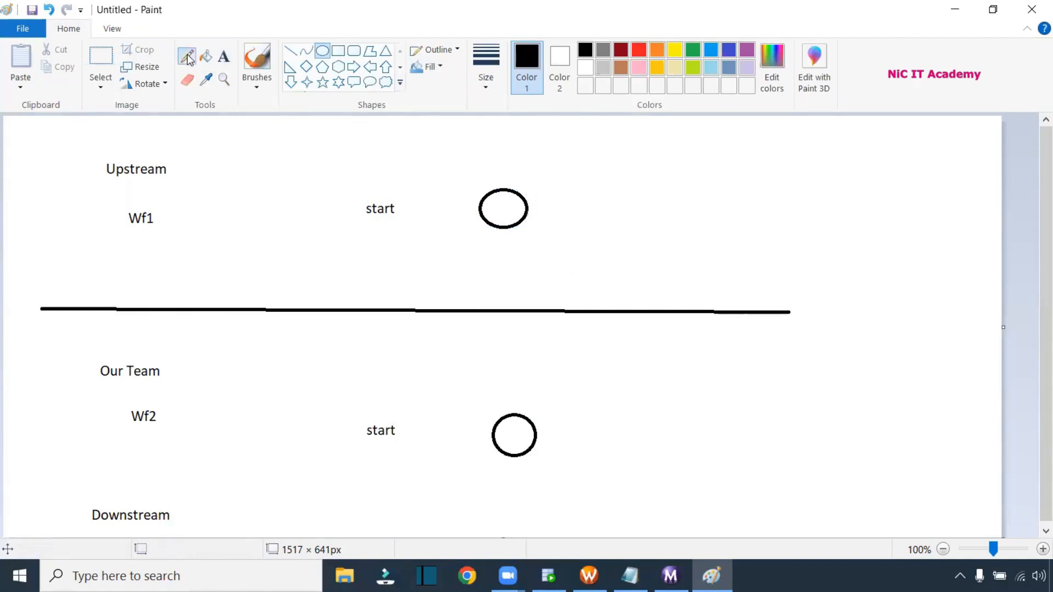
pyautogui.moveTo(396, 210)
pyautogui.mouseDown()
pyautogui.moveTo(482, 206)
pyautogui.moveTo(475, 219)
pyautogui.mouseUp()
pyautogui.moveTo(401, 431)
pyautogui.mouseDown()
pyautogui.moveTo(490, 435)
pyautogui.moveTo(473, 445)
pyautogui.mouseUp()
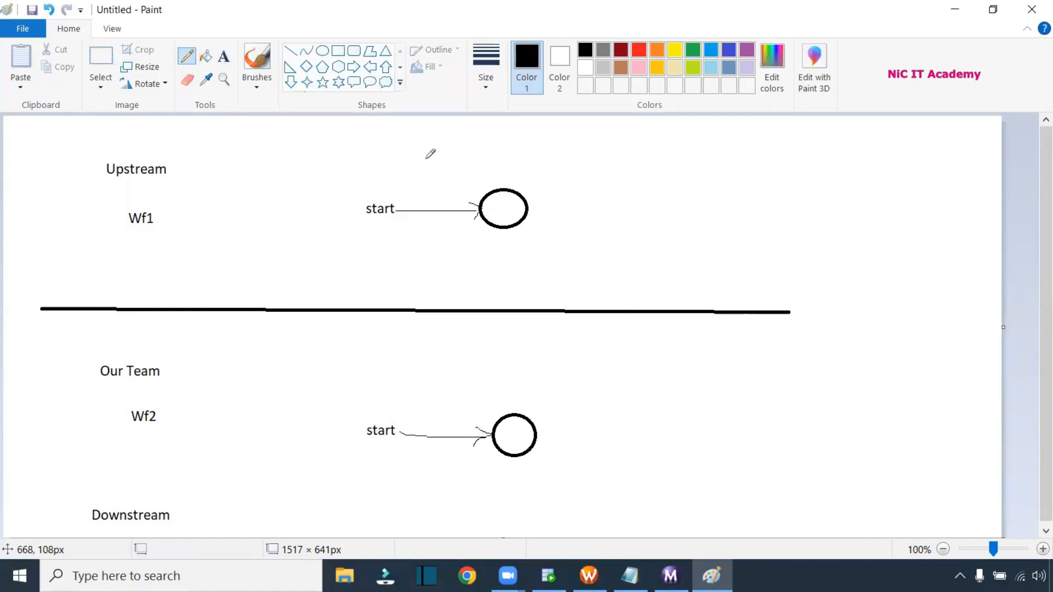
# - Add red start times 7:00 am for Wf1 and 7:30 am for Wf2
pyautogui.click(223, 56)
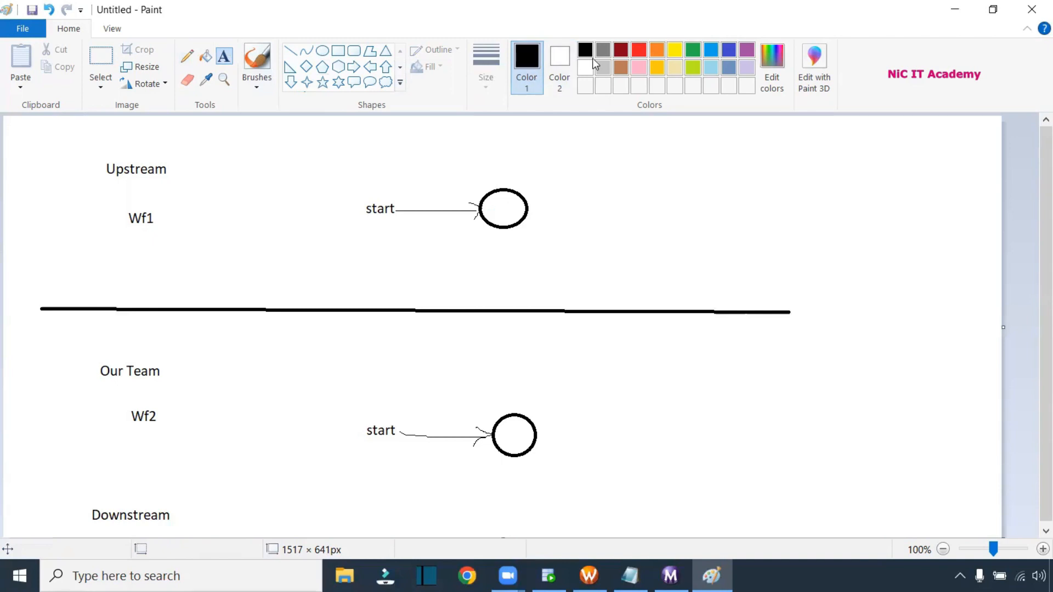
pyautogui.click(636, 51)
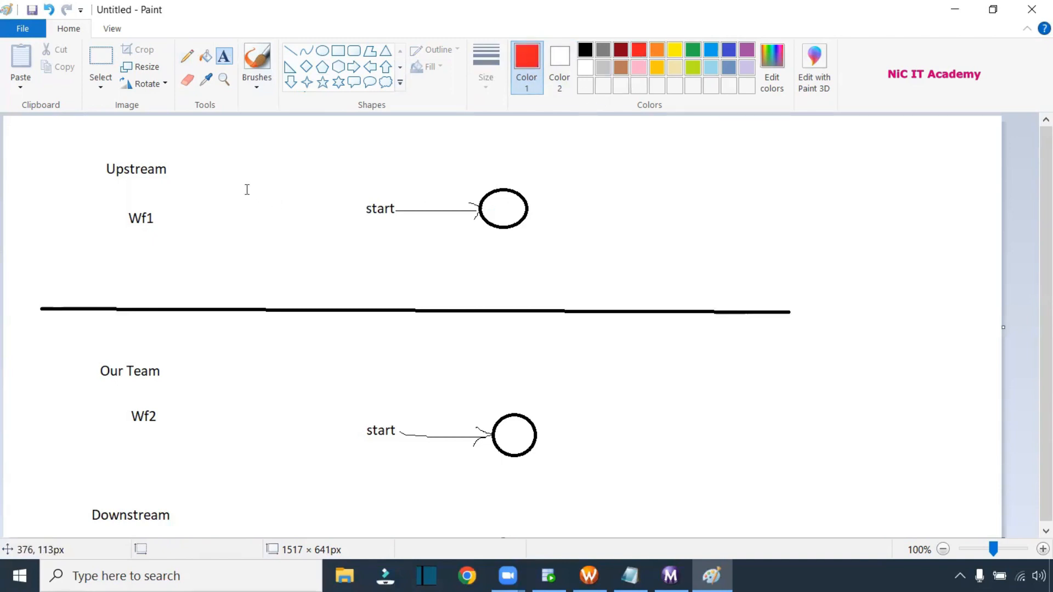
pyautogui.click(227, 184)
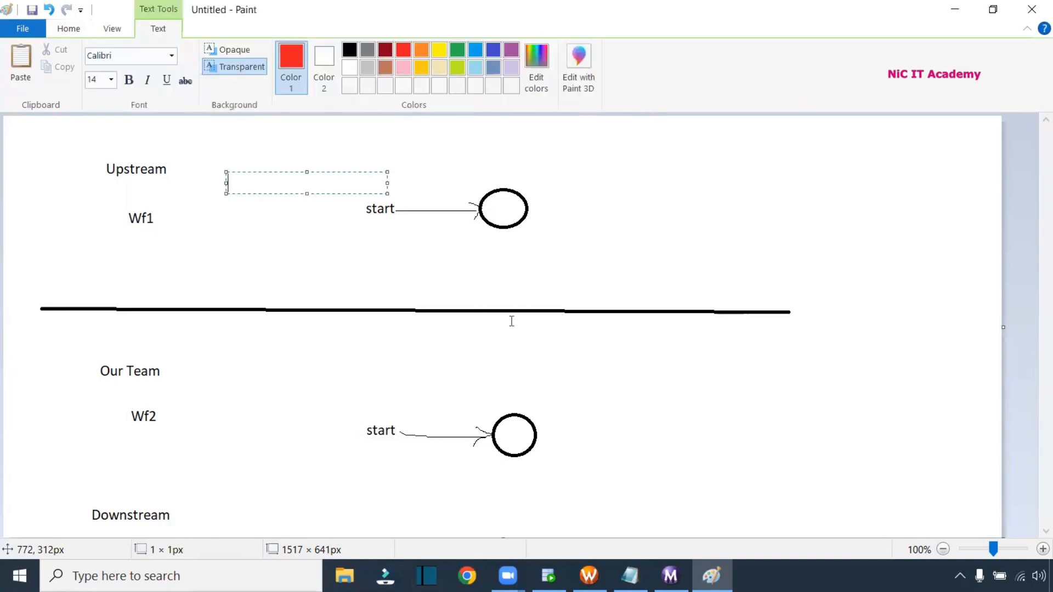
pyautogui.write('7:00 am')
pyautogui.click(223, 416)
pyautogui.click(224, 416)
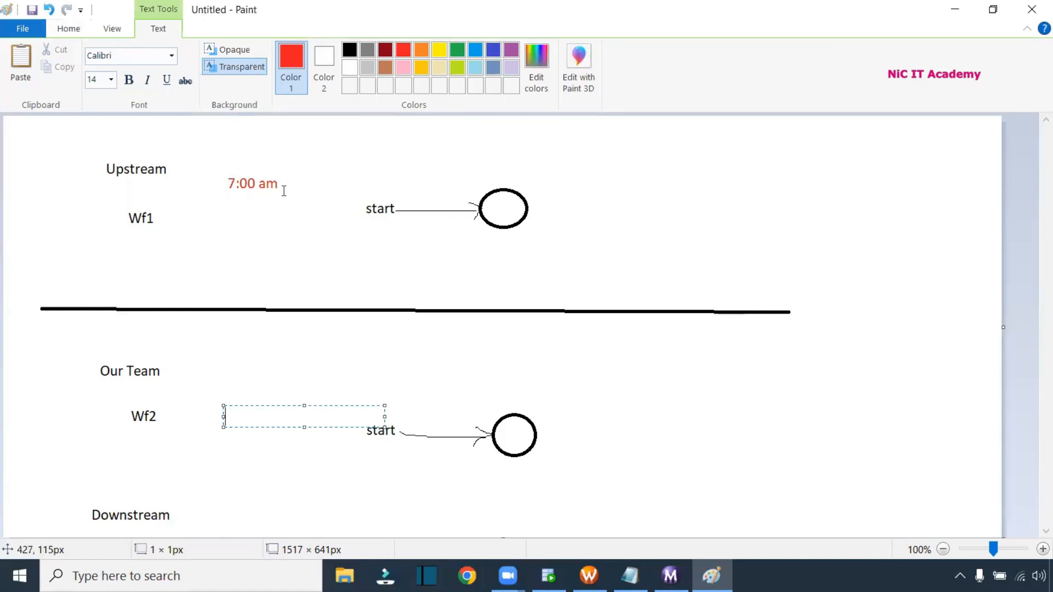
pyautogui.write('7:30 am')
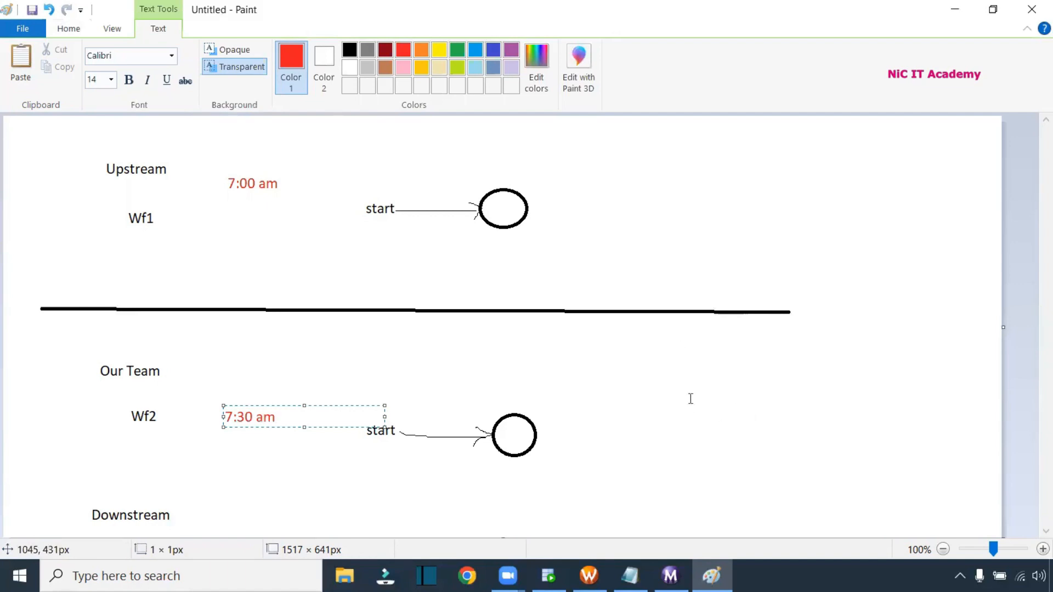
pyautogui.click(494, 225)
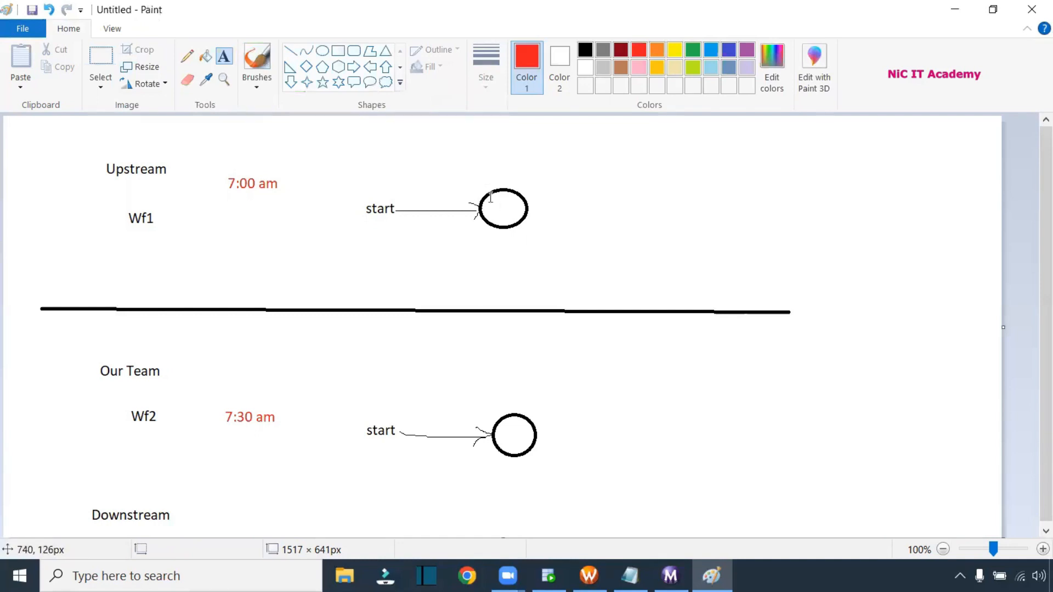
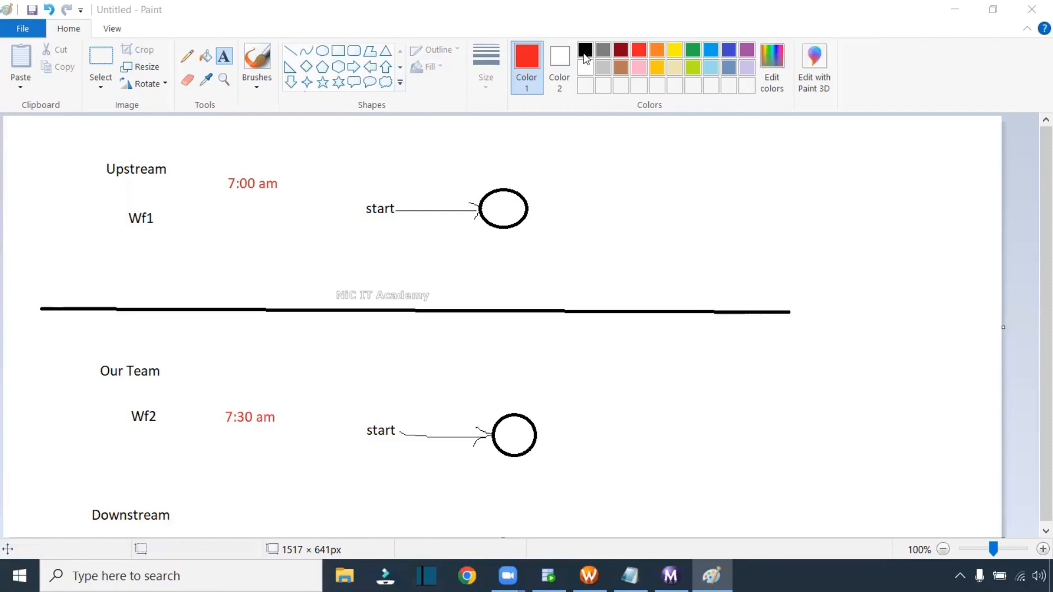
# - Draw a thin blue pencil arrow pointing right from beside the Wf1 circle
pyautogui.click(187, 57)
pyautogui.click(486, 63)
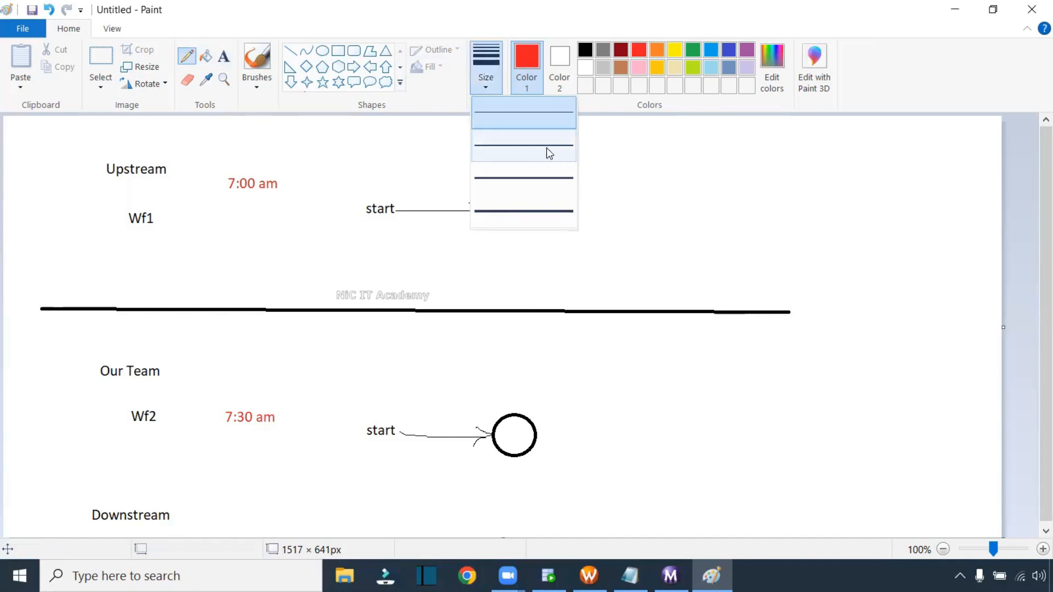
pyautogui.click(546, 147)
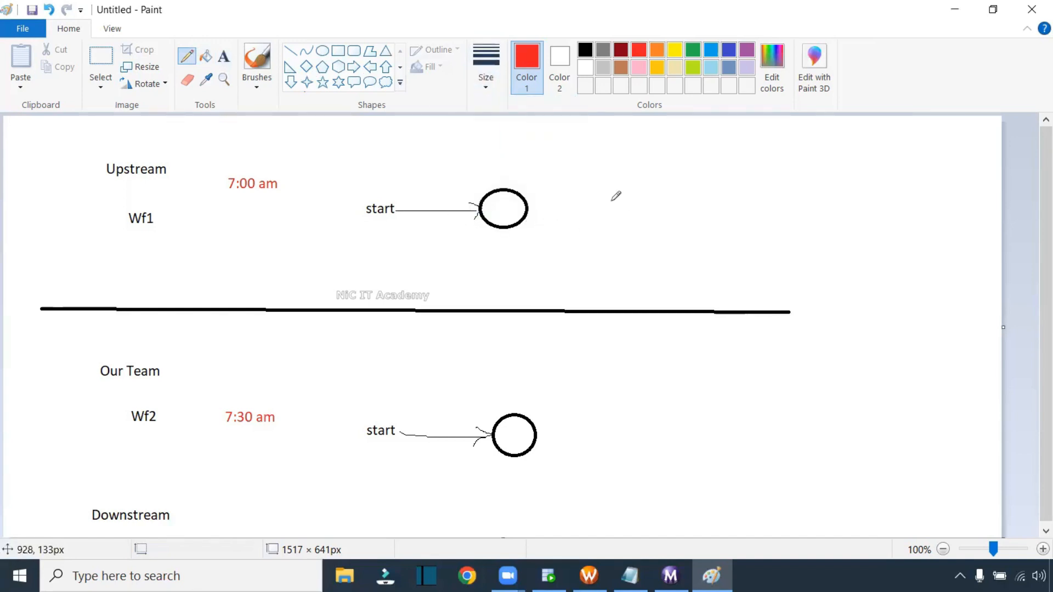
pyautogui.click(710, 49)
pyautogui.moveTo(595, 192); pyautogui.dragTo(831, 228)
pyautogui.moveTo(831, 228); pyautogui.dragTo(813, 240)
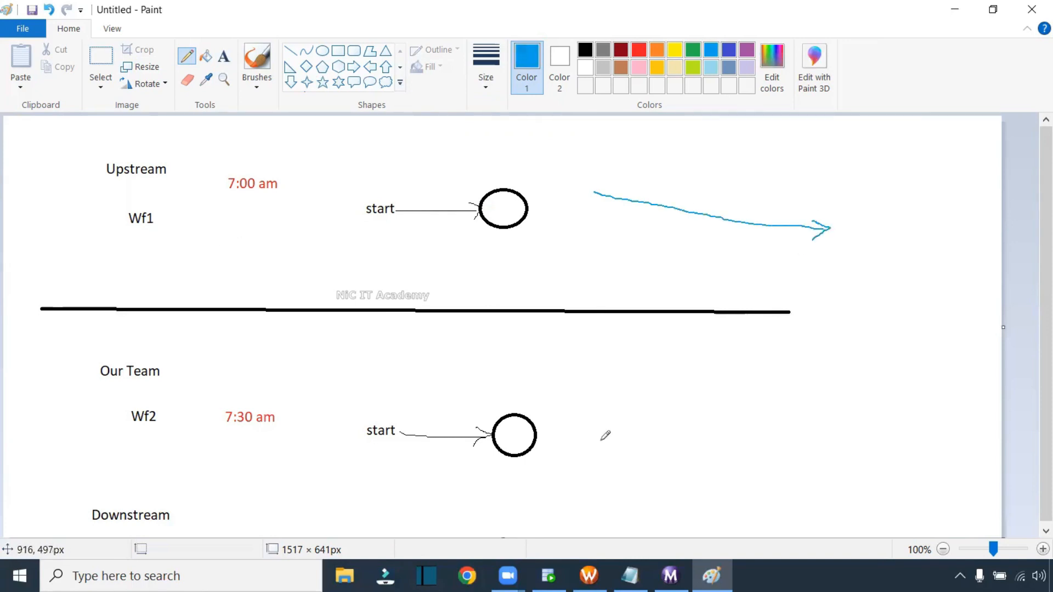
# - Label the arrow's tip with grey text 'Touch.txt'
pyautogui.click(224, 57)
pyautogui.click(600, 51)
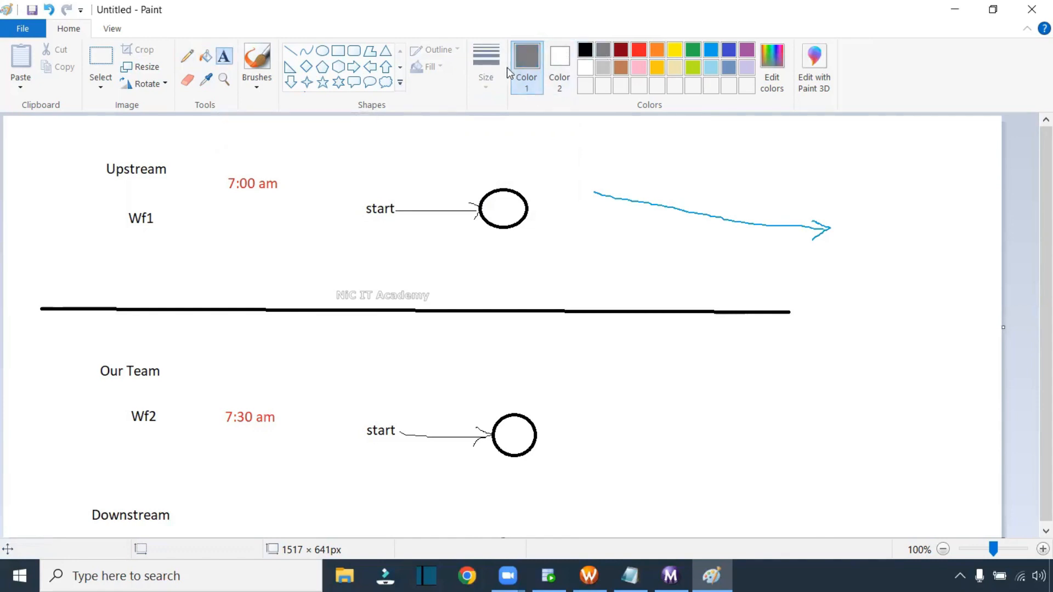
pyautogui.click(864, 253)
pyautogui.write('Touch.txt')
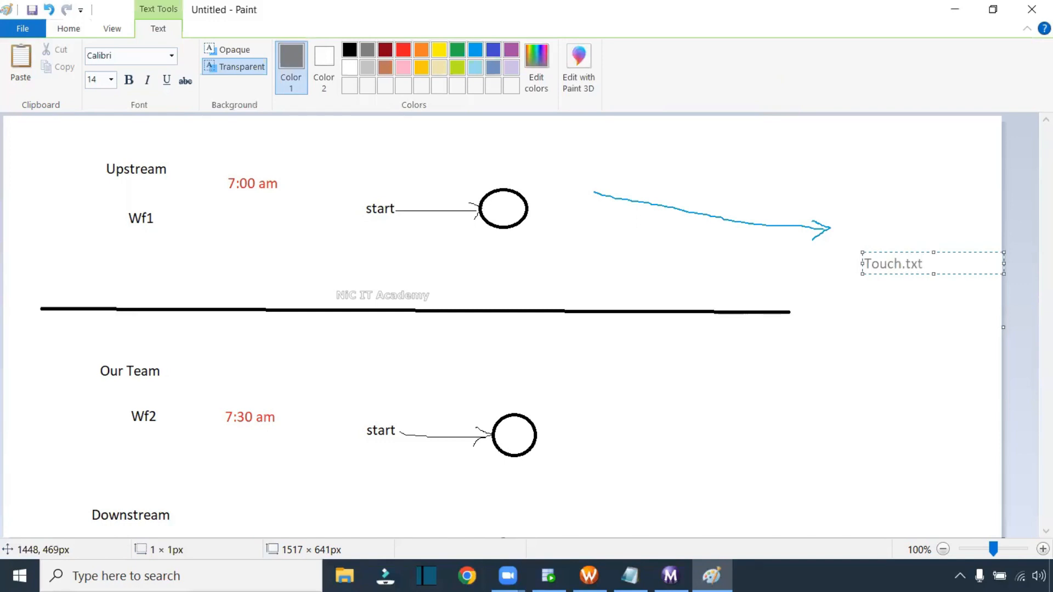
pyautogui.click(905, 317)
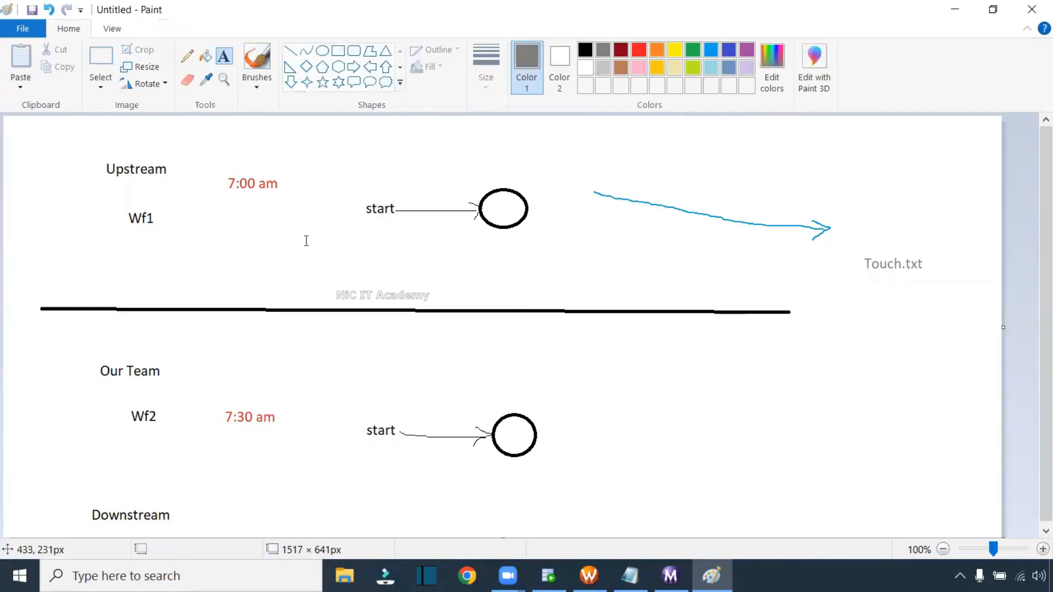
pyautogui.click(354, 52)
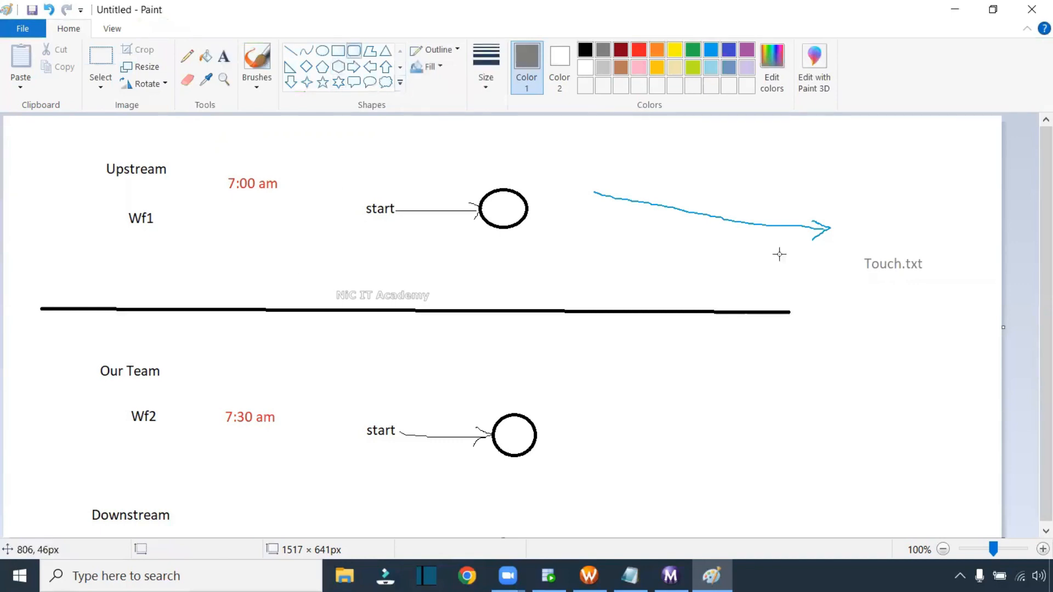
# - Box Touch.txt in a rounded rectangle and draw a green pencil line down to Wf2's start arrow
pyautogui.moveTo(851, 237); pyautogui.dragTo(934, 301)
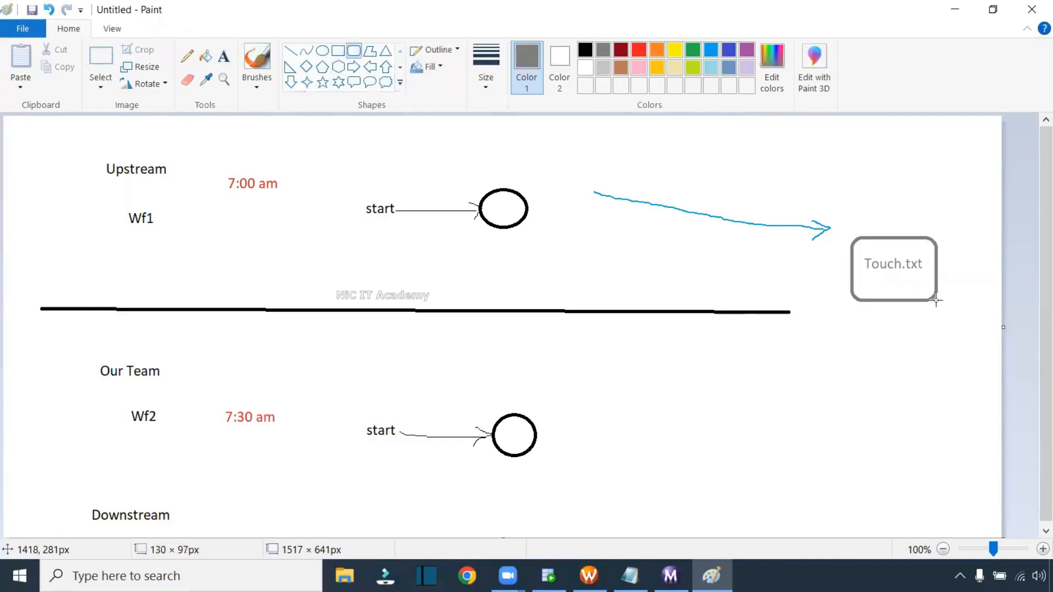
pyautogui.click(924, 324)
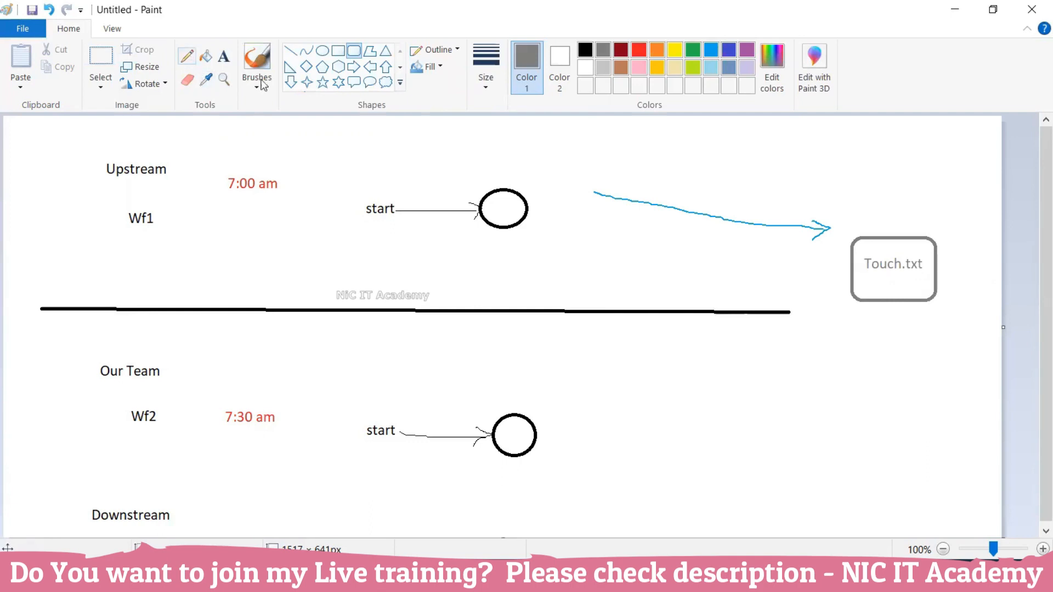
pyautogui.click(693, 52)
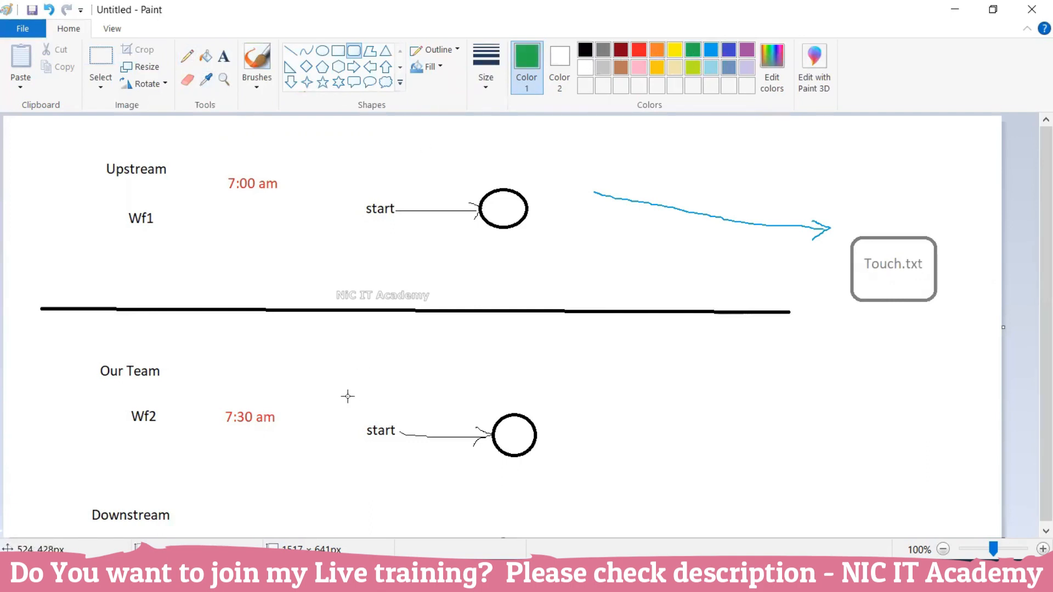
pyautogui.click(187, 57)
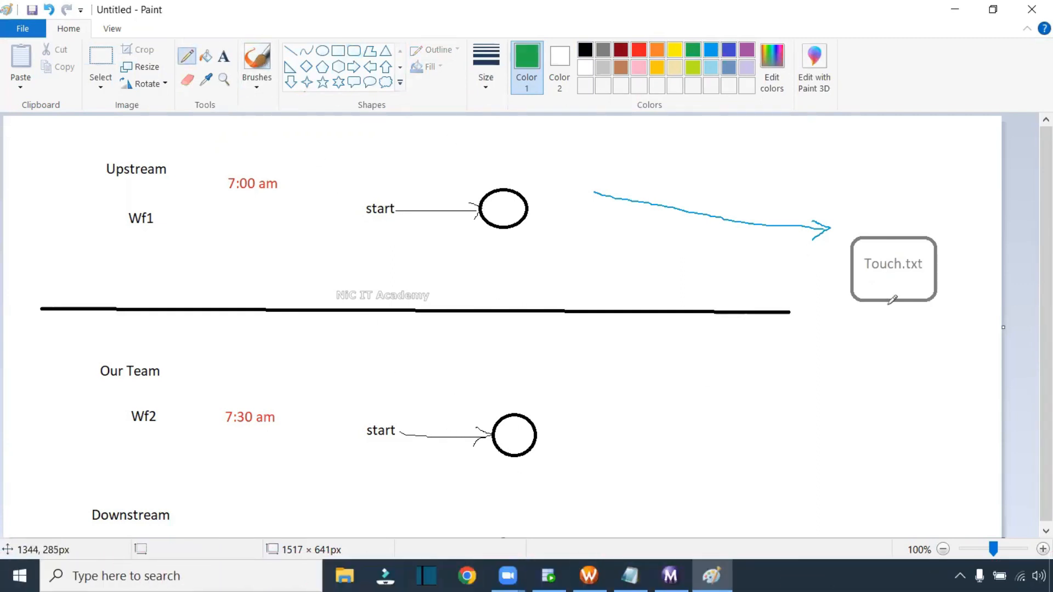
pyautogui.moveTo(892, 307)
pyautogui.mouseDown()
pyautogui.moveTo(875, 362)
pyautogui.moveTo(487, 380)
pyautogui.moveTo(442, 408)
pyautogui.moveTo(441, 425)
pyautogui.mouseUp()
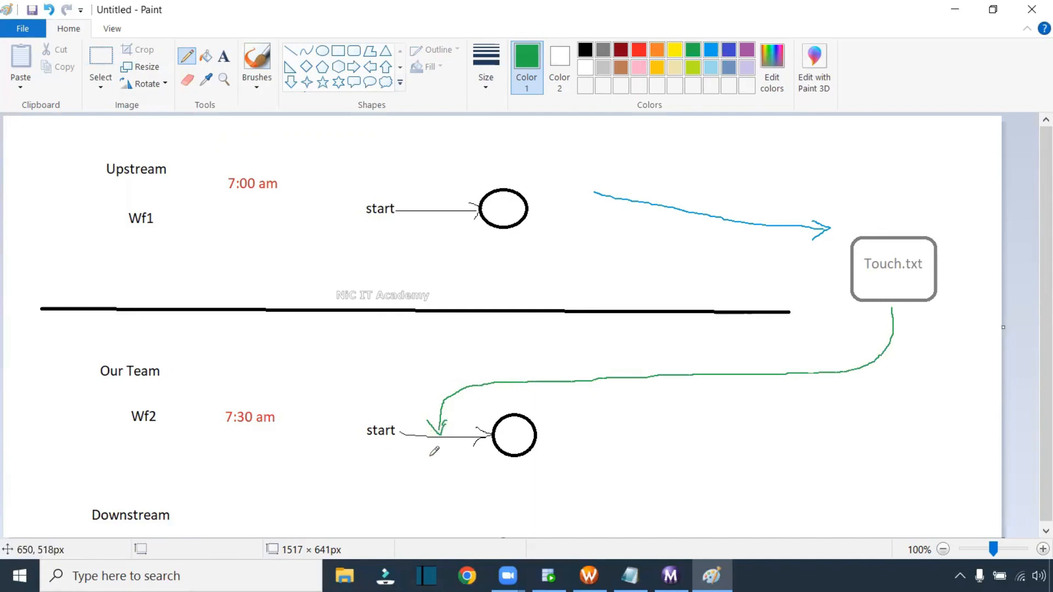
pyautogui.moveTo(429, 459)
pyautogui.mouseDown()
pyautogui.moveTo(438, 464)
pyautogui.moveTo(455, 445)
pyautogui.moveTo(447, 418)
pyautogui.moveTo(437, 433)
pyautogui.mouseUp()
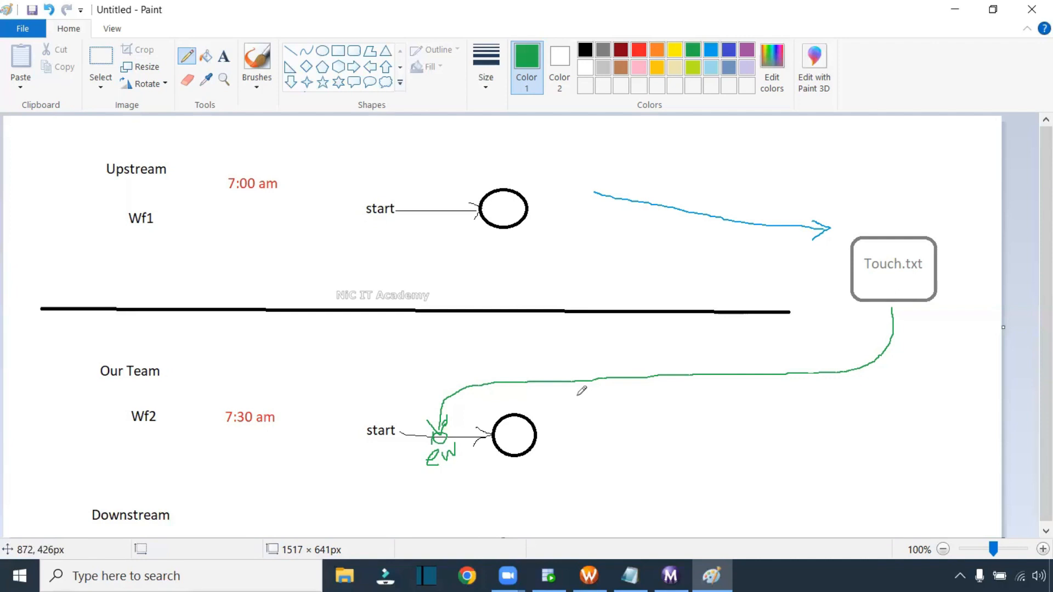
pyautogui.click(589, 576)
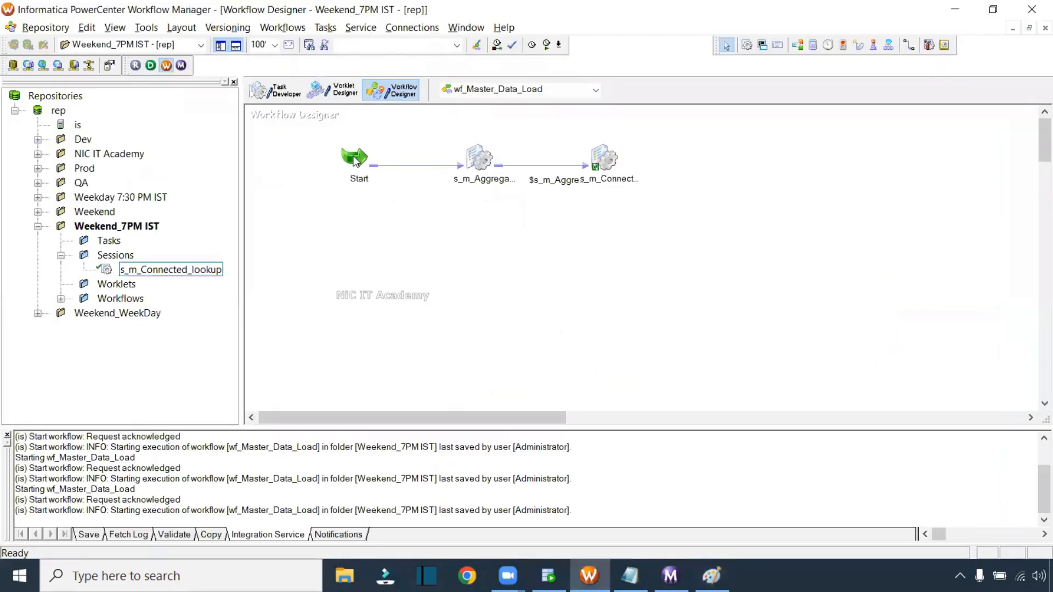
# - Open the wf_parameter workflow and shift its s_m_Parameter session left
pyautogui.moveTo(356, 159); pyautogui.dragTo(308, 167)
pyautogui.click(595, 90)
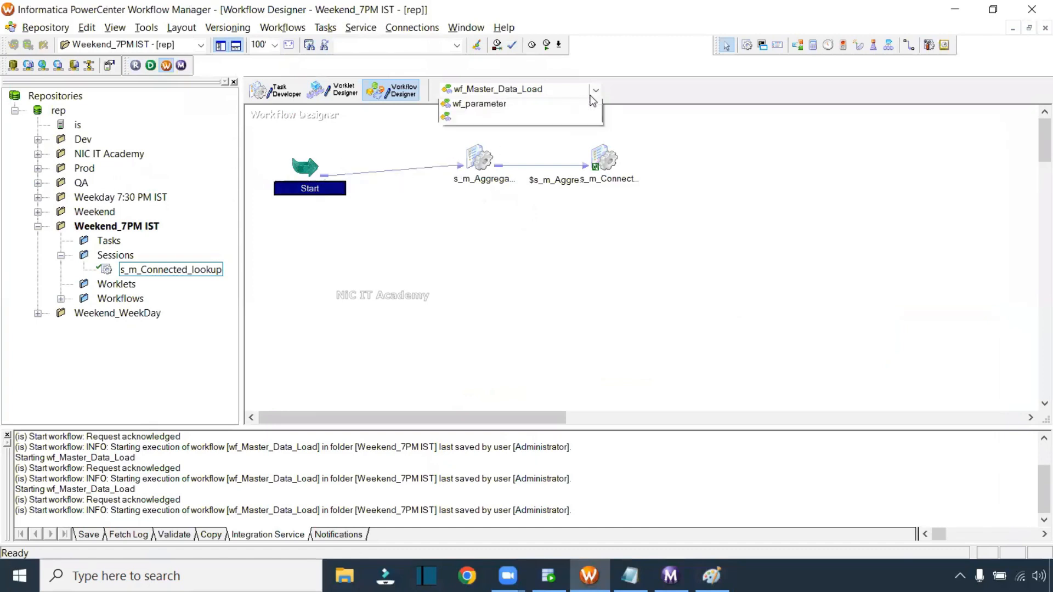
pyautogui.click(497, 105)
pyautogui.moveTo(586, 185); pyautogui.dragTo(550, 188)
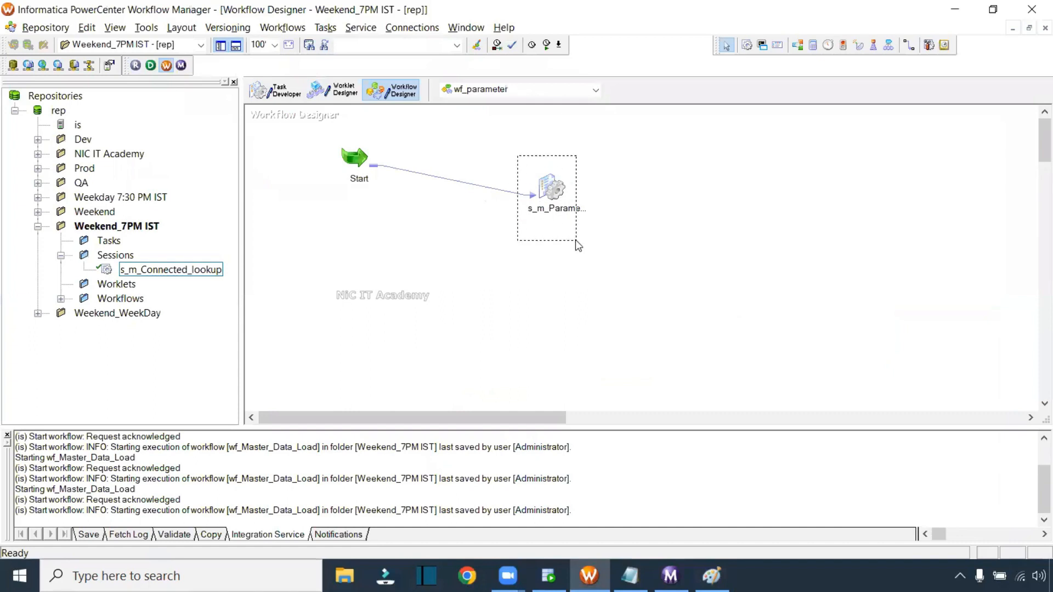
pyautogui.moveTo(576, 241); pyautogui.dragTo(575, 241)
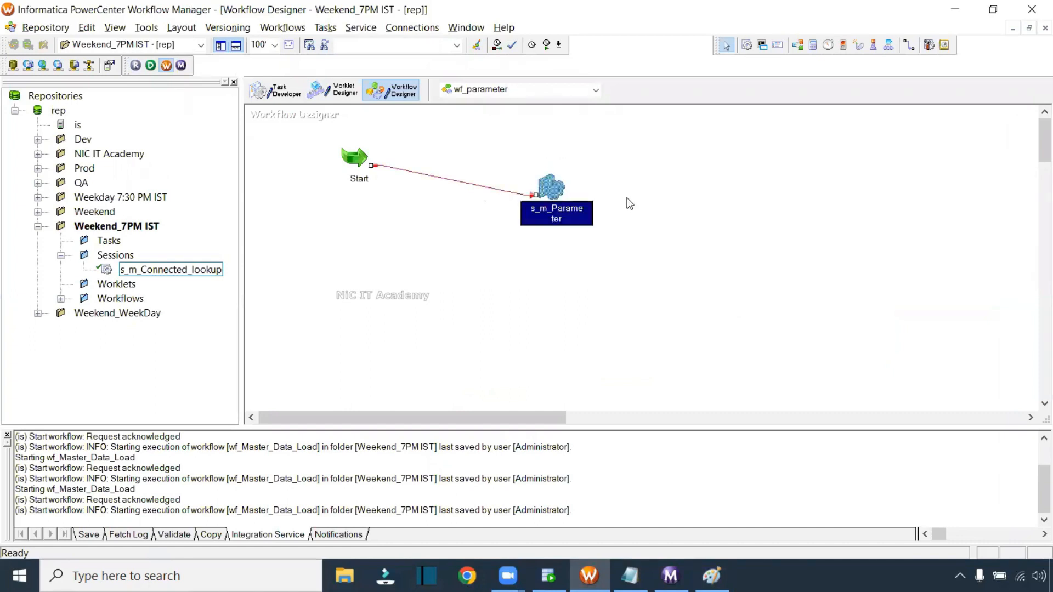
pyautogui.click(423, 237)
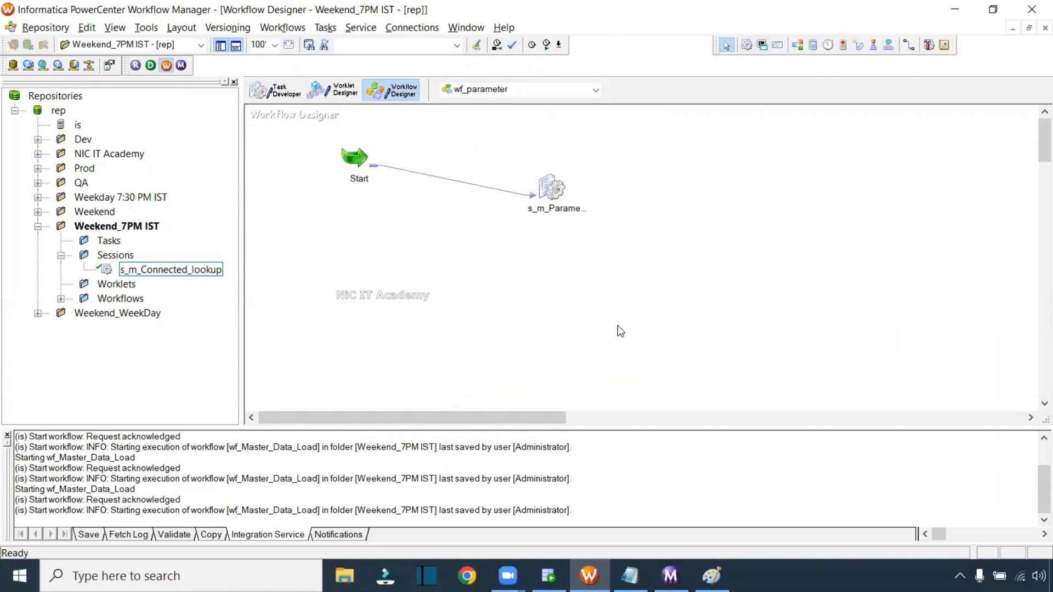
# - Add a new Command task to the right of the s_m_Parameter session
pyautogui.click(762, 46)
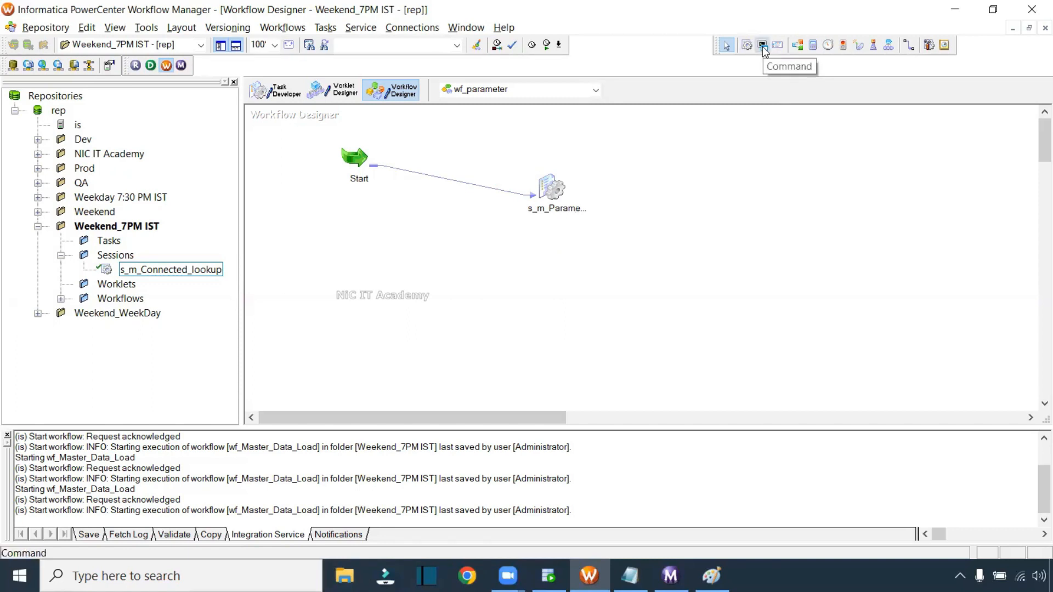
pyautogui.click(693, 190)
pyautogui.moveTo(722, 204); pyautogui.dragTo(698, 198)
pyautogui.moveTo(629, 576)
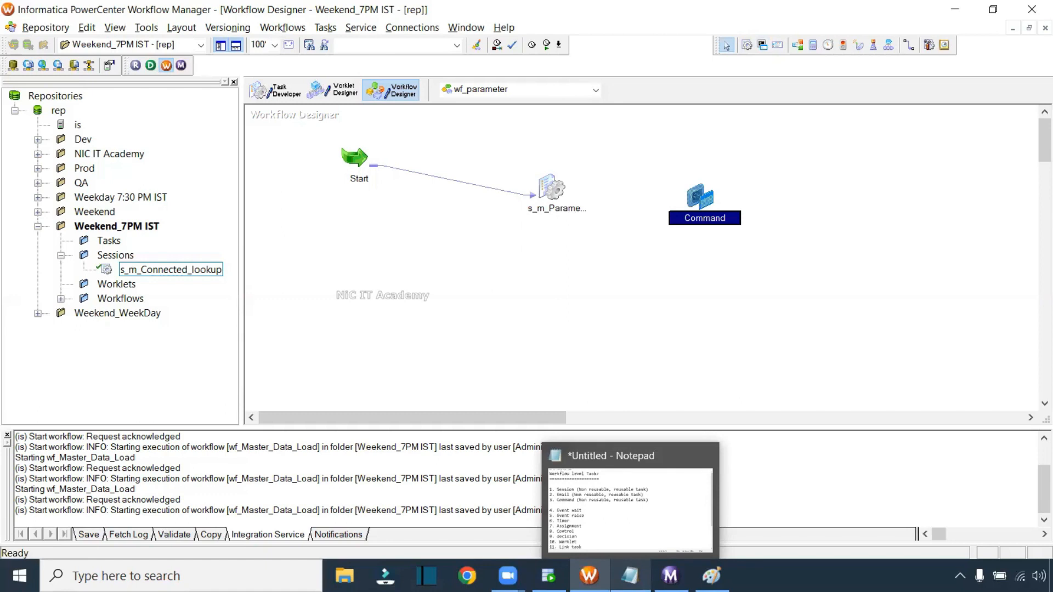
# - Link the s_m_Parameter session to the new Command task
pyautogui.click(909, 45)
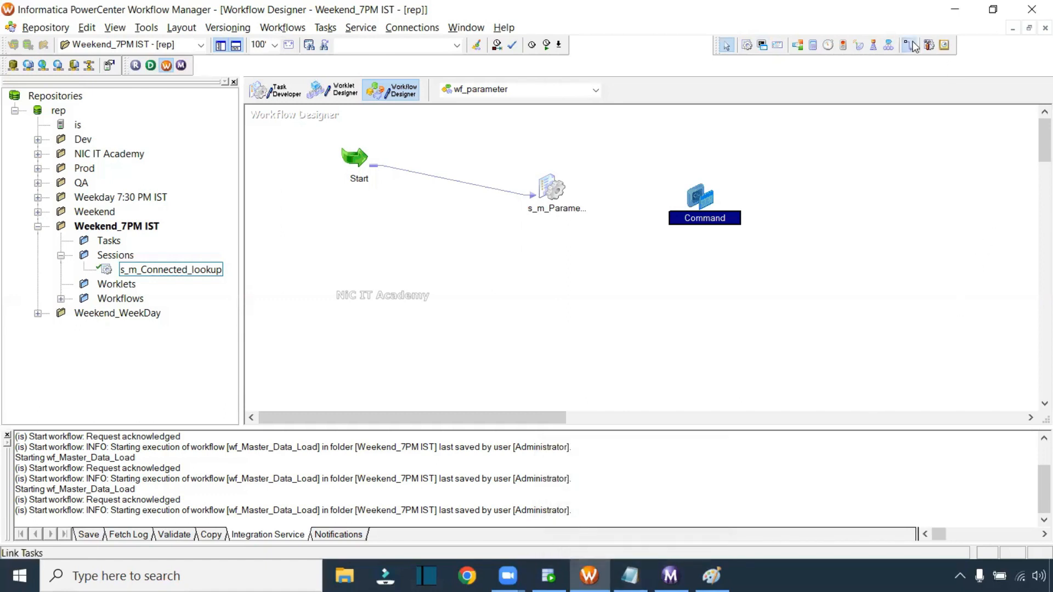
pyautogui.moveTo(549, 181); pyautogui.dragTo(701, 203)
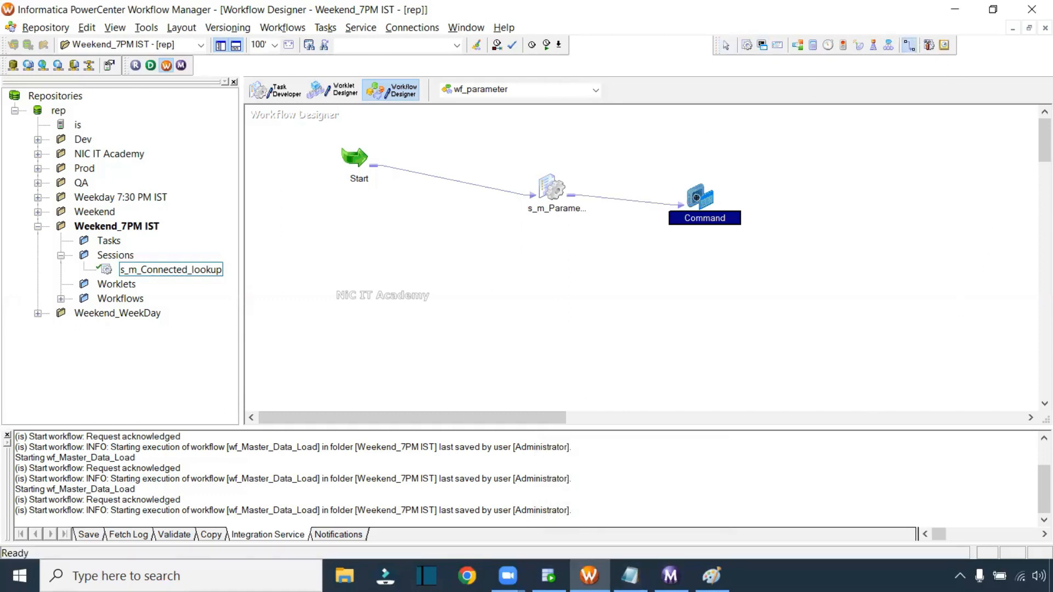
pyautogui.doubleClick(701, 200)
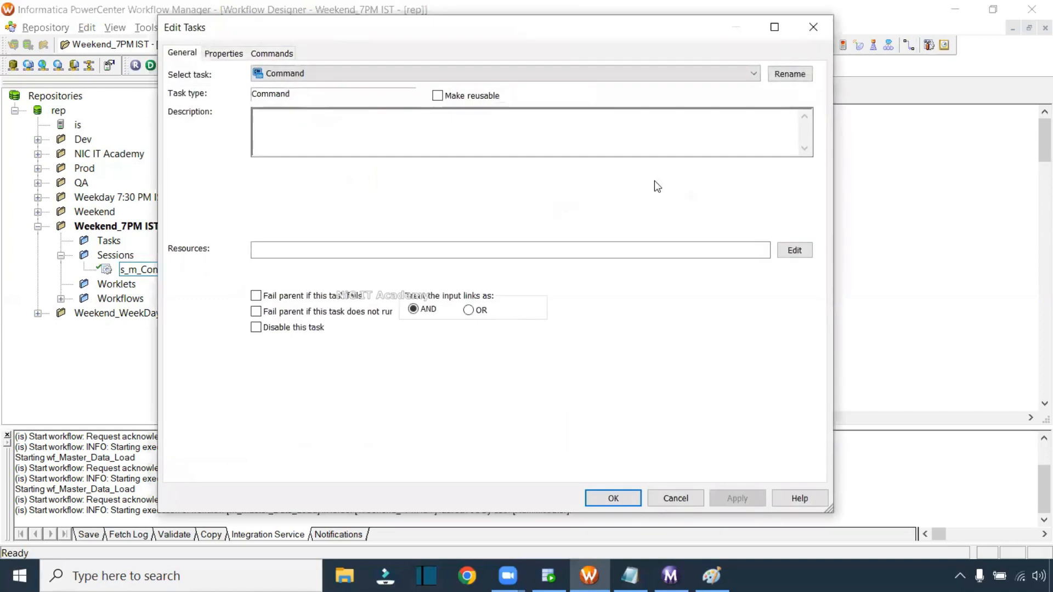
pyautogui.click(268, 50)
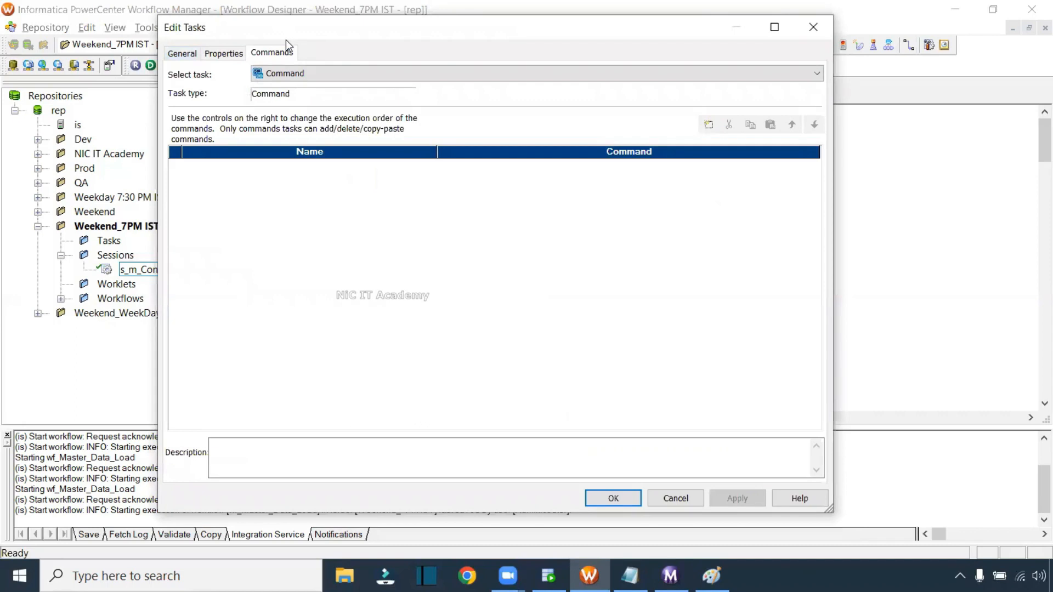
pyautogui.moveTo(279, 34); pyautogui.dragTo(288, 58)
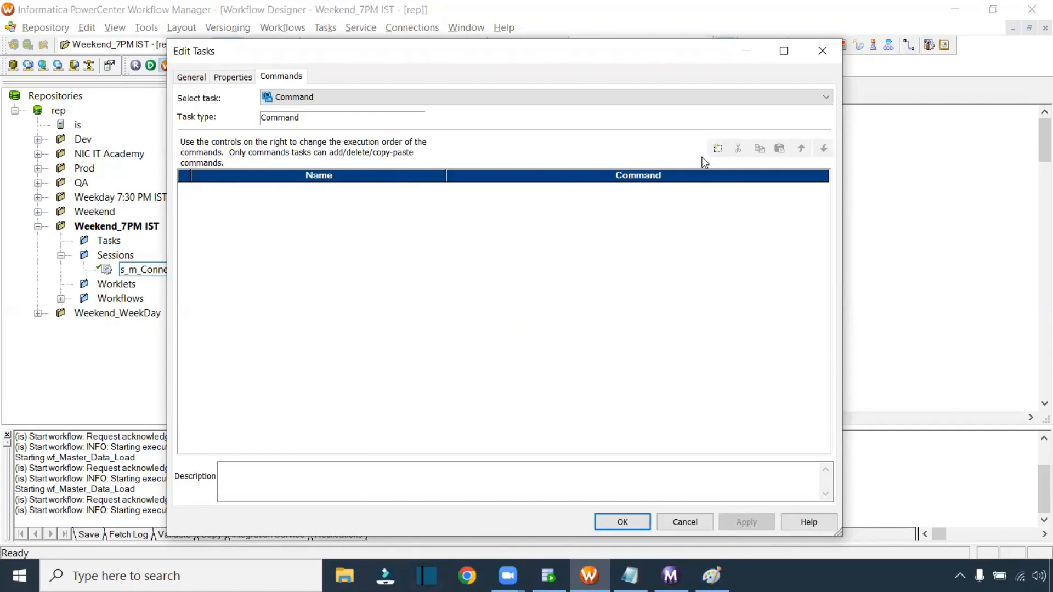
pyautogui.click(820, 50)
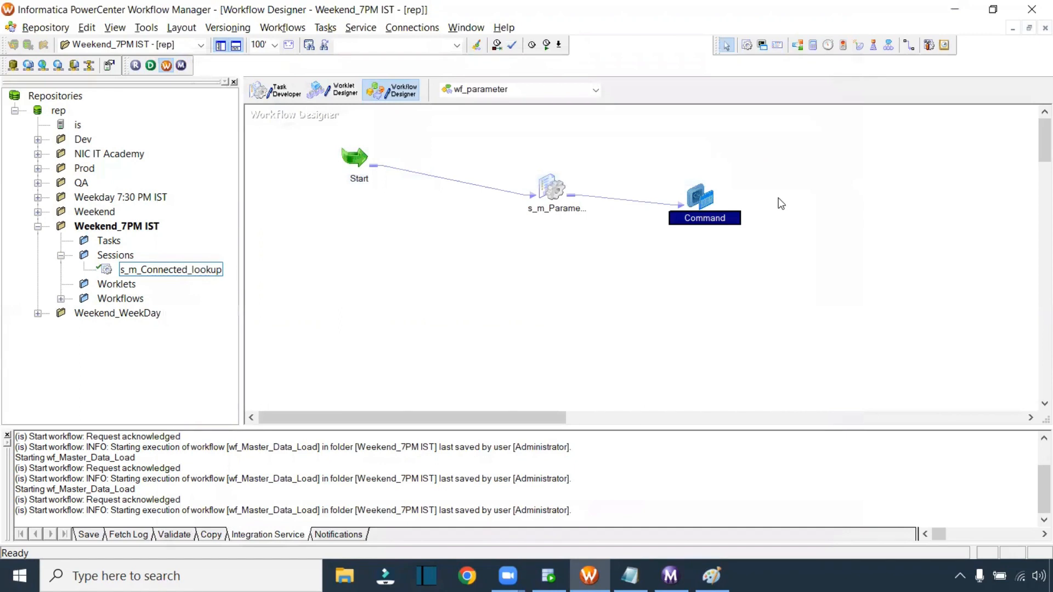
# - Add a Command1 entry on the Command task's Commands tab and open its command editor
pyautogui.doubleClick(706, 197)
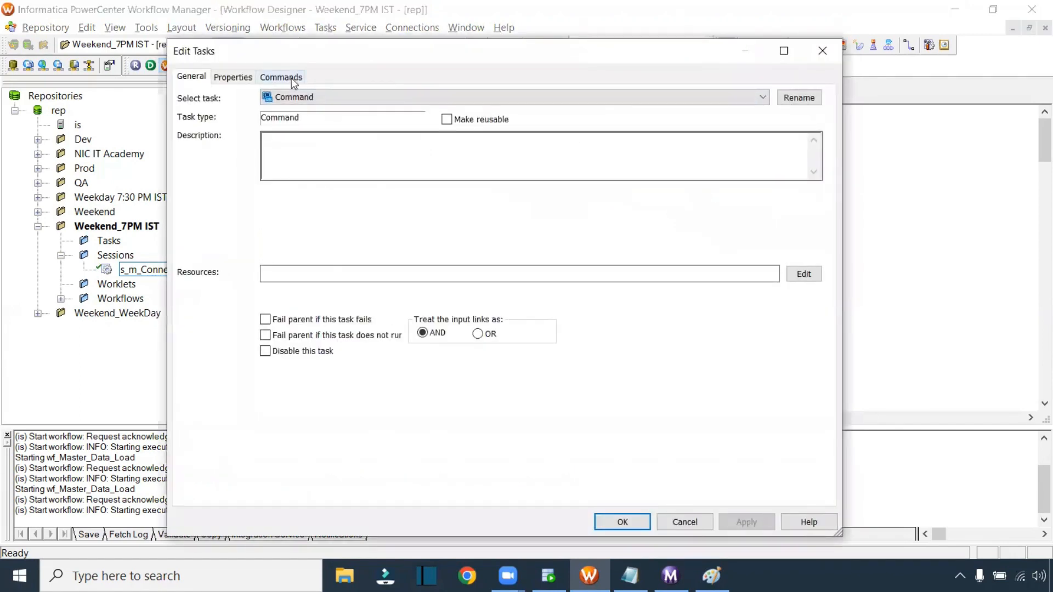
pyautogui.click(291, 78)
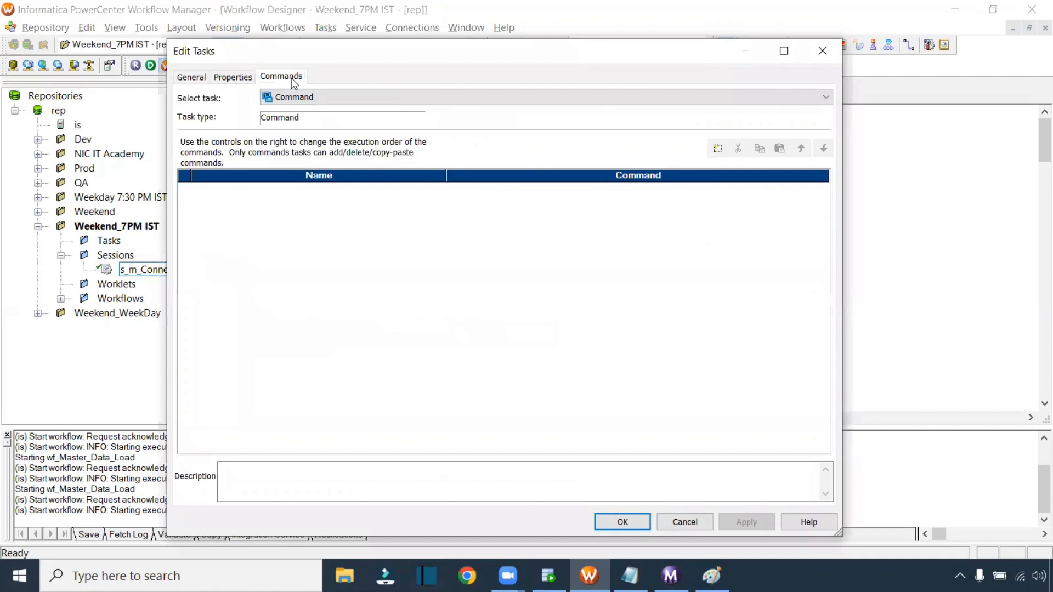
pyautogui.click(718, 149)
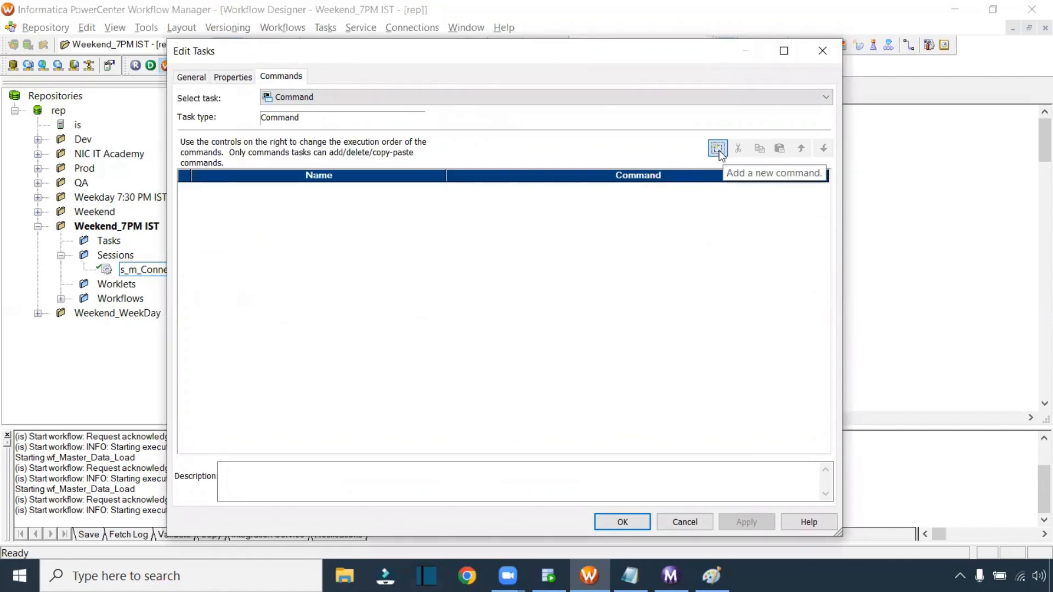
pyautogui.click(584, 188)
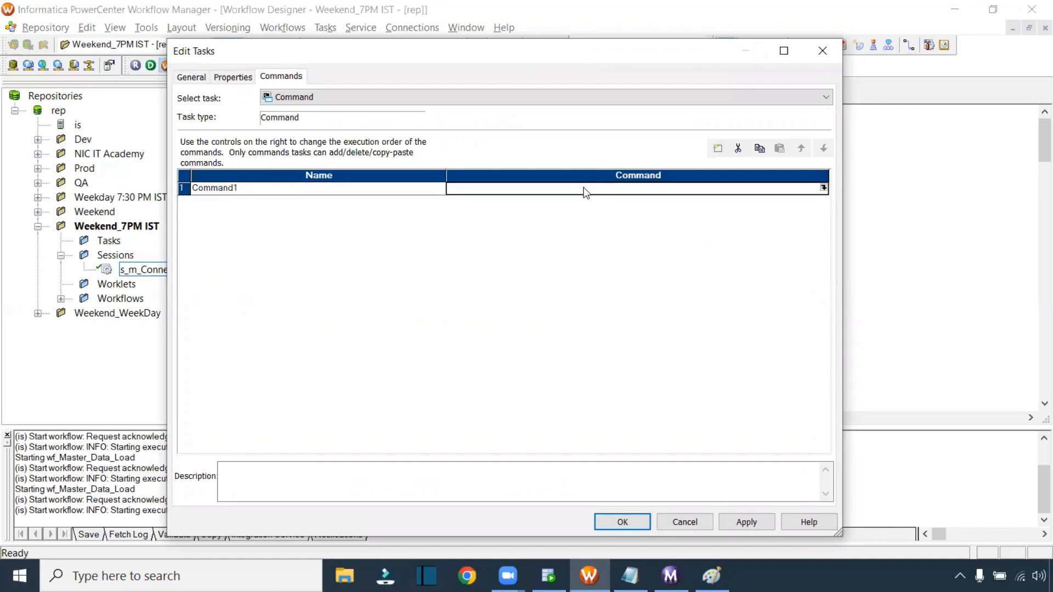
pyautogui.click(823, 188)
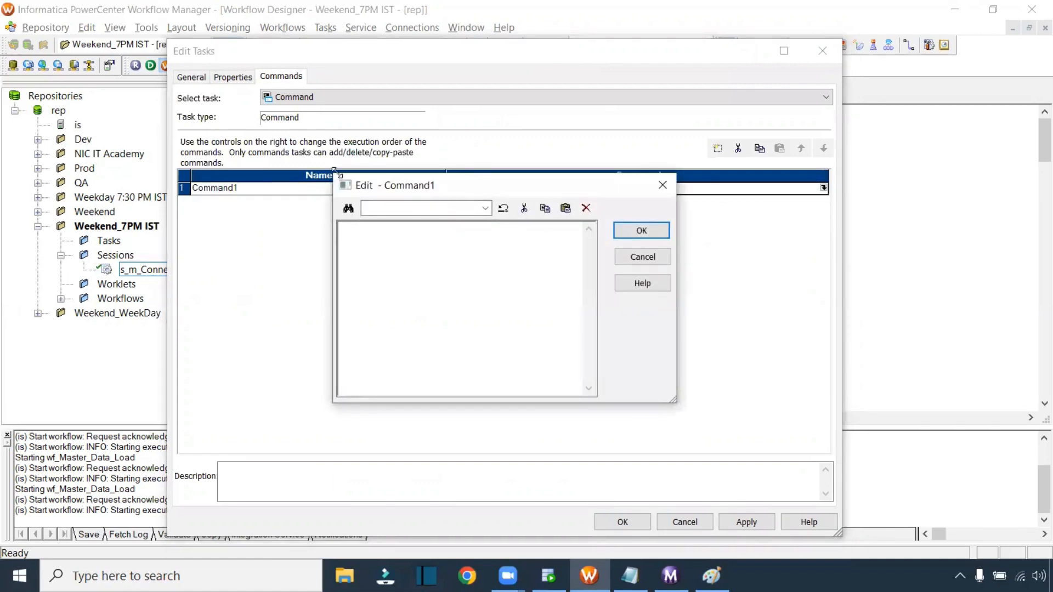
pyautogui.moveTo(334, 172); pyautogui.dragTo(245, 125)
pyautogui.click(360, 570)
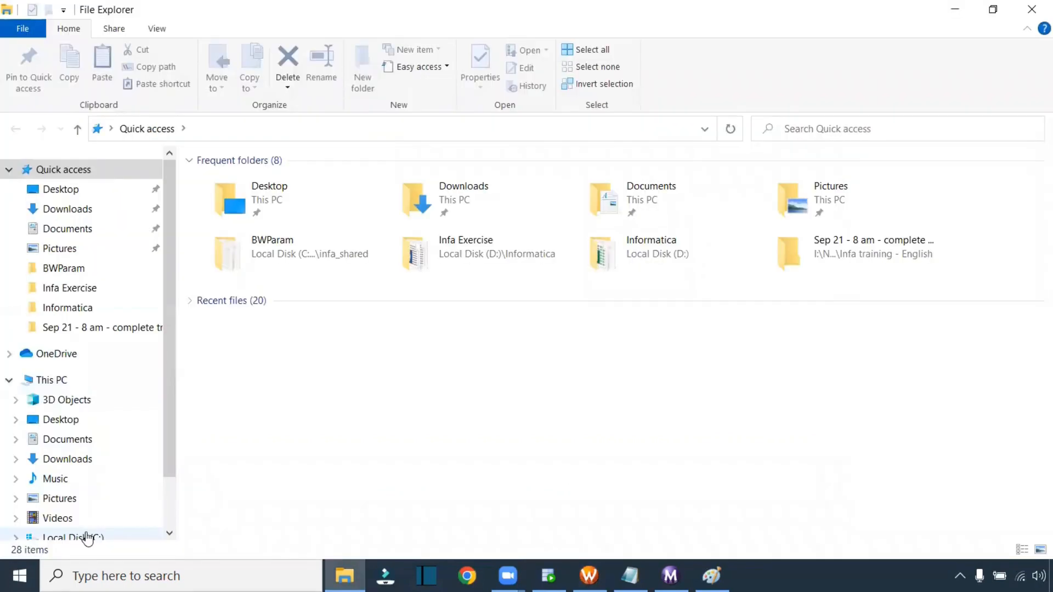
# - Browse to C:\Informatica in File Explorer to grab its path, then return to the command editor
pyautogui.click(82, 536)
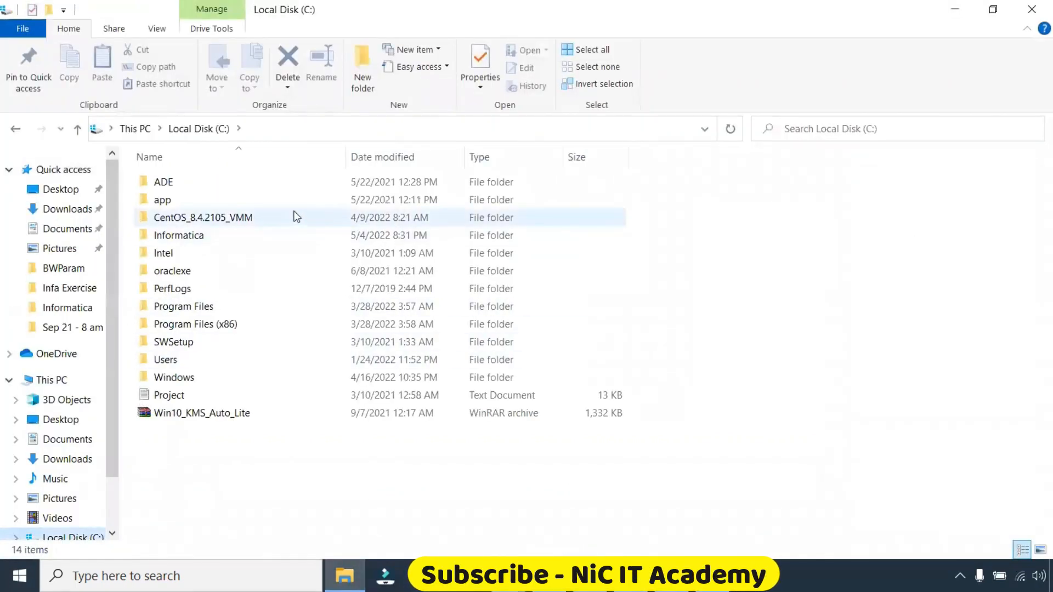
pyautogui.doubleClick(211, 235)
pyautogui.click(336, 130)
pyautogui.hotkey('ctrl', 'c')
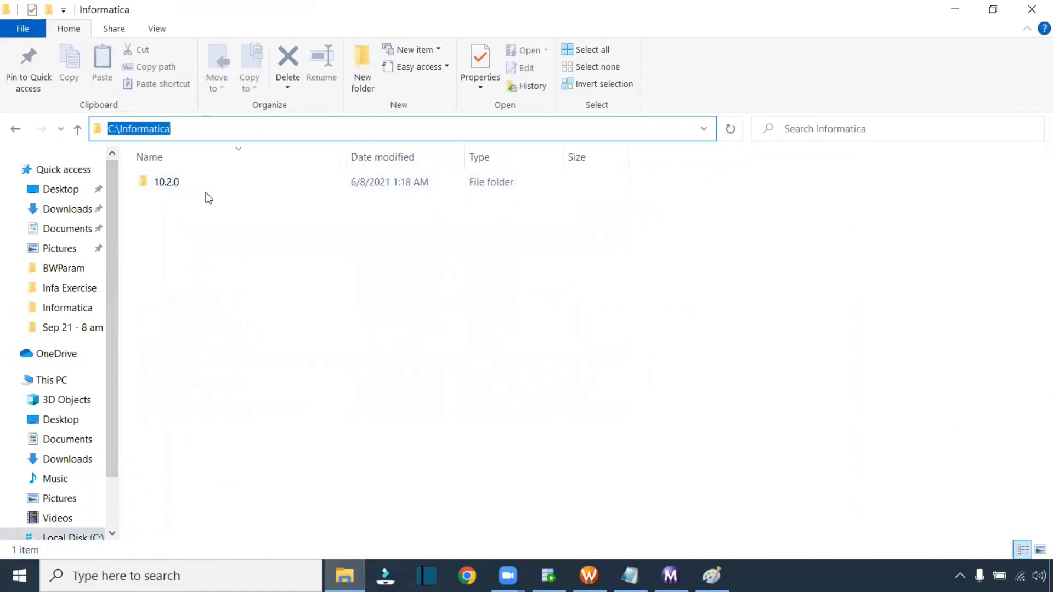
pyautogui.click(192, 216)
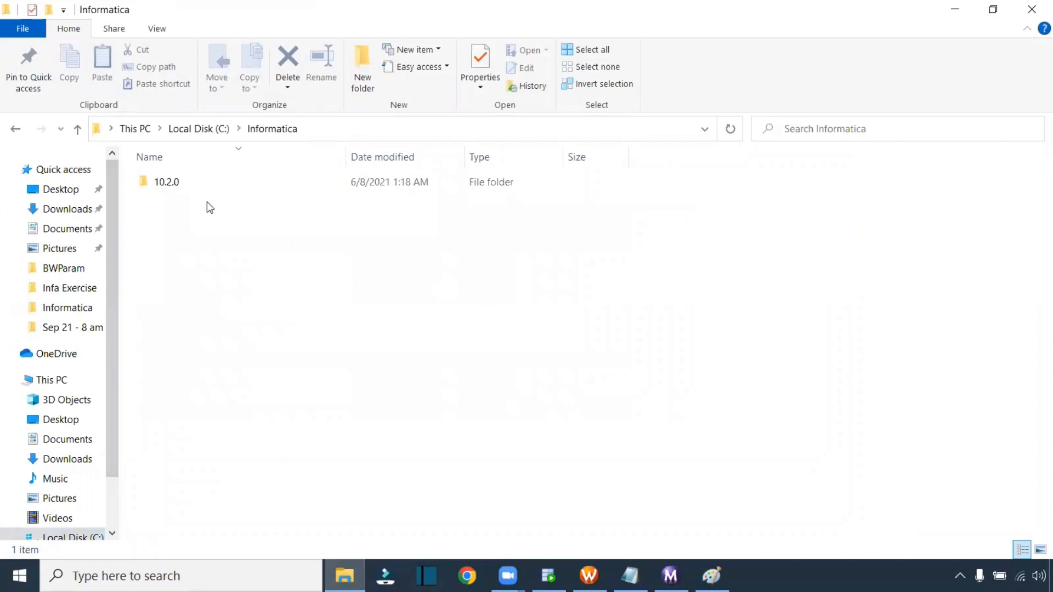
pyautogui.moveTo(588, 576)
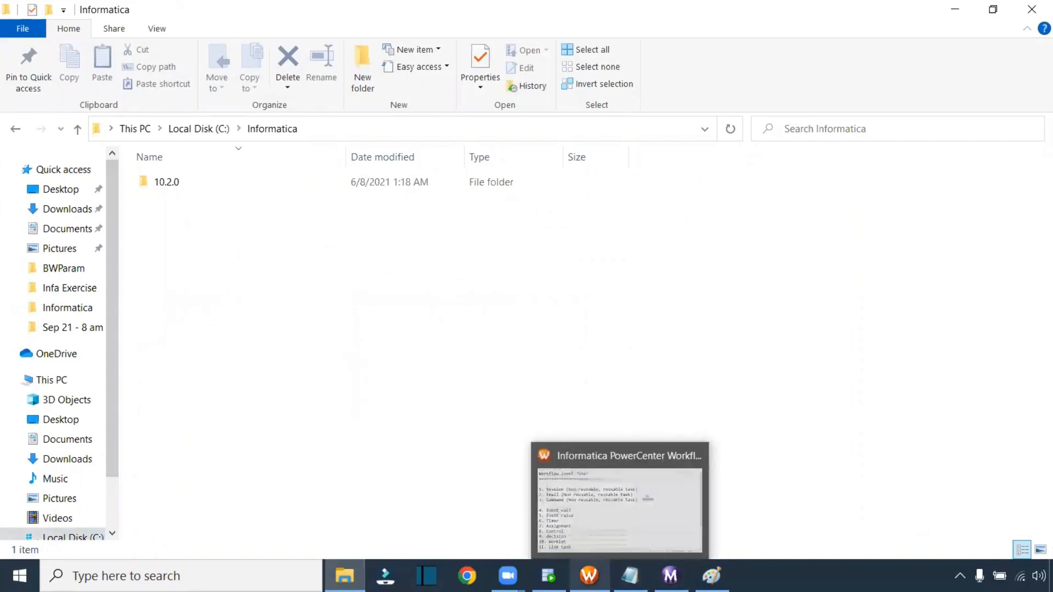
pyautogui.click(584, 545)
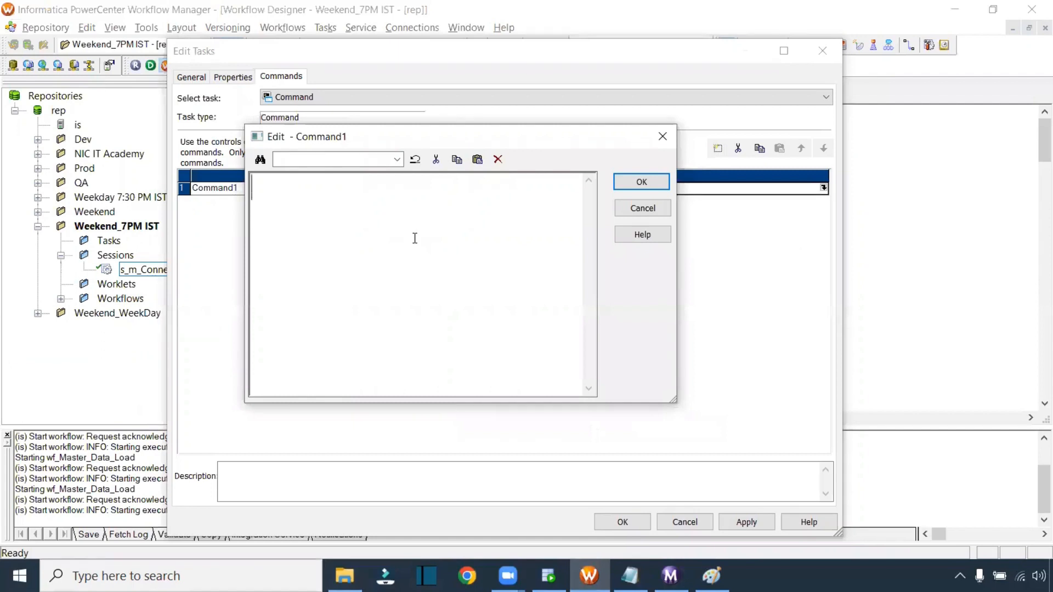
# - Enter the command echo >C:\Informatica\touch.txt in Command1's editor
pyautogui.write('echo ')
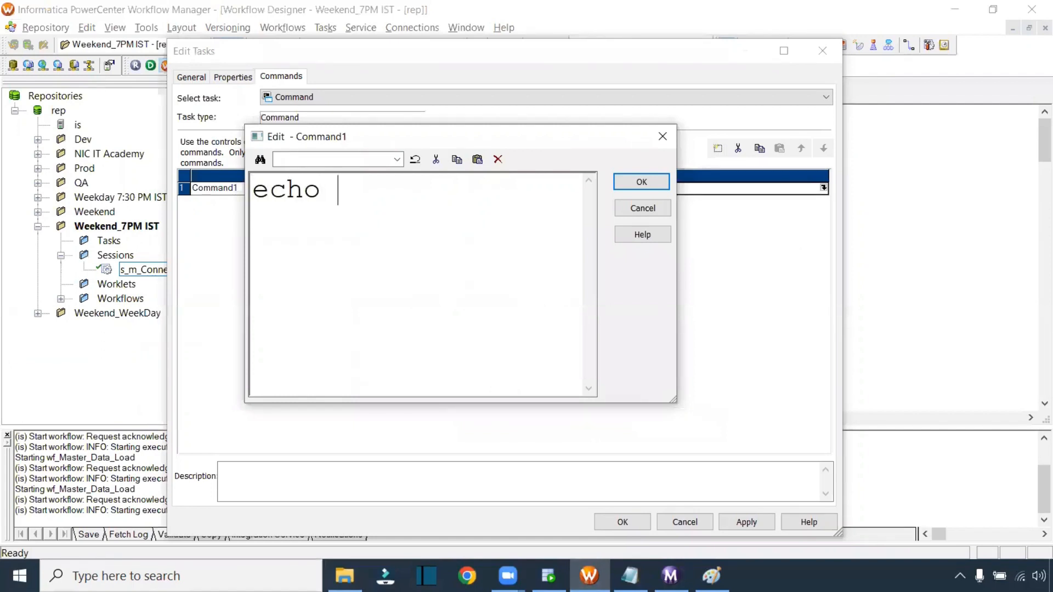
pyautogui.write('?')
pyautogui.press('BackSpace')
pyautogui.write('>')
pyautogui.hotkey('ctrl', 'v')
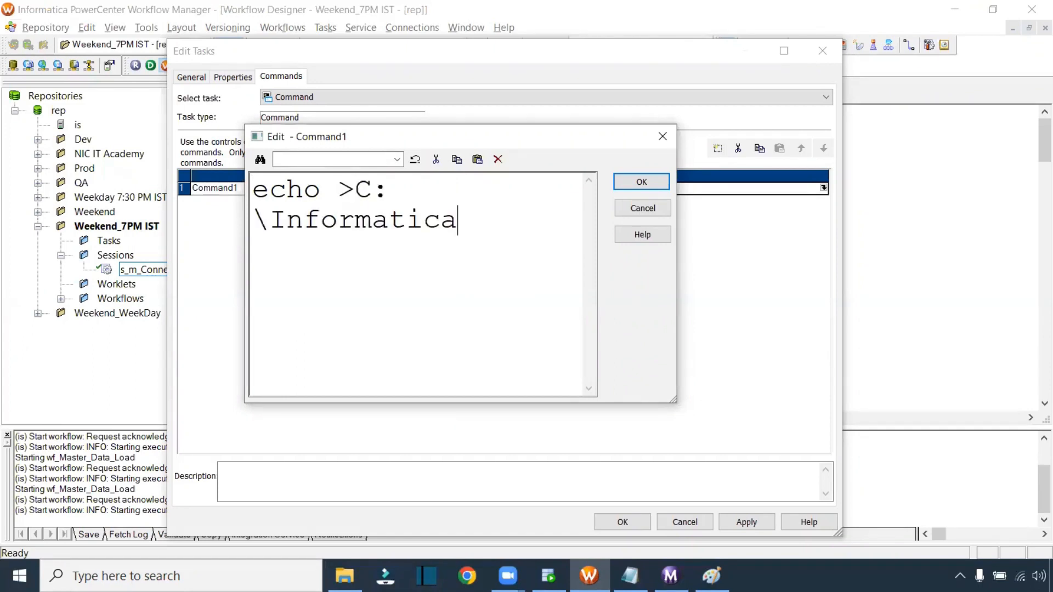
pyautogui.write('ouch.txt')
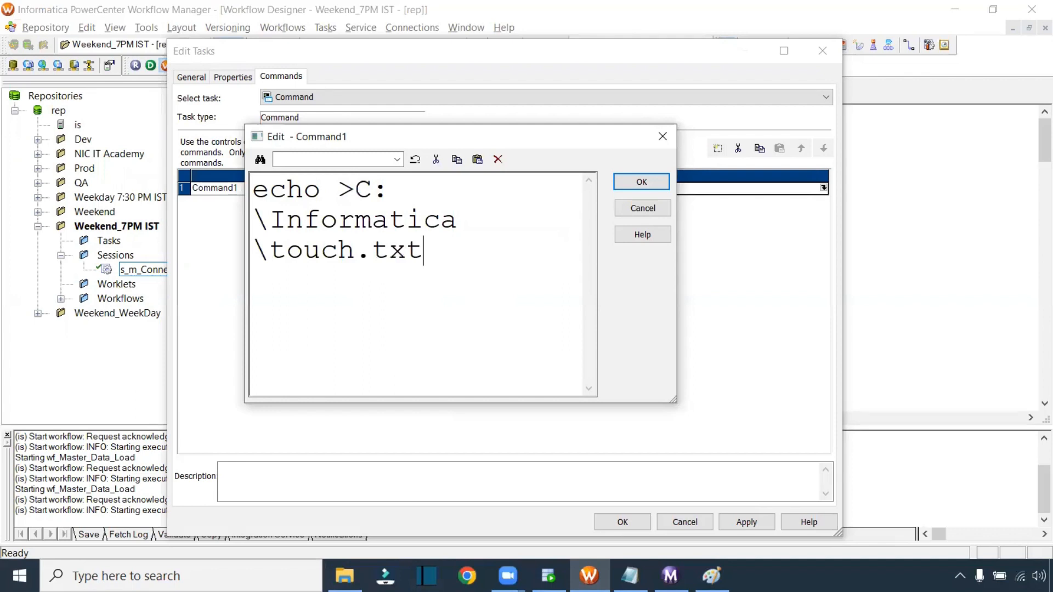
pyautogui.moveTo(339, 189); pyautogui.dragTo(423, 258)
pyautogui.click(466, 254)
# - Delete the stray second command line, then confirm and apply the command to the task
pyautogui.press('Return')
pyautogui.write('touc')
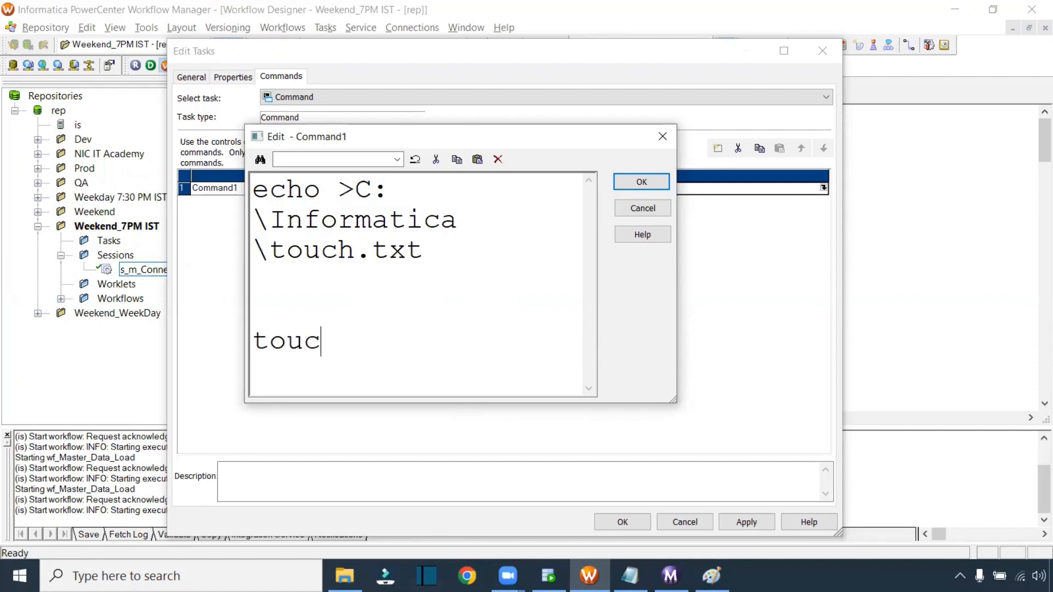
pyautogui.write('h tocuh.t')
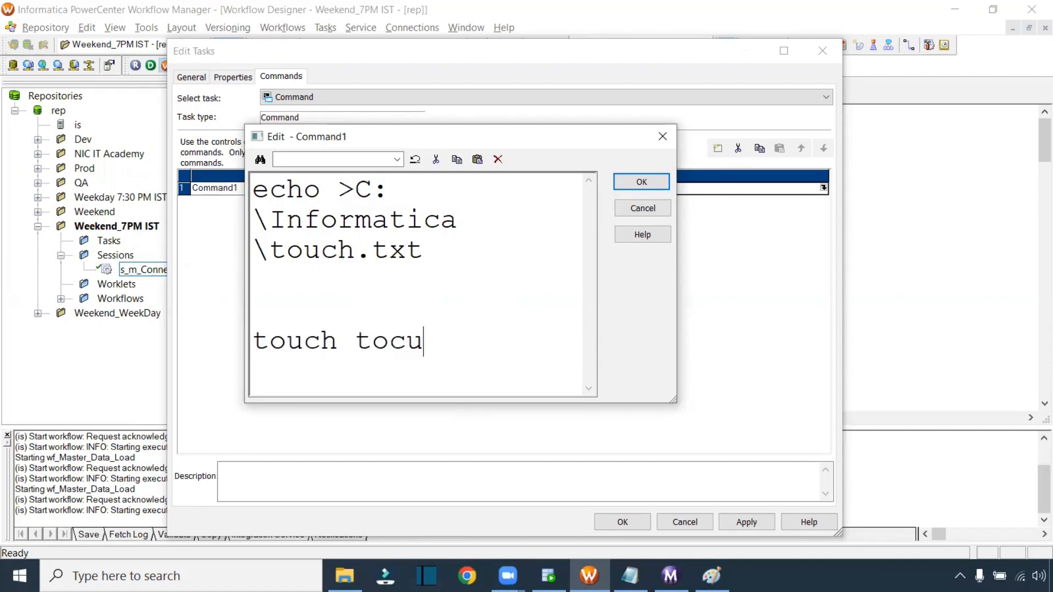
pyautogui.write('ch.txt')
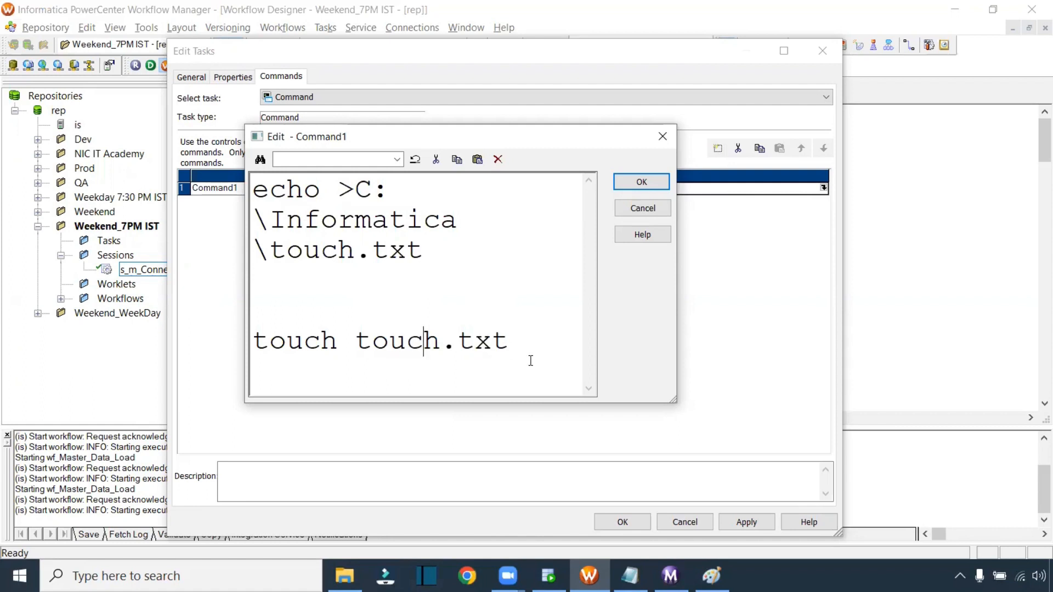
pyautogui.moveTo(515, 348); pyautogui.dragTo(254, 351)
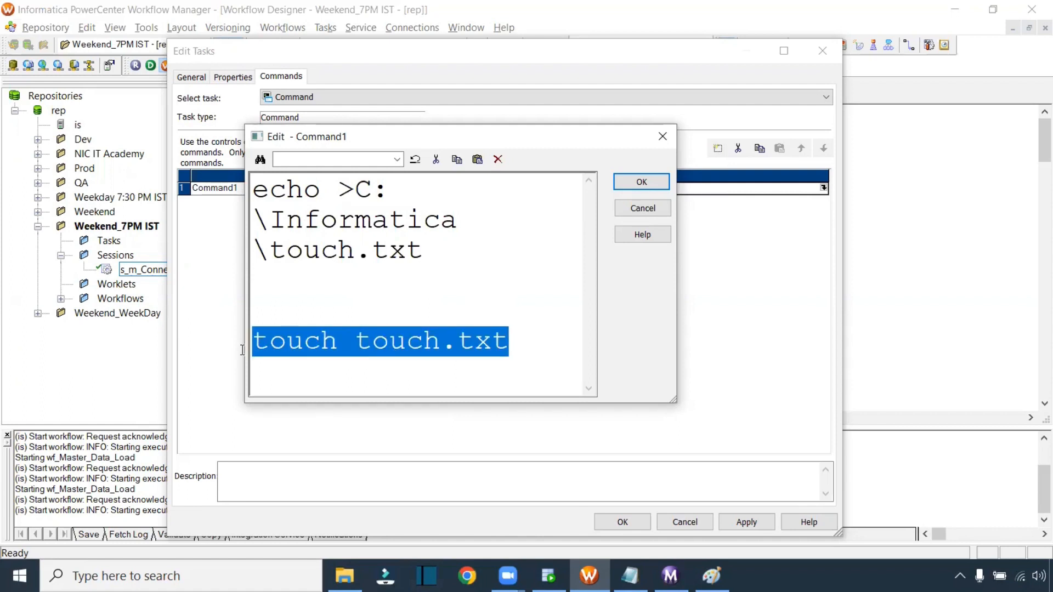
pyautogui.click(421, 351)
pyautogui.moveTo(439, 344); pyautogui.dragTo(358, 341)
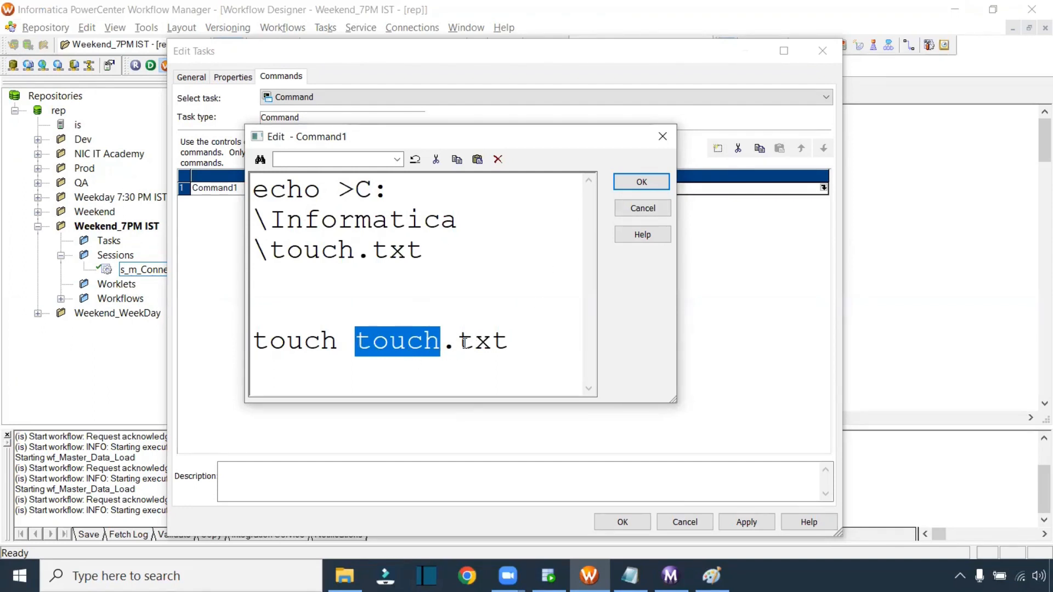
pyautogui.moveTo(488, 341); pyautogui.dragTo(260, 310)
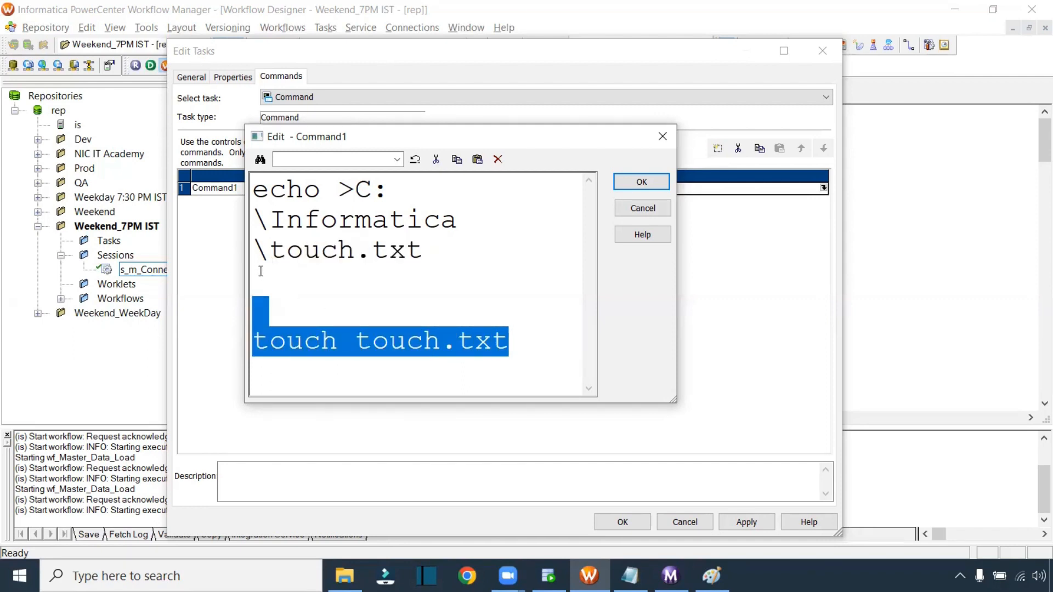
pyautogui.press('BackSpace')
pyautogui.press('BackSpace')
pyautogui.press('BackSpace')
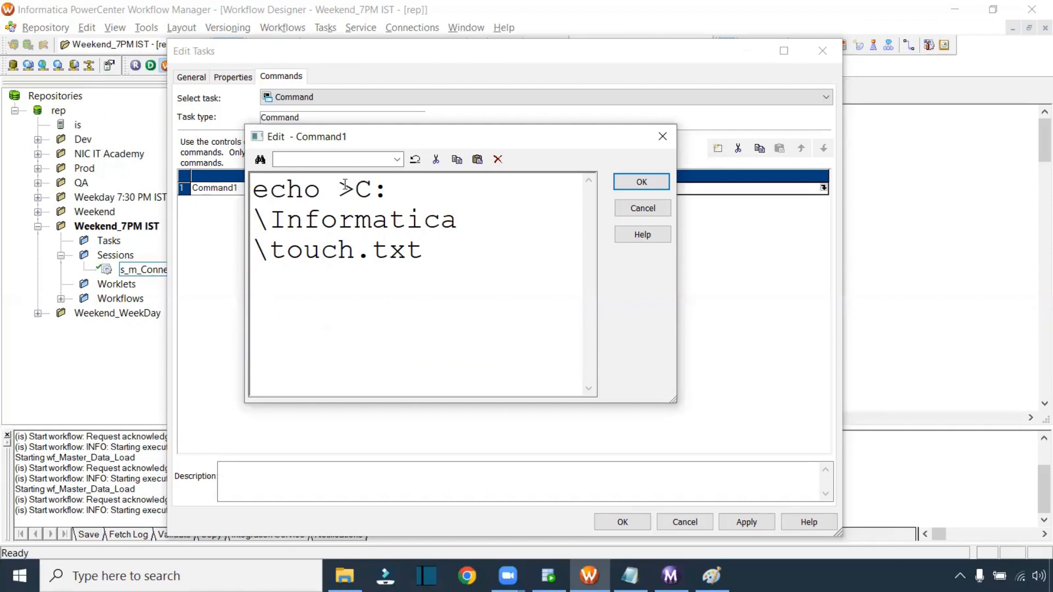
pyautogui.click(647, 182)
pyautogui.click(737, 523)
pyautogui.click(630, 528)
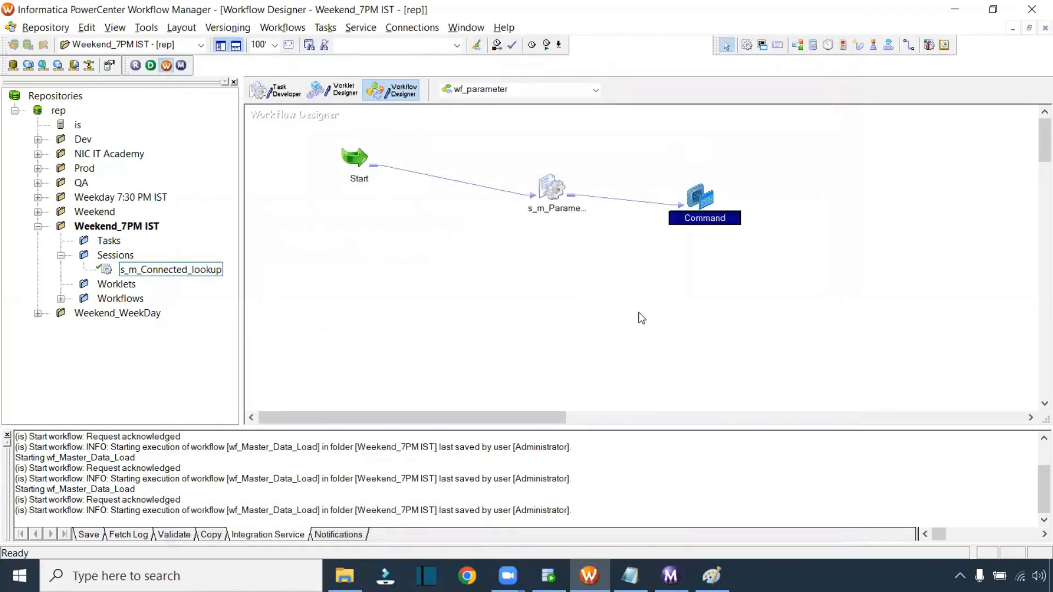
# - Save wf_parameter, then enable Fail parent if this task fails and Fail task if any command fails
pyautogui.hotkey('ctrl', 's')
pyautogui.doubleClick(700, 198)
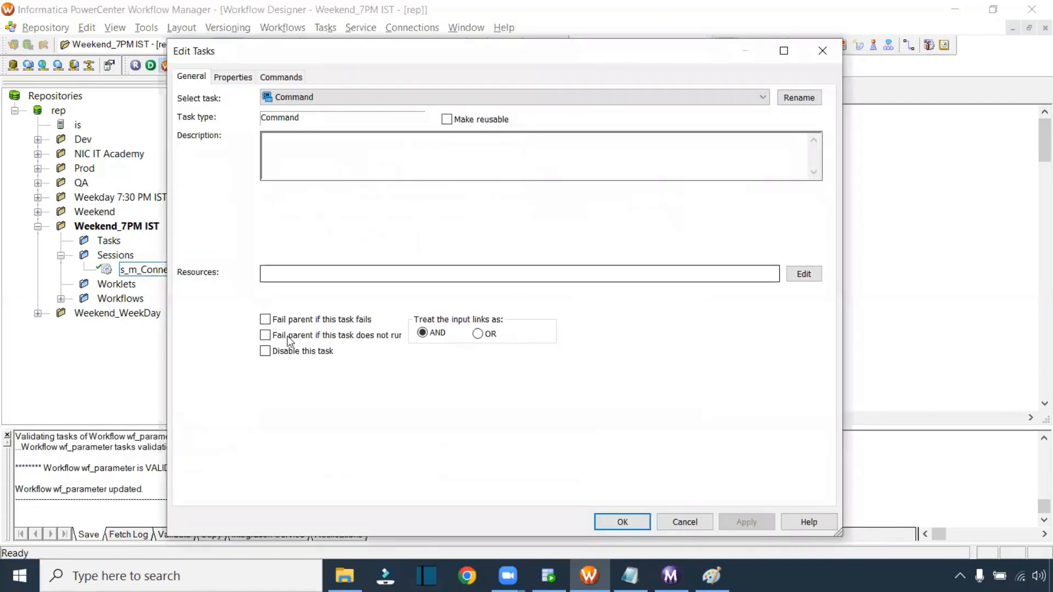
pyautogui.click(264, 320)
pyautogui.click(233, 77)
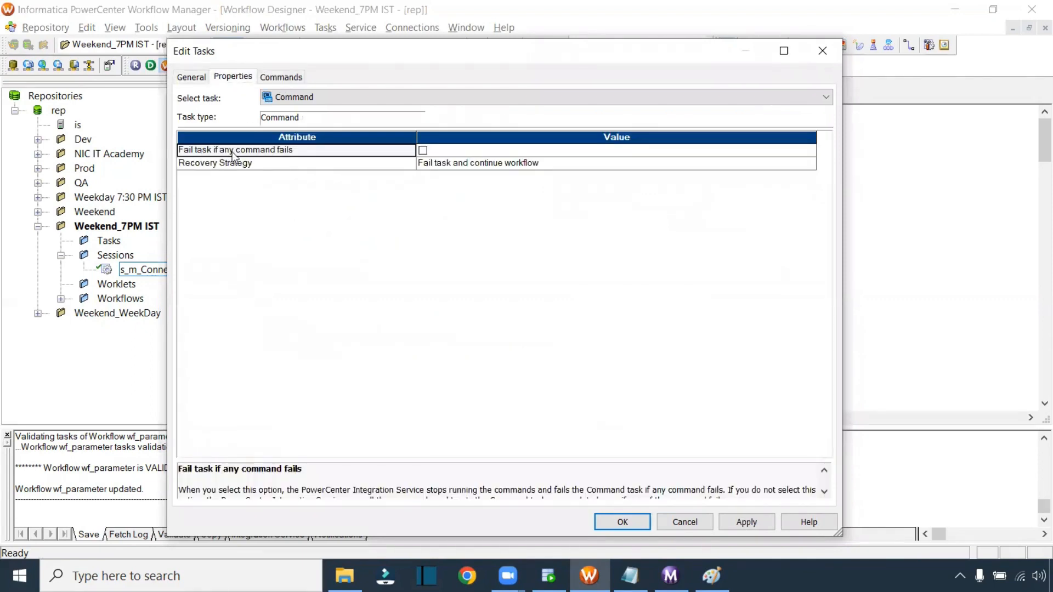
pyautogui.click(423, 150)
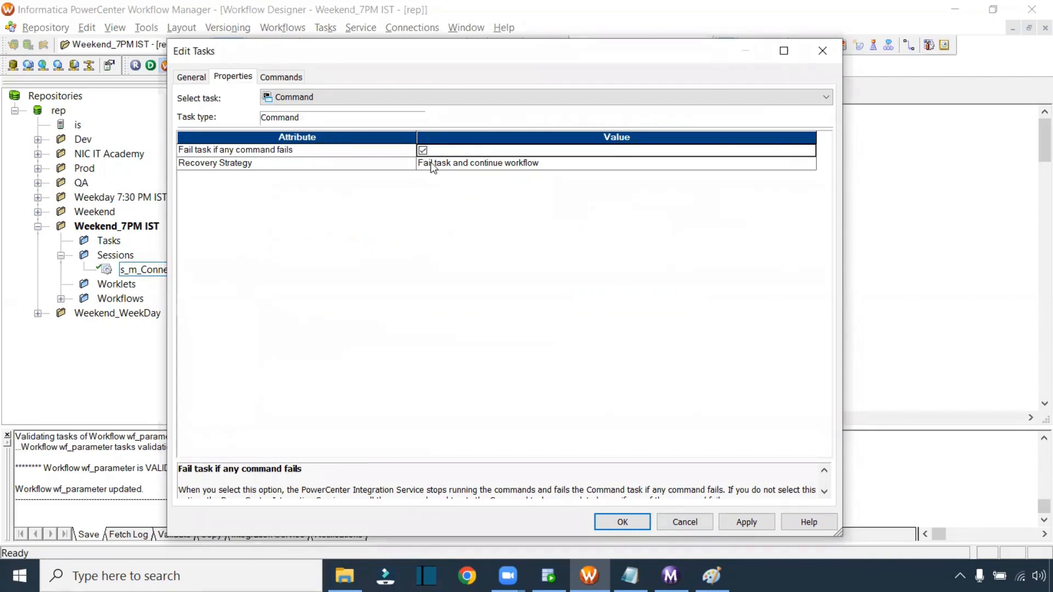
pyautogui.click(746, 522)
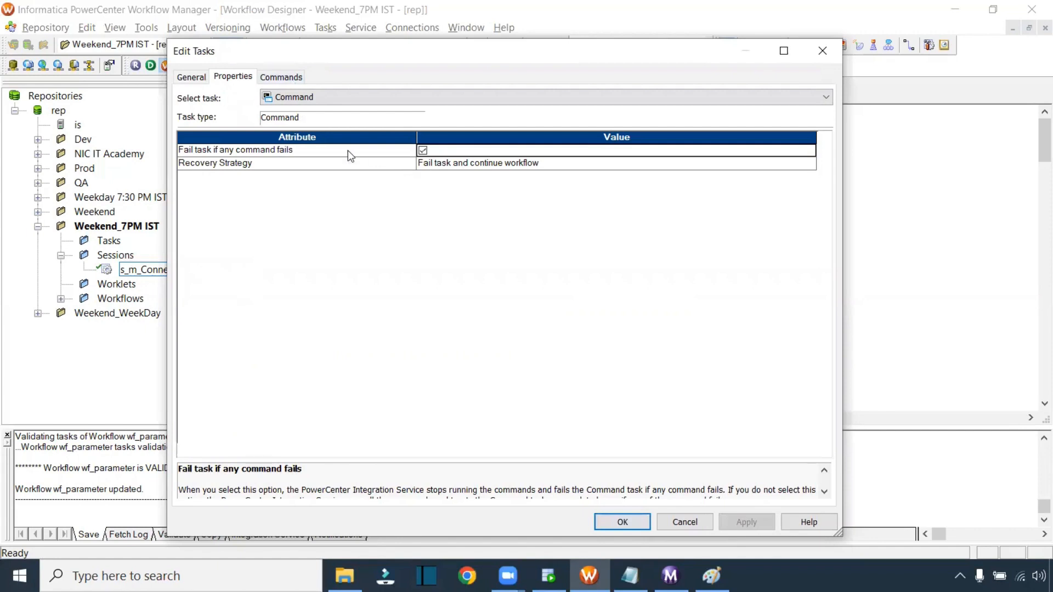
pyautogui.click(622, 522)
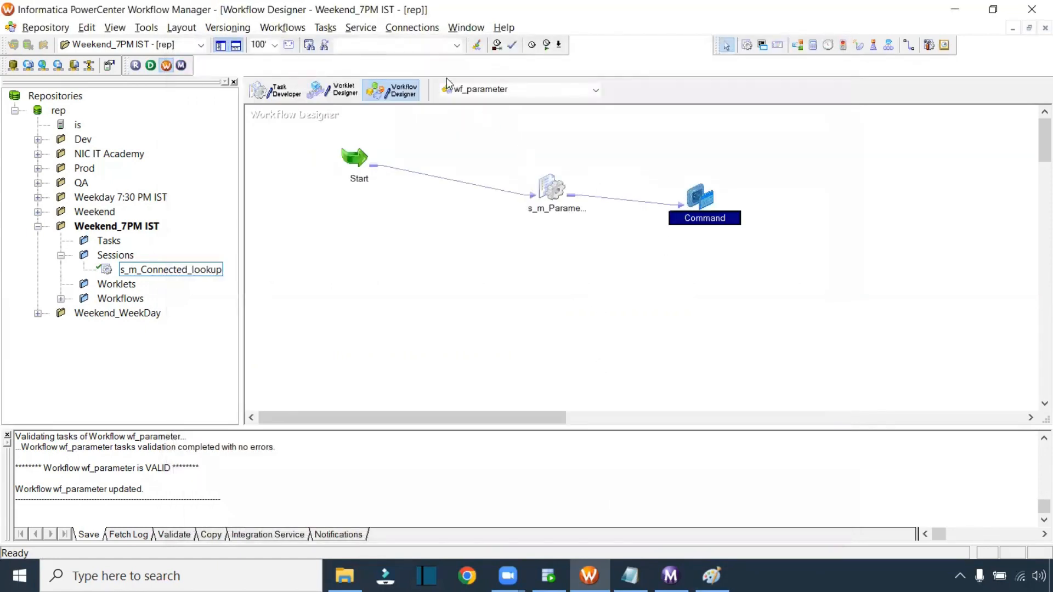
pyautogui.moveTo(642, 159); pyautogui.dragTo(743, 269)
# - Set the link condition to s_m_Parameter's Status=succeeded and save the workflow
pyautogui.doubleClick(638, 201)
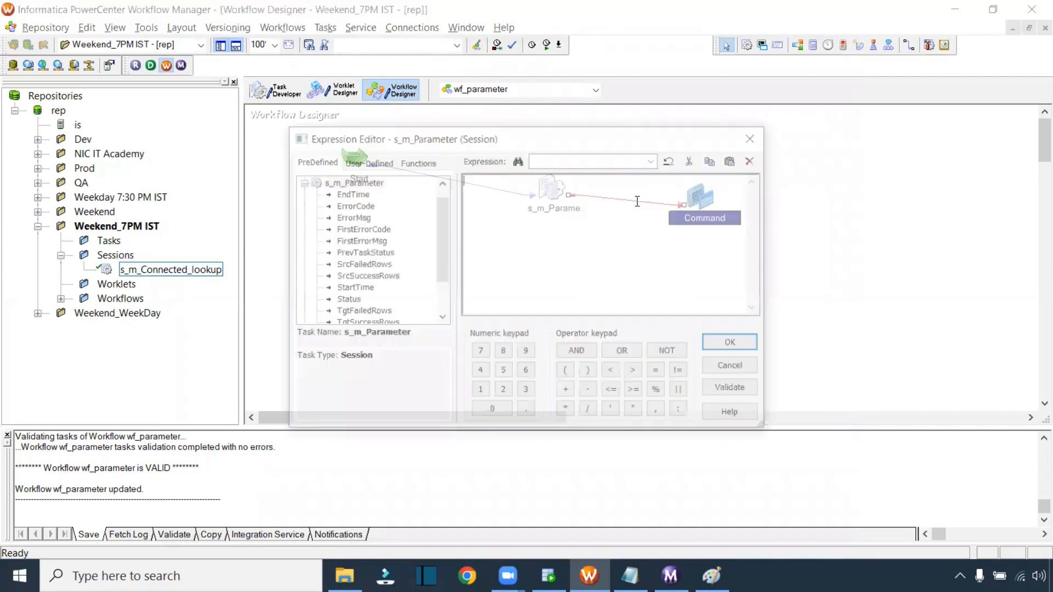
pyautogui.click(350, 301)
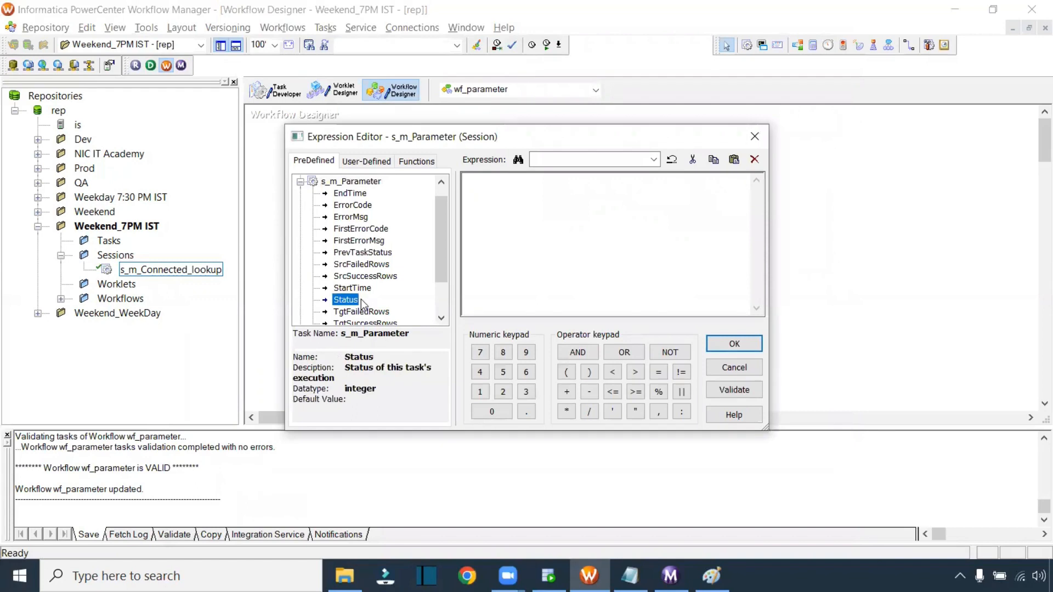
pyautogui.doubleClick(352, 302)
pyautogui.click(568, 186)
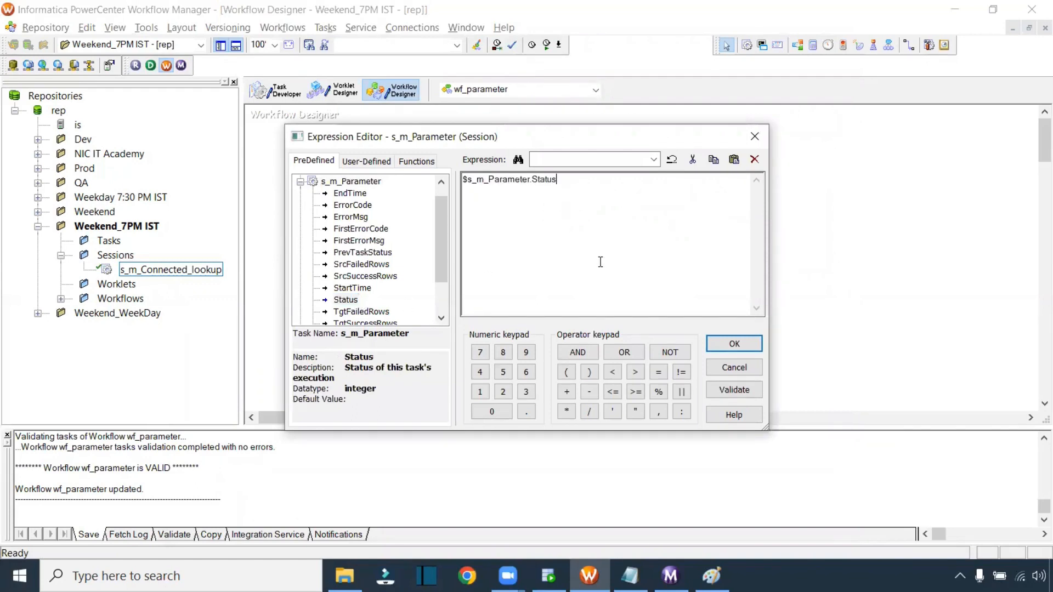
pyautogui.scroll(10, 600, 262)
pyautogui.write('=succeeded')
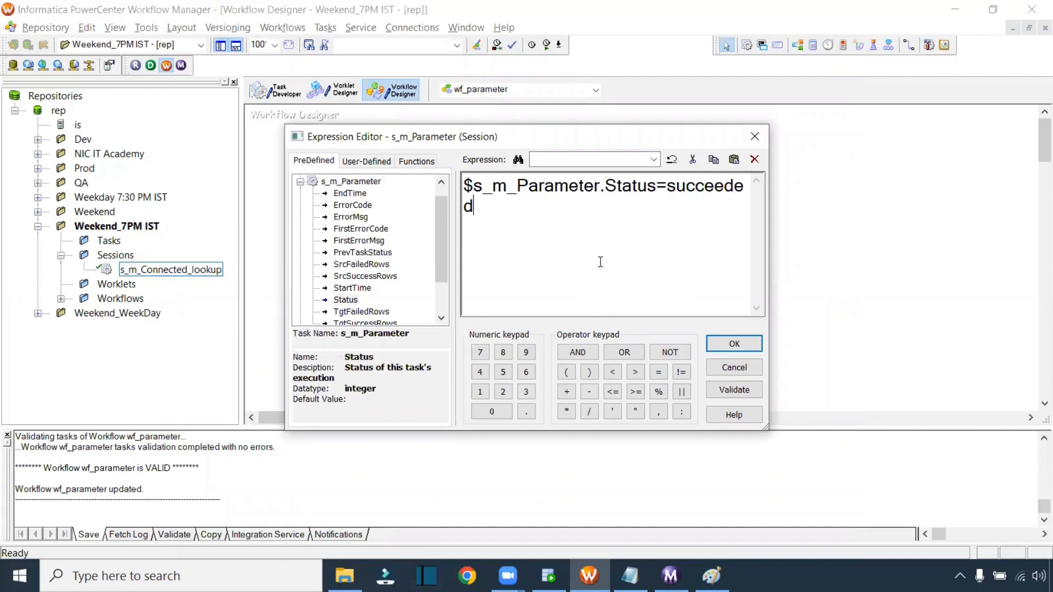
pyautogui.click(748, 345)
pyautogui.hotkey('ctrl', 's')
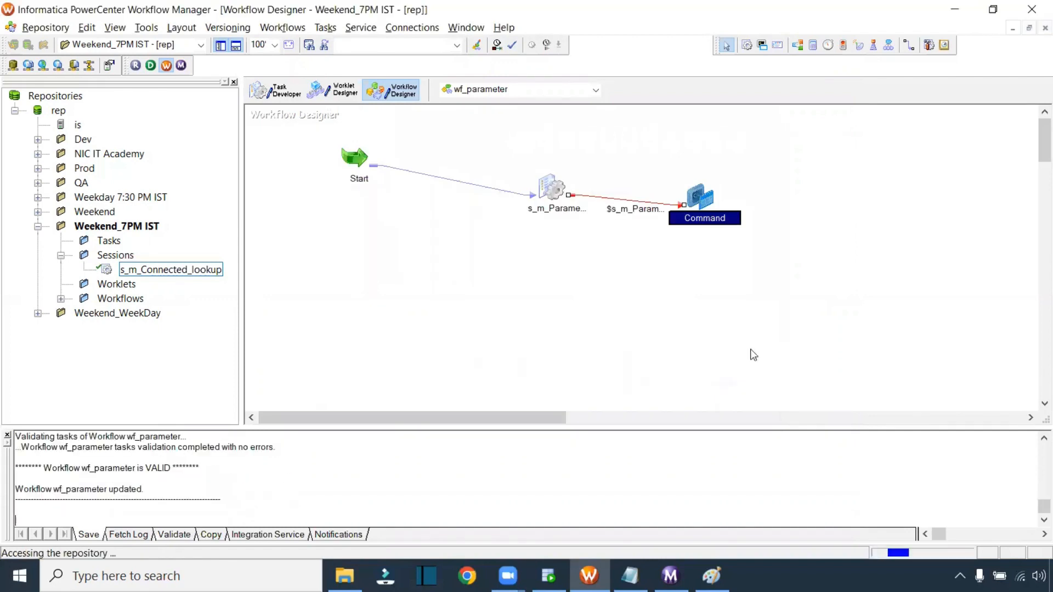
# - Start wf_parameter and follow the s_m_Parameter run in Workflow Monitor
pyautogui.rightClick(542, 250)
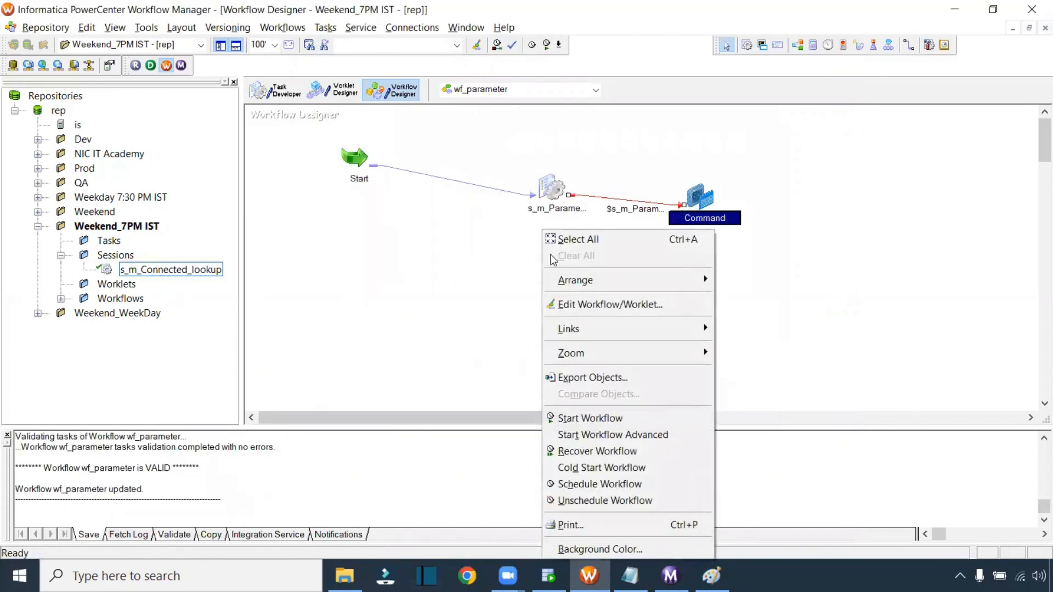
pyautogui.click(646, 420)
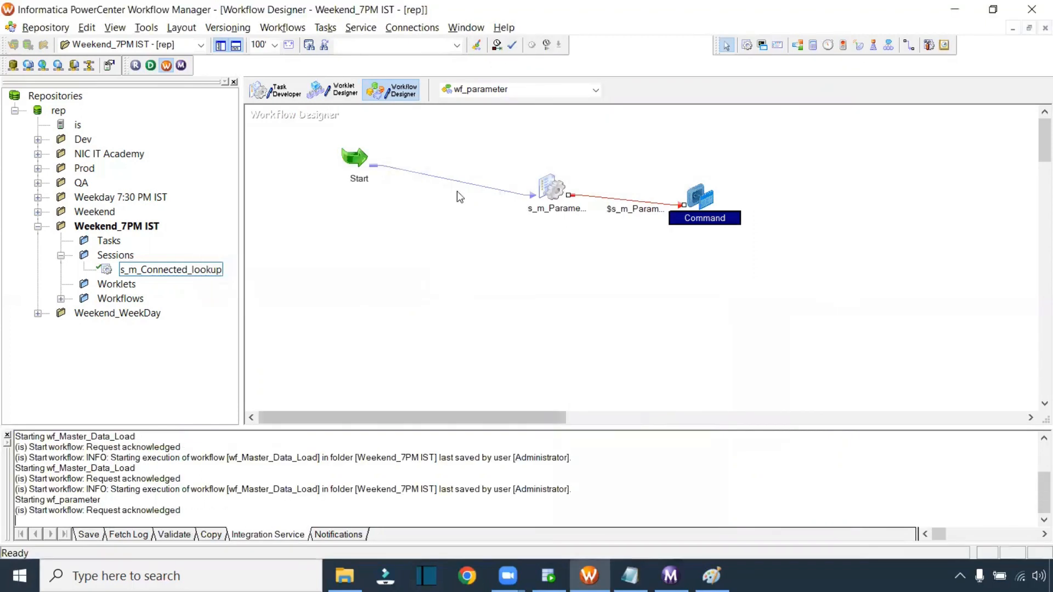
pyautogui.click(552, 193)
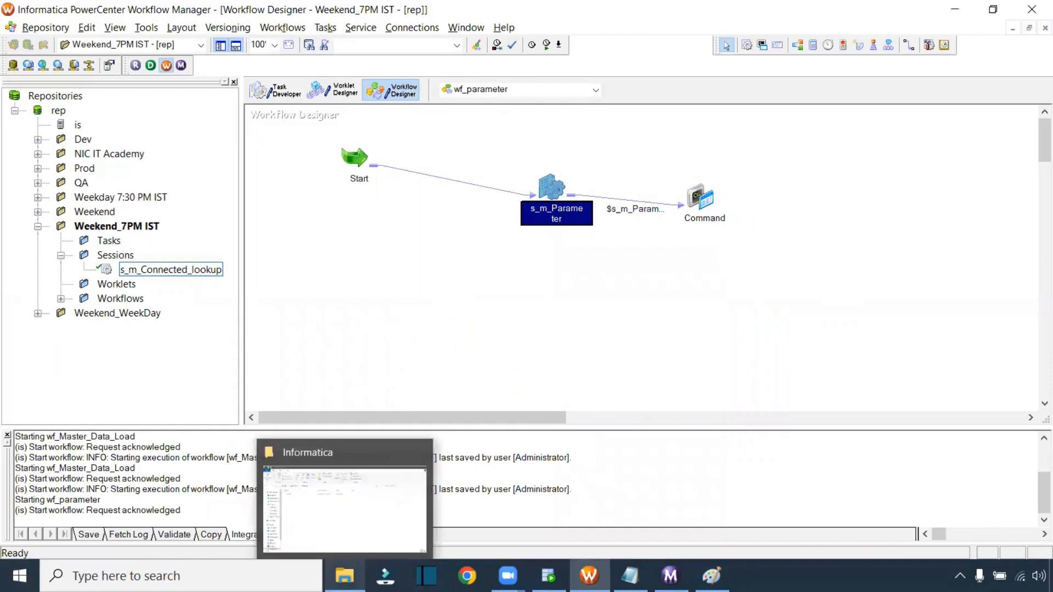
pyautogui.click(345, 576)
pyautogui.click(670, 576)
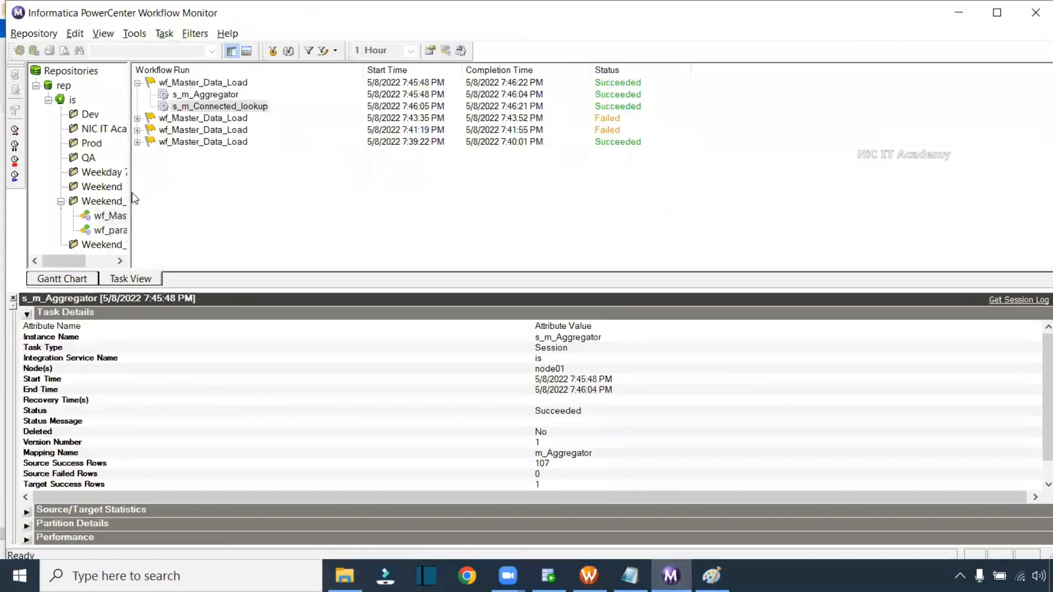
pyautogui.moveTo(134, 191); pyautogui.dragTo(159, 192)
pyautogui.click(131, 232)
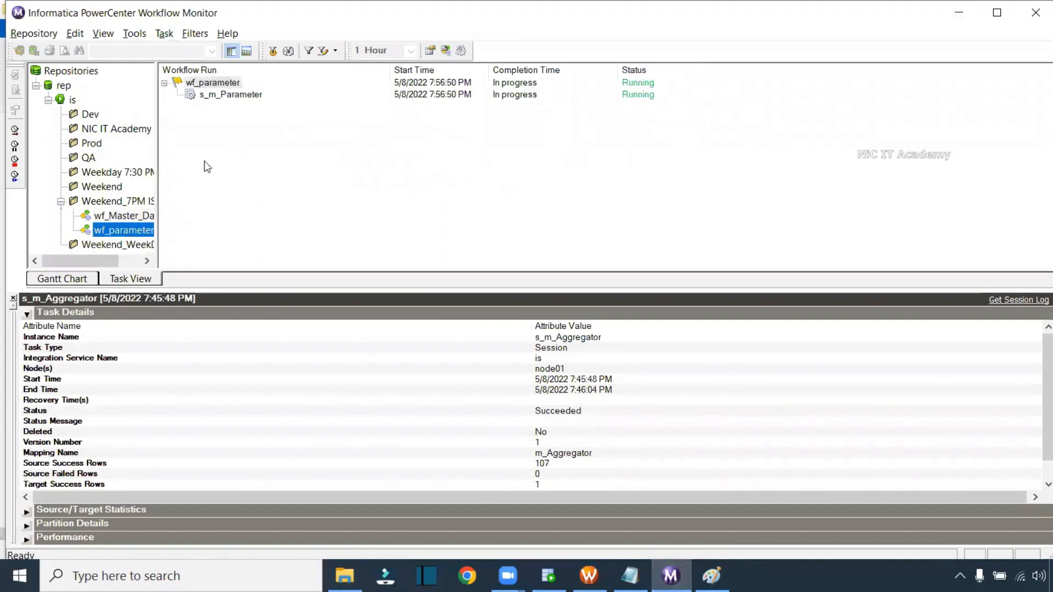
pyautogui.click(243, 98)
pyautogui.click(344, 576)
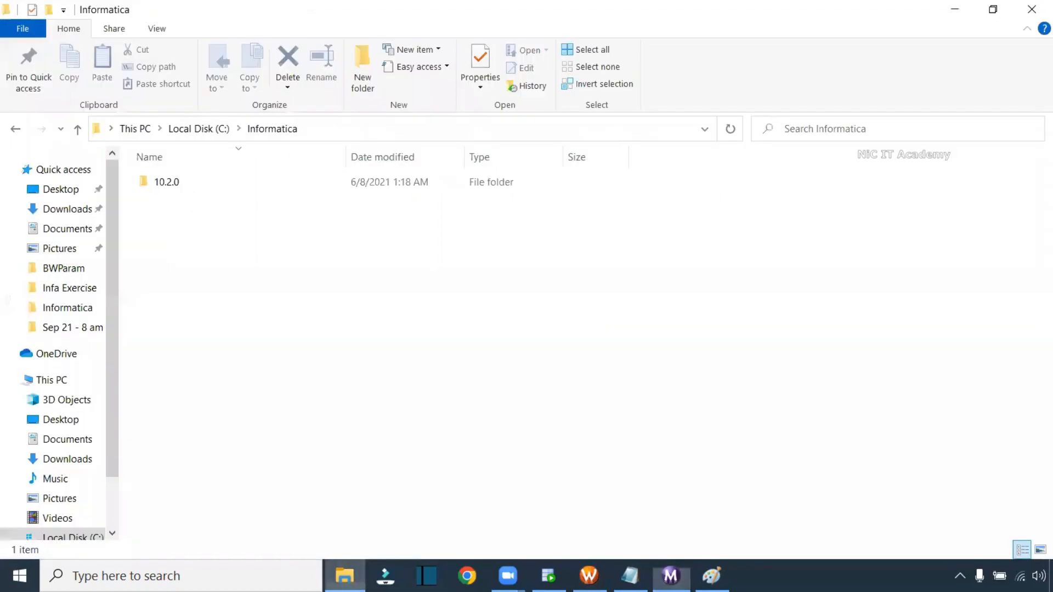
# - Find and select the new 13-byte touch file in C:\Informatica, then return to Workflow Manager
pyautogui.click(993, 9)
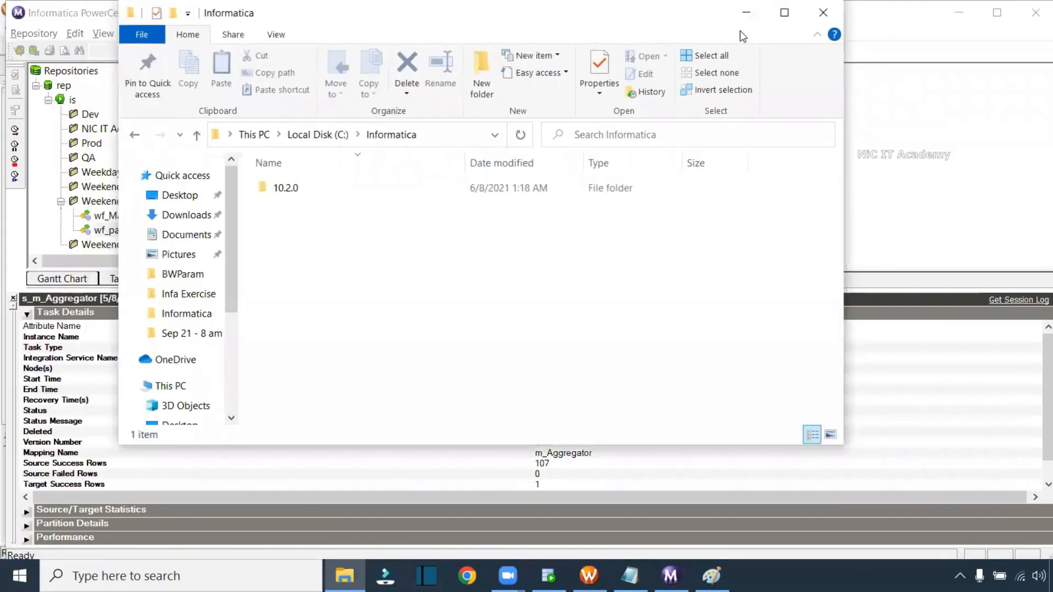
pyautogui.moveTo(739, 31); pyautogui.dragTo(534, 385)
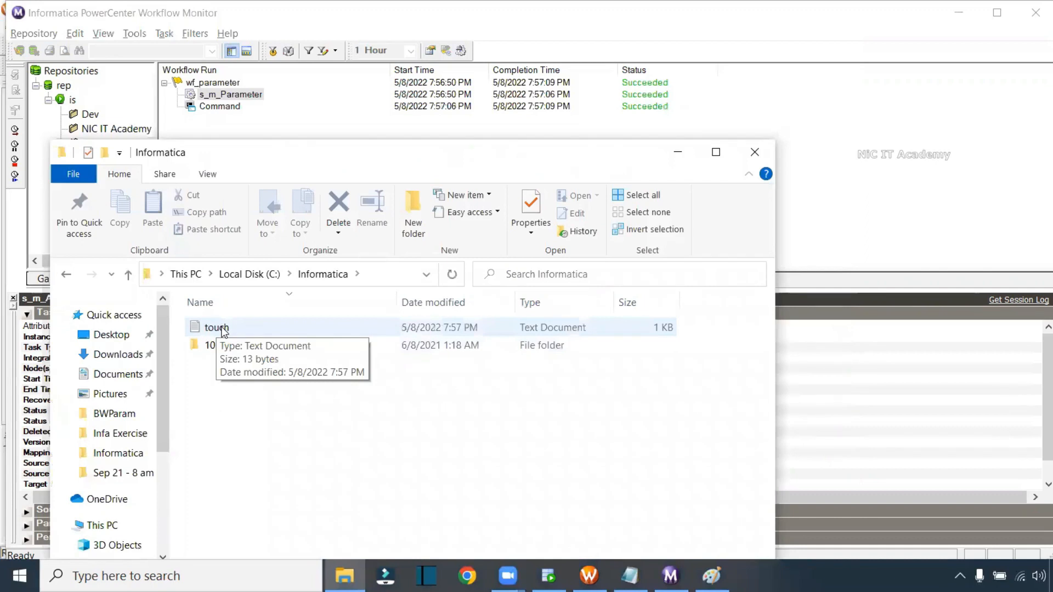
pyautogui.click(222, 329)
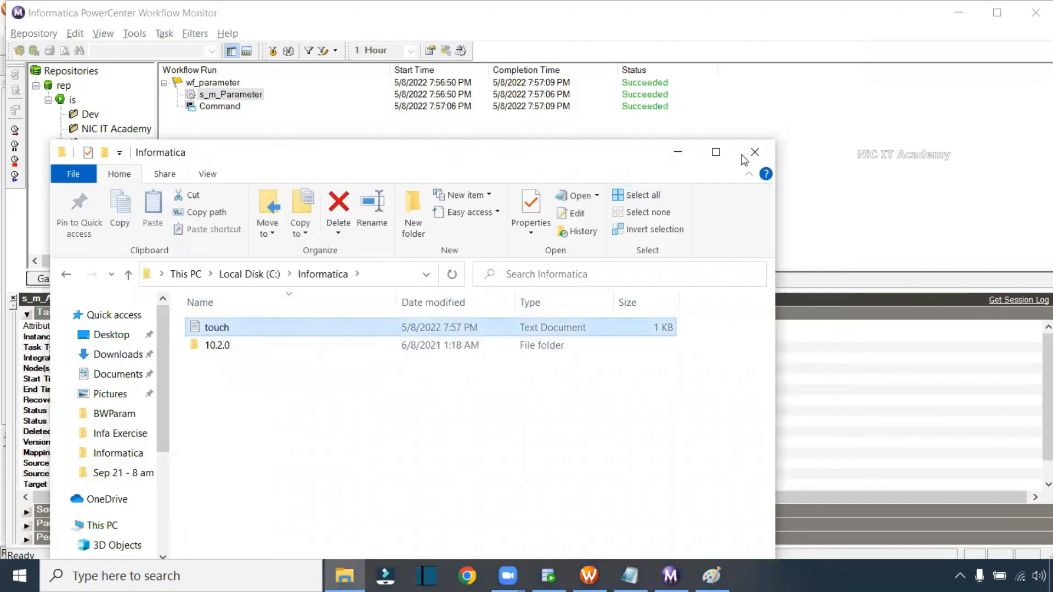
pyautogui.click(716, 152)
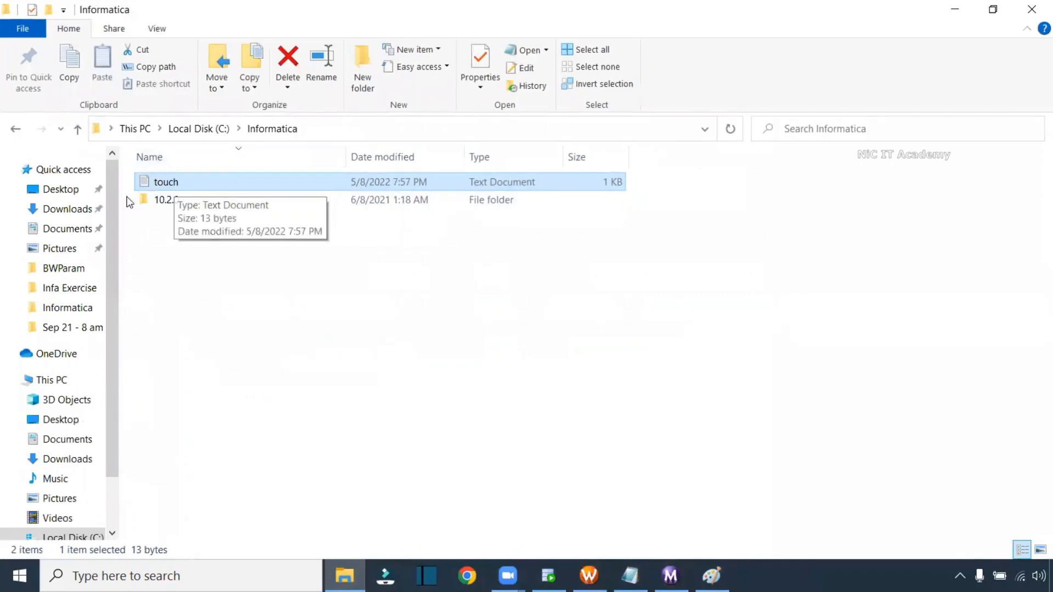
pyautogui.click(589, 576)
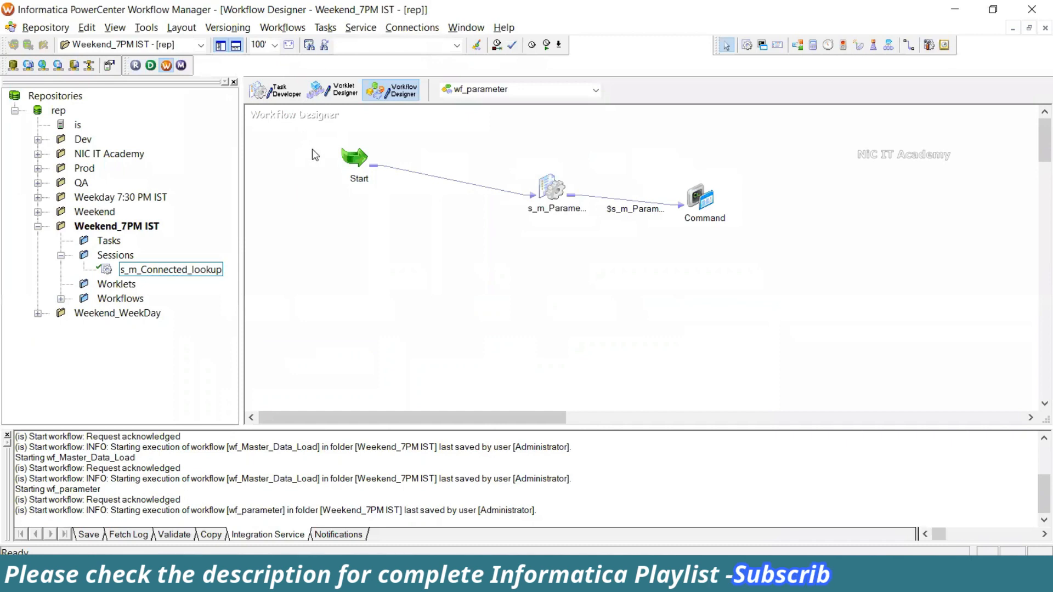
# - Open wf_Master_Data_Load and delete the Start-to-s_m_Aggregator link
pyautogui.moveTo(302, 127); pyautogui.dragTo(750, 307)
pyautogui.click(533, 91)
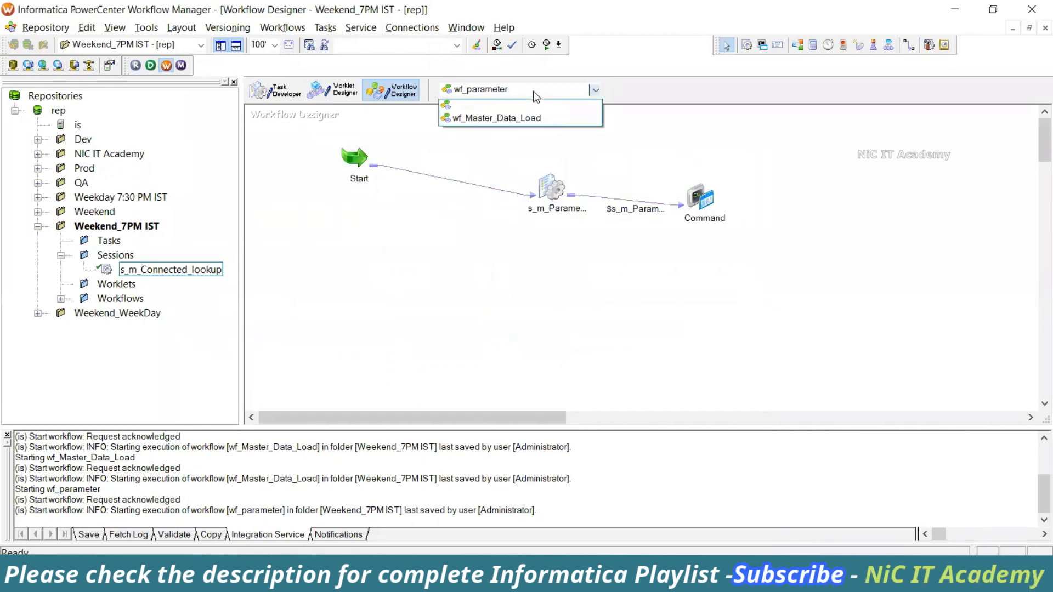
pyautogui.click(523, 118)
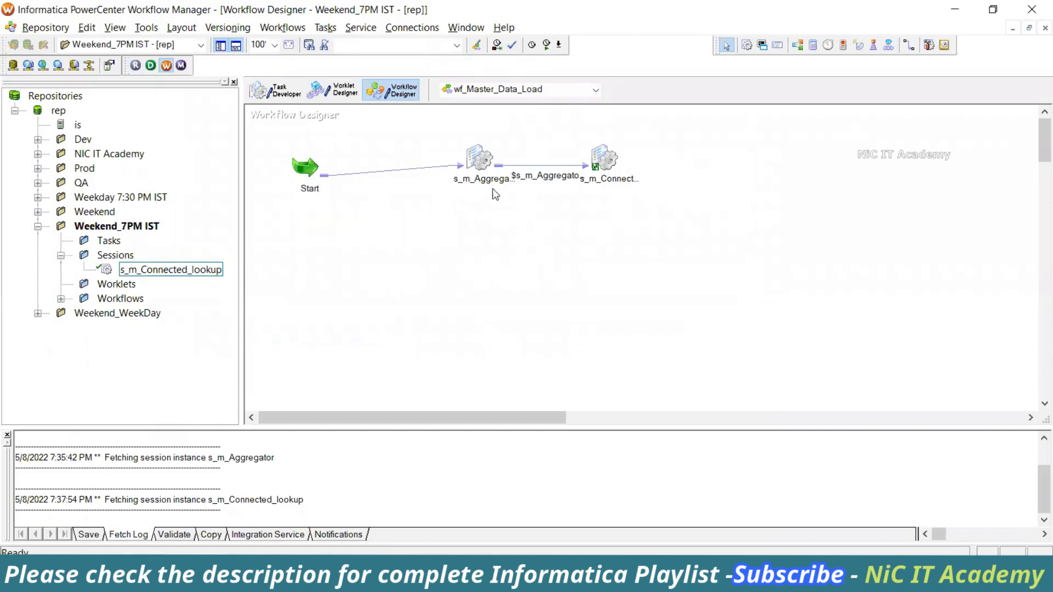
pyautogui.moveTo(387, 137); pyautogui.dragTo(388, 239)
pyautogui.press('Delete')
pyautogui.press('Return')
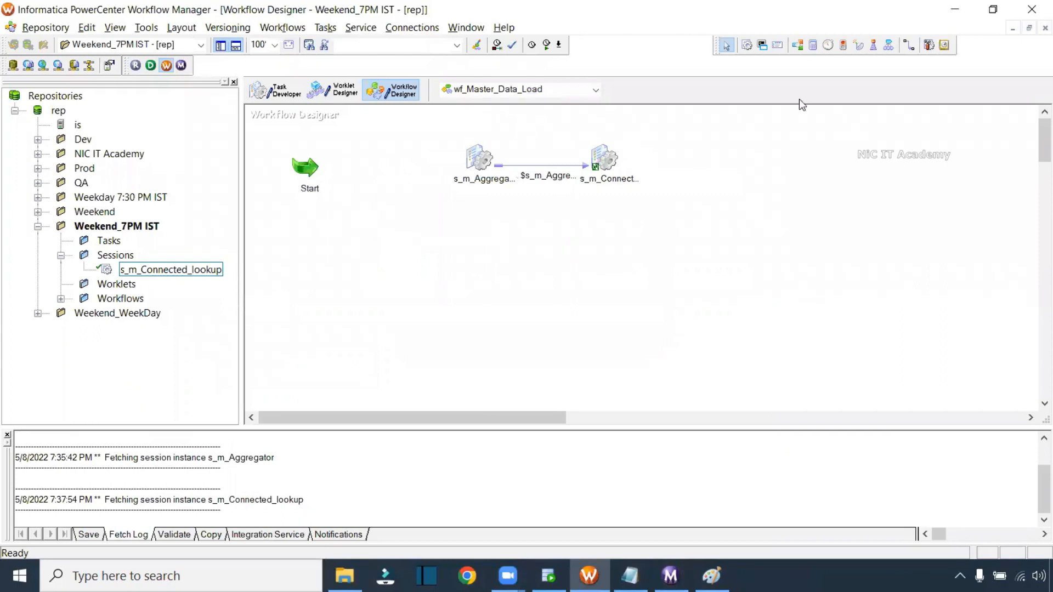
# - Place an EventWait task and link Start → EventWait → s_m_Aggregator
pyautogui.click(860, 48)
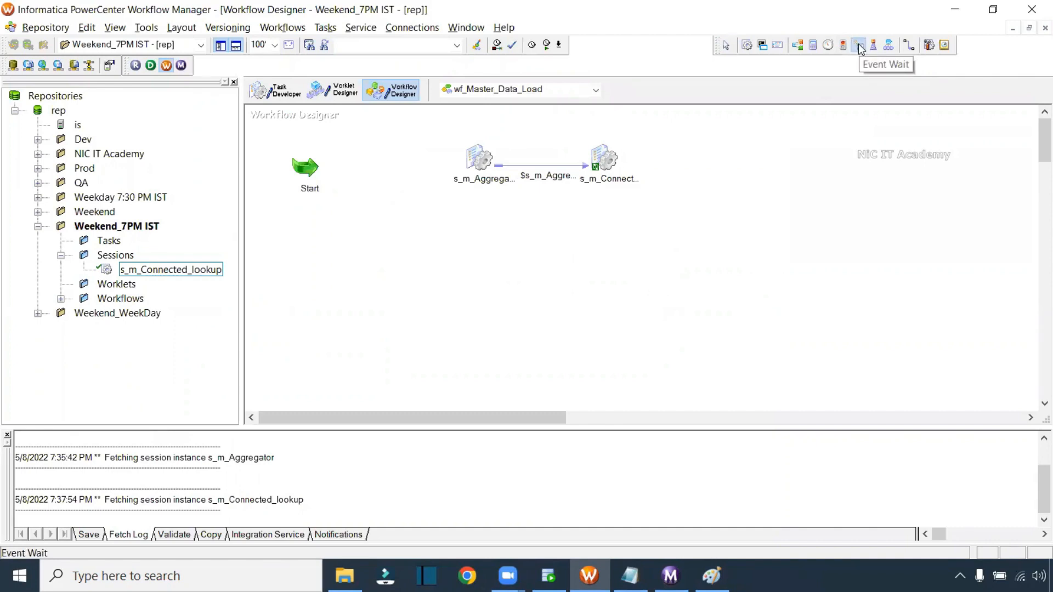
pyautogui.click(404, 173)
pyautogui.moveTo(404, 174); pyautogui.dragTo(390, 163)
pyautogui.click(909, 49)
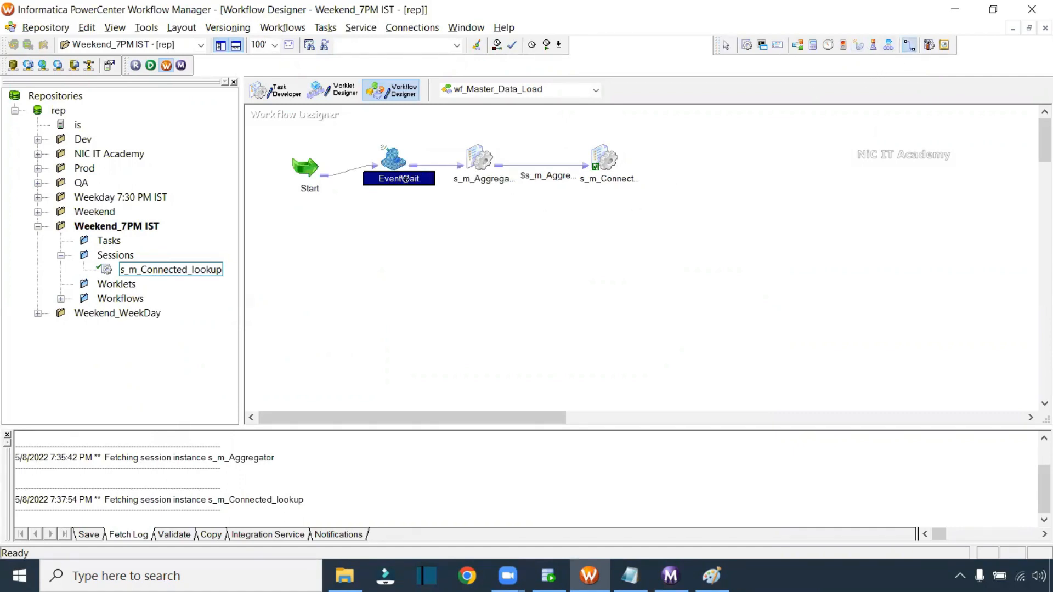
pyautogui.doubleClick(391, 161)
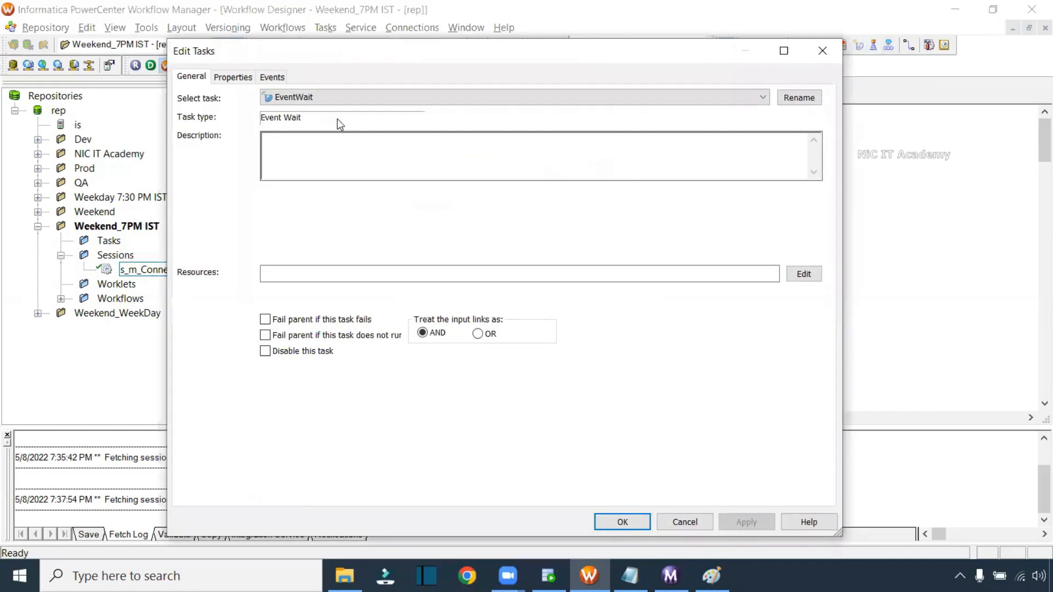
# - Set EventWait to wait for the predefined file C:\Informatica\touch.txt, then save the workflow
pyautogui.click(272, 78)
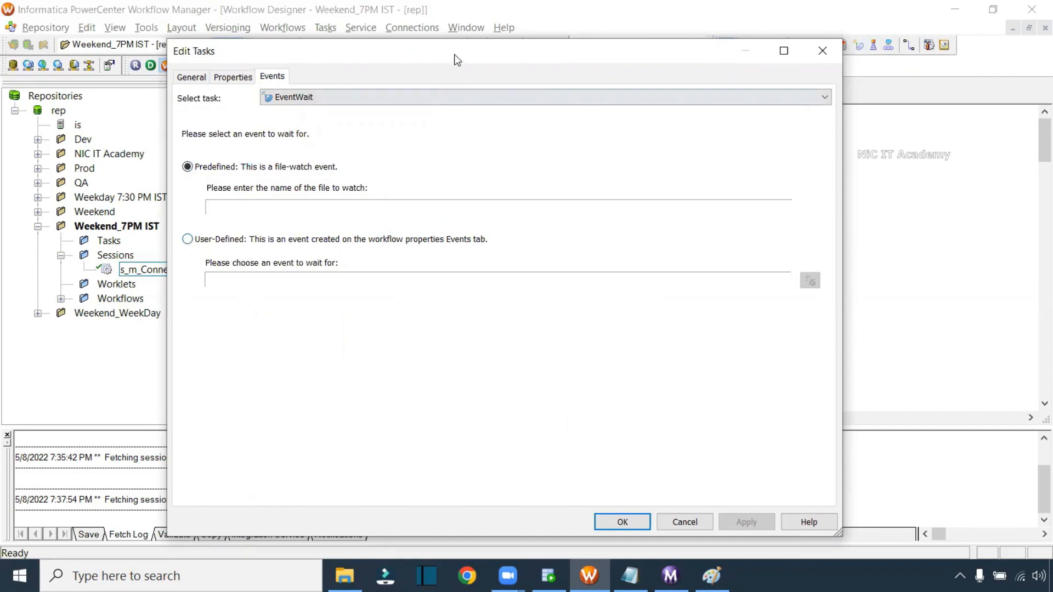
pyautogui.moveTo(457, 59); pyautogui.dragTo(442, 147)
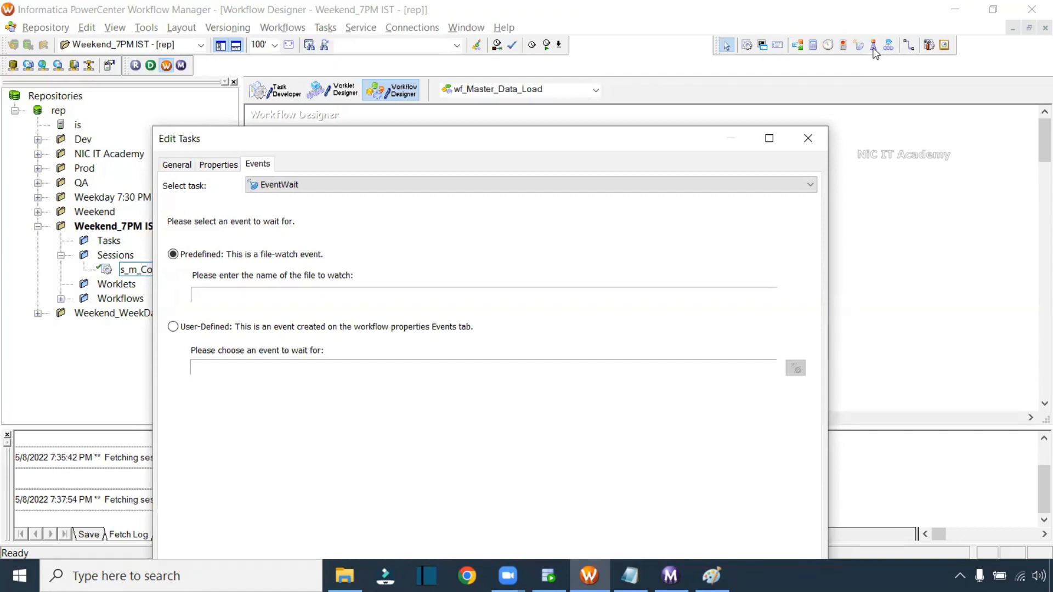
pyautogui.click(219, 369)
pyautogui.moveTo(374, 144); pyautogui.dragTo(454, 97)
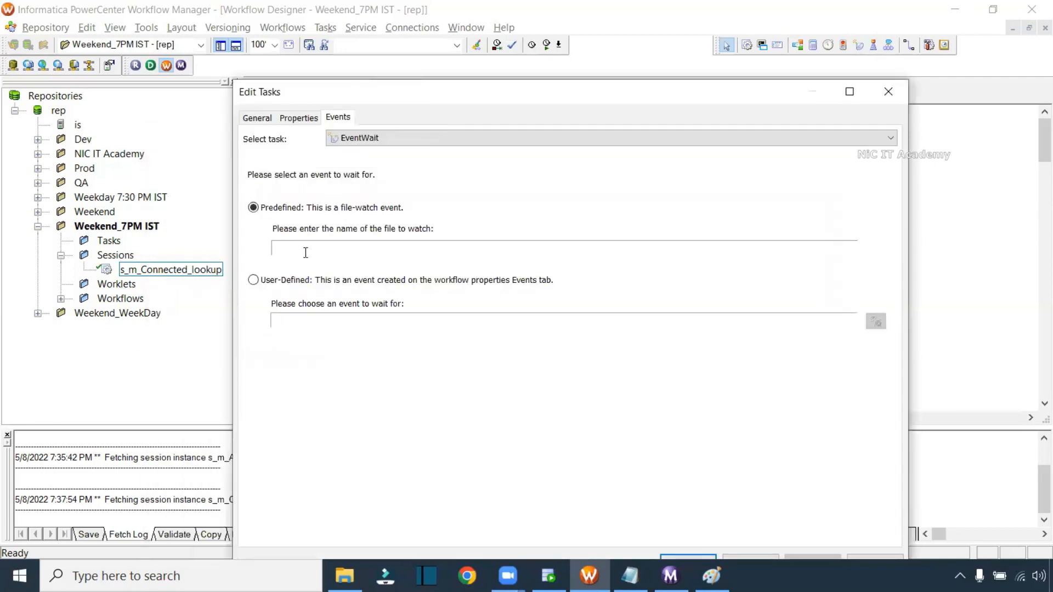
pyautogui.write('C:\\Informatica')
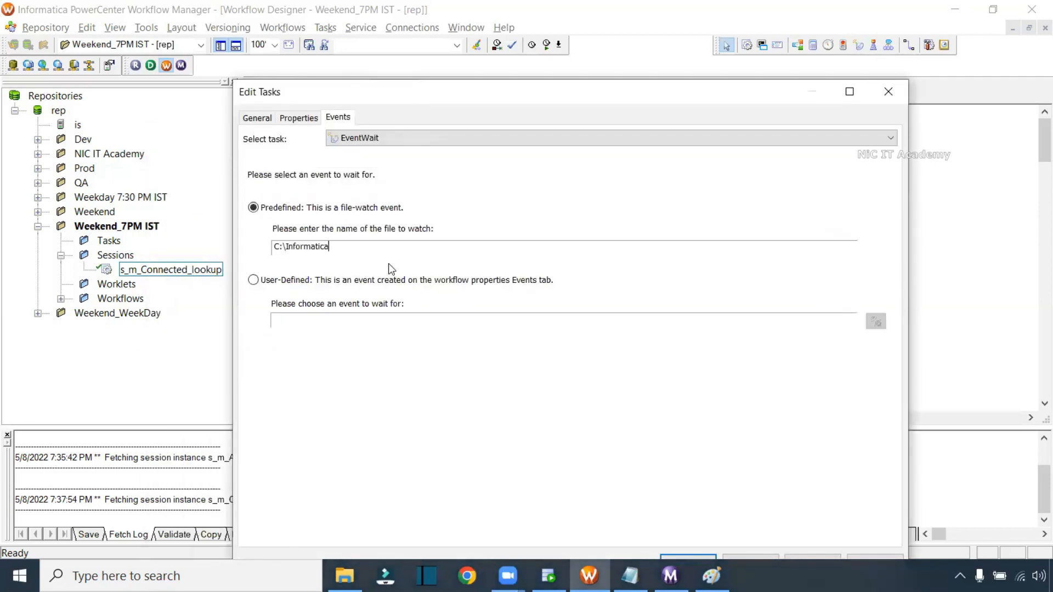
pyautogui.write('\\touch.txt')
pyautogui.moveTo(369, 250); pyautogui.dragTo(268, 250)
pyautogui.click(400, 256)
pyautogui.moveTo(667, 85); pyautogui.dragTo(661, 27)
pyautogui.click(808, 503)
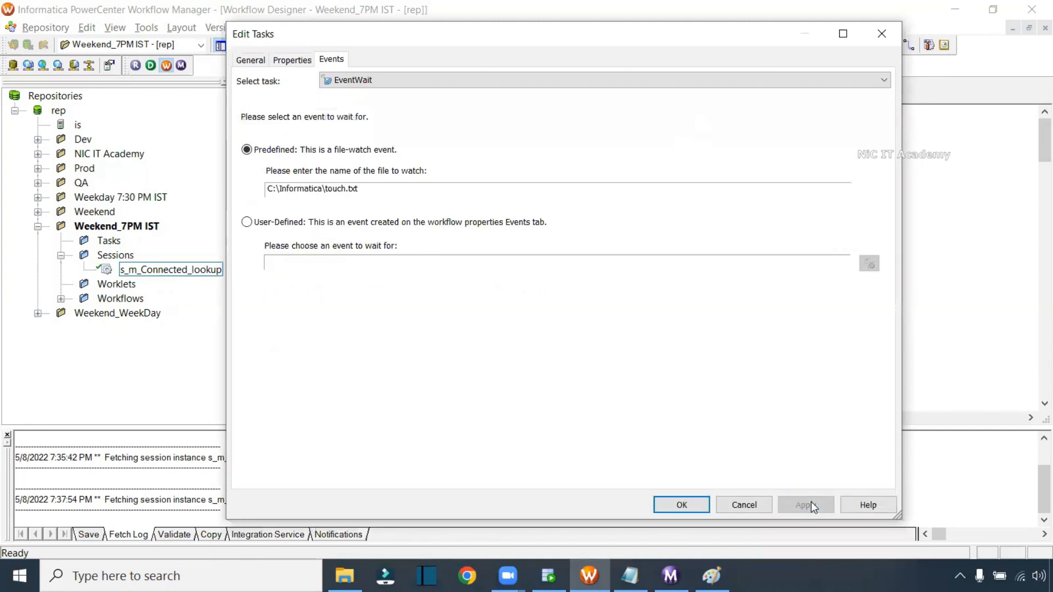
pyautogui.click(679, 504)
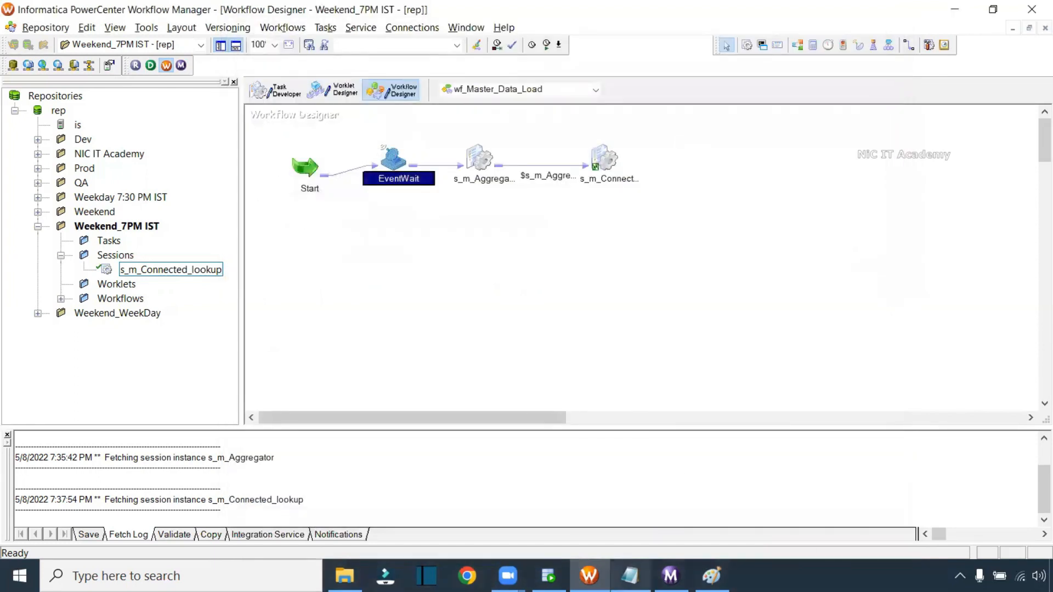
pyautogui.hotkey('ctrl', 's')
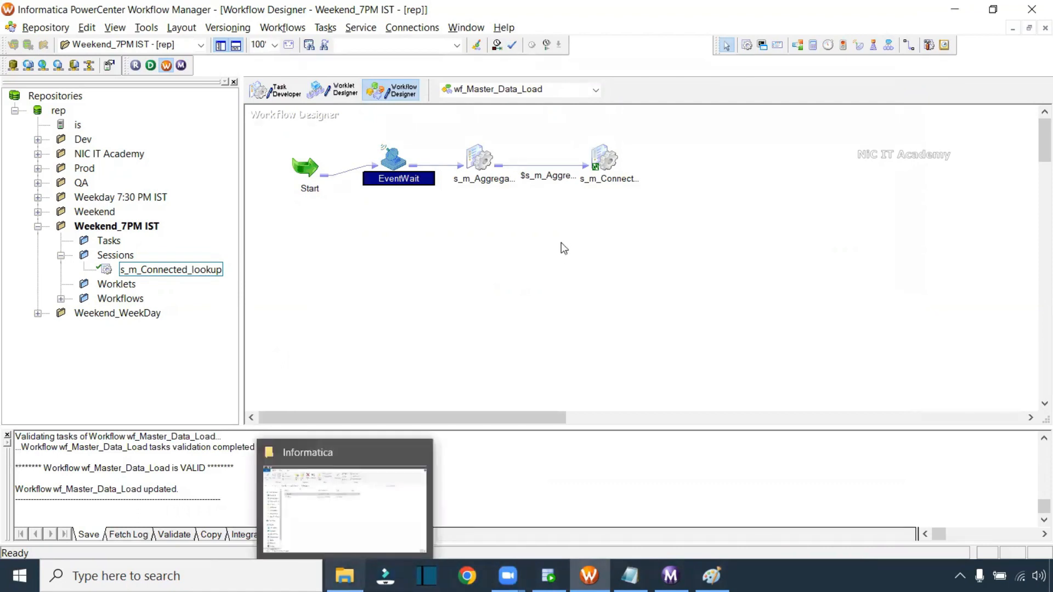
# - Start wf_Master_Data_Load, check EventWait's run status in Workflow Monitor, then return to Paint
pyautogui.rightClick(574, 229)
pyautogui.click(666, 423)
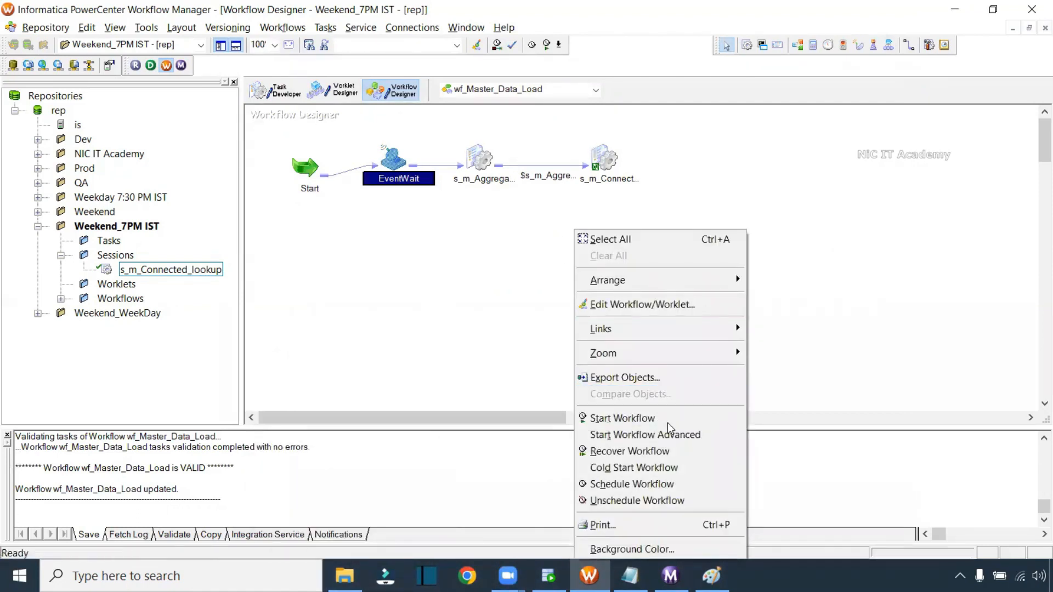
pyautogui.click(672, 575)
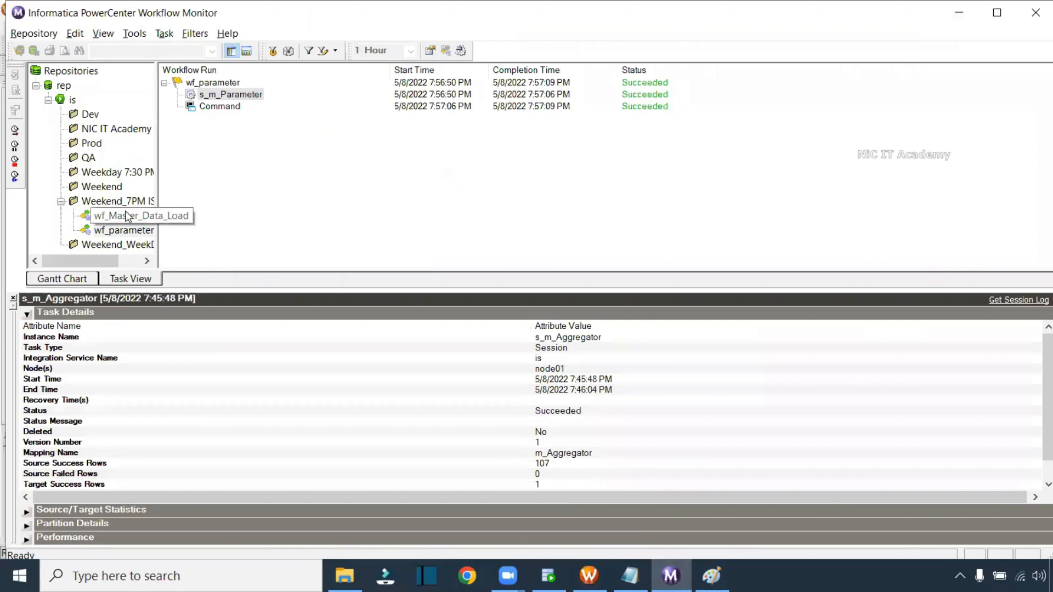
pyautogui.click(145, 211)
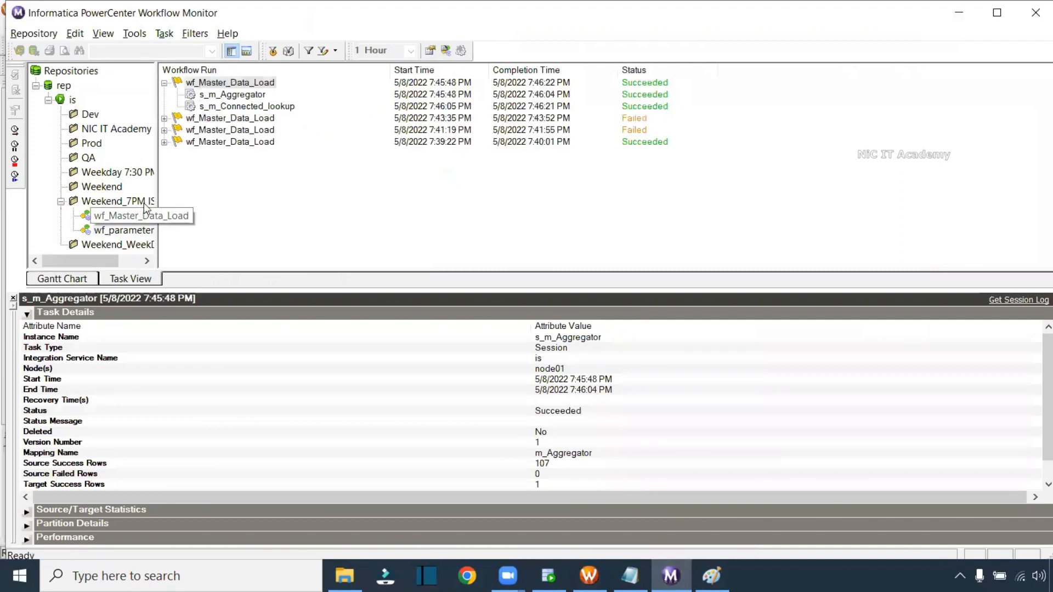
pyautogui.click(164, 83)
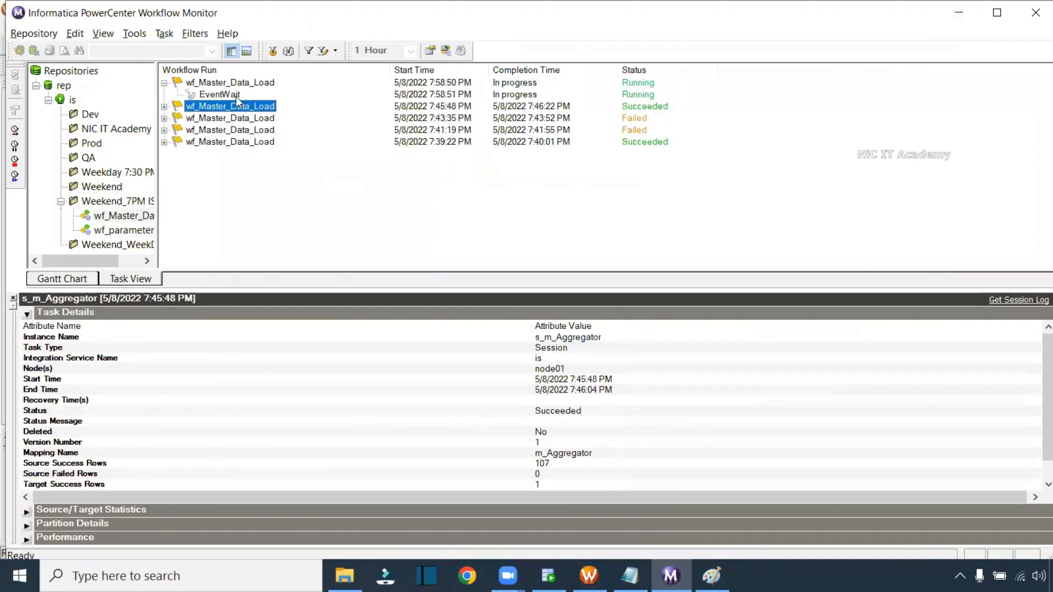
pyautogui.click(235, 96)
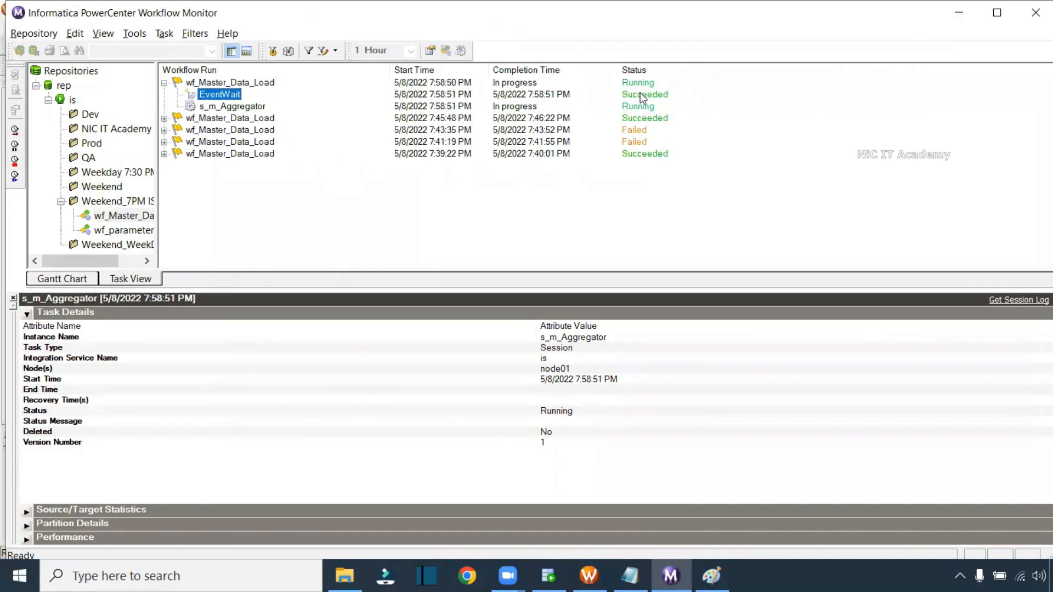
pyautogui.click(712, 576)
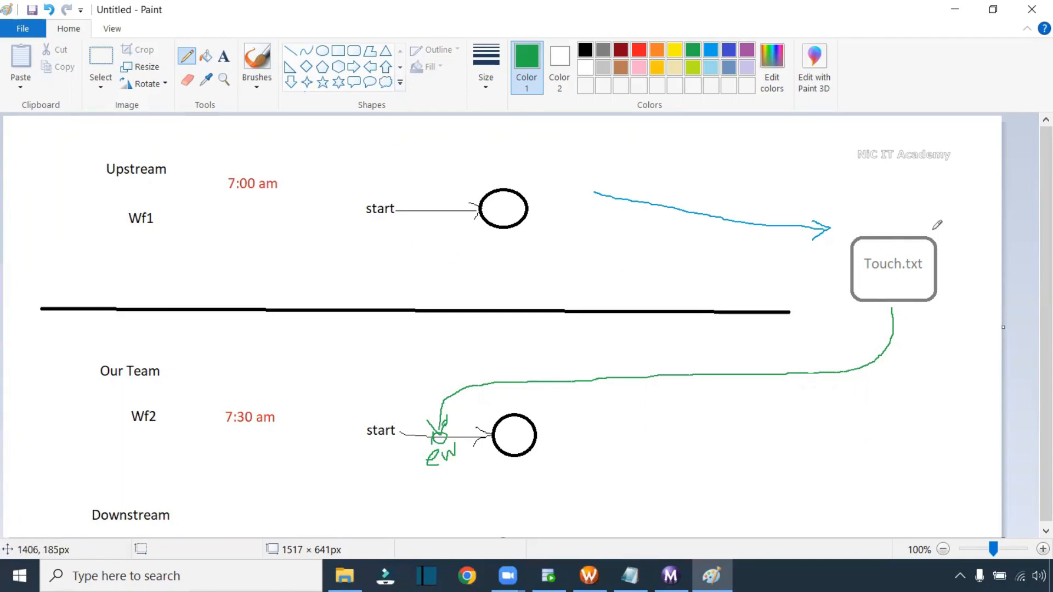
# - Pick red as the Paint drawing colour, then bring up the C:\Informatica folder window
pyautogui.click(640, 51)
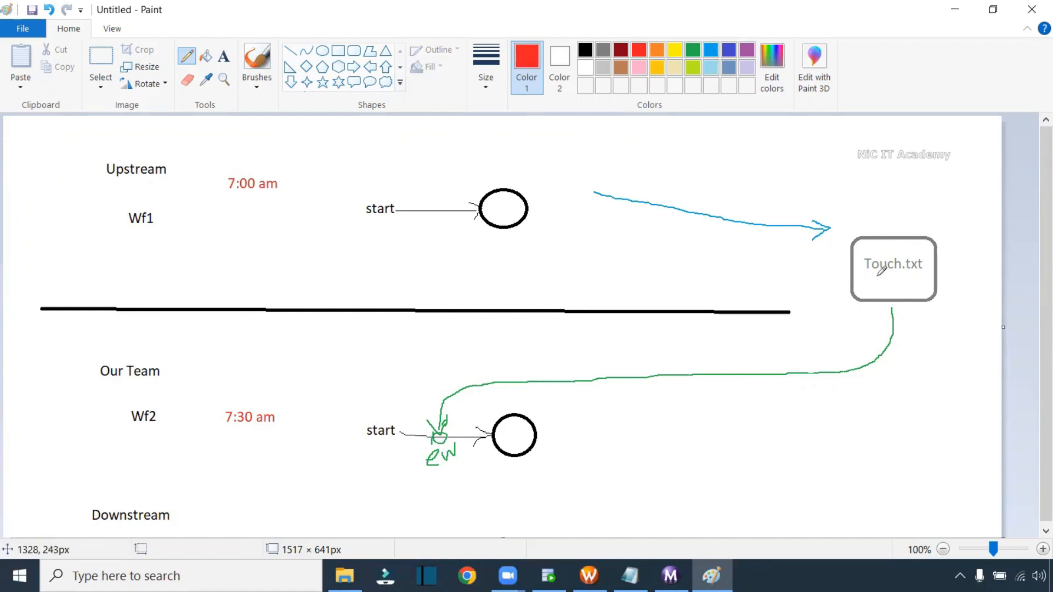
pyautogui.click(351, 568)
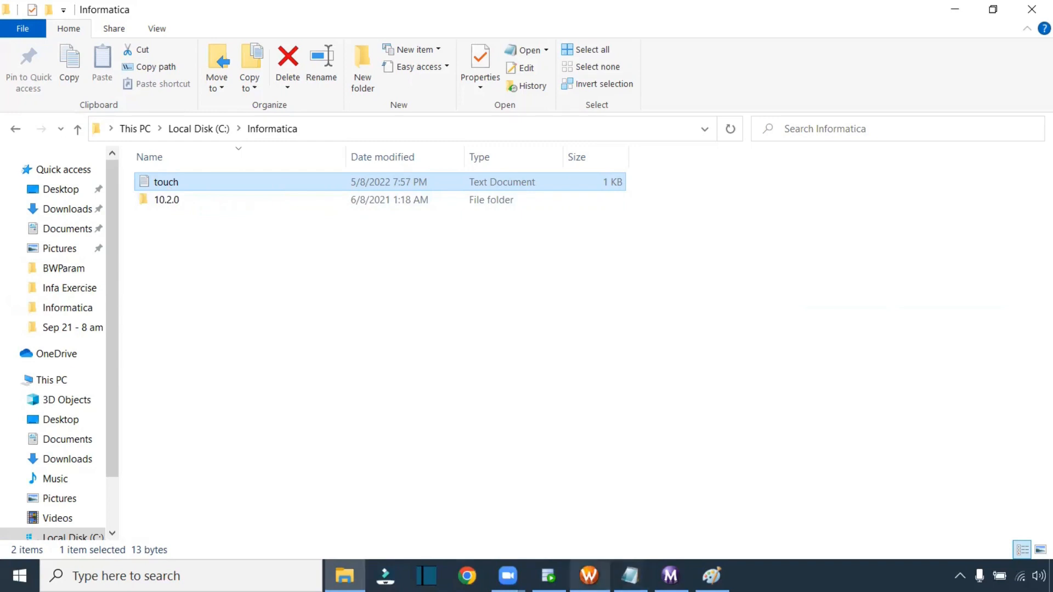
# - Go from the Informatica folder back to Workflow Manager
pyautogui.click(589, 576)
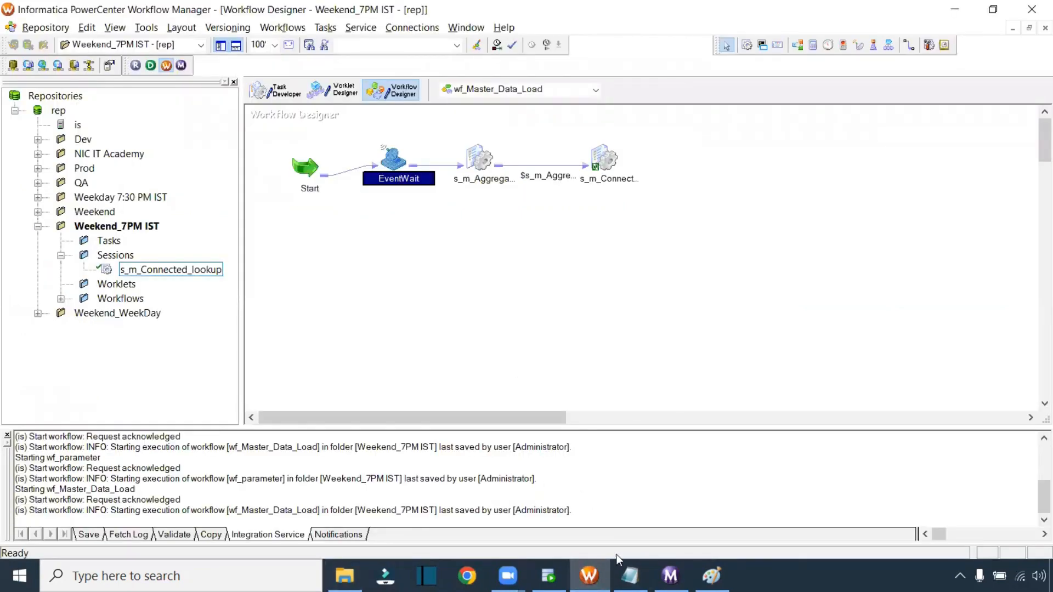
# - Enable Delete Filewatch file on the EventWait task and save wf_Master_Data_Load
pyautogui.click(670, 575)
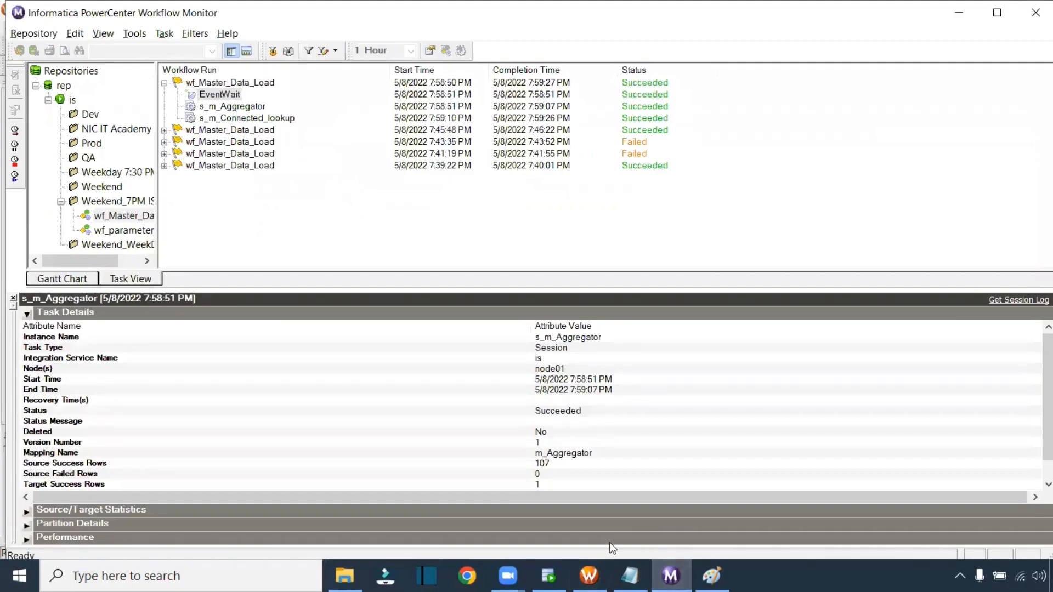
pyautogui.click(589, 576)
pyautogui.doubleClick(396, 163)
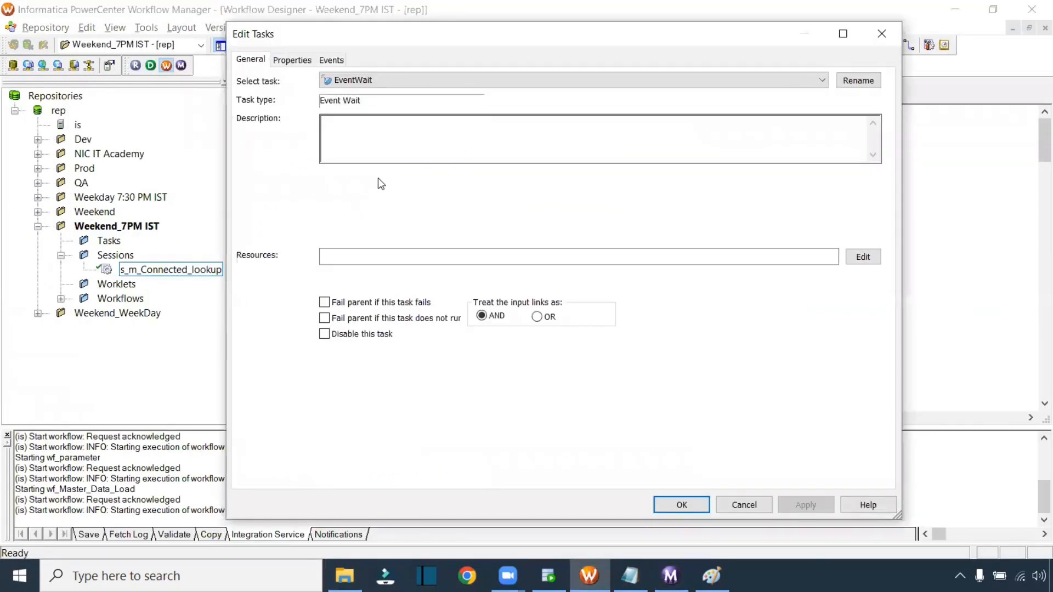
pyautogui.click(301, 64)
pyautogui.click(286, 186)
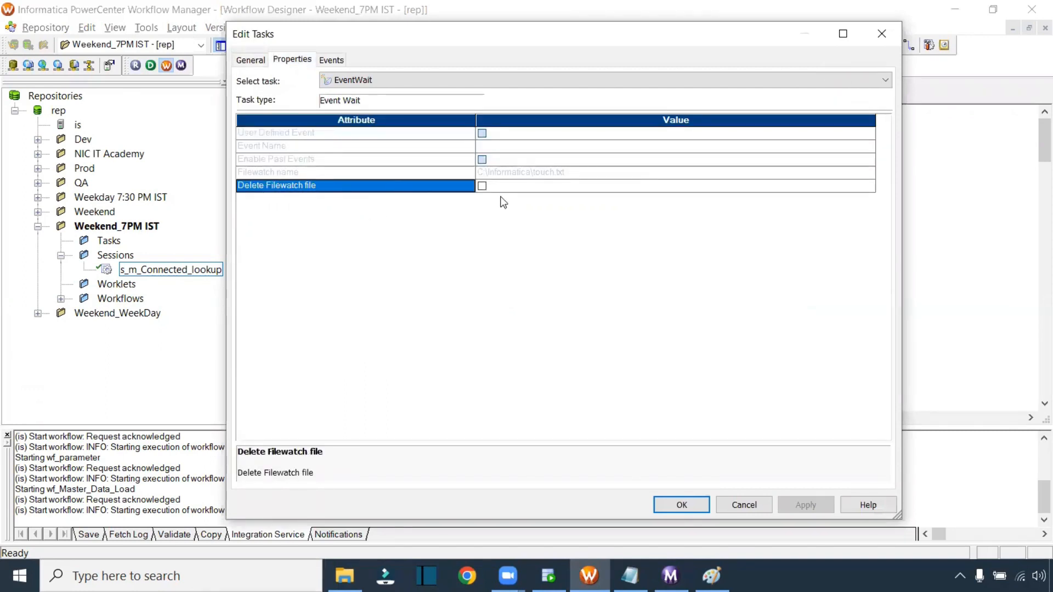
pyautogui.click(482, 186)
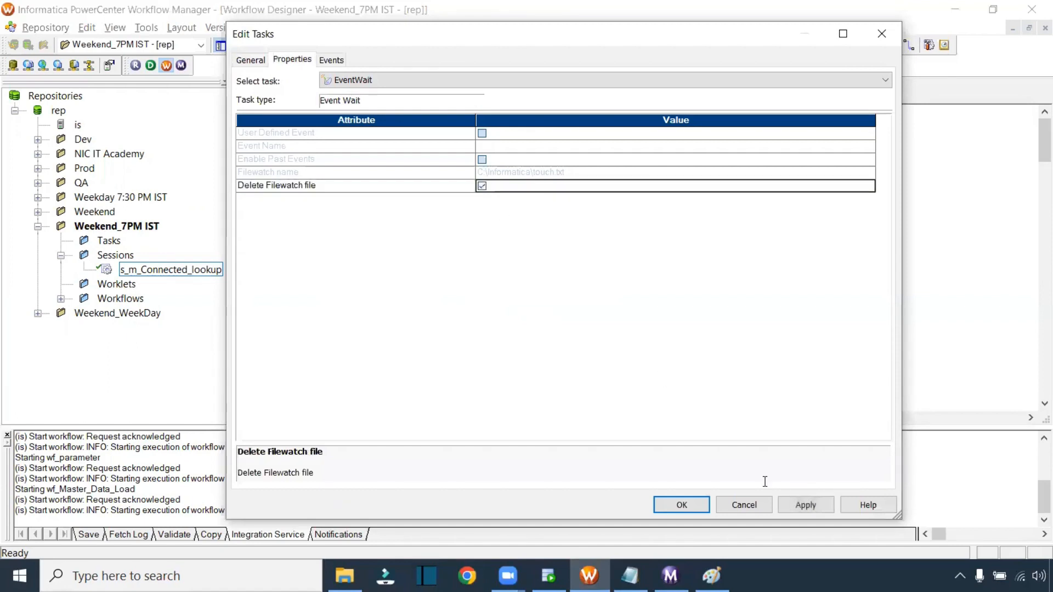
pyautogui.click(810, 507)
pyautogui.click(689, 504)
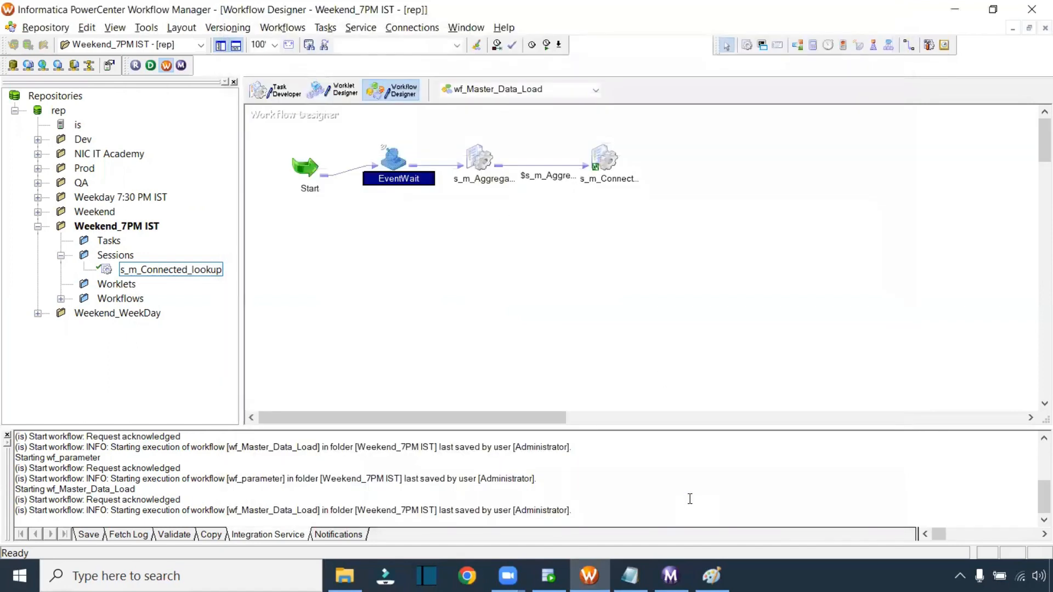
pyautogui.hotkey('ctrl', 's')
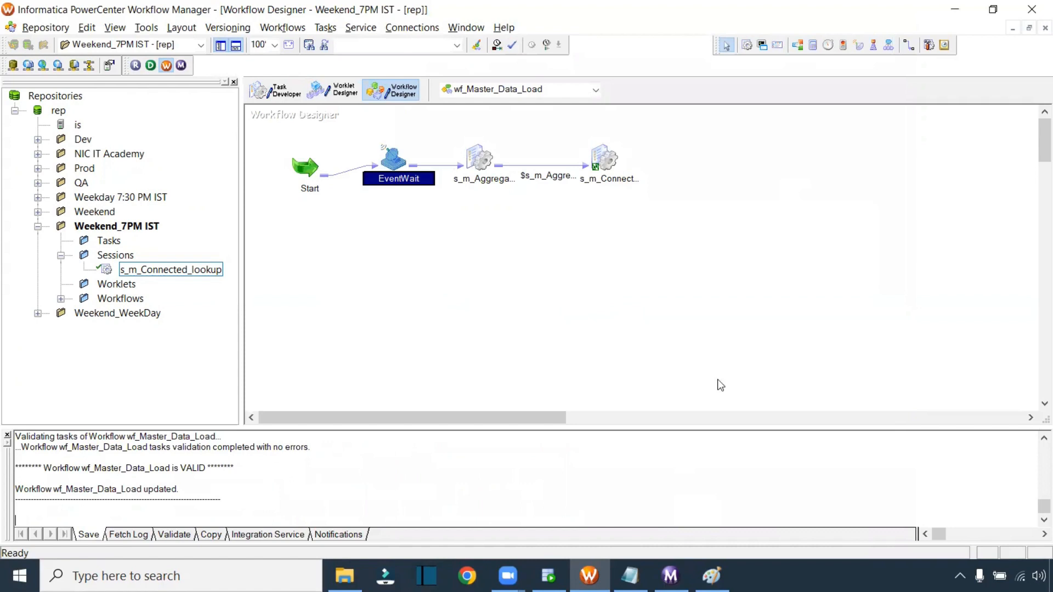
pyautogui.rightClick(590, 285)
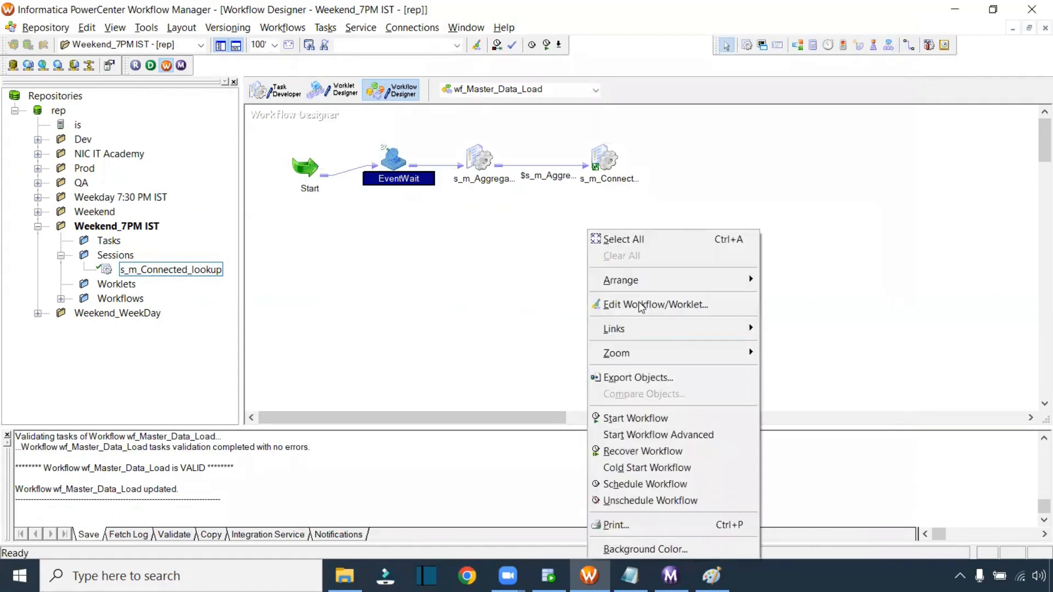
# - Start wf_Master_Data_Load again and follow the run in Workflow Monitor until all three tasks succeed
pyautogui.click(663, 418)
pyautogui.click(344, 576)
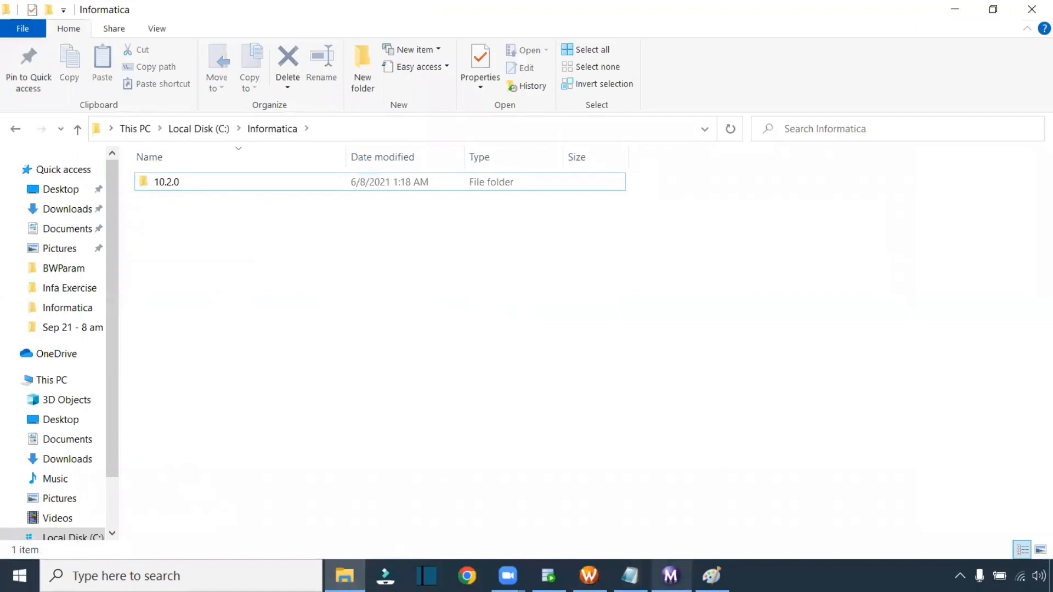
pyautogui.click(670, 575)
pyautogui.click(216, 83)
pyautogui.click(217, 94)
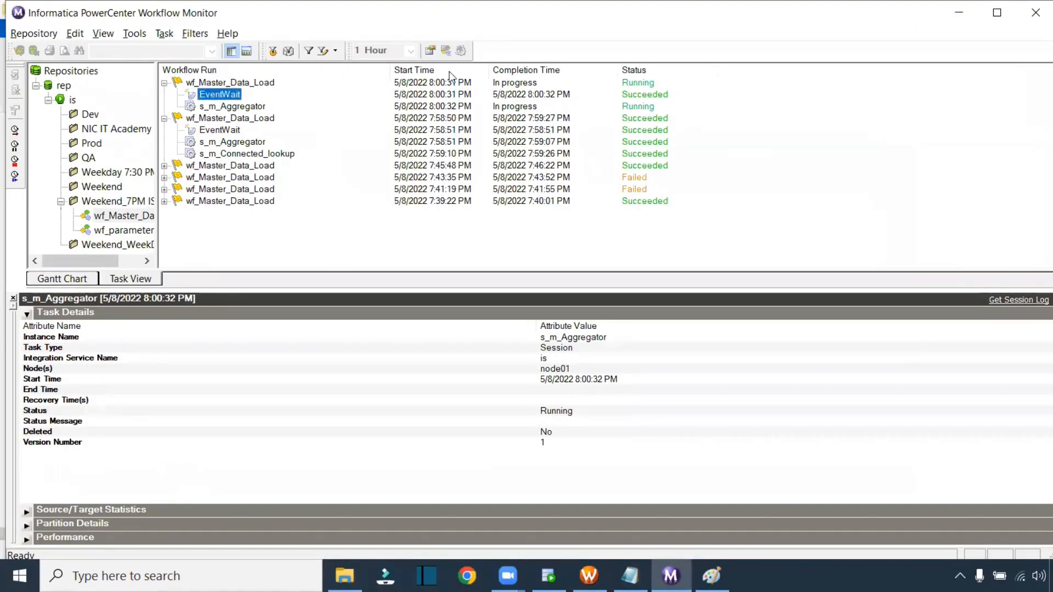
pyautogui.click(164, 118)
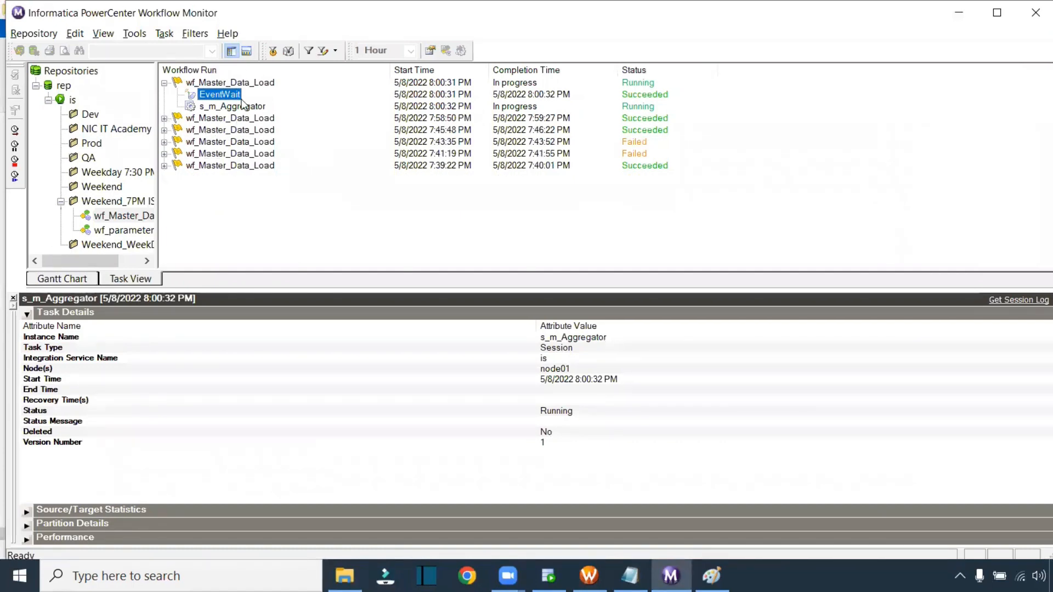
pyautogui.click(712, 576)
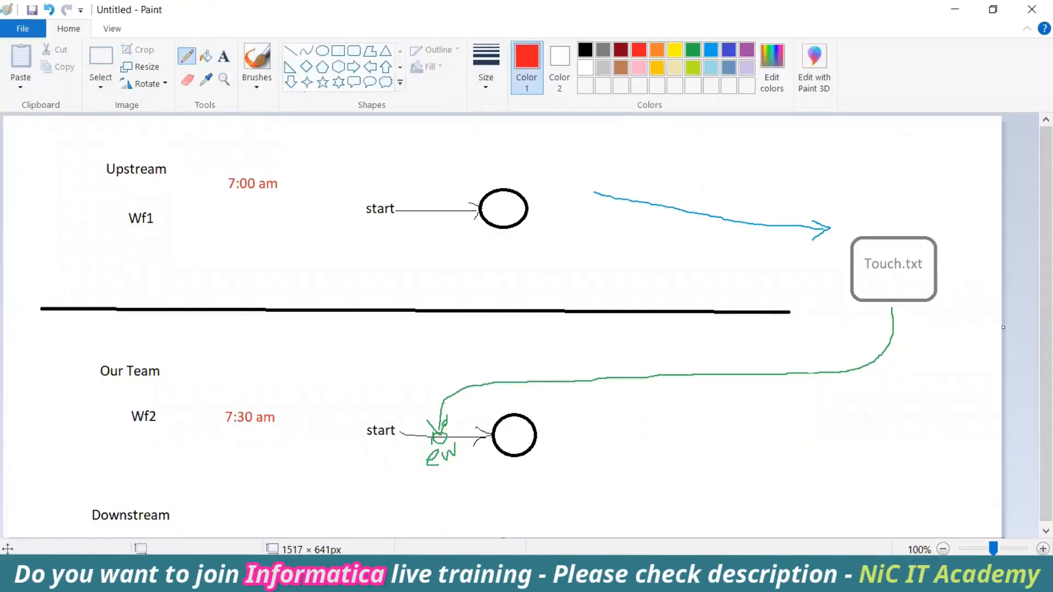
pyautogui.click(608, 576)
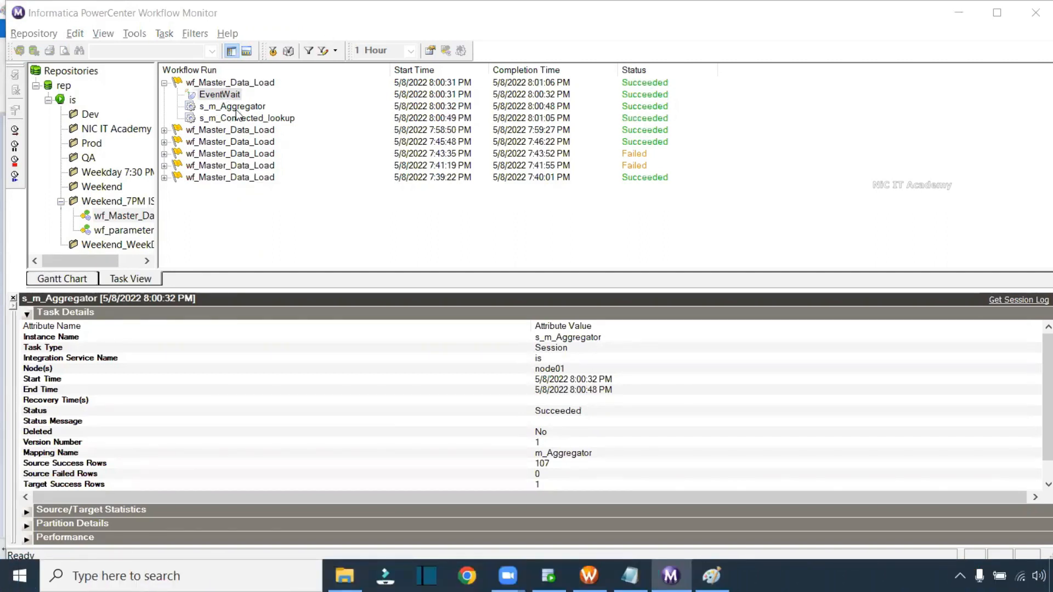
pyautogui.rightClick(253, 85)
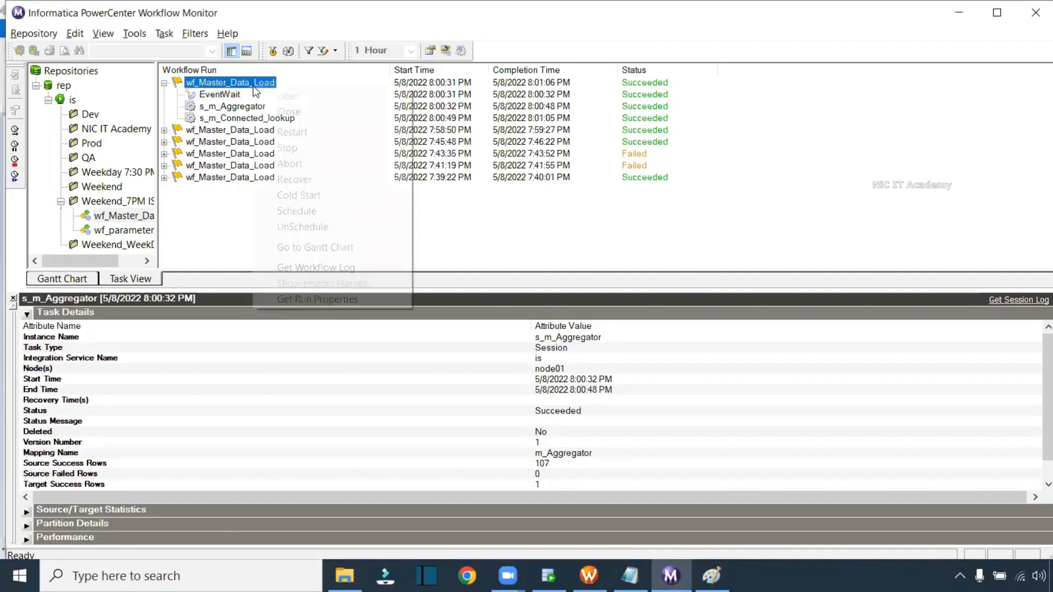
# - Restart wf_Master_Data_Load and confirm the new run's EventWait is running
pyautogui.click(331, 137)
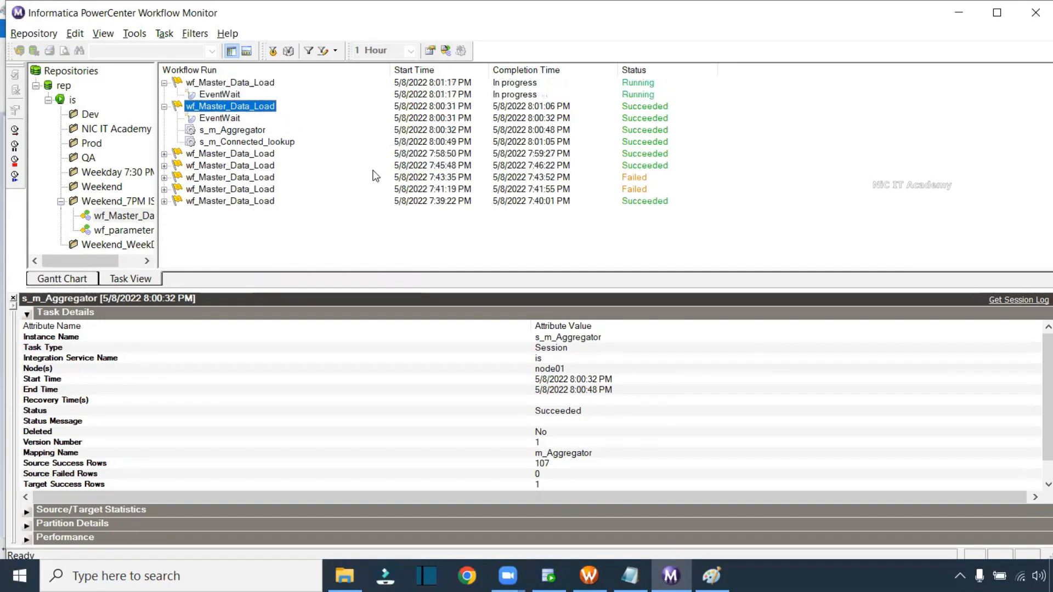
pyautogui.click(239, 94)
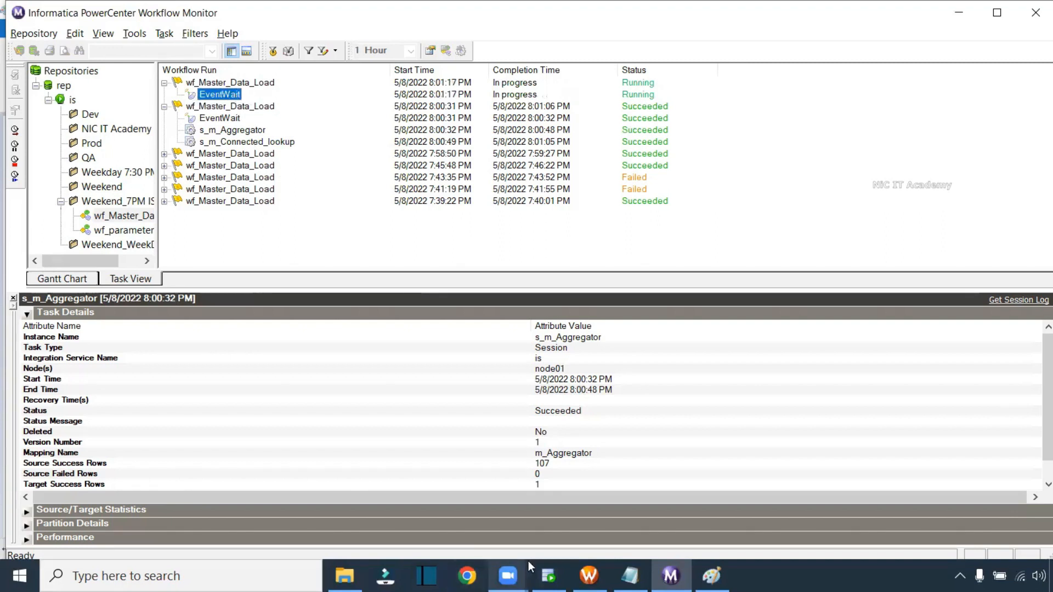
pyautogui.click(344, 576)
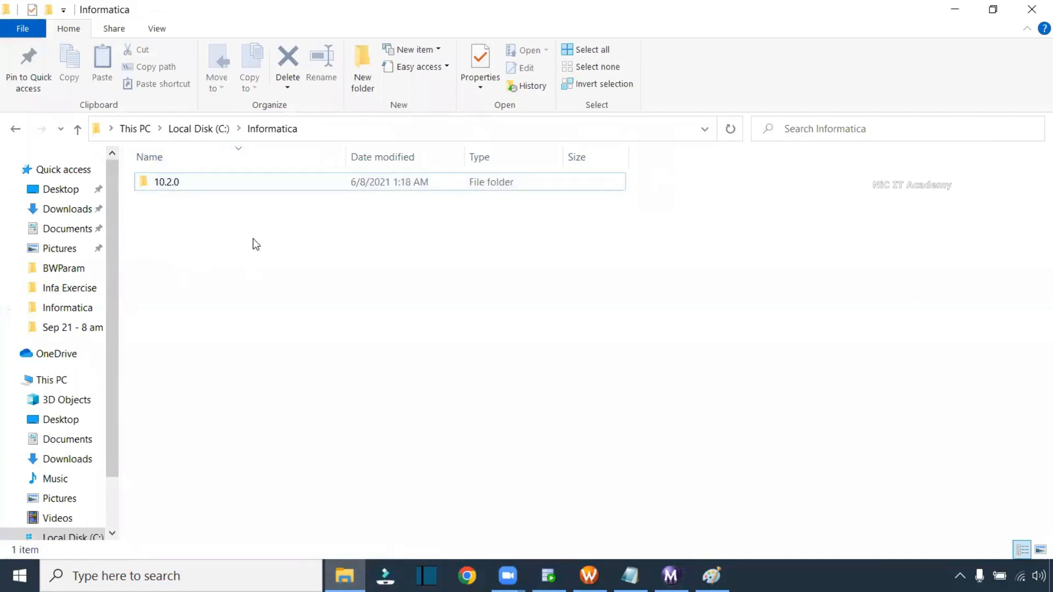
pyautogui.click(670, 576)
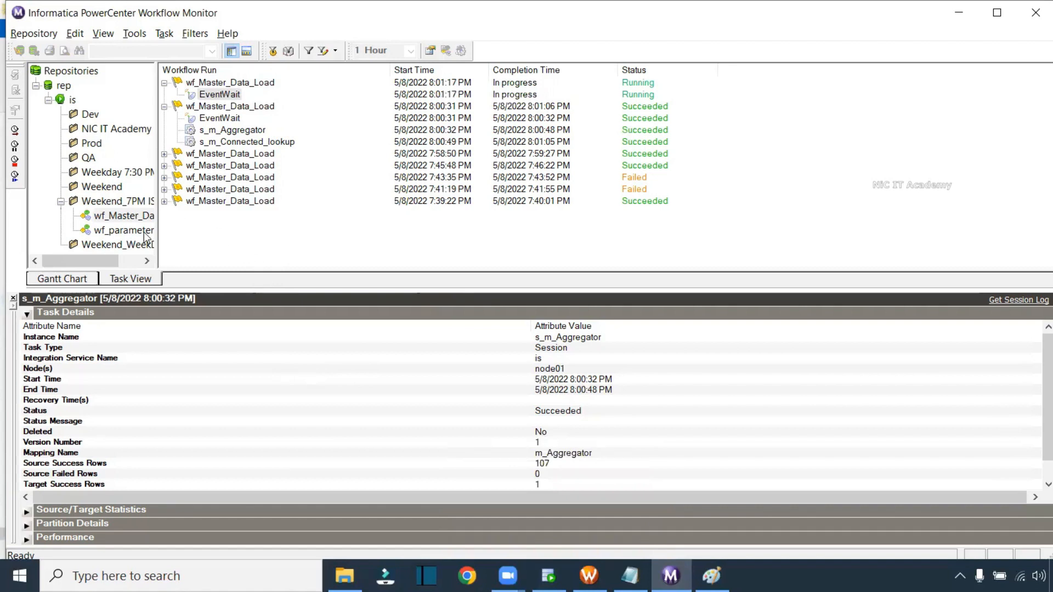
# - Restart wf_parameter, then restore down the Informatica folder window over the monitor
pyautogui.click(126, 230)
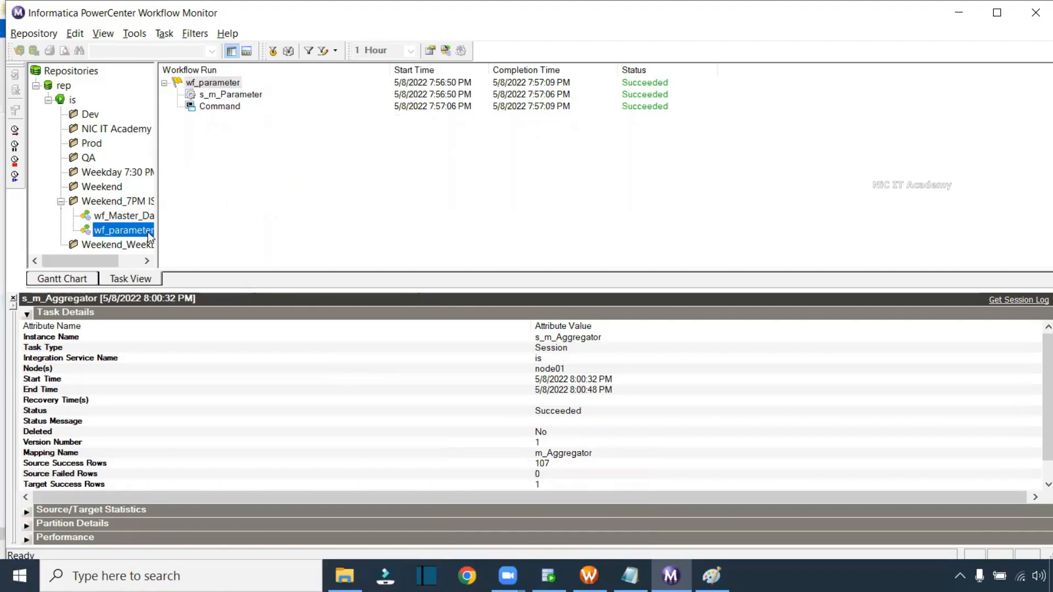
pyautogui.rightClick(147, 233)
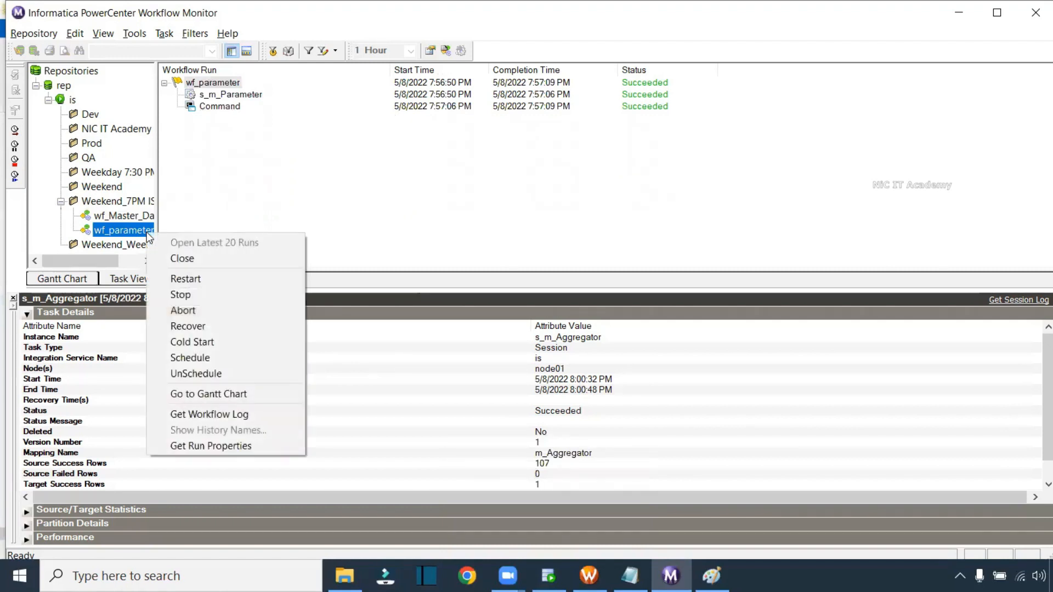
pyautogui.click(210, 281)
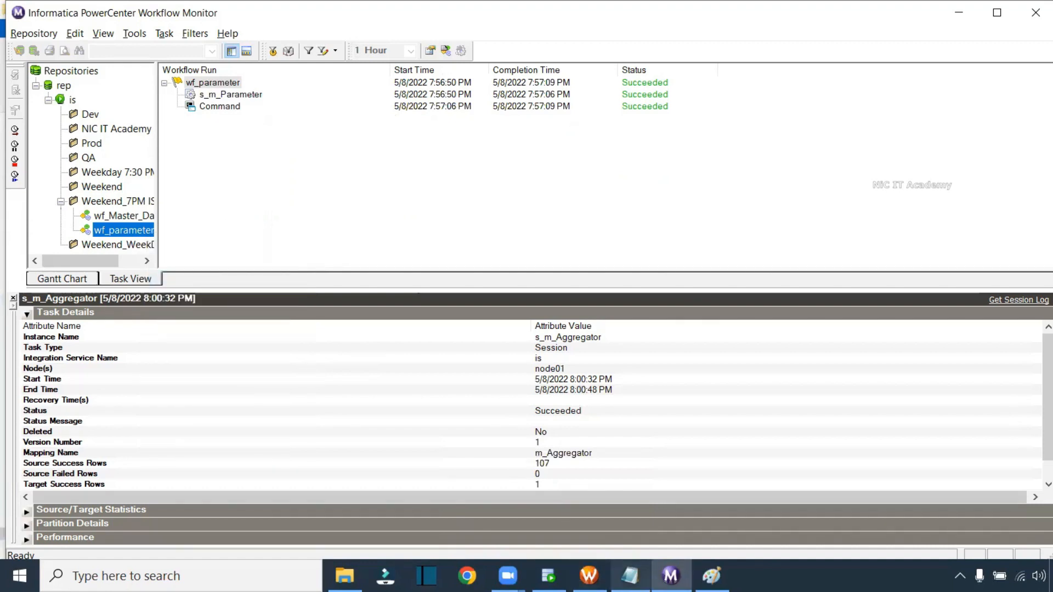
pyautogui.click(126, 216)
pyautogui.click(344, 576)
pyautogui.click(987, 12)
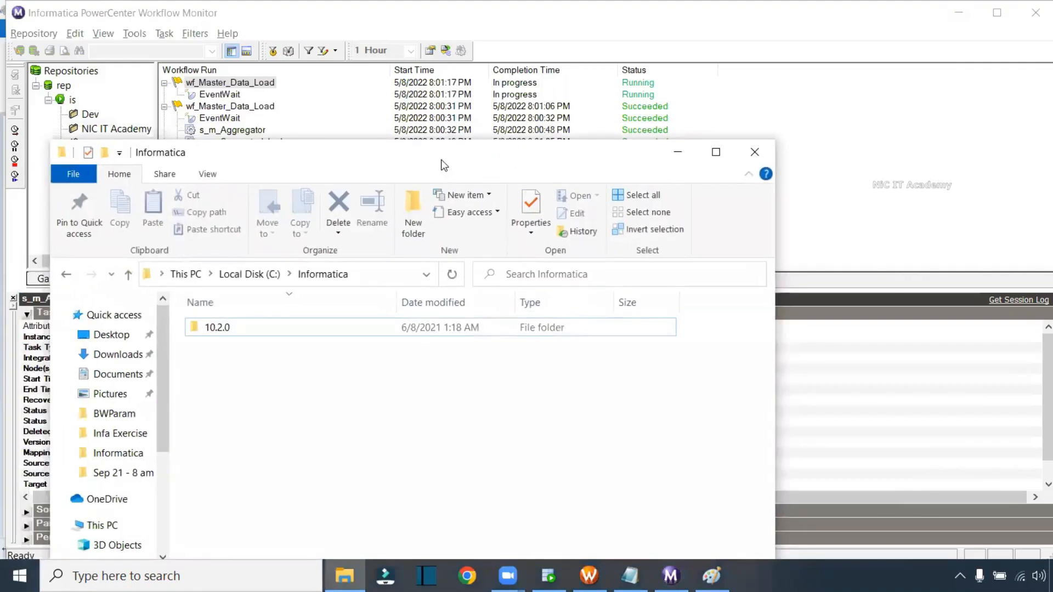
# - Reposition the Informatica folder window and switch to the Paint diagram
pyautogui.moveTo(444, 165); pyautogui.dragTo(558, 187)
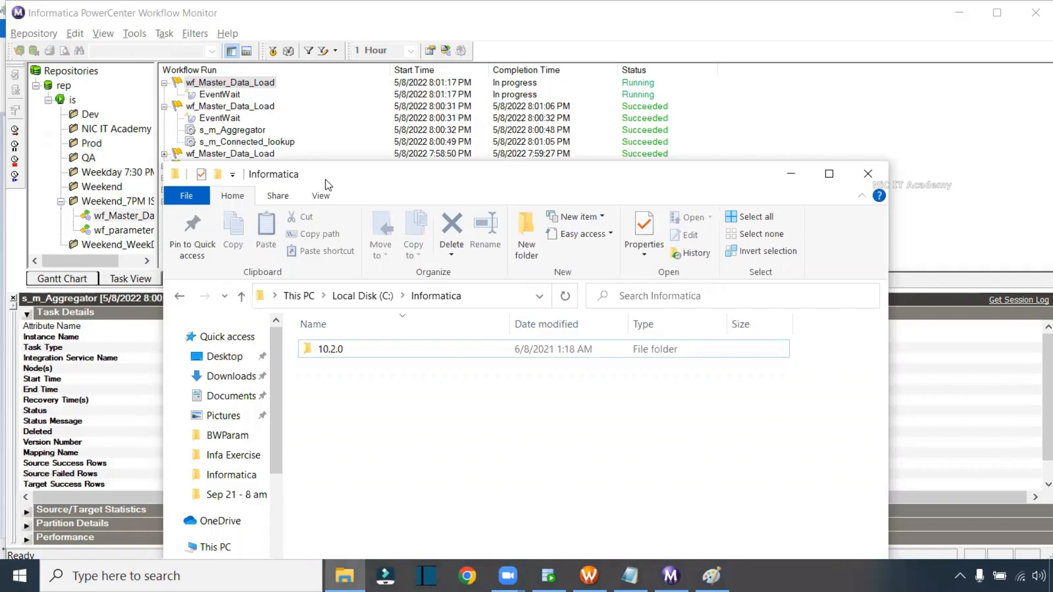
pyautogui.moveTo(320, 181); pyautogui.dragTo(227, 142)
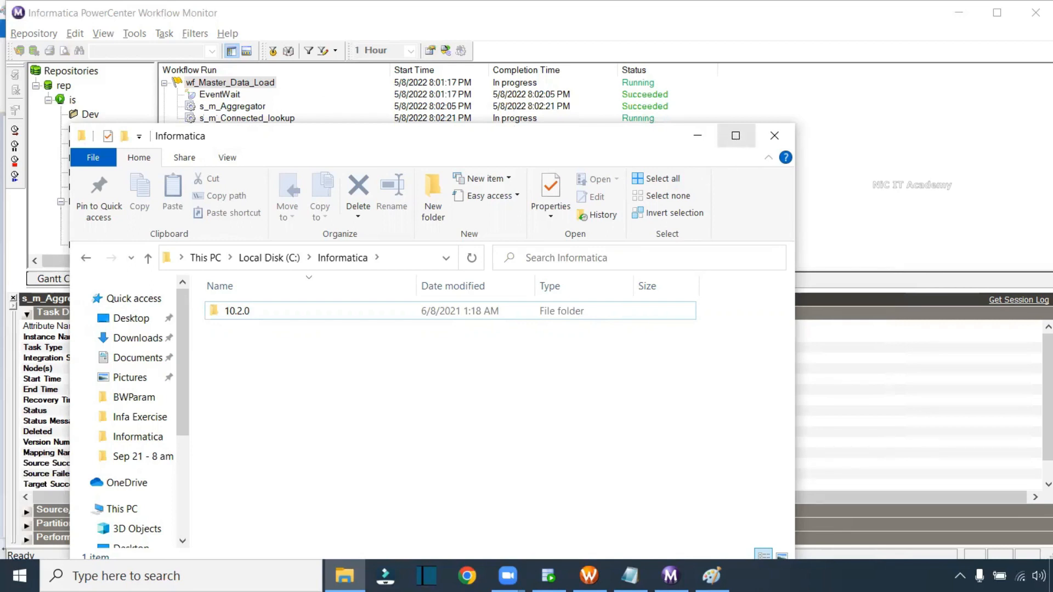
pyautogui.click(711, 576)
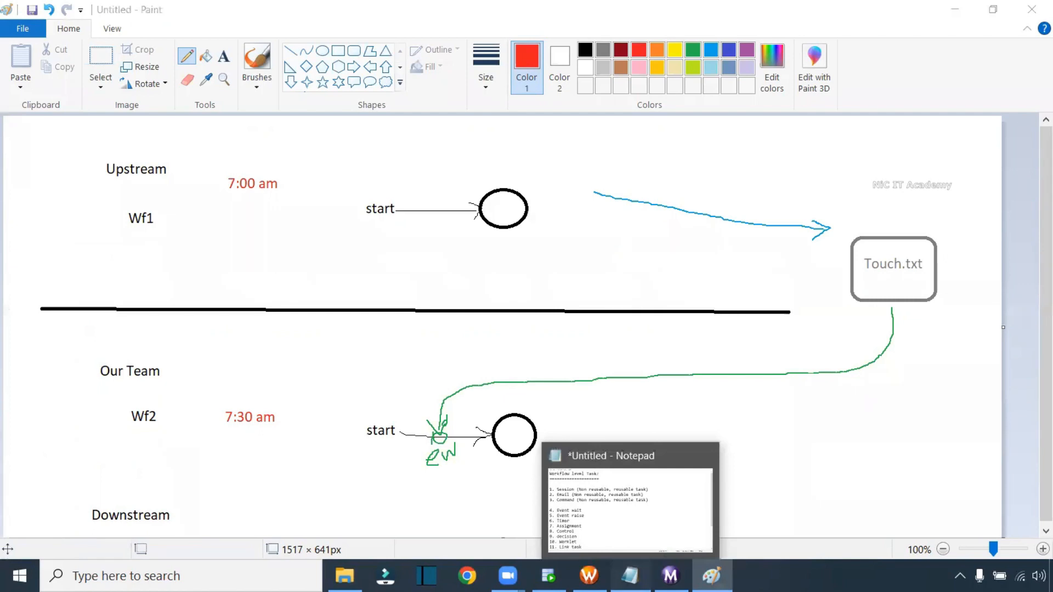
# - Highlight the Session, Email and Command task lines in Notepad, then open Workflow Manager's Task Developer
pyautogui.click(630, 576)
pyautogui.moveTo(7, 153); pyautogui.dragTo(653, 155)
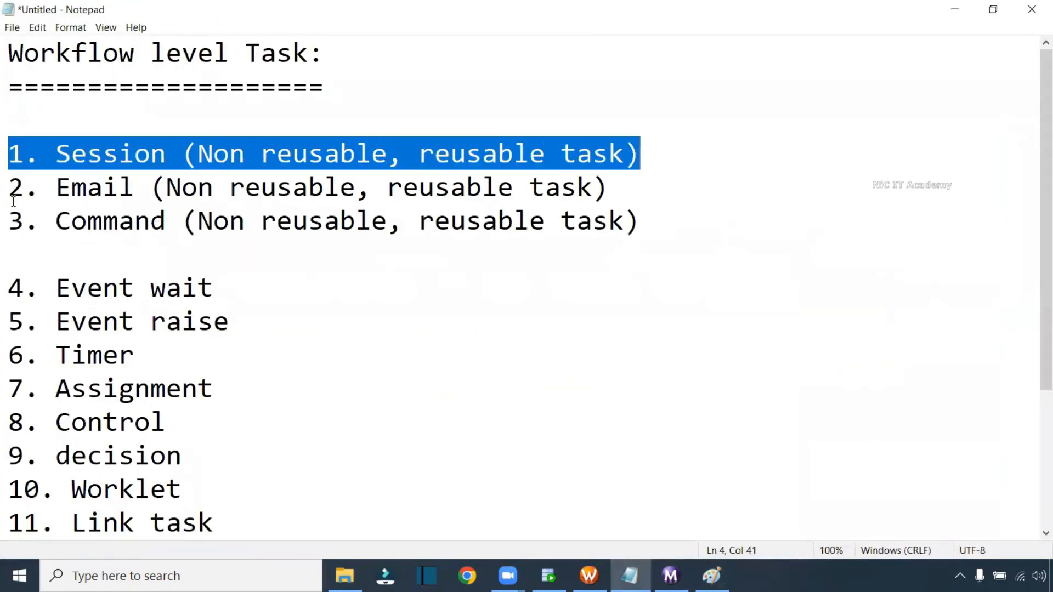
pyautogui.moveTo(9, 222); pyautogui.dragTo(658, 235)
pyautogui.moveTo(212, 289); pyautogui.dragTo(7, 296)
pyautogui.moveTo(55, 154); pyautogui.dragTo(582, 237)
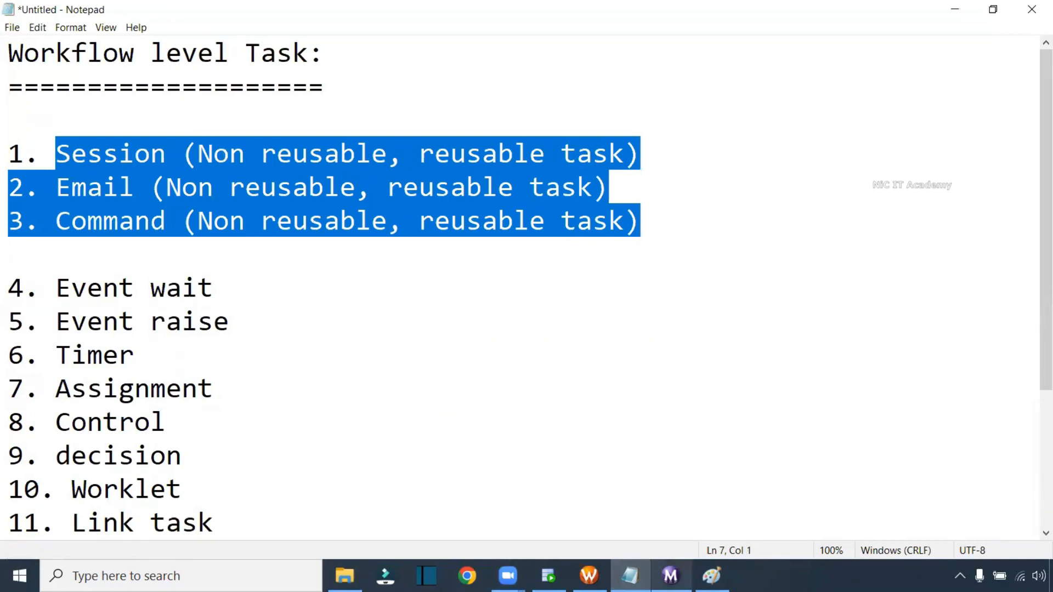
pyautogui.click(588, 576)
pyautogui.click(260, 92)
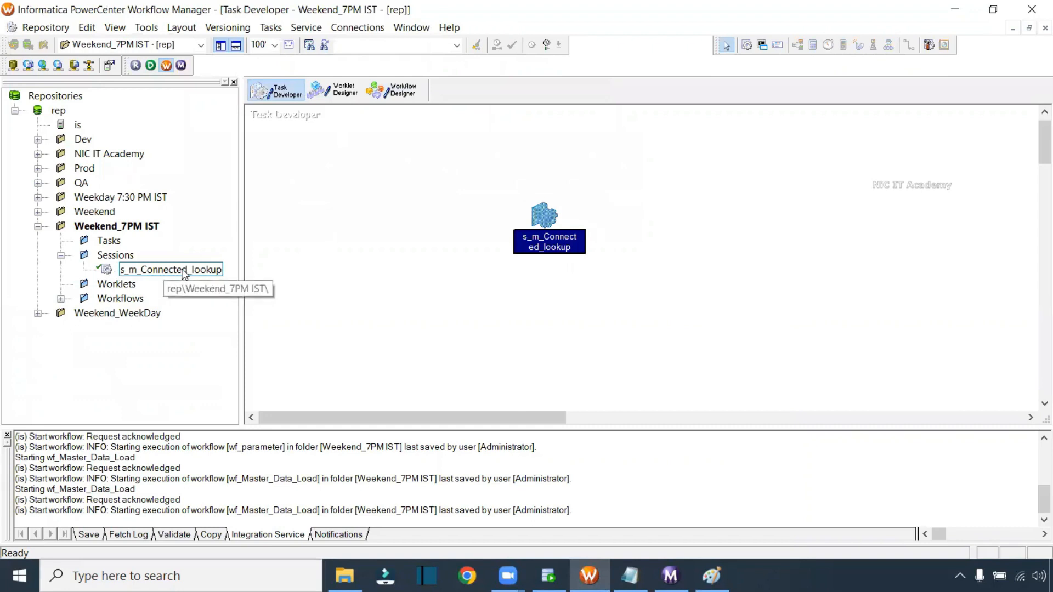
# - Open the wf_parameter workflow in the Workflow Designer
pyautogui.click(183, 270)
pyautogui.click(406, 95)
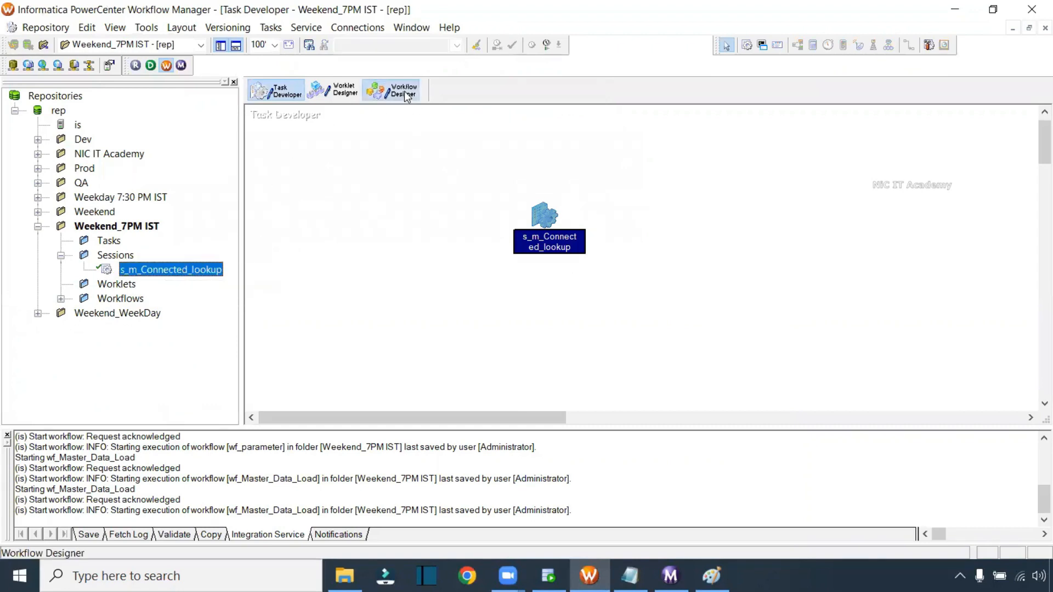
pyautogui.click(178, 268)
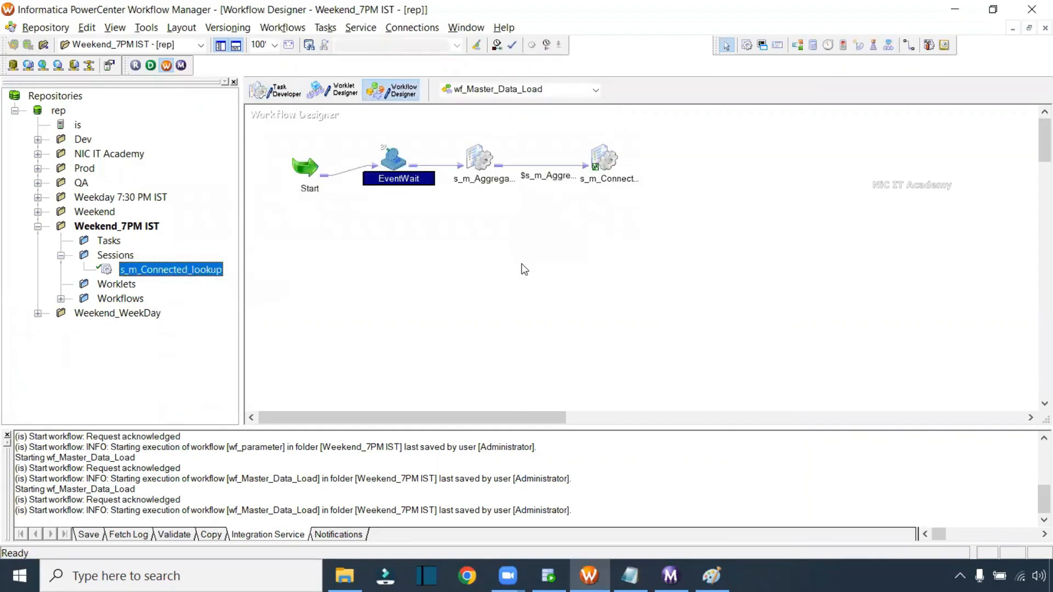
pyautogui.click(502, 96)
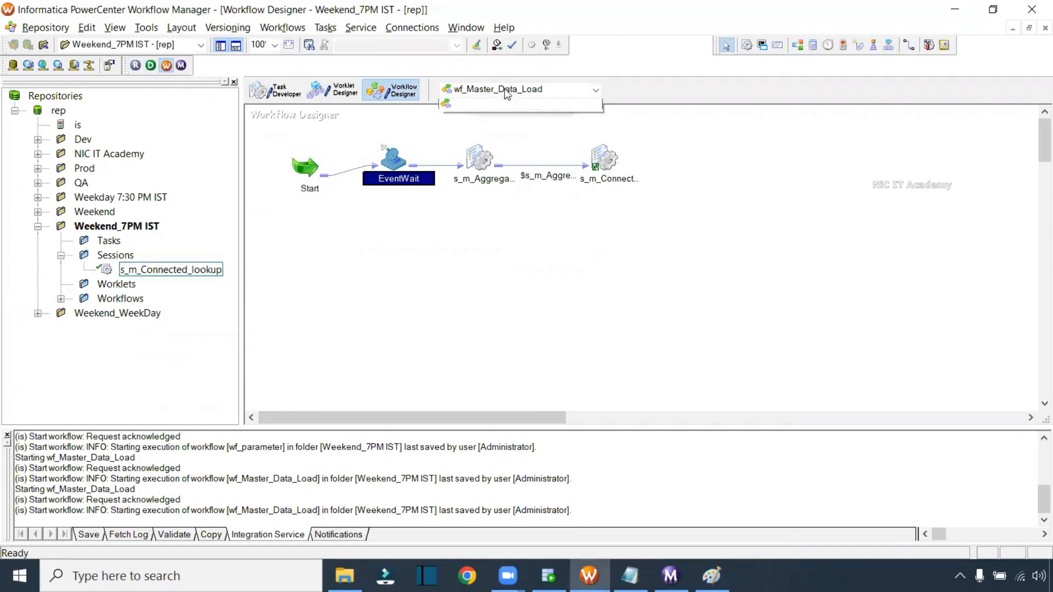
pyautogui.click(490, 108)
# - Drop s_m_Connected_lookup into wf_parameter beside Command, then delete it again
pyautogui.moveTo(165, 269); pyautogui.dragTo(785, 232)
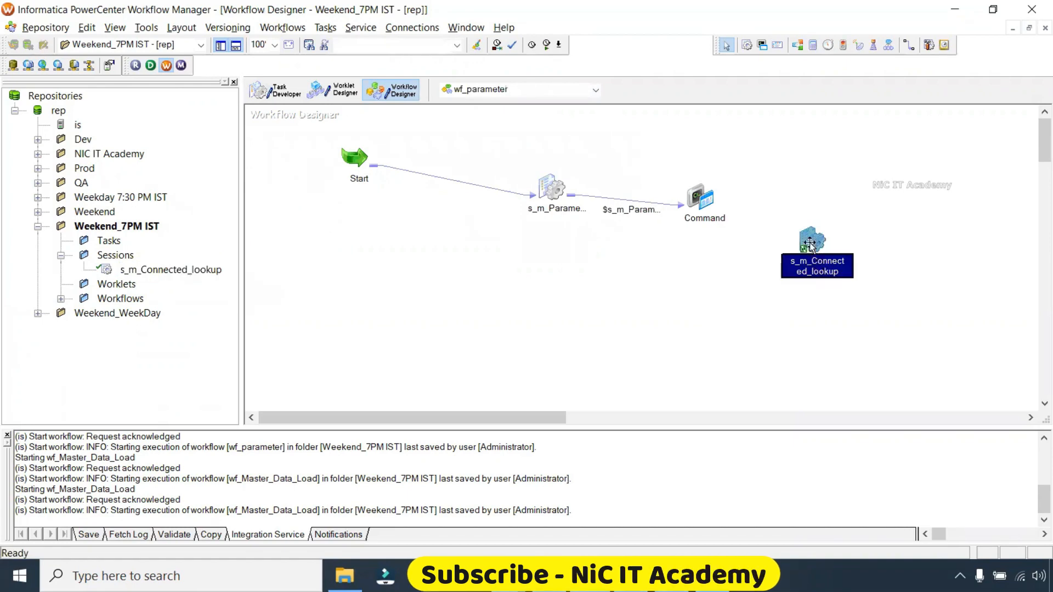
pyautogui.moveTo(775, 195); pyautogui.dragTo(863, 310)
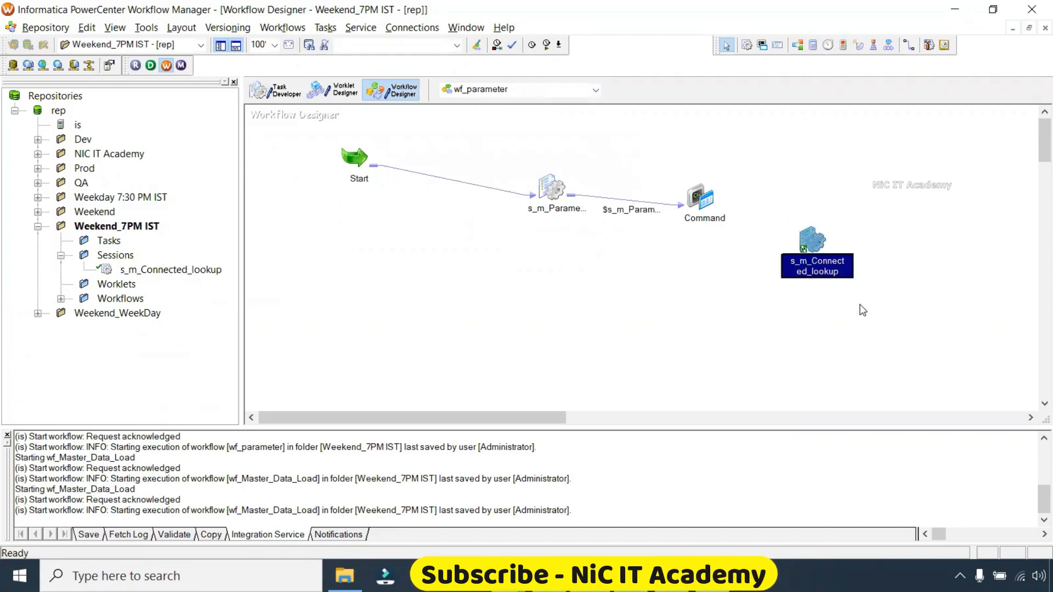
pyautogui.press('Delete')
pyautogui.press('Return')
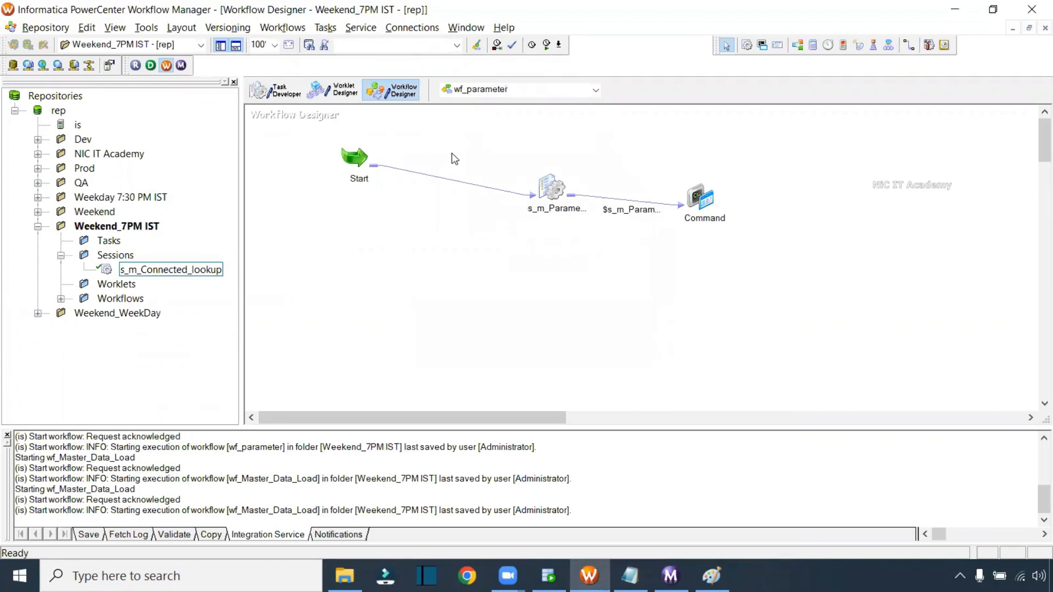
pyautogui.hotkey('alt', 'Tab')
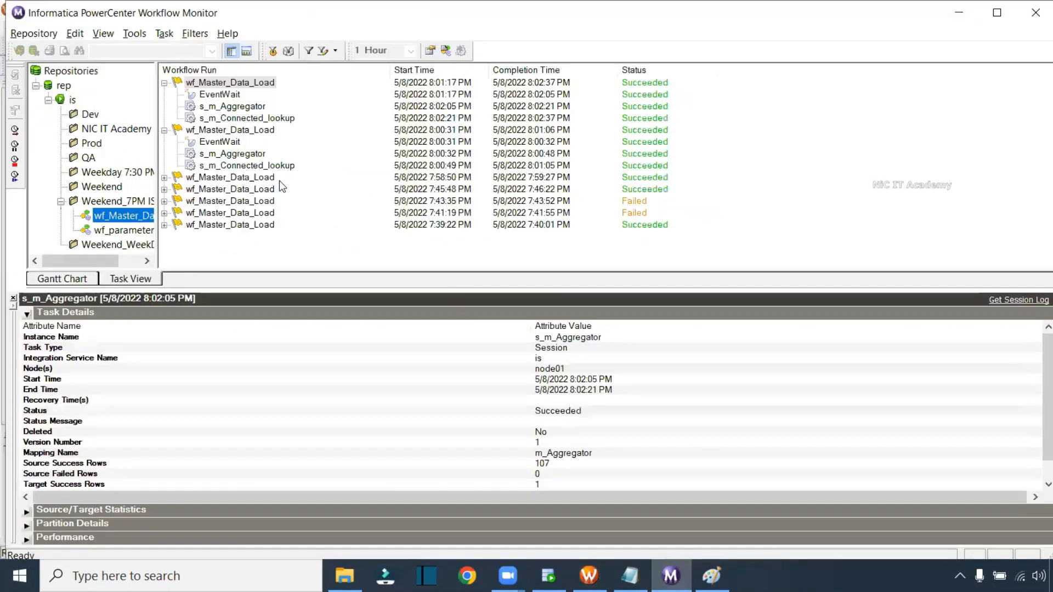
# - Check the latest wf_Master_Data_Load run's EventWait task, then highlight the Email and Command notes in Notepad
pyautogui.click(164, 130)
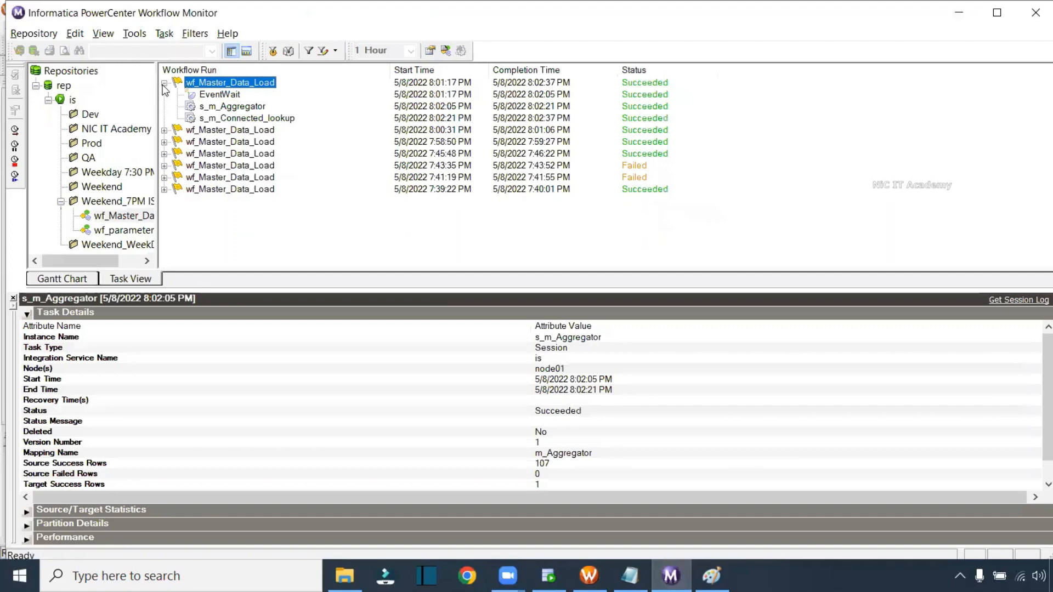
pyautogui.click(218, 96)
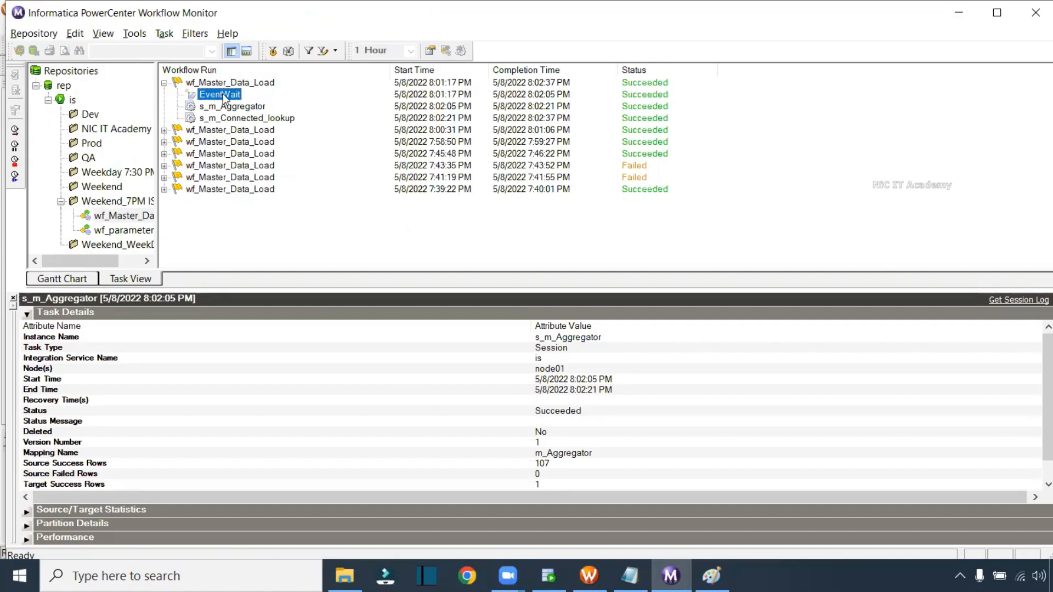
pyautogui.hotkey('alt', 'Tab')
pyautogui.click(362, 300)
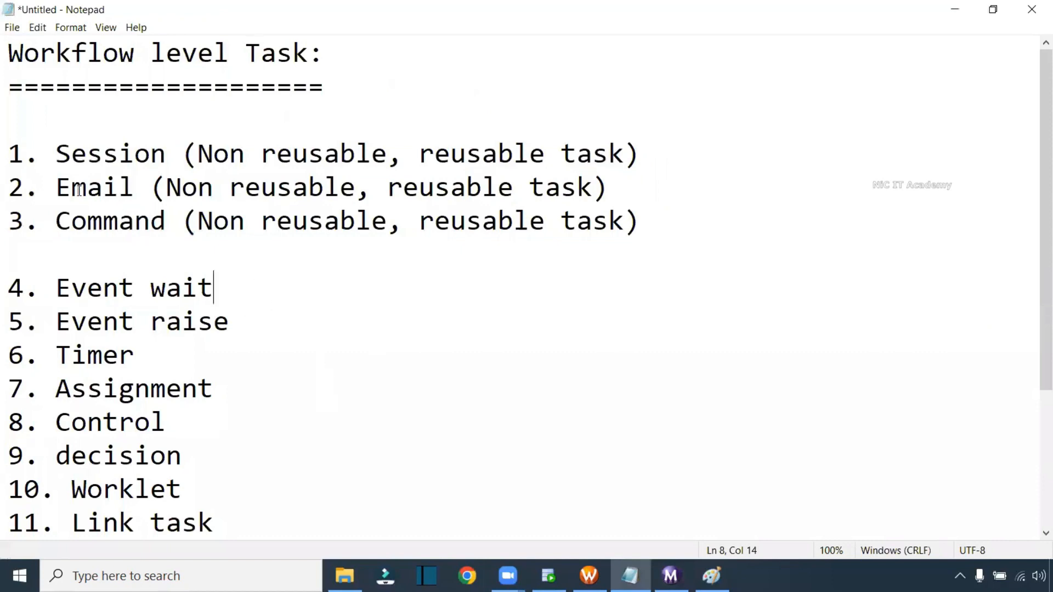
pyautogui.moveTo(57, 187); pyautogui.dragTo(608, 221)
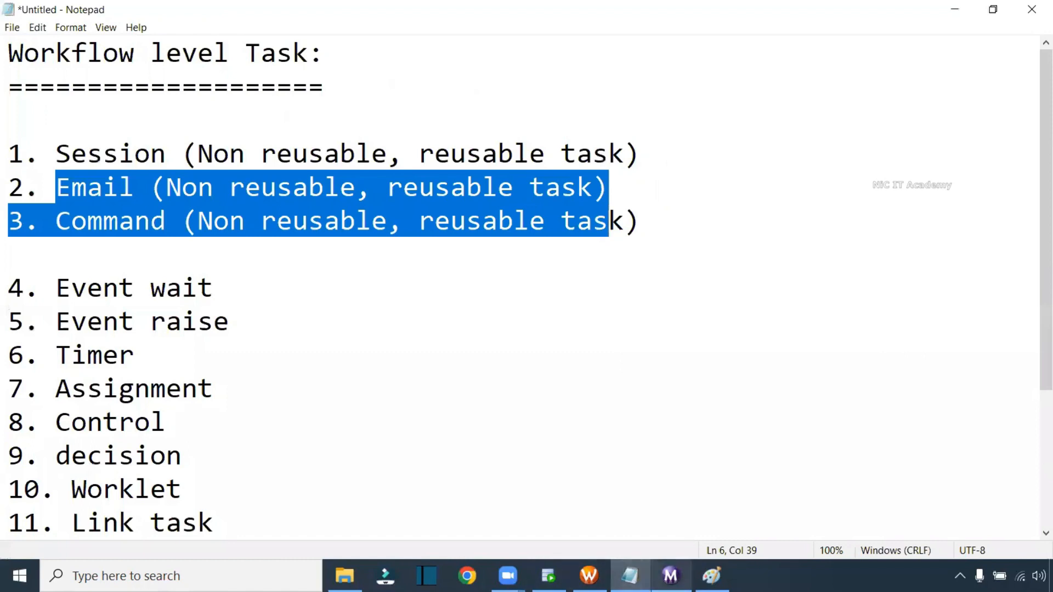
pyautogui.click(589, 576)
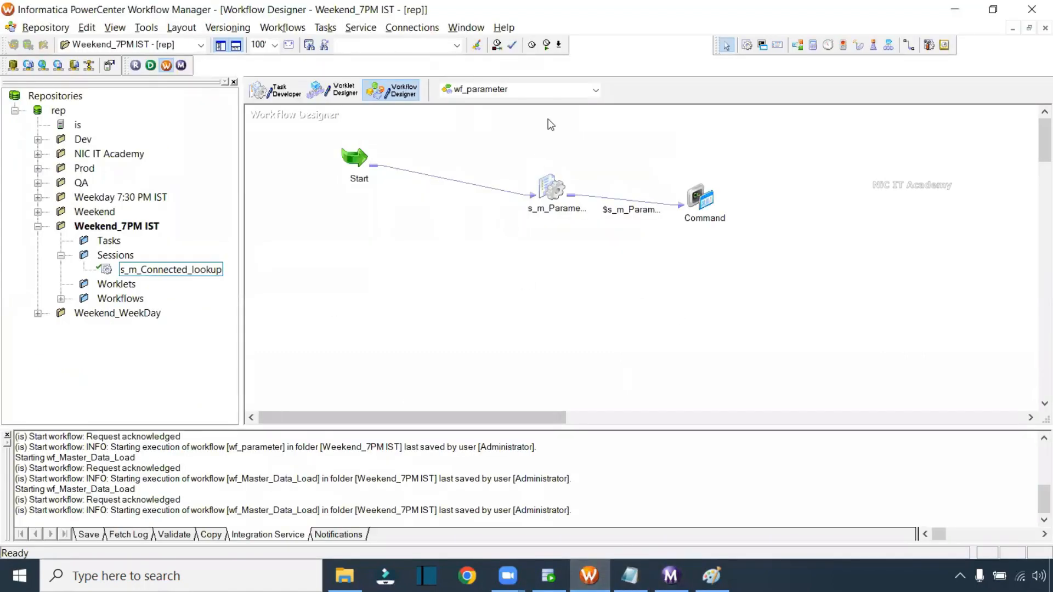
pyautogui.click(552, 89)
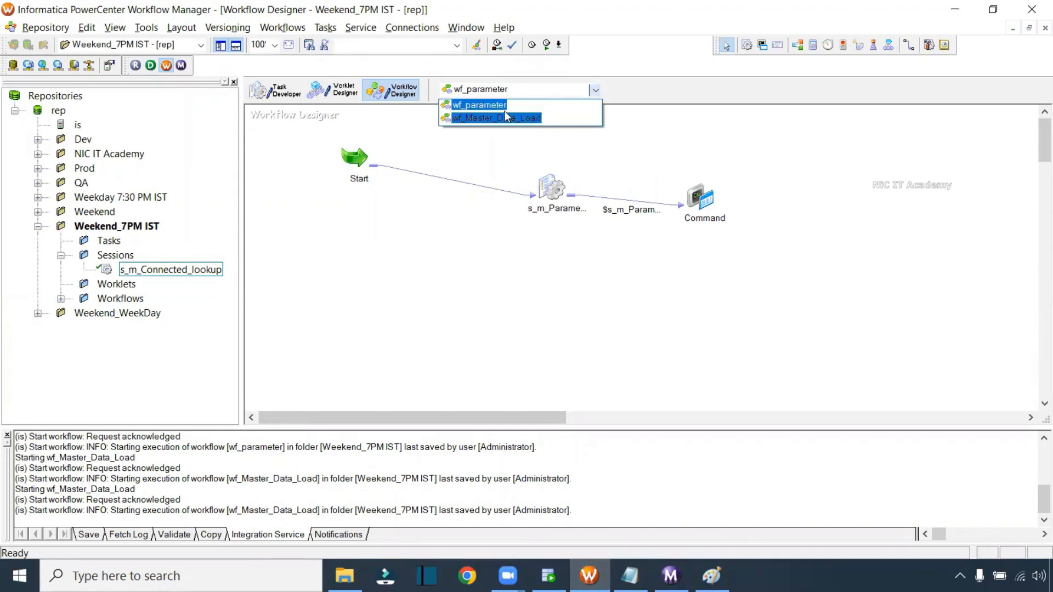
pyautogui.click(526, 118)
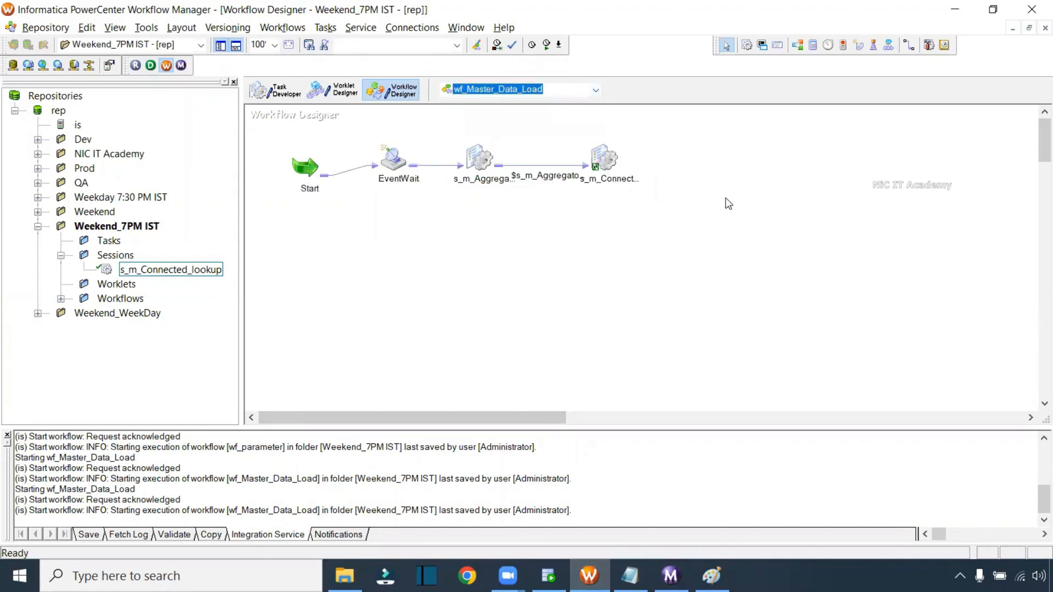
pyautogui.click(515, 89)
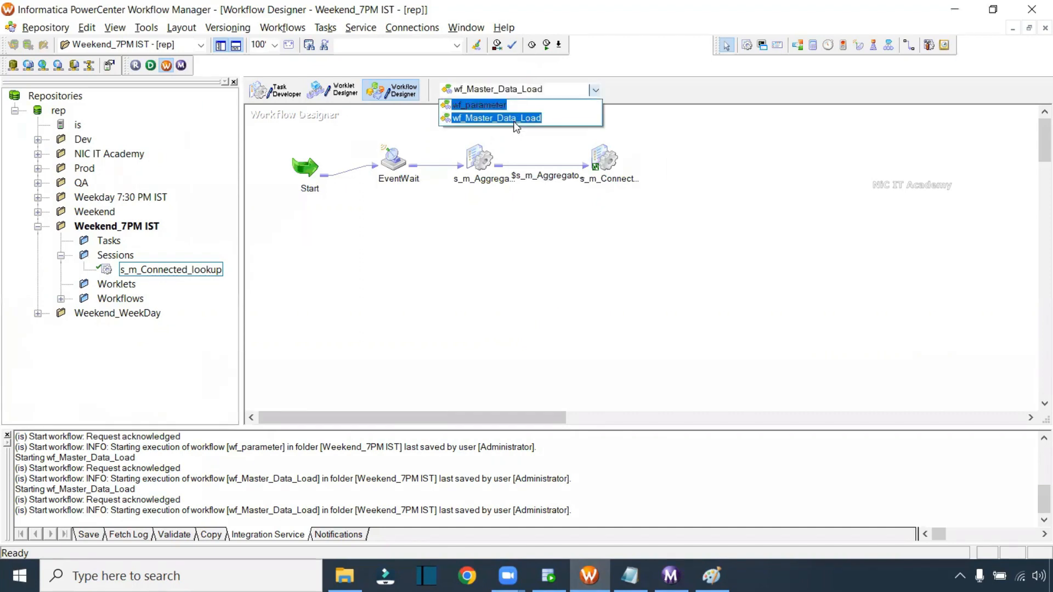
pyautogui.click(499, 104)
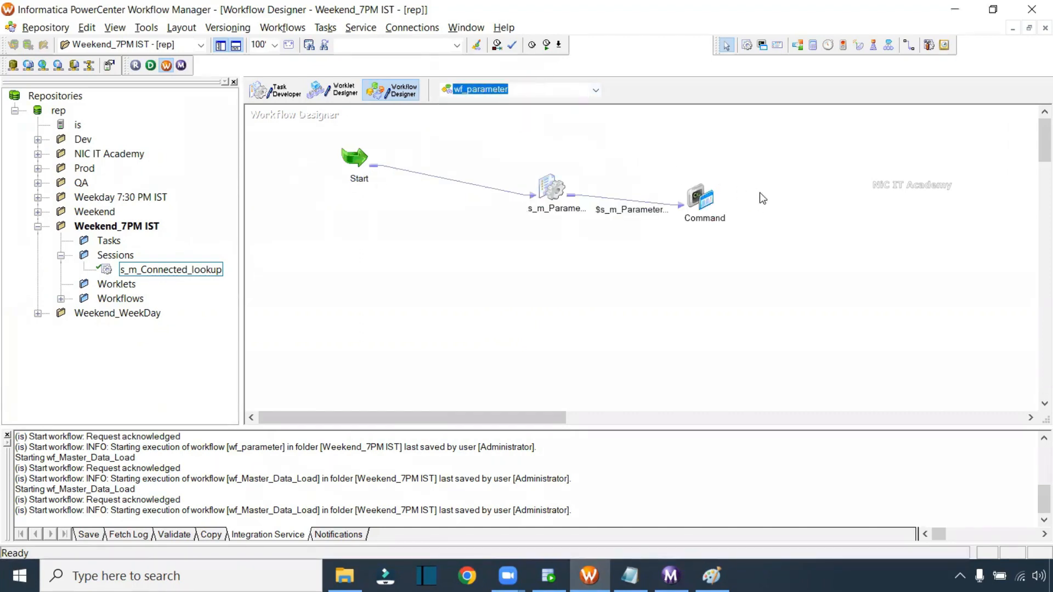
pyautogui.moveTo(664, 169); pyautogui.dragTo(763, 274)
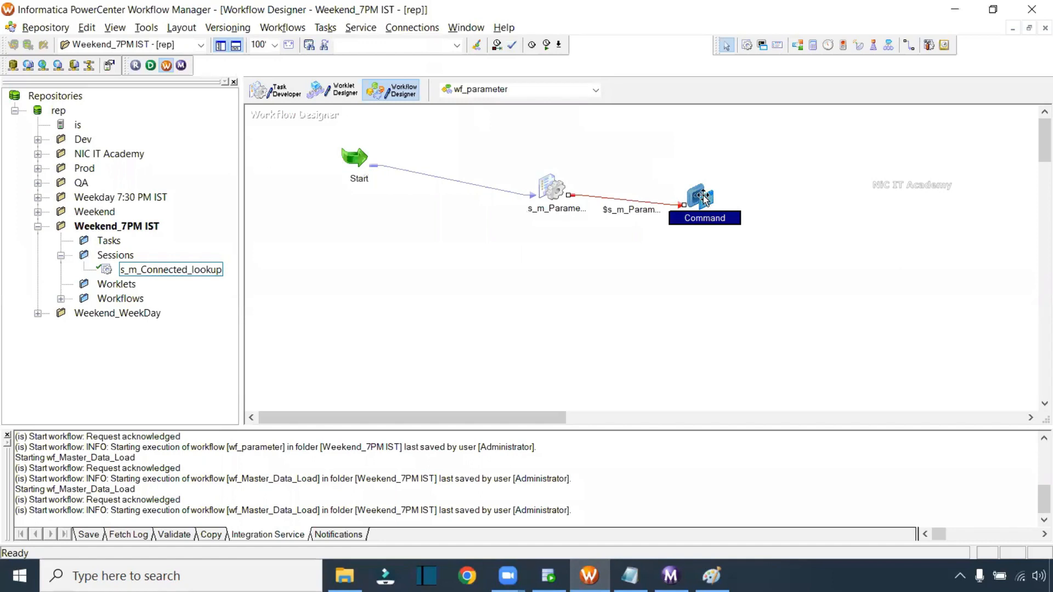
# - Place an Email task right of the Command task in wf_parameter and link Command to it
pyautogui.click(779, 47)
pyautogui.press('Escape')
pyautogui.click(838, 195)
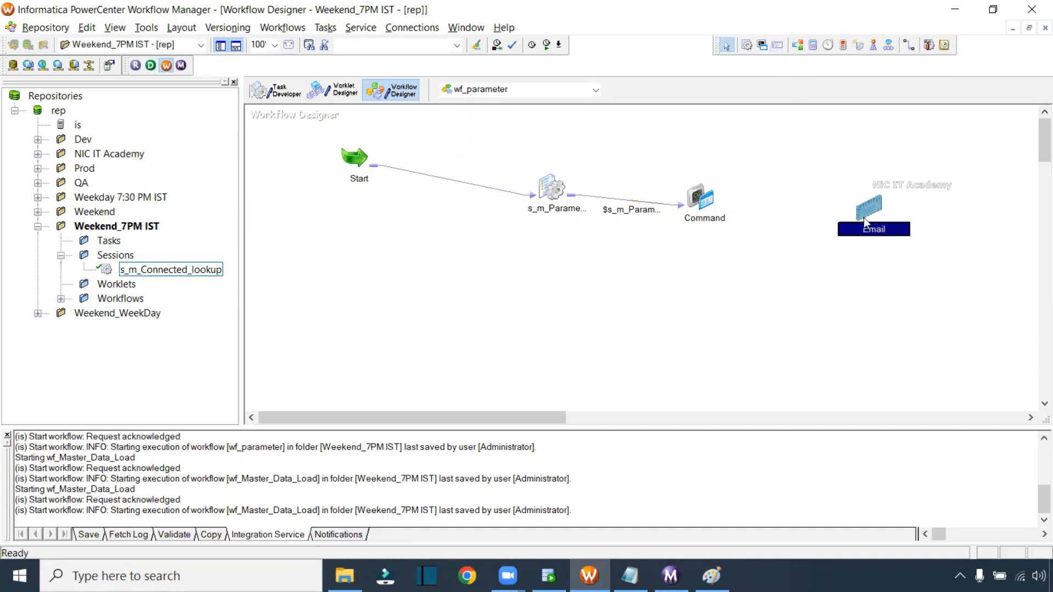
pyautogui.click(909, 45)
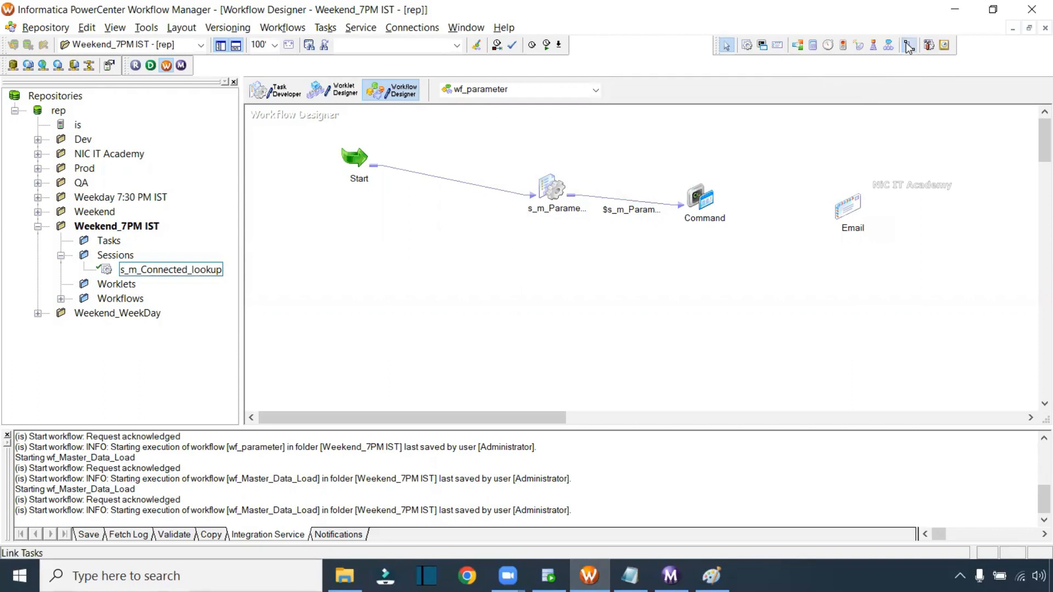
pyautogui.moveTo(697, 199); pyautogui.dragTo(838, 208)
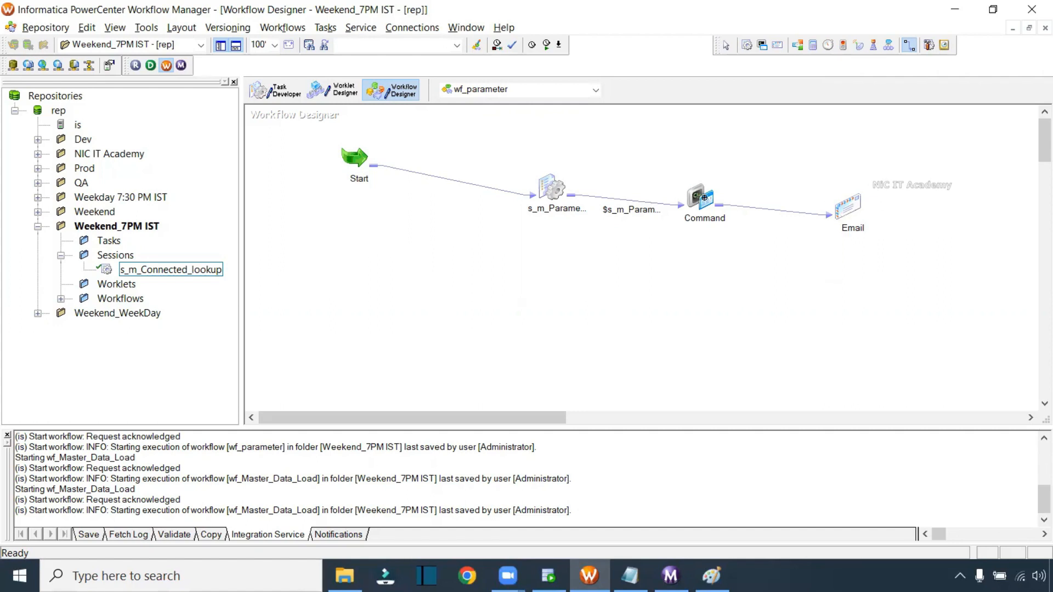
pyautogui.doubleClick(845, 207)
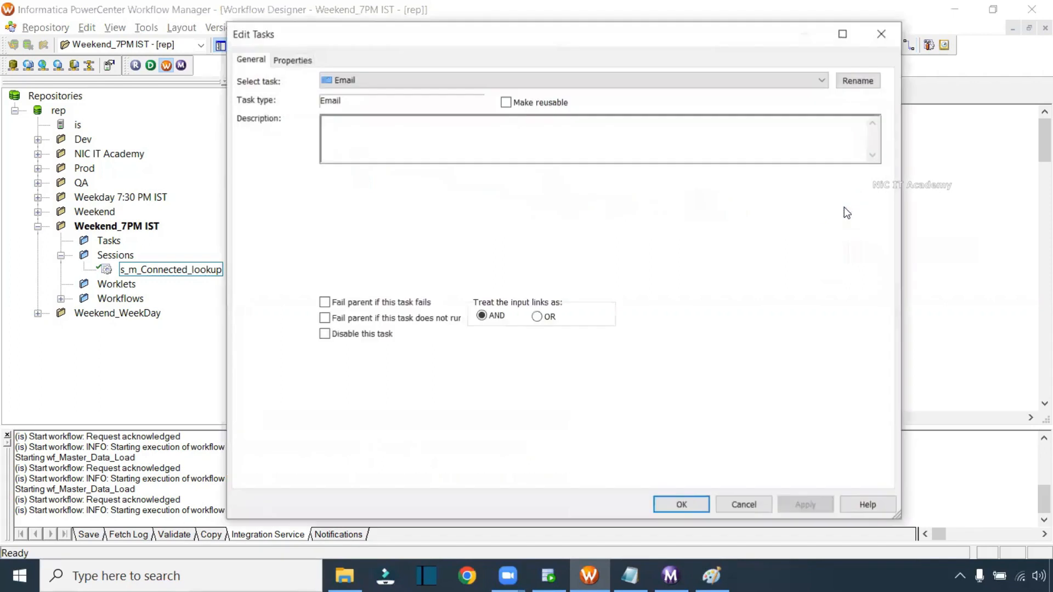
# - Enter the recipient address as the Email task's Email User Name on the Properties tab
pyautogui.click(294, 61)
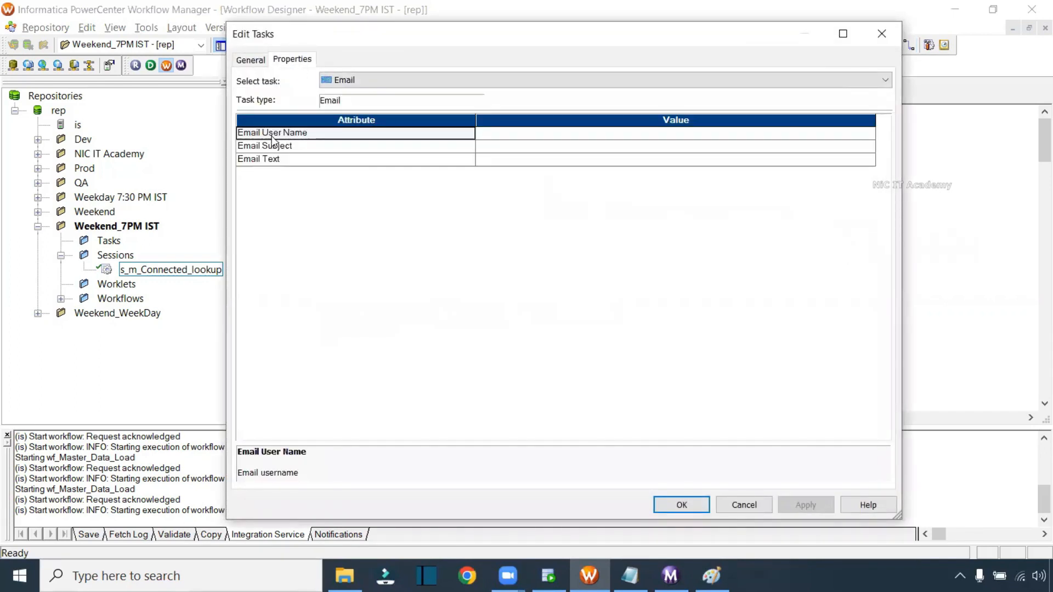
pyautogui.click(548, 137)
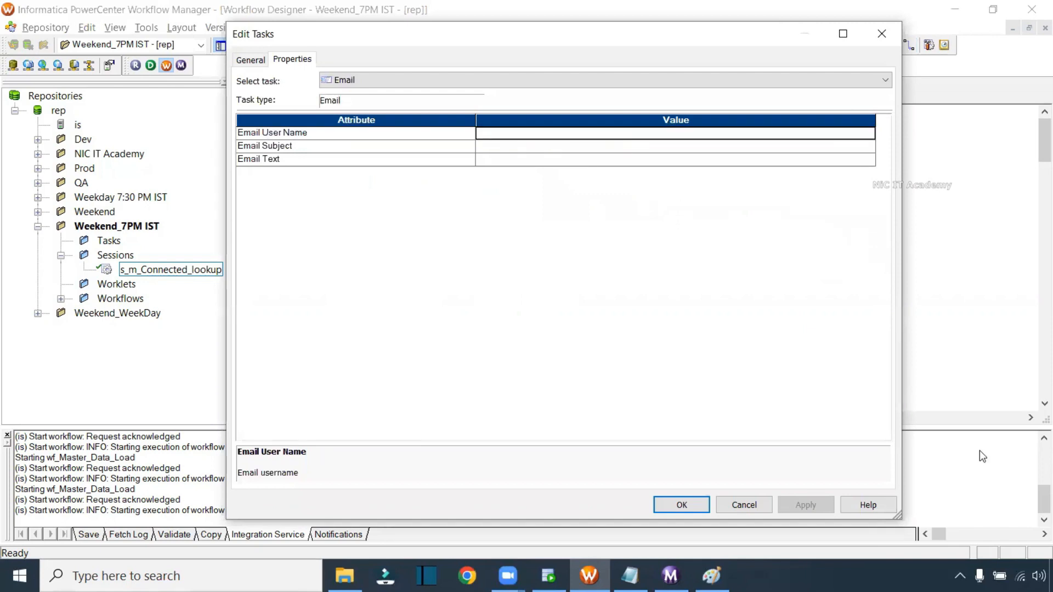
pyautogui.write('ab')
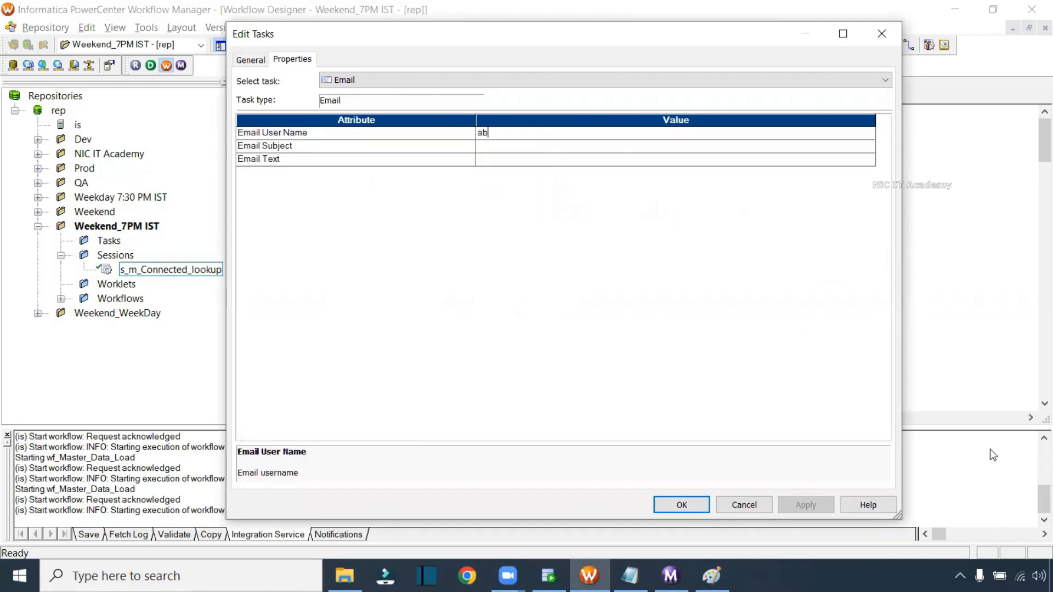
pyautogui.write('c_dl@xyz.com')
pyautogui.moveTo(550, 133); pyautogui.dragTo(446, 133)
pyautogui.click(579, 133)
pyautogui.moveTo(548, 133); pyautogui.dragTo(507, 131)
# - Set the Email Subject to 'The parameter data load completed successfully'
pyautogui.click(496, 148)
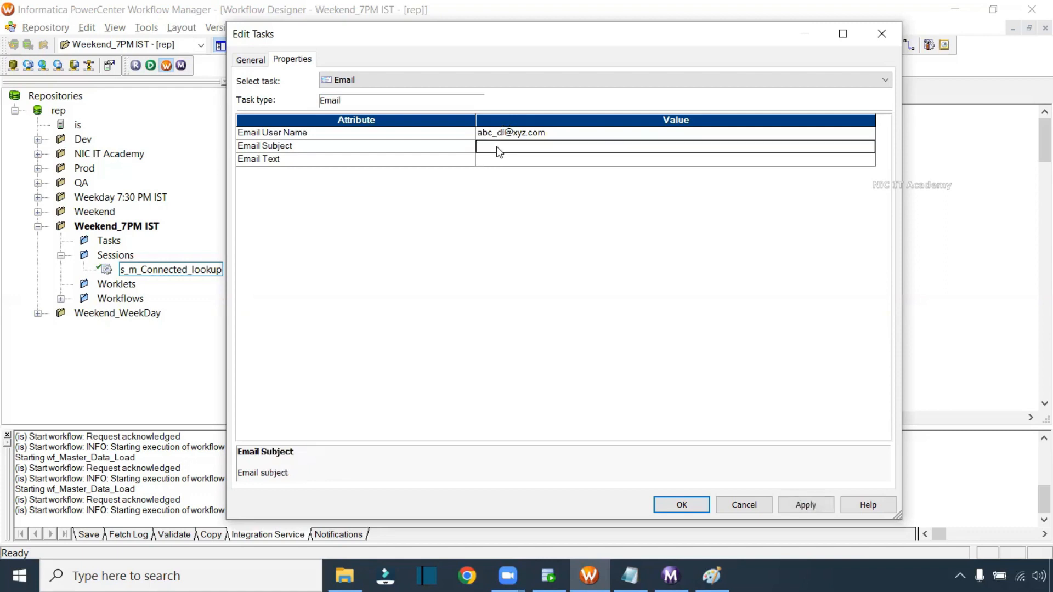
pyautogui.write('The parameter')
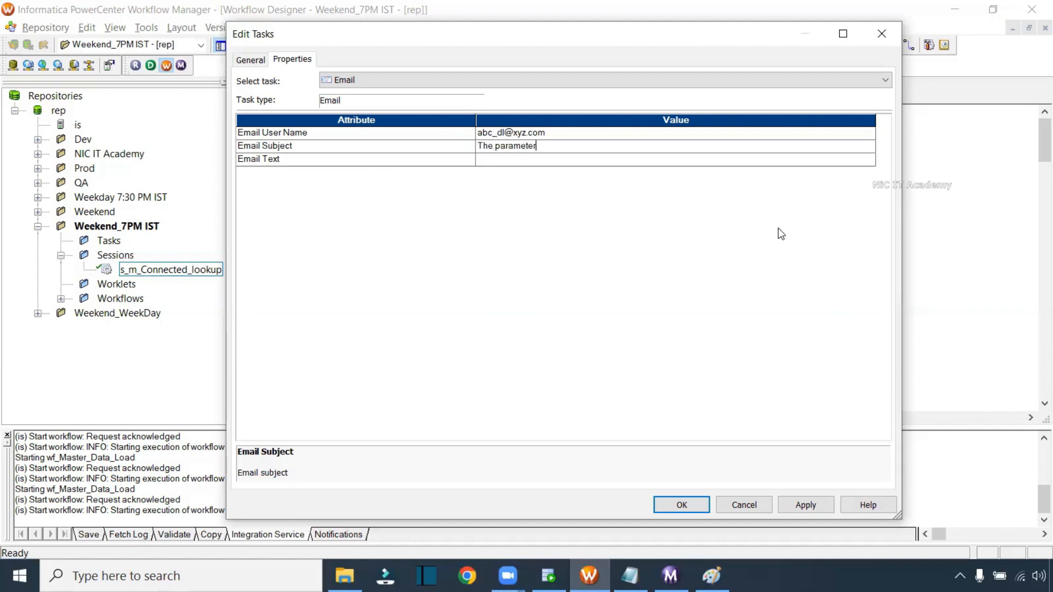
pyautogui.write('dt')
pyautogui.write('ata load co')
pyautogui.write('mpleted ')
pyautogui.write('success')
pyautogui.write('fully')
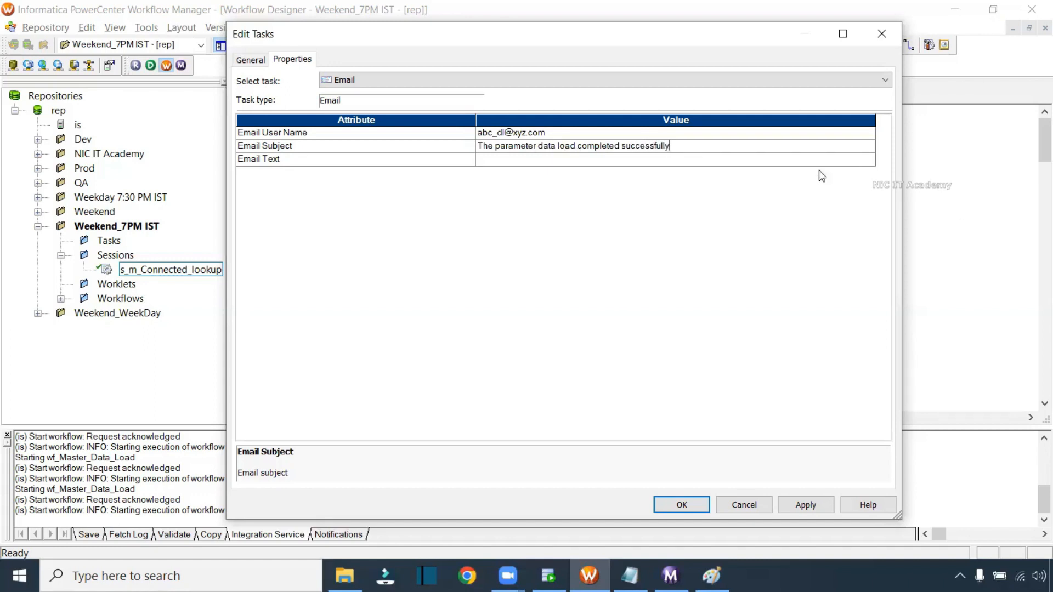
pyautogui.moveTo(672, 145); pyautogui.dragTo(473, 145)
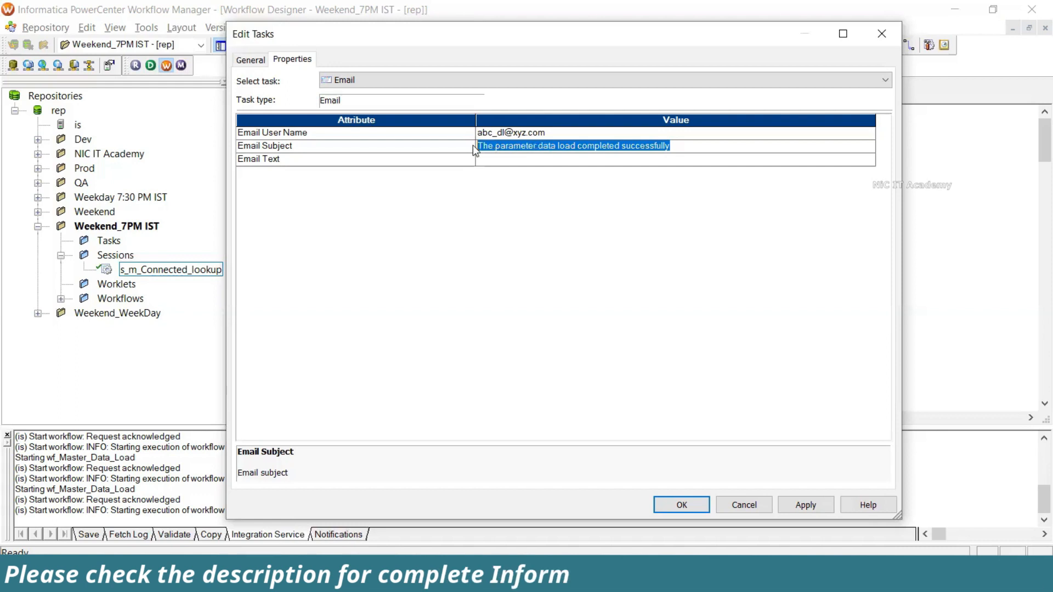
# - Write the body 'HI Team, Thanks, Support Team' and apply the Email task changes
pyautogui.click(568, 159)
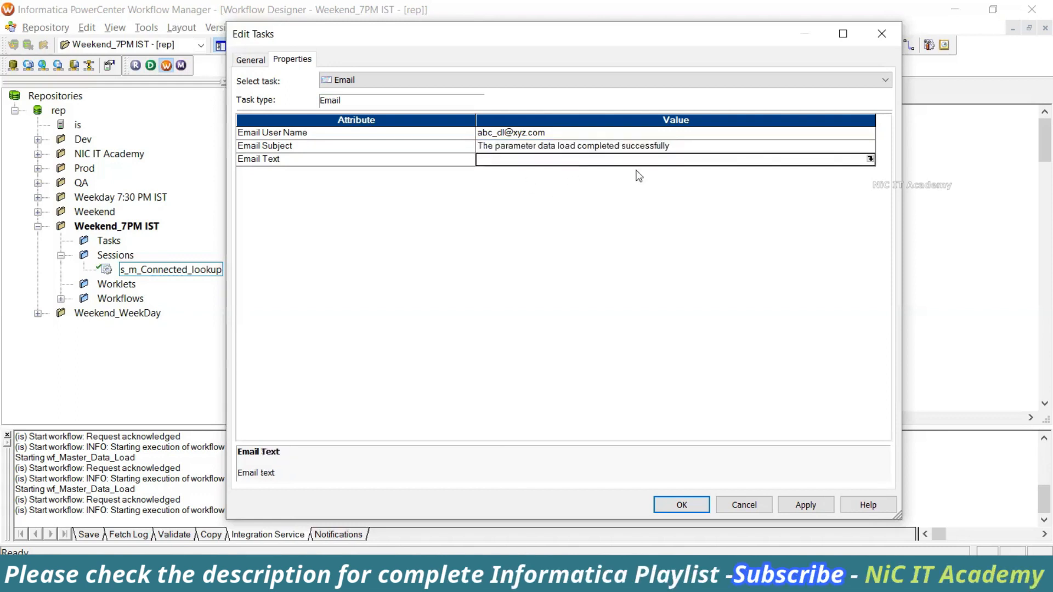
pyautogui.click(870, 159)
pyautogui.write('HI')
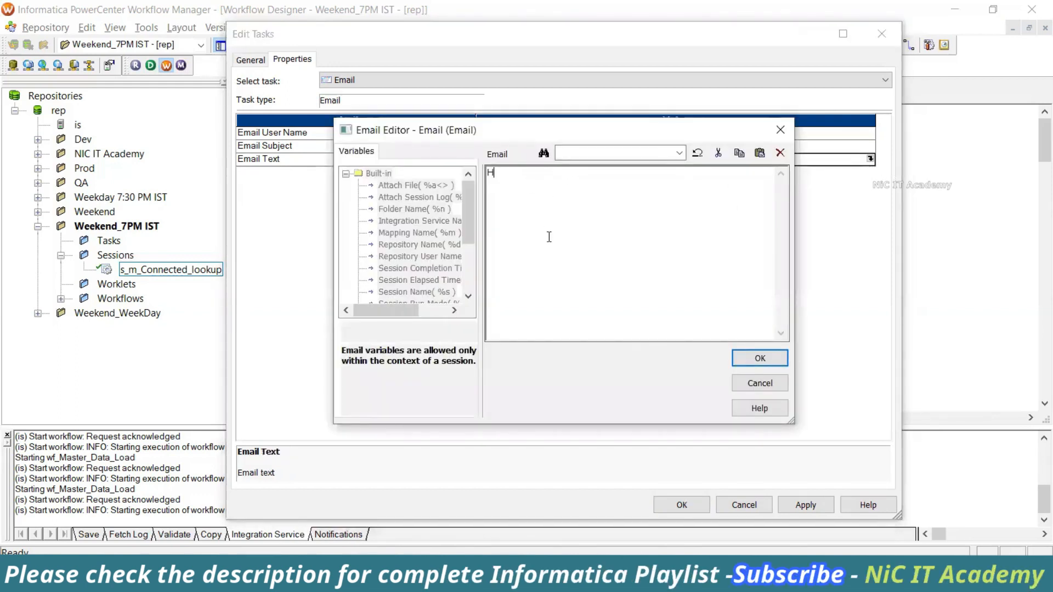
pyautogui.write(' Team,')
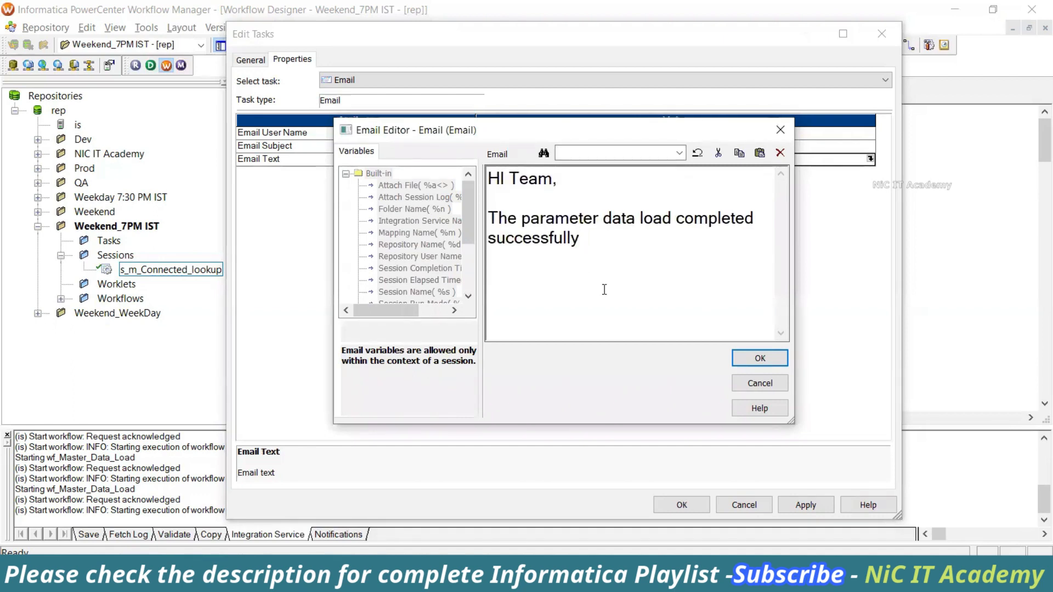
pyautogui.press('Return')
pyautogui.press('Return')
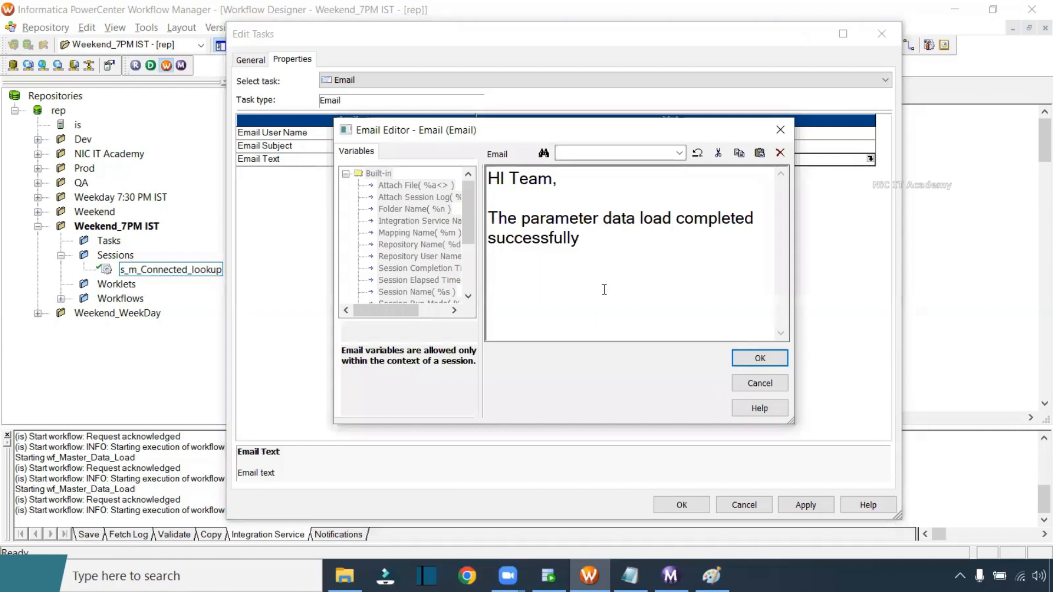
pyautogui.write('Thanks,')
pyautogui.press('Return')
pyautogui.write('Suport')
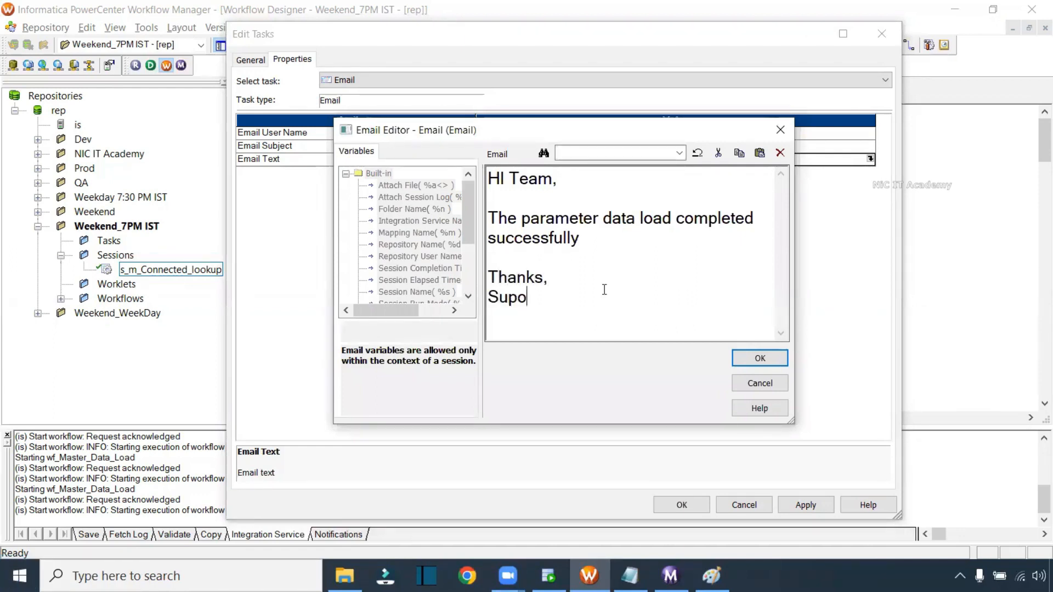
pyautogui.press('BackSpace')
pyautogui.press('BackSpace')
pyautogui.press('BackSpace')
pyautogui.press('BackSpace')
pyautogui.write('port Team')
pyautogui.click(769, 364)
pyautogui.click(806, 505)
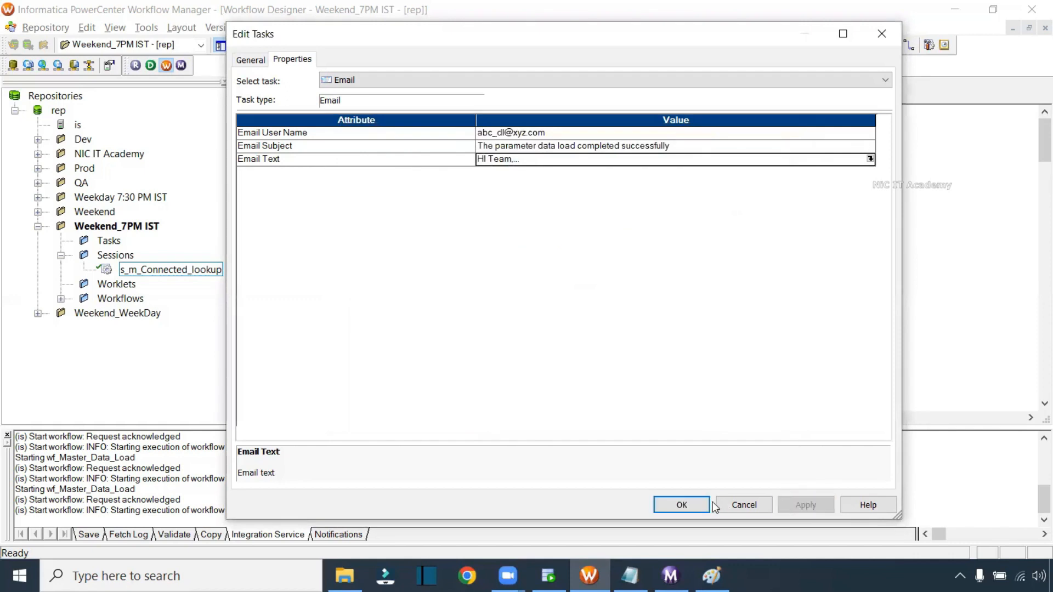
pyautogui.click(681, 505)
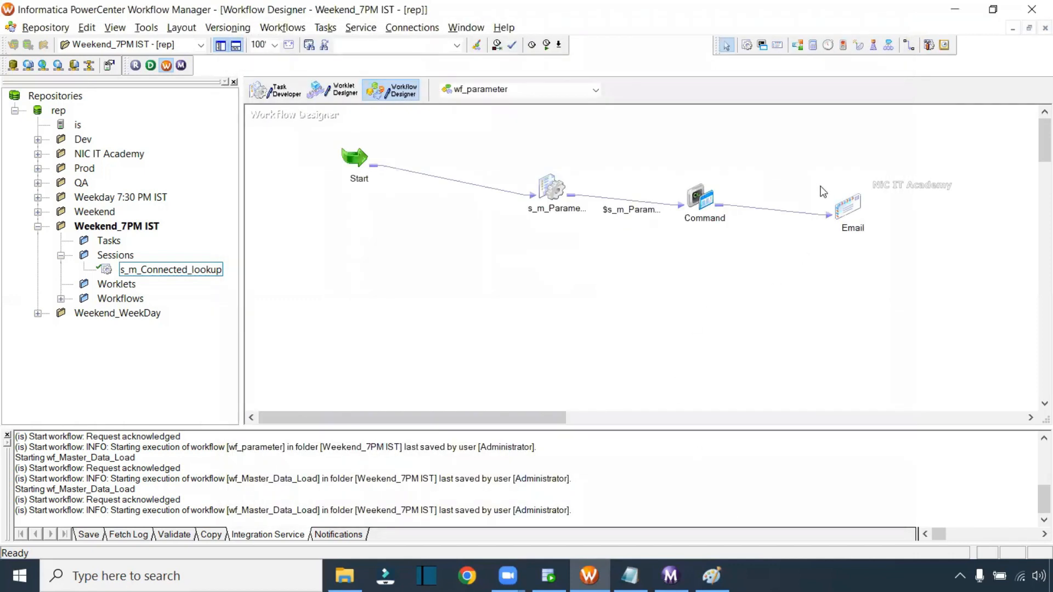
# - Save wf_parameter and confirm it is VALID, checking the Command and Email tasks
pyautogui.click(813, 330)
pyautogui.hotkey('ctrl', 's')
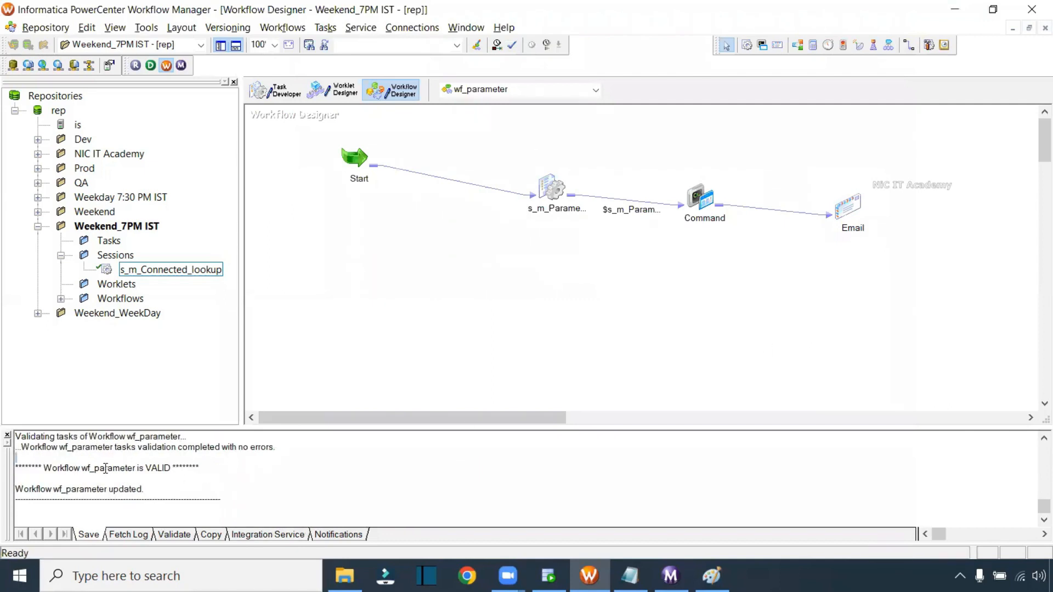
pyautogui.moveTo(105, 468); pyautogui.dragTo(200, 469)
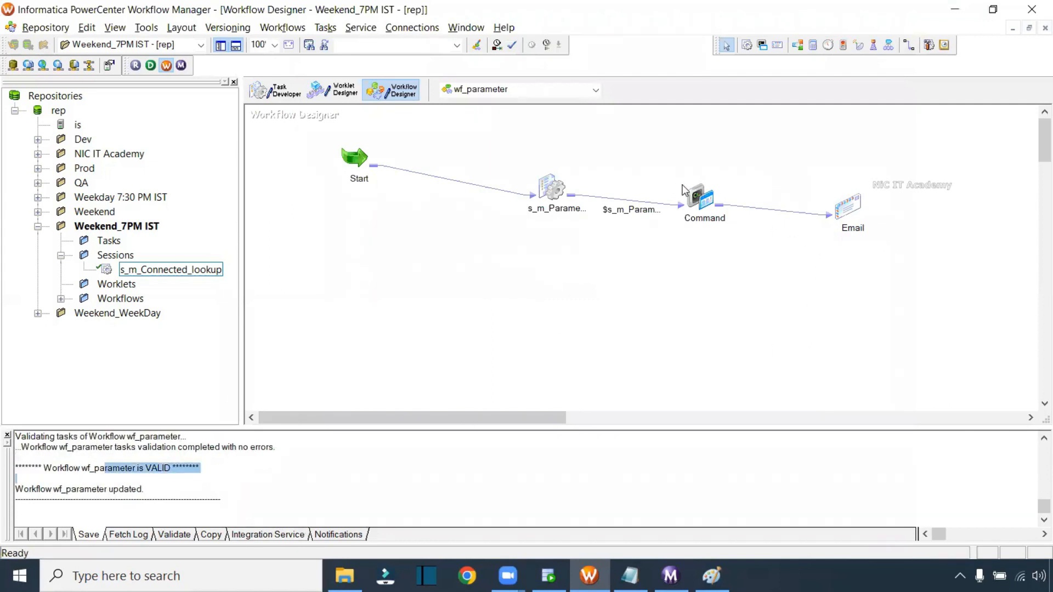
pyautogui.moveTo(669, 183); pyautogui.dragTo(732, 253)
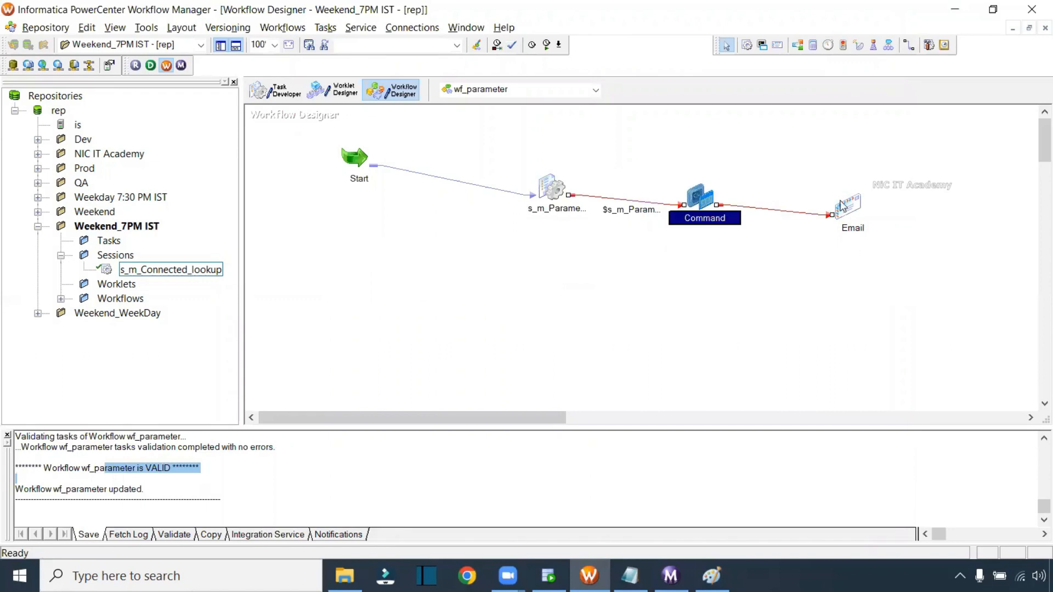
pyautogui.click(842, 206)
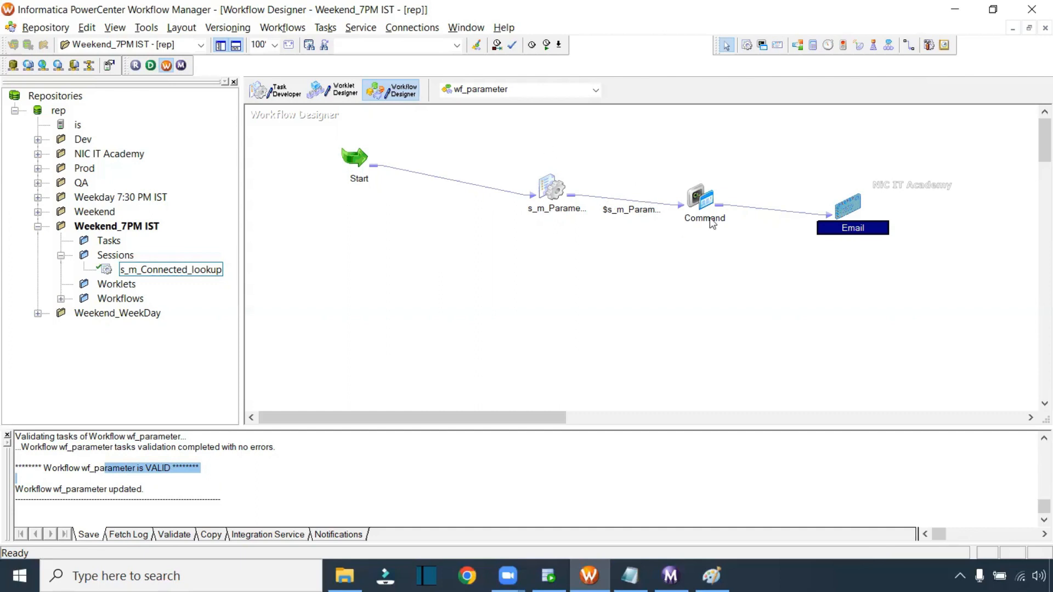
pyautogui.click(595, 90)
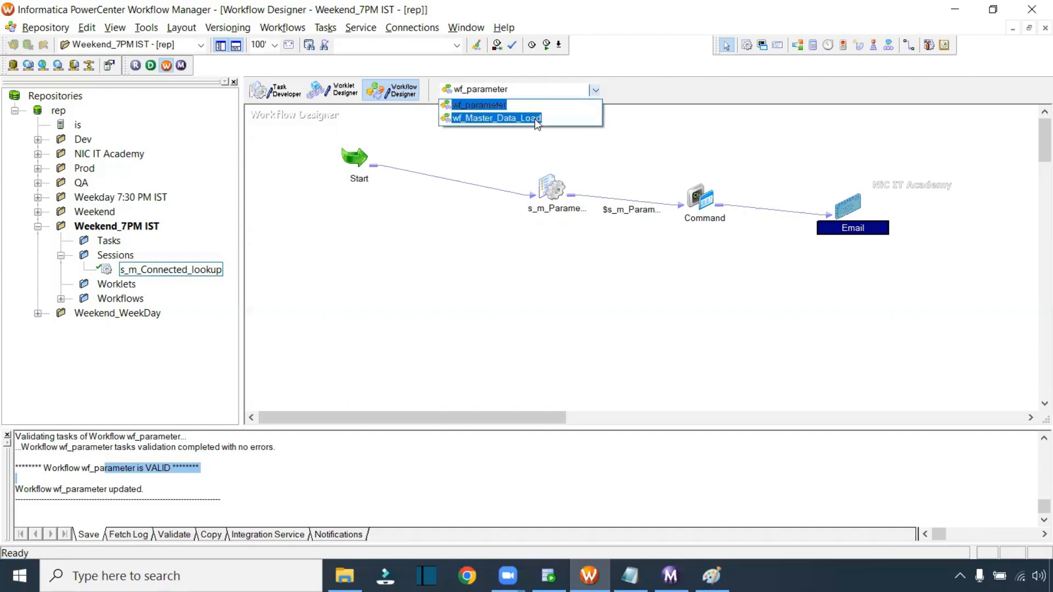
pyautogui.click(535, 117)
pyautogui.click(484, 159)
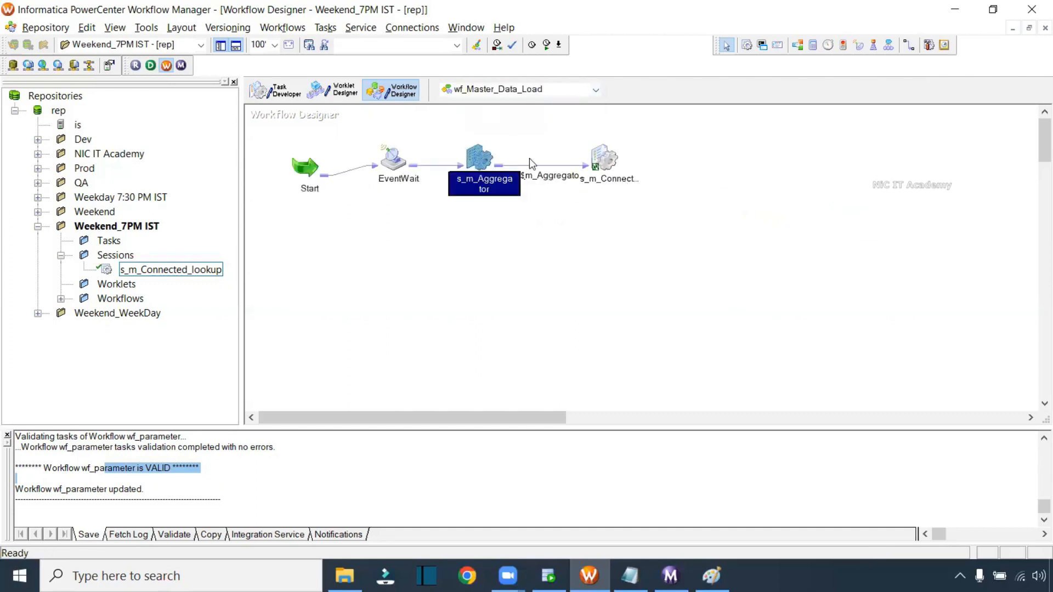
pyautogui.click(603, 159)
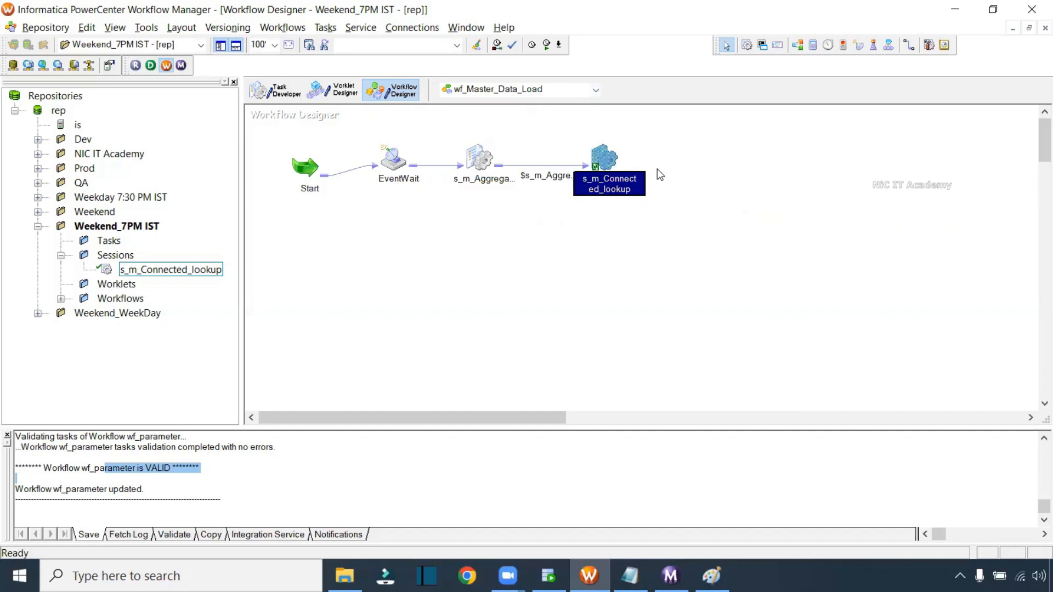
pyautogui.click(480, 163)
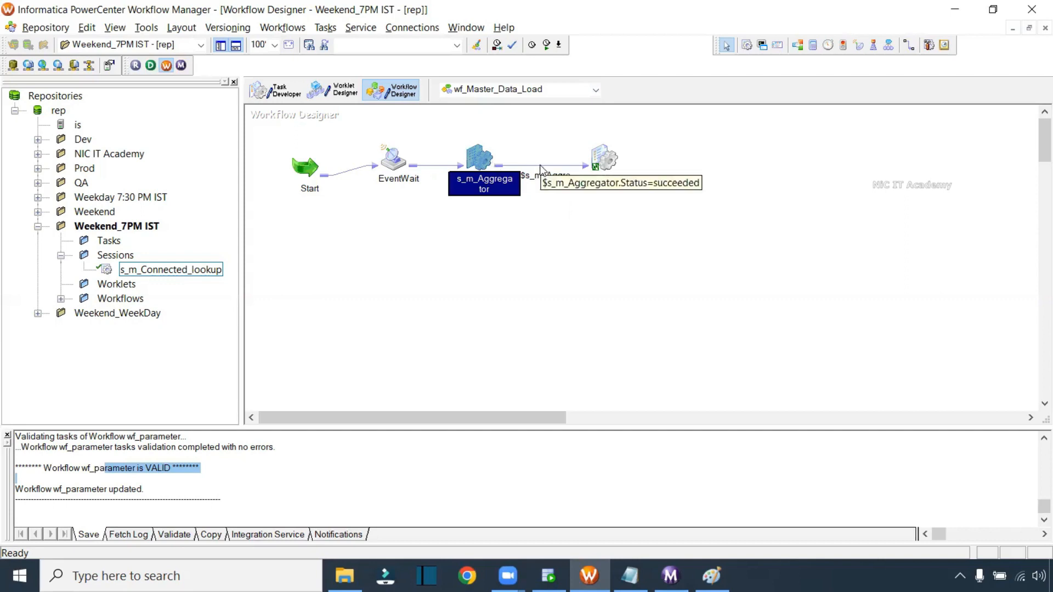
pyautogui.moveTo(595, 167)
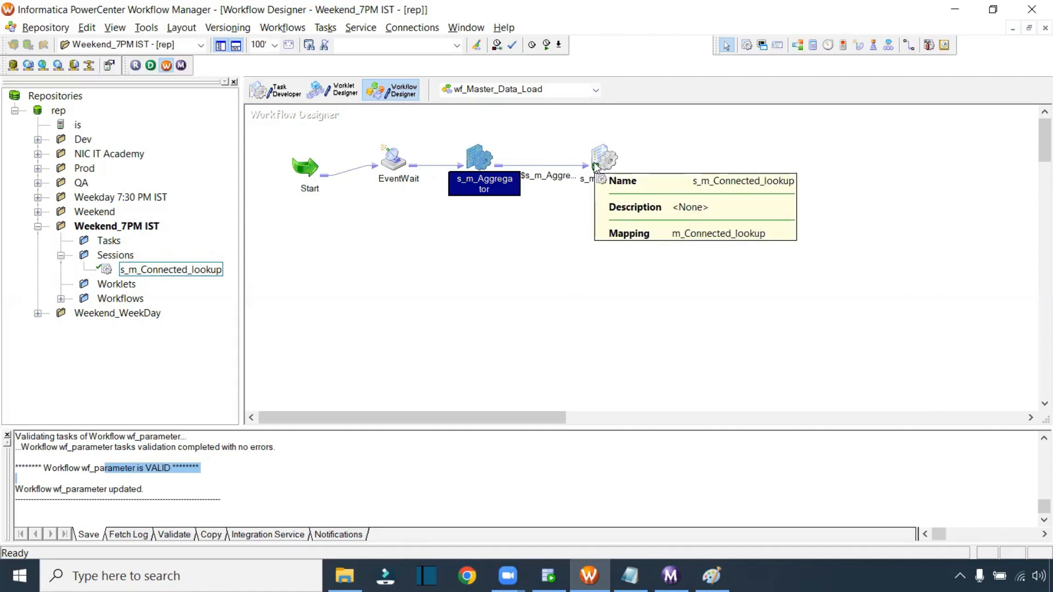
pyautogui.moveTo(449, 125); pyautogui.dragTo(742, 357)
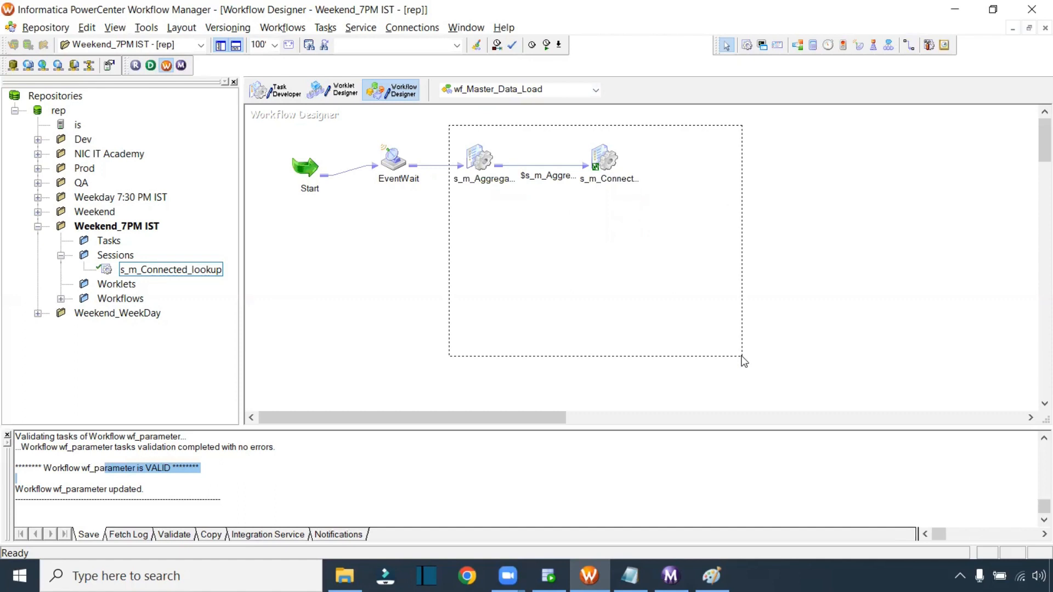
pyautogui.moveTo(744, 361); pyautogui.dragTo(743, 360)
pyautogui.click(544, 261)
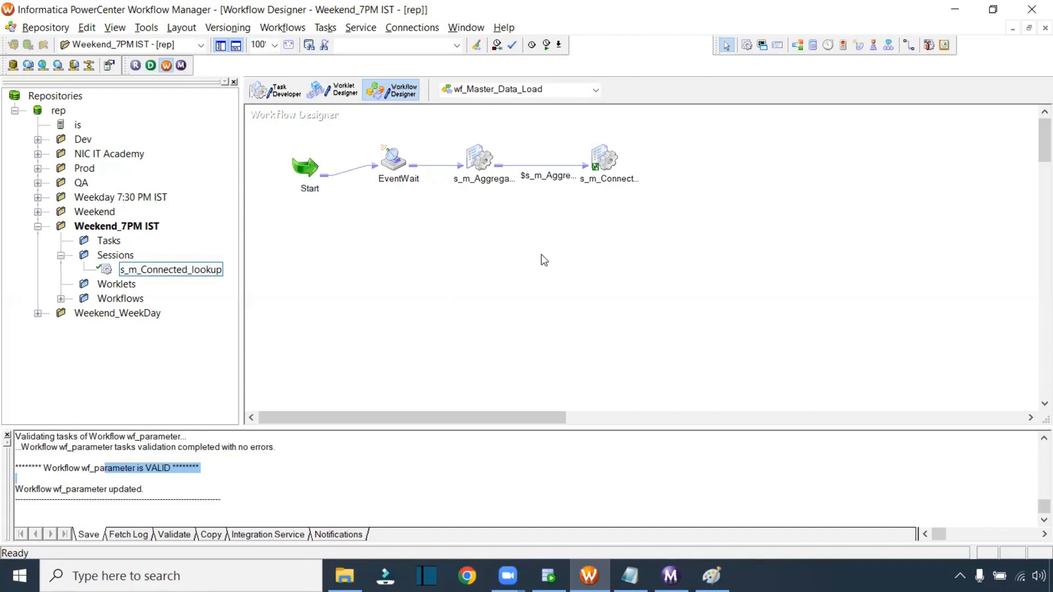
pyautogui.click(485, 167)
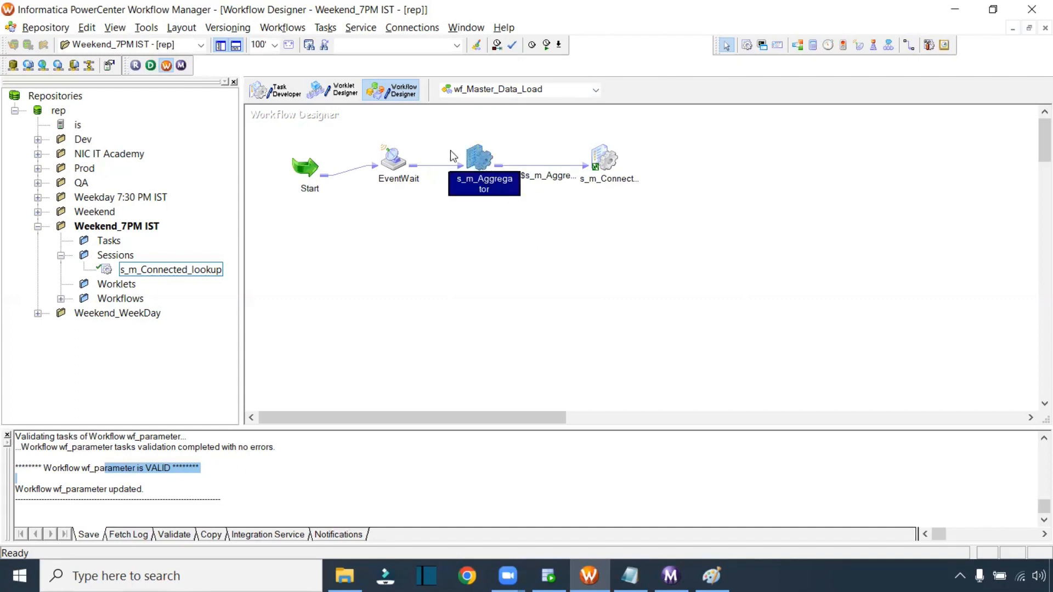
pyautogui.click(269, 97)
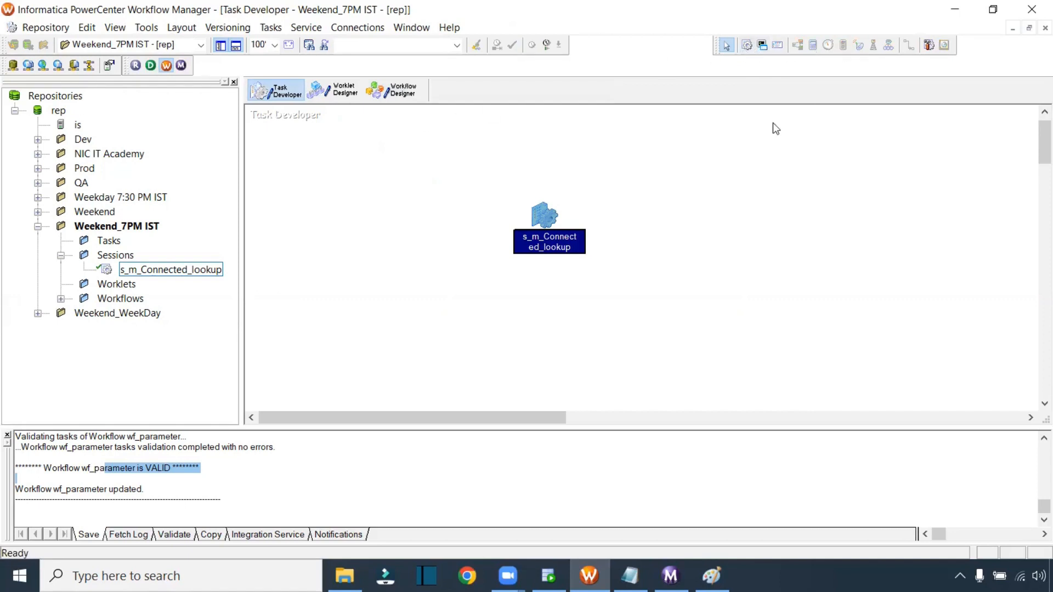
# - Place a new reusable Email task in Task Developer and show its Properties
pyautogui.click(776, 45)
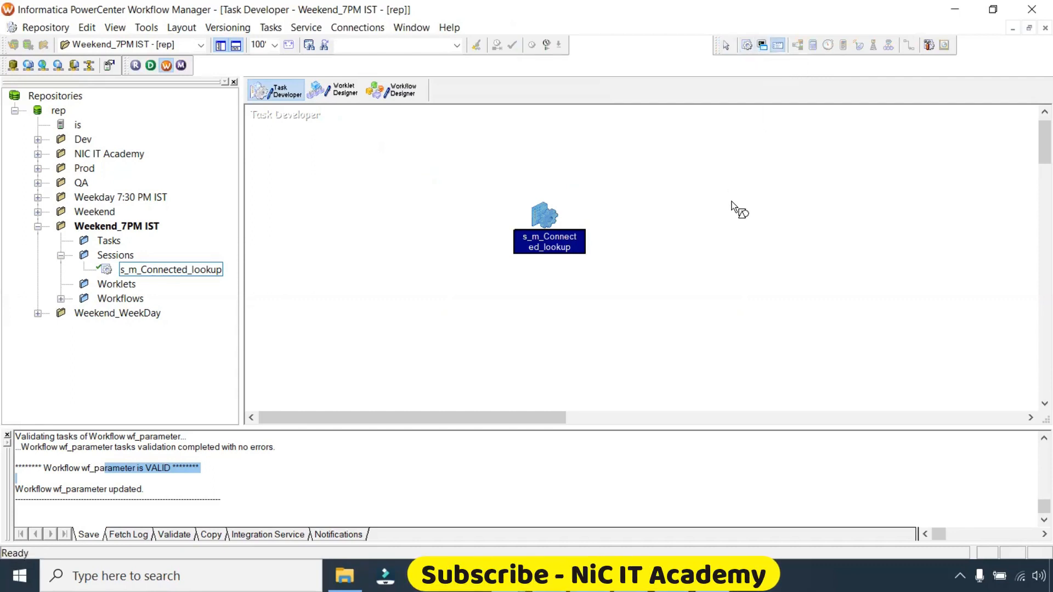
pyautogui.click(759, 213)
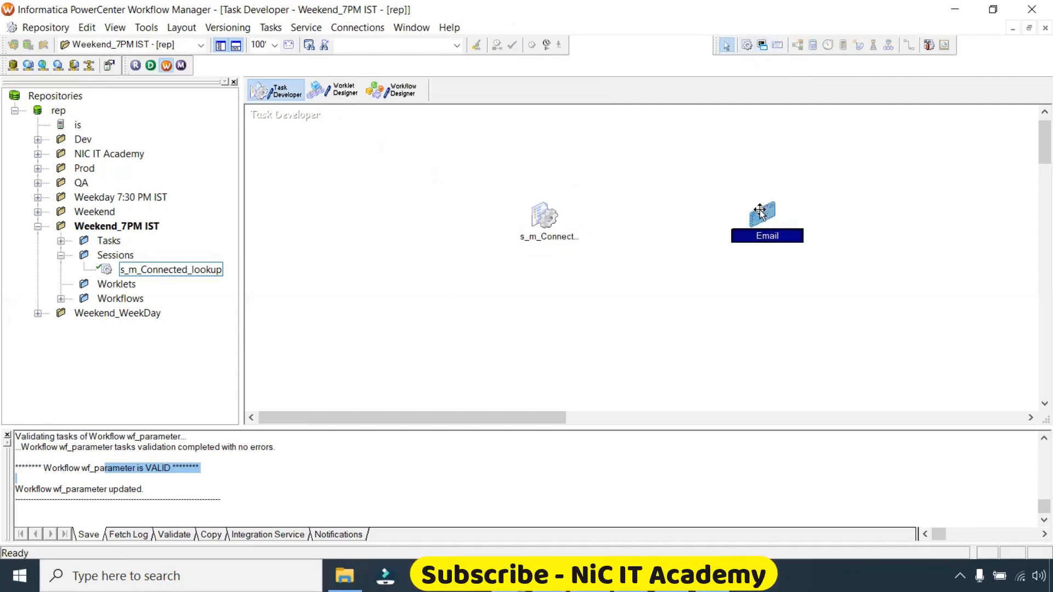
pyautogui.doubleClick(761, 214)
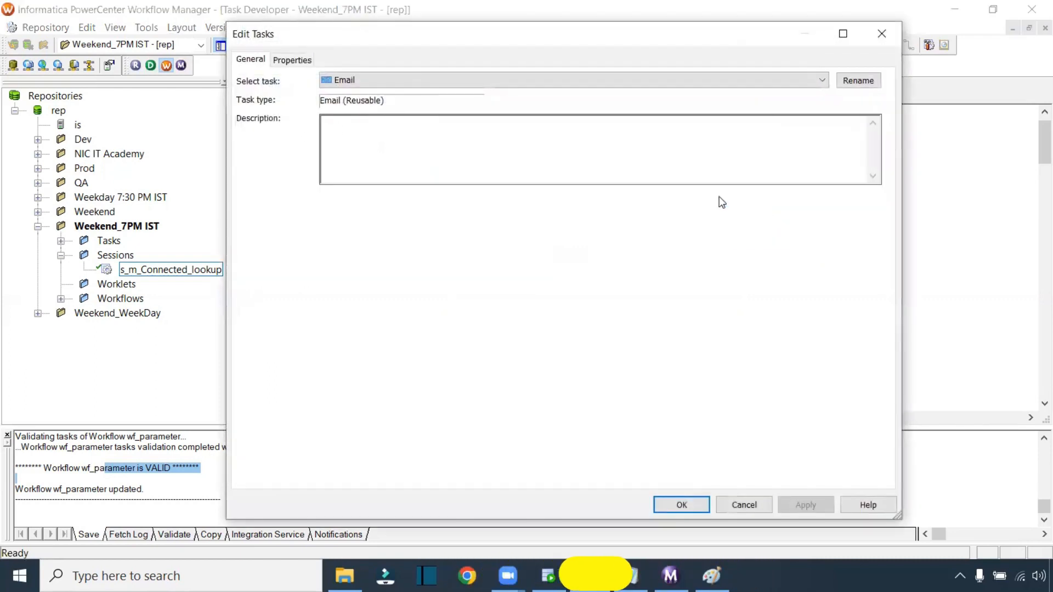
pyautogui.click(291, 60)
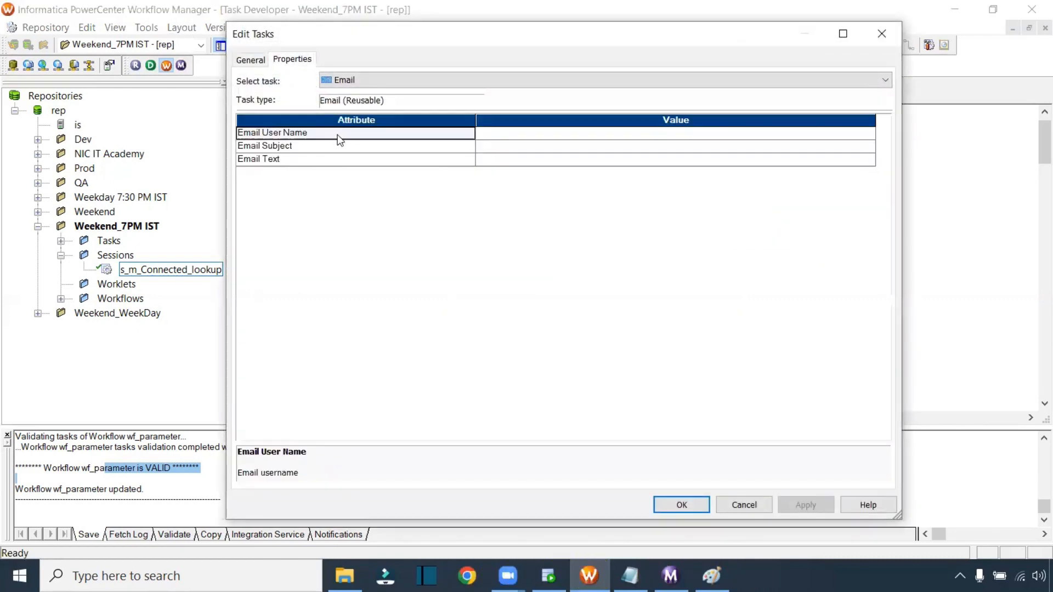
# - Enter the recipient address as the Email User Name
pyautogui.click(510, 134)
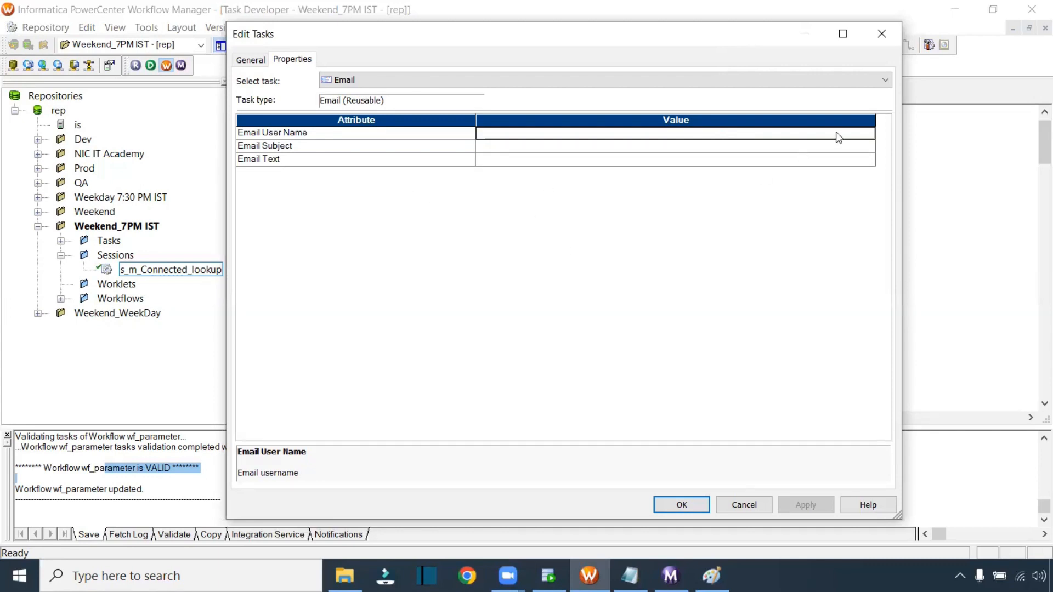
pyautogui.scroll(4, 774, 189)
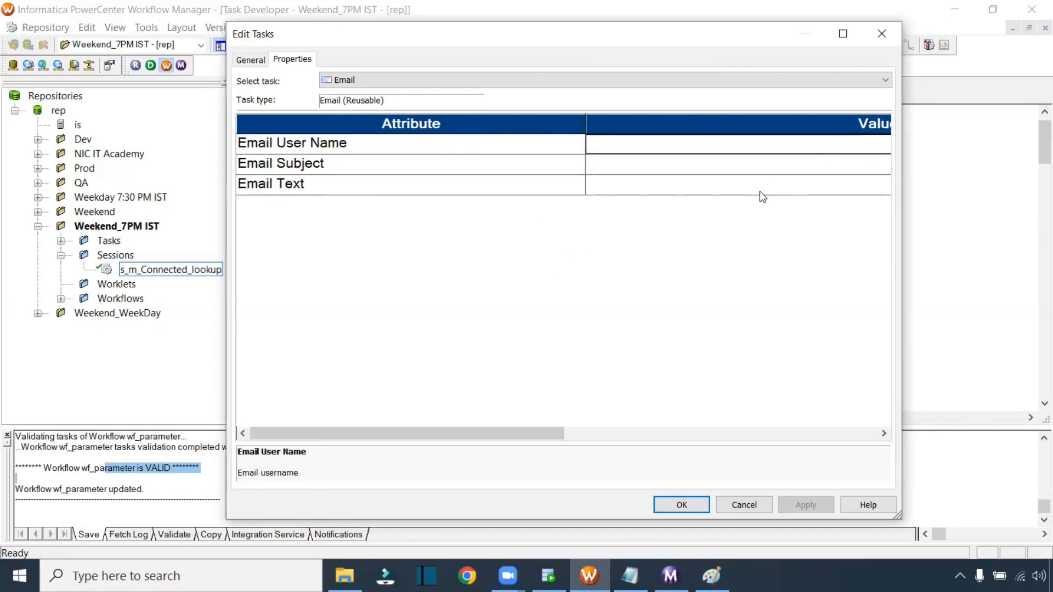
pyautogui.scroll(-2, 759, 190)
pyautogui.moveTo(521, 439); pyautogui.dragTo(629, 434)
pyautogui.click(696, 141)
pyautogui.write('abc')
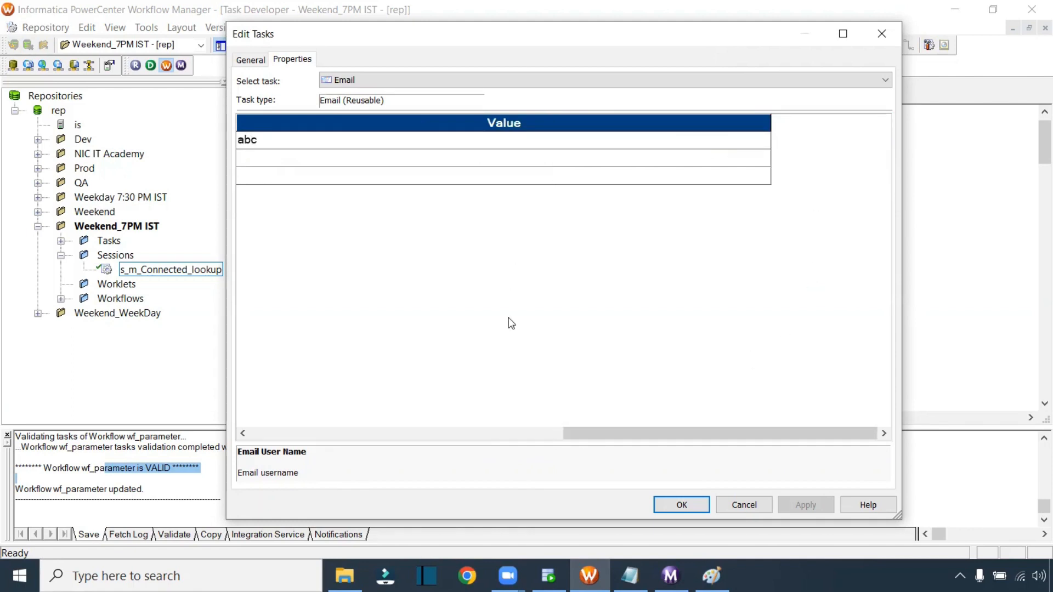
pyautogui.write('_dl@xyz.com')
pyautogui.moveTo(644, 434); pyautogui.dragTo(463, 442)
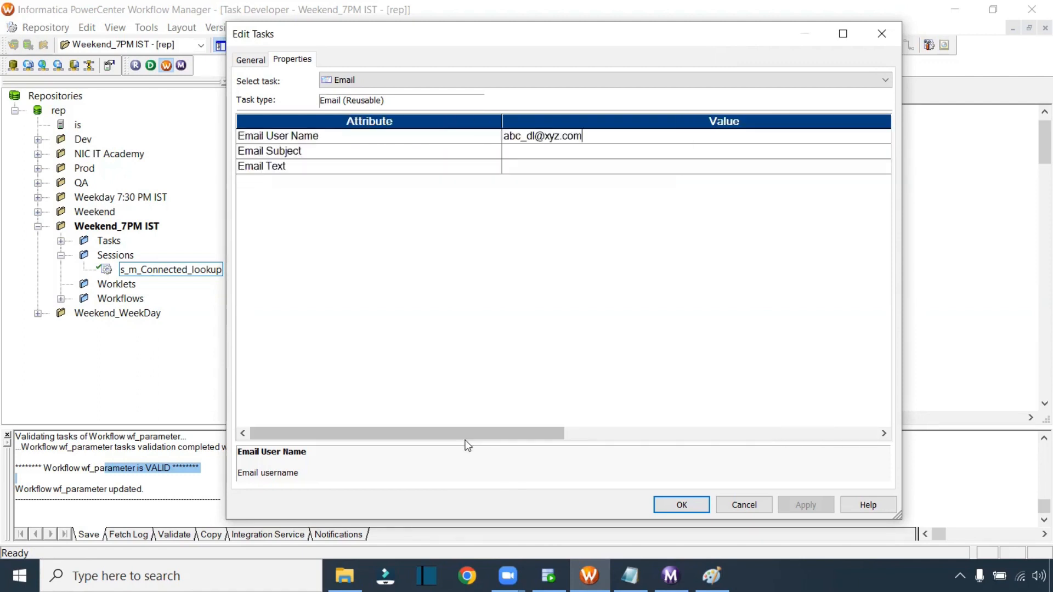
# - Set the subject to 'Kind attention :: session failed' and open the enlarged body editor
pyautogui.click(534, 159)
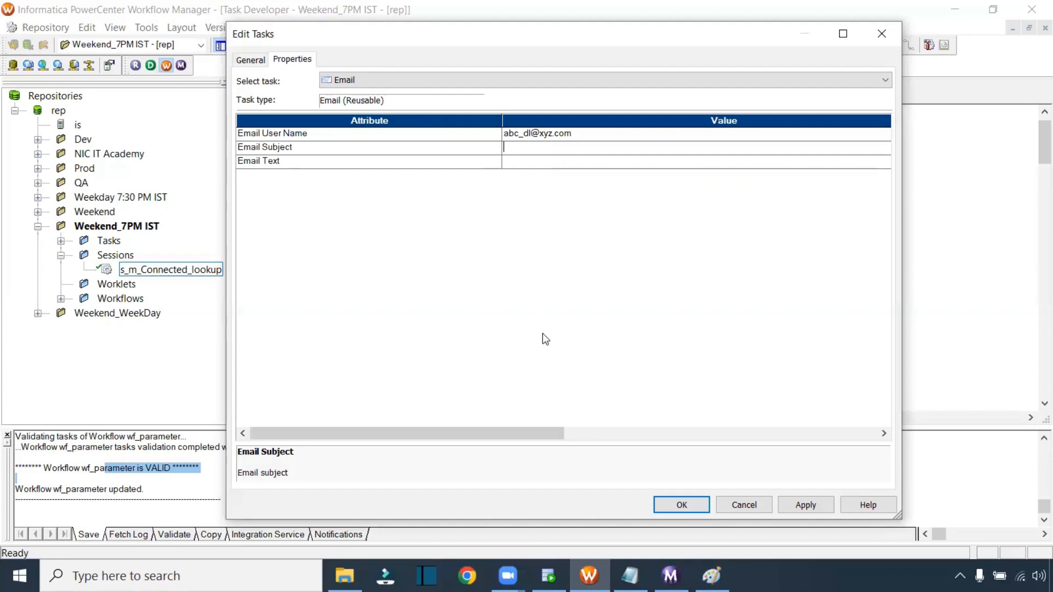
pyautogui.write('K')
pyautogui.moveTo(619, 433); pyautogui.dragTo(258, 433)
pyautogui.moveTo(501, 120); pyautogui.dragTo(317, 134)
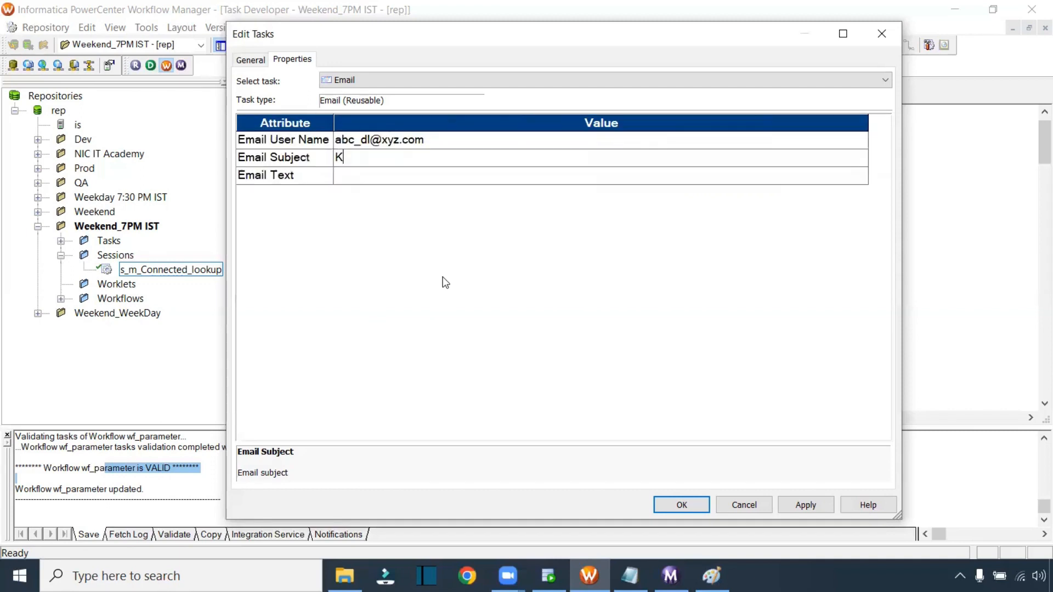
pyautogui.write('ind attention :: session failed')
pyautogui.click(358, 177)
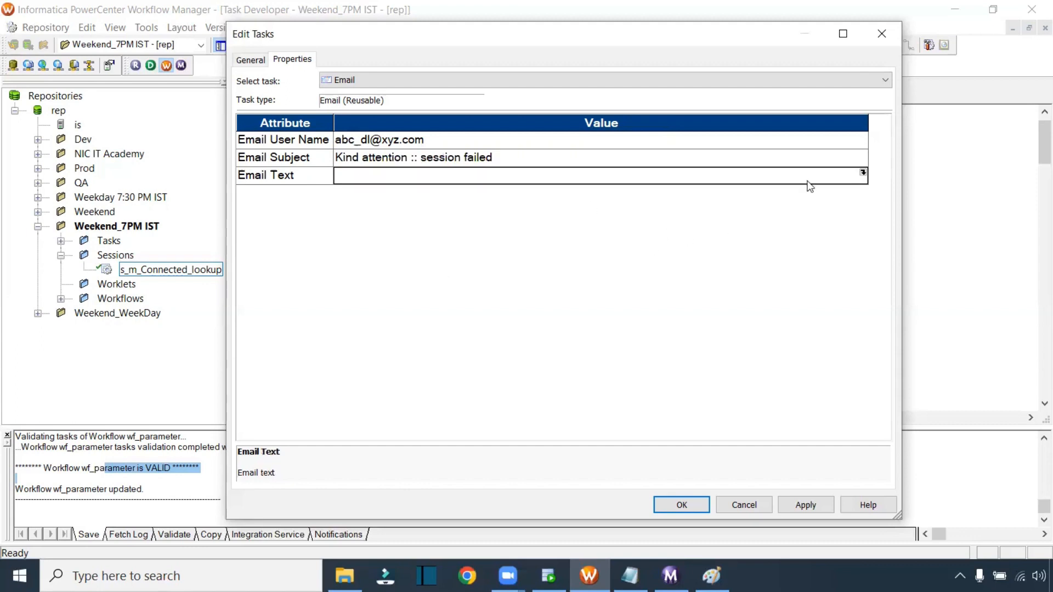
pyautogui.click(863, 173)
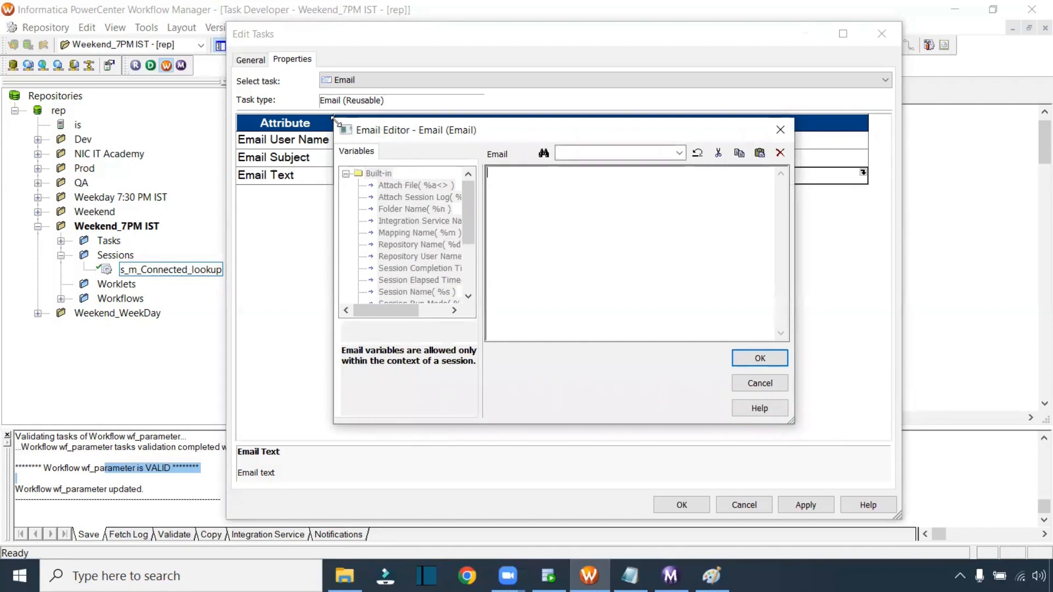
pyautogui.moveTo(333, 117); pyautogui.dragTo(128, 32)
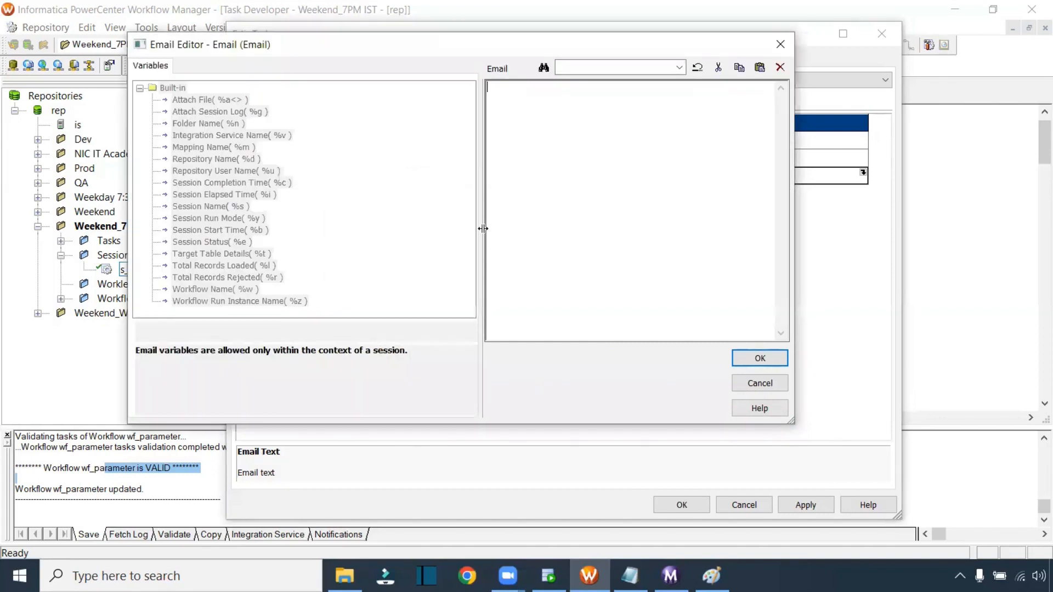
# - Widen the Email Editor text area and start the body with 'HI Team,'
pyautogui.moveTo(482, 229); pyautogui.dragTo(320, 229)
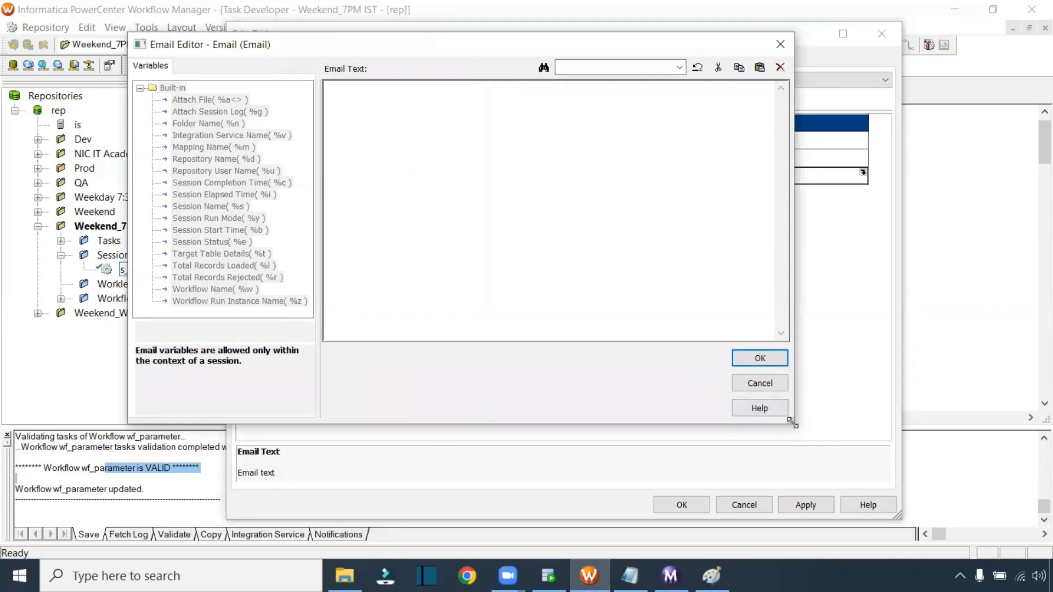
pyautogui.moveTo(792, 422); pyautogui.dragTo(889, 500)
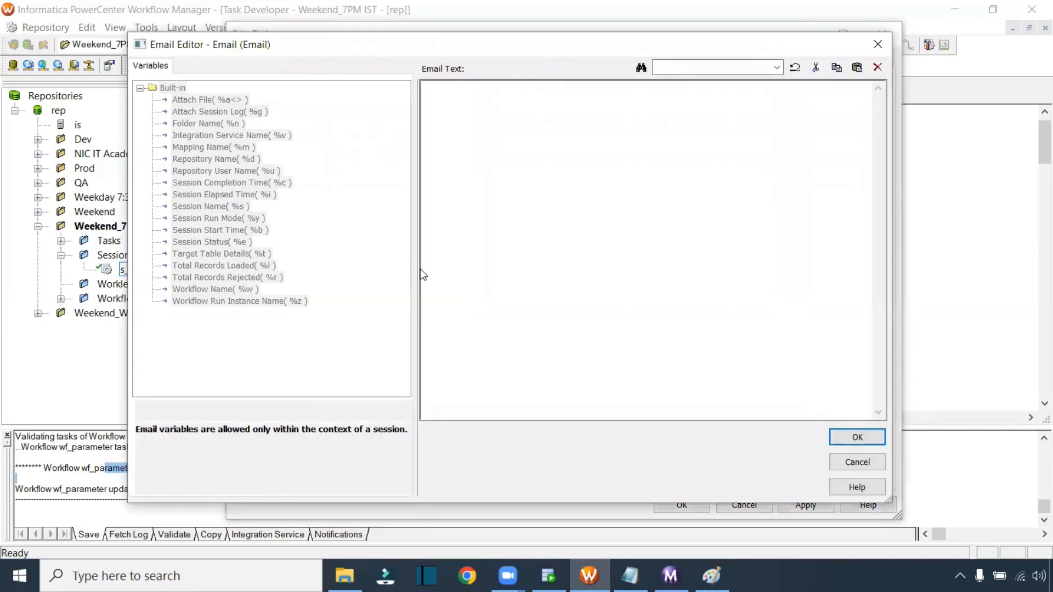
pyautogui.moveTo(417, 268); pyautogui.dragTo(336, 262)
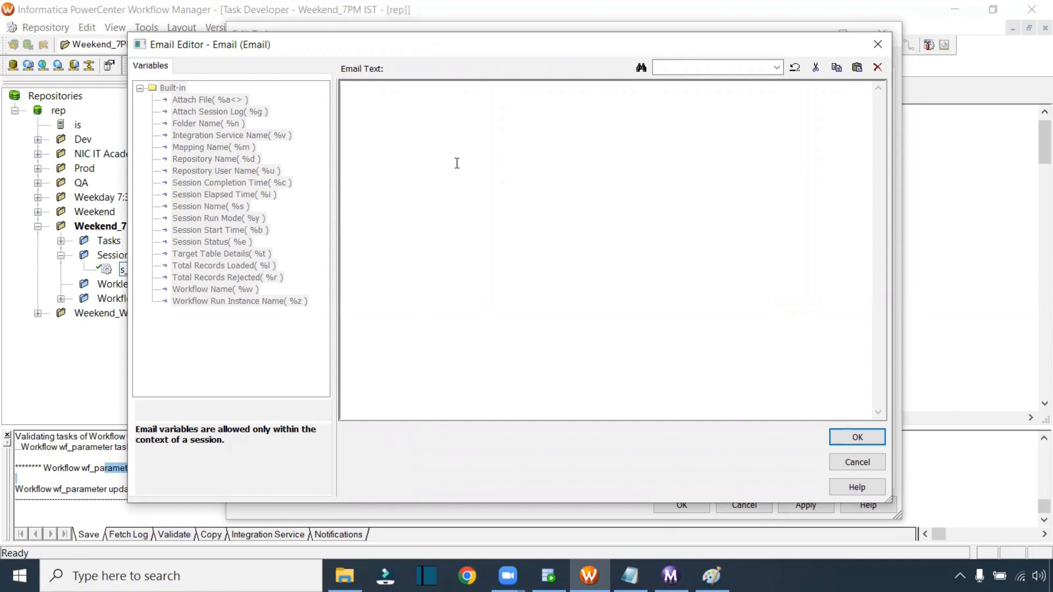
pyautogui.write('HI Team,')
pyautogui.press('Return')
pyautogui.press('Return')
pyautogui.write('The session')
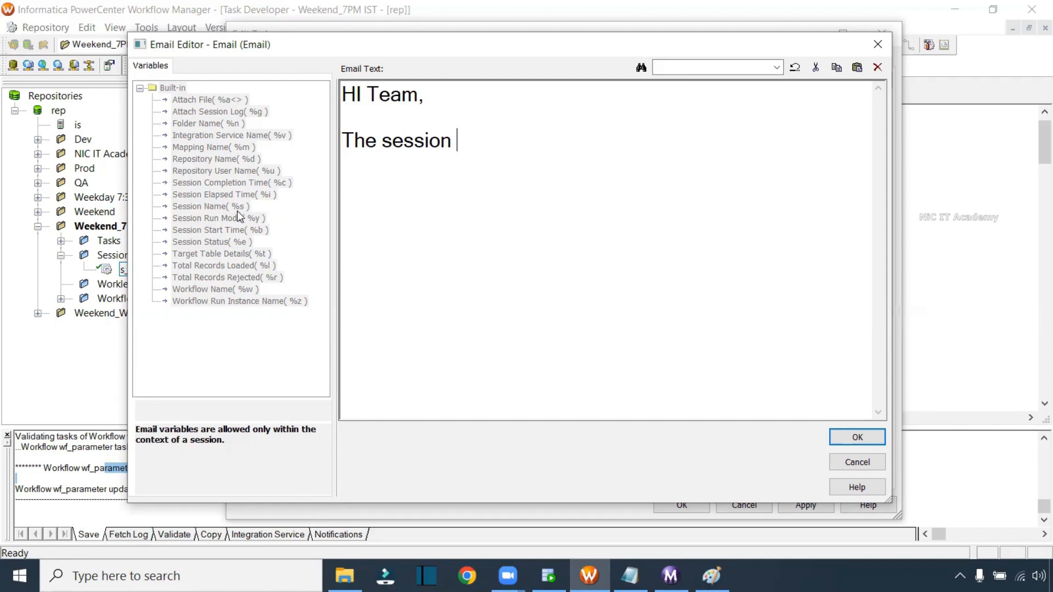
# - Write the failure message using %s, %w, %n and %g, signed Support Team, and accept it
pyautogui.write('%s is failed ')
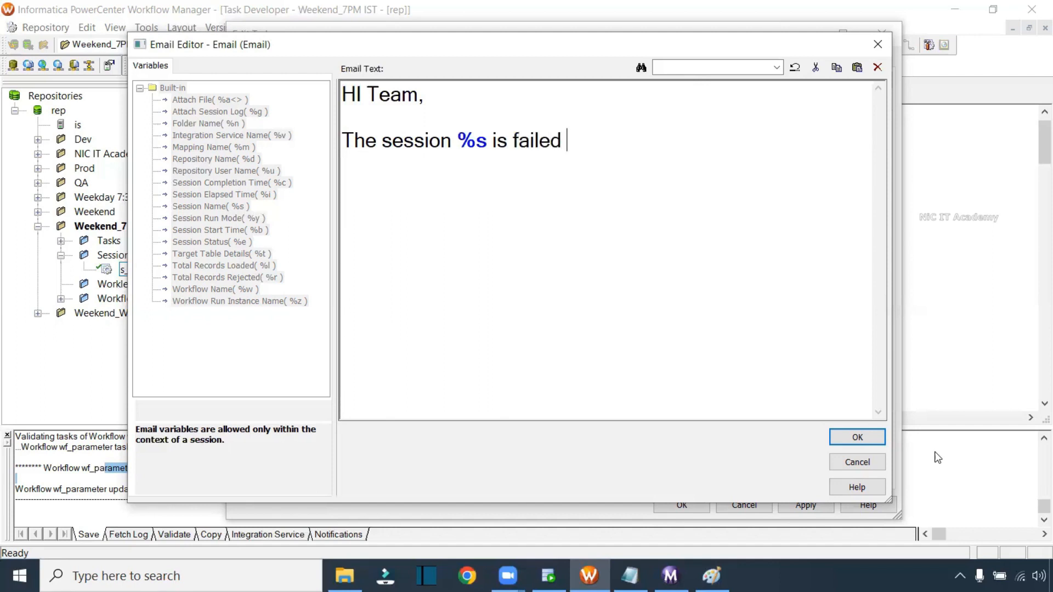
pyautogui.write('in the workflow ')
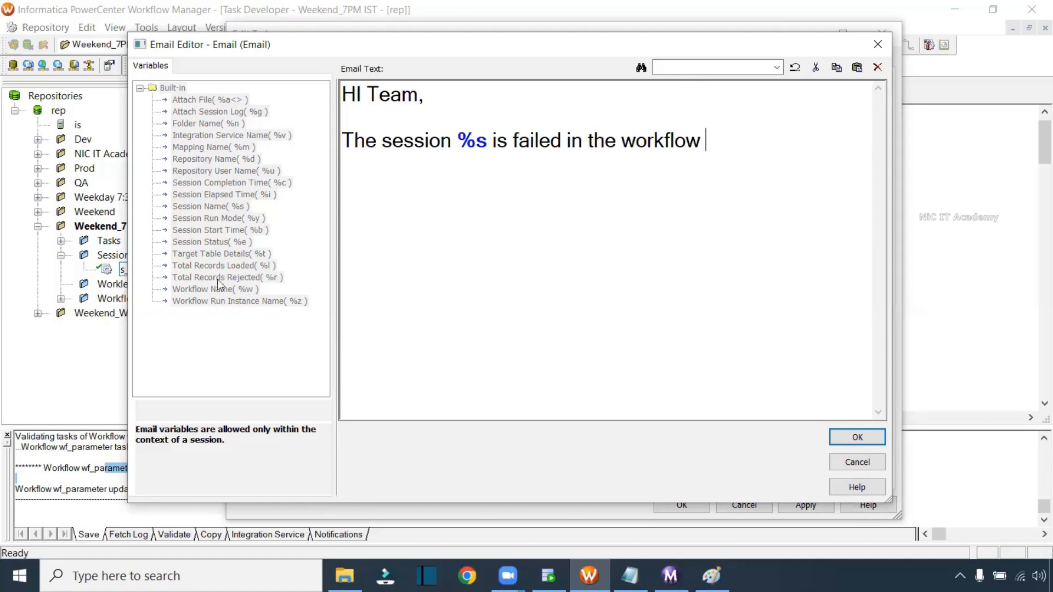
pyautogui.write('%w in the folder ')
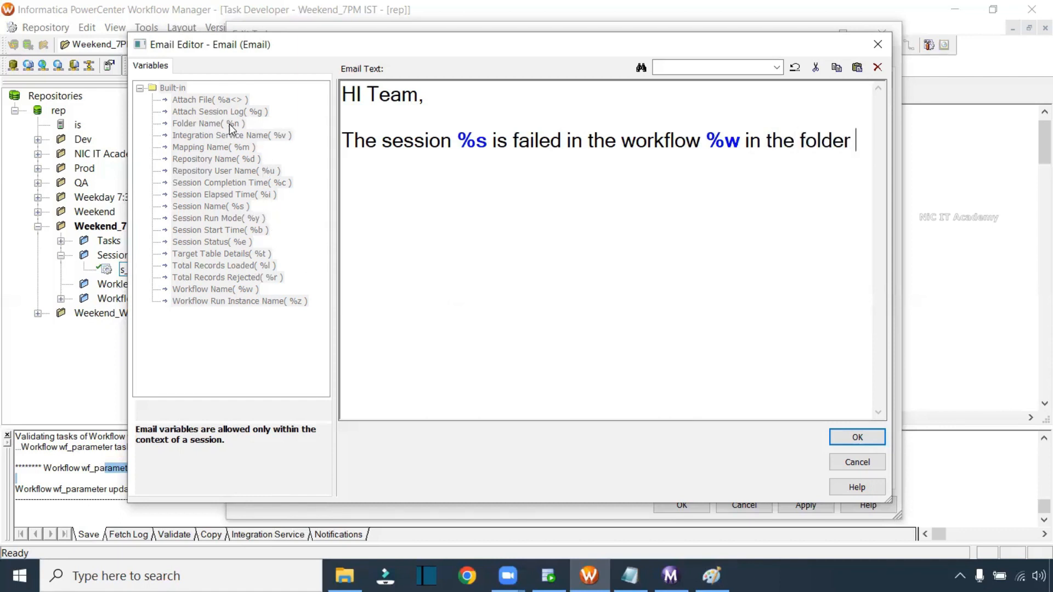
pyautogui.write('%nPlease find attached ')
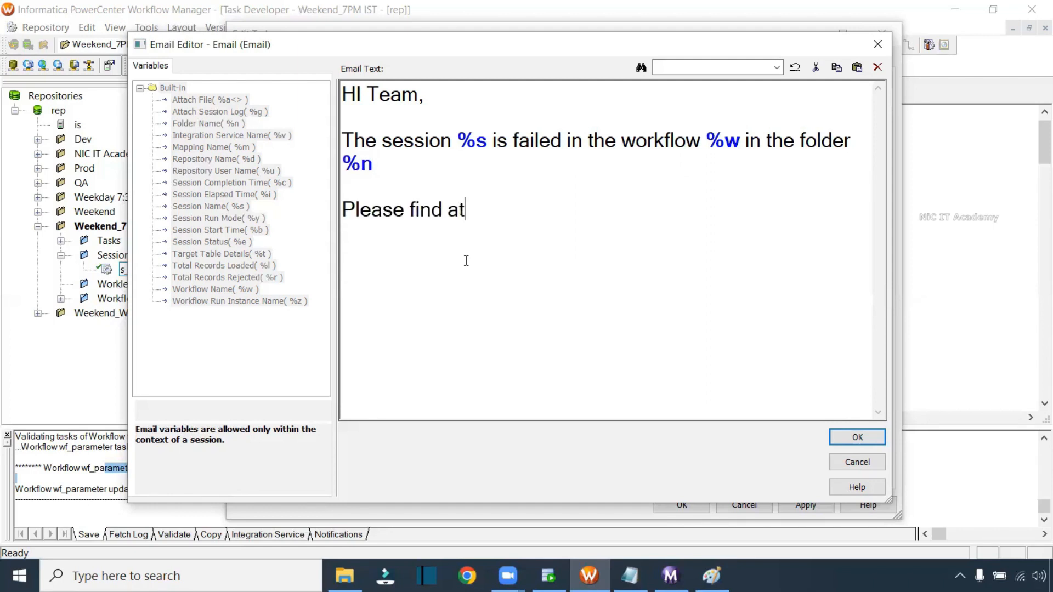
pyautogui.write('teh')
pyautogui.press('BackSpace')
pyautogui.press('BackSpace')
pyautogui.press('BackSpace')
pyautogui.write('loc')
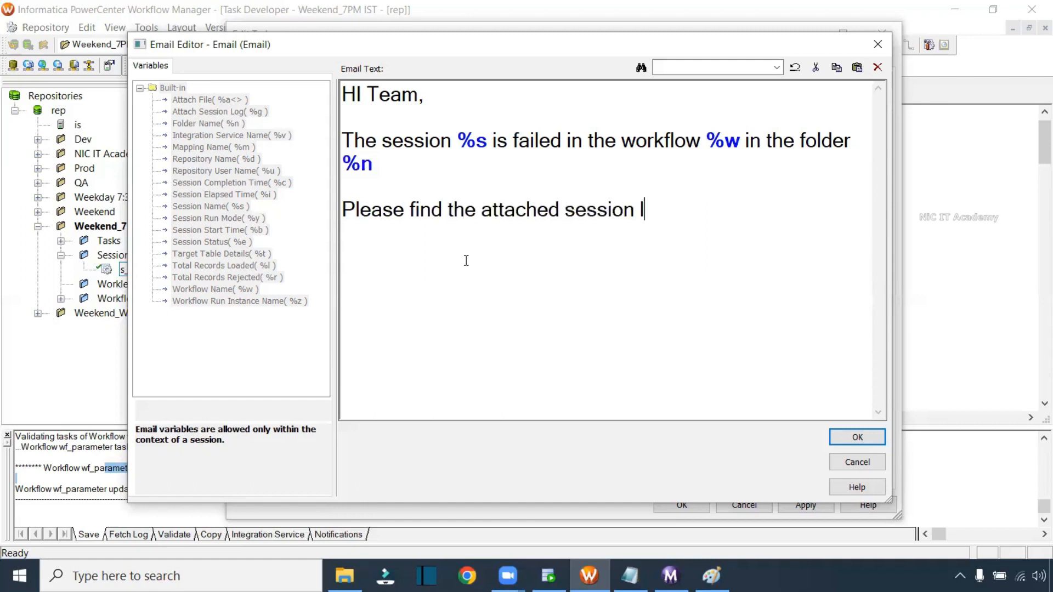
pyautogui.press('BackSpace')
pyautogui.write('g %g')
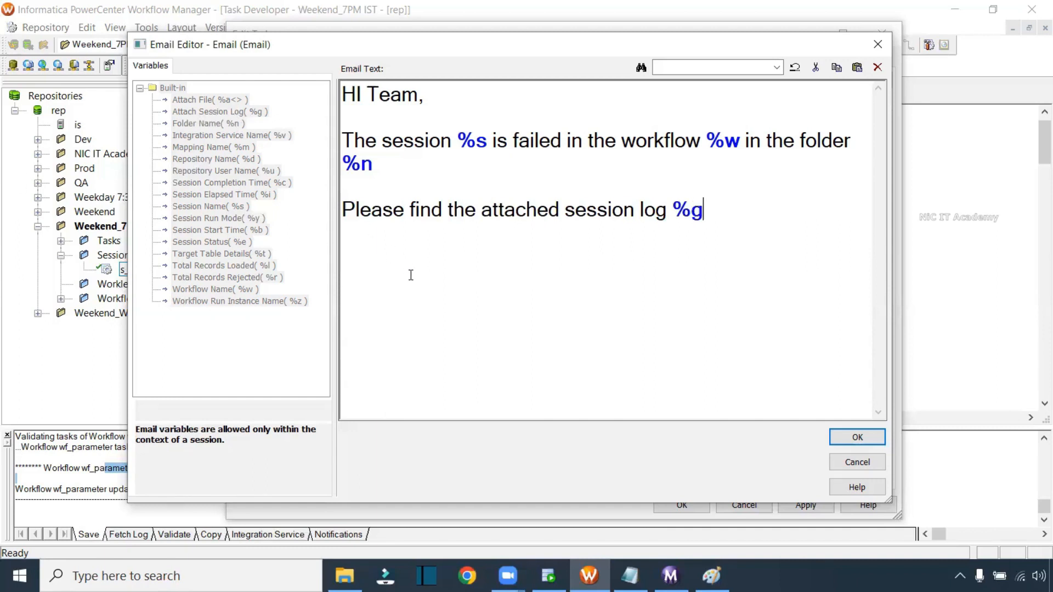
pyautogui.press('Return')
pyautogui.press('Return')
pyautogui.press('Return')
pyautogui.write('Thanks,')
pyautogui.press('Return')
pyautogui.write('Sup')
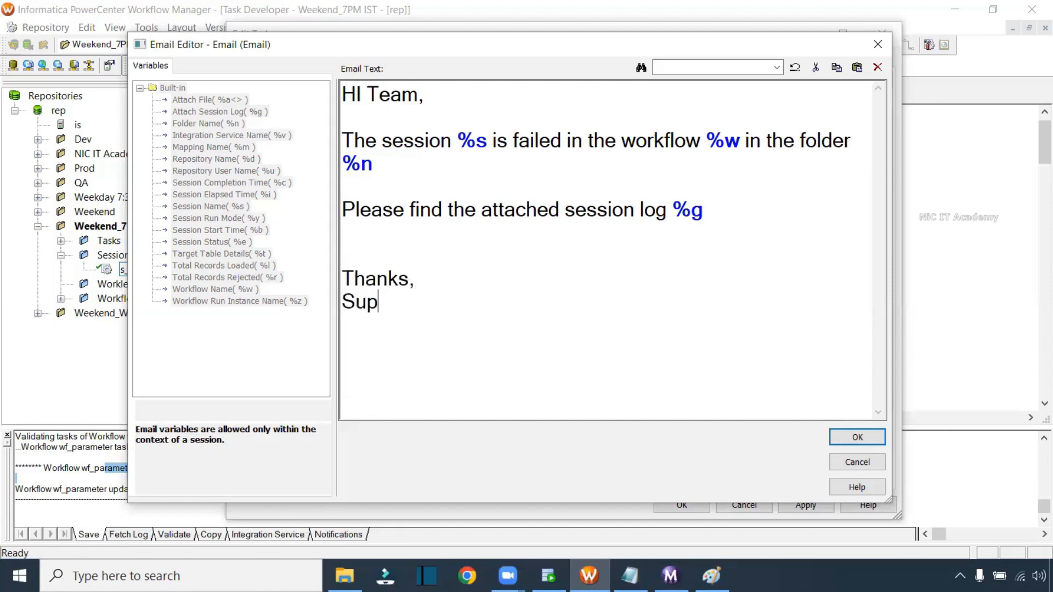
pyautogui.write('port Team')
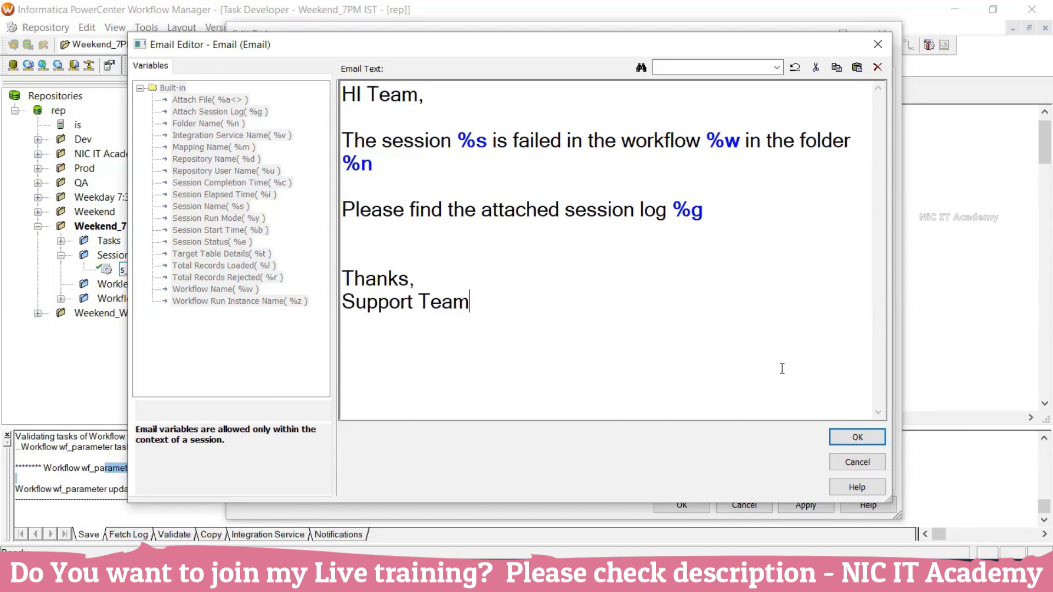
pyautogui.click(843, 434)
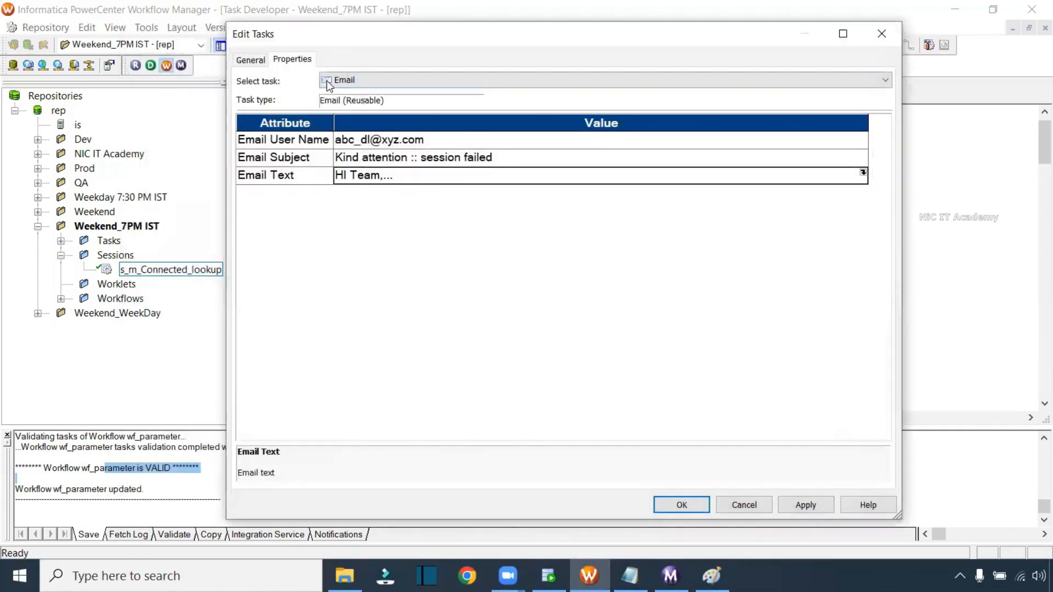
# - Rename the Email task to Session_failure_Email, apply, and locate it in the Tasks folder
pyautogui.click(251, 62)
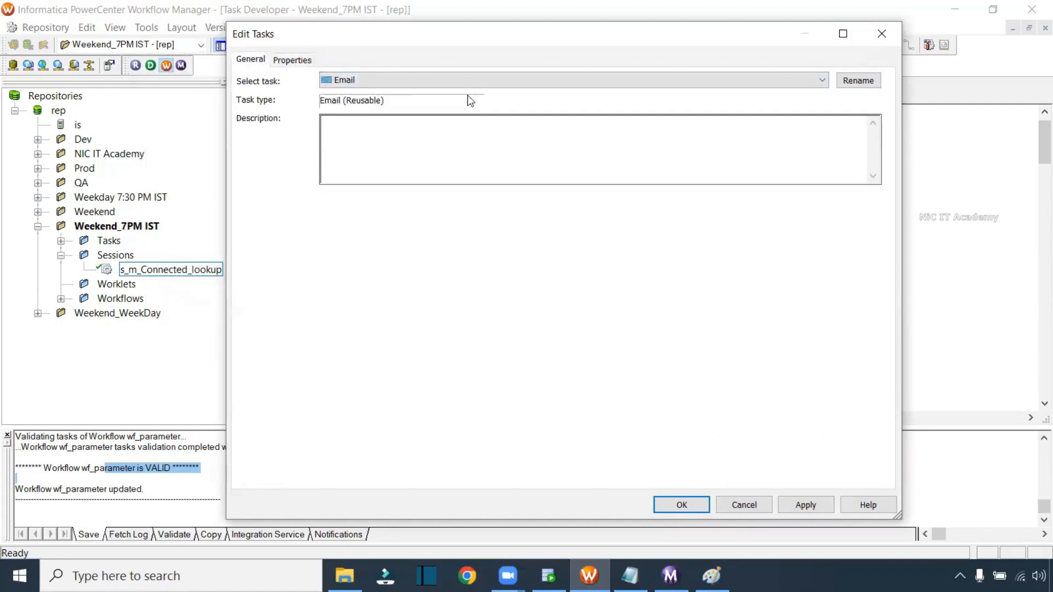
pyautogui.click(864, 82)
pyautogui.click(418, 280)
pyautogui.write('failureEmail')
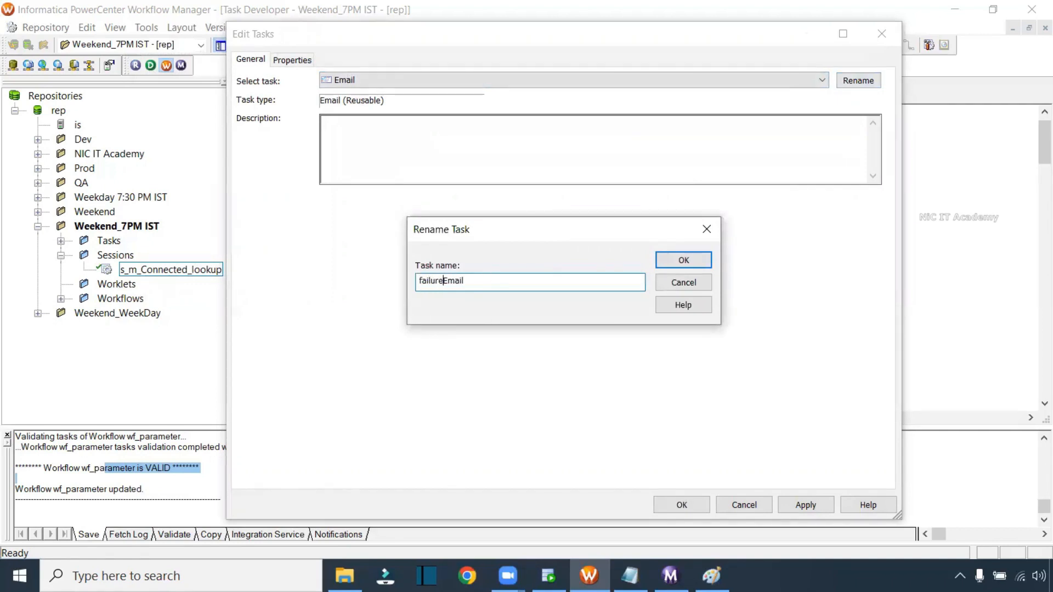
pyautogui.write('_')
pyautogui.press('Left')
pyautogui.press('Left')
pyautogui.press('Left')
pyautogui.press('Left')
pyautogui.press('Left')
pyautogui.press('Left')
pyautogui.press('Left')
pyautogui.press('Left')
pyautogui.write('Session_')
pyautogui.click(683, 260)
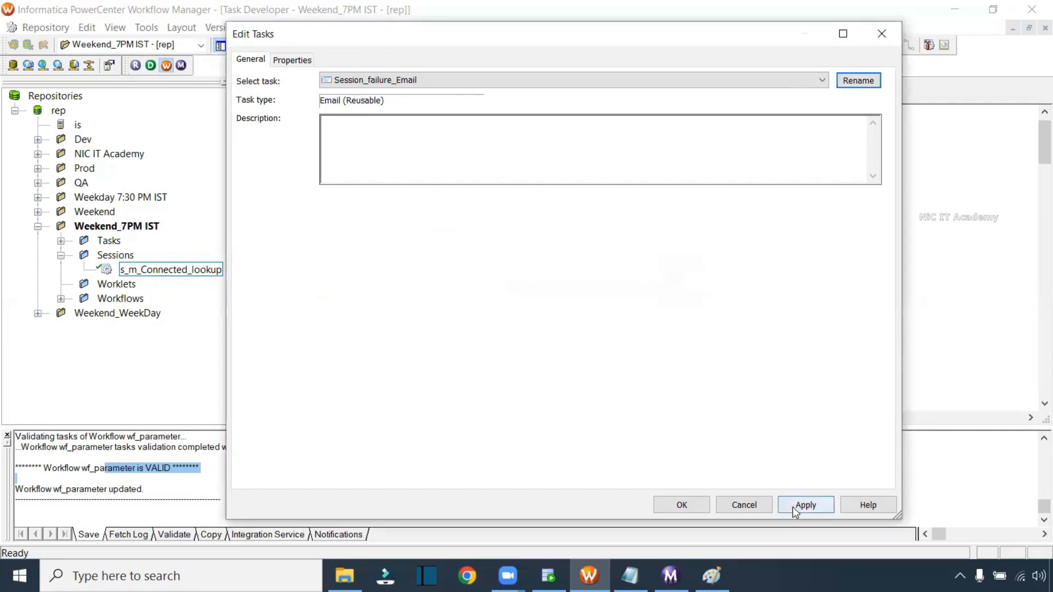
pyautogui.click(812, 503)
pyautogui.click(706, 506)
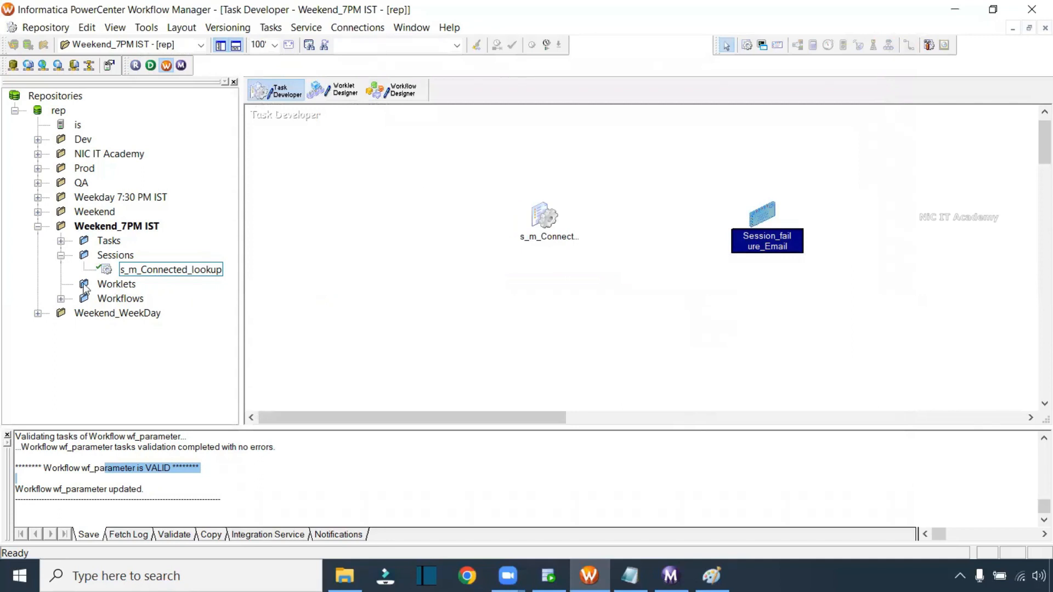
pyautogui.click(60, 241)
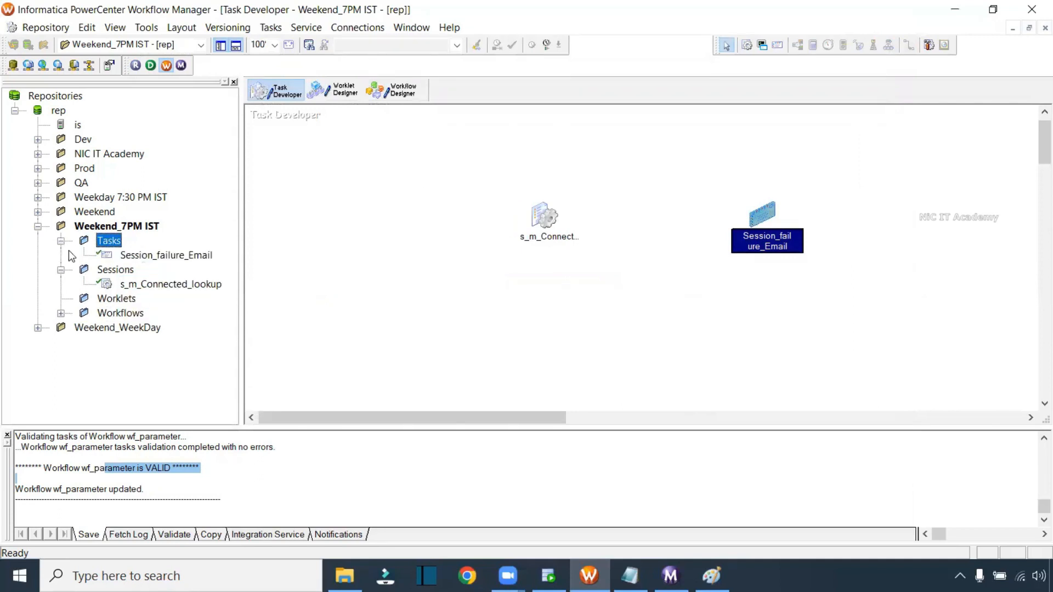
pyautogui.click(165, 255)
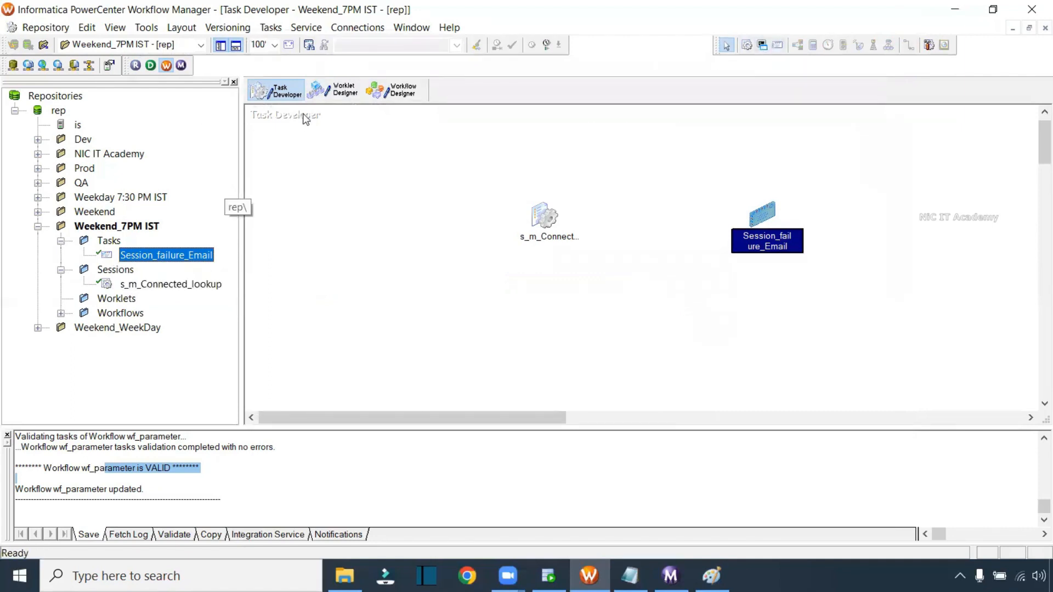
# - In Workflow Designer, drag two copies of Session_failure_Email onto wf_Master_Data_Load
pyautogui.click(391, 89)
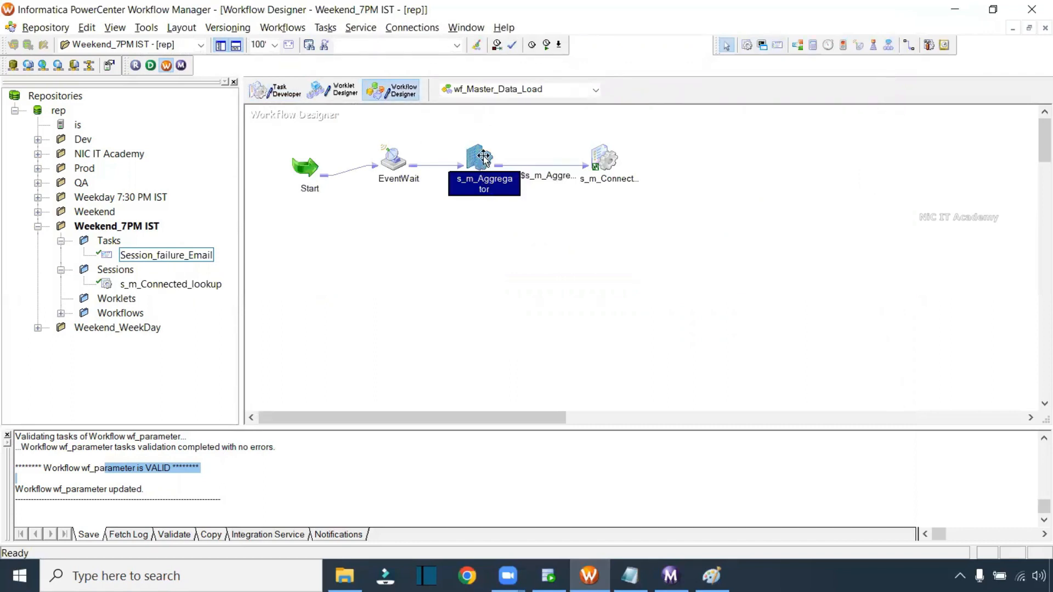
pyautogui.moveTo(484, 157)
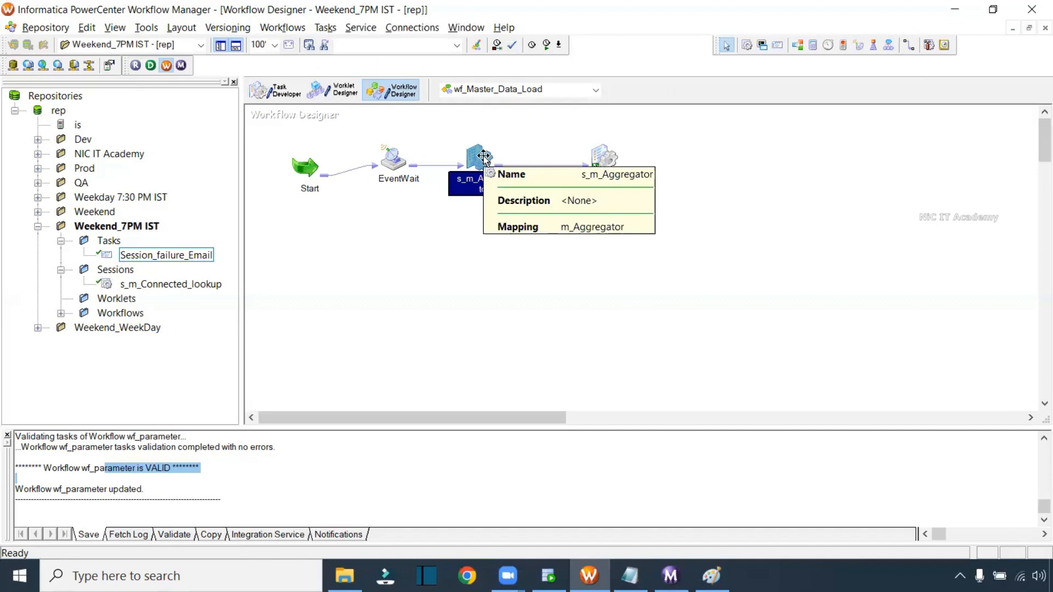
pyautogui.moveTo(160, 256); pyautogui.dragTo(515, 223)
pyautogui.click(612, 229)
pyautogui.moveTo(165, 256); pyautogui.dragTo(640, 213)
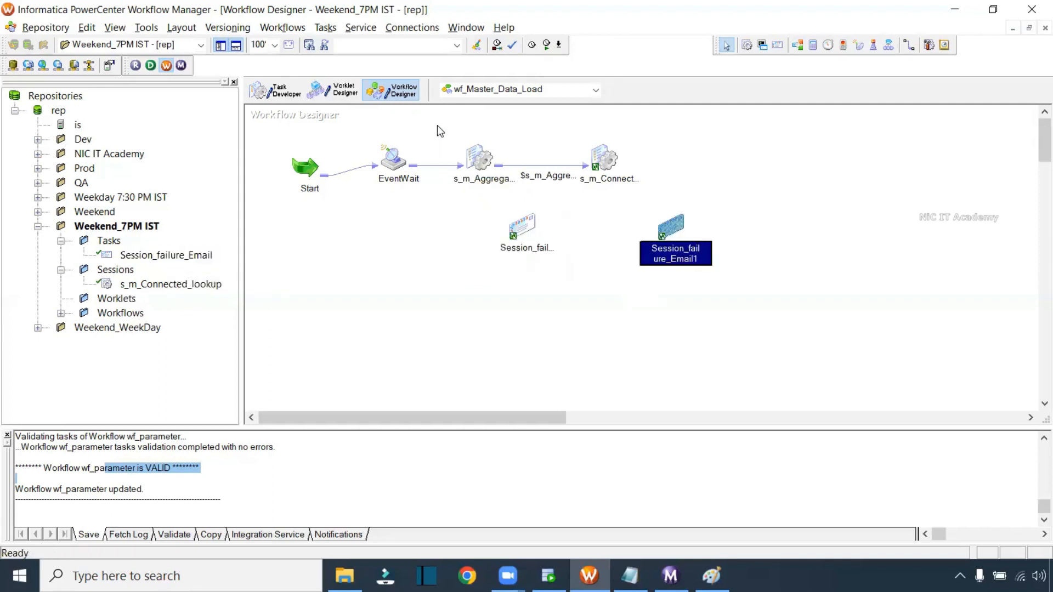
# - Link both sessions to the email tasks and try a Status=failed link condition, then cancel it
pyautogui.click(908, 46)
pyautogui.moveTo(481, 159); pyautogui.dragTo(524, 224)
pyautogui.moveTo(607, 159); pyautogui.dragTo(669, 228)
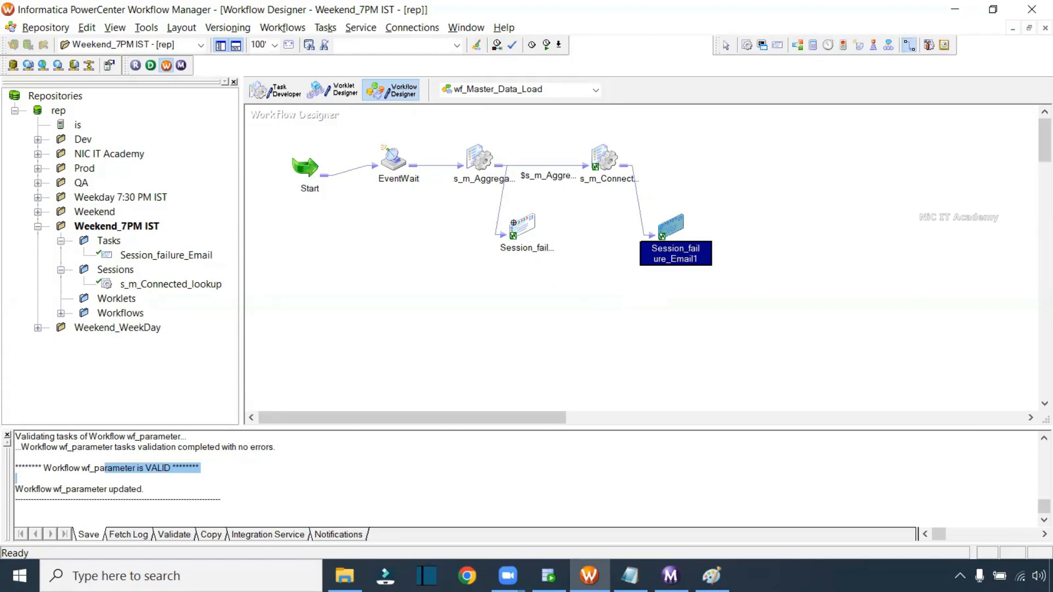
pyautogui.press('Escape')
pyautogui.doubleClick(500, 200)
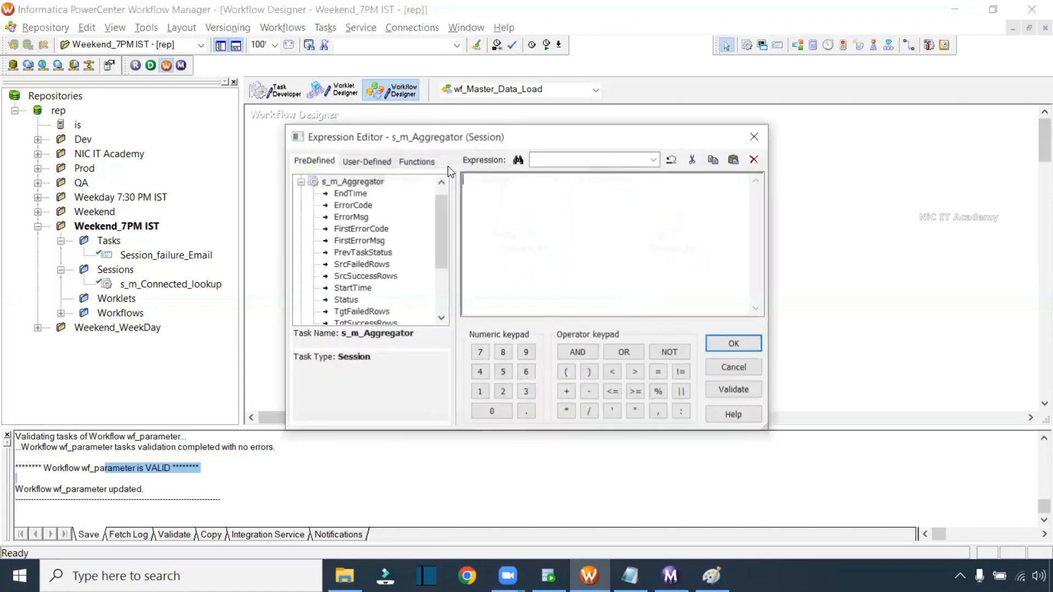
pyautogui.doubleClick(346, 300)
pyautogui.write('=failed')
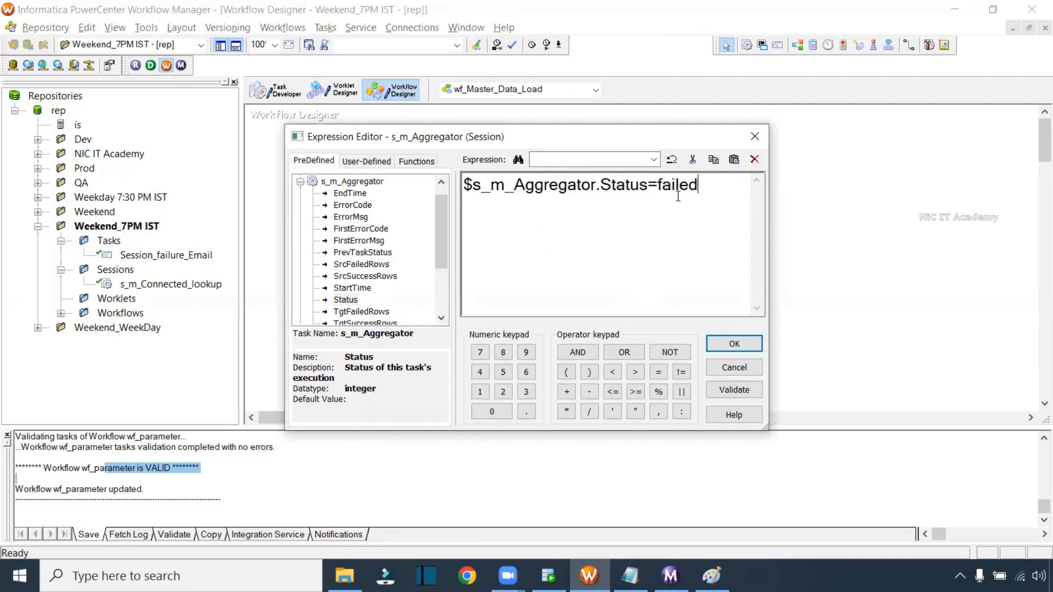
pyautogui.moveTo(700, 185); pyautogui.dragTo(398, 168)
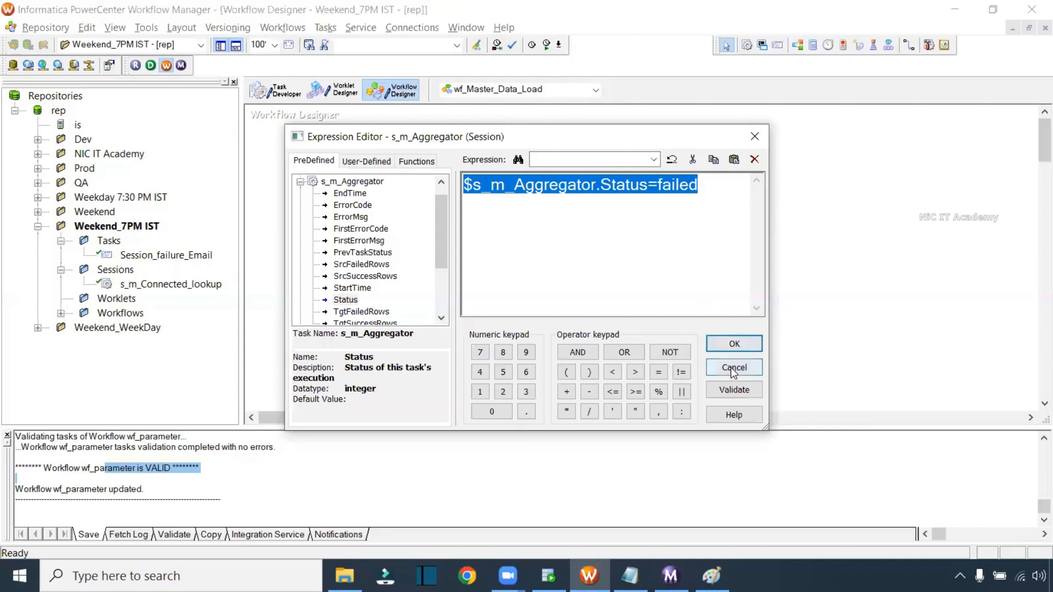
pyautogui.click(750, 365)
# - Delete both trial email tasks and their links
pyautogui.click(515, 222)
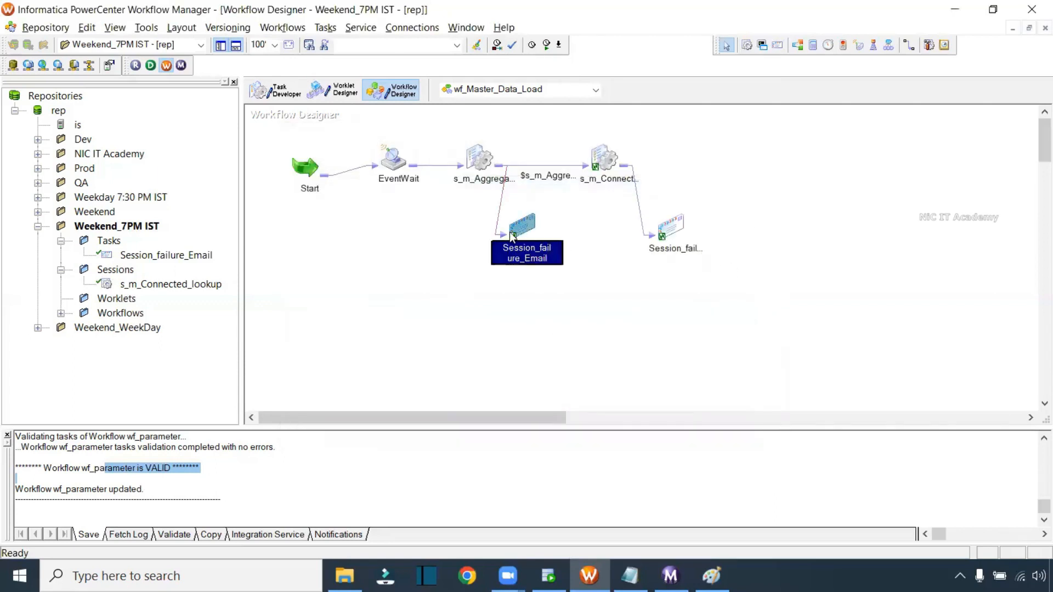
pyautogui.moveTo(465, 203); pyautogui.dragTo(764, 323)
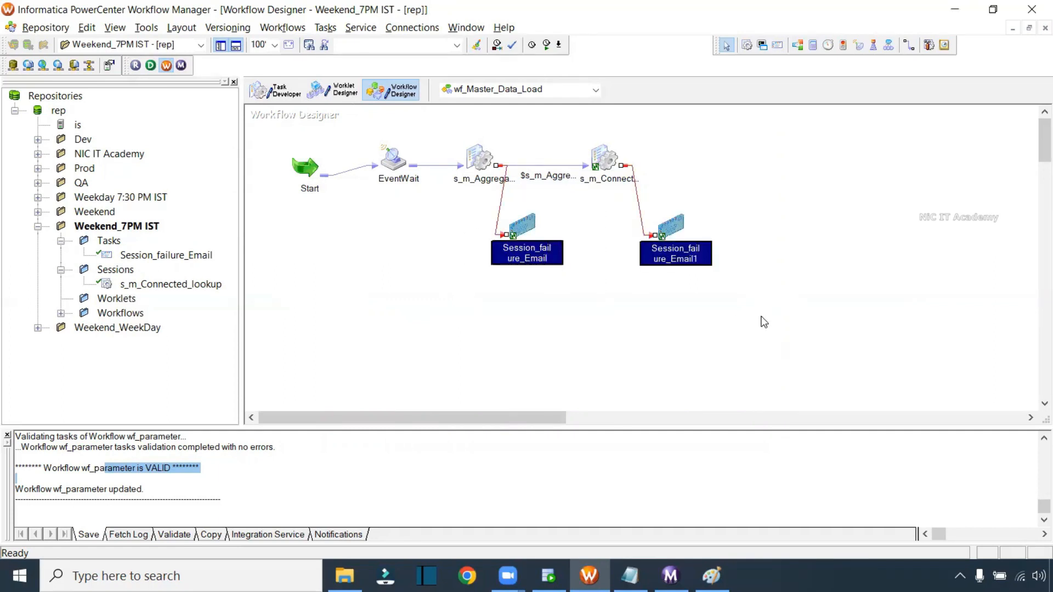
pyautogui.press('Delete')
pyautogui.press('Return')
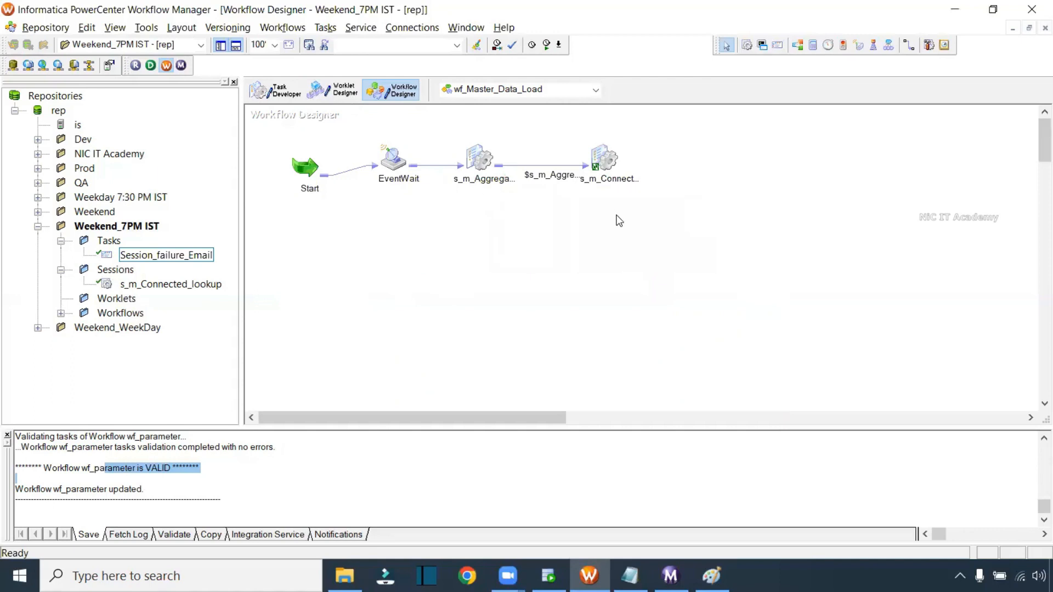
pyautogui.click(484, 164)
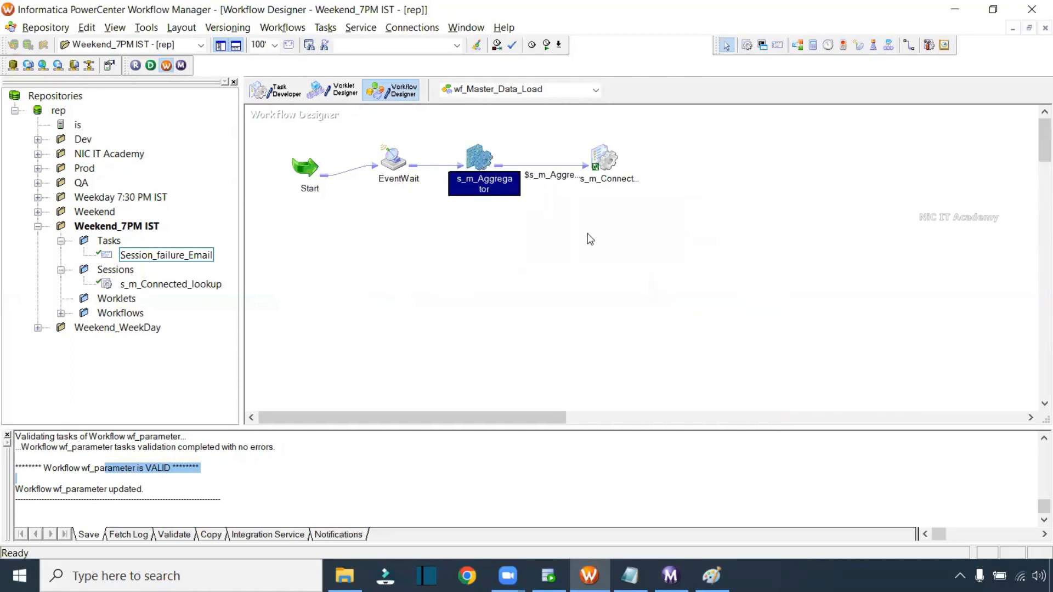
# - Set s_m_Aggregator's Pre-Session Command type to Non-reusable on the Components tab
pyautogui.doubleClick(485, 162)
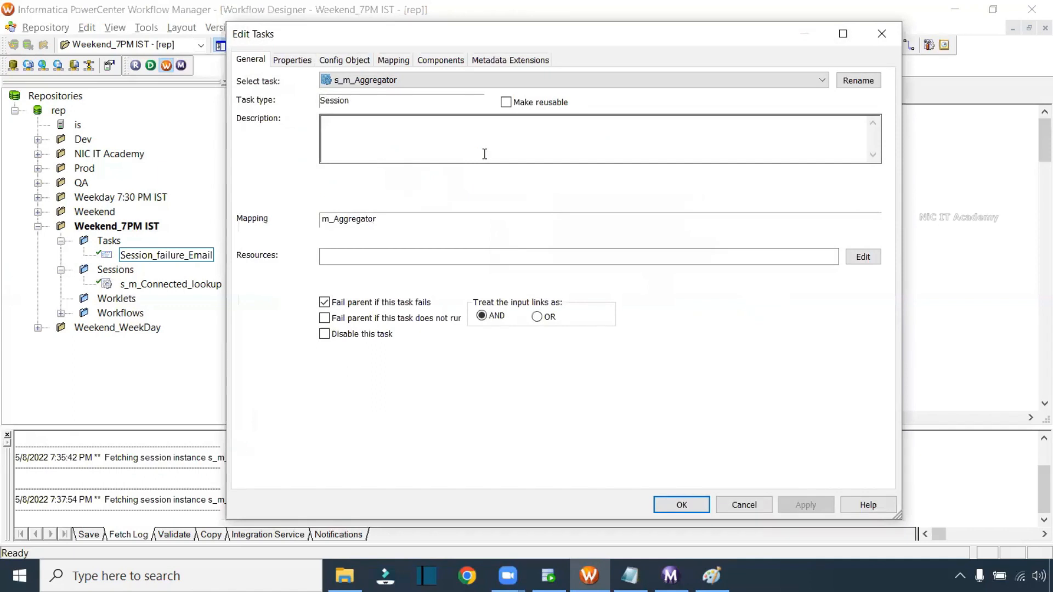
pyautogui.click(447, 61)
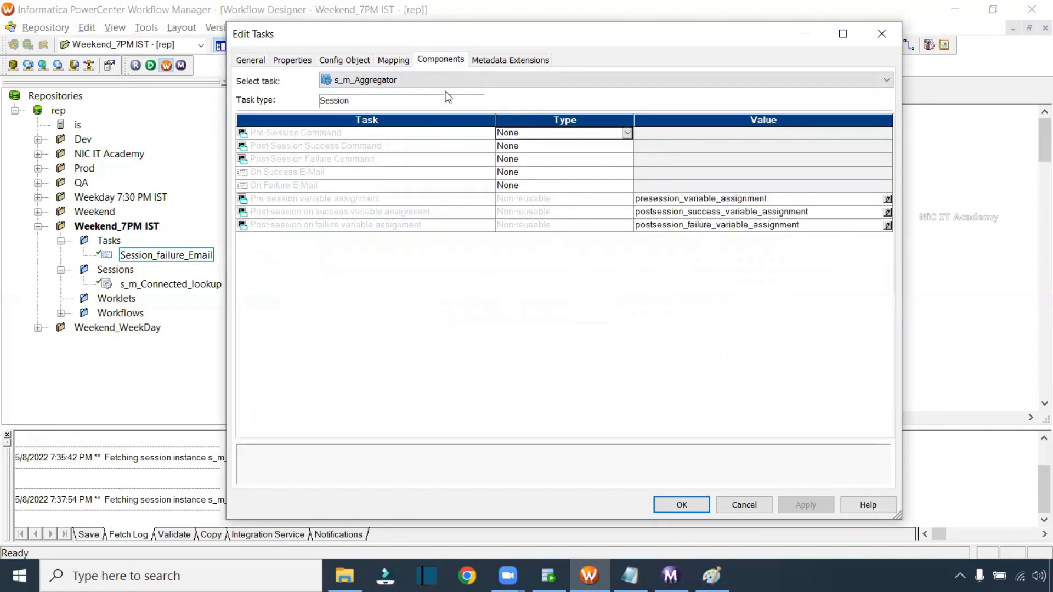
pyautogui.click(341, 132)
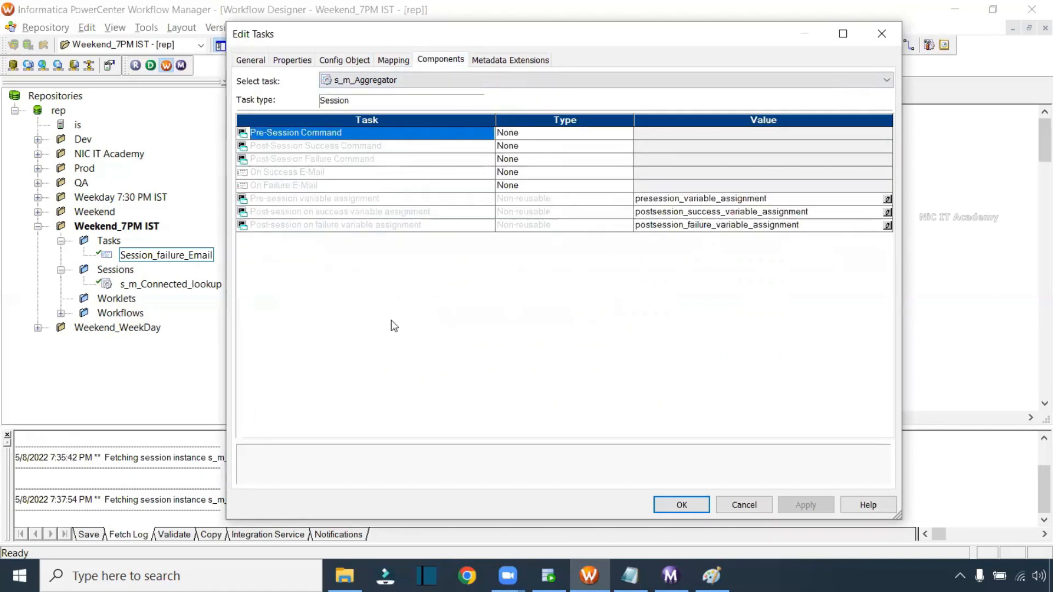
pyautogui.scroll(4, 447, 378)
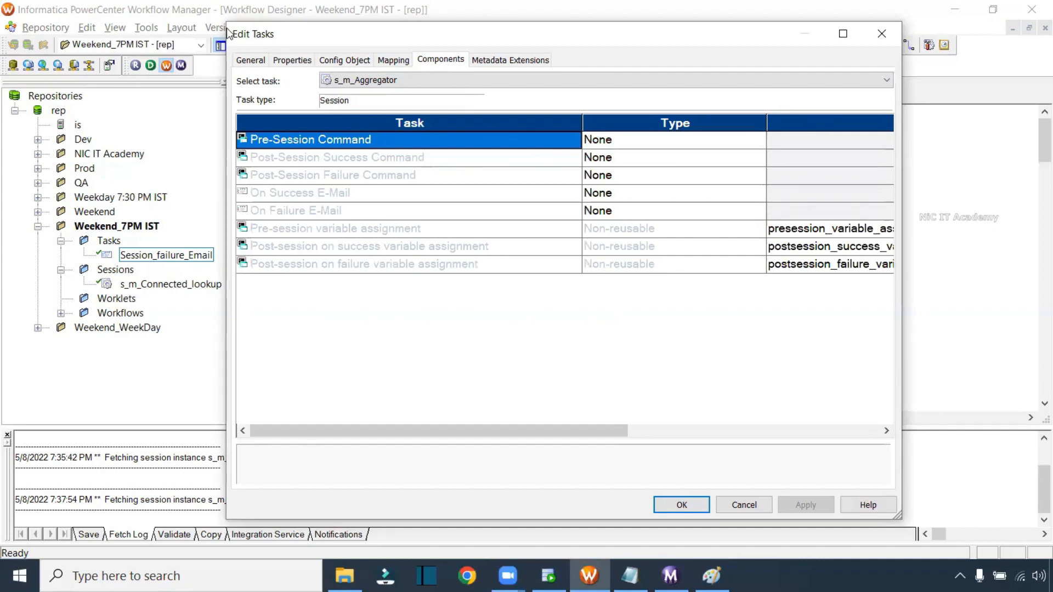
pyautogui.moveTo(227, 30); pyautogui.dragTo(104, 46)
pyautogui.click(645, 160)
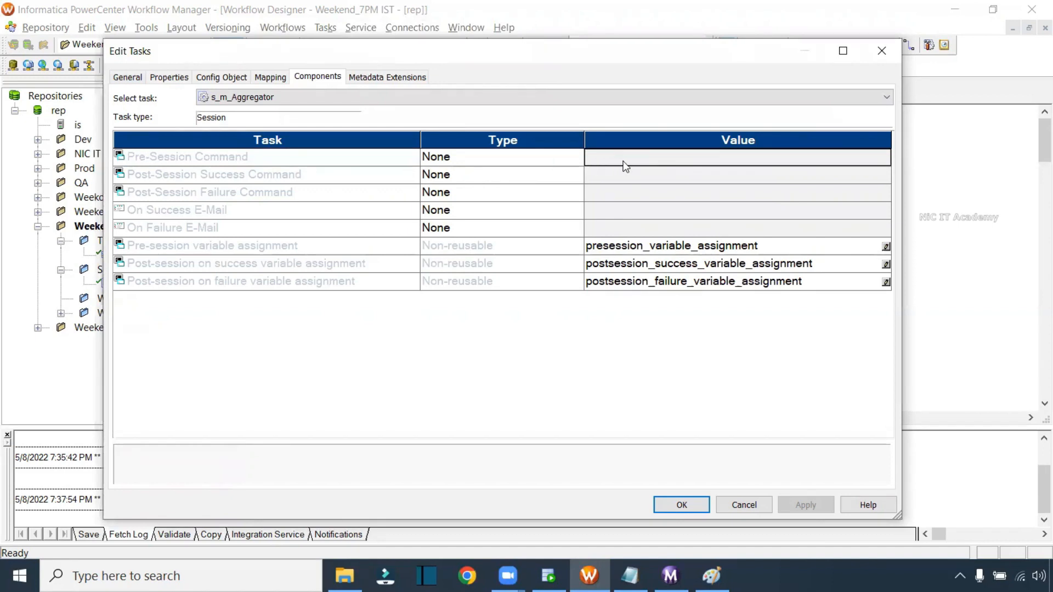
pyautogui.click(502, 157)
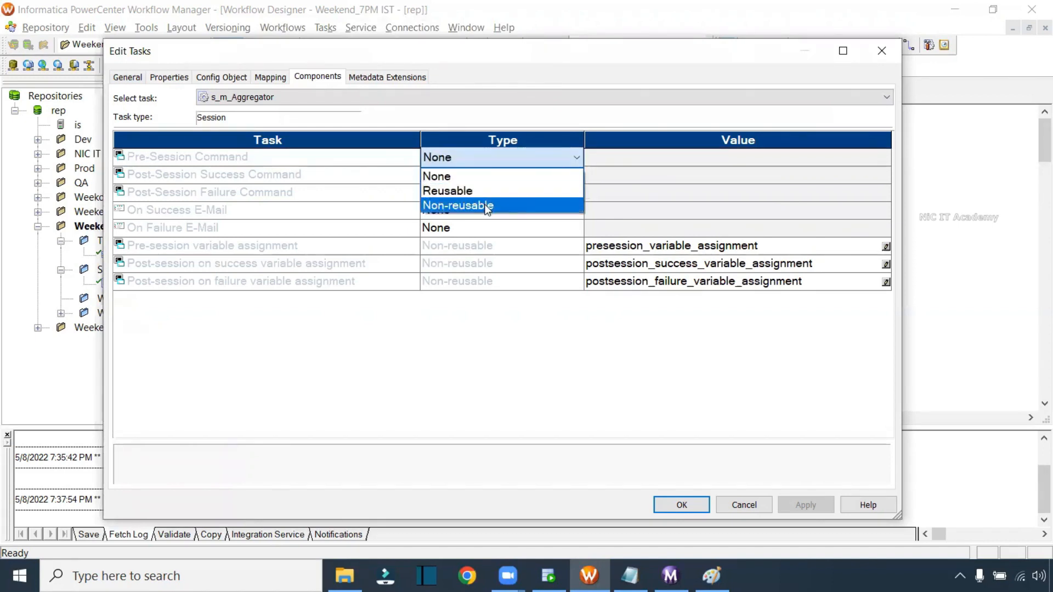
pyautogui.click(485, 202)
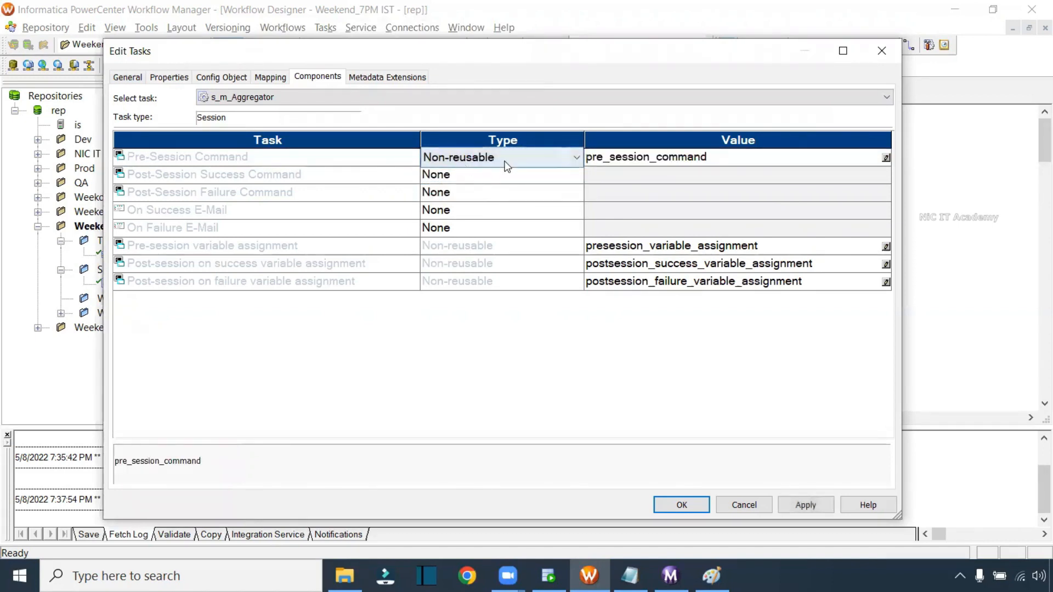
# - Add Command1 in the pre-session command editor, discard it, and review the command rows
pyautogui.click(885, 158)
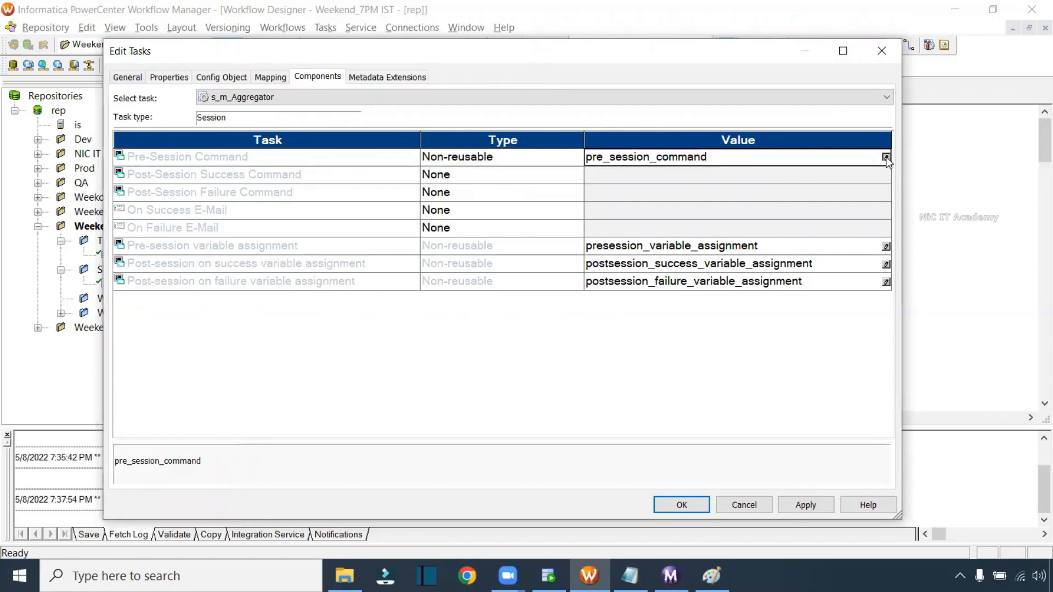
pyautogui.click(586, 237)
pyautogui.click(567, 281)
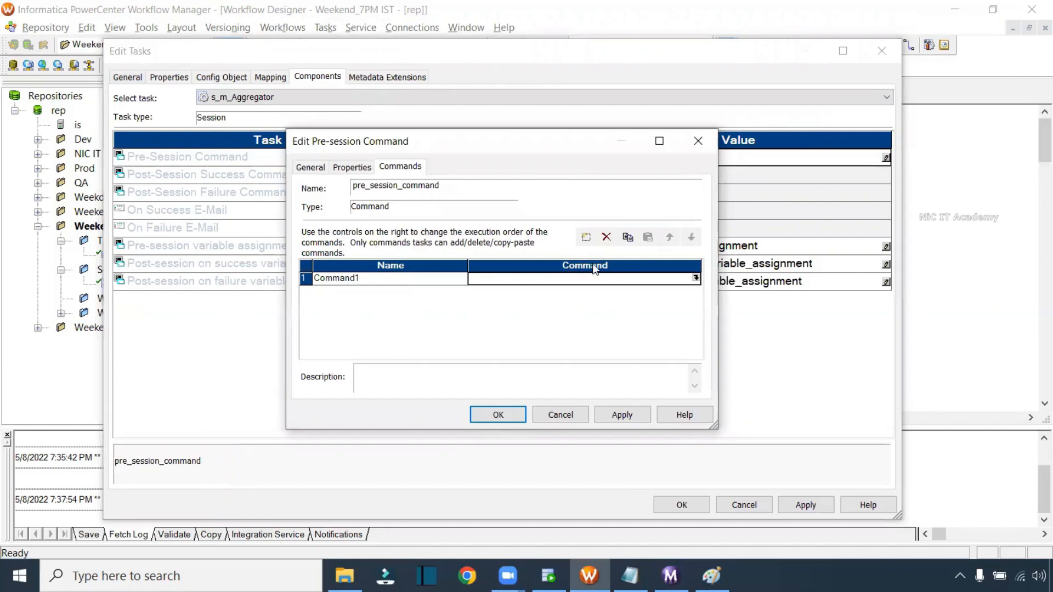
pyautogui.click(560, 414)
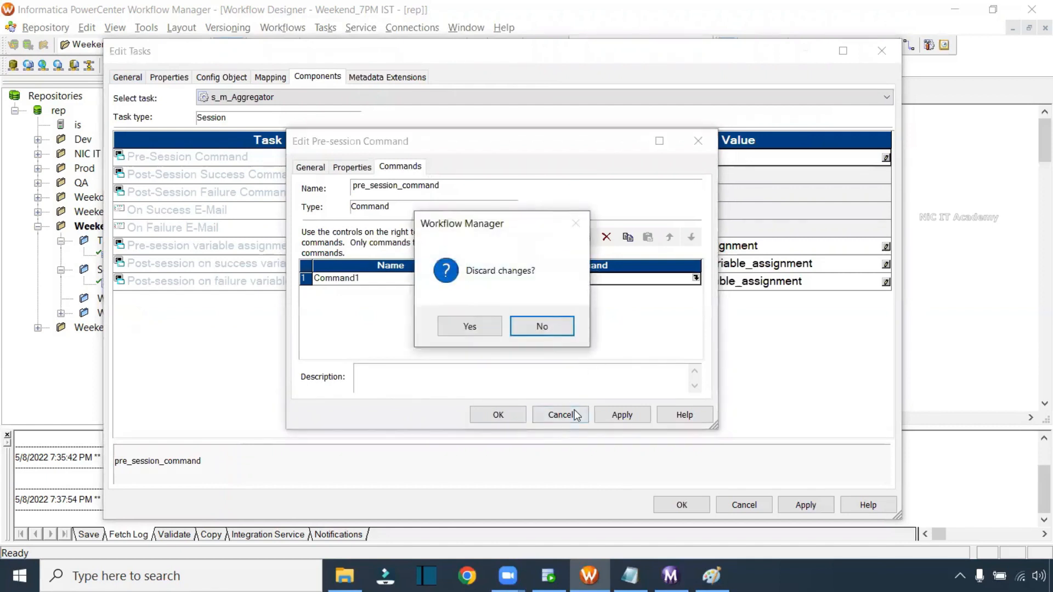
pyautogui.click(486, 333)
pyautogui.click(213, 159)
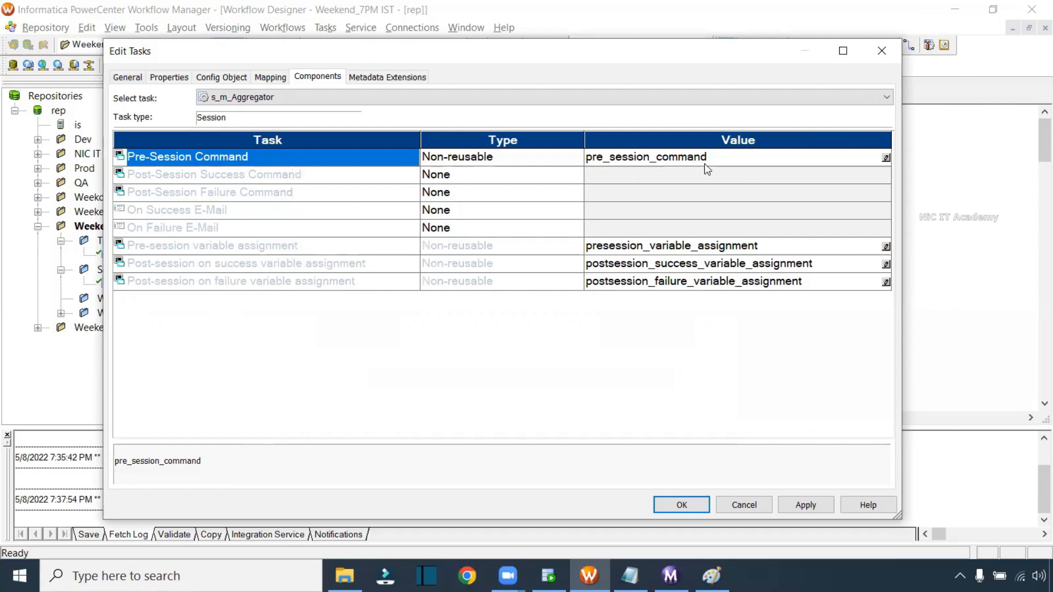
pyautogui.click(222, 181)
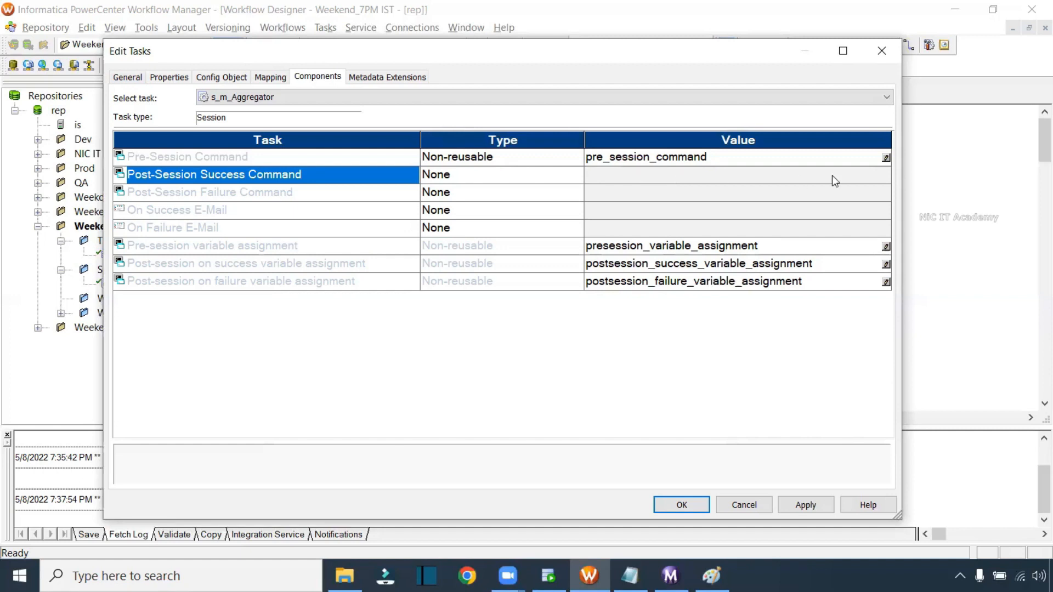
# - Set s_m_Aggregator's On Failure E-Mail to the reusable Session_failure_Email, apply and close Edit Tasks
pyautogui.click(268, 193)
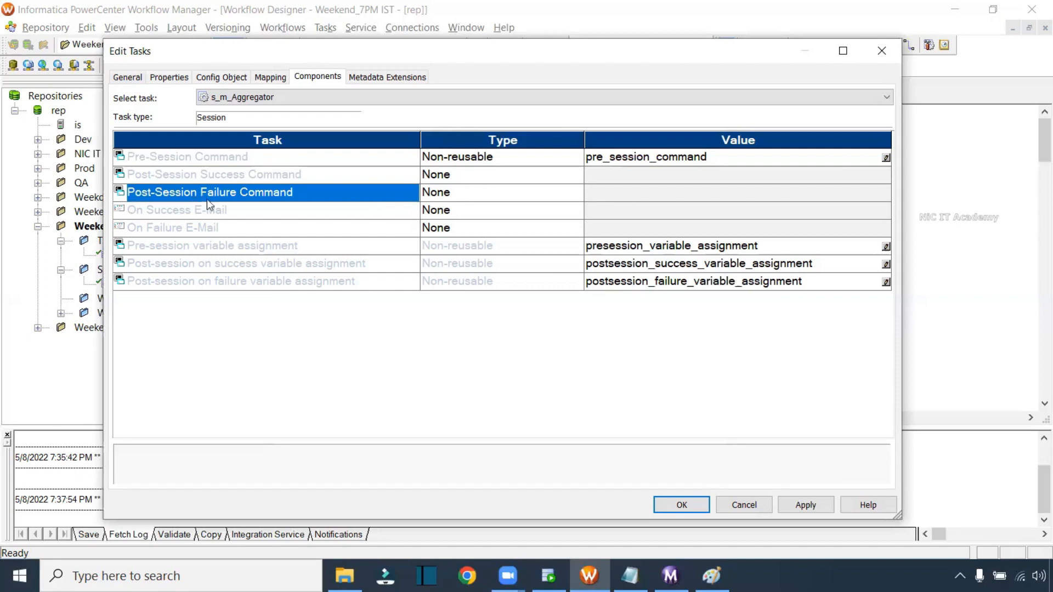
pyautogui.click(204, 215)
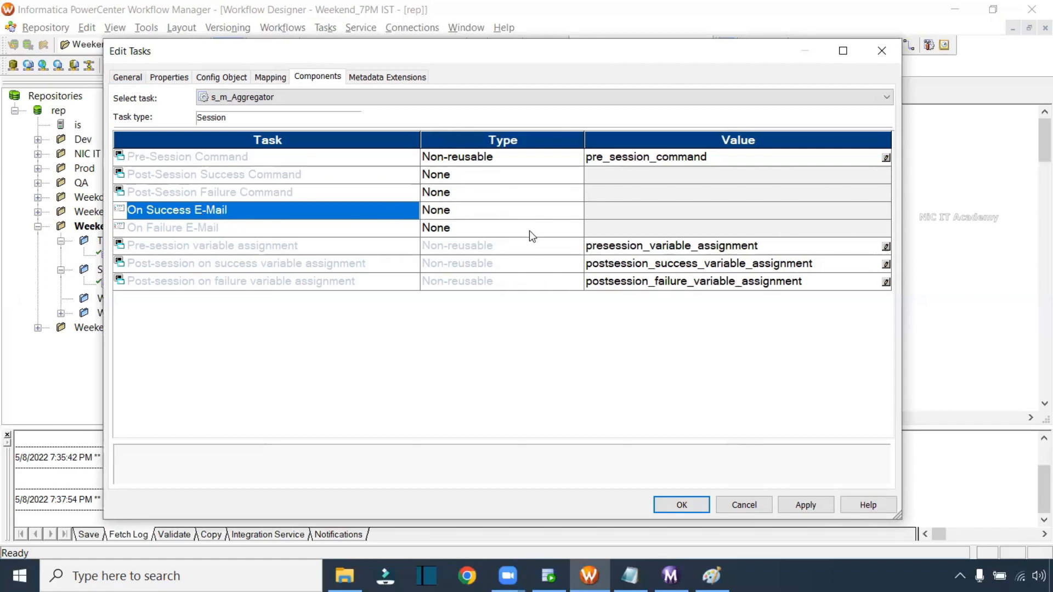
pyautogui.click(173, 230)
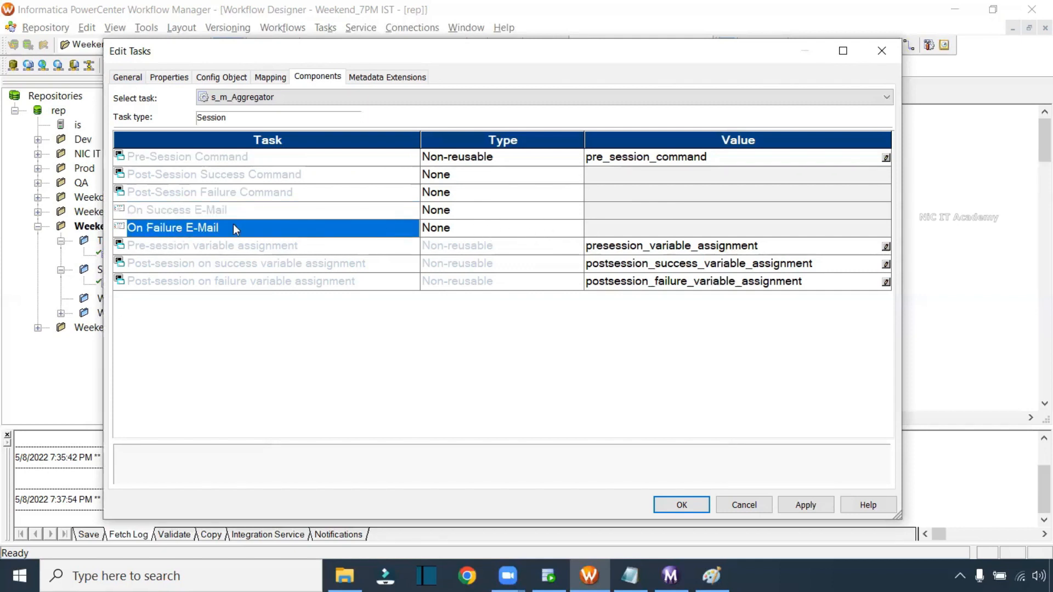
pyautogui.click(469, 228)
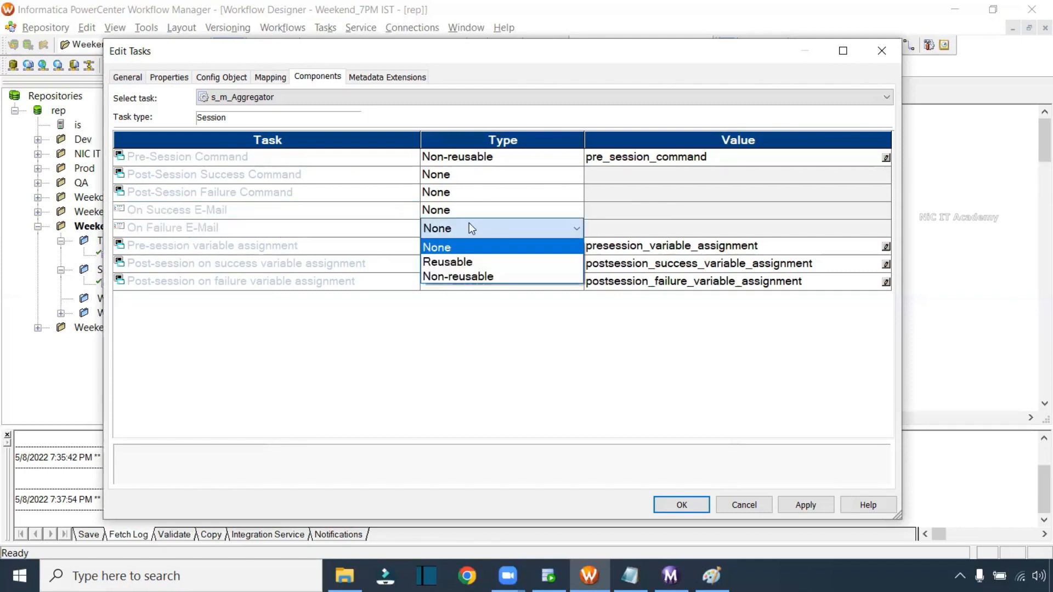
pyautogui.click(454, 261)
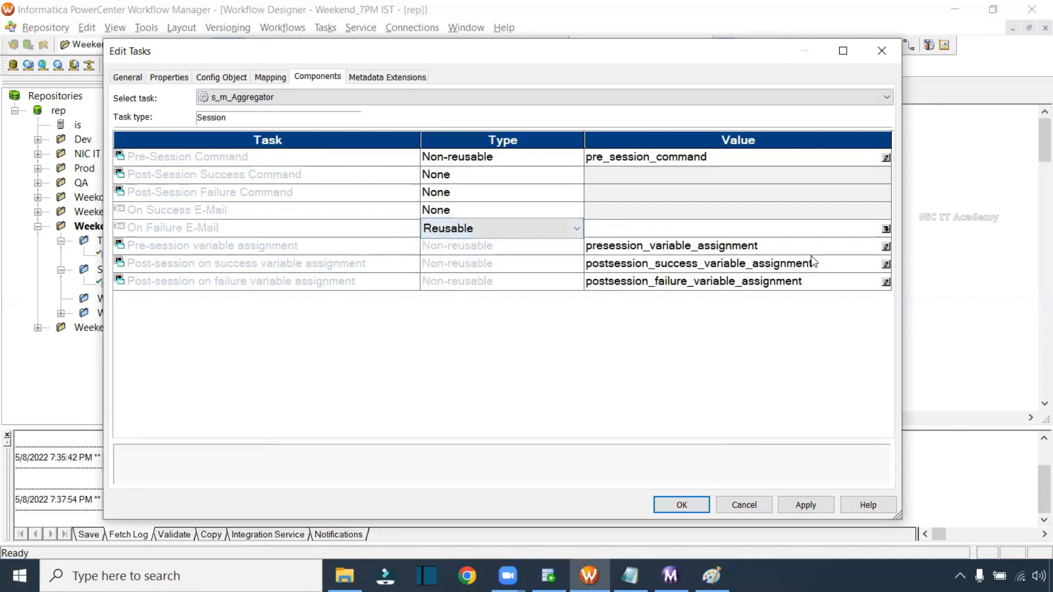
pyautogui.click(886, 229)
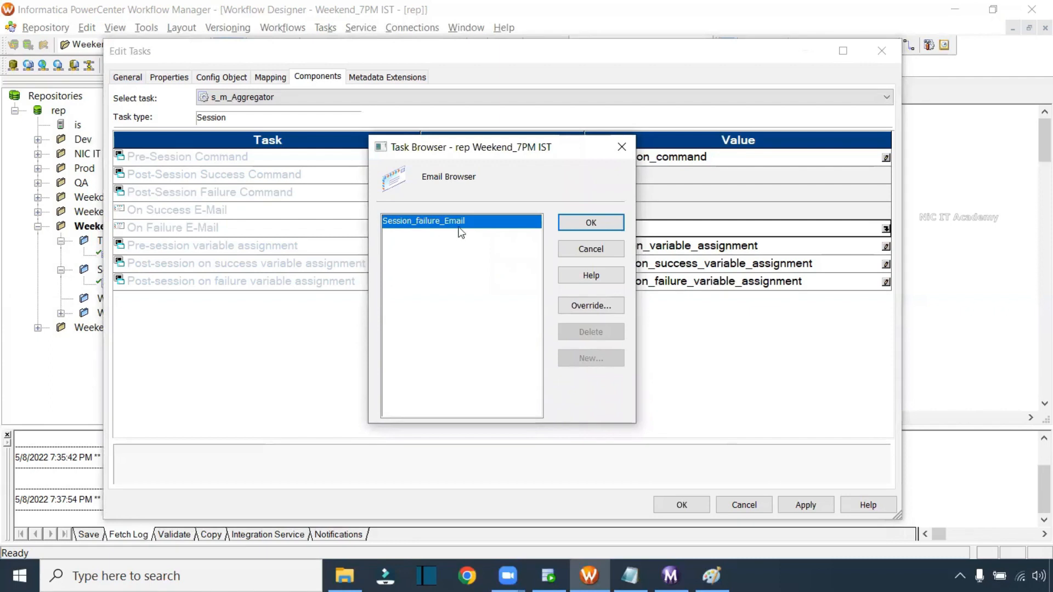
pyautogui.click(612, 225)
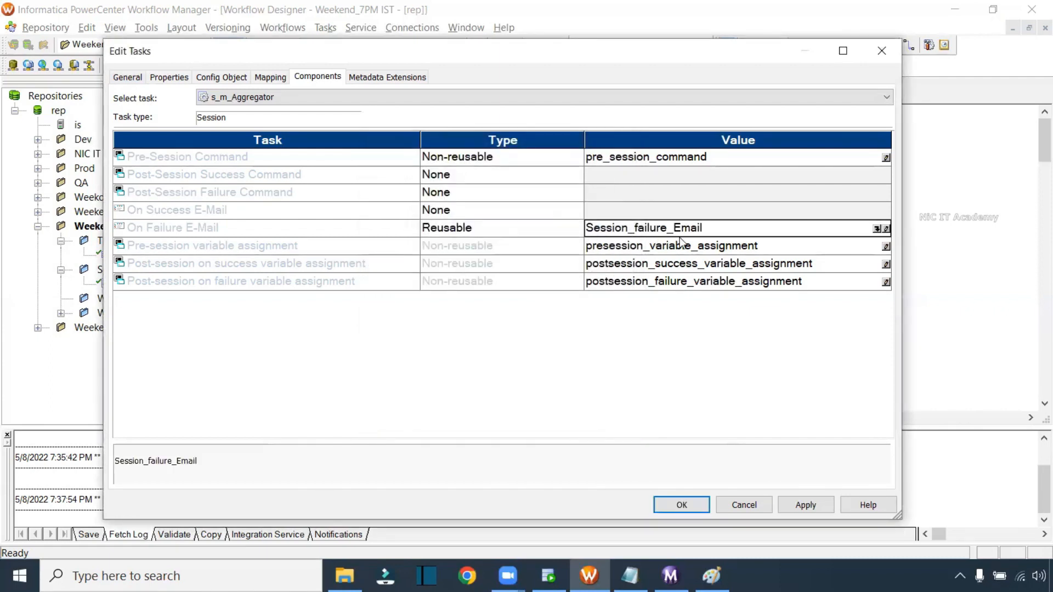
pyautogui.click(803, 502)
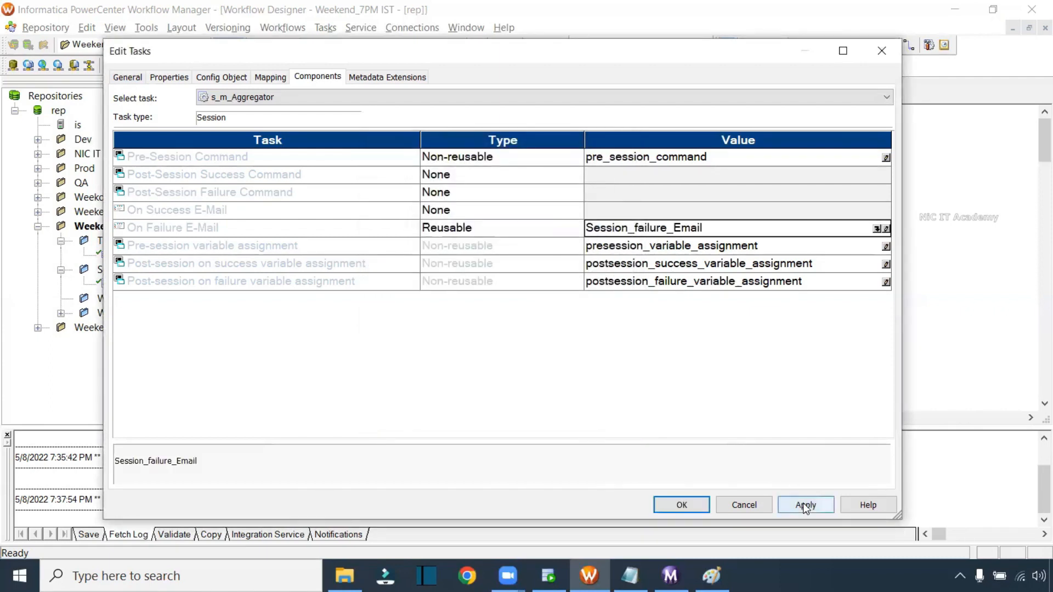
pyautogui.click(696, 502)
pyautogui.click(602, 162)
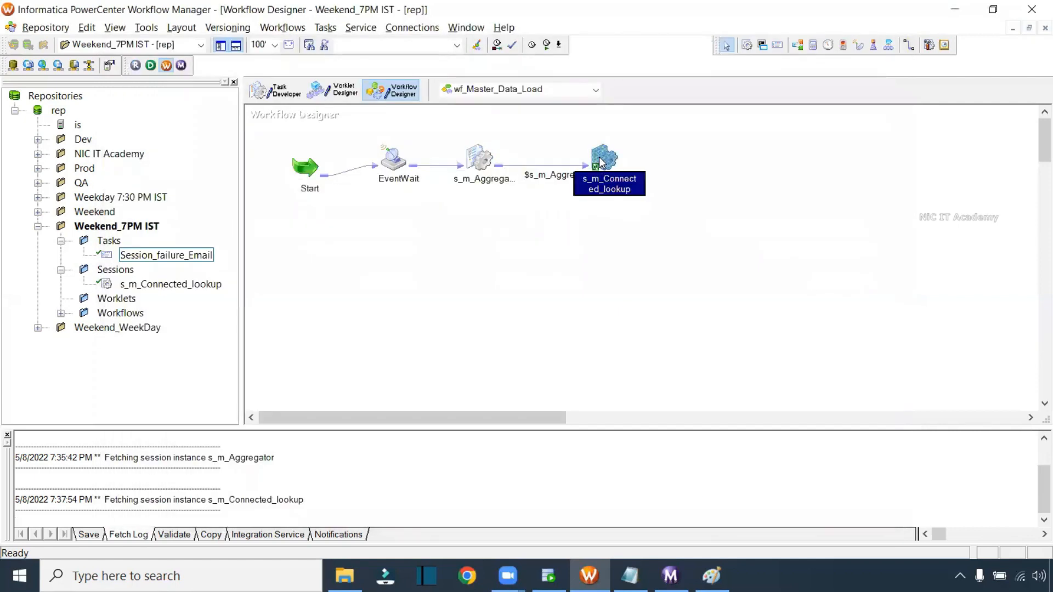
# - Set s_m_Connected_lookup's On Failure E-Mail to the reusable Session_failure_Email
pyautogui.doubleClick(601, 162)
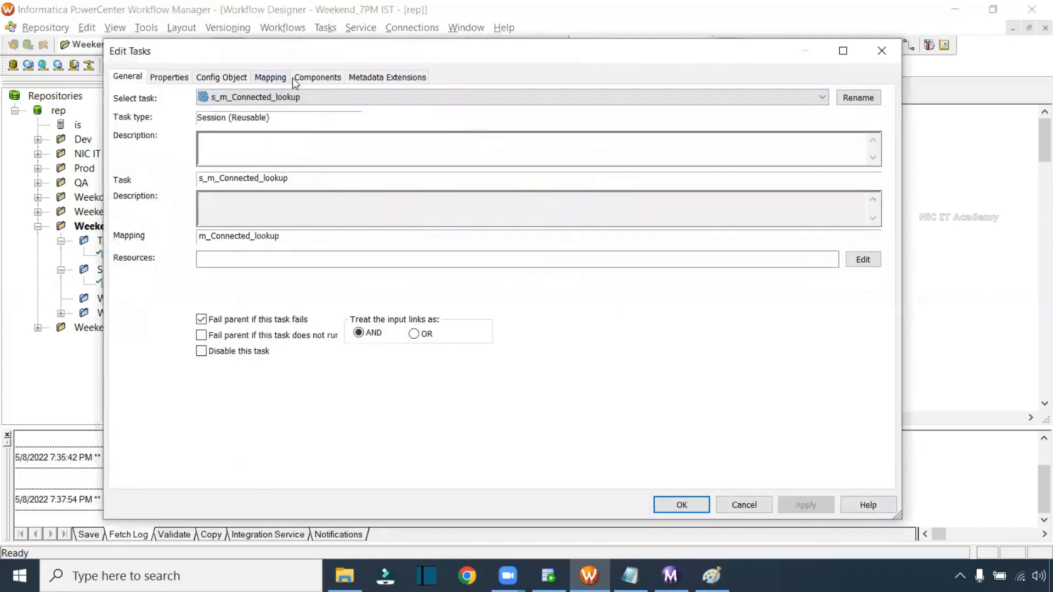
pyautogui.click(295, 79)
pyautogui.click(193, 202)
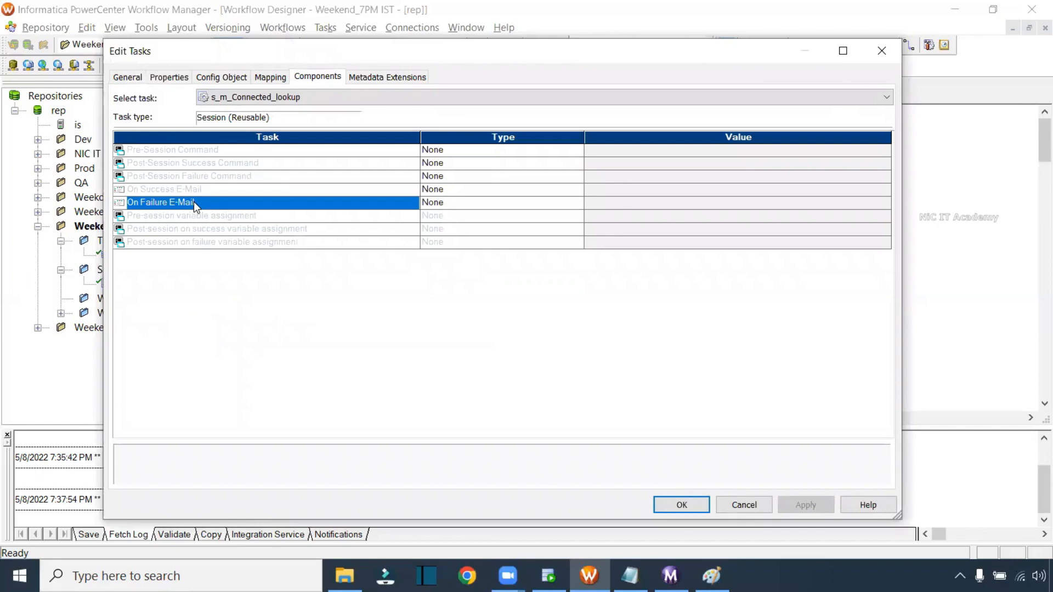
pyautogui.click(490, 204)
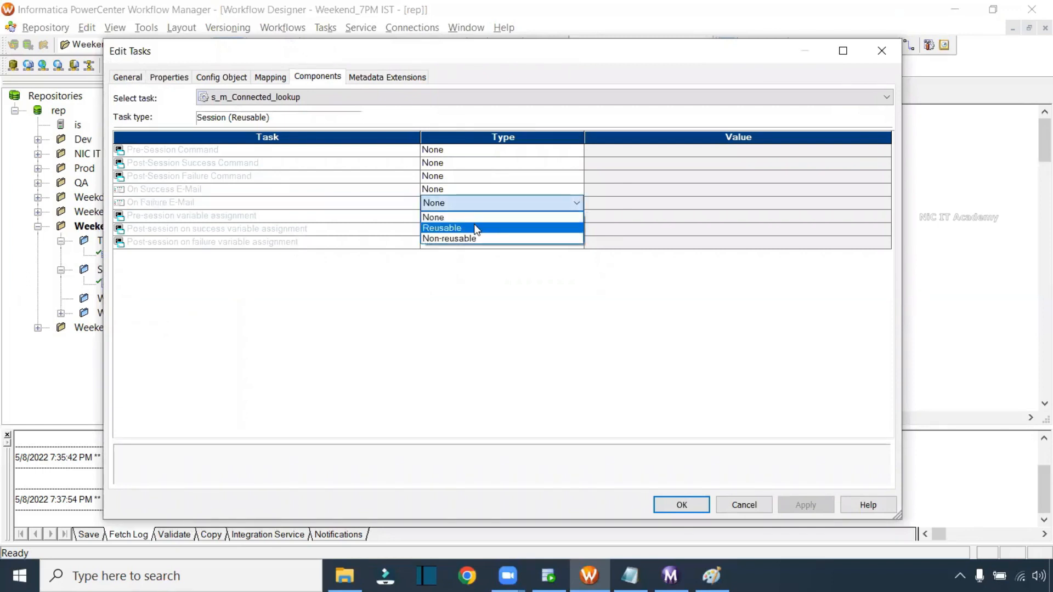
pyautogui.click(474, 225)
pyautogui.click(812, 203)
pyautogui.click(590, 223)
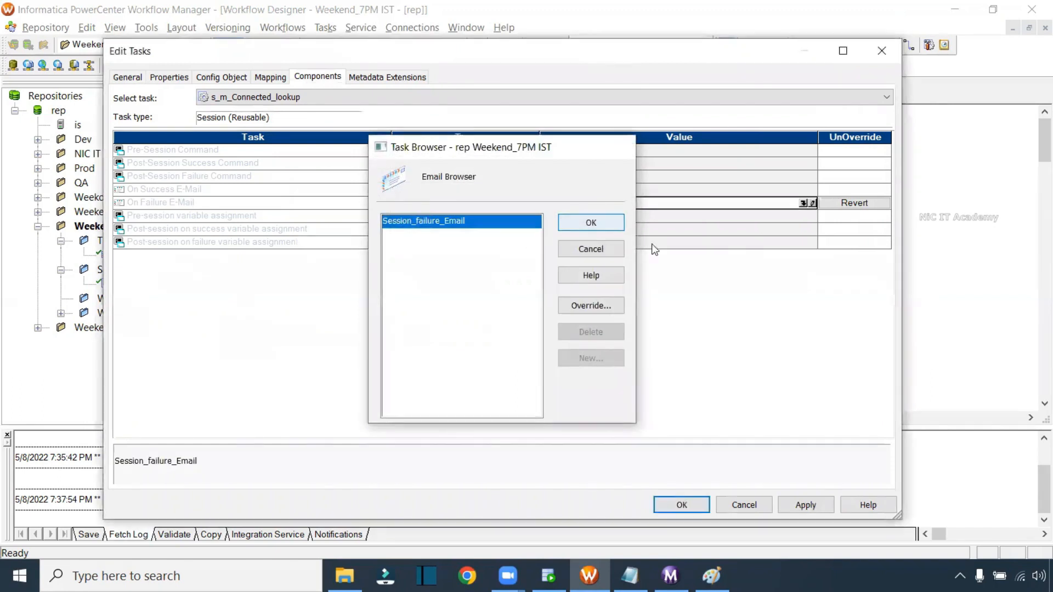
pyautogui.click(805, 505)
pyautogui.click(668, 506)
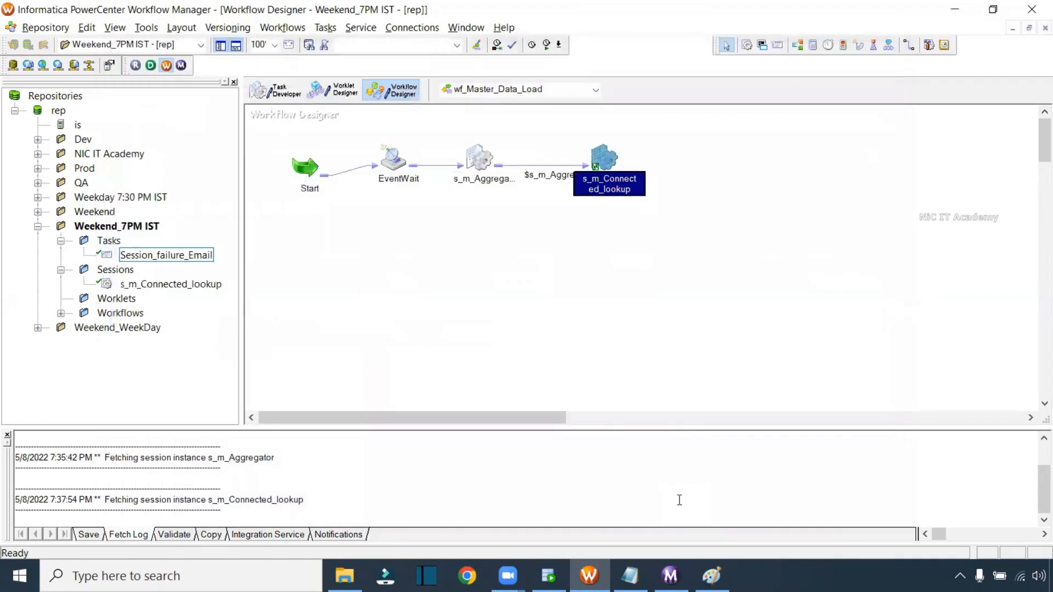
# - Set s_m_Aggregator's Pre-Session Command type to None
pyautogui.doubleClick(479, 159)
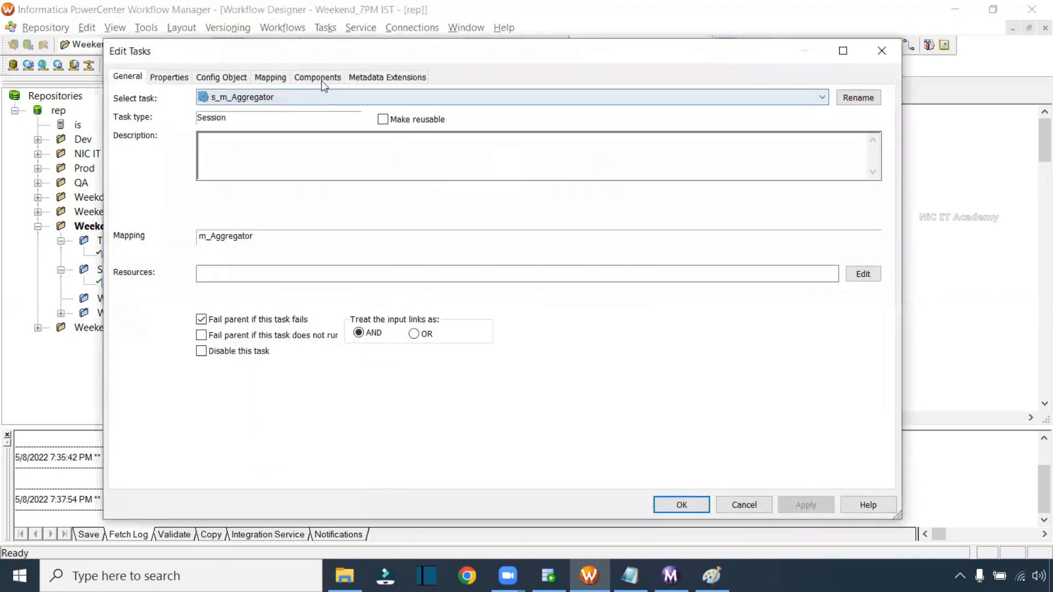
pyautogui.click(318, 76)
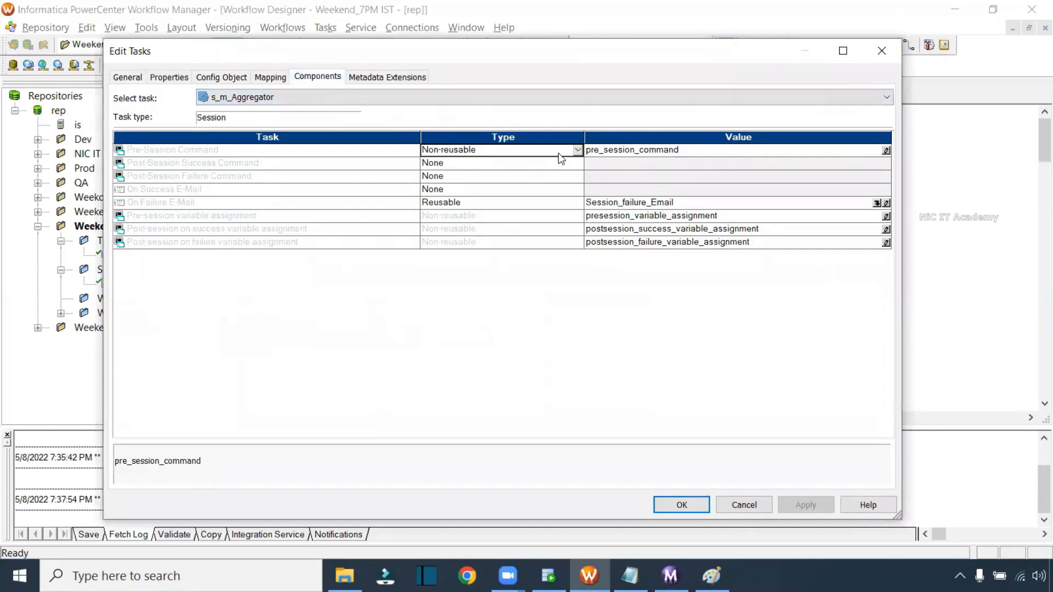
pyautogui.click(576, 150)
pyautogui.click(476, 162)
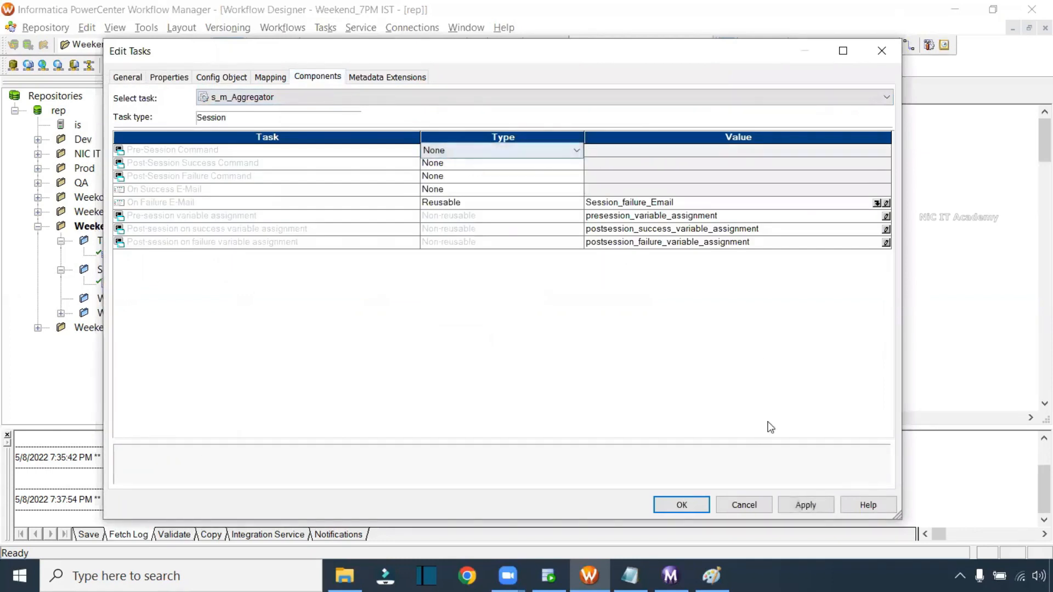
pyautogui.click(664, 500)
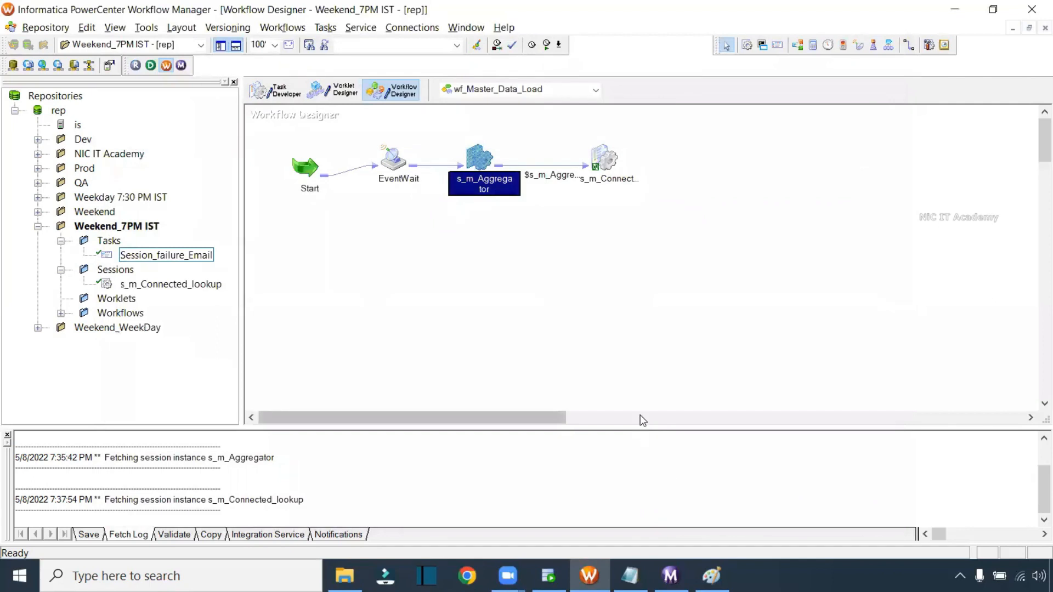
# - Save wf_Master_Data_Load with Ctrl+S and switch to the notes in Notepad
pyautogui.hotkey('ctrl', 's')
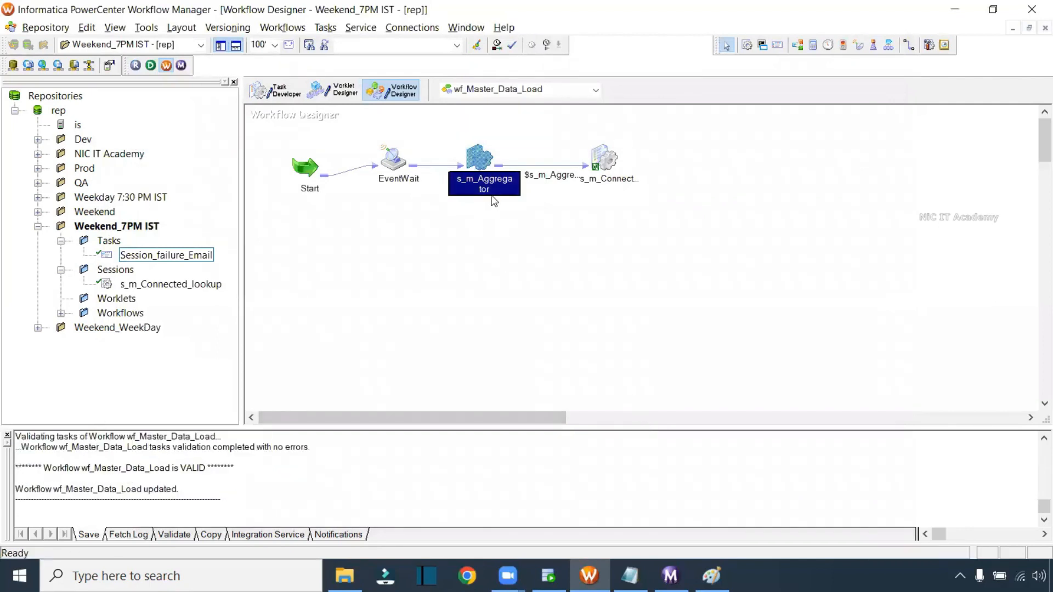
pyautogui.moveTo(449, 126); pyautogui.dragTo(649, 231)
pyautogui.click(656, 367)
pyautogui.click(630, 576)
pyautogui.click(273, 259)
# - Highlight the Session, Email and Command lines of the task list in Notepad
pyautogui.moveTo(59, 151); pyautogui.dragTo(681, 157)
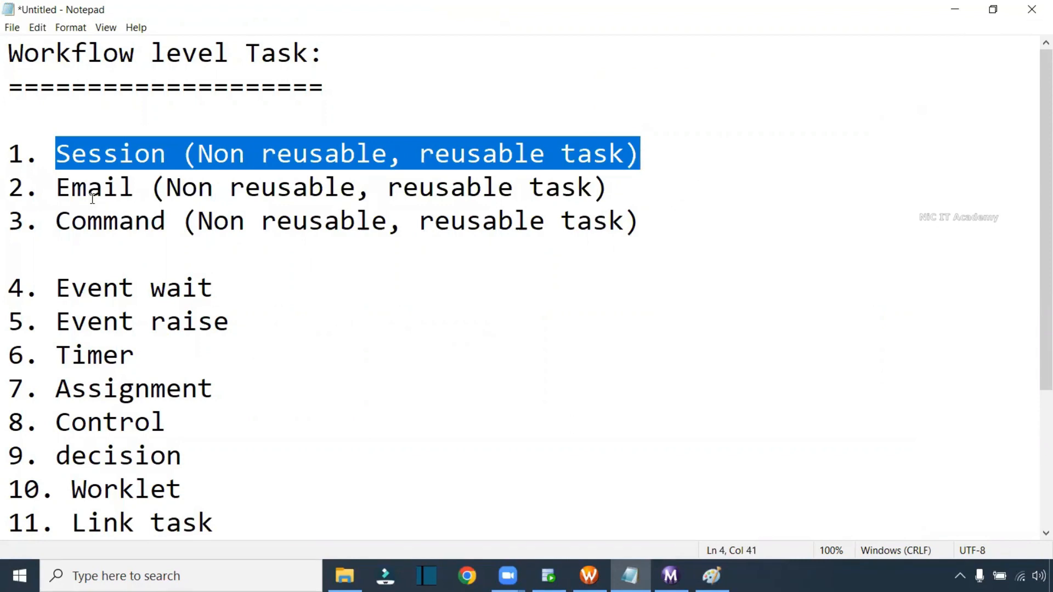
pyautogui.moveTo(57, 187); pyautogui.dragTo(691, 183)
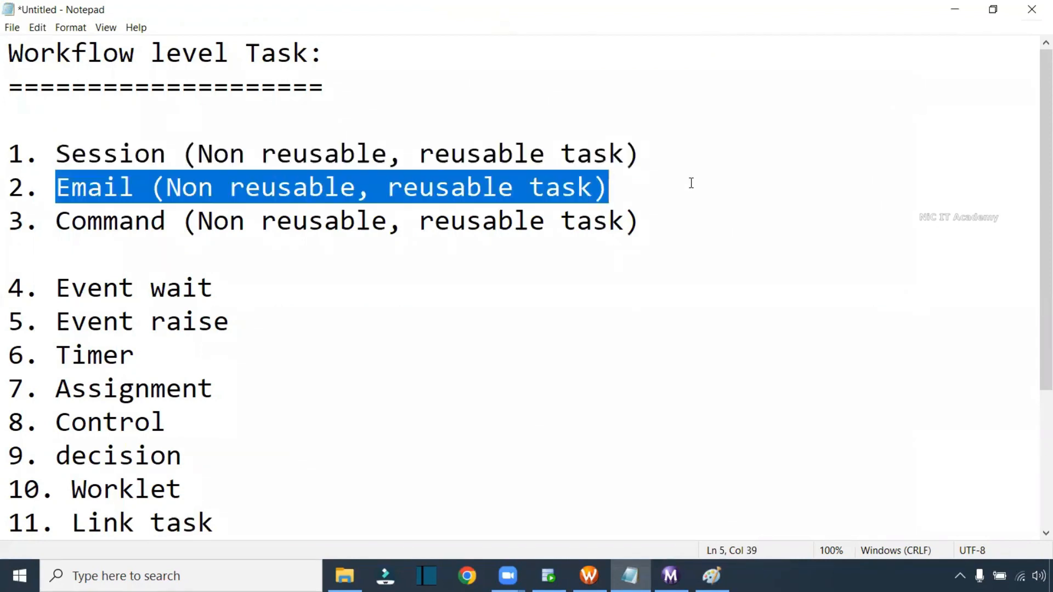
pyautogui.moveTo(57, 220); pyautogui.dragTo(678, 217)
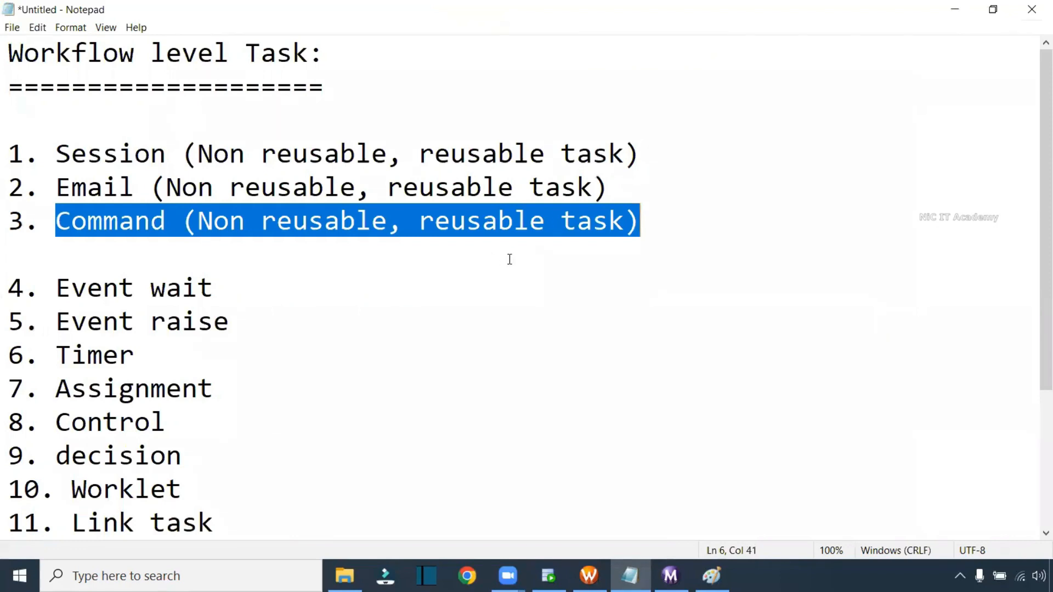
pyautogui.click(589, 576)
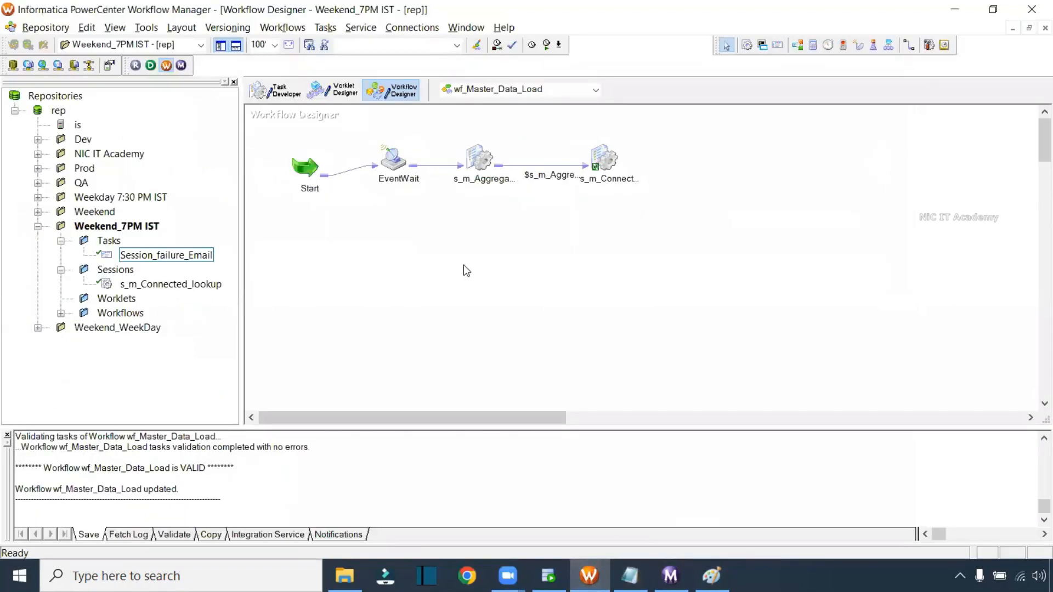
pyautogui.click(630, 576)
# - Highlight list items 1–4 and the Timer item, then return to Workflow Manager's Session tool
pyautogui.moveTo(214, 288); pyautogui.dragTo(9, 153)
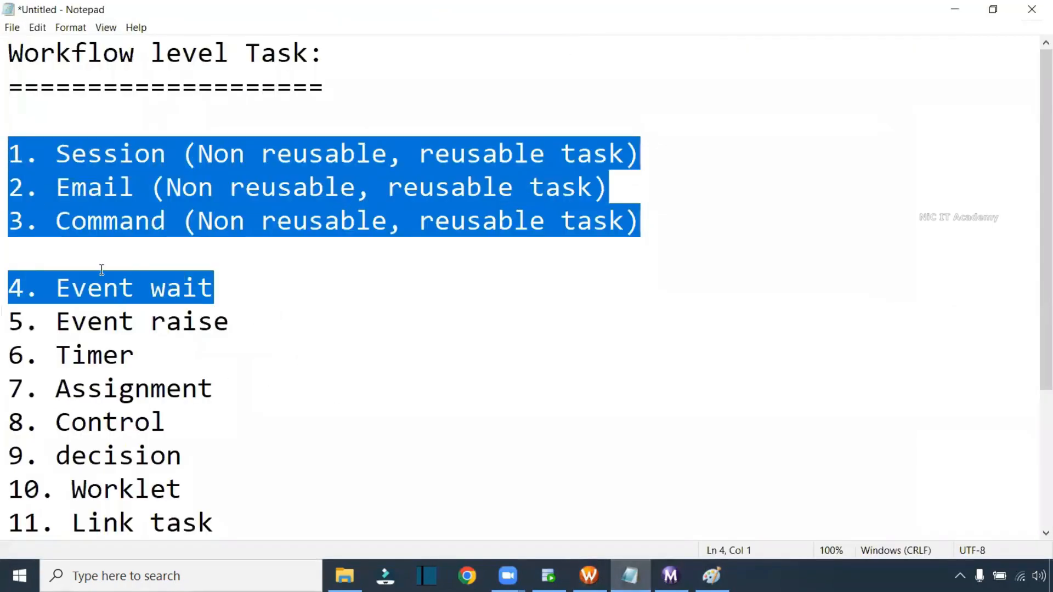
pyautogui.scroll(-1, 1034, 363)
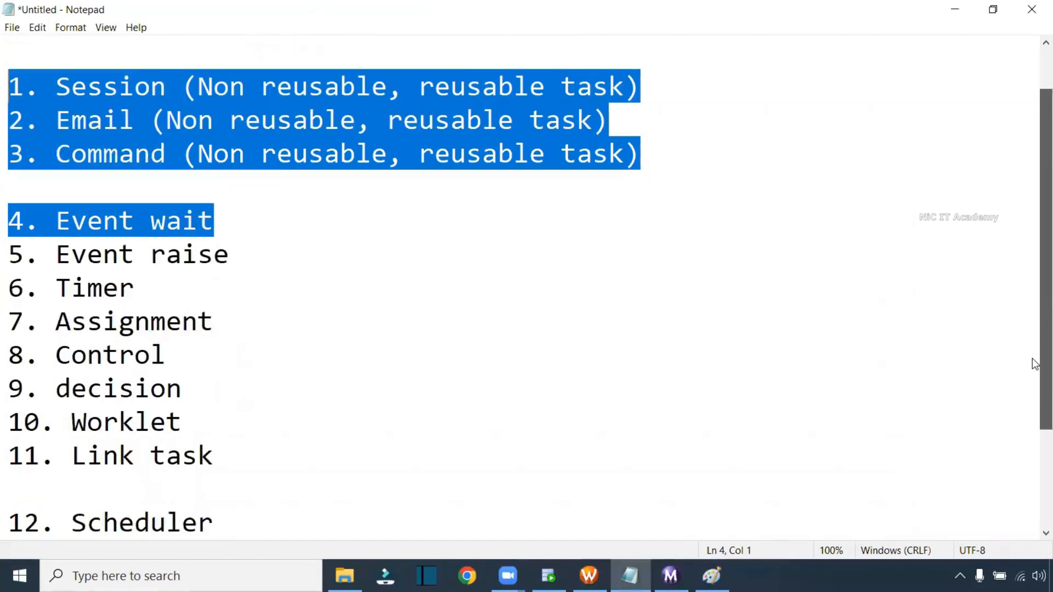
pyautogui.scroll(-1, 1035, 363)
pyautogui.moveTo(221, 424); pyautogui.dragTo(7, 429)
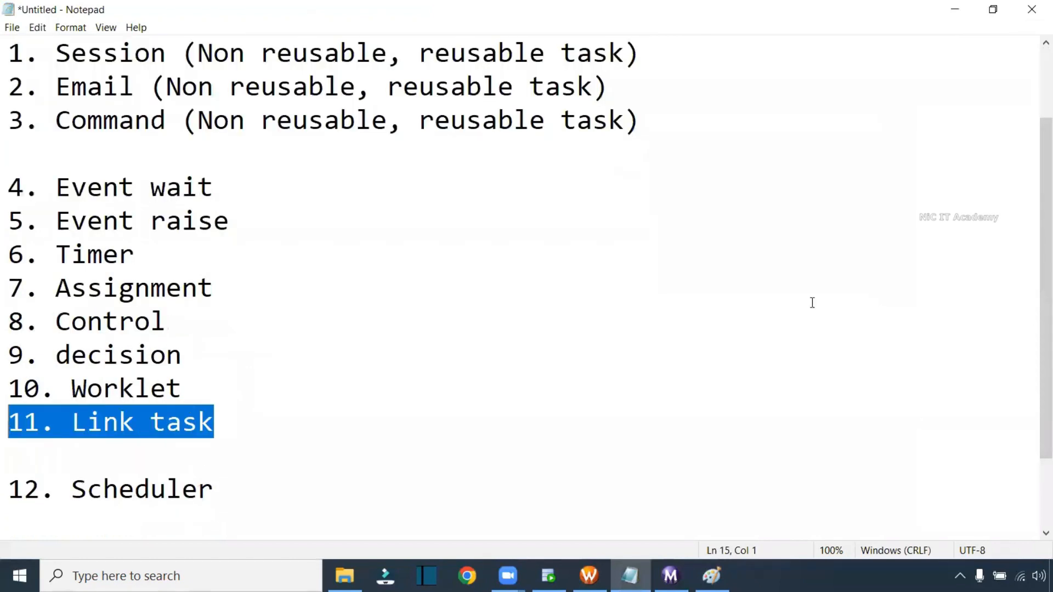
pyautogui.scroll(1, 1035, 219)
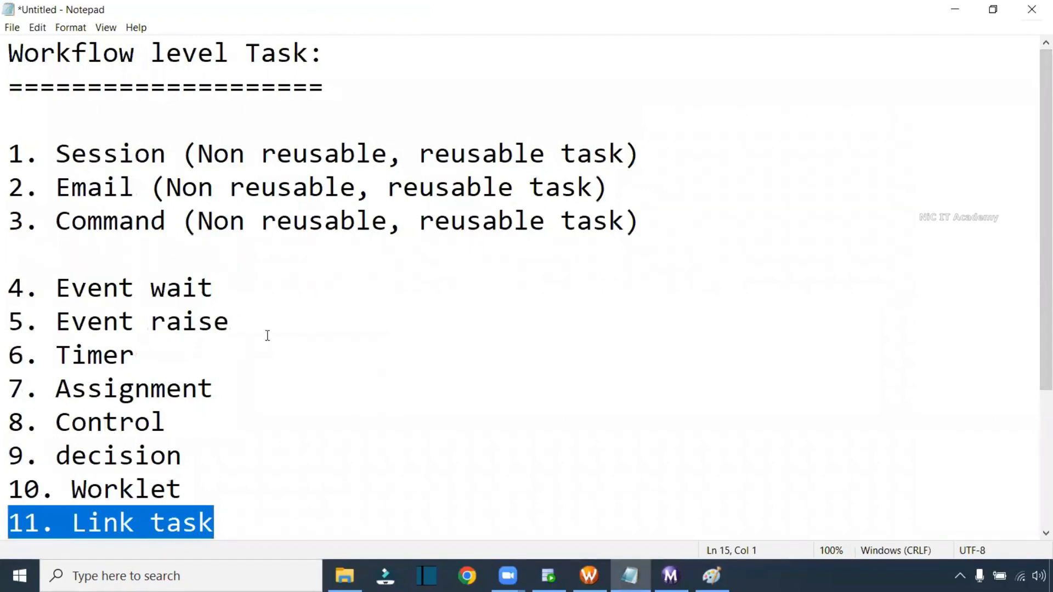
pyautogui.moveTo(135, 355); pyautogui.dragTo(8, 355)
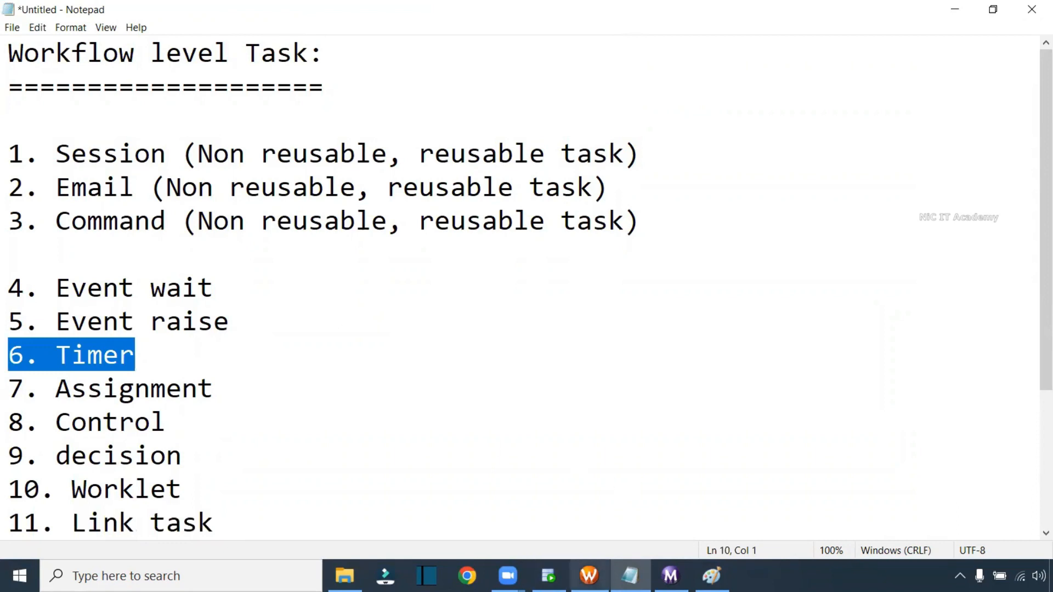
pyautogui.click(588, 576)
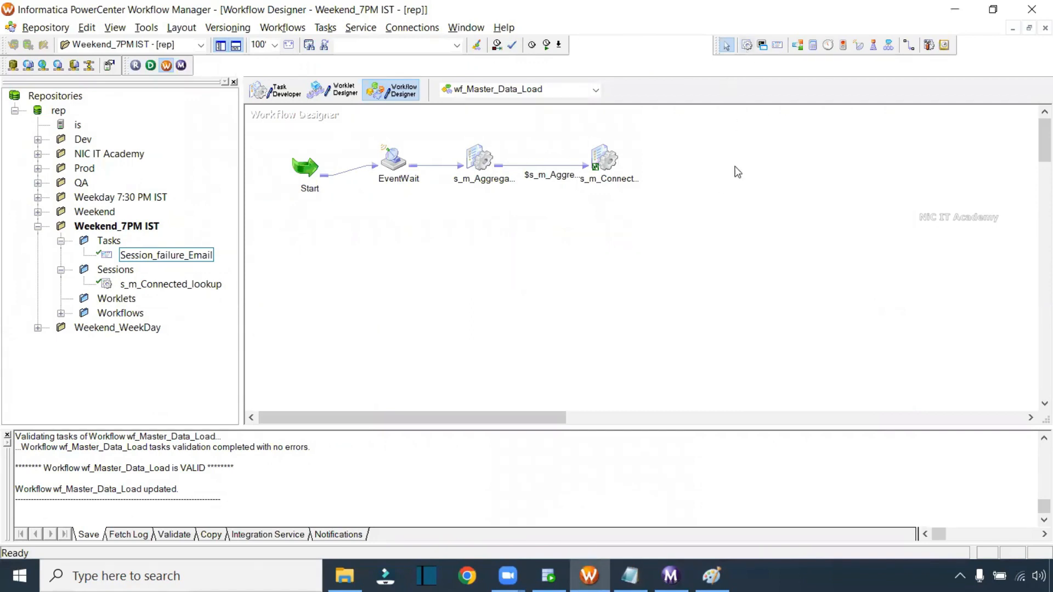
pyautogui.click(747, 46)
# - Add sessions for the m_Connected_SP and m_Expression_Transformation mappings
pyautogui.click(540, 245)
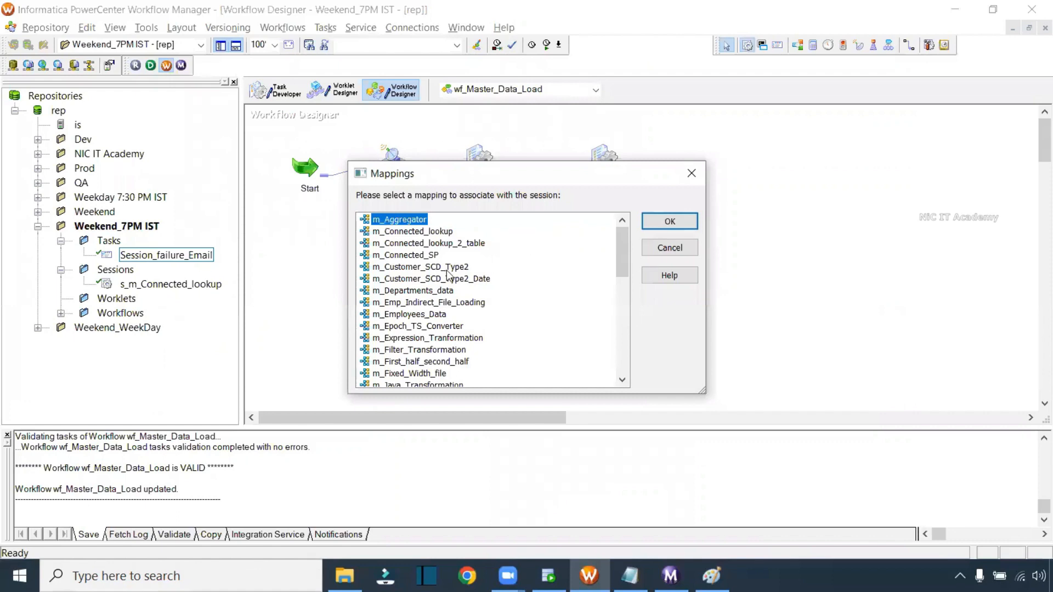
pyautogui.click(430, 255)
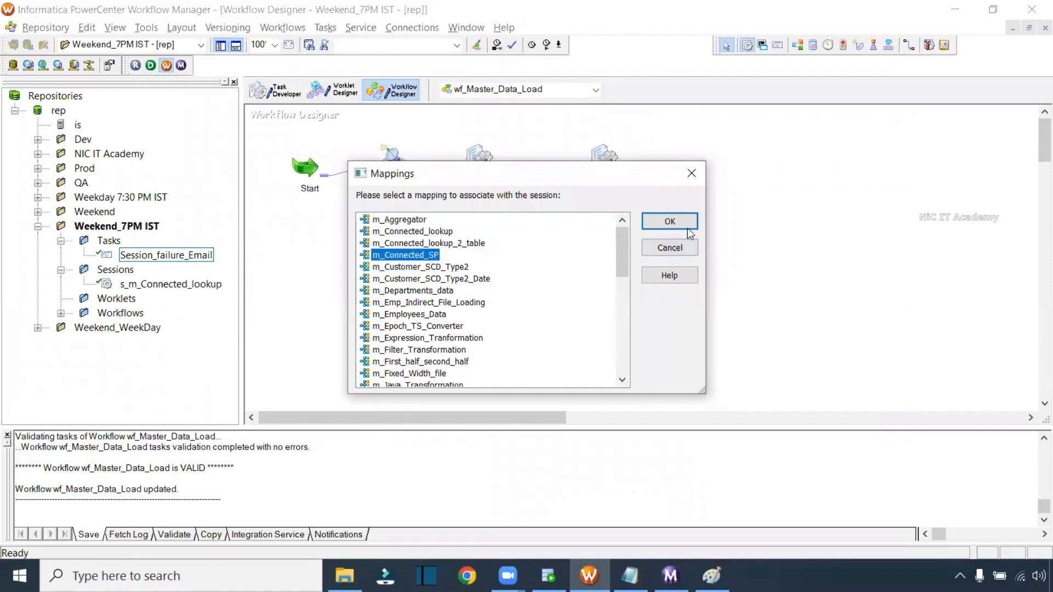
pyautogui.click(670, 222)
pyautogui.click(747, 45)
pyautogui.click(687, 245)
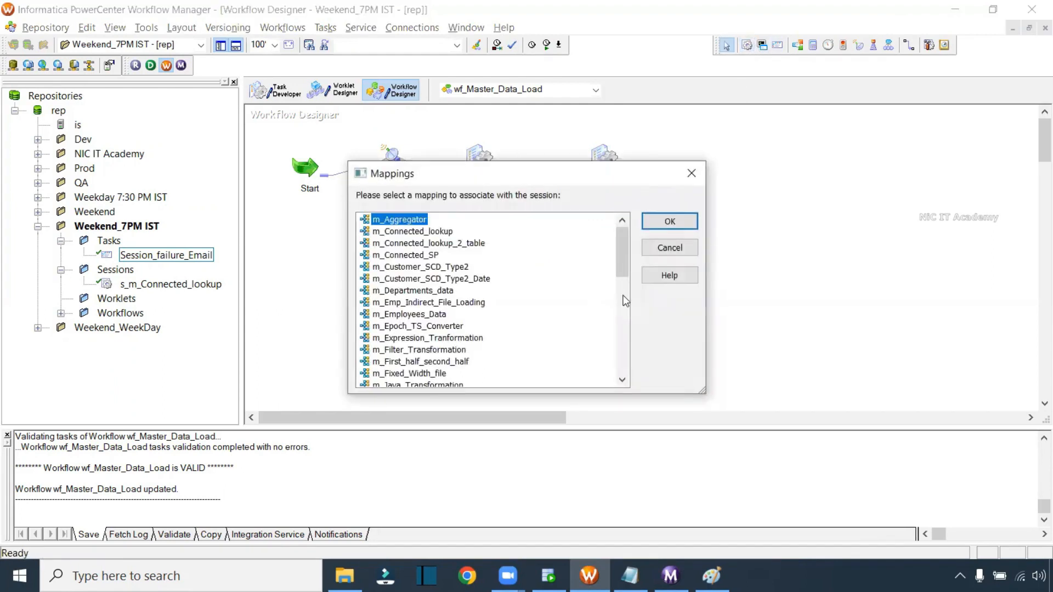
pyautogui.click(445, 341)
pyautogui.click(677, 219)
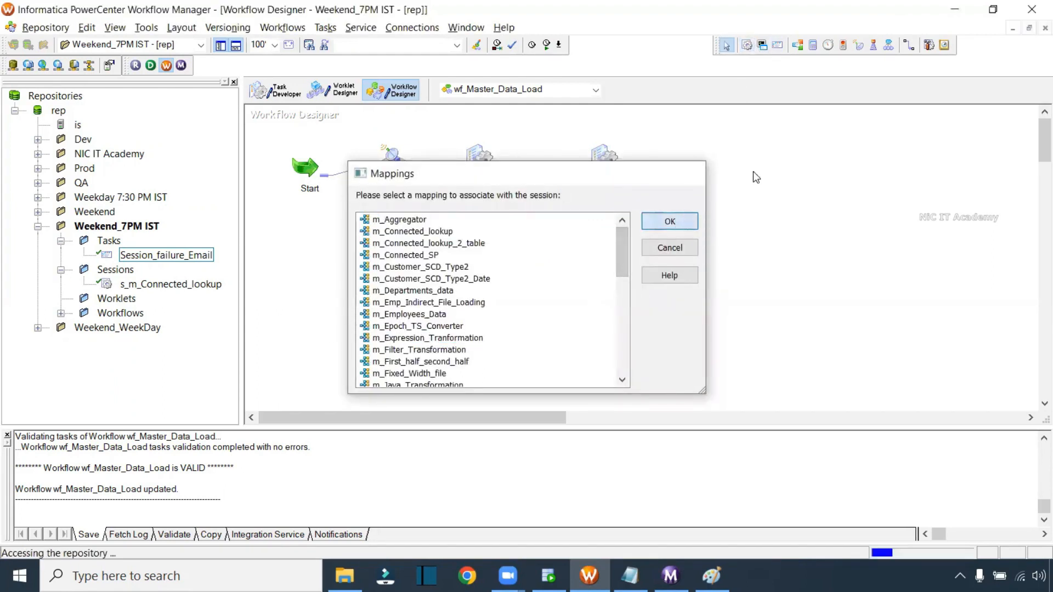
# - Add a session for the m_Filter_Transformation mapping
pyautogui.click(747, 45)
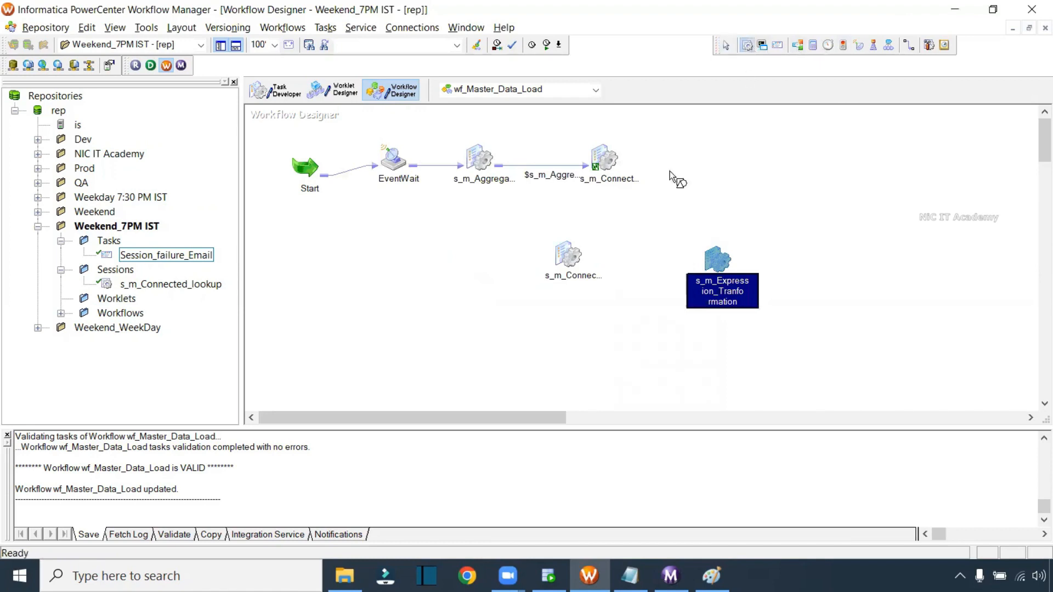
pyautogui.click(459, 310)
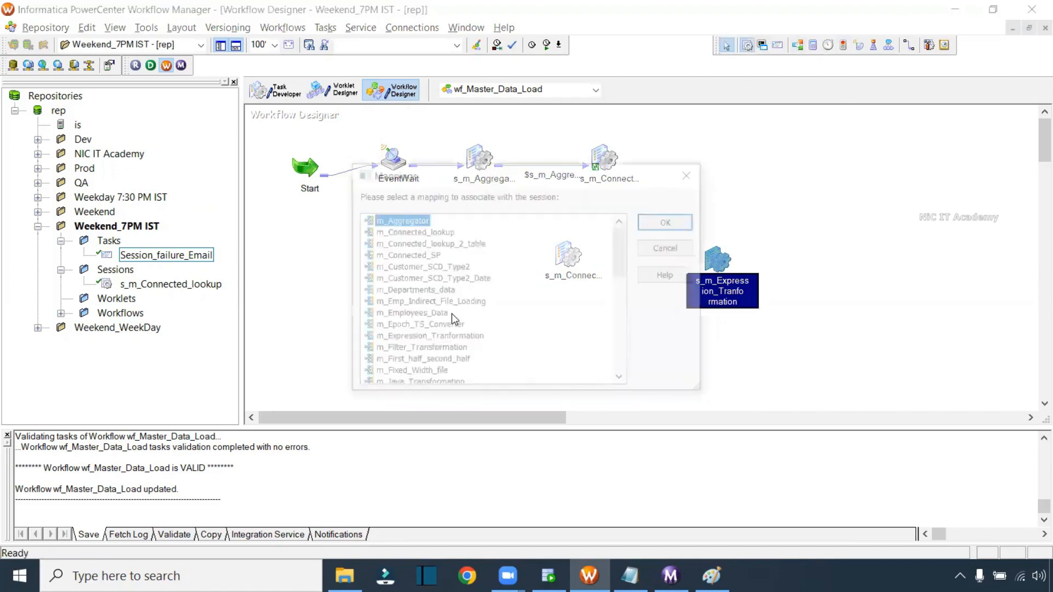
pyautogui.click(430, 267)
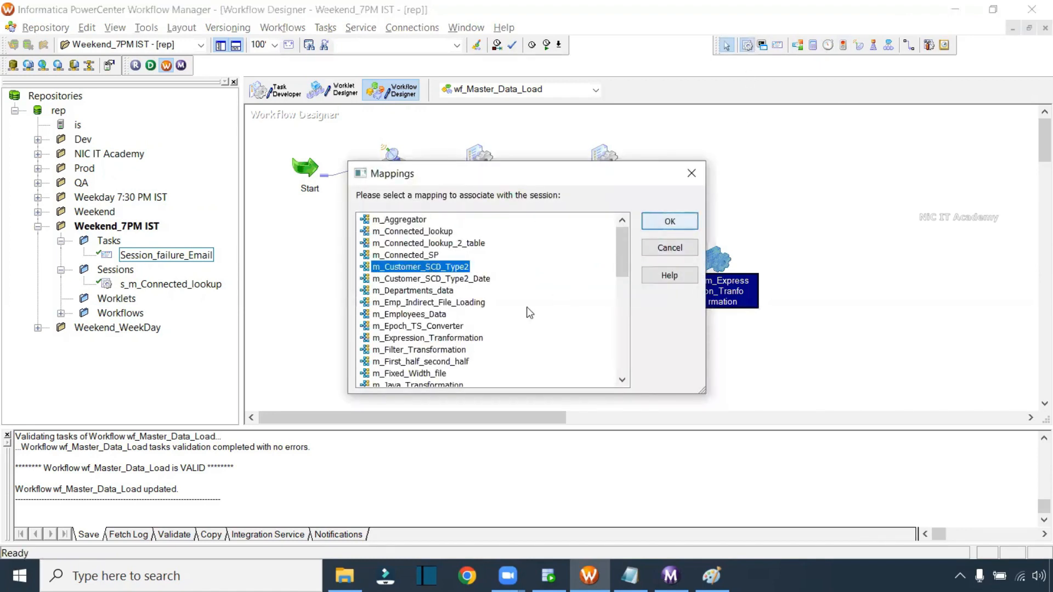
pyautogui.click(446, 351)
pyautogui.click(668, 221)
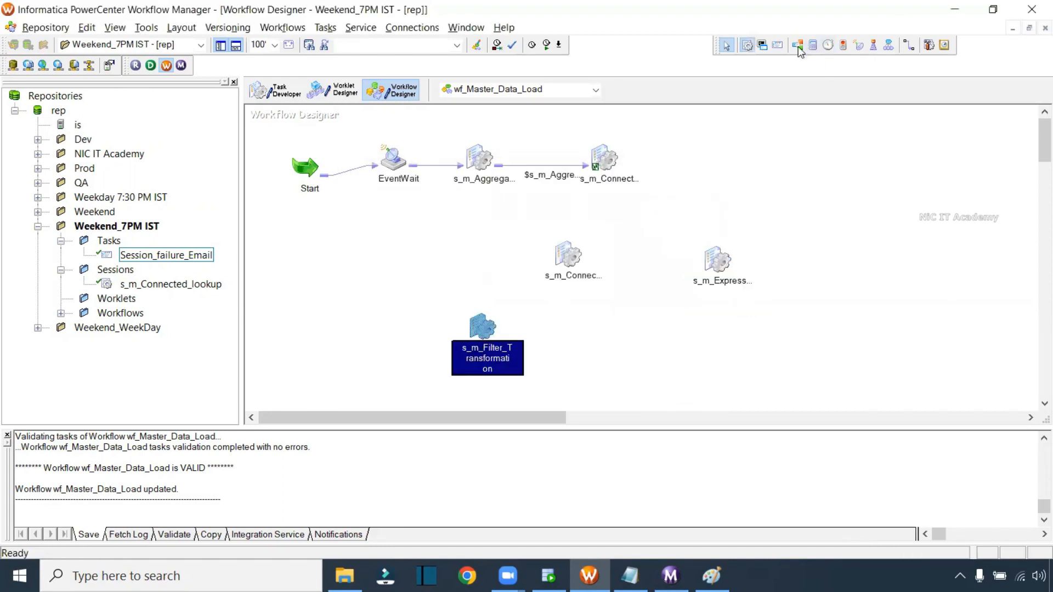
# - Remove the accidentally added duplicate s_m_Connected_SP1 session
pyautogui.click(749, 47)
pyautogui.click(737, 161)
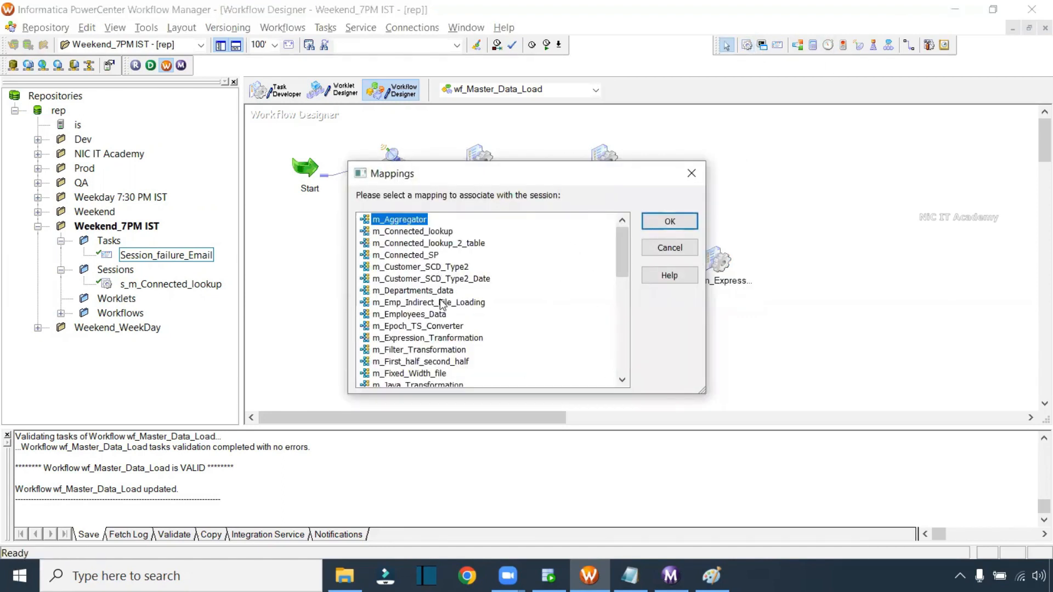
pyautogui.click(434, 255)
pyautogui.click(658, 225)
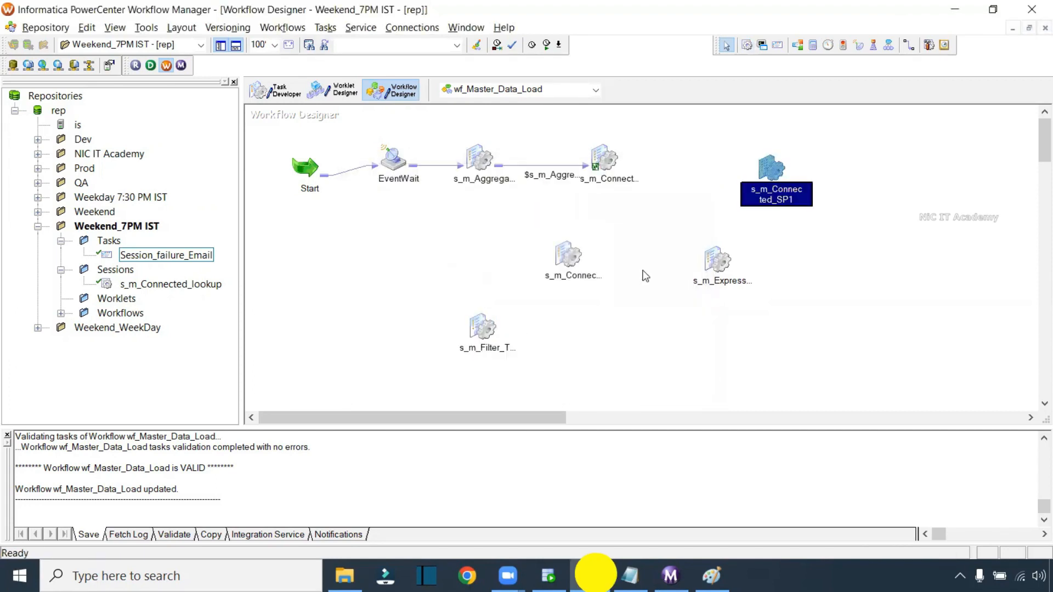
pyautogui.press('Delete')
# - Add sessions for m_Customer_SCD_Type2 and m_load_every_4th_record
pyautogui.click(747, 45)
pyautogui.click(724, 123)
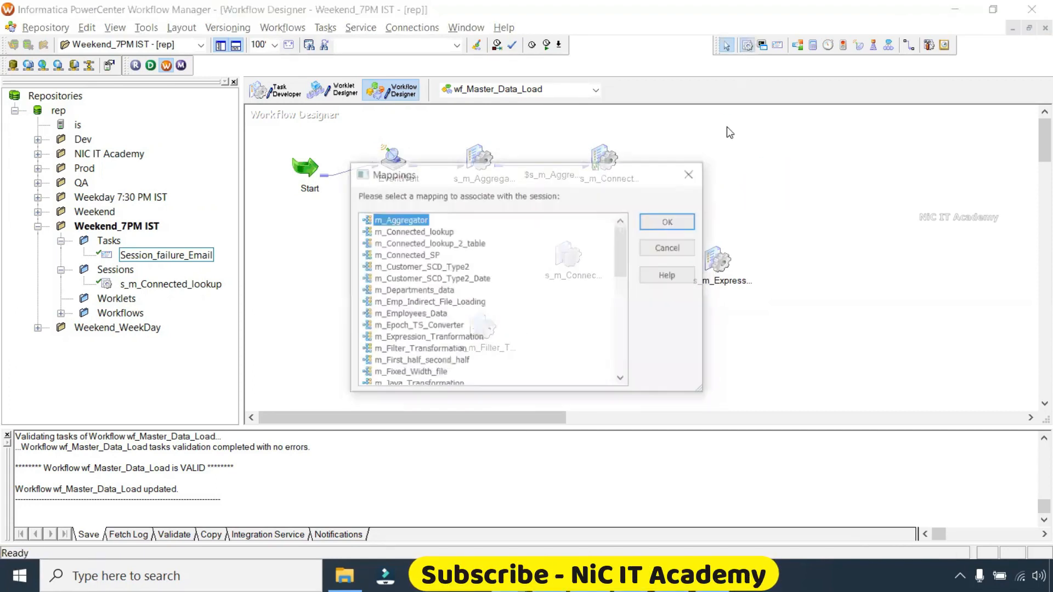
pyautogui.click(447, 267)
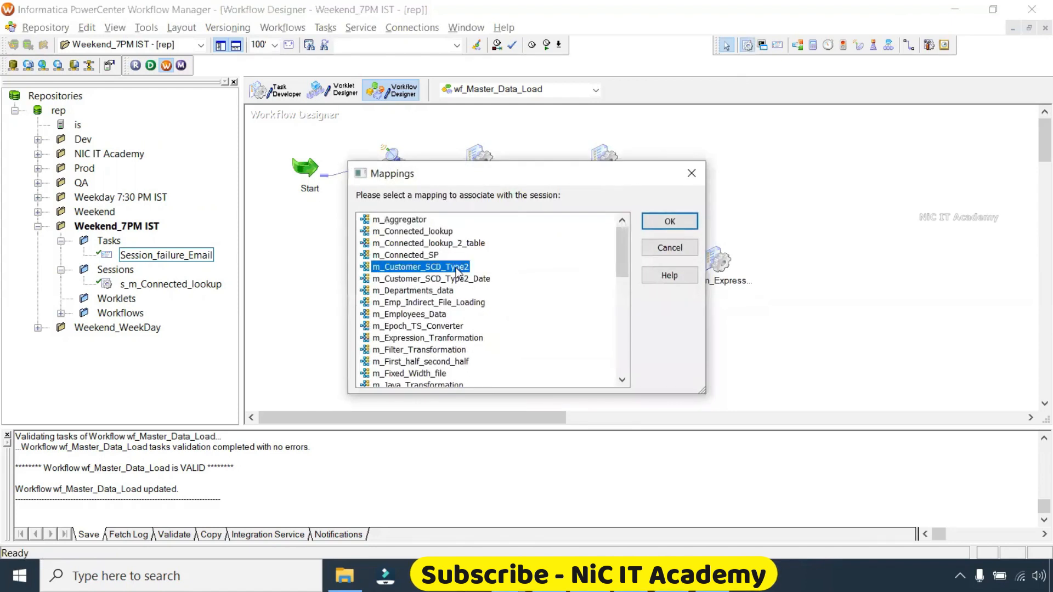
pyautogui.click(656, 220)
pyautogui.click(747, 45)
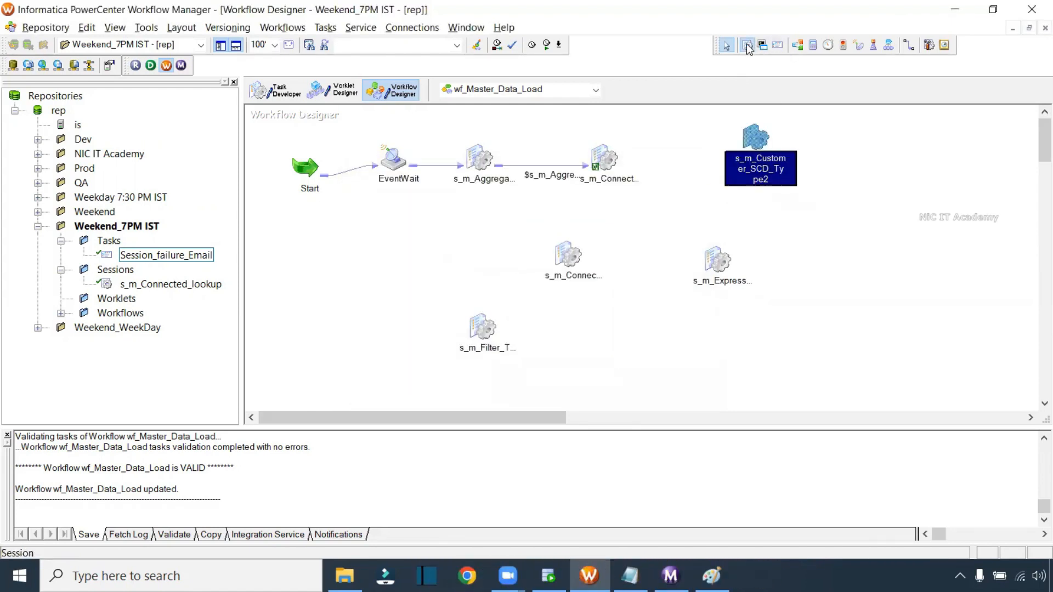
pyautogui.click(825, 224)
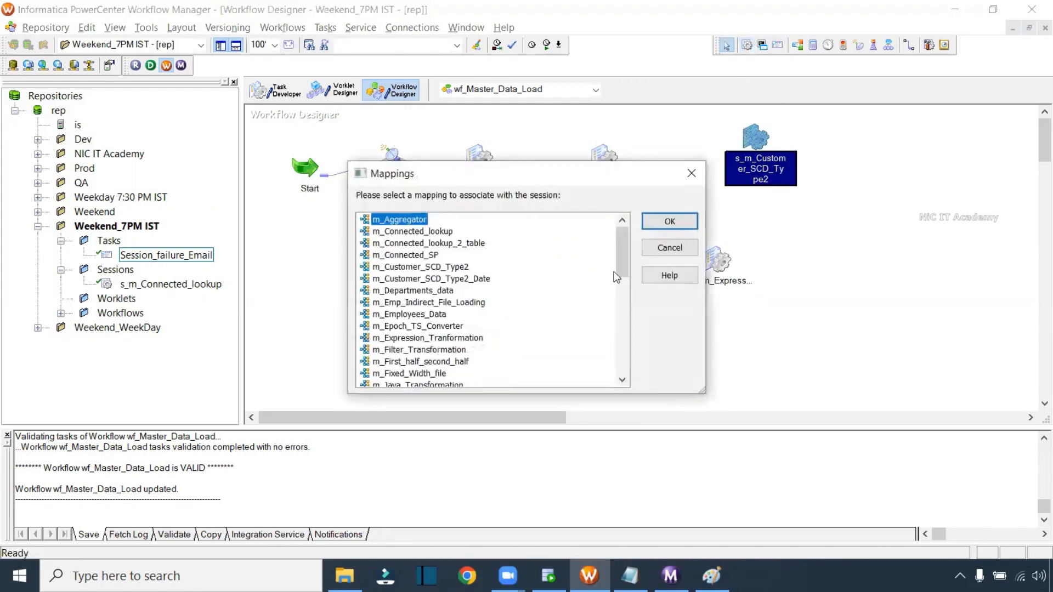
pyautogui.click(439, 375)
pyautogui.moveTo(617, 251); pyautogui.dragTo(621, 278)
pyautogui.doubleClick(425, 328)
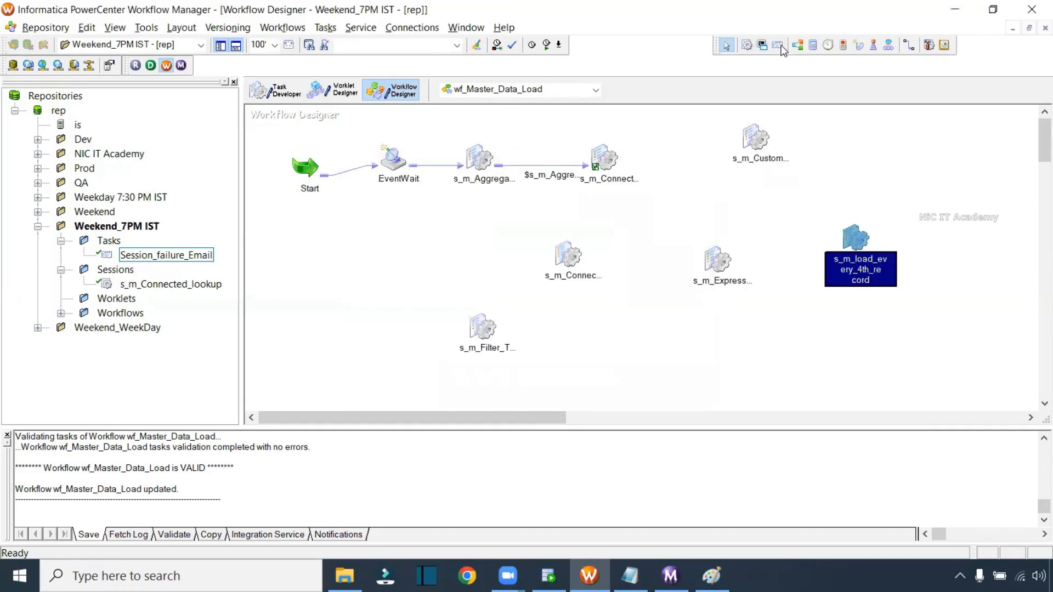
# - Add a session for the m_Normalizer mapping
pyautogui.click(749, 45)
pyautogui.click(704, 336)
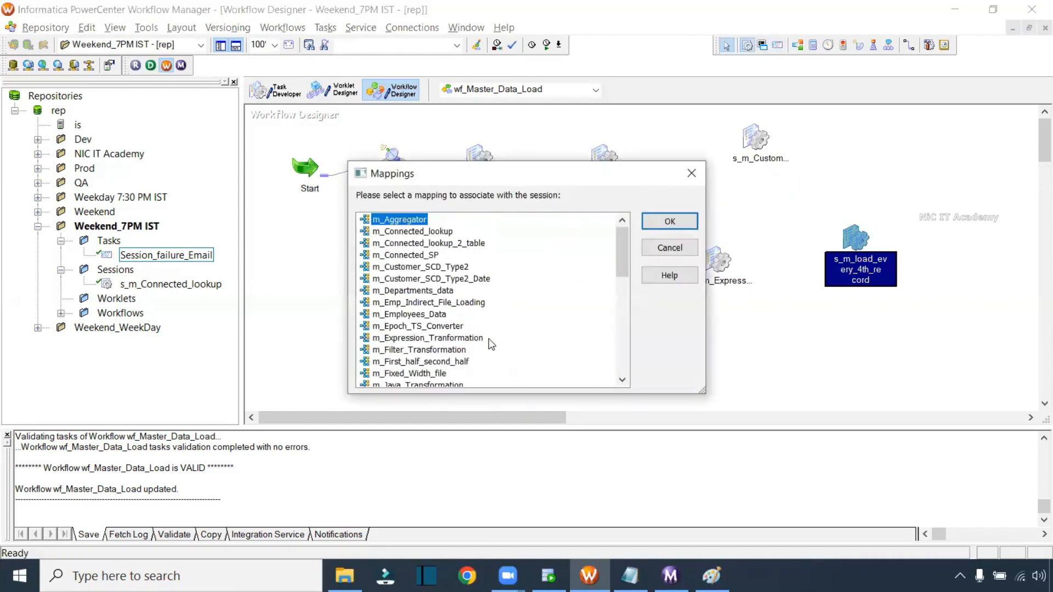
pyautogui.moveTo(618, 254); pyautogui.dragTo(620, 285)
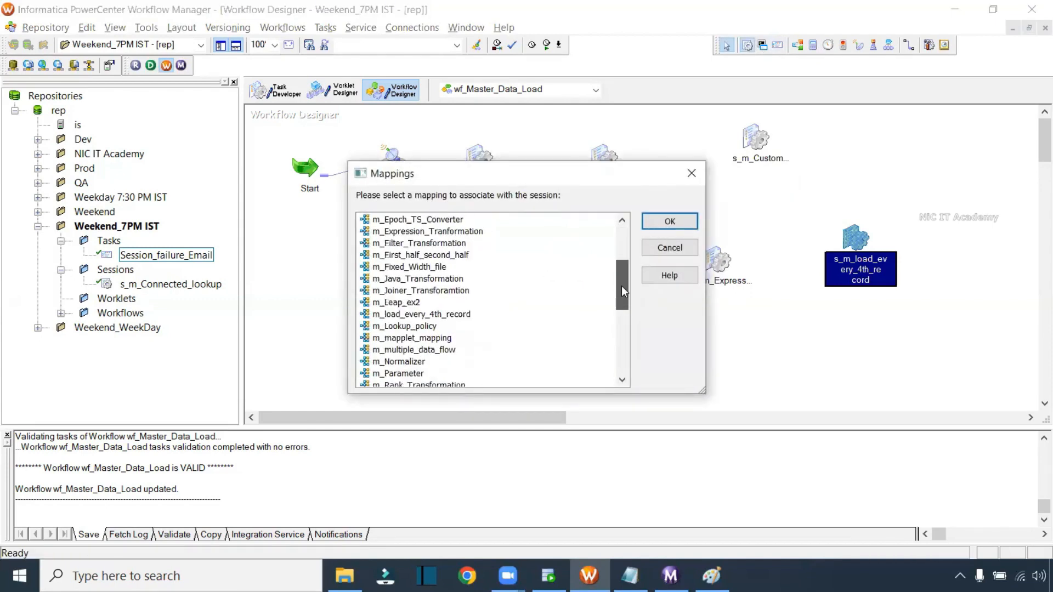
pyautogui.doubleClick(409, 351)
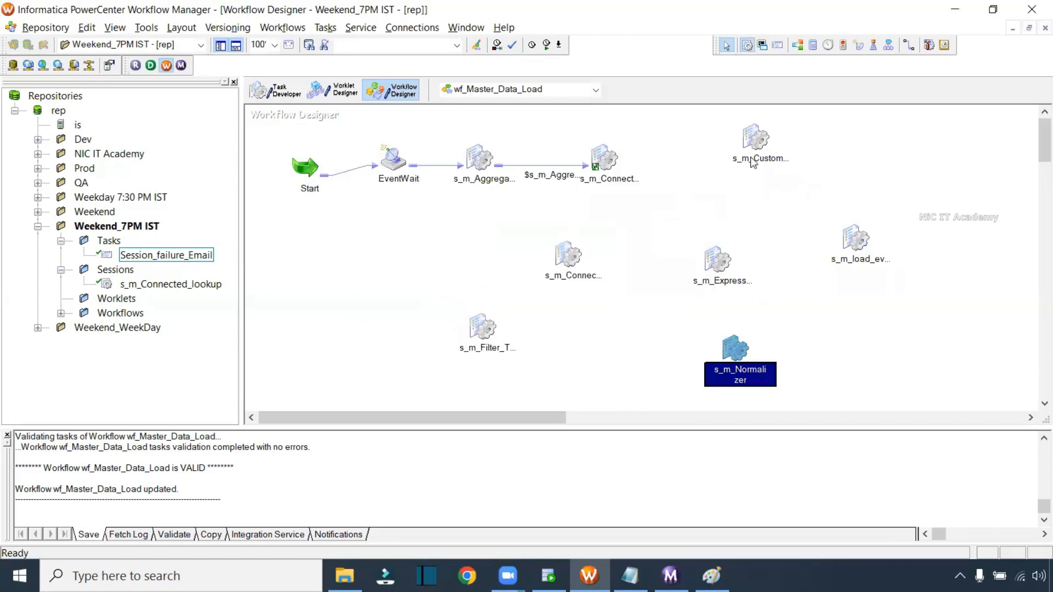
# - Link s_m_Connected_lookup to the parallel sessions, converge them into s_m_Normalizer, and save
pyautogui.click(909, 44)
pyautogui.moveTo(604, 158); pyautogui.dragTo(710, 256)
pyautogui.moveTo(603, 158); pyautogui.dragTo(721, 348)
pyautogui.moveTo(714, 272); pyautogui.dragTo(729, 346)
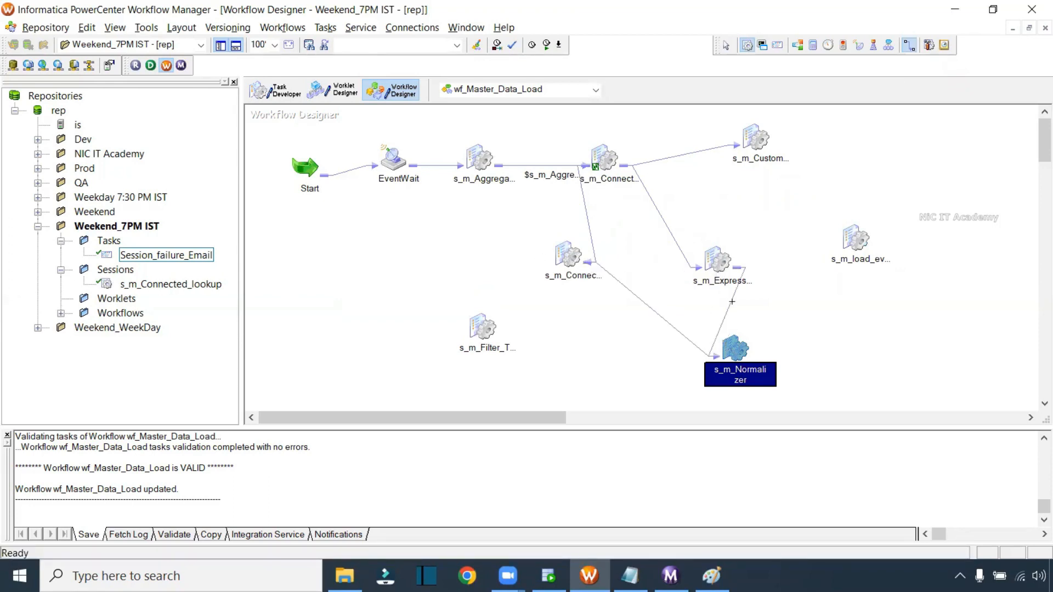
pyautogui.moveTo(748, 146); pyautogui.dragTo(493, 326)
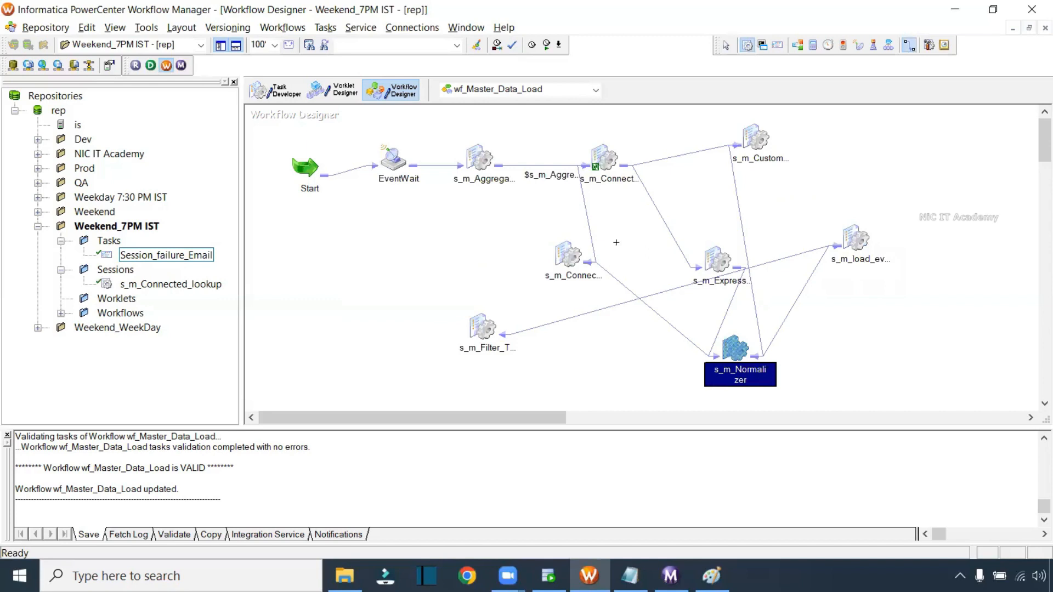
pyautogui.hotkey('ctrl', 's')
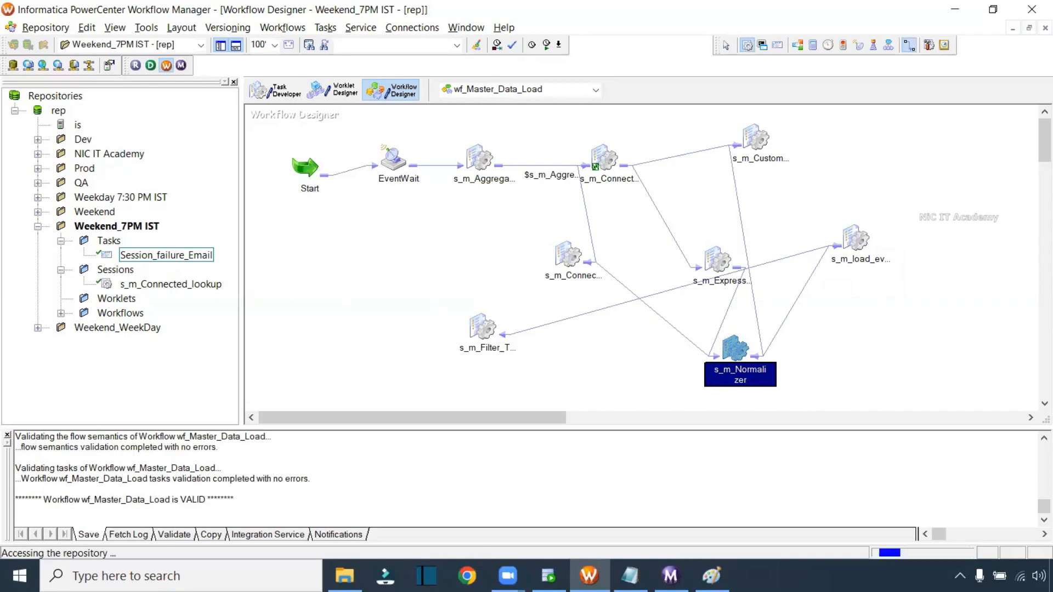
# - Arrange the workflow horizontally and enlarge the design area above the output window
pyautogui.rightClick(398, 225)
pyautogui.moveTo(460, 276)
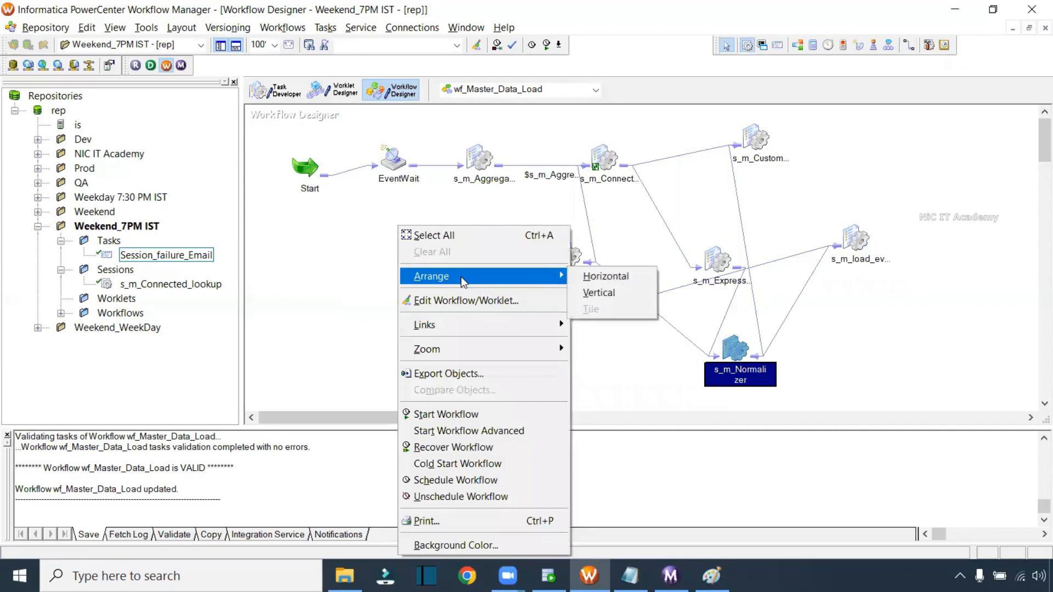
pyautogui.click(607, 275)
pyautogui.moveTo(484, 418); pyautogui.dragTo(528, 403)
pyautogui.moveTo(472, 135); pyautogui.dragTo(653, 210)
pyautogui.click(622, 159)
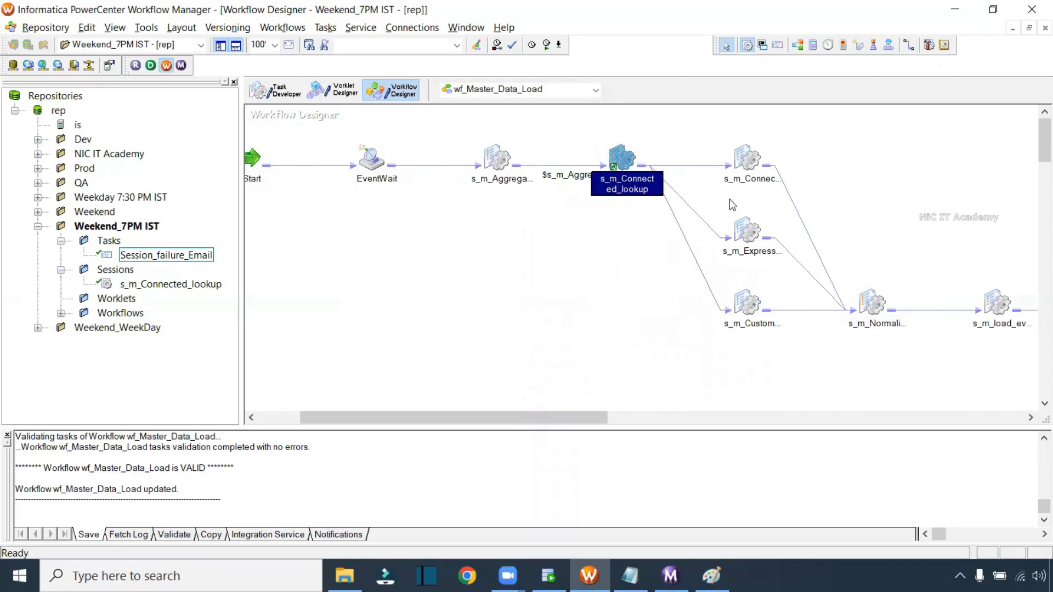
pyautogui.moveTo(717, 130); pyautogui.dragTo(795, 369)
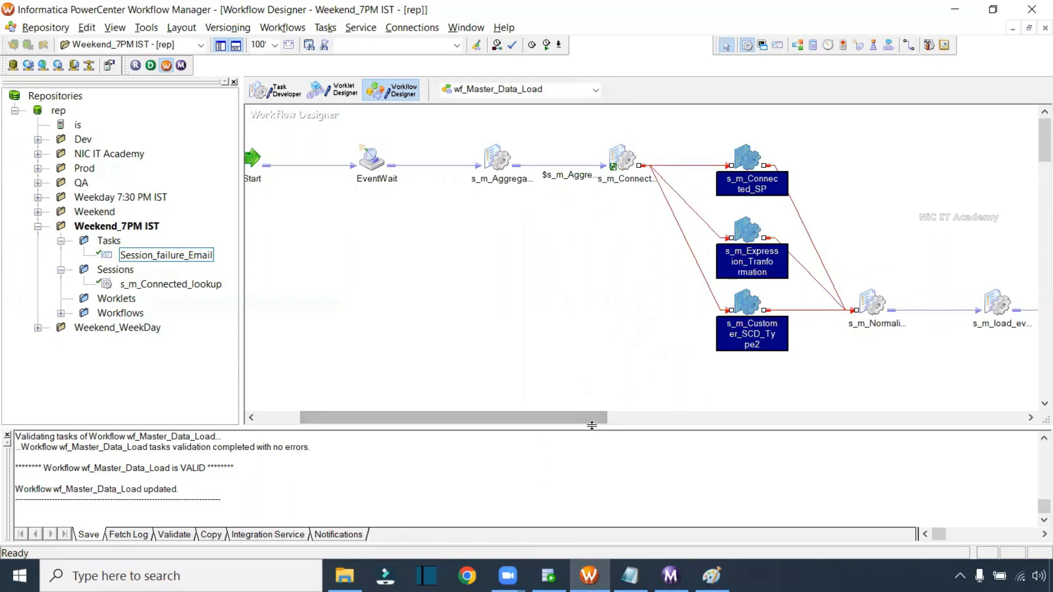
pyautogui.moveTo(591, 428); pyautogui.dragTo(681, 465)
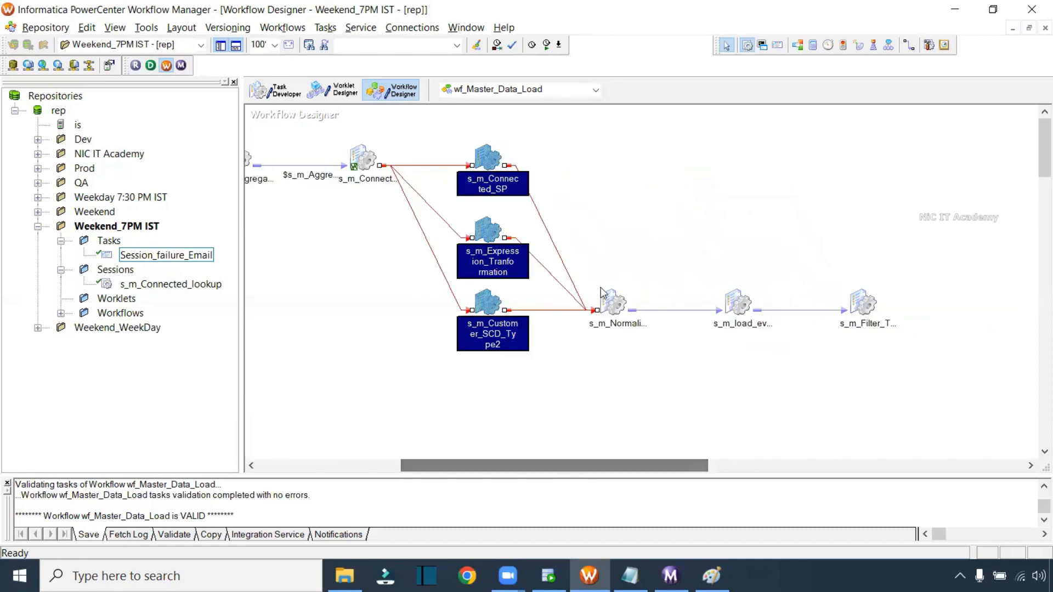
# - Check the session groupings and open the condition on the link after s_m_Connected_lookup
pyautogui.moveTo(437, 125); pyautogui.dragTo(550, 415)
pyautogui.click(611, 304)
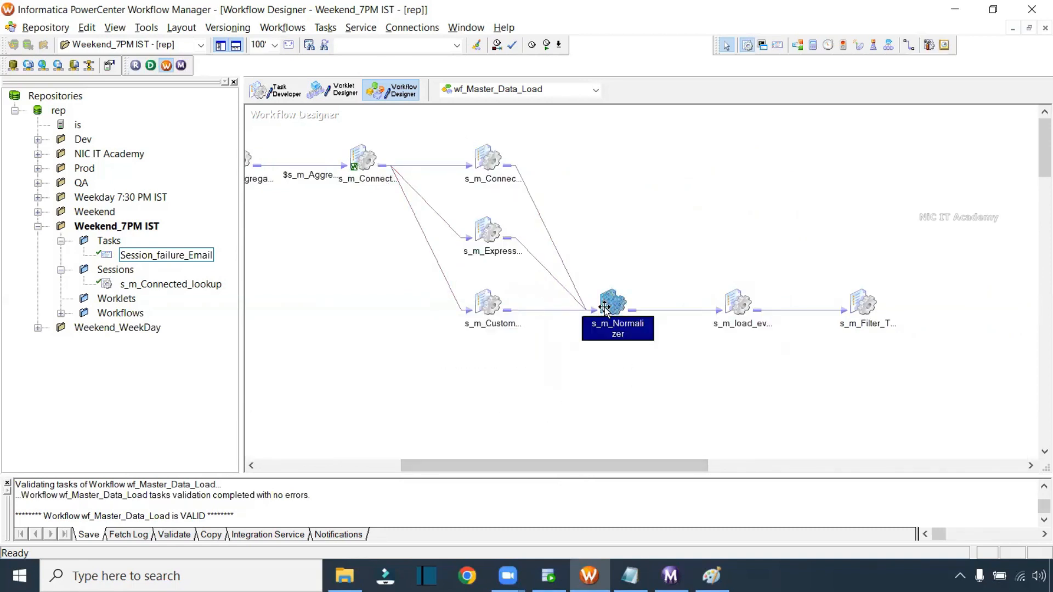
pyautogui.moveTo(713, 280); pyautogui.dragTo(757, 348)
pyautogui.click(894, 363)
pyautogui.moveTo(896, 364); pyautogui.dragTo(752, 288)
pyautogui.moveTo(625, 464); pyautogui.dragTo(520, 463)
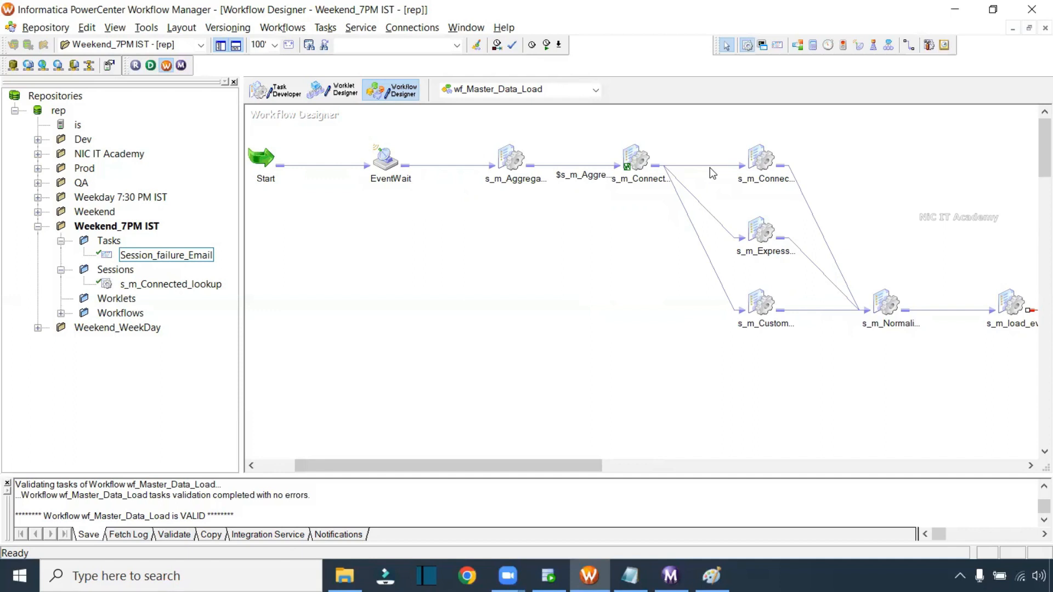
pyautogui.doubleClick(709, 165)
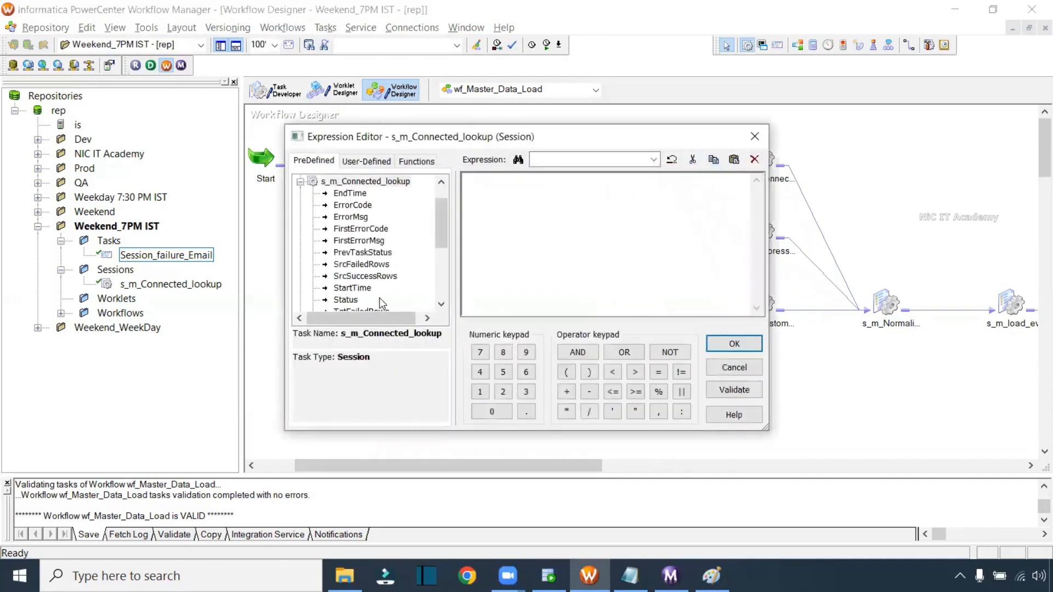
# - Give the first link from s_m_Connected_lookup the condition Status=succeeded
pyautogui.doubleClick(361, 301)
pyautogui.scroll(3, 615, 217)
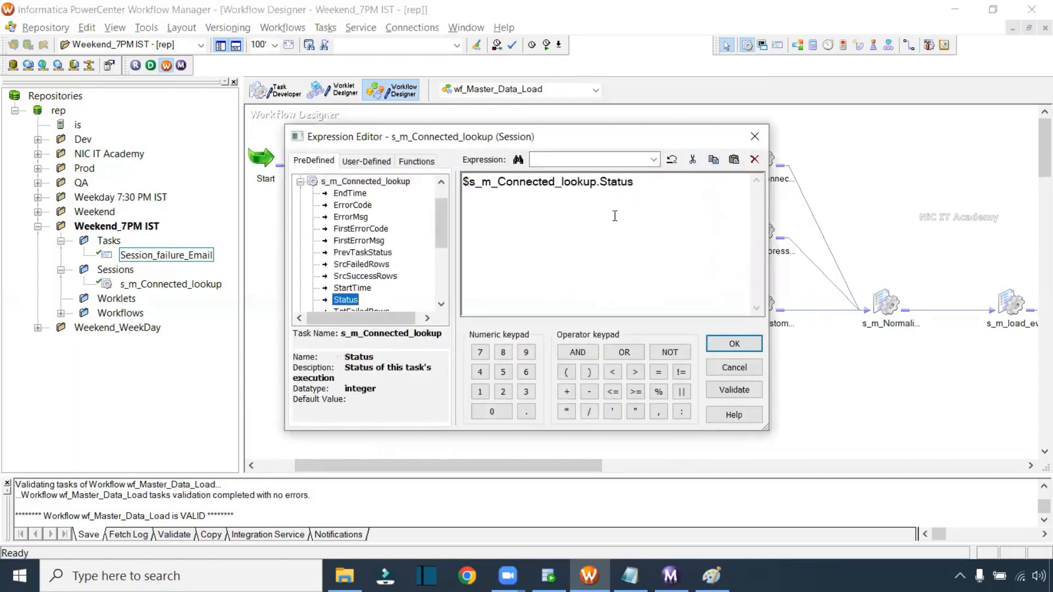
pyautogui.click(684, 185)
pyautogui.write('=Succeeded')
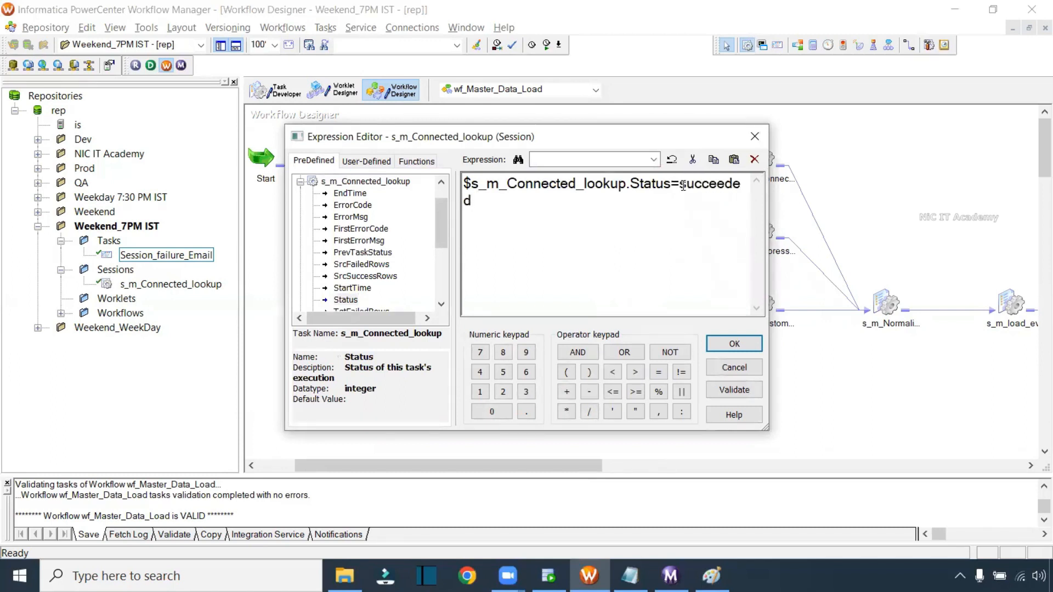
pyautogui.moveTo(672, 183); pyautogui.dragTo(694, 211)
pyautogui.hotkey('ctrl', 'c')
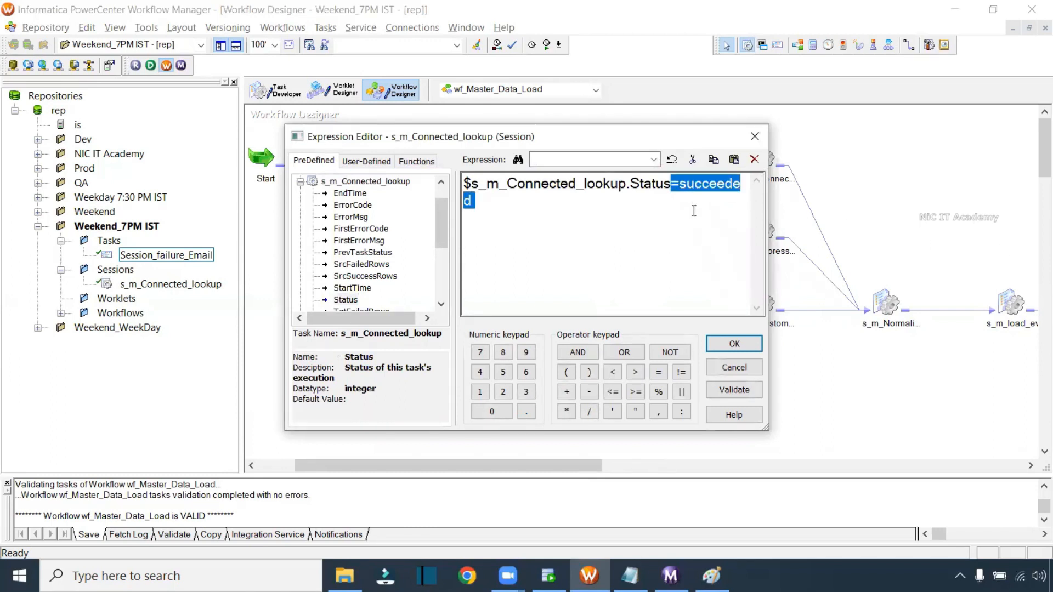
pyautogui.click(734, 343)
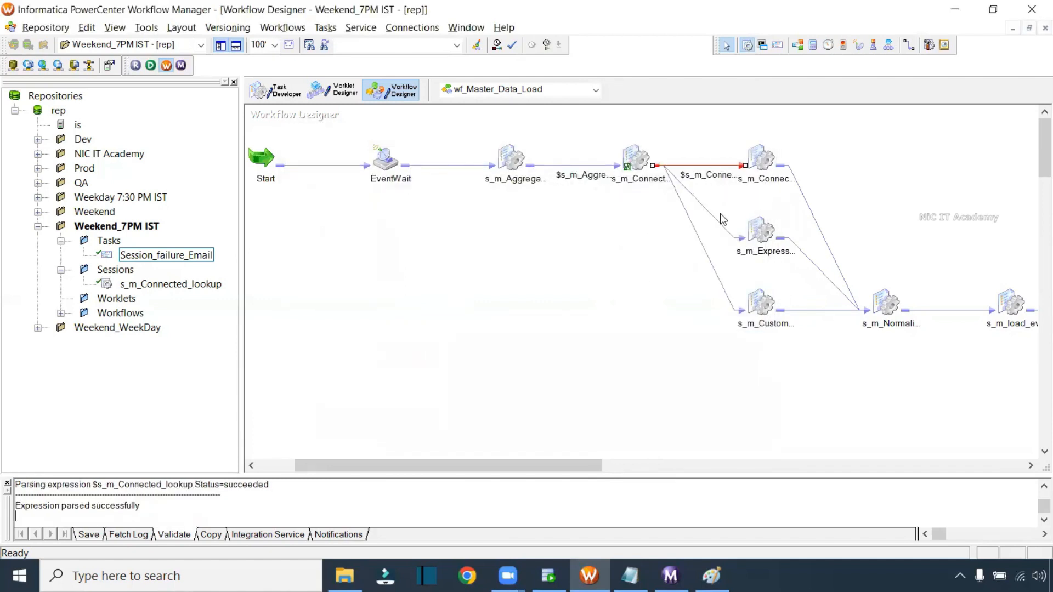
pyautogui.click(716, 220)
# - Add Status=succeeded conditions to the lookup-to-Expression and lookup-to-Customer links
pyautogui.doubleClick(716, 221)
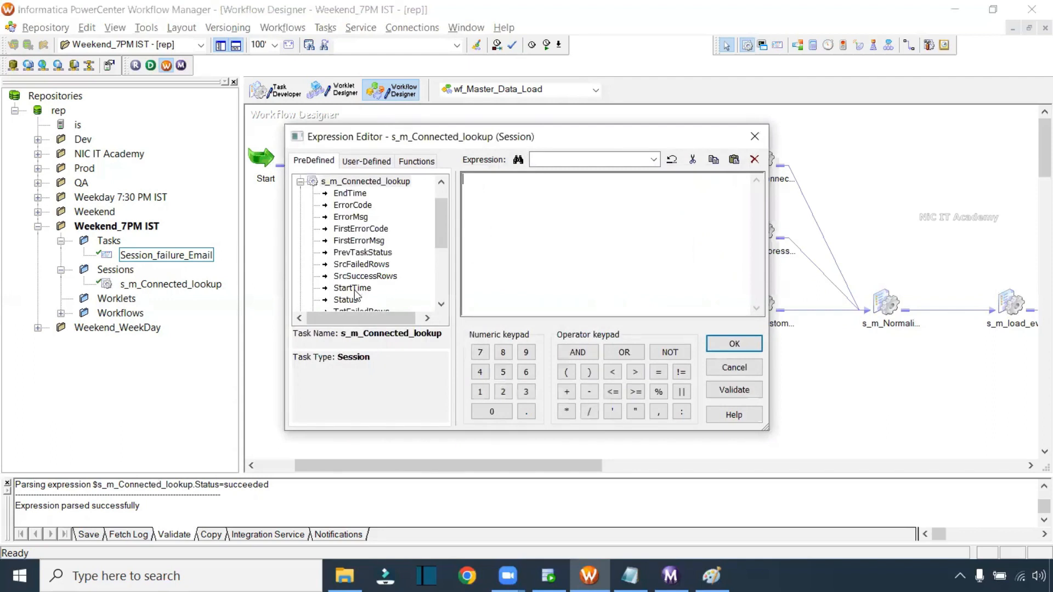
pyautogui.doubleClick(350, 300)
pyautogui.hotkey('ctrl', 'v')
pyautogui.click(738, 344)
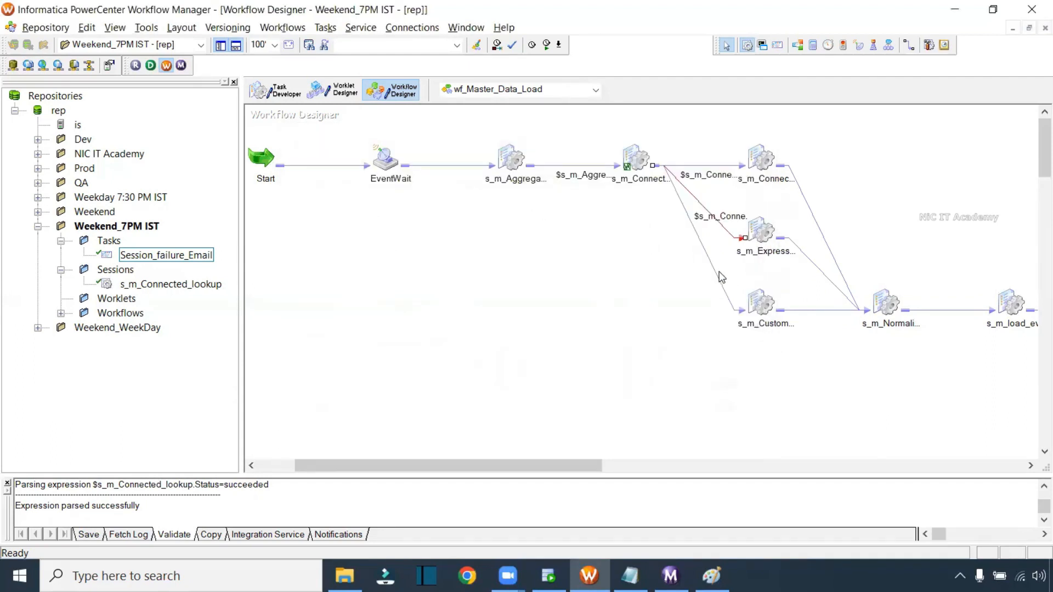
pyautogui.doubleClick(716, 277)
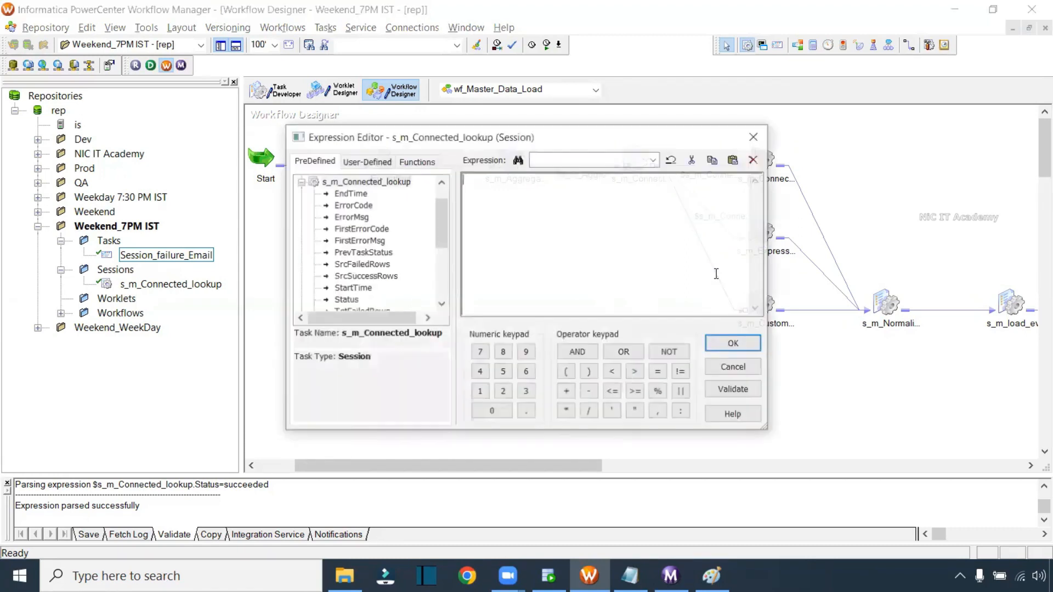
pyautogui.hotkey('ctrl', 'v')
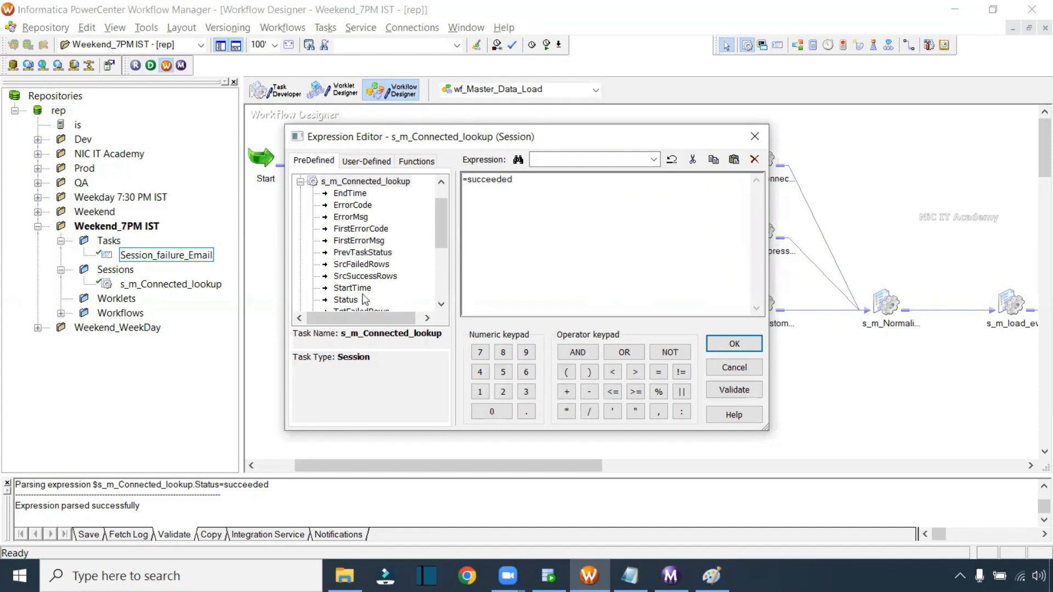
pyautogui.doubleClick(345, 300)
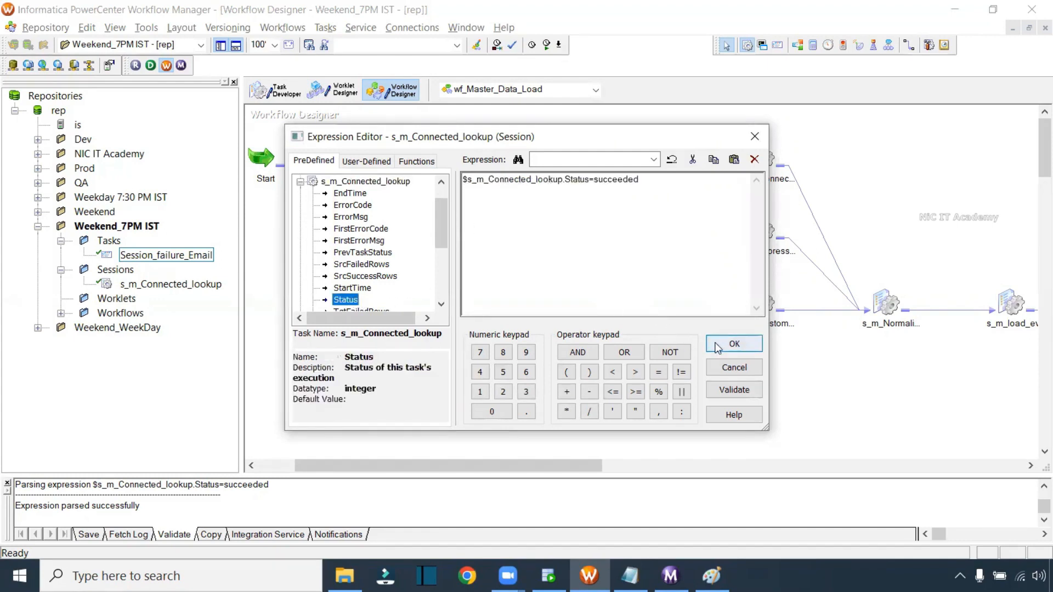
pyautogui.click(733, 343)
# - Set Status=succeeded on the links from s_m_Customer_SCD_Type2 and s_m_Connected_SP
pyautogui.doubleClick(826, 310)
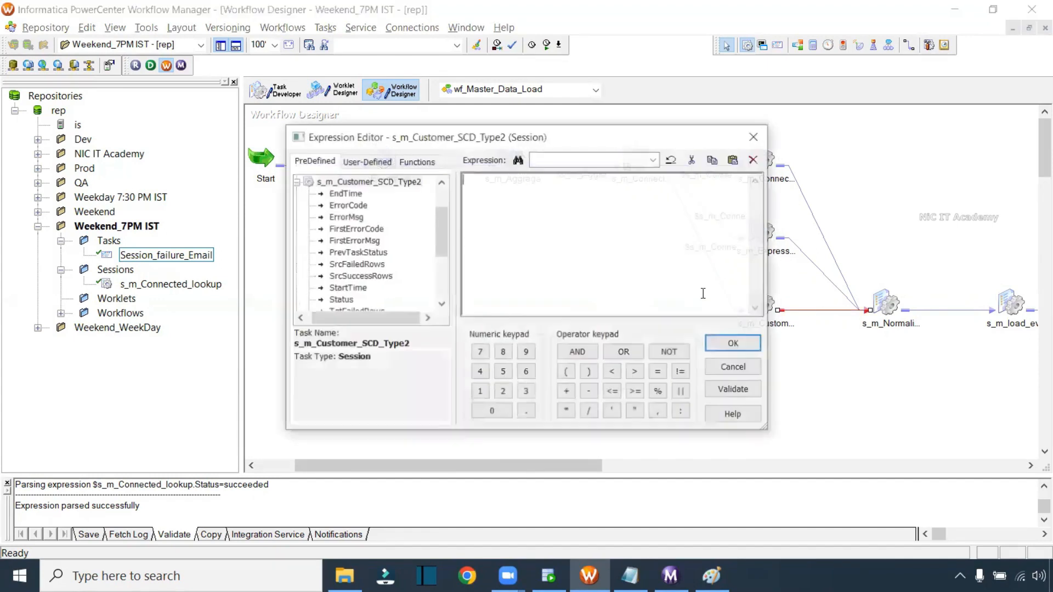
pyautogui.doubleClick(341, 300)
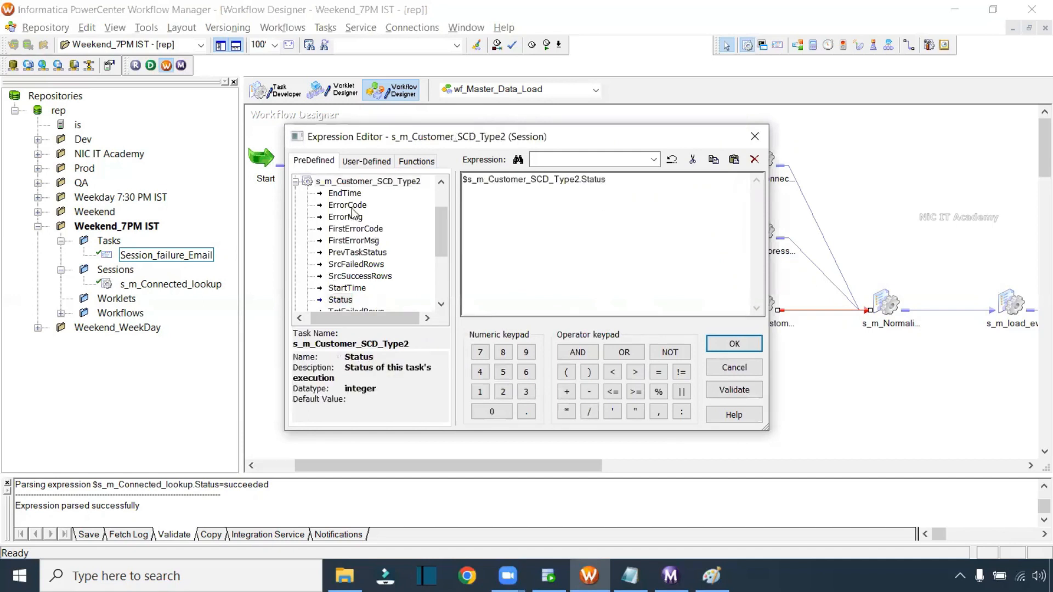
pyautogui.write('=succeeded')
pyautogui.click(734, 343)
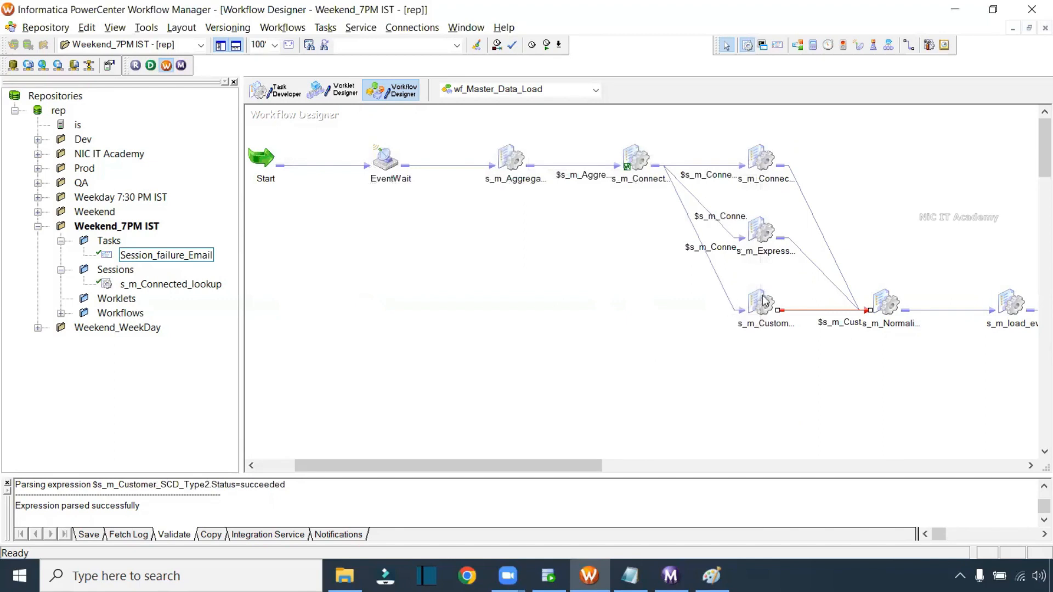
pyautogui.moveTo(495, 465); pyautogui.dragTo(603, 472)
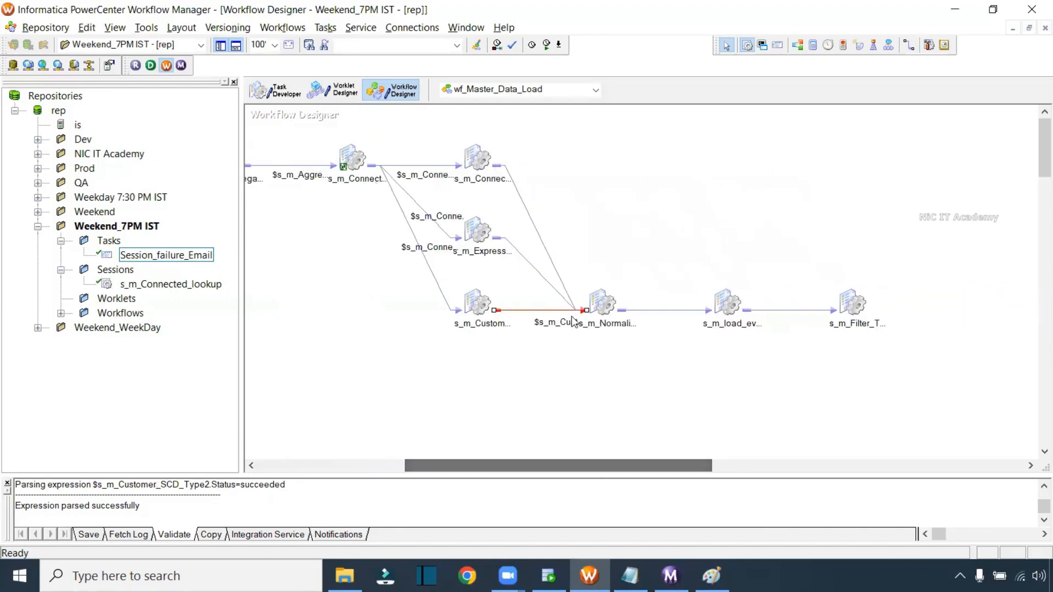
pyautogui.doubleClick(560, 277)
pyautogui.doubleClick(346, 299)
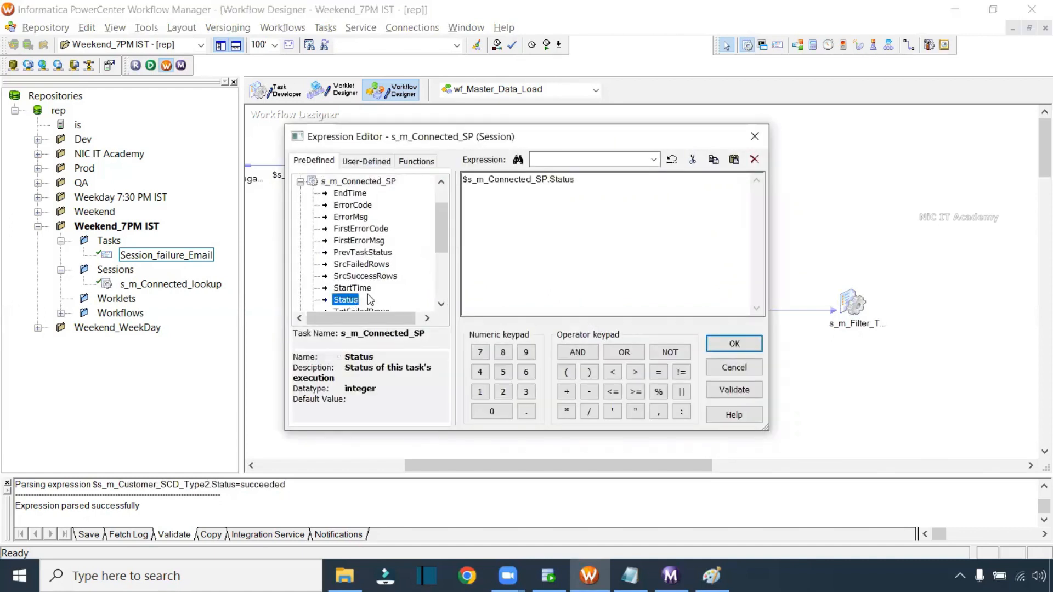
pyautogui.hotkey('ctrl', 'v')
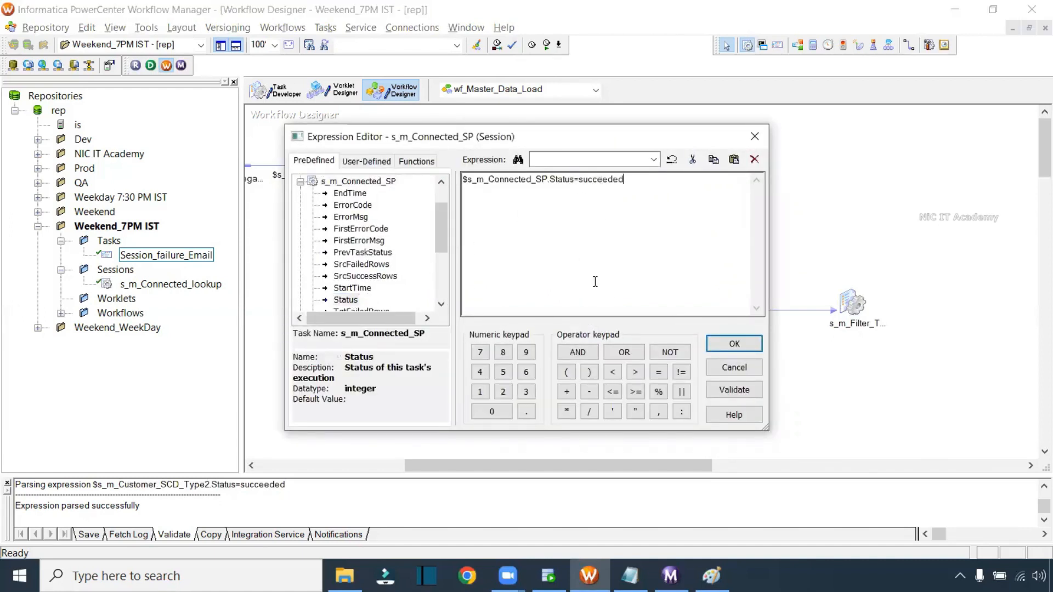
pyautogui.click(716, 345)
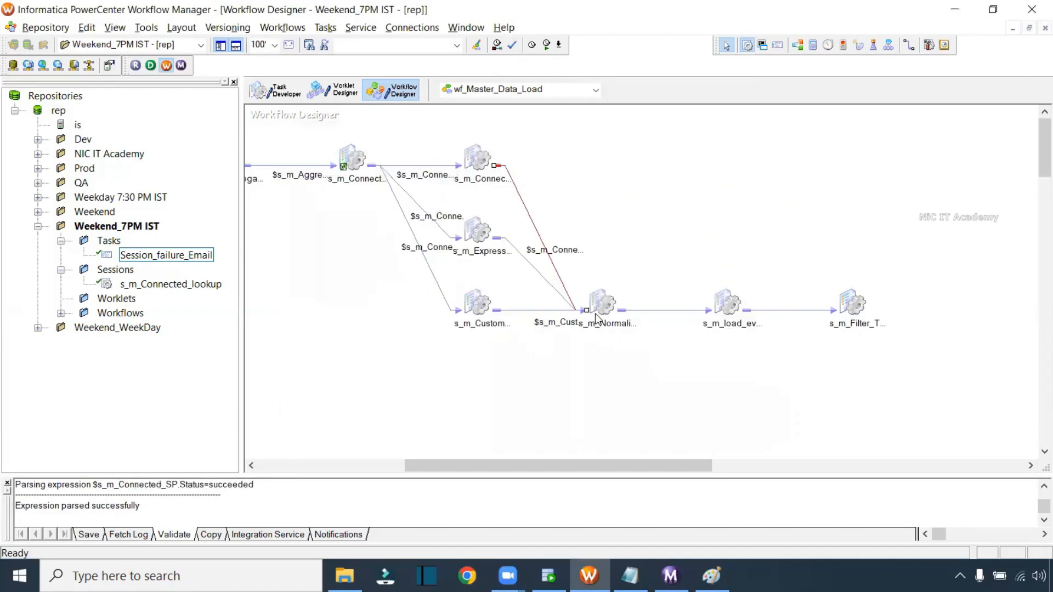
# - Set Status=succeeded on the Expression-to-Normalizer link
pyautogui.doubleClick(552, 287)
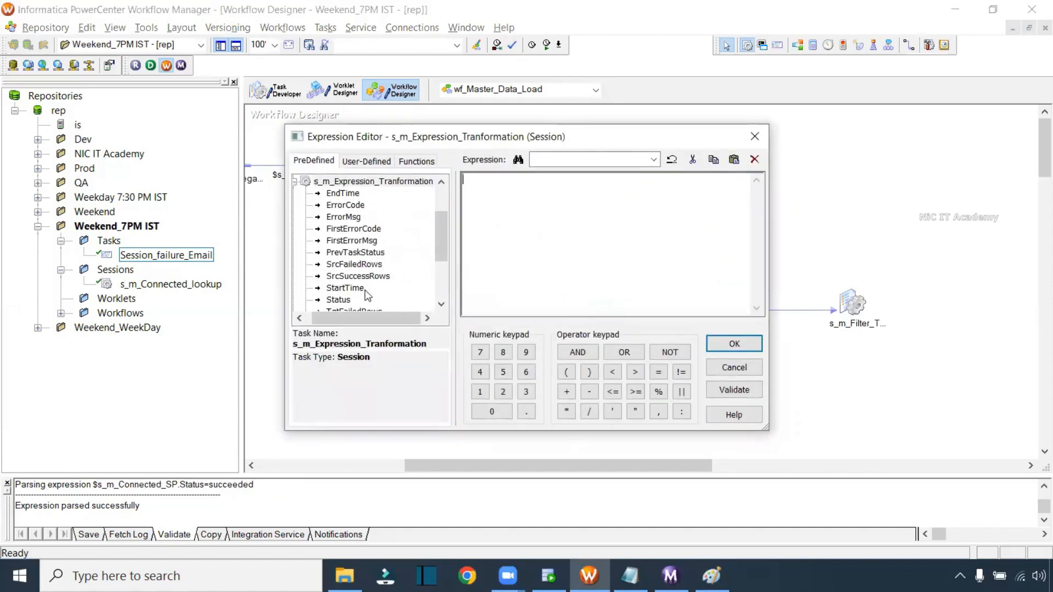
pyautogui.doubleClick(341, 300)
pyautogui.click(653, 185)
pyautogui.hotkey('ctrl', 'v')
pyautogui.click(718, 344)
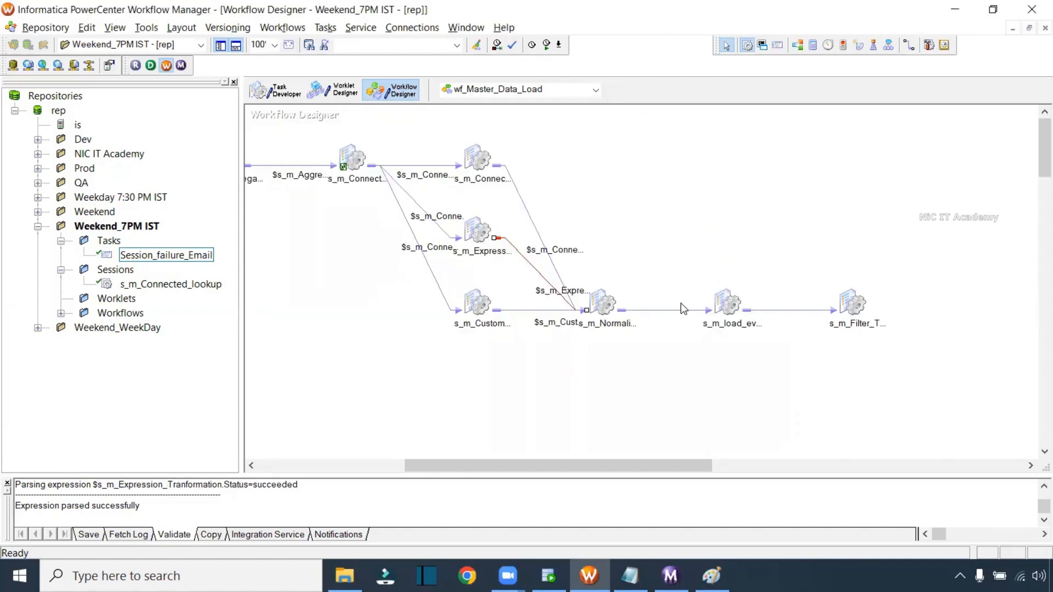
# - Set Status=succeeded on the load-to-Filter link, then view s_m_Connected_SP's Mapping tab
pyautogui.doubleClick(670, 308)
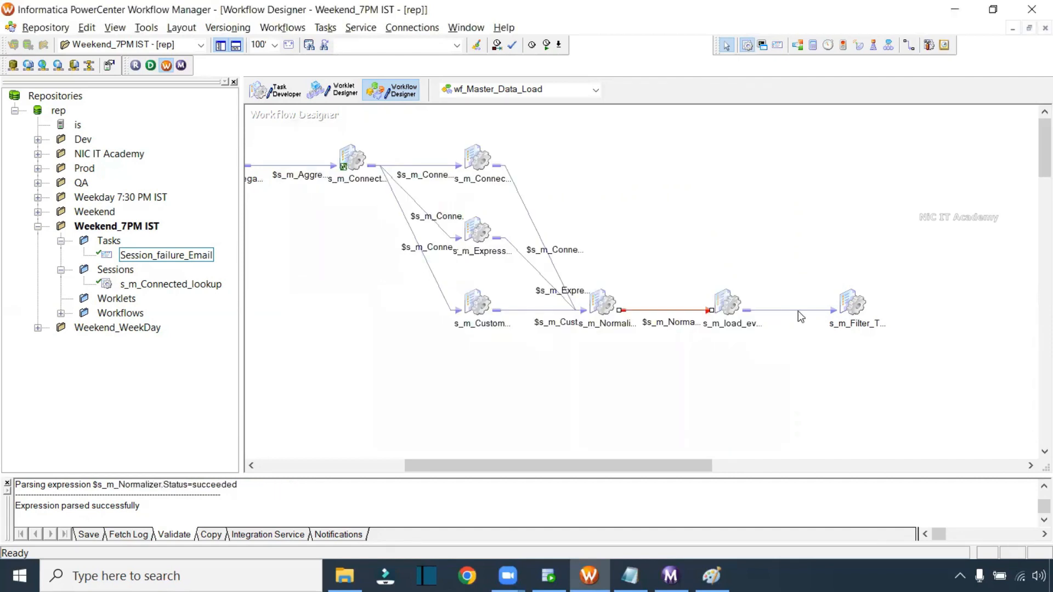
pyautogui.doubleClick(798, 311)
pyautogui.doubleClick(338, 300)
pyautogui.click(649, 180)
pyautogui.hotkey('ctrl', 'v')
pyautogui.click(733, 343)
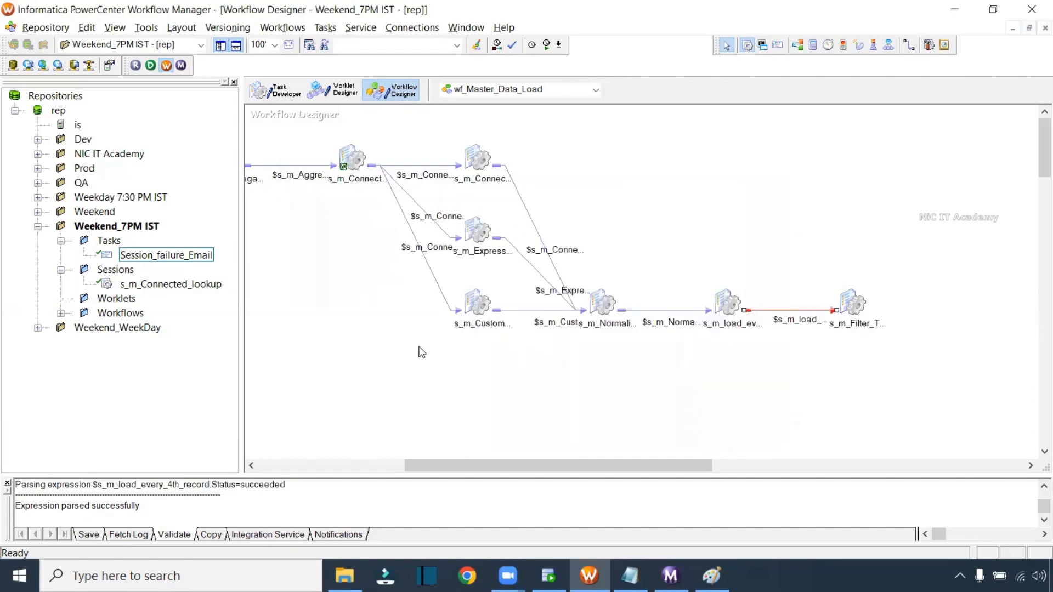
pyautogui.doubleClick(485, 165)
pyautogui.click(270, 77)
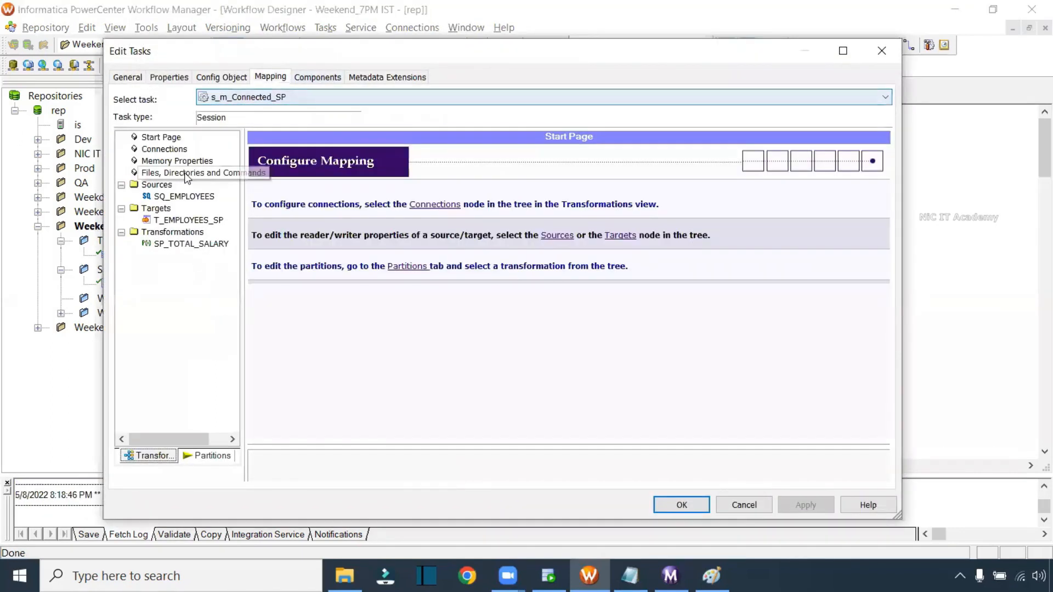
# - Point the T_EMPLOYEES_SP target at Oracle_Tgt and enable Truncate target table
pyautogui.click(184, 197)
pyautogui.click(197, 220)
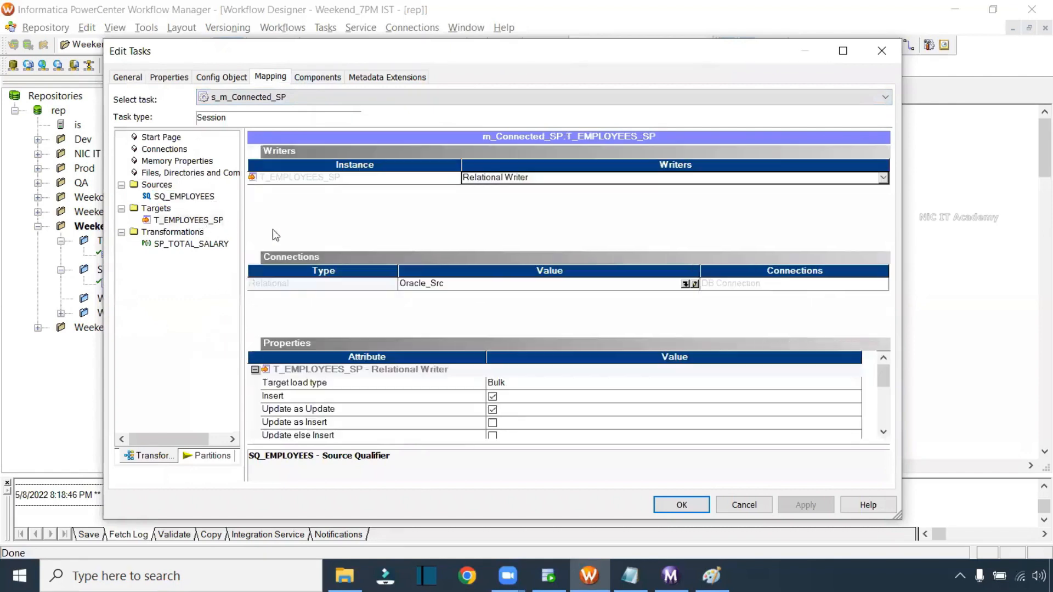
pyautogui.click(685, 284)
pyautogui.click(444, 295)
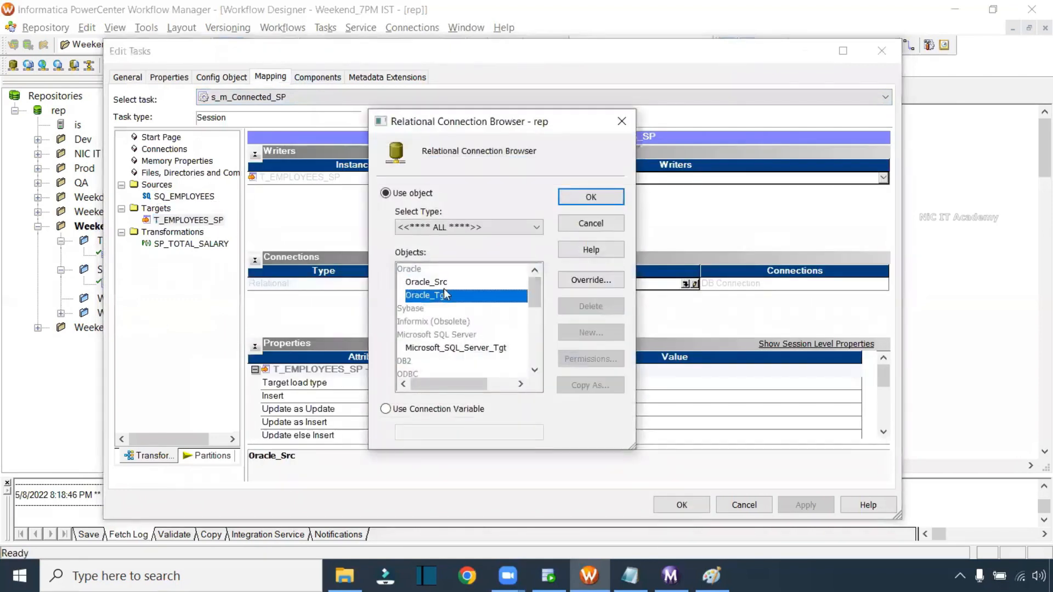
pyautogui.click(598, 197)
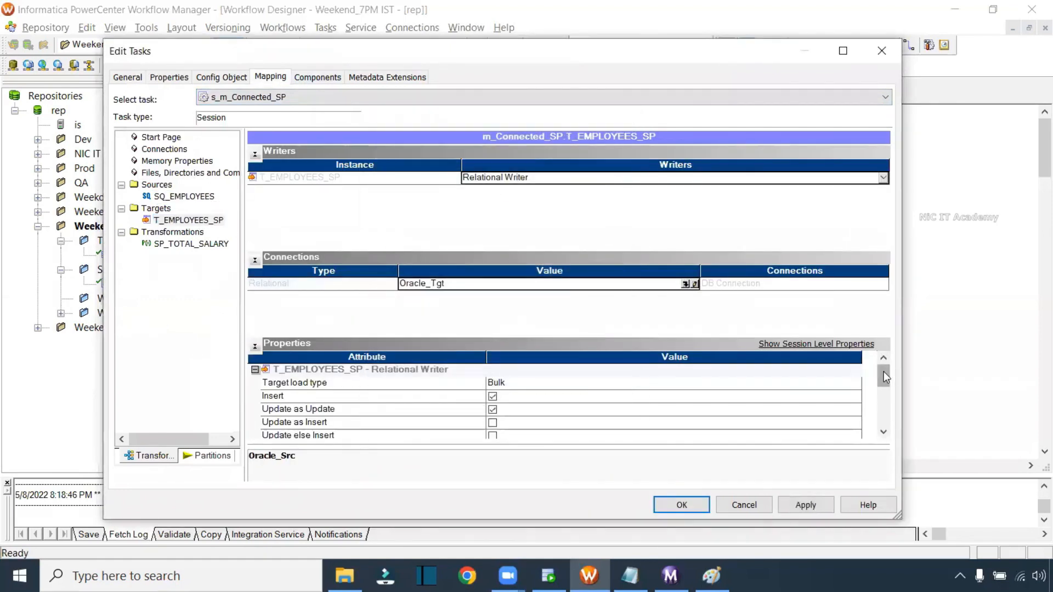
pyautogui.scroll(-2, 883, 376)
pyautogui.click(492, 383)
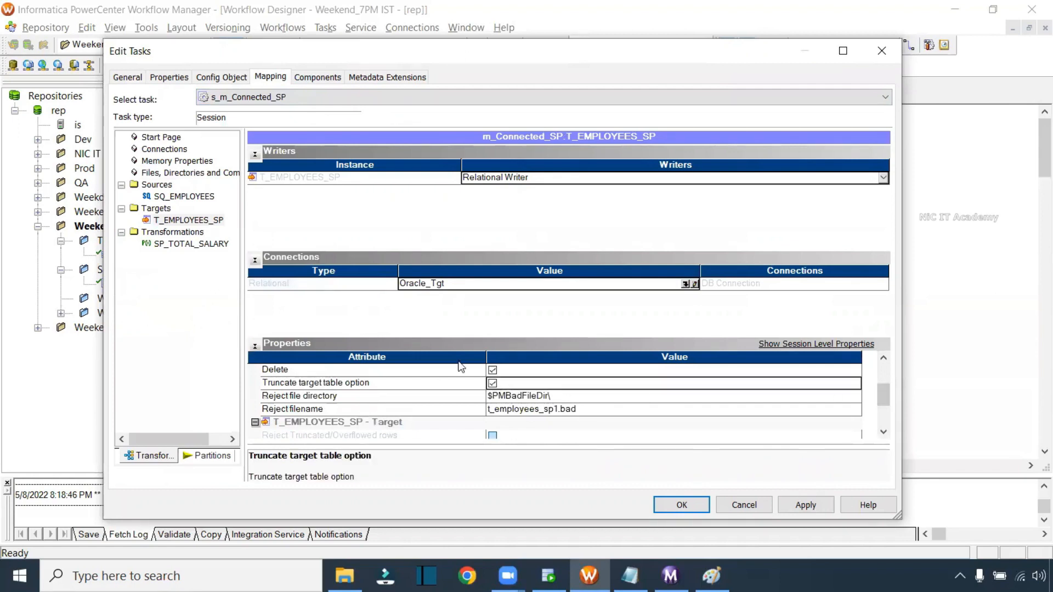
# - Set that session's Stop on errors to 1 and confirm its settings
pyautogui.click(215, 80)
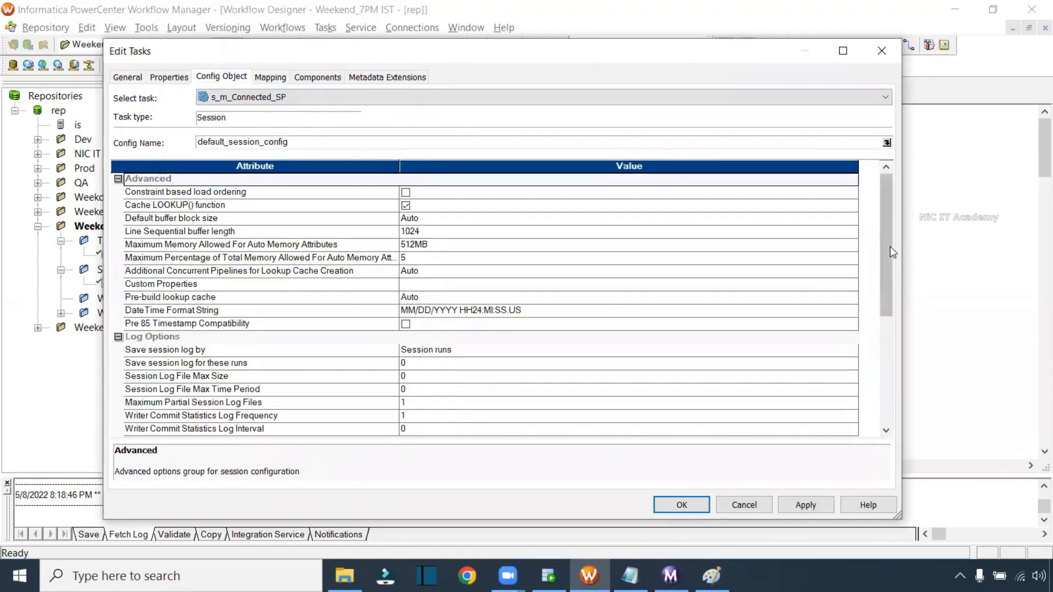
pyautogui.moveTo(890, 246); pyautogui.dragTo(863, 322)
pyautogui.click(404, 323)
pyautogui.write('1')
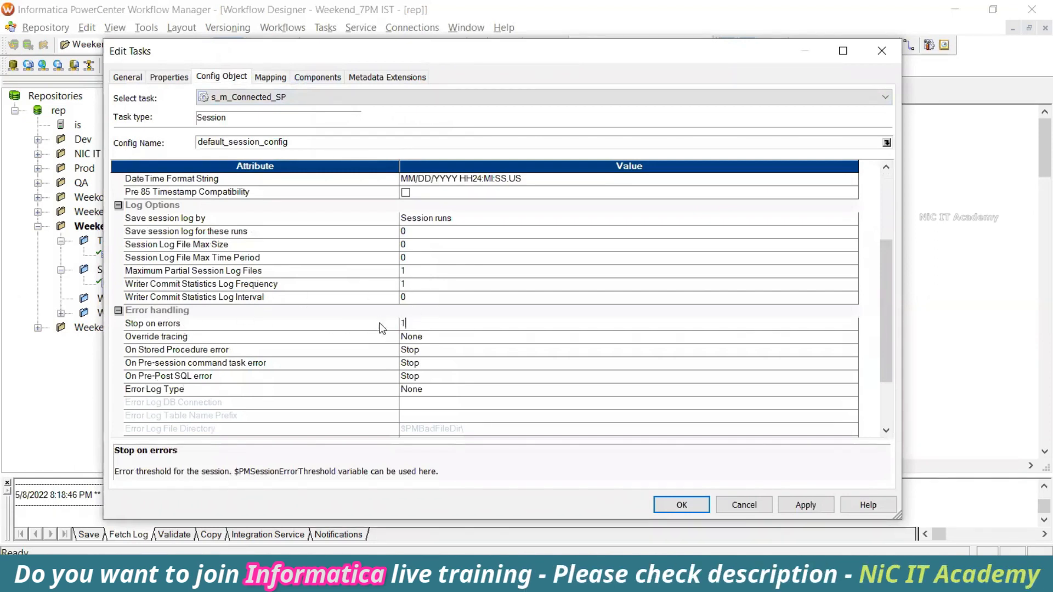
pyautogui.click(127, 77)
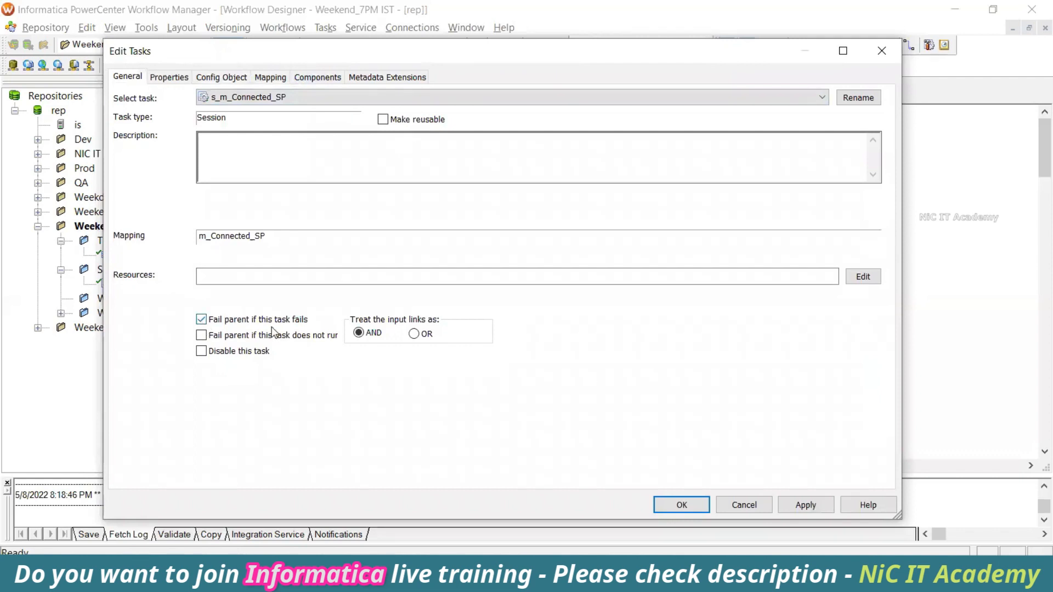
pyautogui.click(697, 509)
# - Make s_m_Expression_Tranformation fail the parent and stop on errors at 1
pyautogui.moveTo(451, 135); pyautogui.dragTo(528, 198)
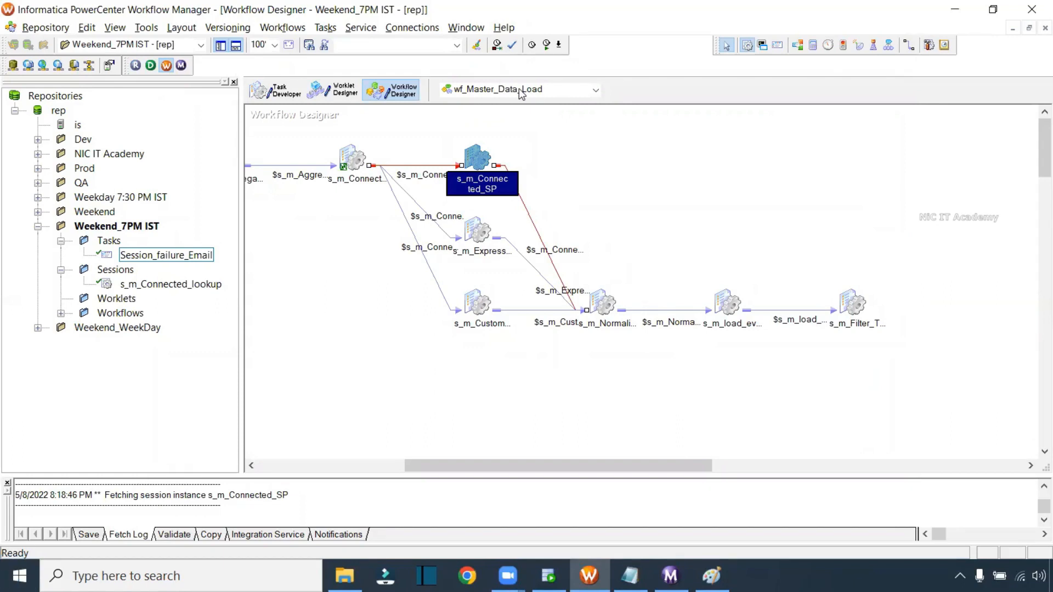
pyautogui.doubleClick(477, 230)
pyautogui.click(201, 320)
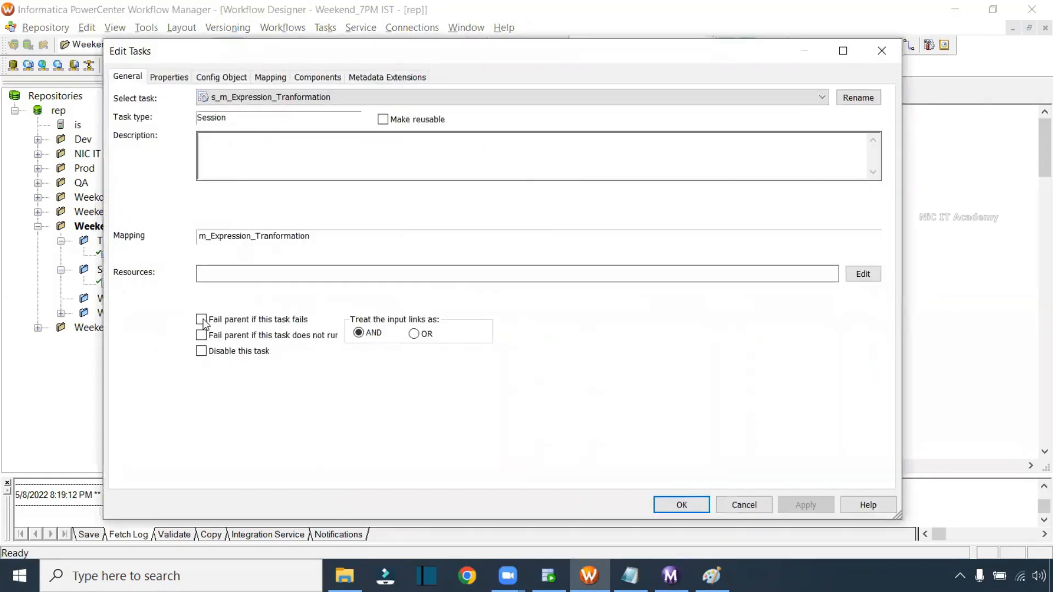
pyautogui.click(244, 77)
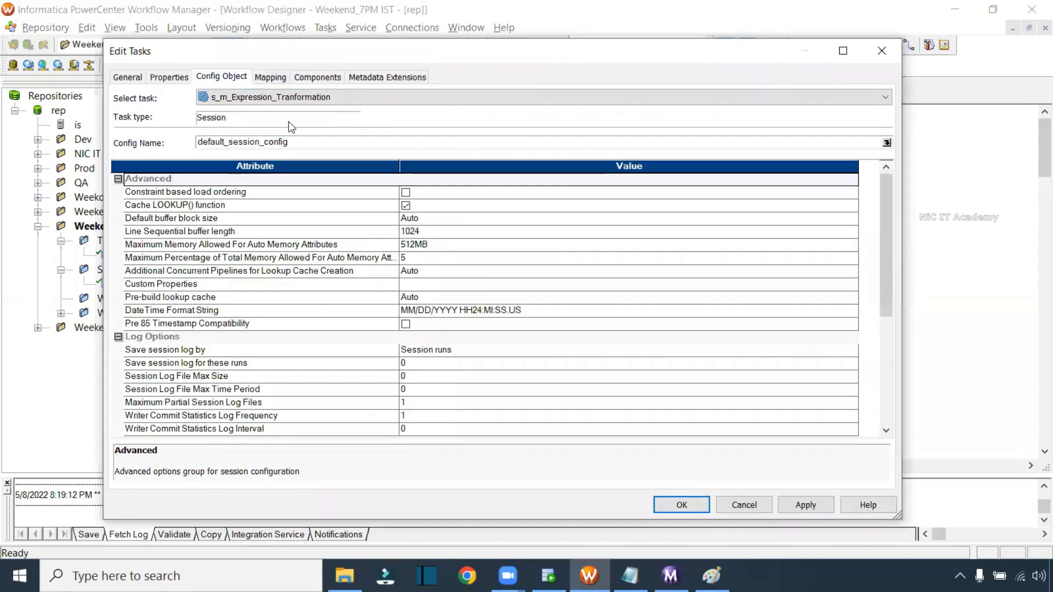
pyautogui.scroll(-3, 894, 287)
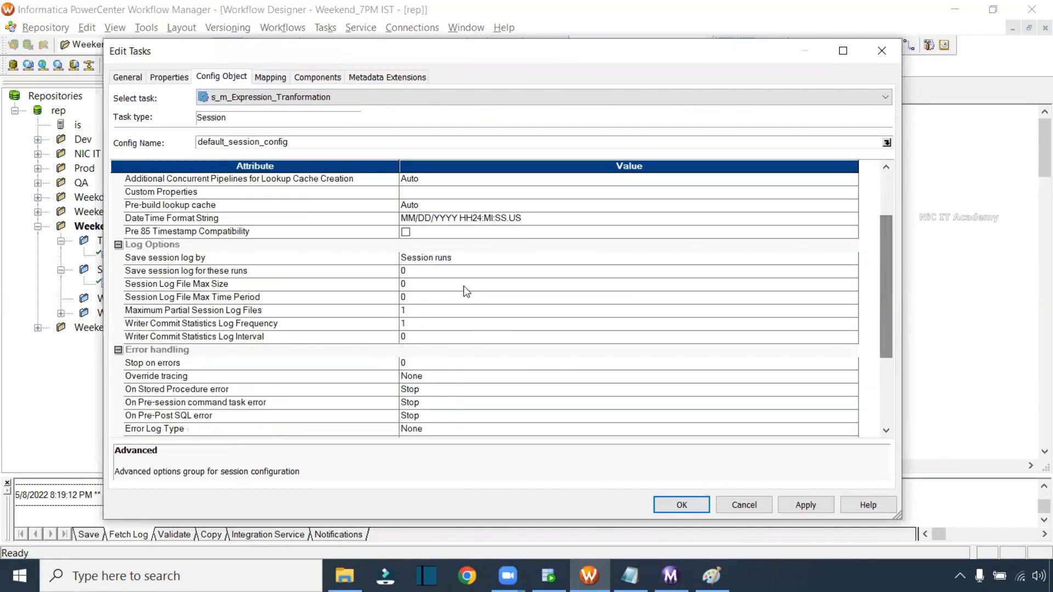
pyautogui.click(408, 362)
pyautogui.press('BackSpace')
pyautogui.write('1')
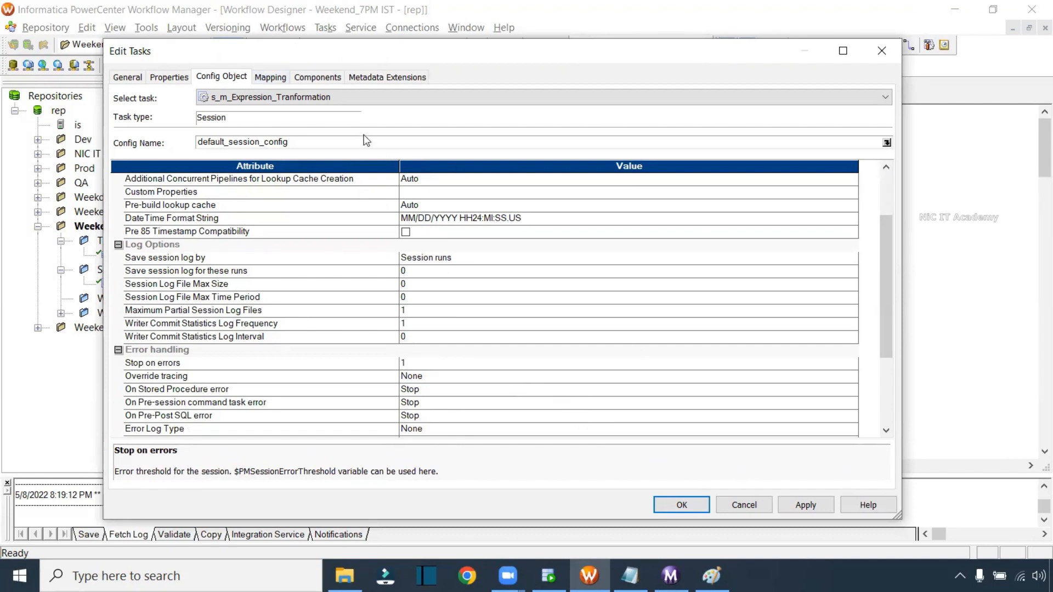
pyautogui.press('Return')
# - Set s_m_Normalizer to fail the parent workflow if it fails
pyautogui.click(479, 305)
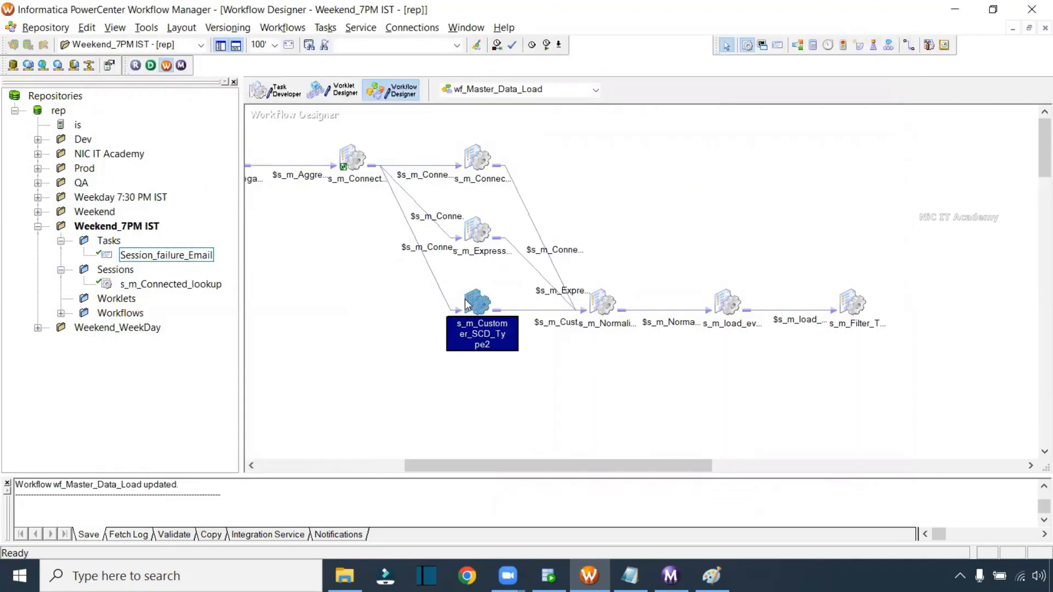
pyautogui.click(602, 304)
pyautogui.doubleClick(603, 305)
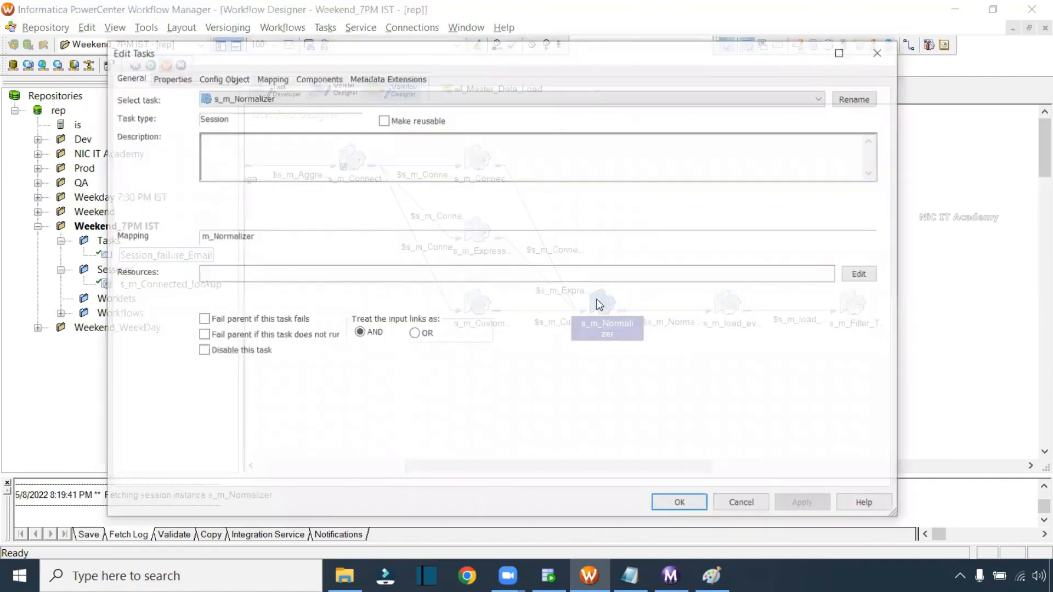
pyautogui.click(201, 320)
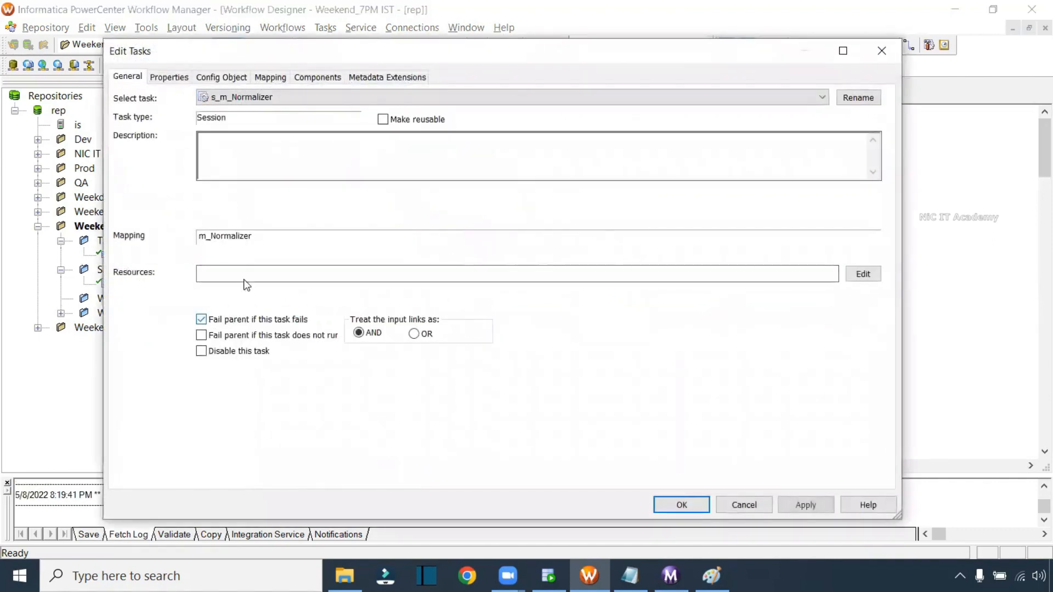
# - Point the T_STUDENT_NRM target at Oracle_Tgt with Truncate target table enabled
pyautogui.click(270, 77)
pyautogui.click(195, 198)
pyautogui.click(196, 220)
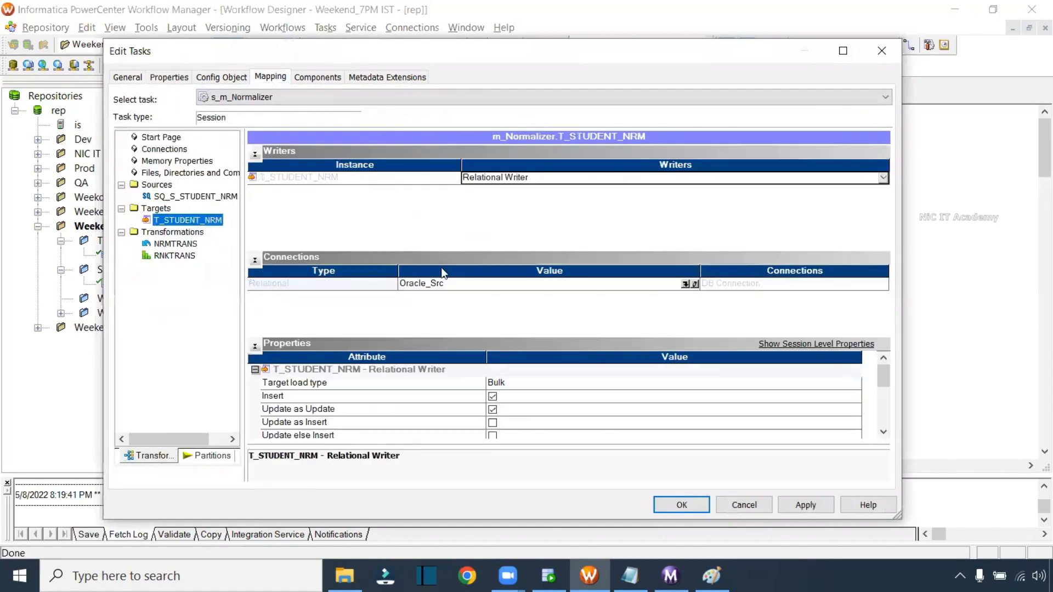
pyautogui.click(685, 283)
pyautogui.click(475, 290)
pyautogui.click(601, 195)
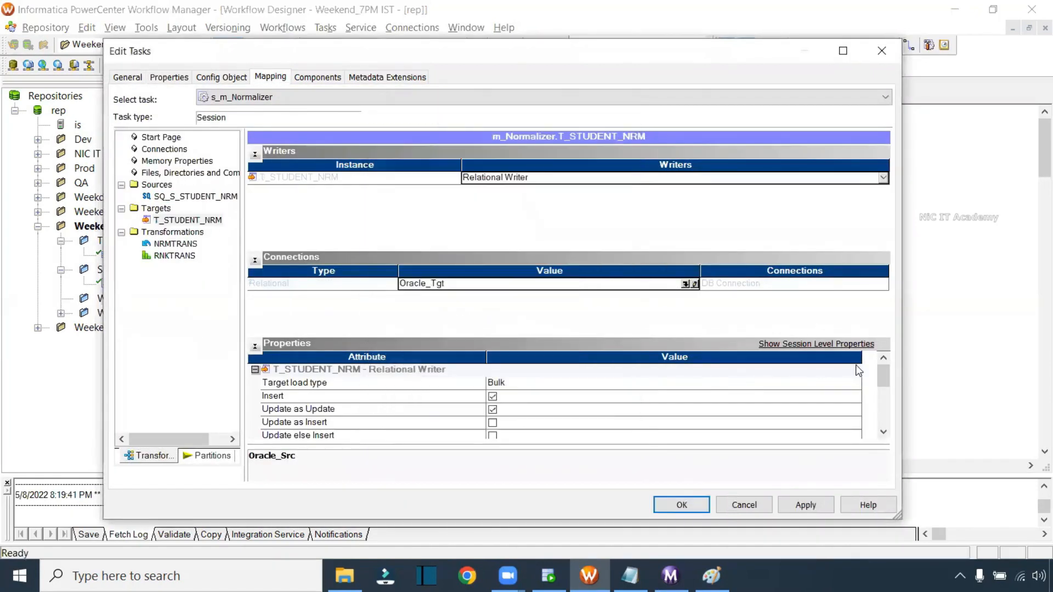
pyautogui.moveTo(884, 382); pyautogui.dragTo(884, 396)
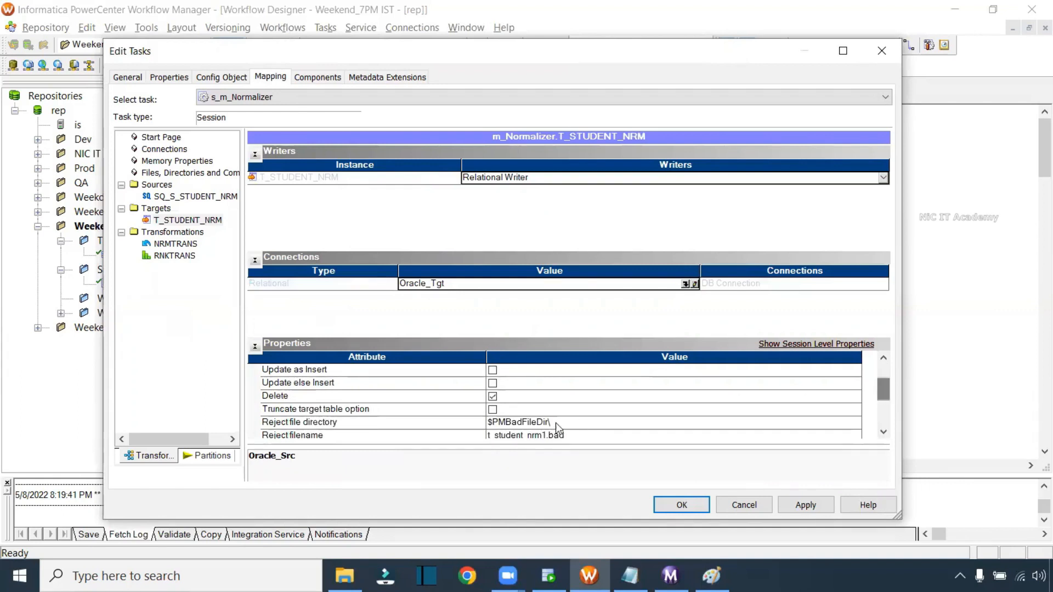
pyautogui.click(499, 410)
pyautogui.click(678, 505)
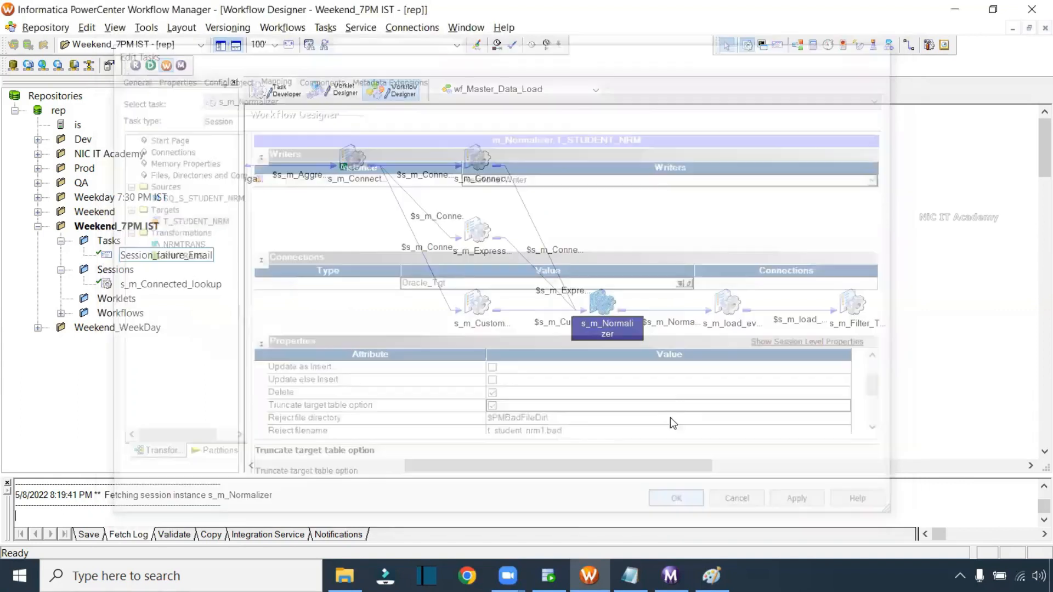
# - Make the next session fail the parent and use Oracle_Tgt with truncation for T_EMPLOYEES
pyautogui.doubleClick(727, 304)
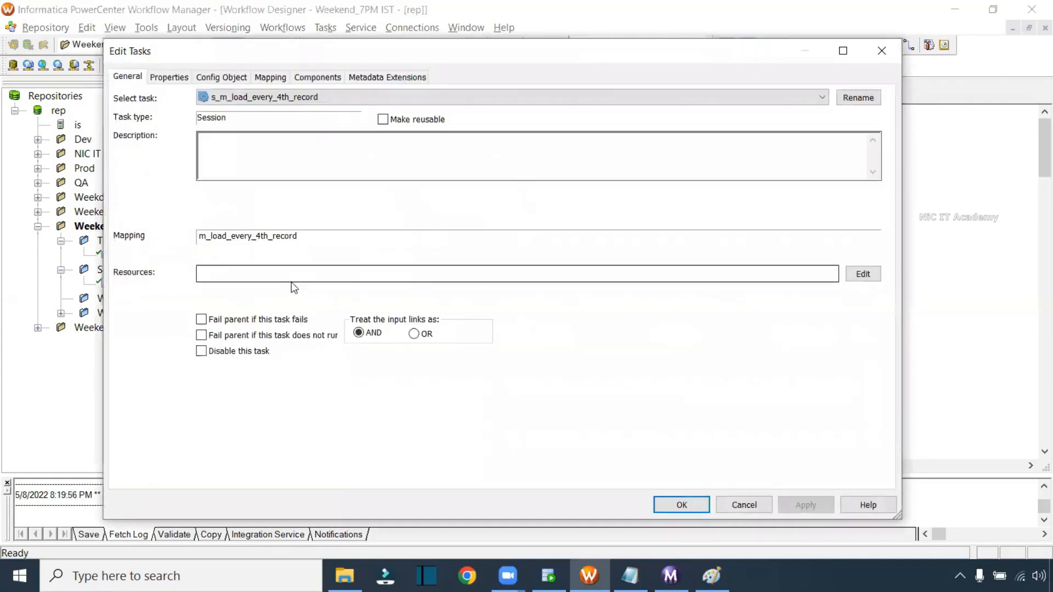
pyautogui.click(213, 319)
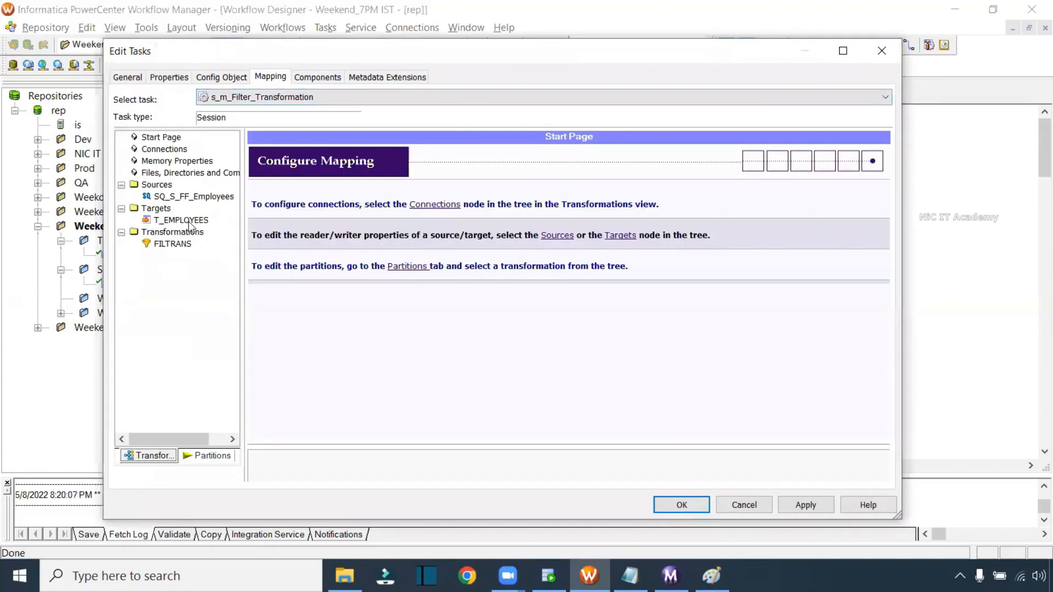
pyautogui.click(181, 220)
pyautogui.click(686, 284)
pyautogui.click(685, 284)
pyautogui.click(433, 294)
pyautogui.click(591, 197)
pyautogui.scroll(-2, 492, 403)
pyautogui.click(491, 396)
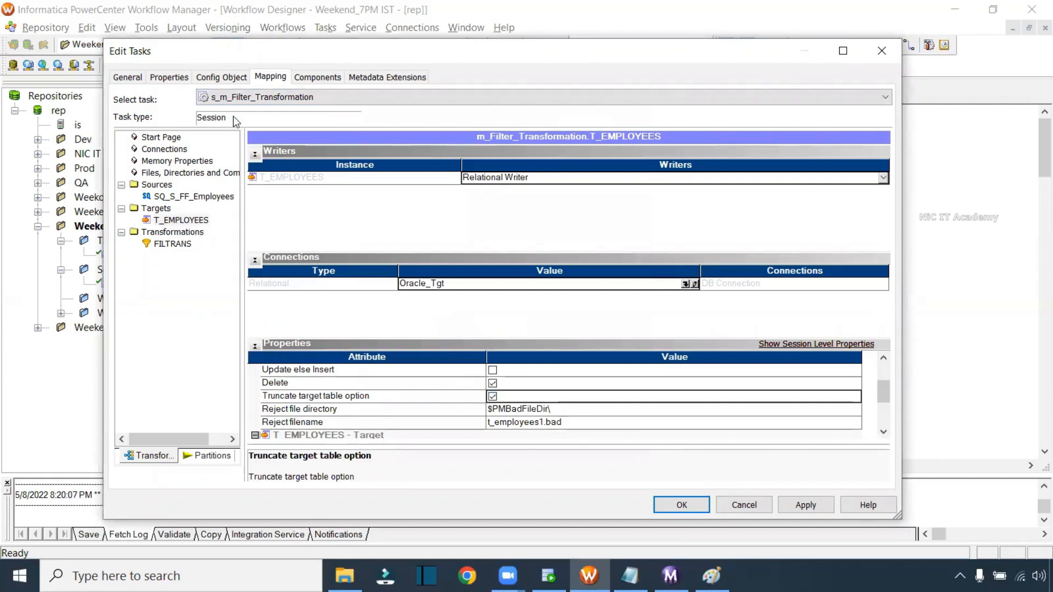
# - Select that session's Stop on errors value, then open s_m_Customer_SCD_Type2's properties
pyautogui.click(221, 77)
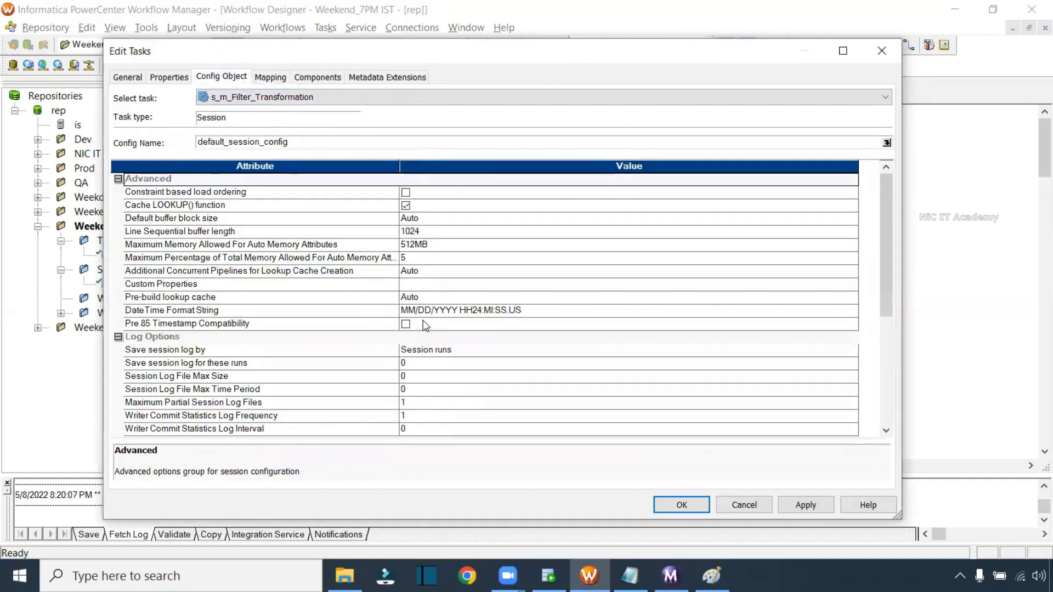
pyautogui.scroll(-3, 890, 285)
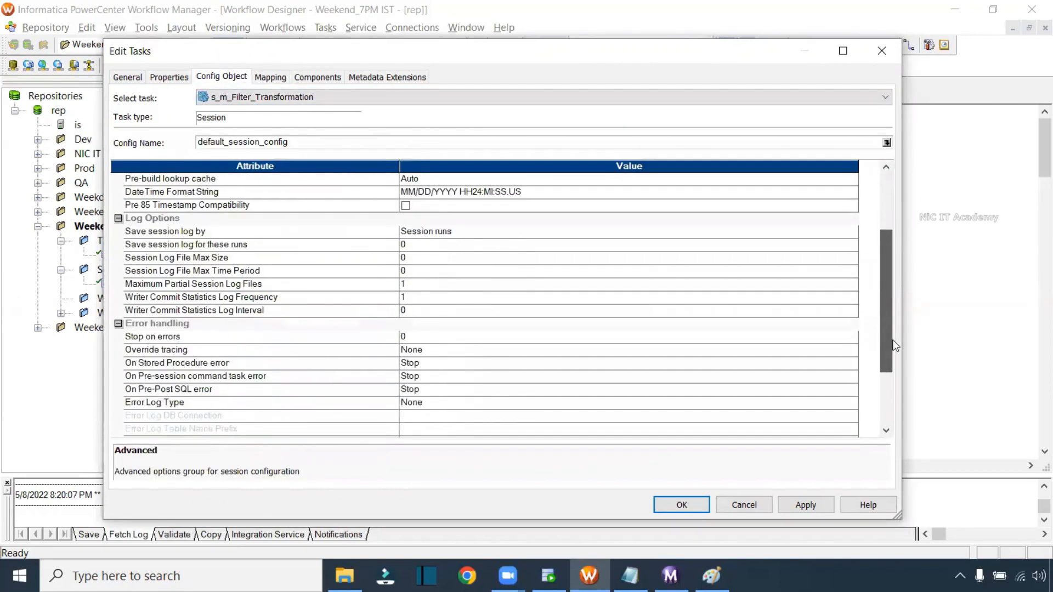
pyautogui.click(413, 337)
pyautogui.moveTo(414, 337); pyautogui.dragTo(364, 343)
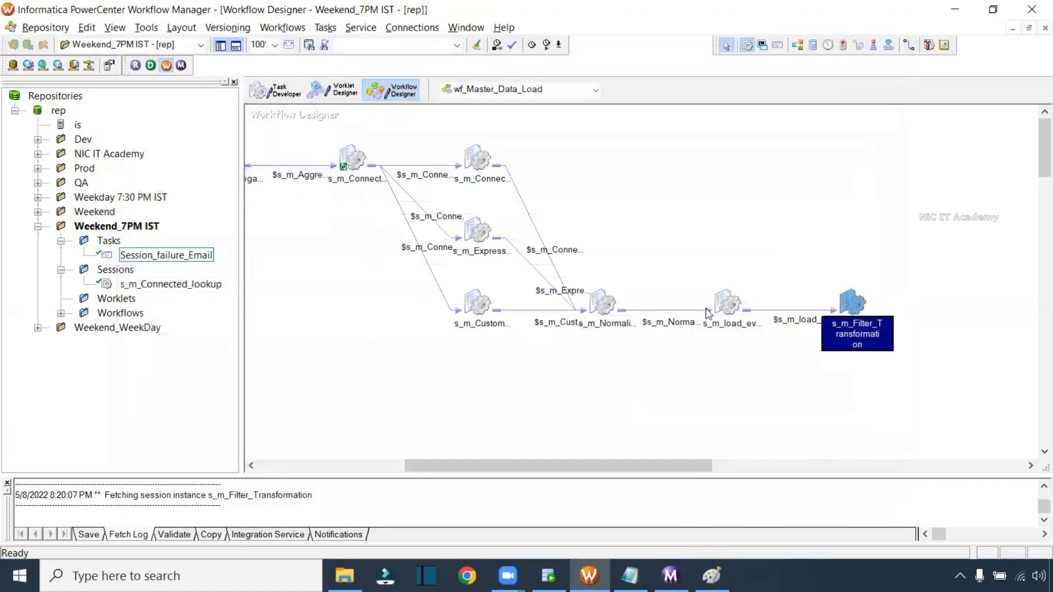
pyautogui.doubleClick(472, 299)
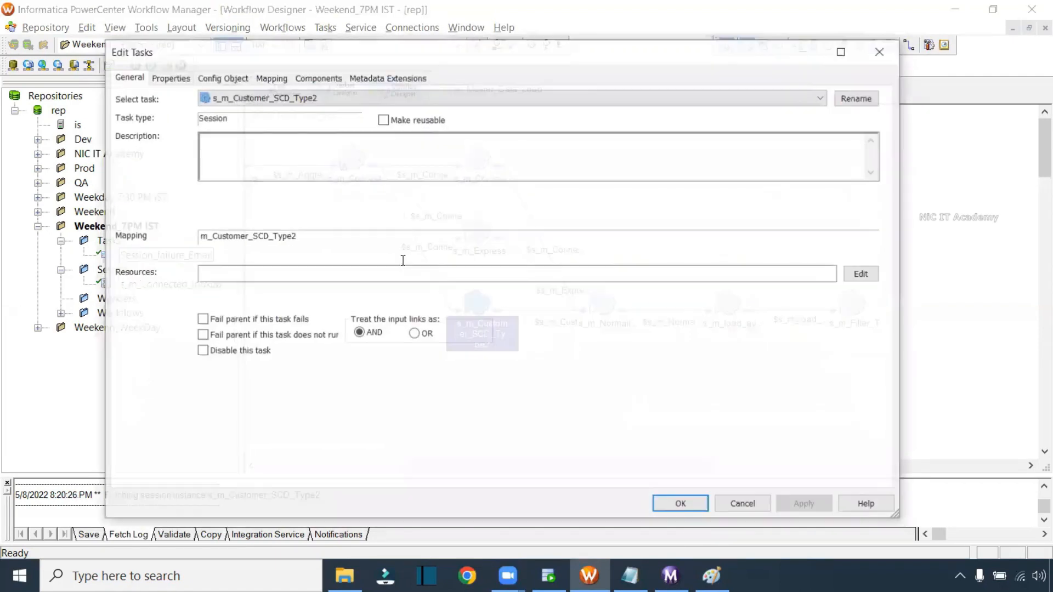
# - Attach the reusable Session_failure_Email as s_m_Customer_SCD_Type2's On Failure E-Mail and save the workflow
pyautogui.click(317, 77)
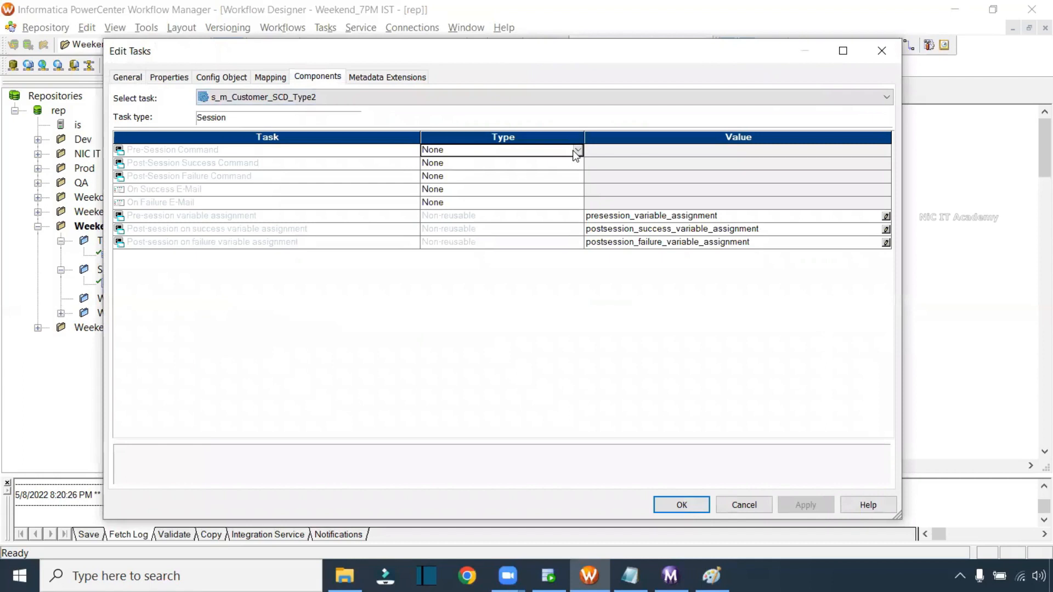
pyautogui.click(467, 203)
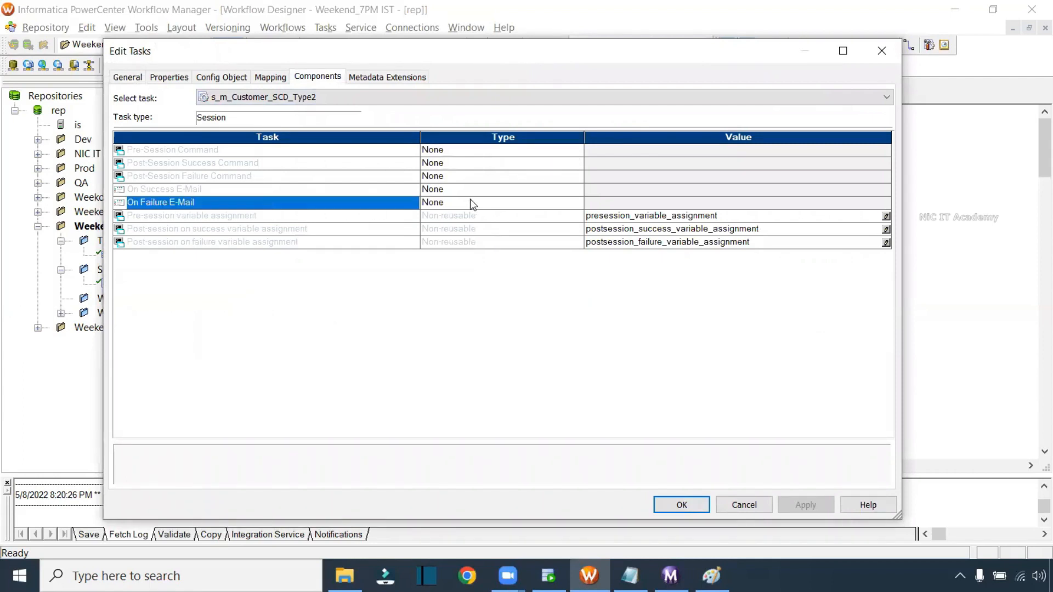
pyautogui.click(469, 200)
pyautogui.click(454, 238)
pyautogui.click(489, 202)
pyautogui.click(472, 228)
pyautogui.click(886, 203)
pyautogui.click(591, 224)
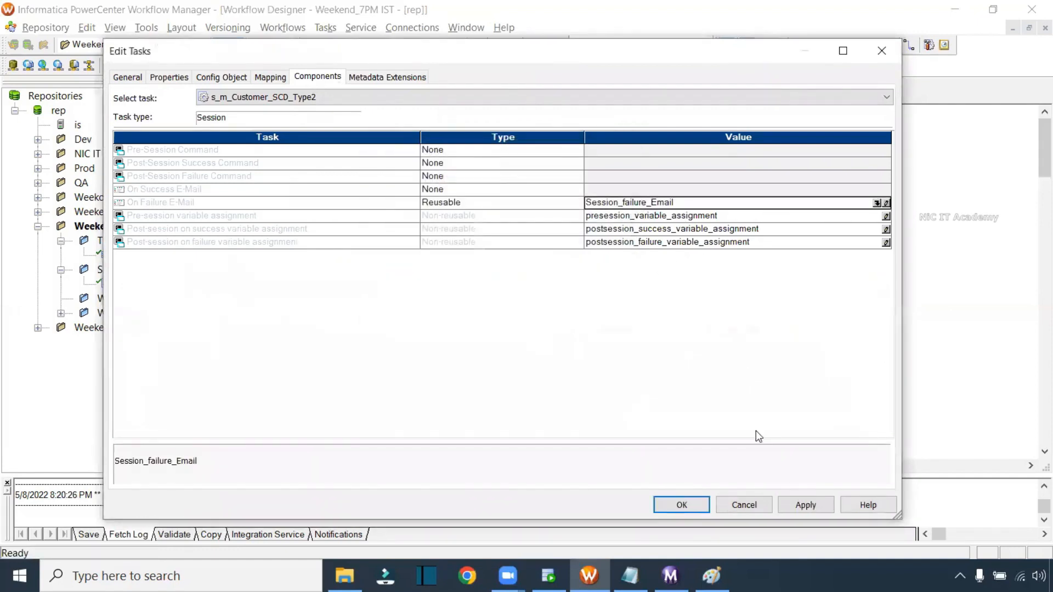
pyautogui.click(792, 504)
pyautogui.click(684, 505)
pyautogui.hotkey('ctrl', 's')
pyautogui.moveTo(605, 465); pyautogui.dragTo(503, 466)
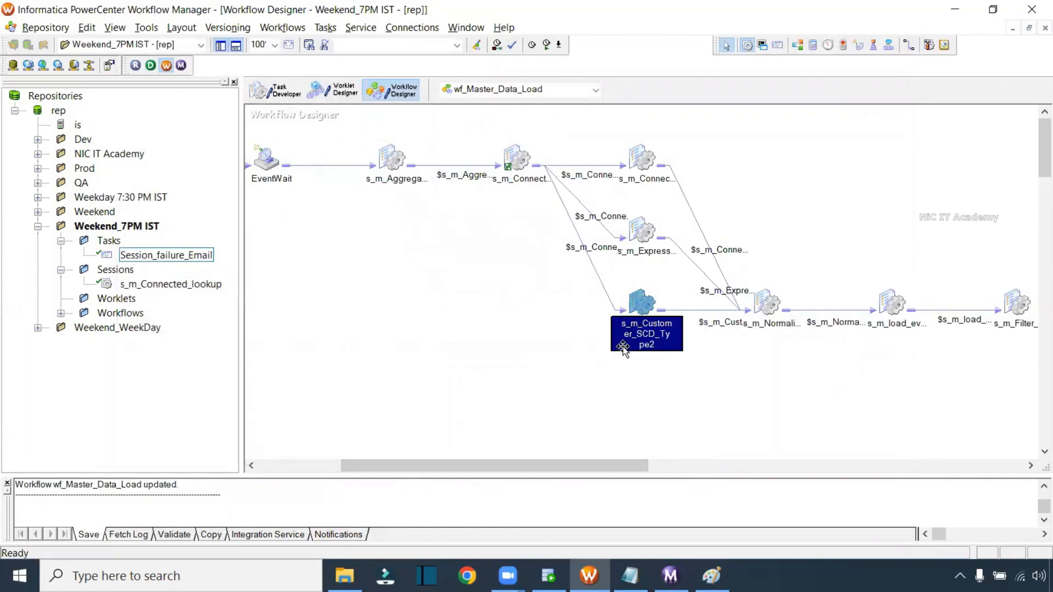
# - Select the EventWait task and collapse the Tasks and Sessions folders in the Navigator
pyautogui.moveTo(585, 467); pyautogui.dragTo(540, 467)
pyautogui.click(355, 152)
pyautogui.moveTo(355, 152); pyautogui.dragTo(420, 219)
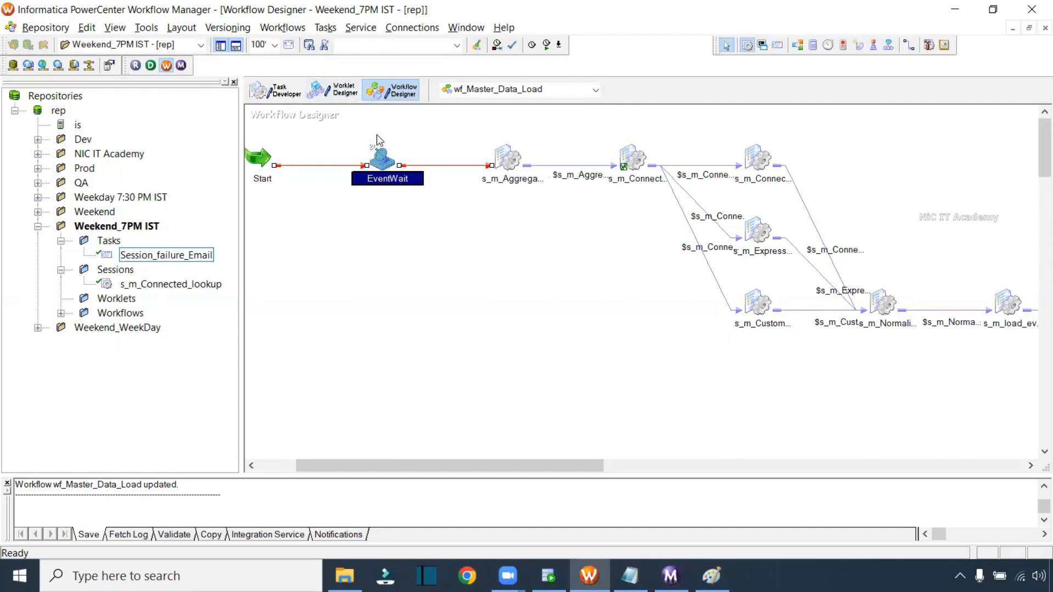
pyautogui.click(60, 241)
pyautogui.click(61, 255)
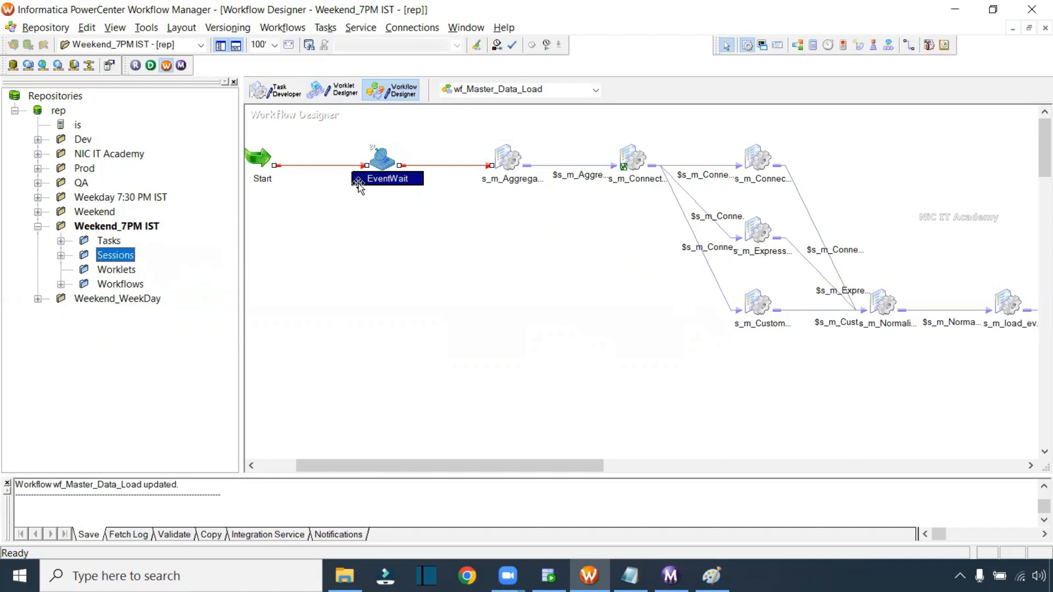
pyautogui.click(409, 246)
pyautogui.moveTo(441, 463); pyautogui.dragTo(419, 462)
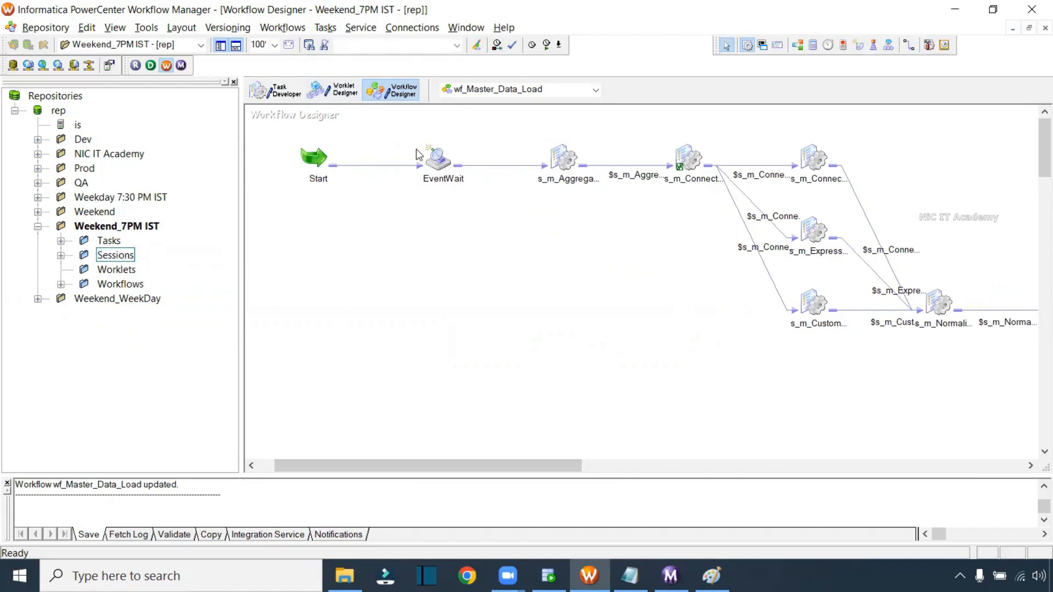
# - Check Disable this task and Fail parent if this task fails for EventWait
pyautogui.doubleClick(439, 160)
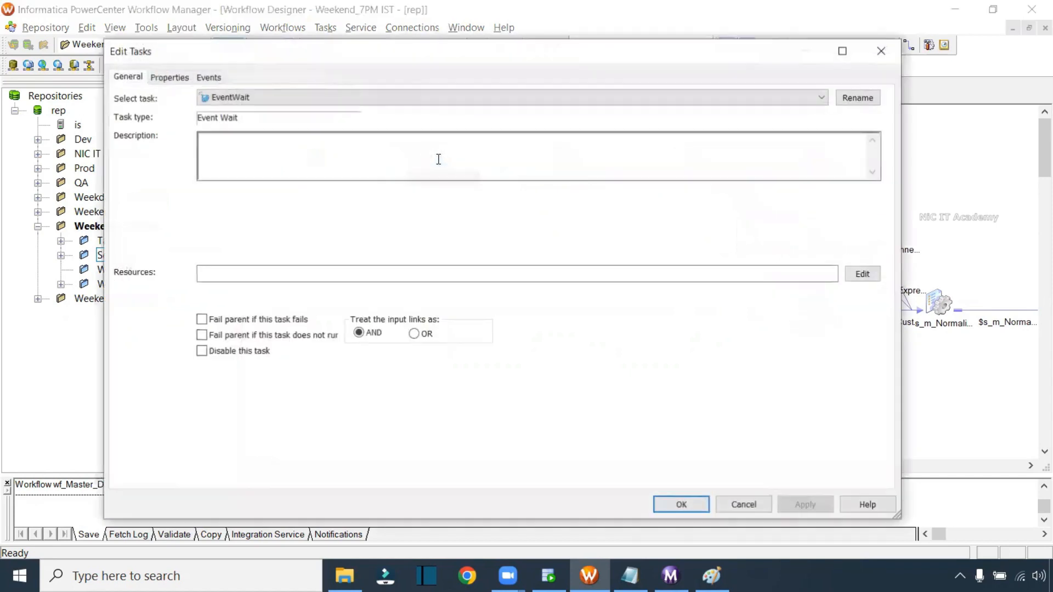
pyautogui.click(256, 355)
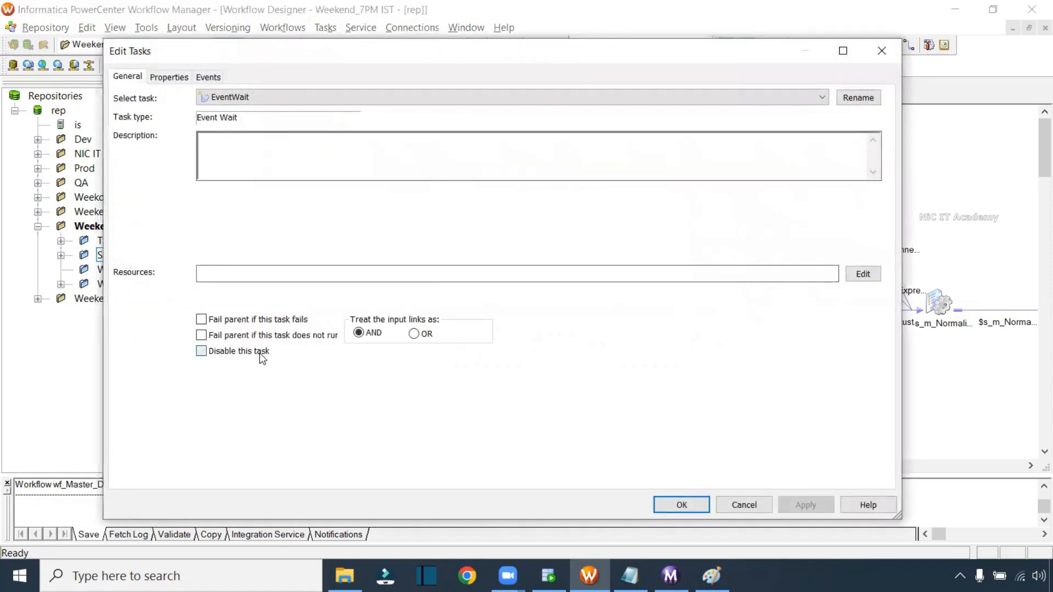
pyautogui.click(201, 319)
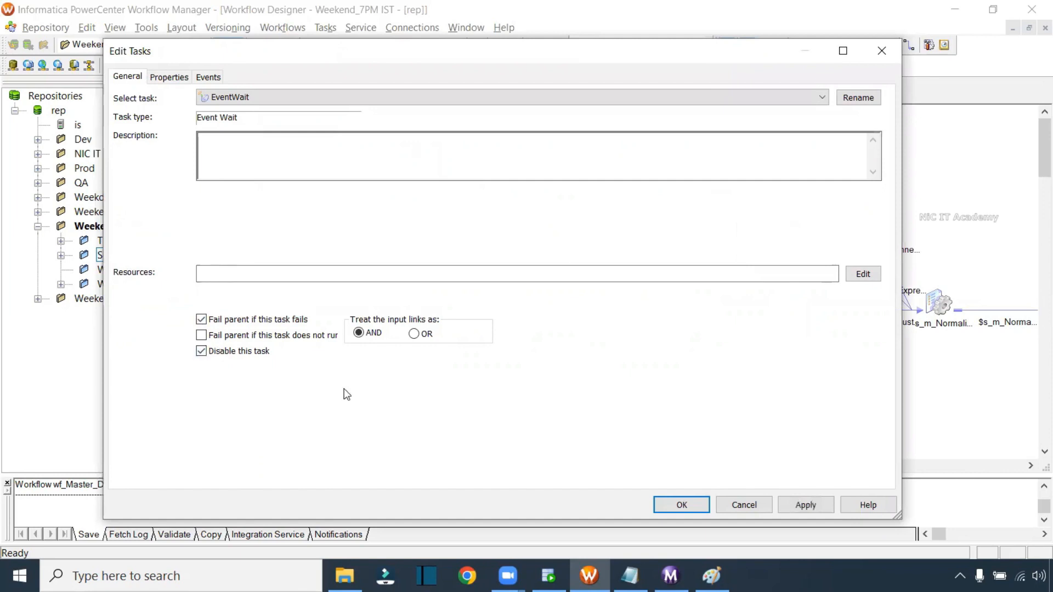
pyautogui.click(810, 508)
pyautogui.click(680, 504)
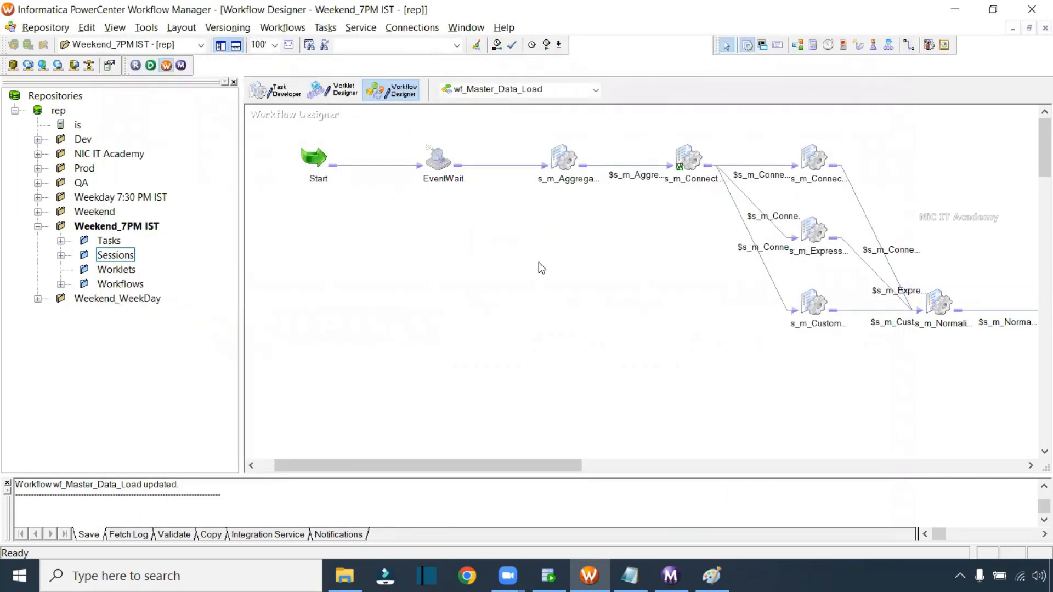
# - Start wf_Master_Data_Load, then restore down the Workflow Manager window and move it aside
pyautogui.rightClick(504, 244)
pyautogui.click(534, 418)
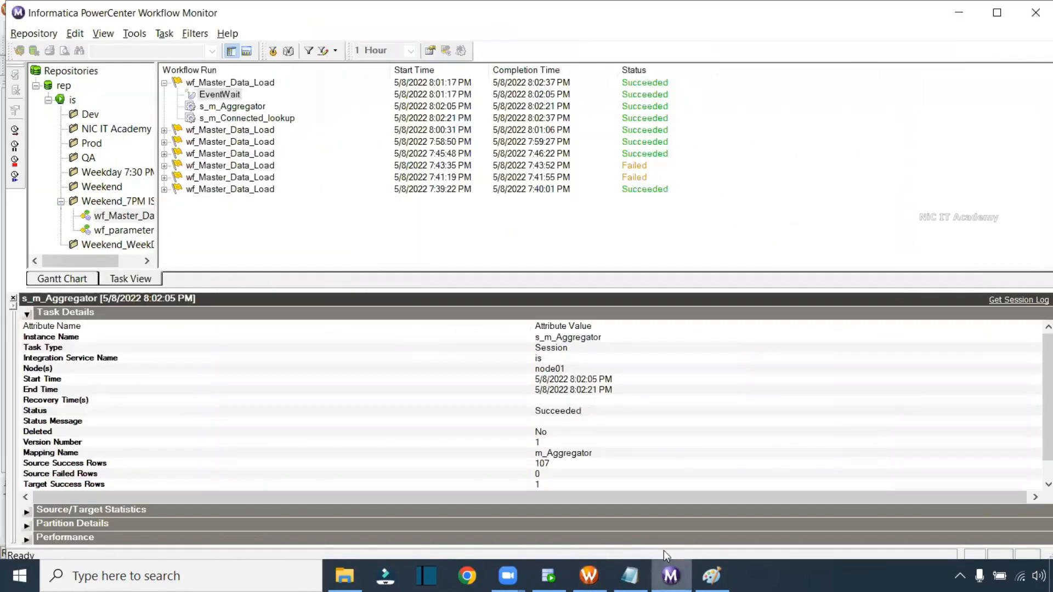
pyautogui.click(590, 574)
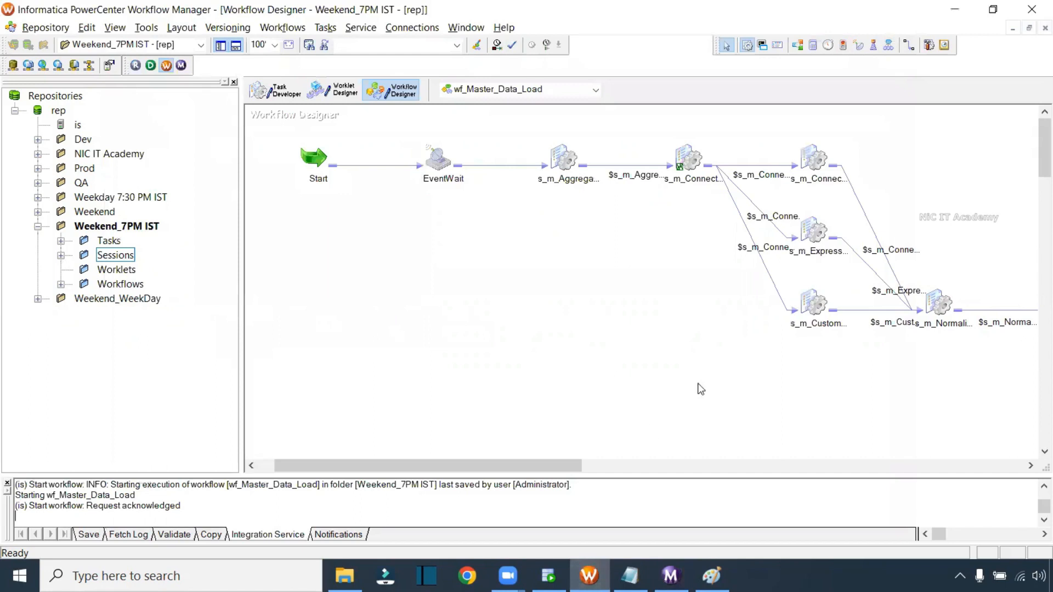
pyautogui.click(993, 9)
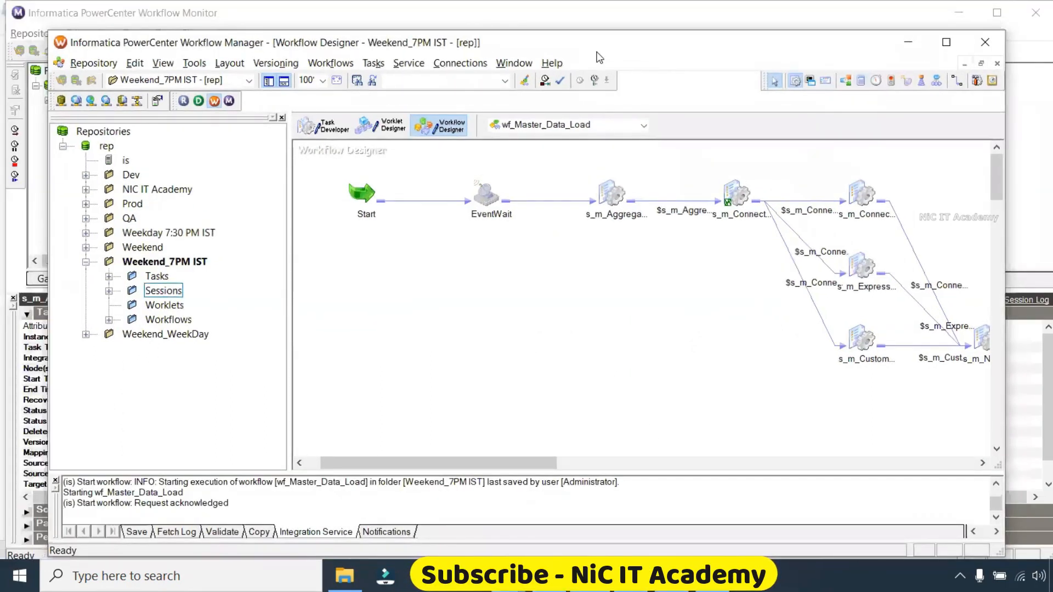
pyautogui.moveTo(525, 57); pyautogui.dragTo(413, 231)
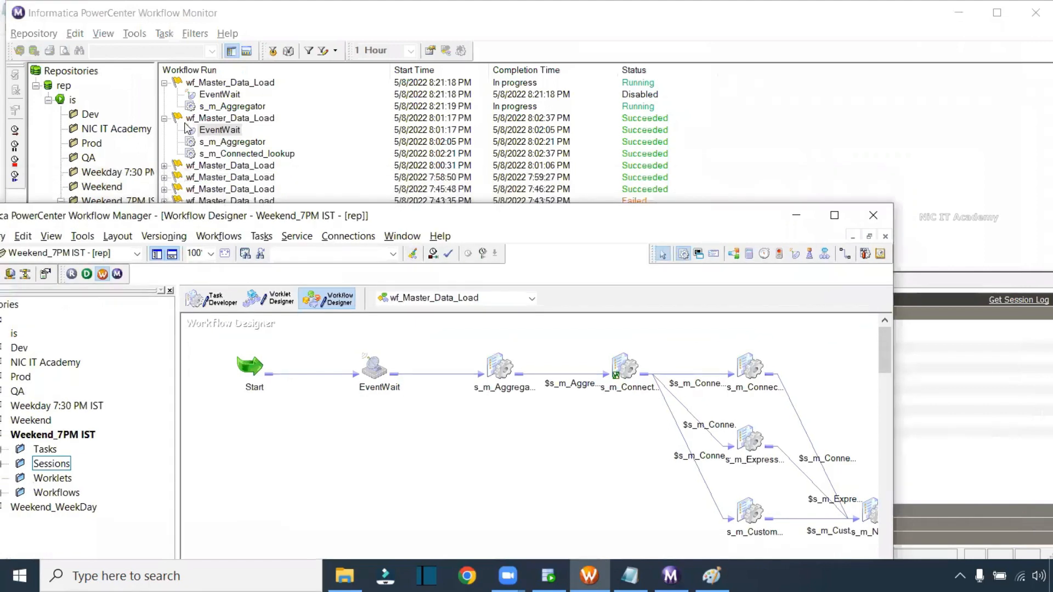
# - Check each session's status in the latest wf_Master_Data_Load run in Workflow Monitor
pyautogui.click(164, 118)
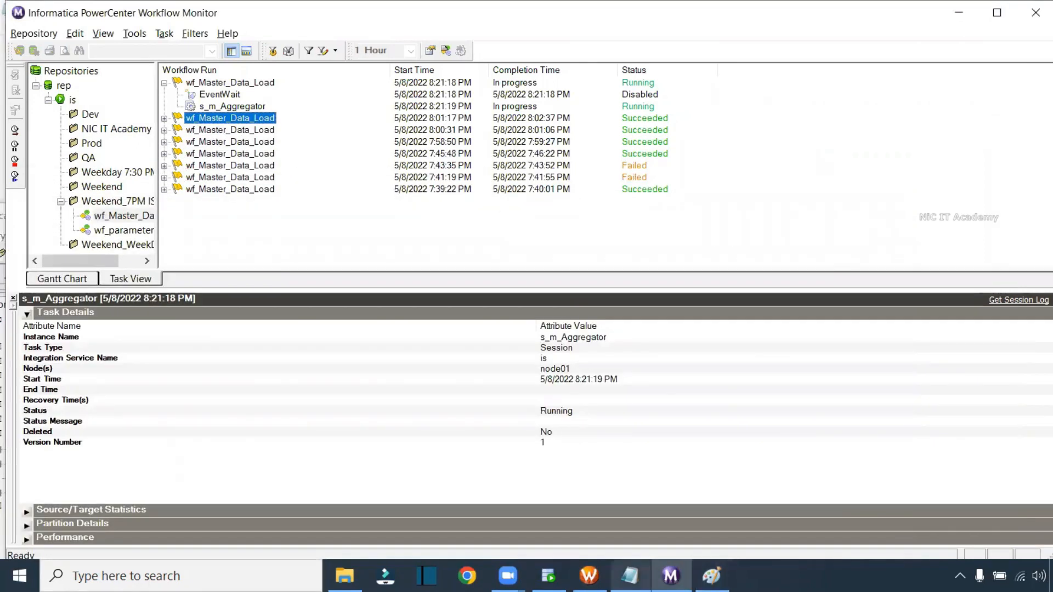
pyautogui.click(589, 575)
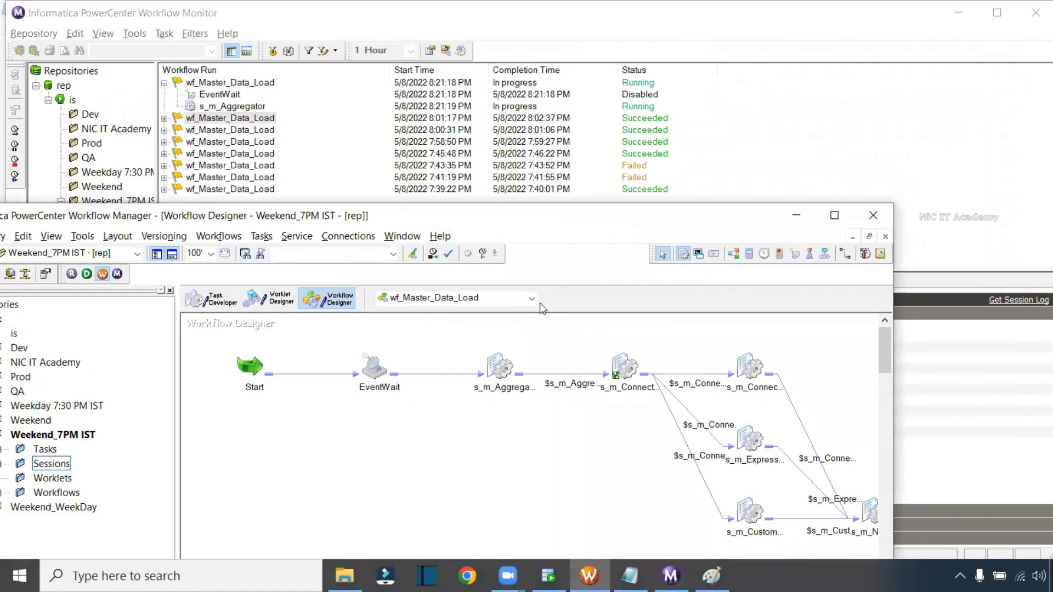
pyautogui.moveTo(541, 216); pyautogui.dragTo(511, 215)
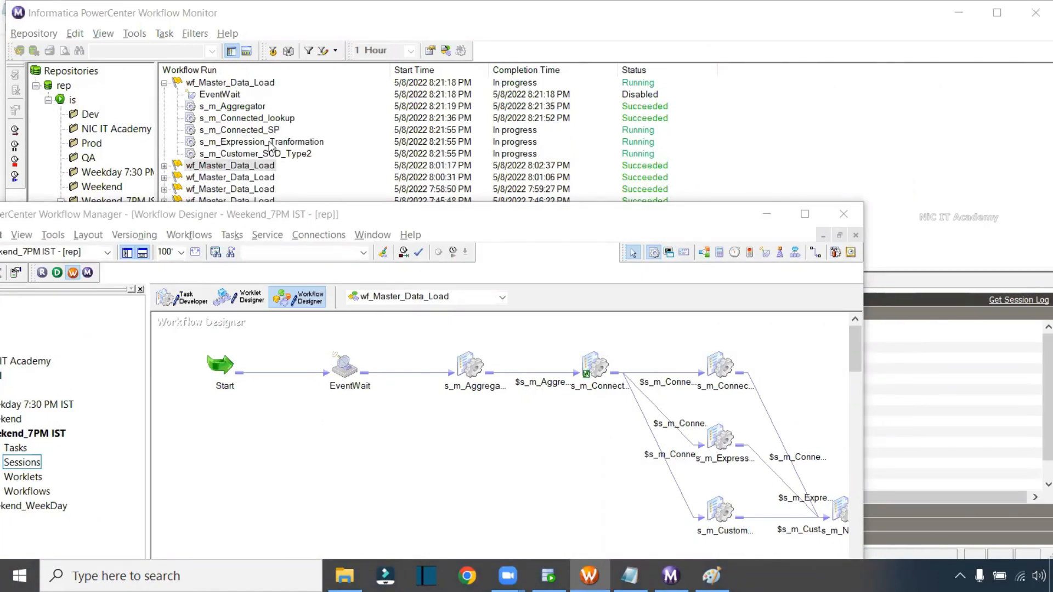
pyautogui.click(272, 142)
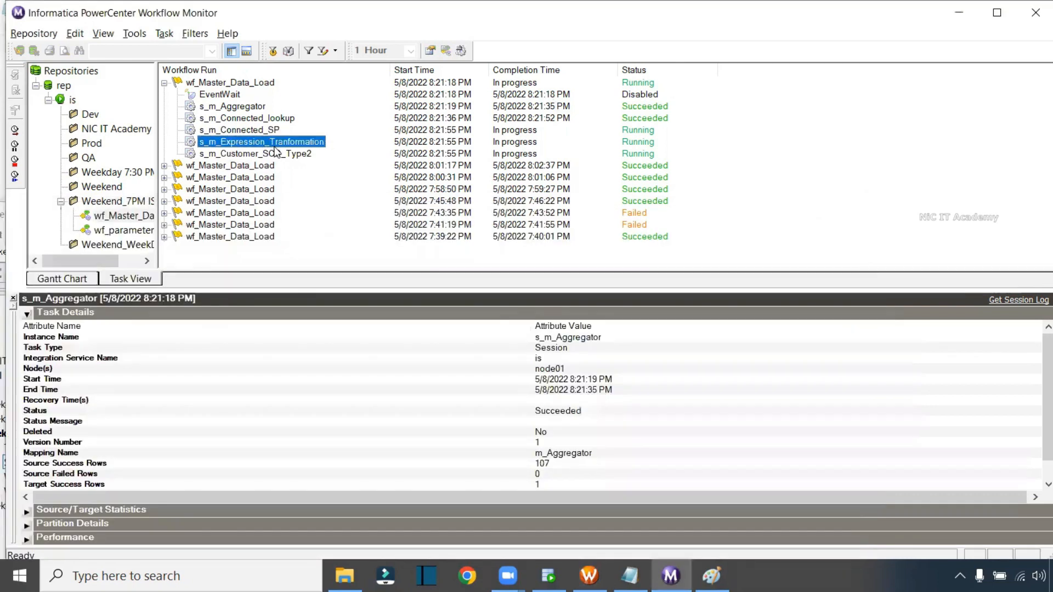
pyautogui.click(277, 153)
pyautogui.click(589, 576)
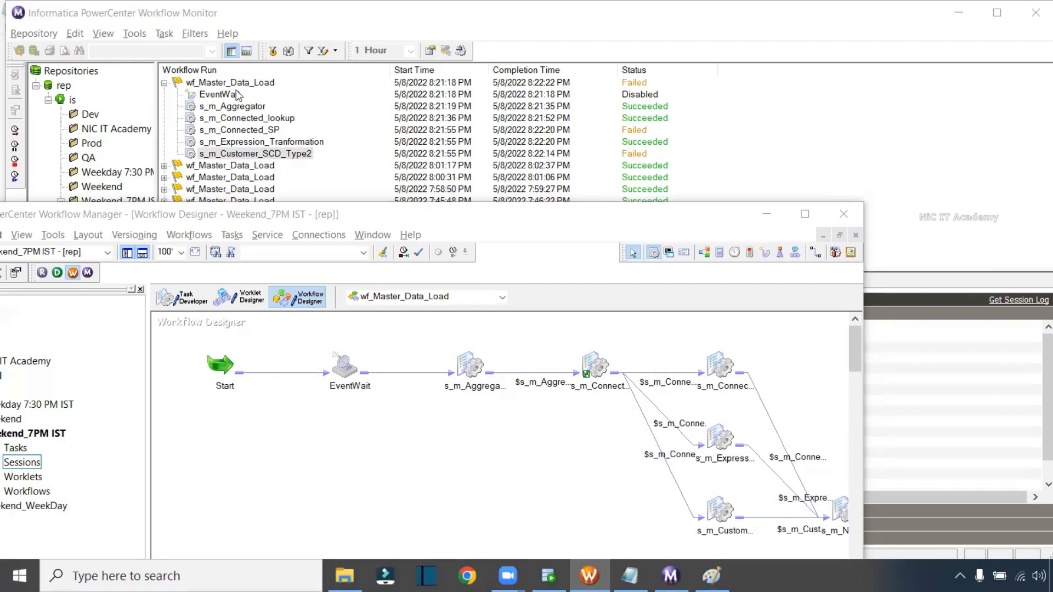
pyautogui.moveTo(660, 214); pyautogui.dragTo(636, 193)
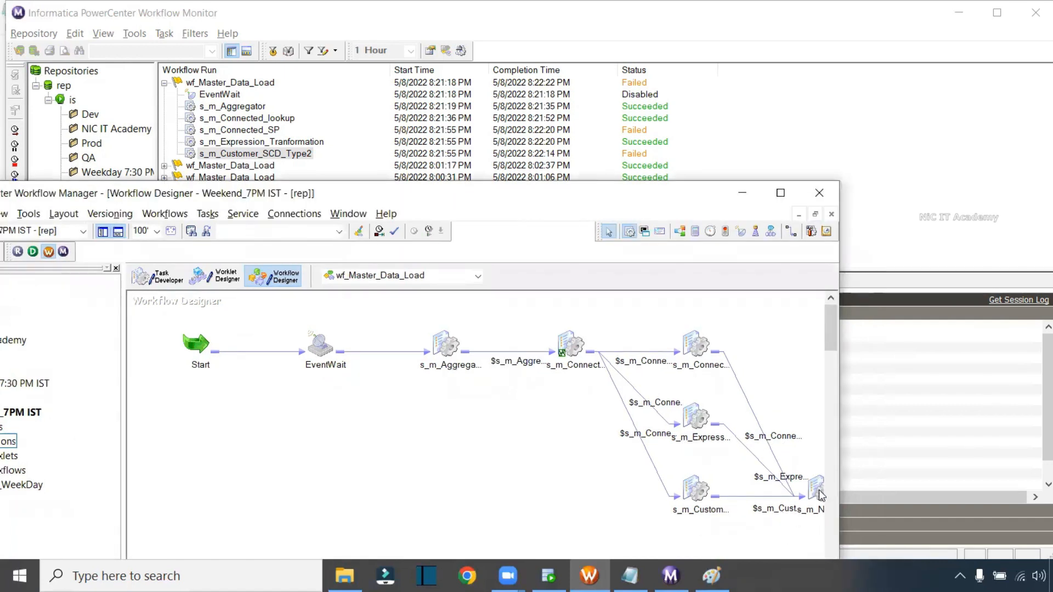
pyautogui.moveTo(819, 496)
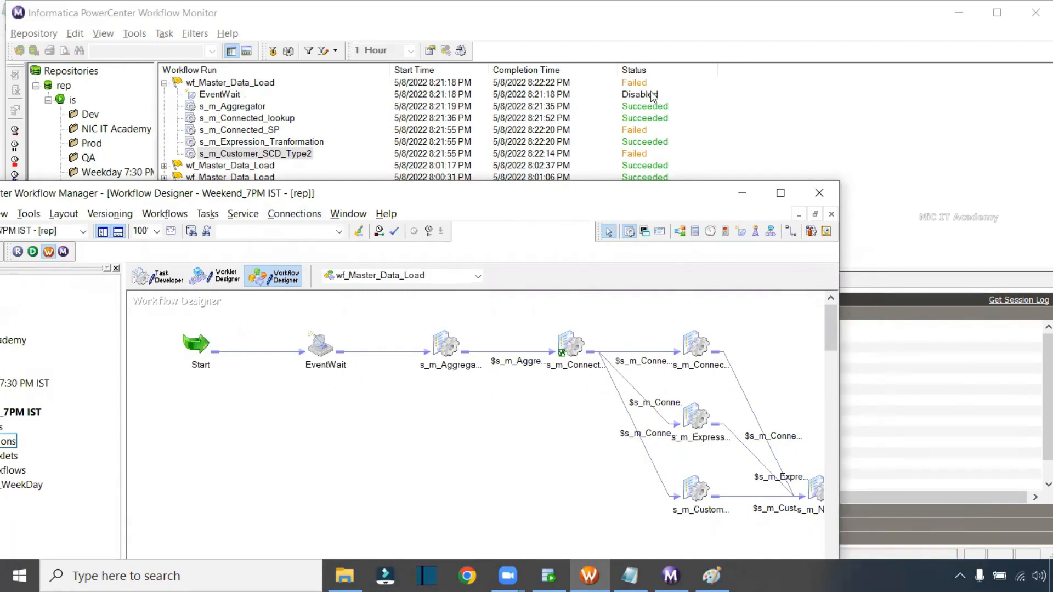
pyautogui.click(706, 136)
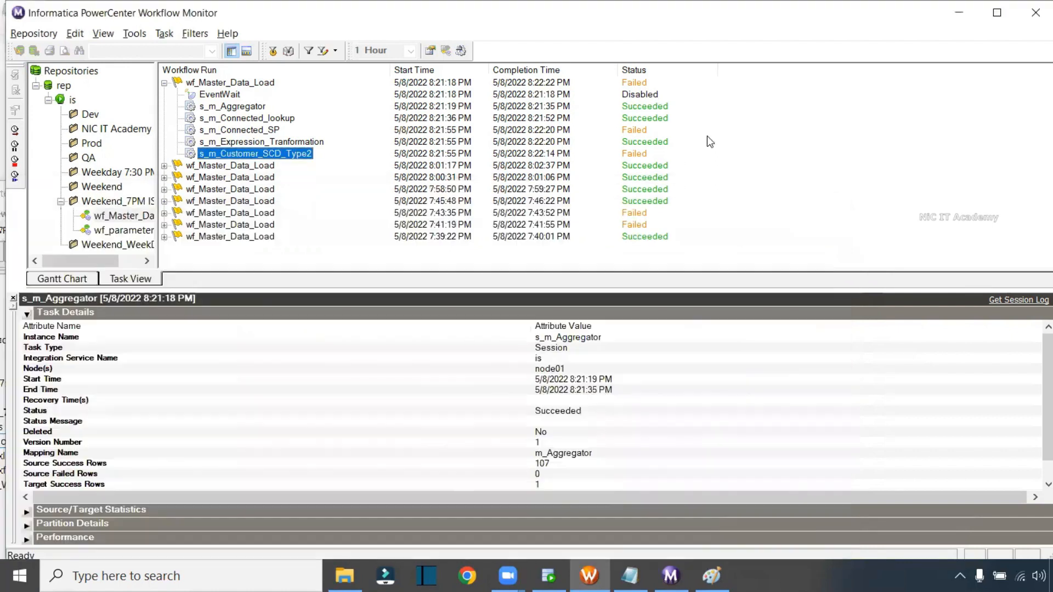
pyautogui.click(278, 134)
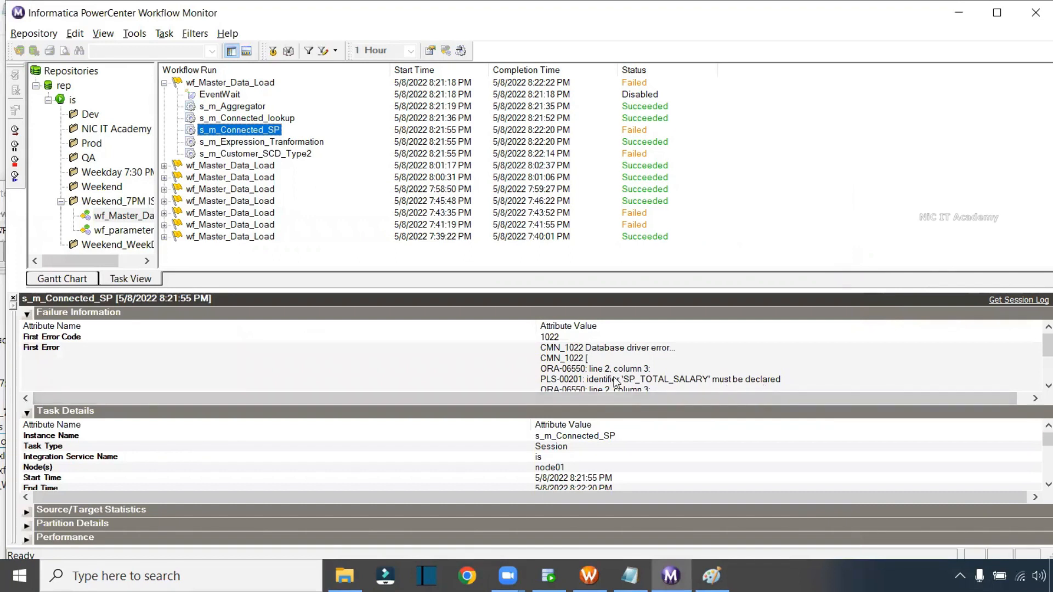
pyautogui.click(283, 156)
pyautogui.click(589, 576)
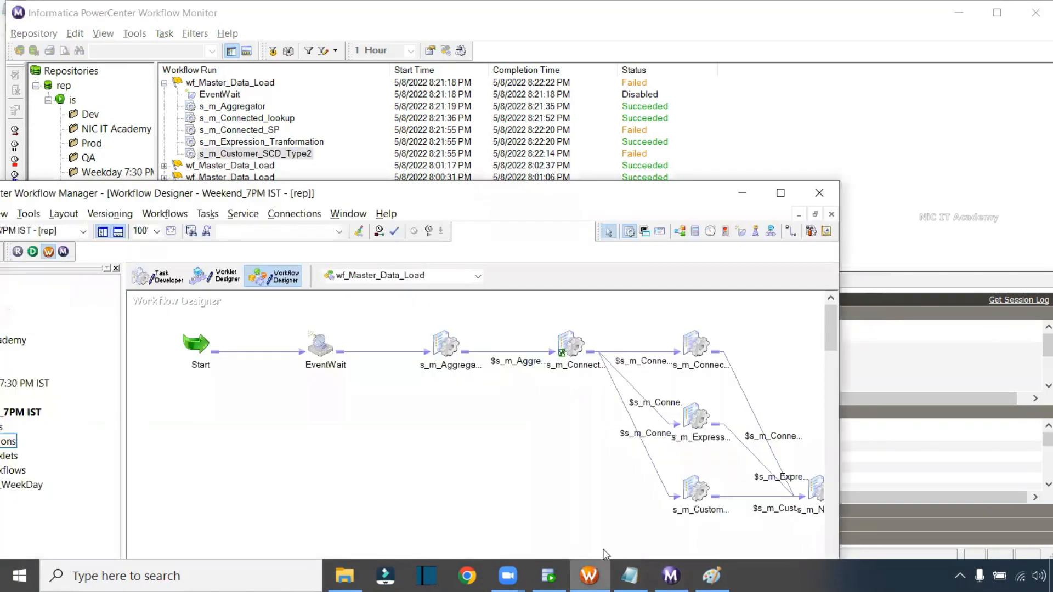
# - Give SP_TOTAL_SALARY in s_m_Connected_SP the Oracle_Src connection
pyautogui.click(692, 353)
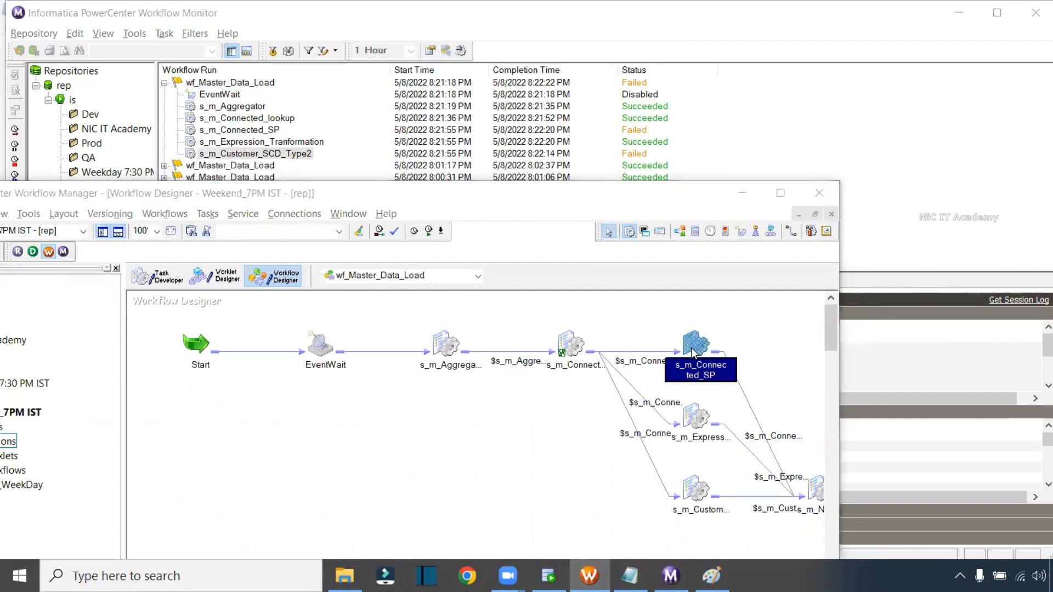
pyautogui.doubleClick(692, 353)
pyautogui.click(271, 78)
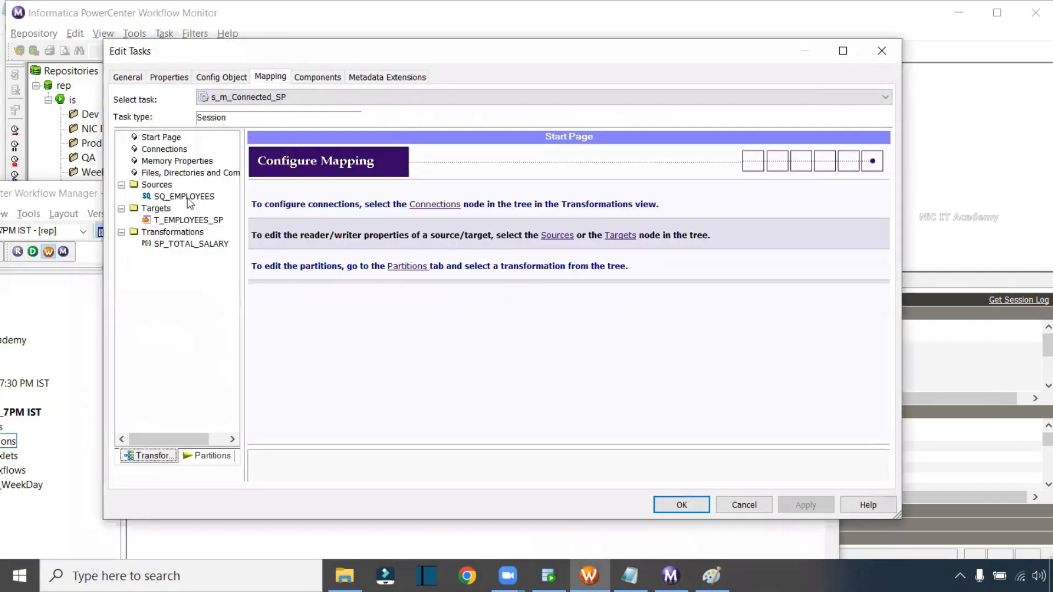
pyautogui.click(191, 245)
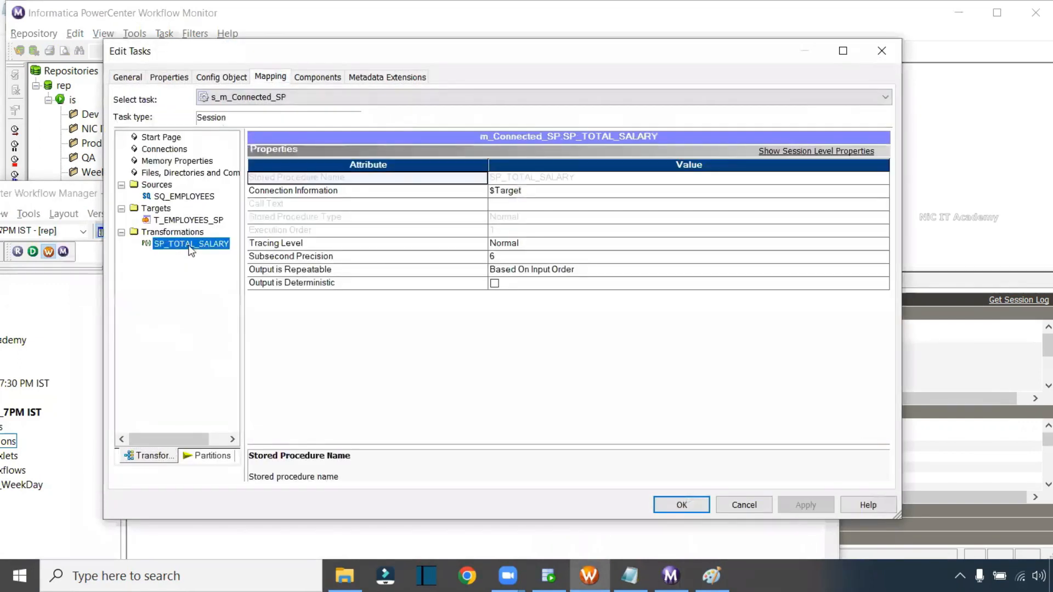
pyautogui.click(496, 191)
pyautogui.click(884, 190)
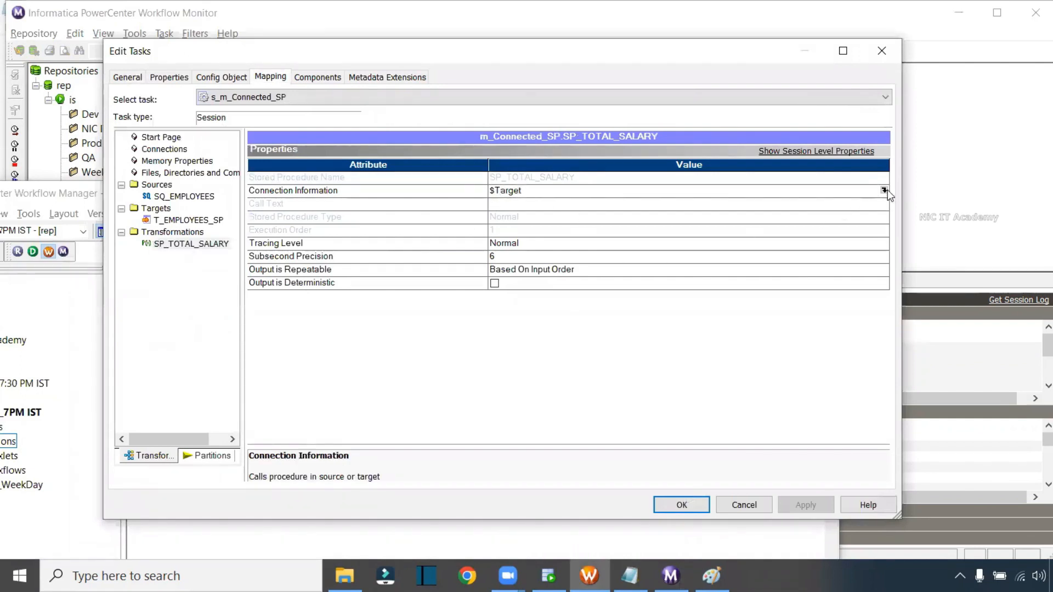
pyautogui.click(410, 197)
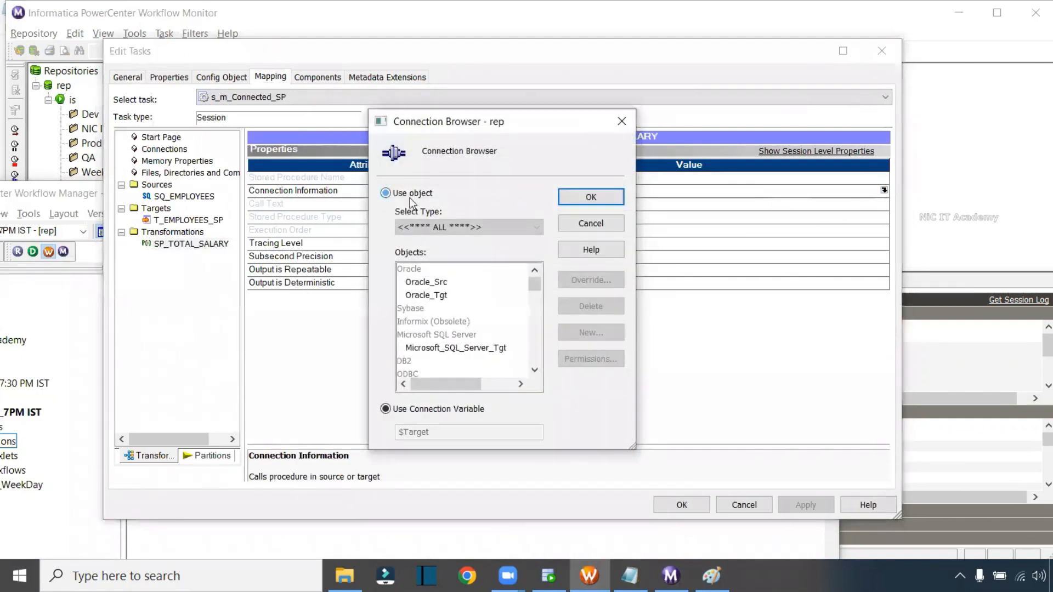
pyautogui.click(426, 281)
pyautogui.click(591, 196)
pyautogui.click(682, 504)
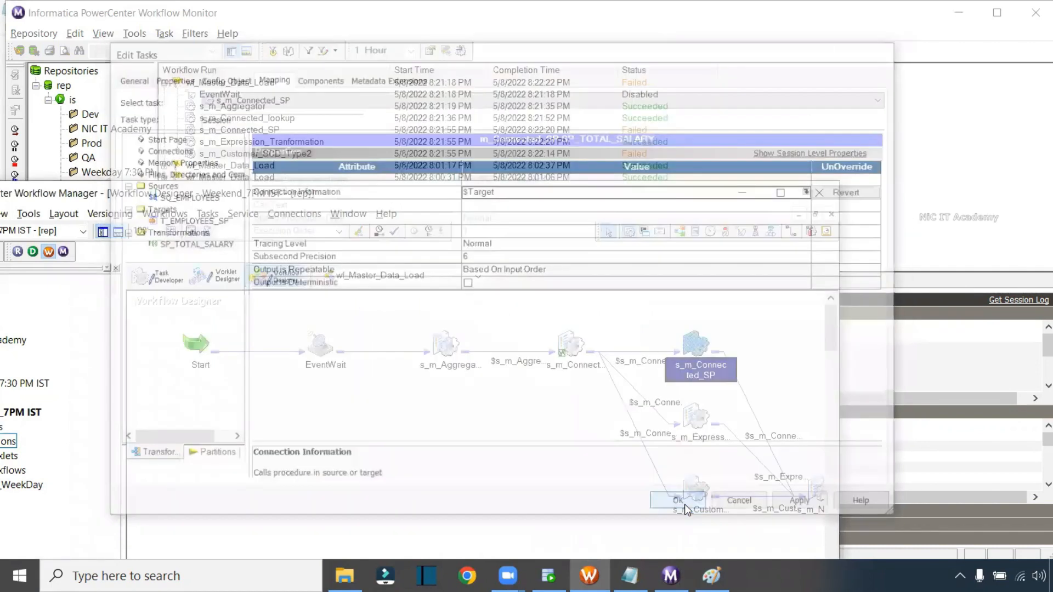
# - Make s_m_Customer_SCD_Type2 fail the parent and apply Oracle_Tgt to all its targets
pyautogui.doubleClick(701, 491)
pyautogui.click(202, 320)
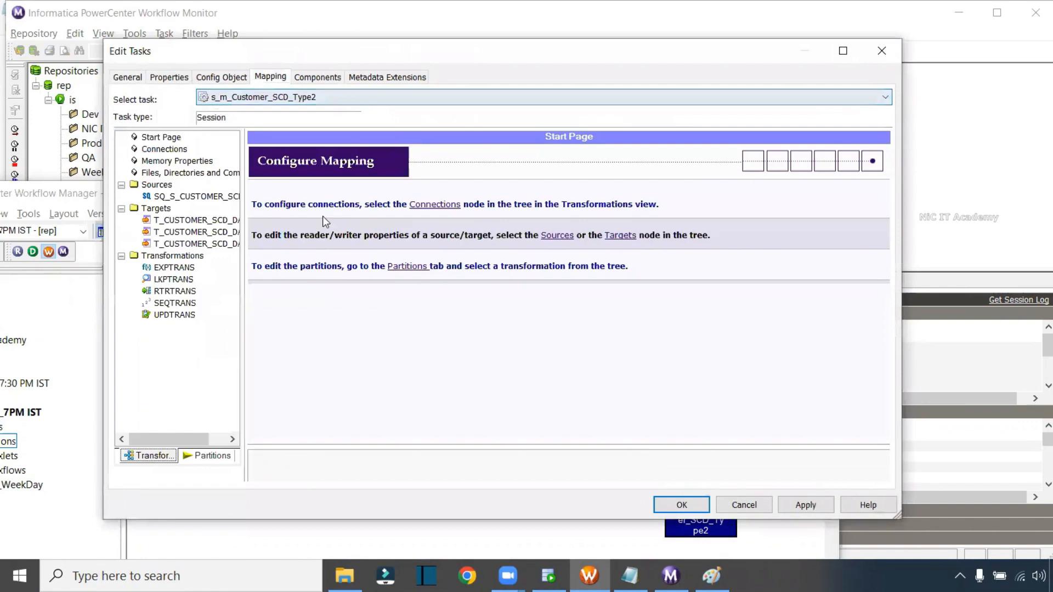
pyautogui.click(205, 220)
pyautogui.click(685, 284)
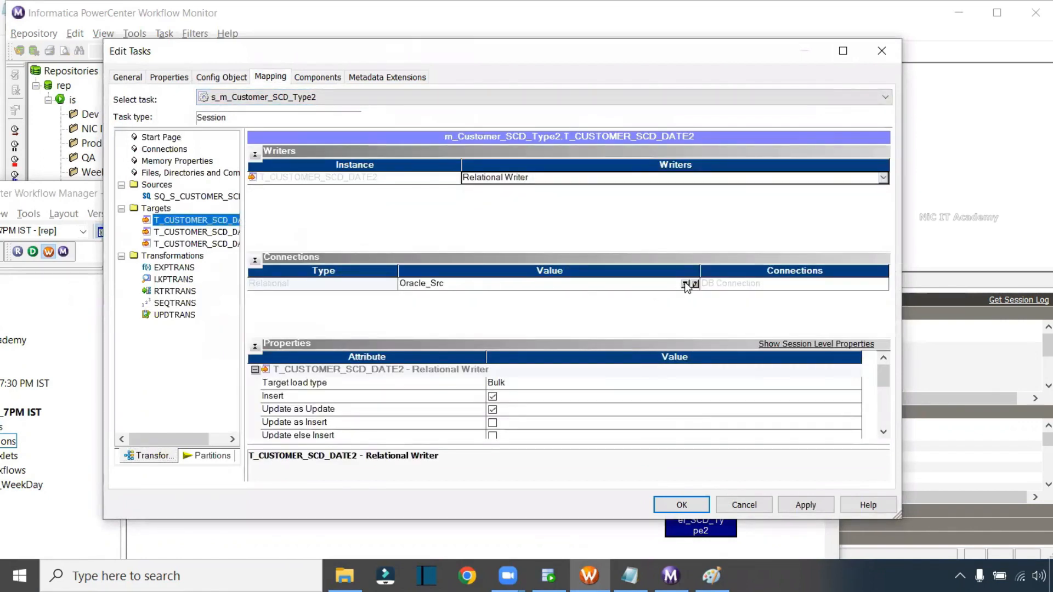
pyautogui.click(449, 295)
pyautogui.click(590, 197)
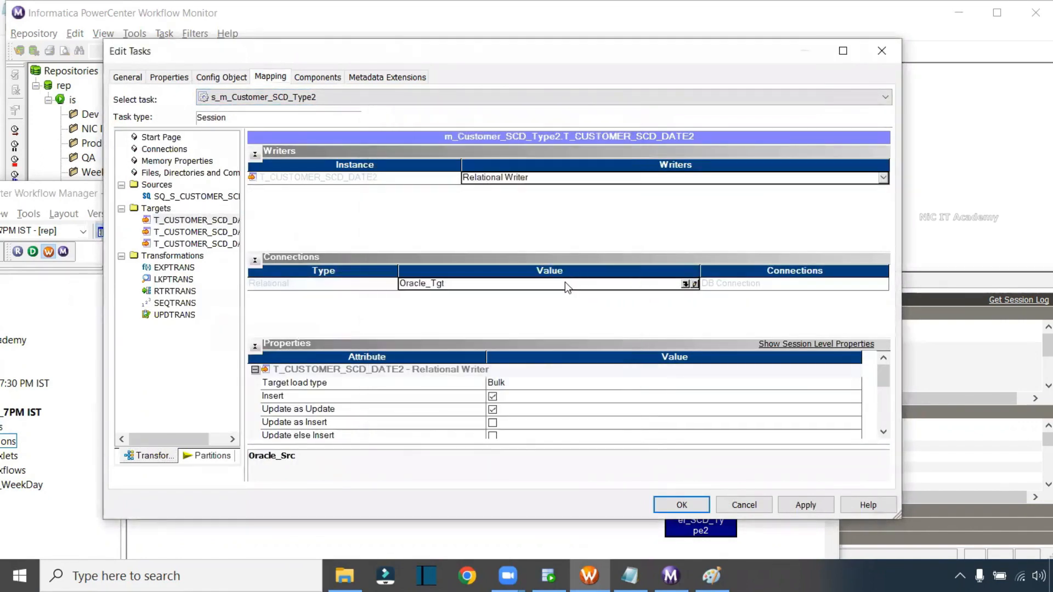
pyautogui.rightClick(565, 283)
pyautogui.moveTo(728, 312)
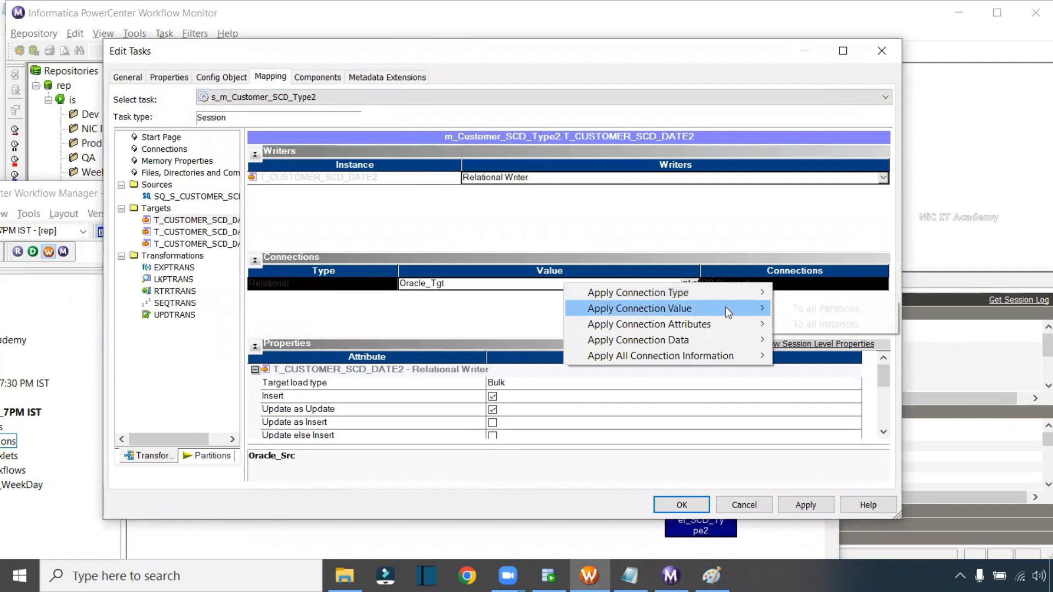
pyautogui.click(806, 324)
# - Set the LKPTRANS lookup connection to Oracle_Tgt and apply the session changes
pyautogui.click(221, 233)
pyautogui.click(220, 245)
pyautogui.click(173, 279)
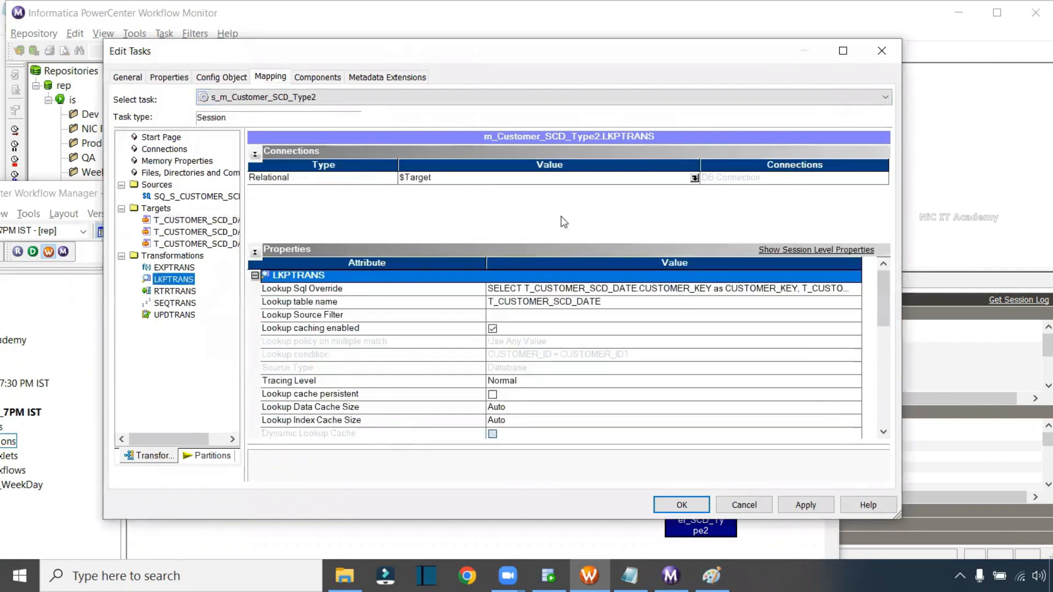
pyautogui.click(694, 177)
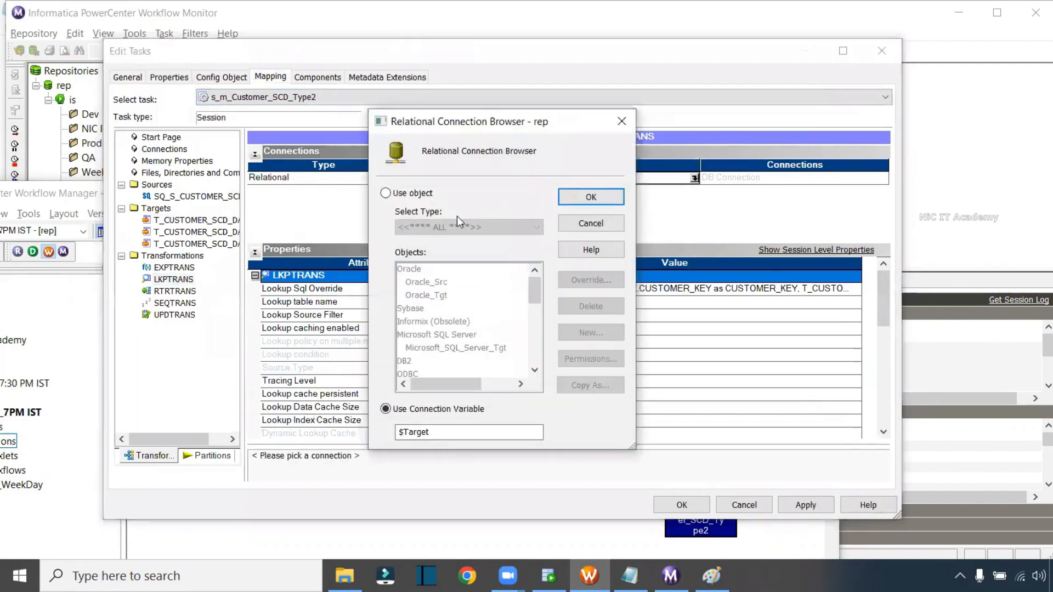
pyautogui.click(428, 197)
pyautogui.click(426, 295)
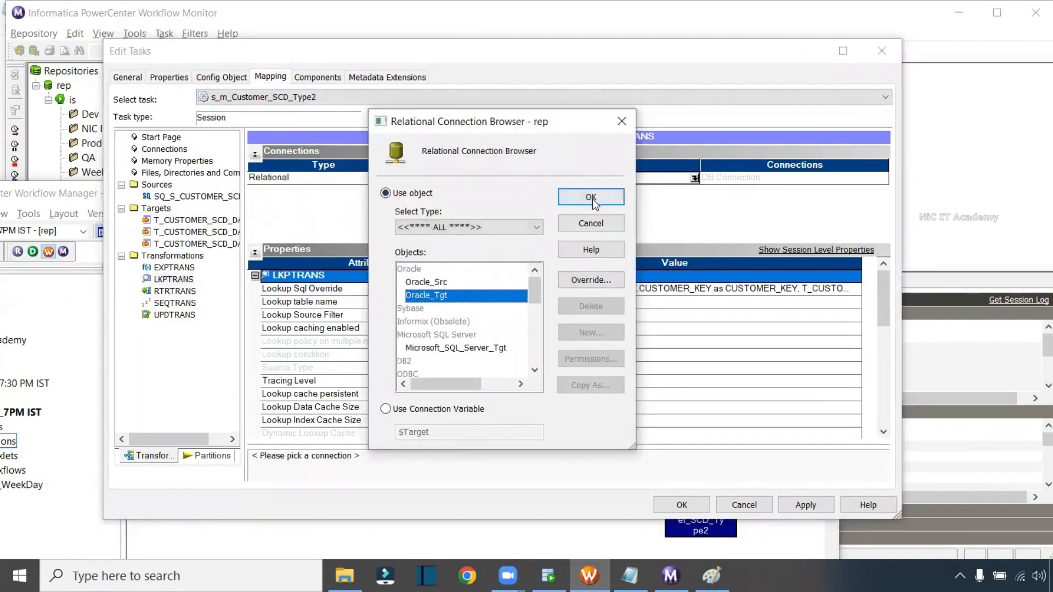
pyautogui.click(591, 197)
pyautogui.click(806, 504)
pyautogui.click(681, 504)
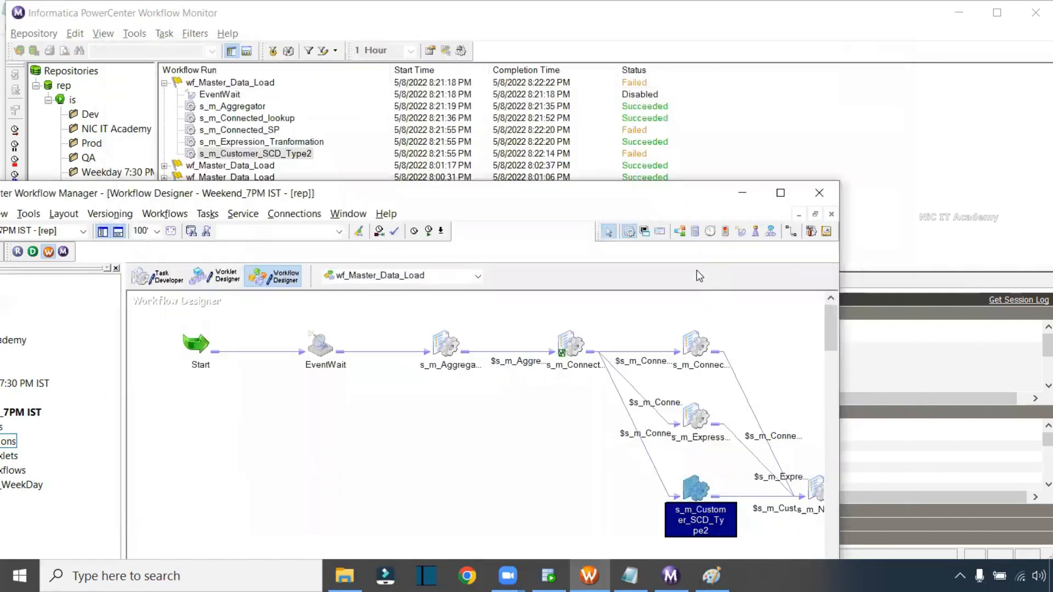
# - Select only s_m_Connected_SP and run it alone with Start Task
pyautogui.click(483, 433)
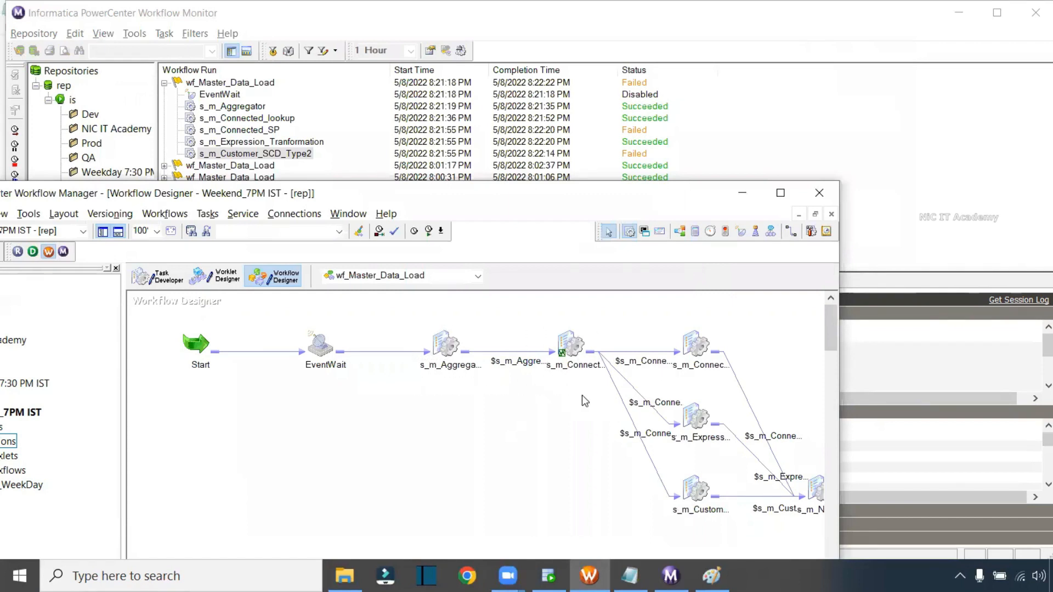
pyautogui.moveTo(598, 405); pyautogui.dragTo(598, 406)
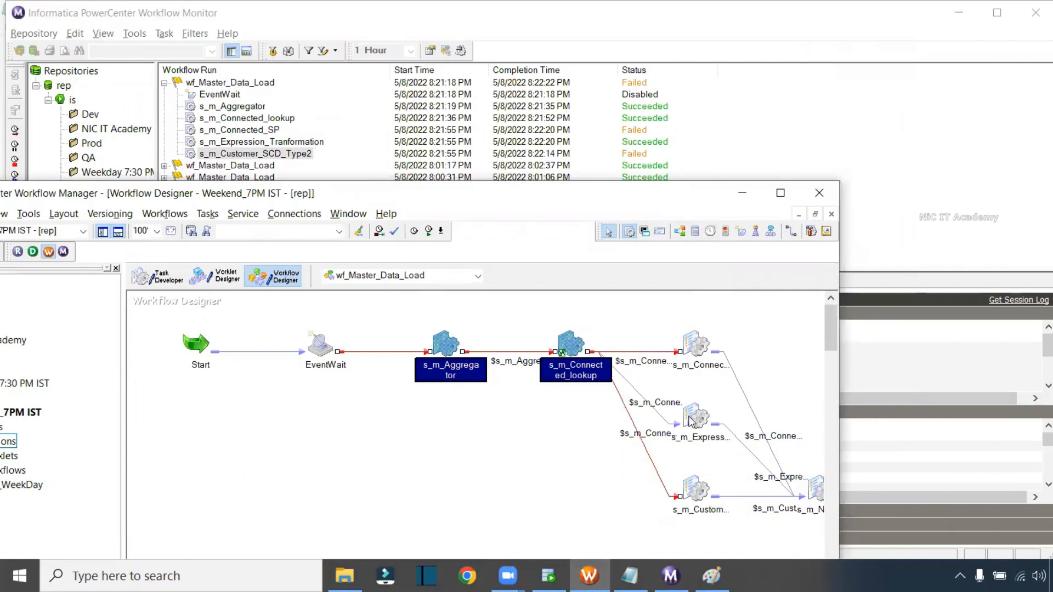
pyautogui.click(692, 350)
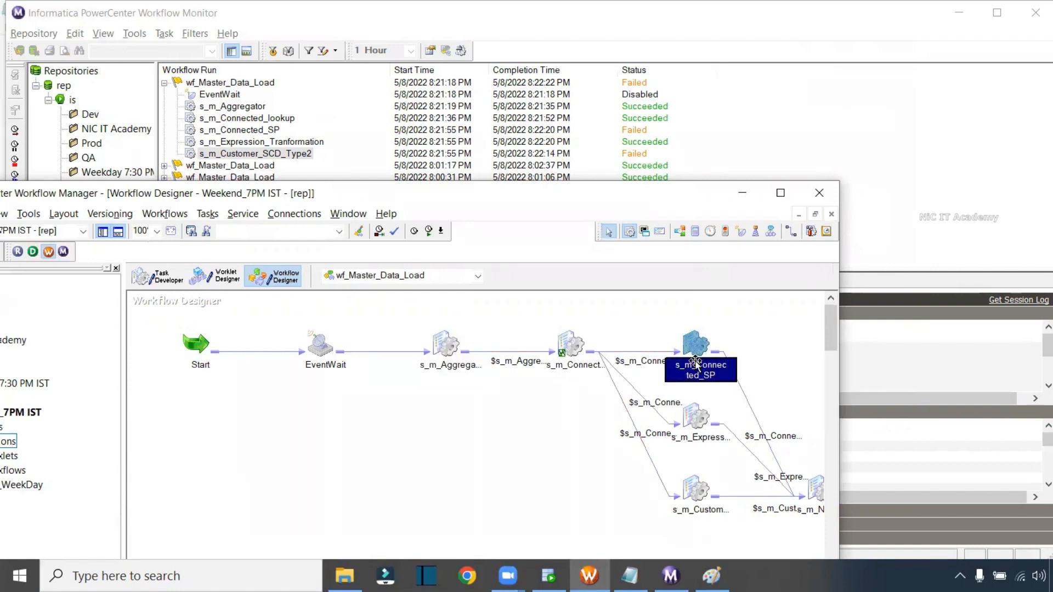
pyautogui.keyDown('ctrl'); pyautogui.click(694, 493); pyautogui.keyUp('ctrl')
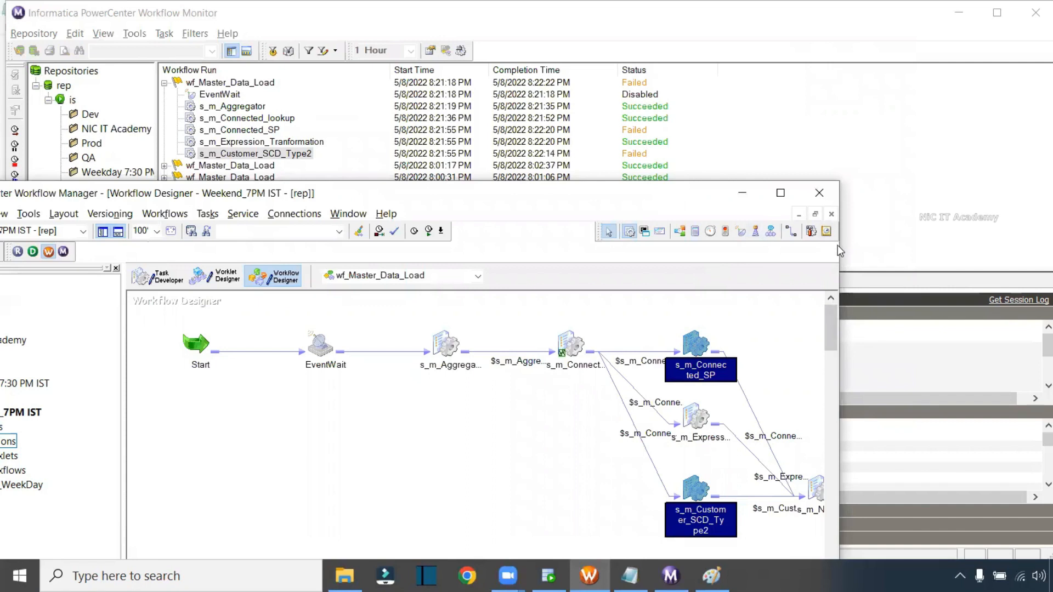
pyautogui.moveTo(840, 247); pyautogui.dragTo(937, 248)
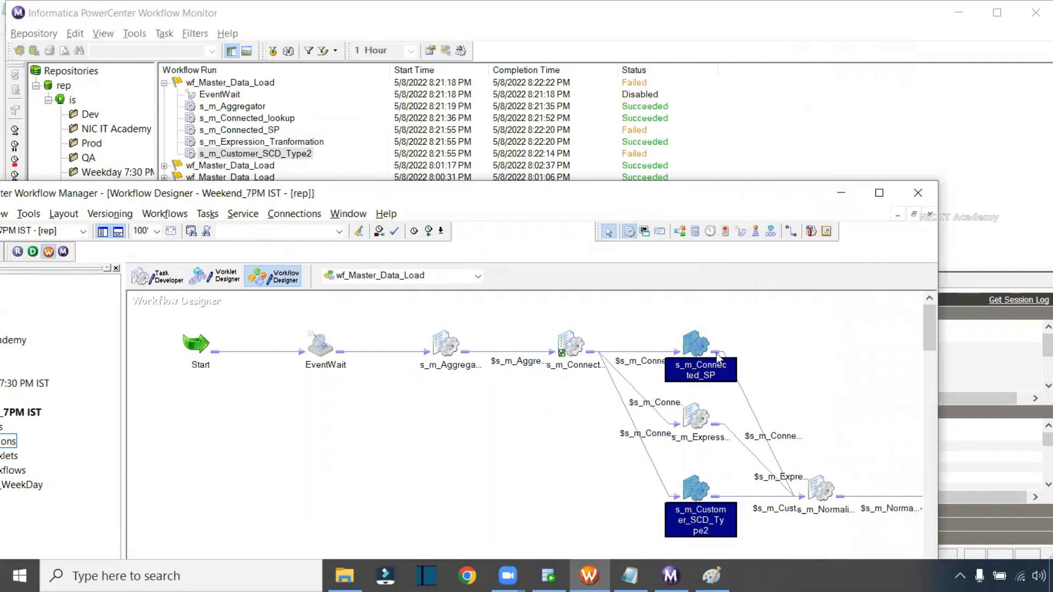
pyautogui.click(695, 348)
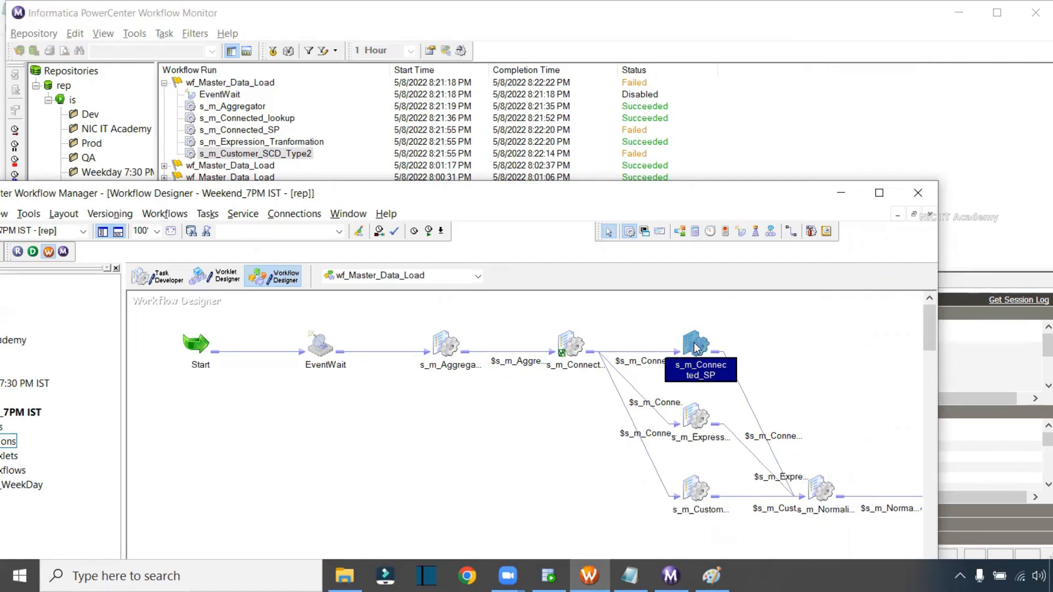
pyautogui.rightClick(696, 348)
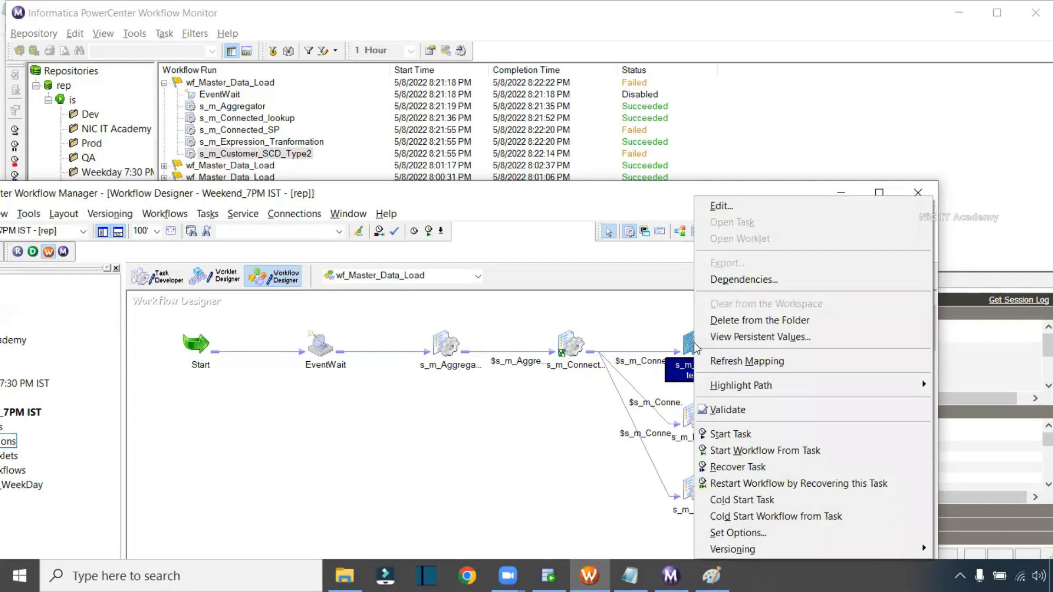
pyautogui.click(740, 434)
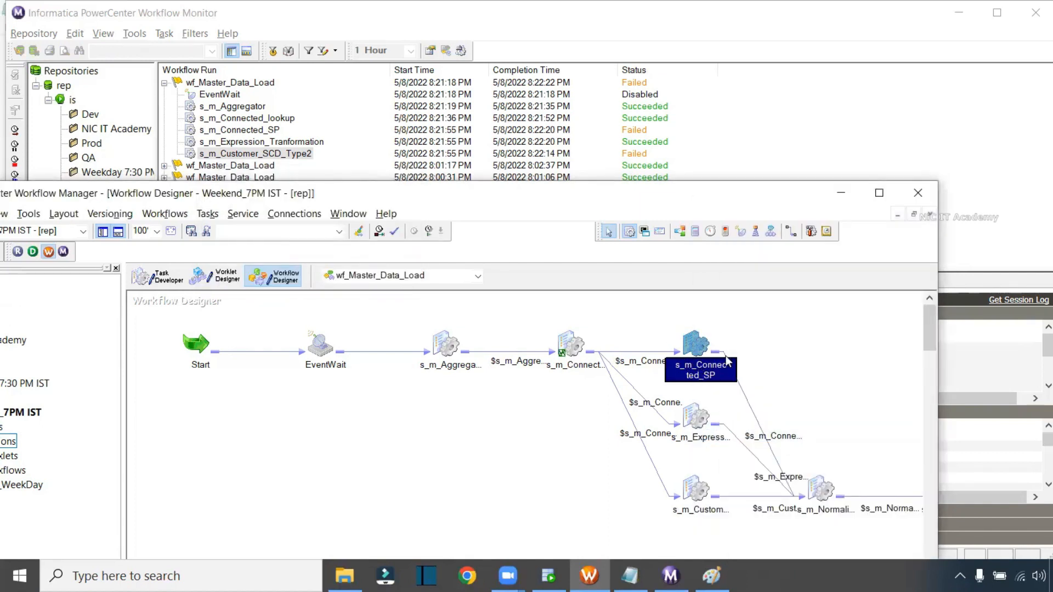
pyautogui.moveTo(687, 346)
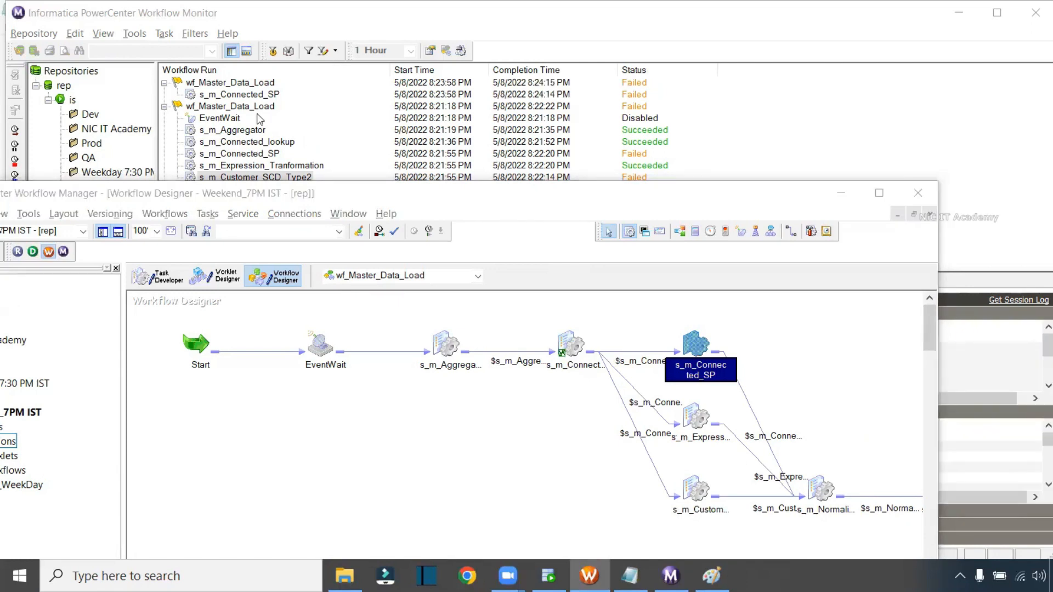
pyautogui.click(241, 94)
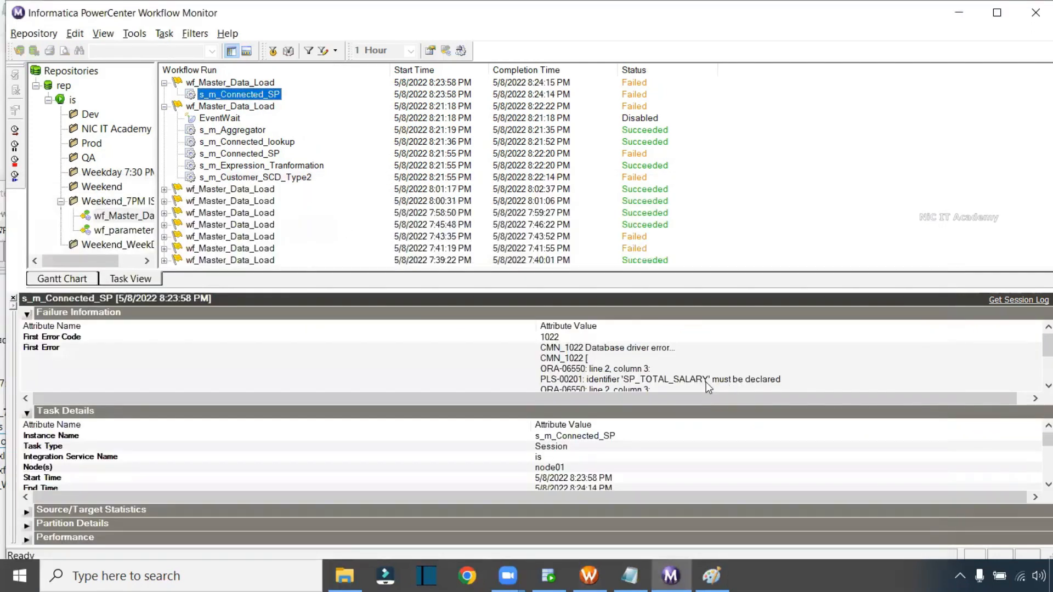
pyautogui.moveTo(1046, 341); pyautogui.dragTo(1046, 362)
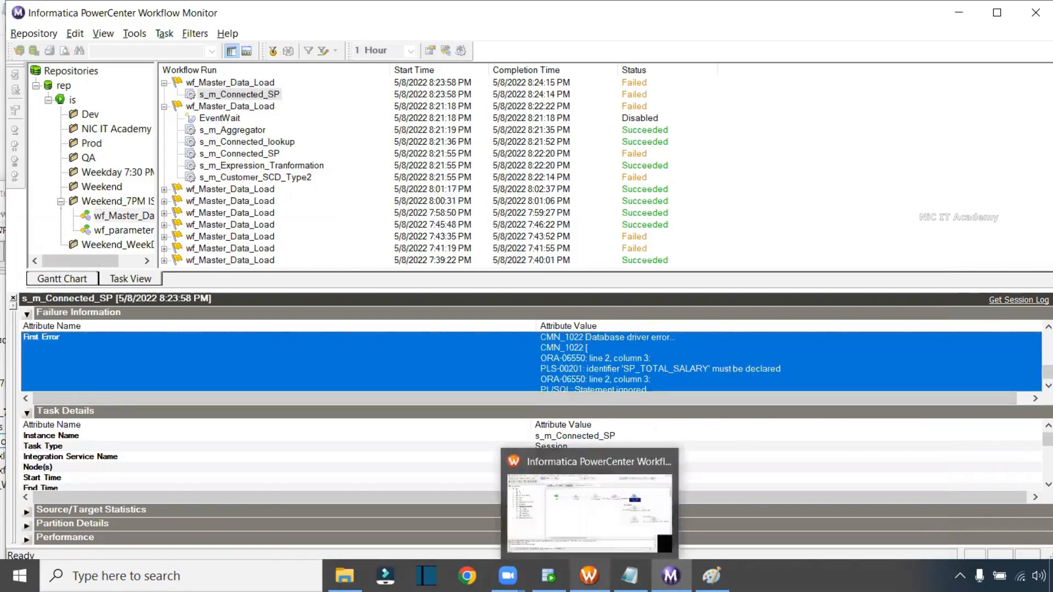
pyautogui.click(589, 576)
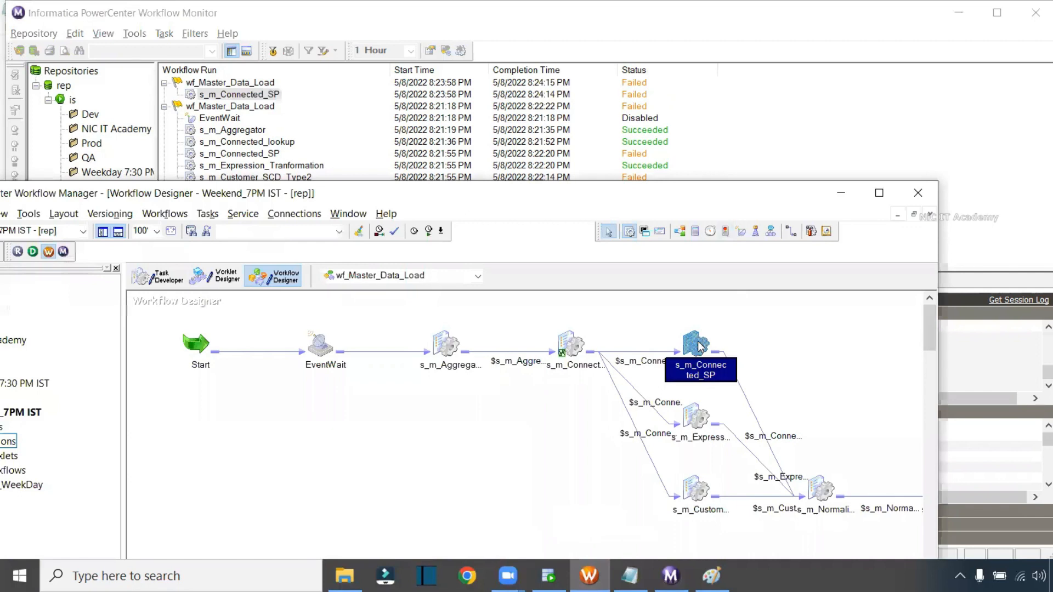
pyautogui.doubleClick(699, 344)
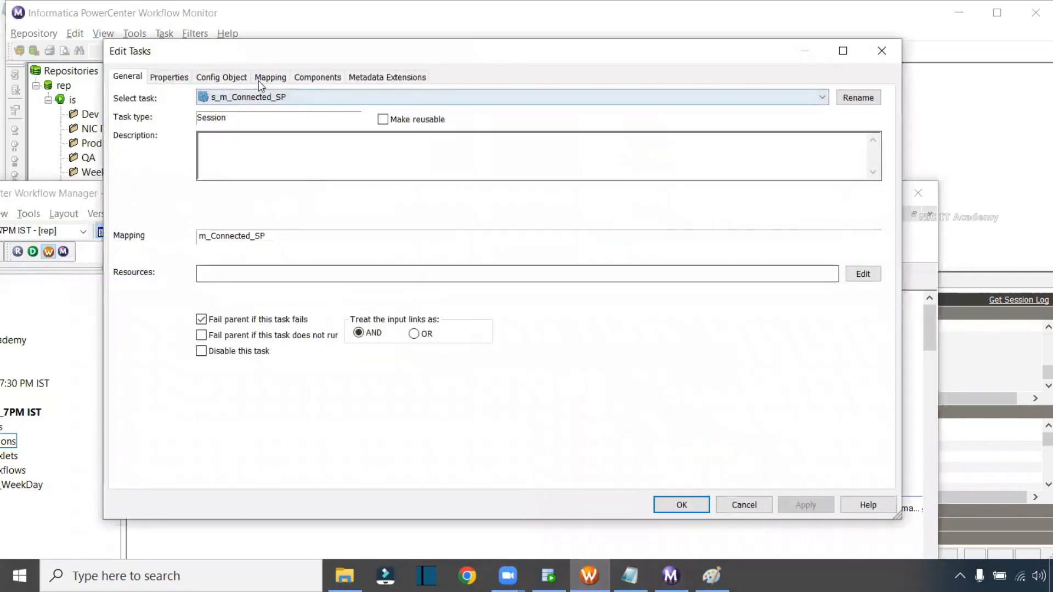
pyautogui.click(258, 82)
pyautogui.click(201, 221)
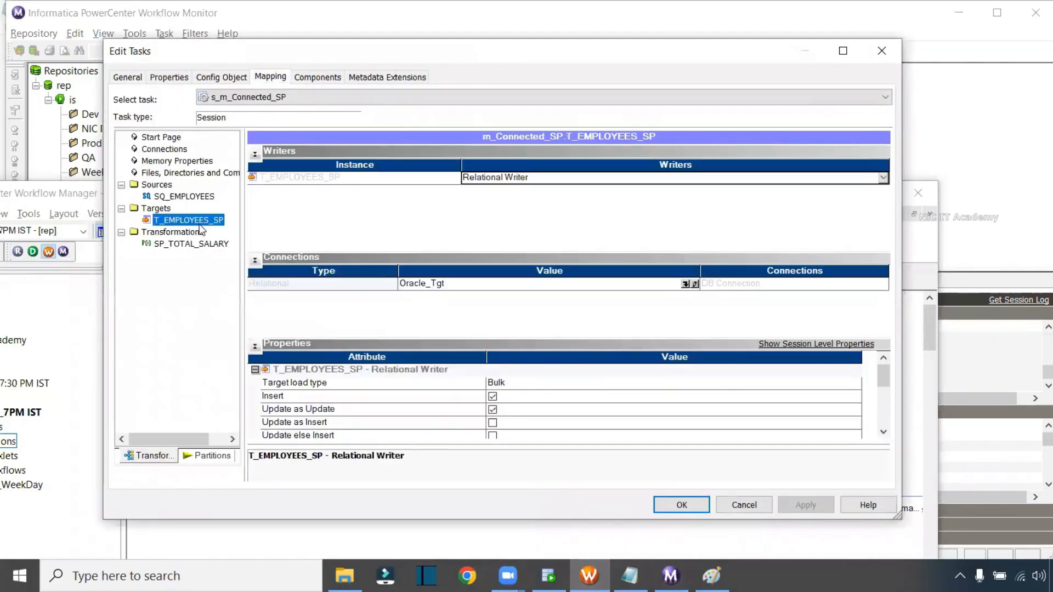
pyautogui.click(192, 246)
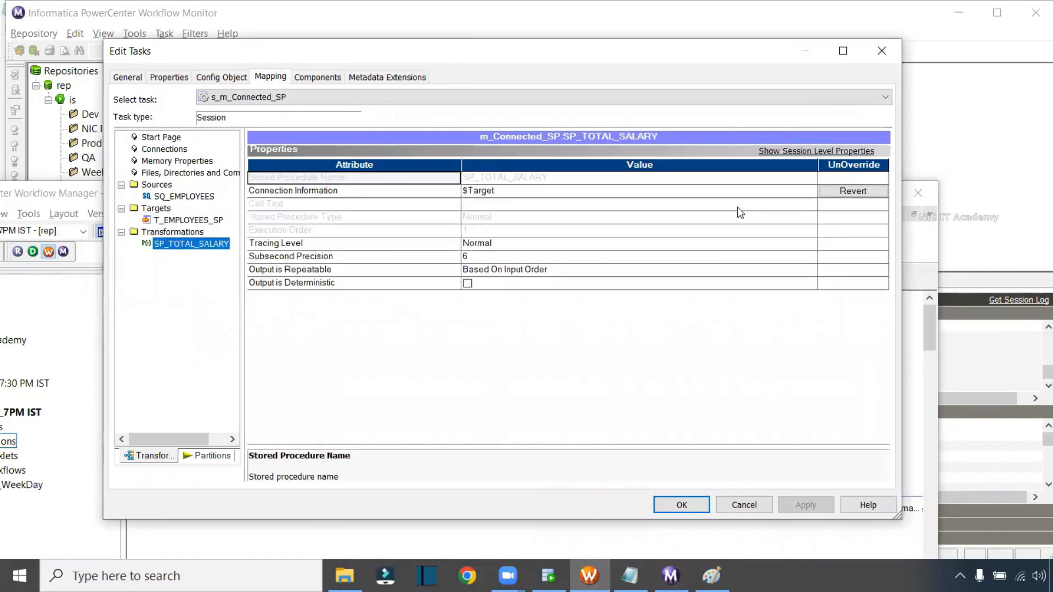
pyautogui.click(811, 191)
pyautogui.click(811, 190)
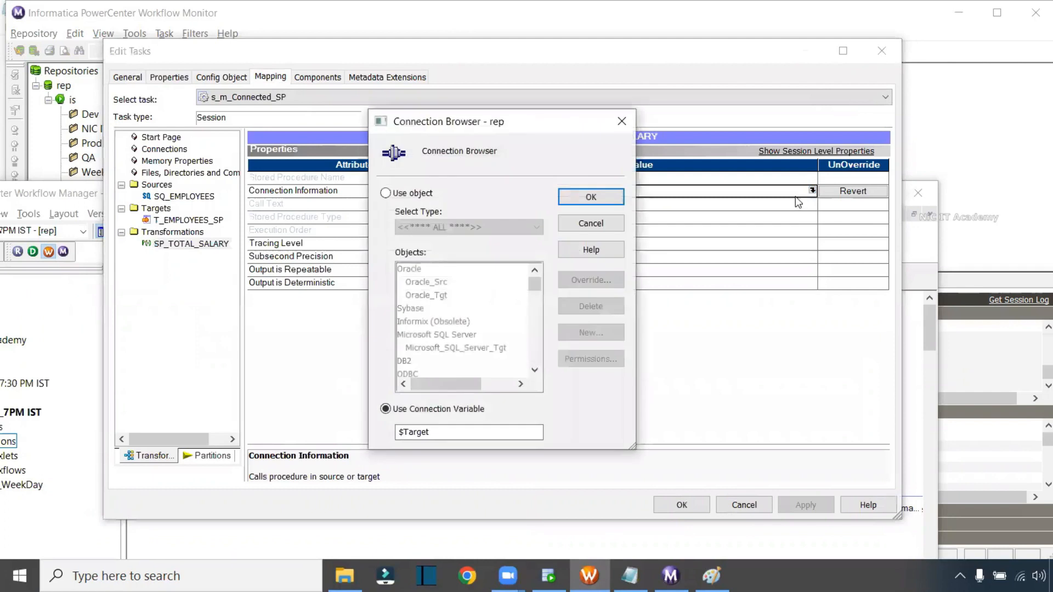
pyautogui.click(386, 193)
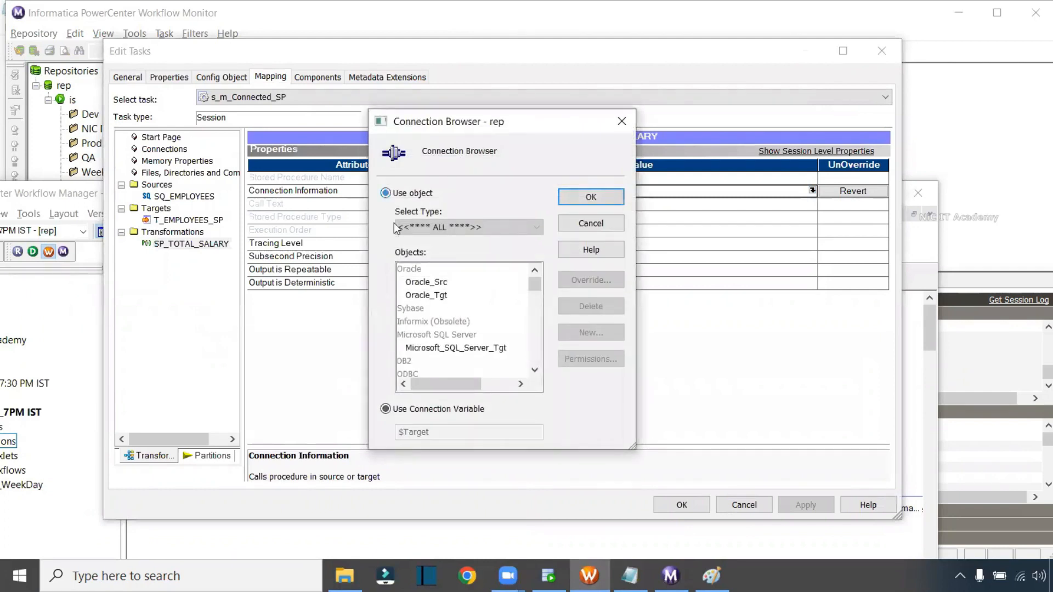
pyautogui.click(427, 282)
pyautogui.click(586, 202)
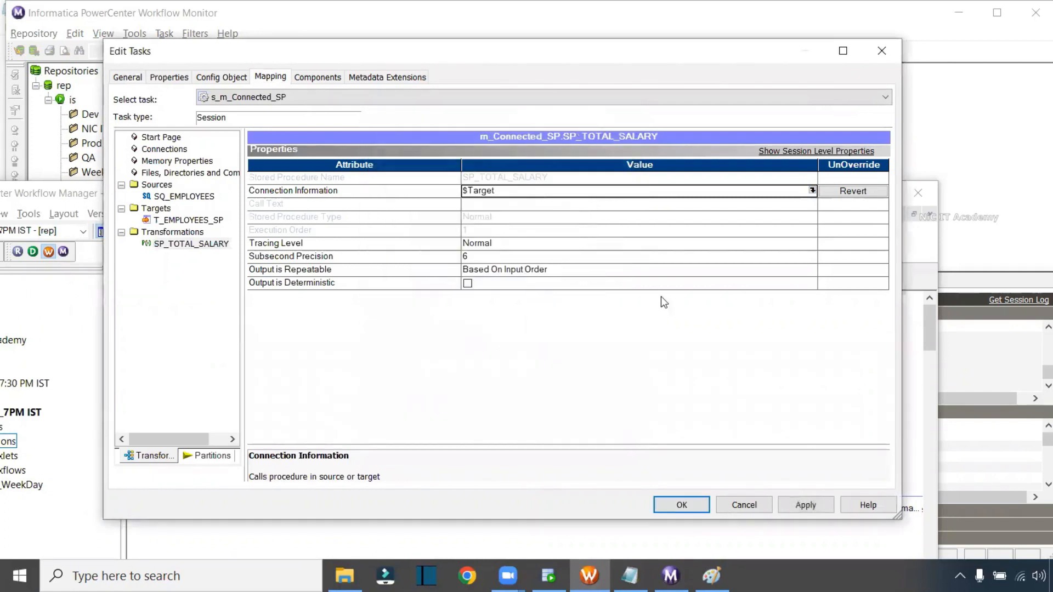
pyautogui.click(803, 501)
pyautogui.click(682, 502)
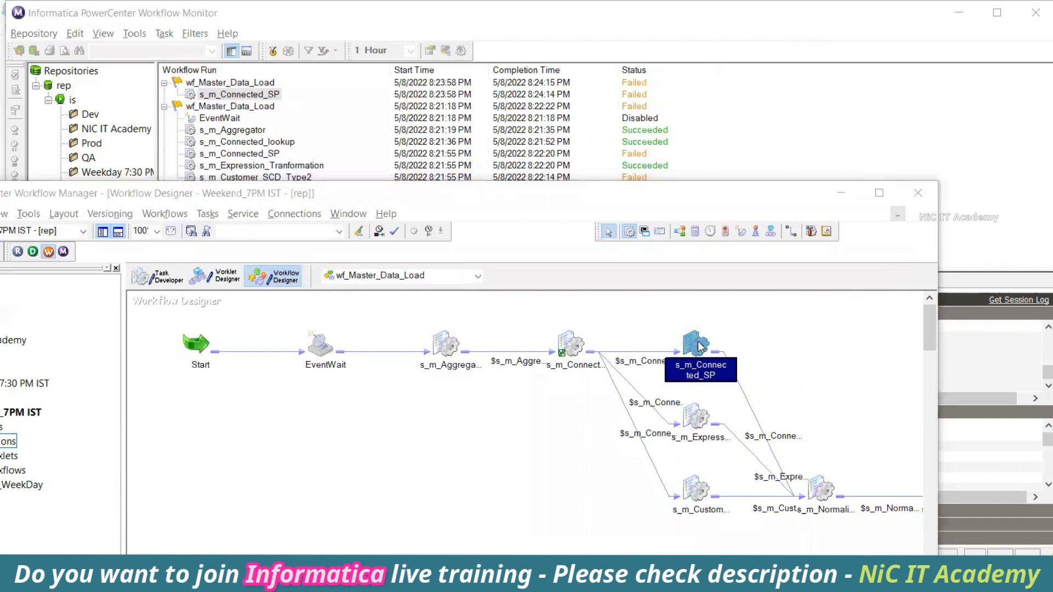
# - Save the workflow and start the s_m_Connected_SP task again
pyautogui.hotkey('ctrl', 's')
pyautogui.click(559, 506)
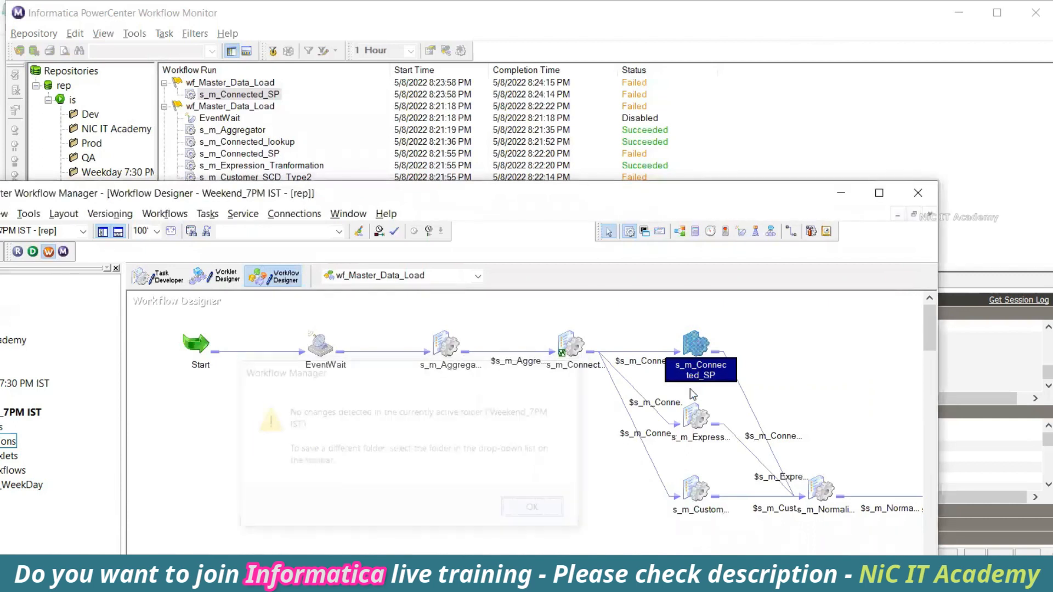
pyautogui.rightClick(699, 347)
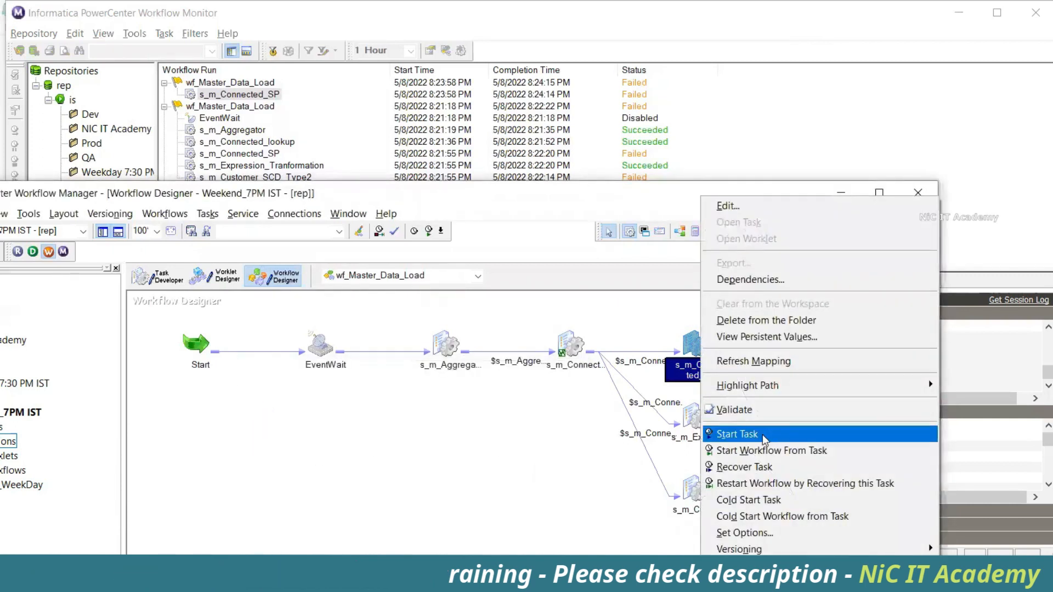
pyautogui.click(738, 434)
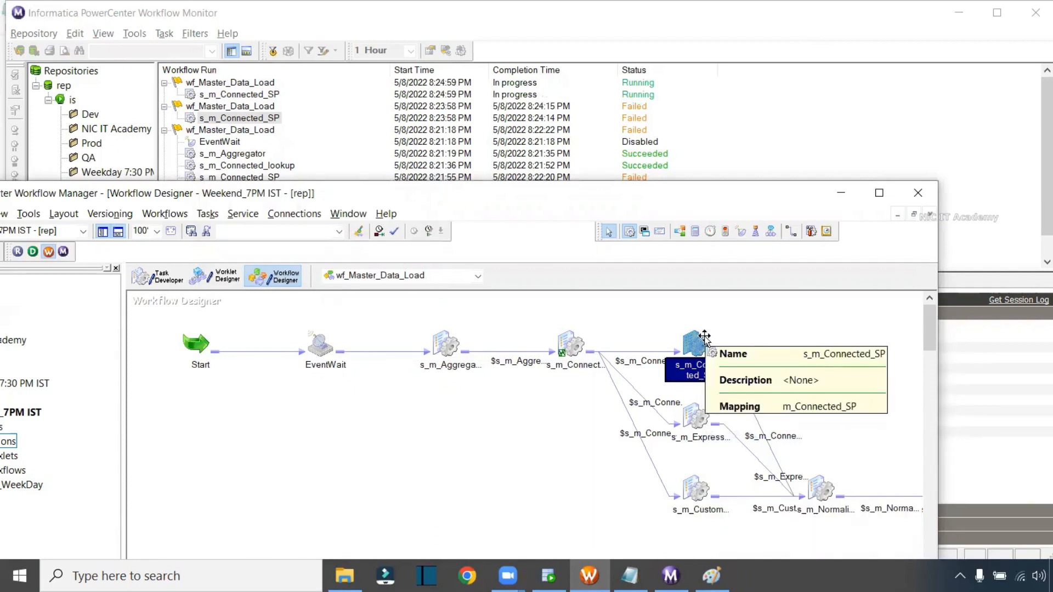
# - Review the latest s_m_Connected_SP run details in Workflow Monitor
pyautogui.click(536, 89)
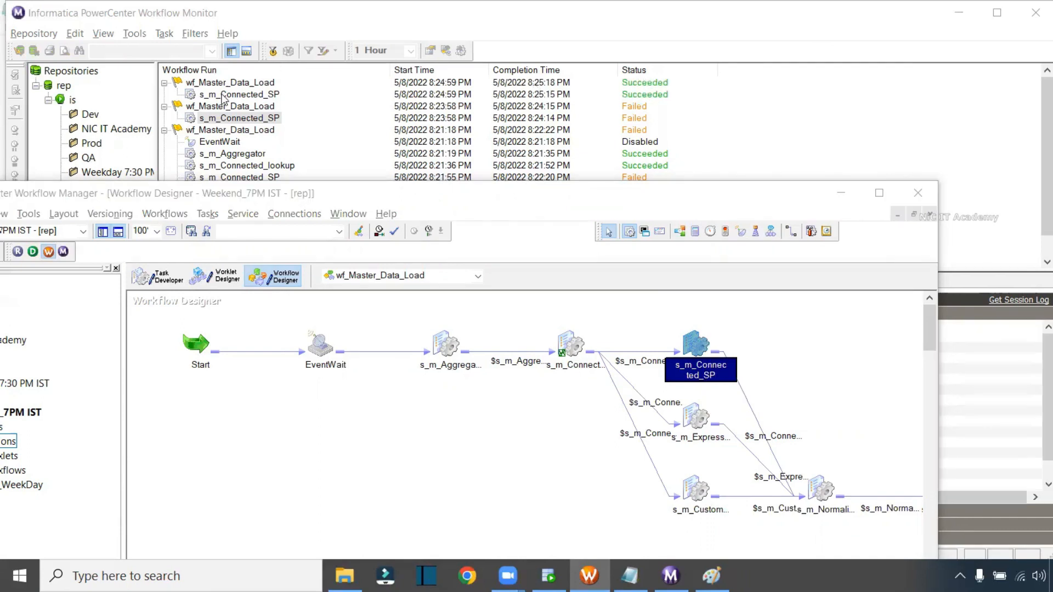
pyautogui.click(253, 96)
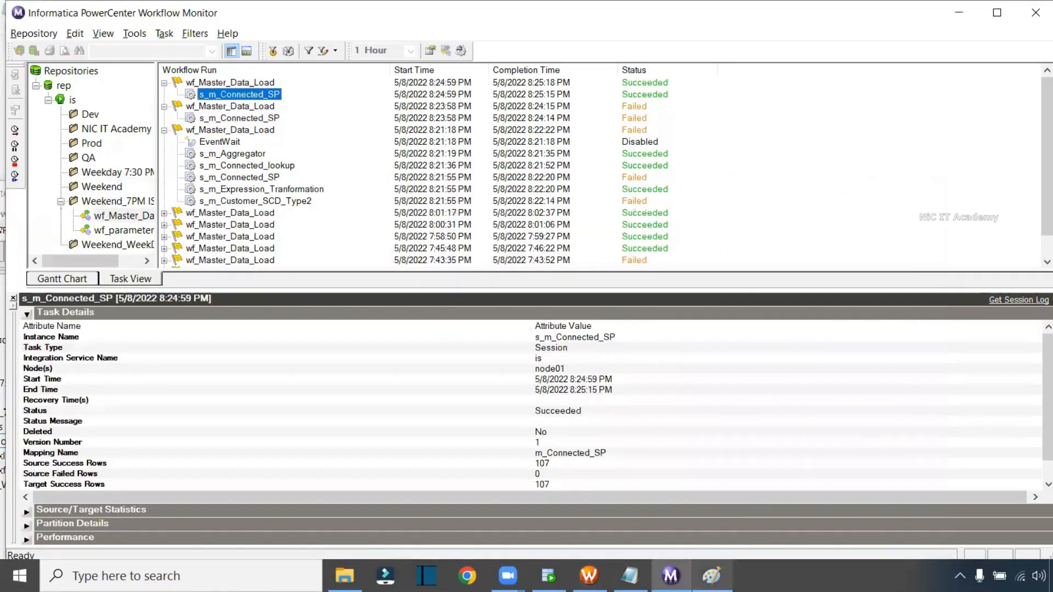
pyautogui.hotkey('alt', 'Tab')
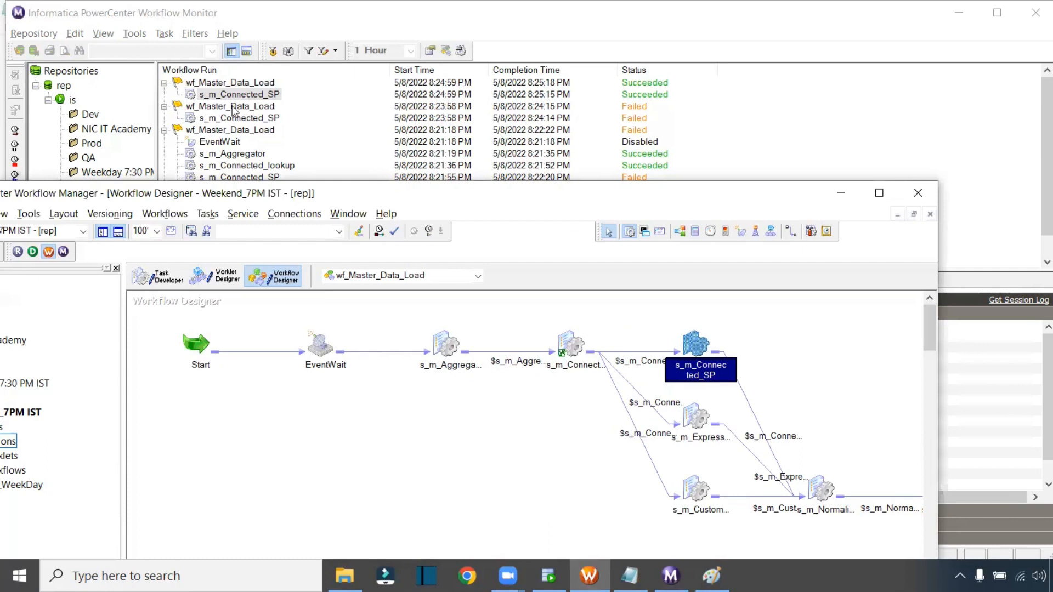
pyautogui.click(697, 496)
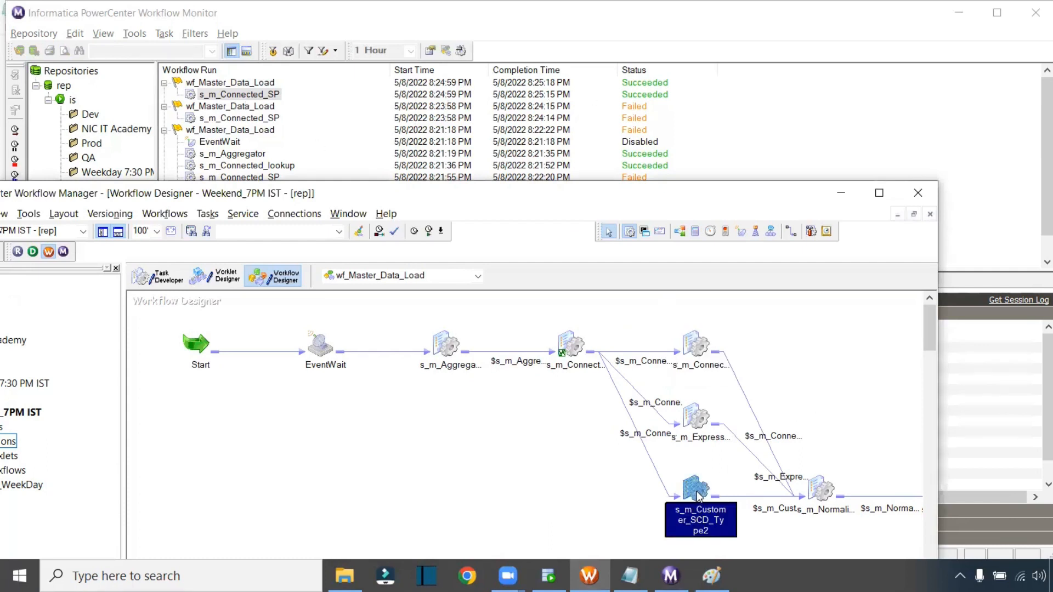
# - Start s_m_Customer_SCD_Type2 alone, then move and maximize the Workflow Manager window
pyautogui.rightClick(700, 491)
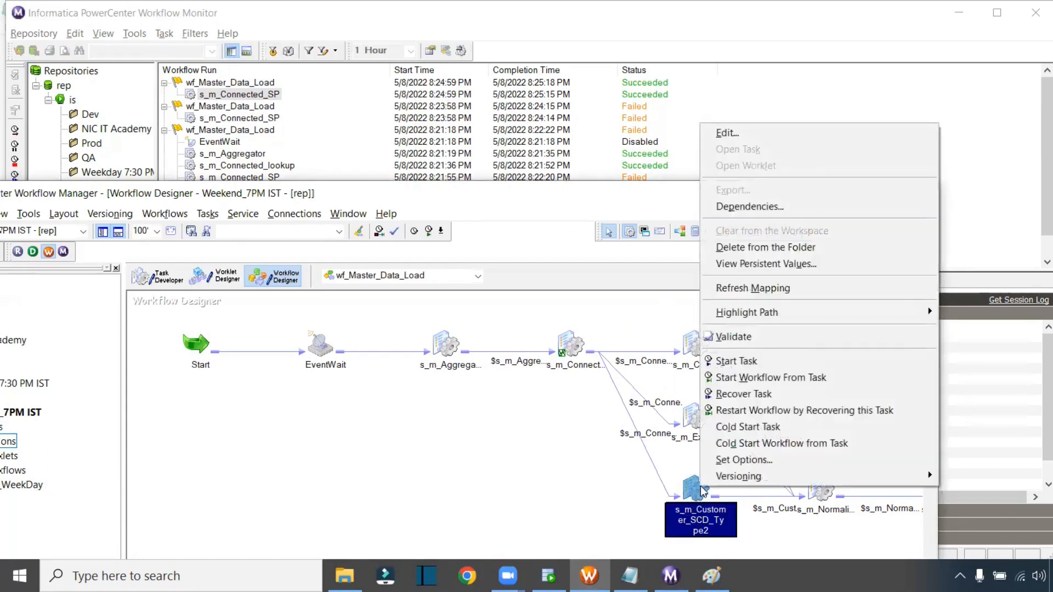
pyautogui.click(765, 360)
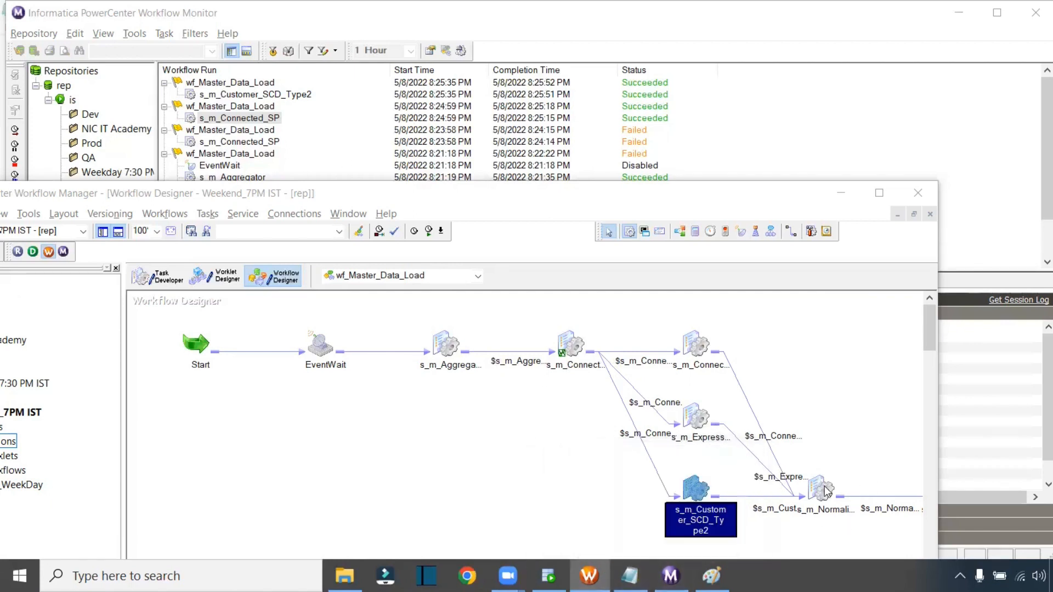
pyautogui.moveTo(308, 189); pyautogui.dragTo(254, 183)
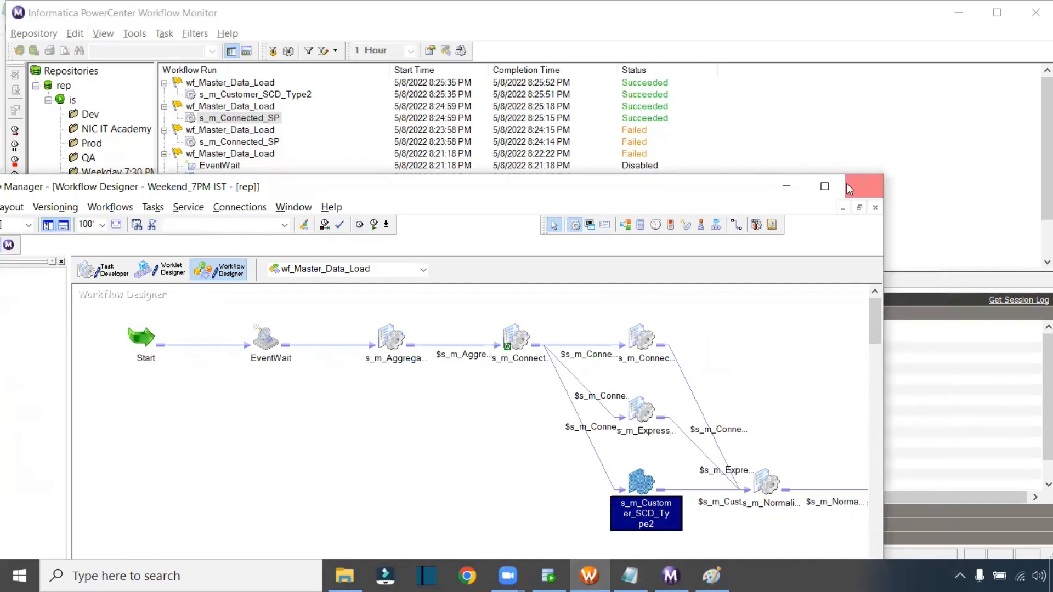
pyautogui.click(825, 186)
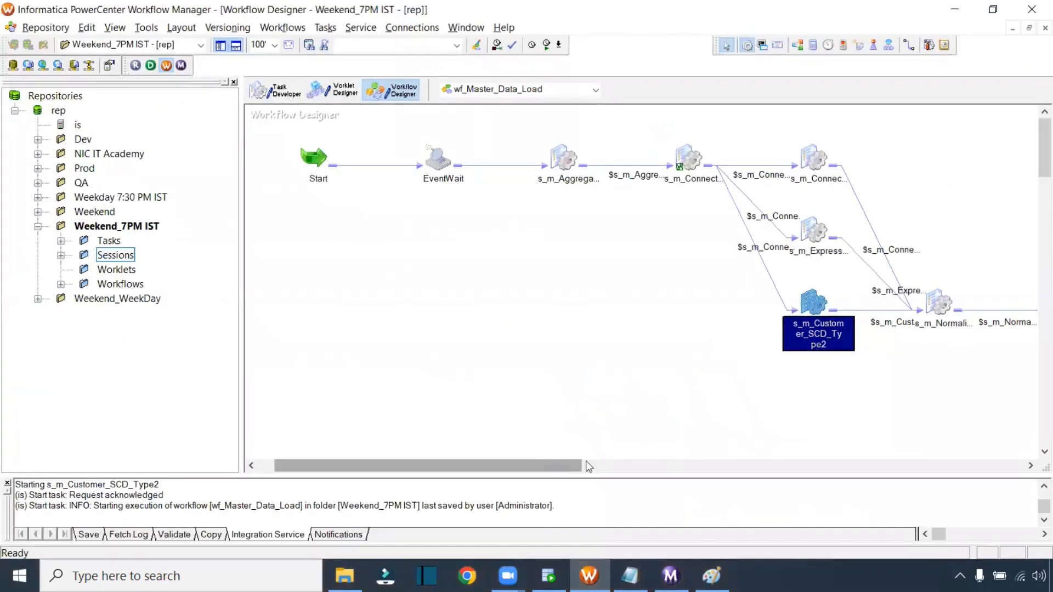
# - Select a group of sessions and view s_m_Customer's actions without choosing one
pyautogui.moveTo(586, 462); pyautogui.dragTo(713, 462)
pyautogui.moveTo(510, 270); pyautogui.dragTo(835, 382)
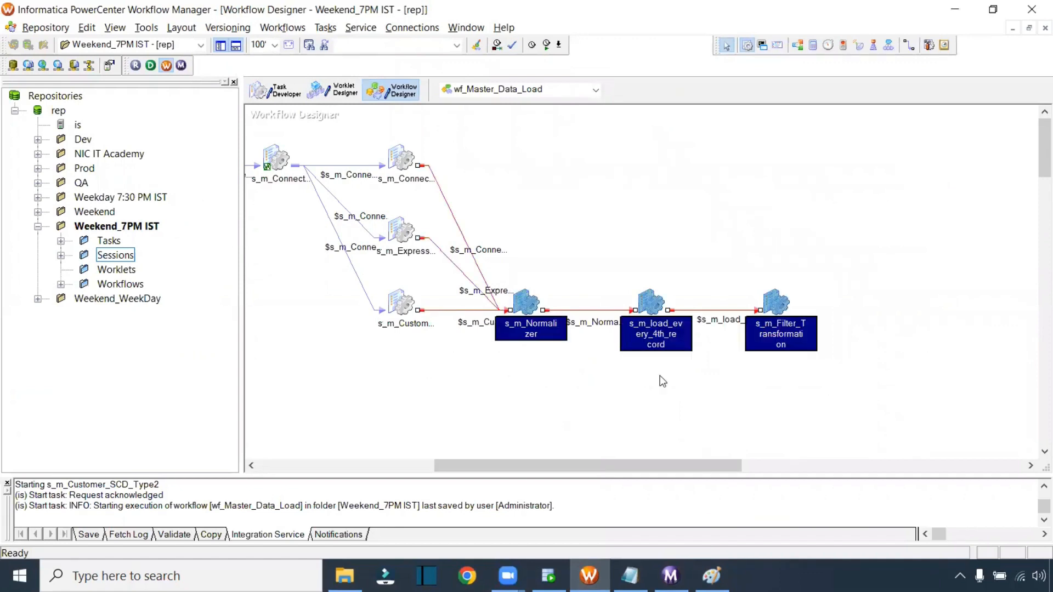
pyautogui.moveTo(482, 215); pyautogui.dragTo(469, 344)
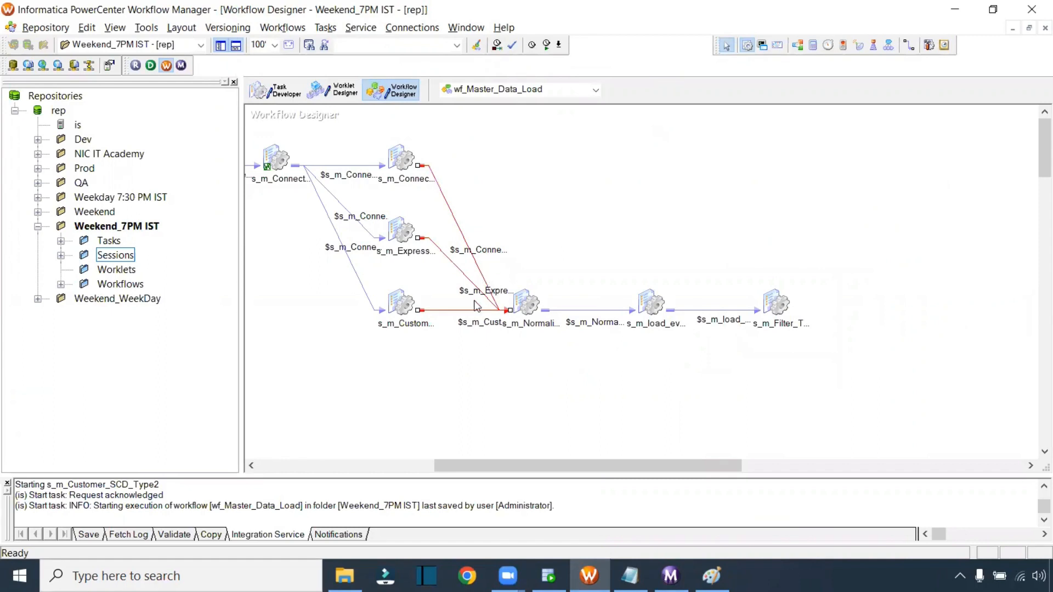
pyautogui.rightClick(397, 306)
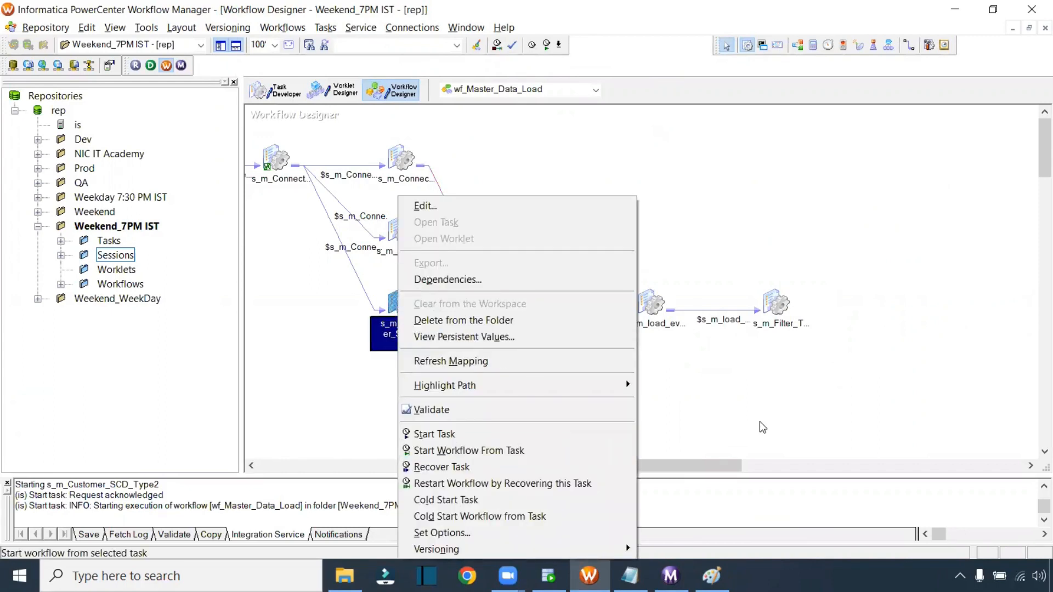
pyautogui.click(813, 384)
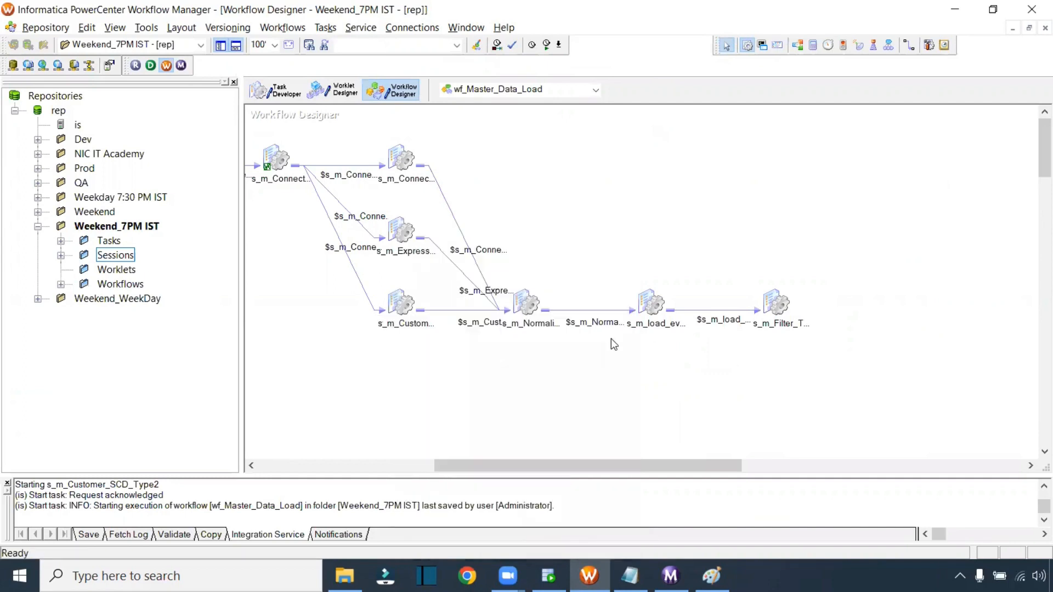
# - Start wf_Master_Data_Load from the s_m_Normalizer session with Start Workflow From Task
pyautogui.click(528, 301)
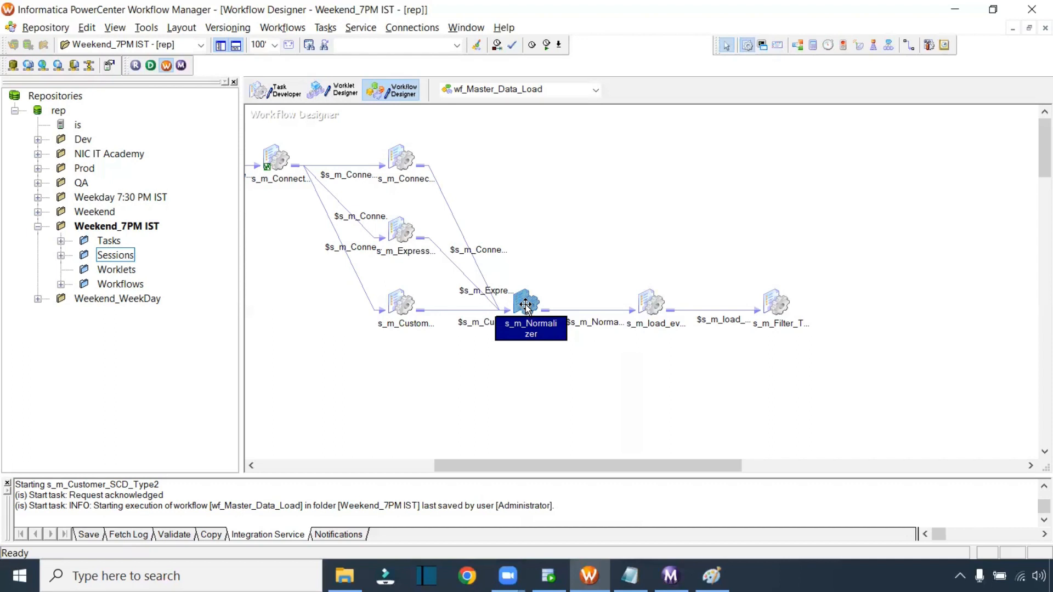
pyautogui.moveTo(525, 306)
pyautogui.rightClick(525, 305)
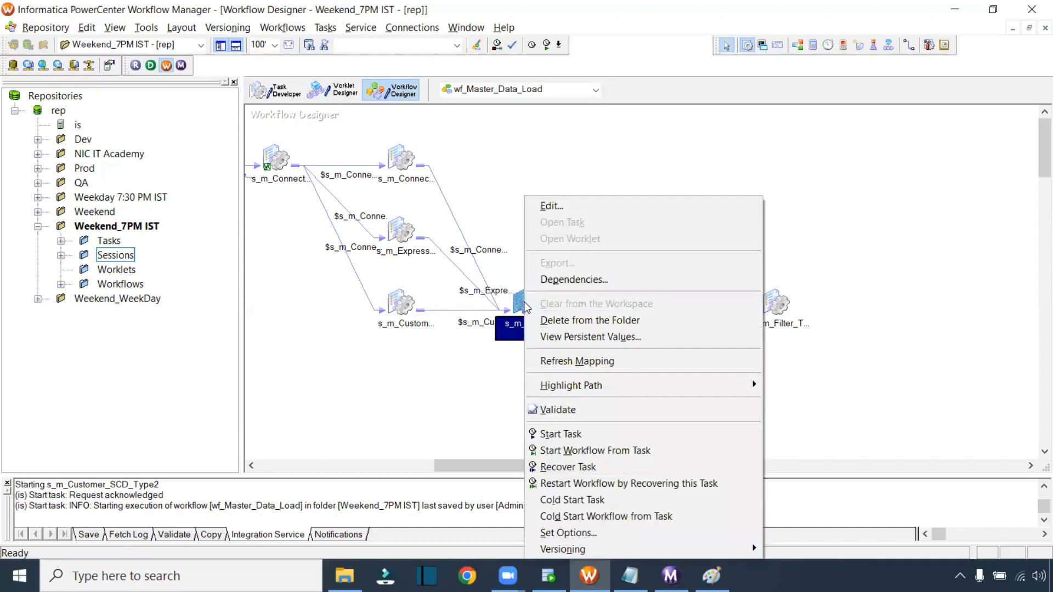
pyautogui.click(627, 448)
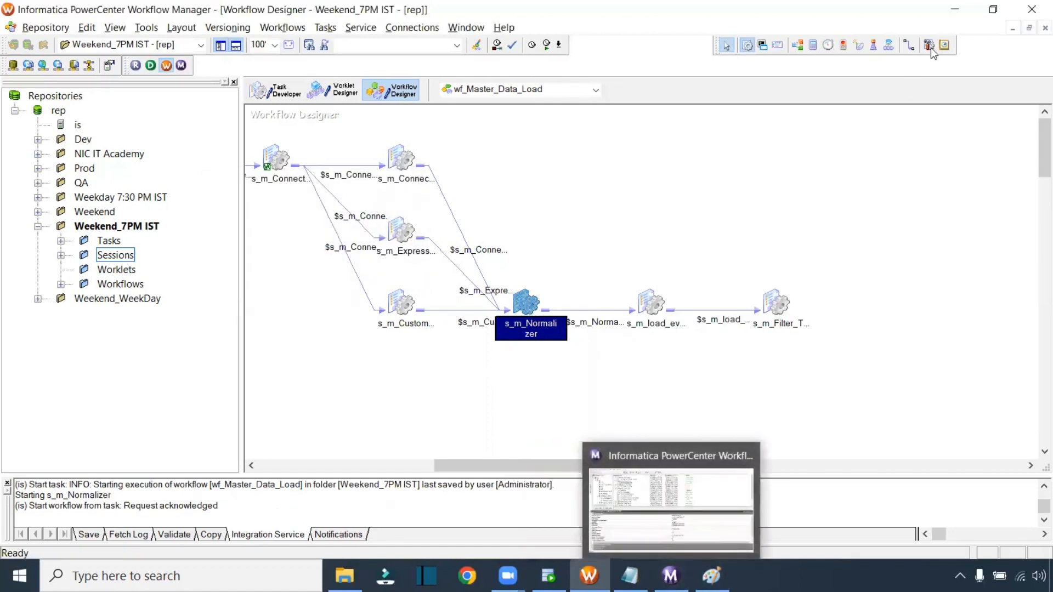
# - Restore down Workflow Manager to reveal Workflow Monitor and bring Notepad forward
pyautogui.click(992, 9)
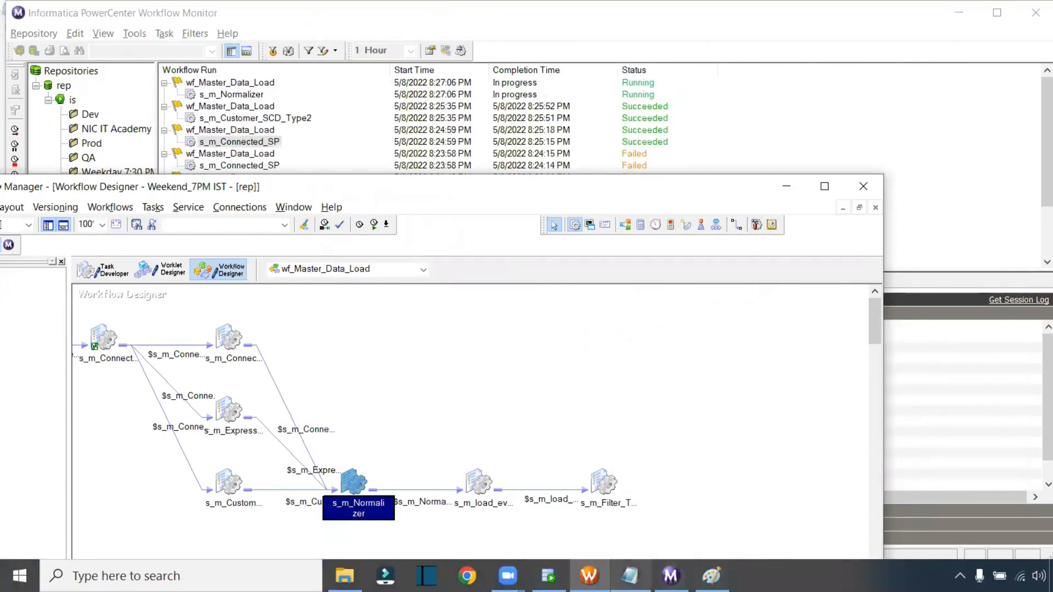
pyautogui.moveTo(630, 576)
pyautogui.click(629, 576)
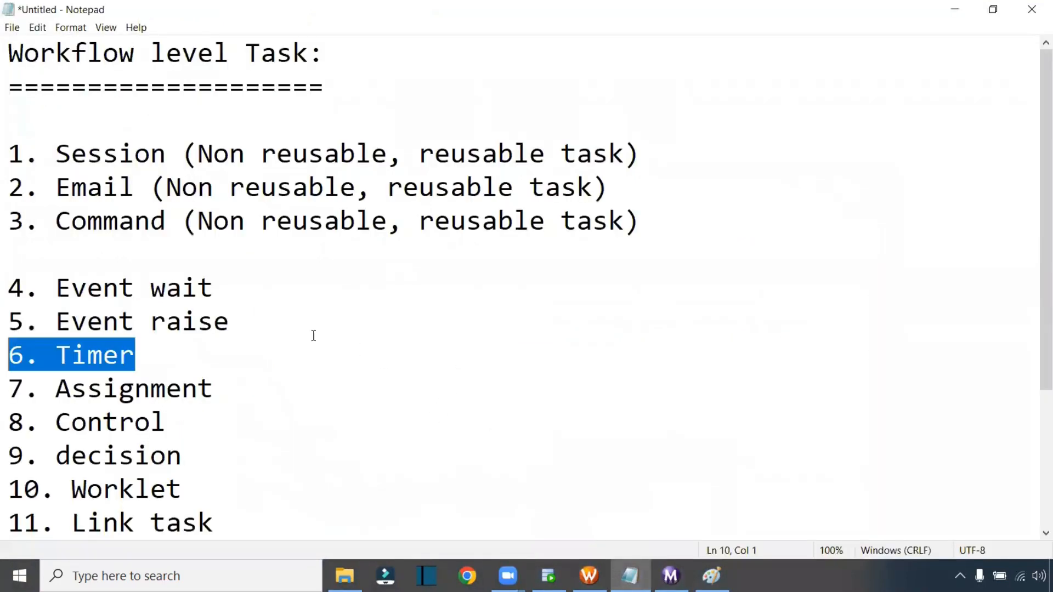
# - Append 'start workflow', 'start task', 'start workflow from task' and a row of equals signs to the notes
pyautogui.hotkey('ctrl', 'End')
pyautogui.write('start workf')
pyautogui.press('BackSpace')
pyautogui.write('kflwo')
pyautogui.press('Return')
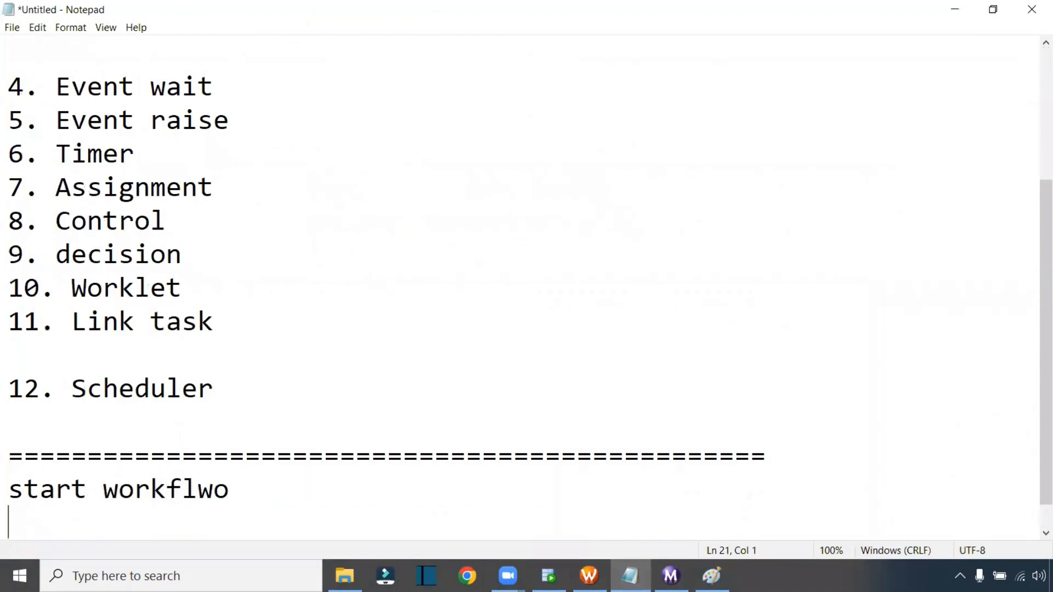
pyautogui.write('start task')
pyautogui.press('Return')
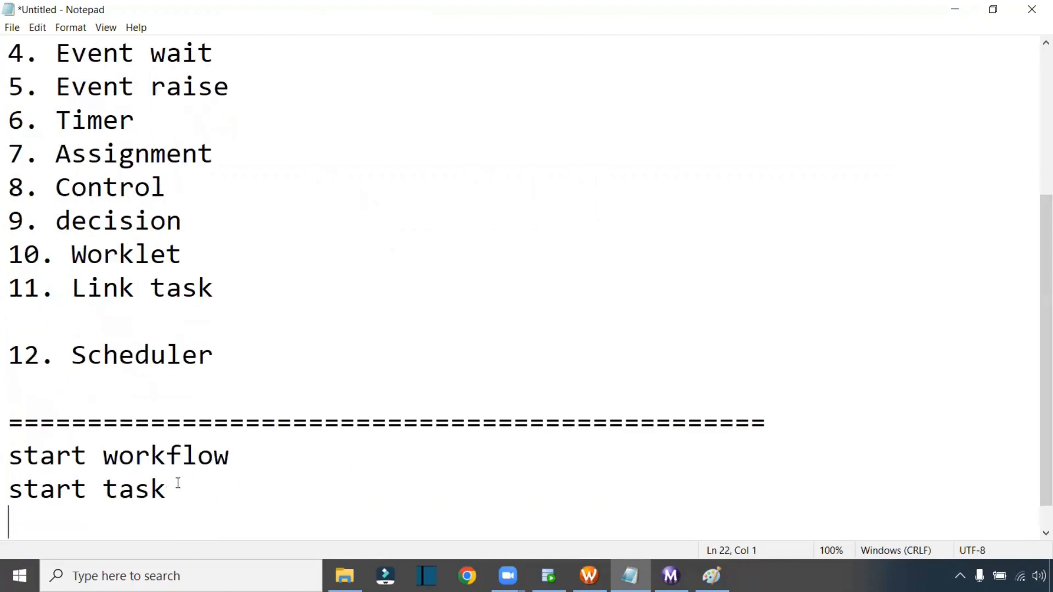
pyautogui.write('start w')
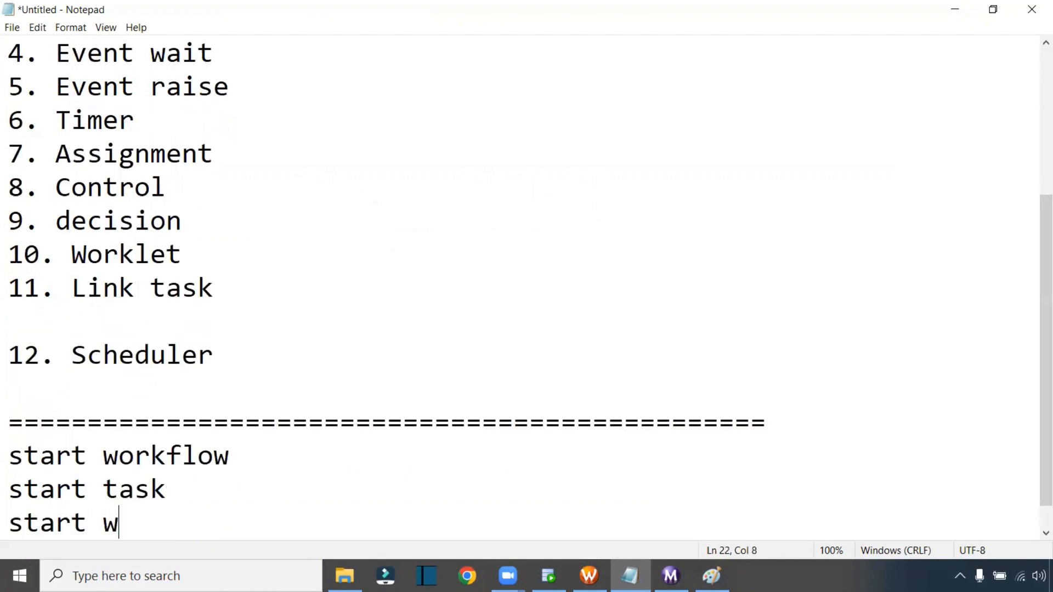
pyautogui.write('orkflo')
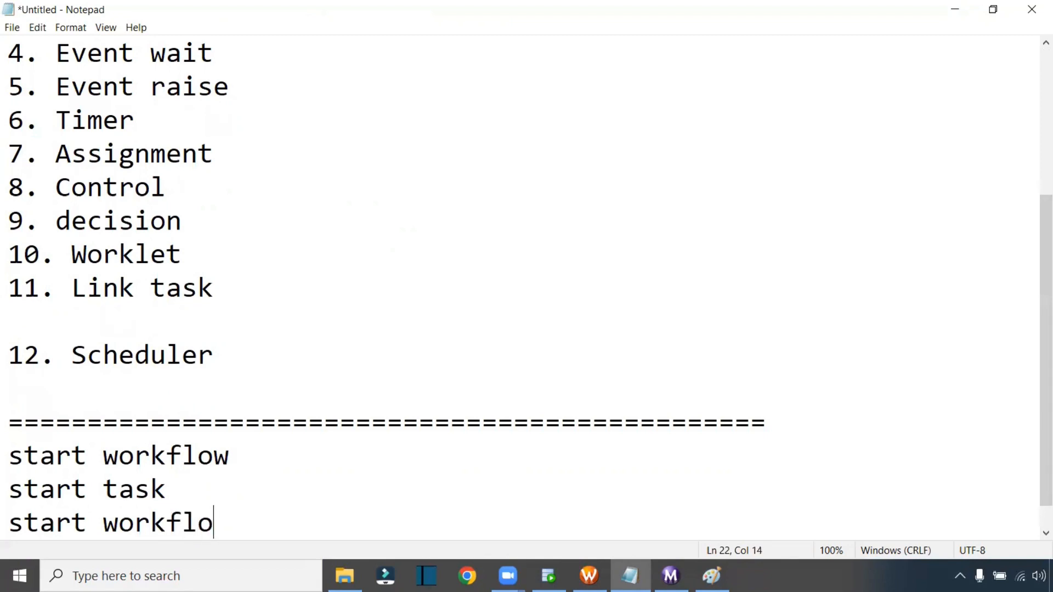
pyautogui.write('w from task')
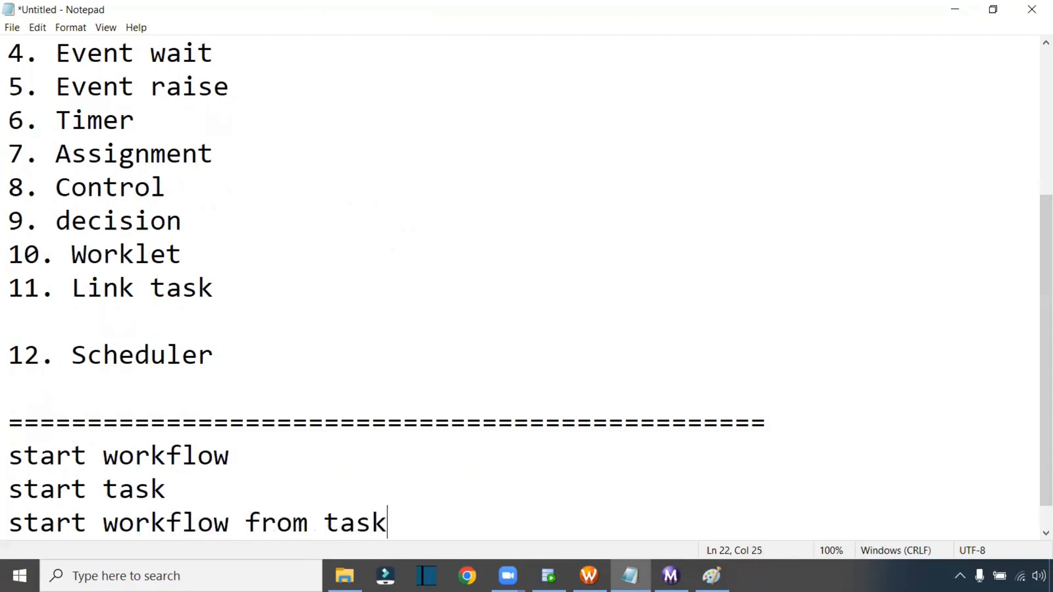
pyautogui.press('Return')
pyautogui.write('===================')
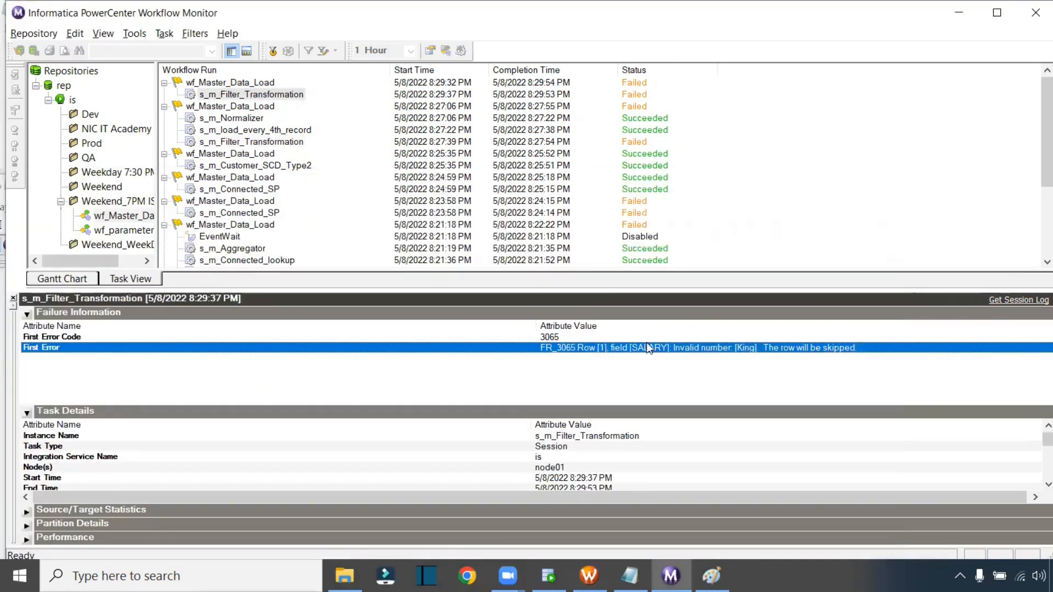
# - Browse File Explorer to C:\Informatica\10.2.0\server\infa_shared\SrcFiles
pyautogui.click(344, 576)
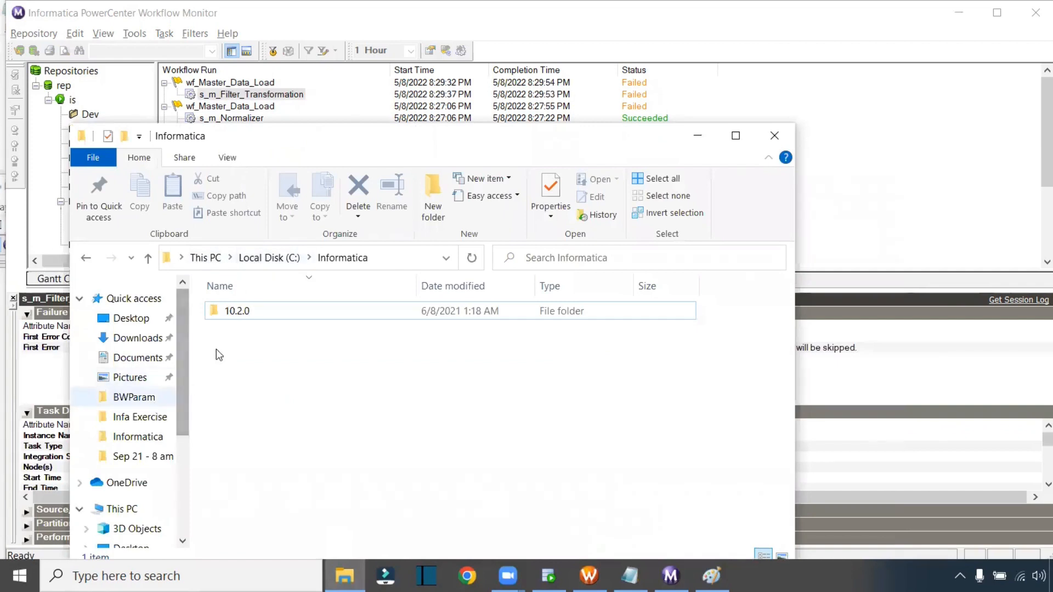
pyautogui.doubleClick(241, 310)
pyautogui.scroll(-4, 271, 376)
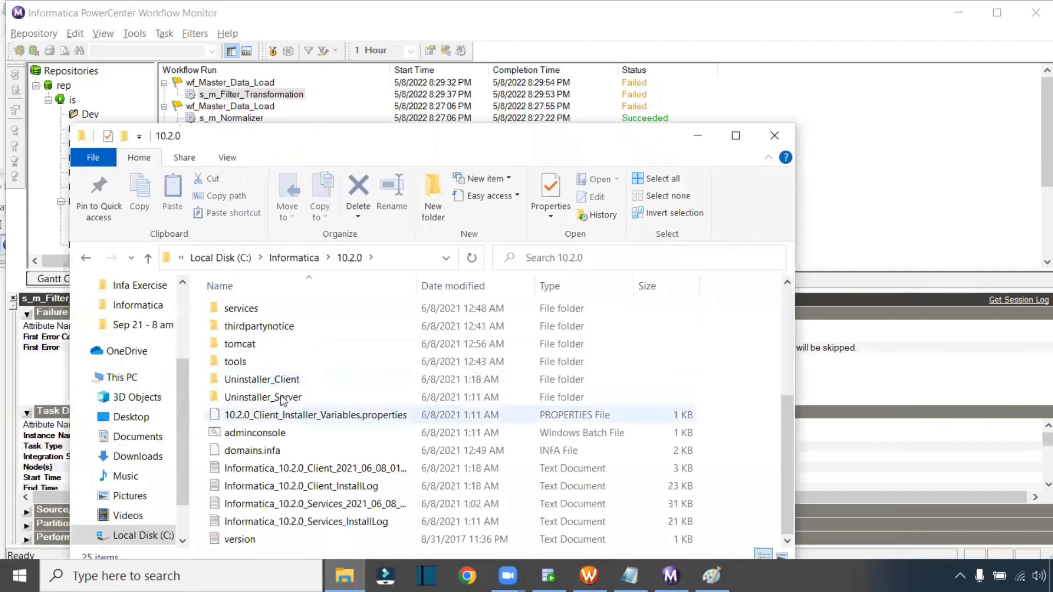
pyautogui.press('super+Up')
pyautogui.doubleClick(186, 360)
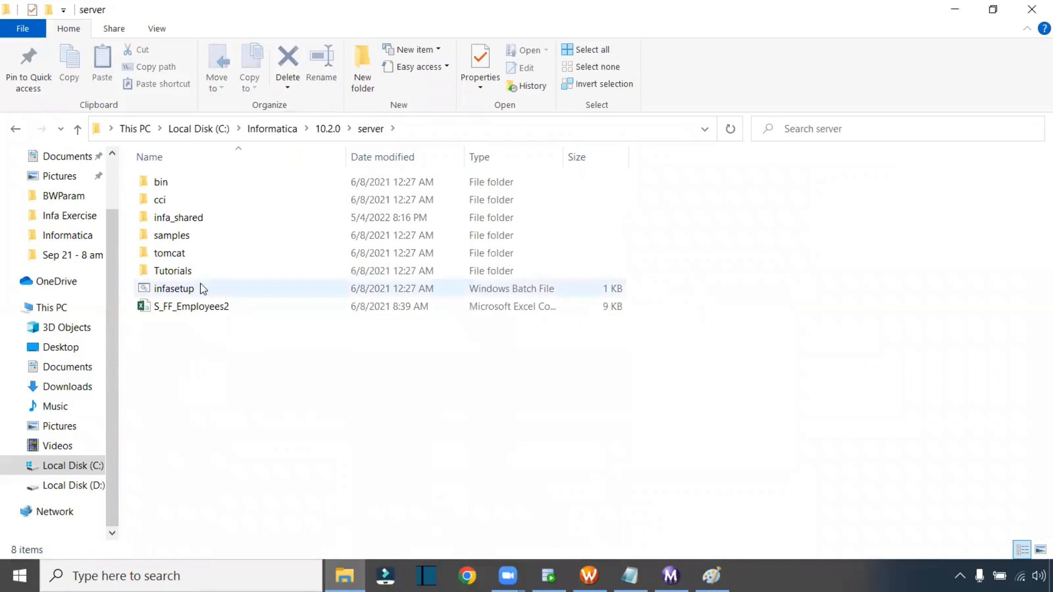
pyautogui.click(210, 218)
pyautogui.doubleClick(209, 217)
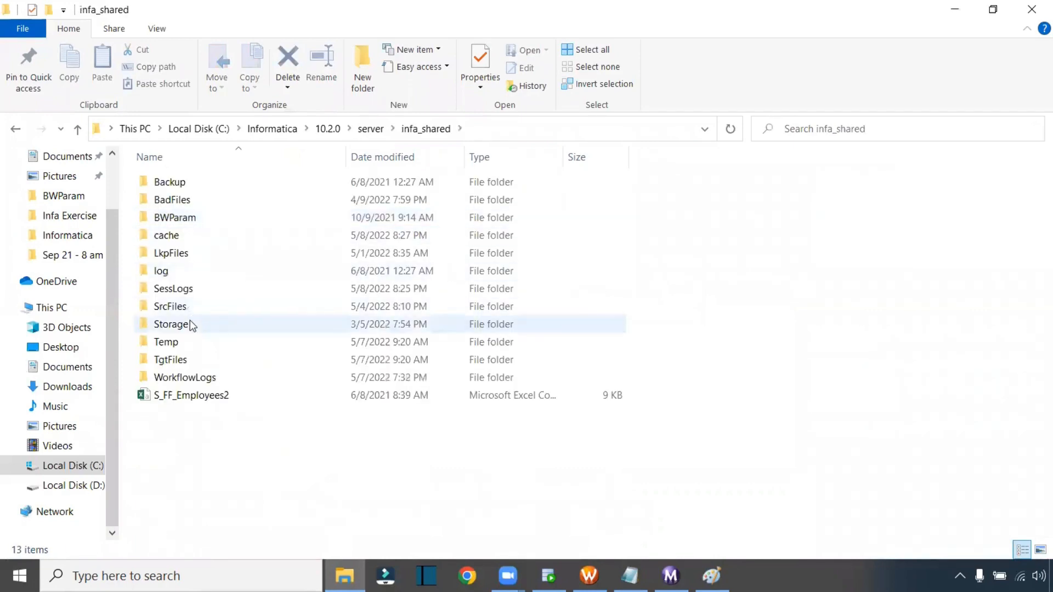
pyautogui.doubleClick(192, 305)
# - Open S_FF_Employees.csv in Notepad++ and highlight its ~#$ delimiter
pyautogui.doubleClick(210, 289)
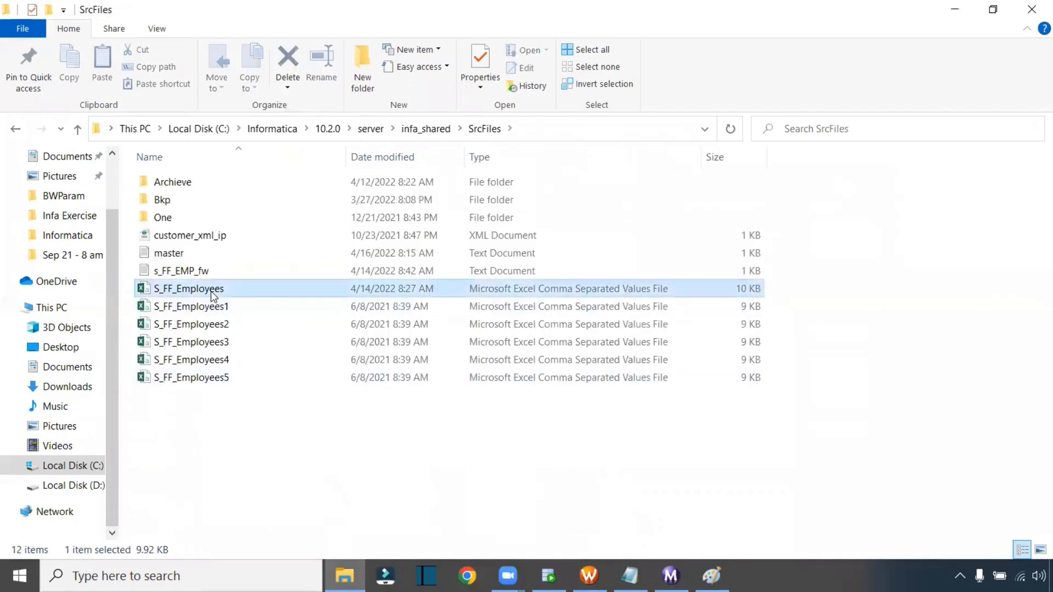
pyautogui.rightClick(211, 289)
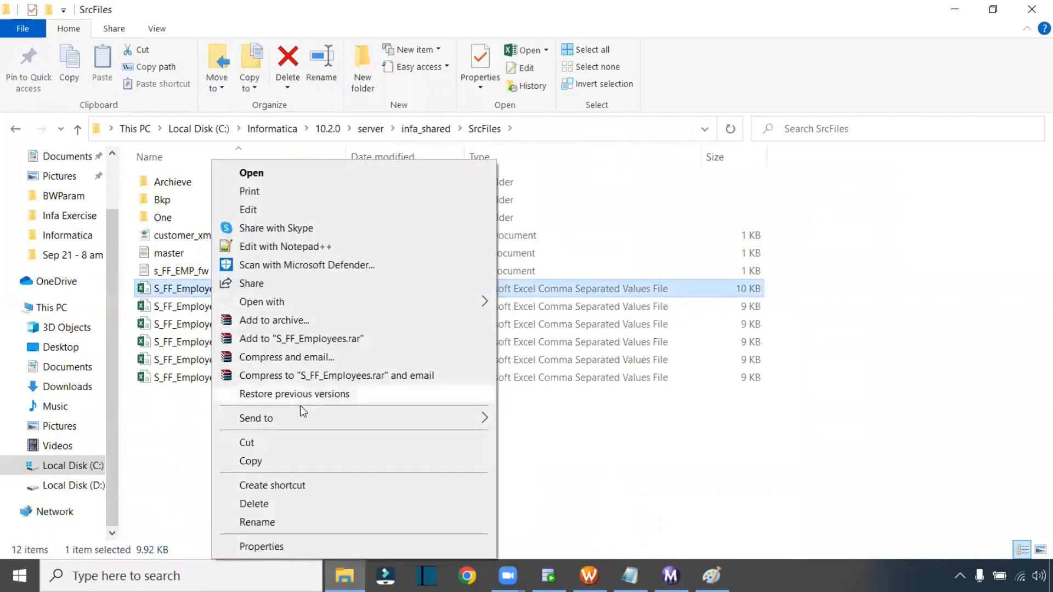
pyautogui.click(278, 246)
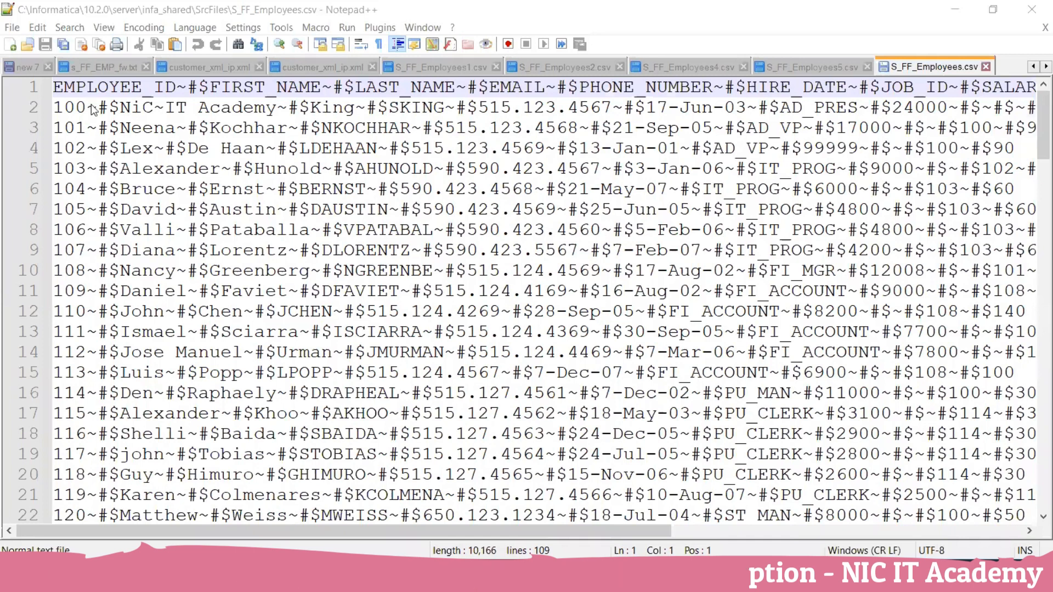
pyautogui.doubleClick(92, 107)
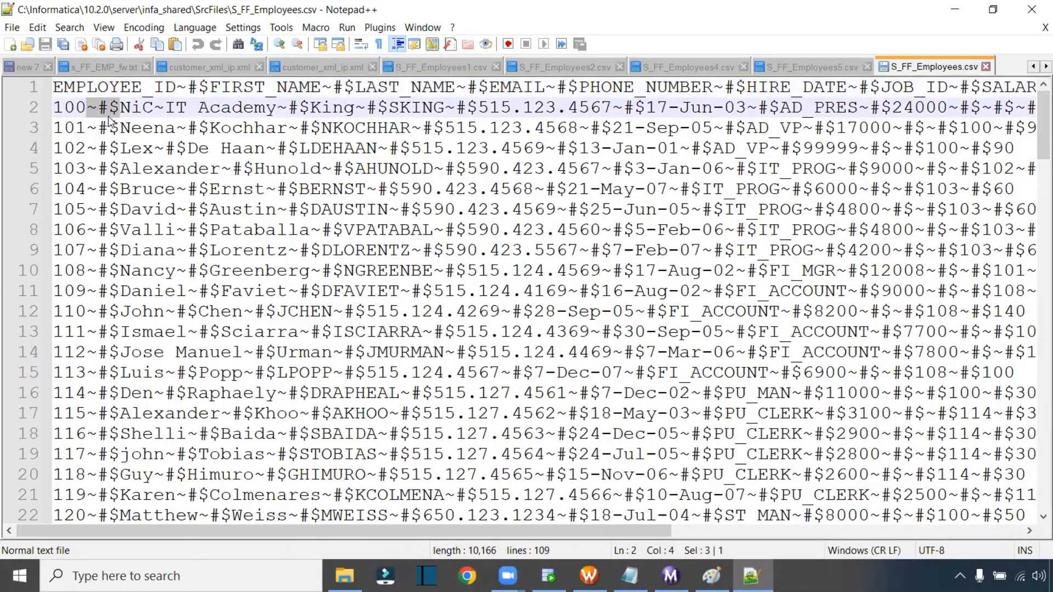
pyautogui.click(588, 576)
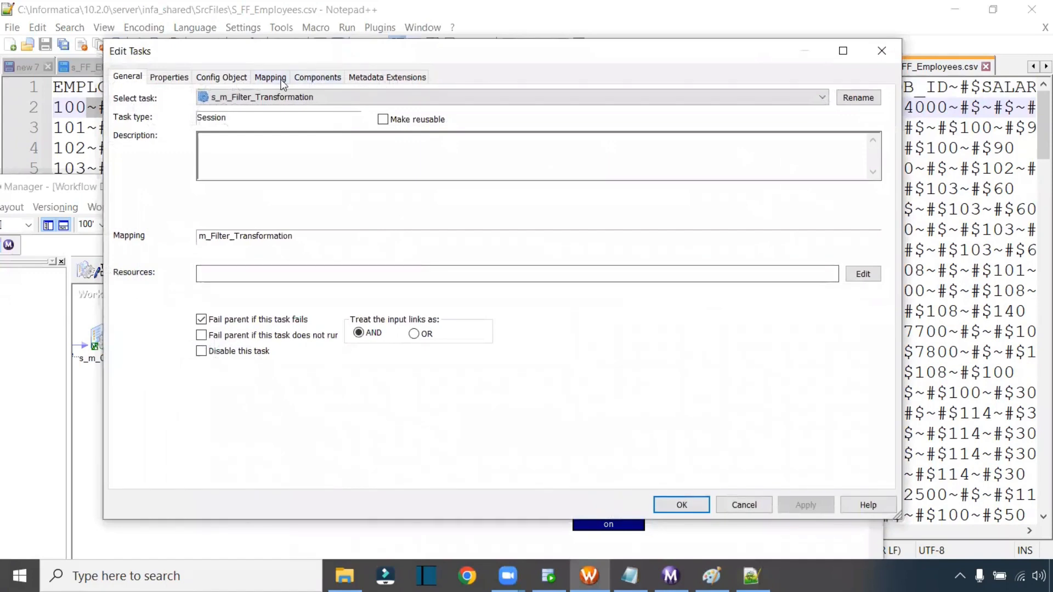
# - For source SQ_S_FF_Employees, enable 'Treat multiple delimiters as AND' and save the session edits
pyautogui.click(271, 79)
pyautogui.click(195, 196)
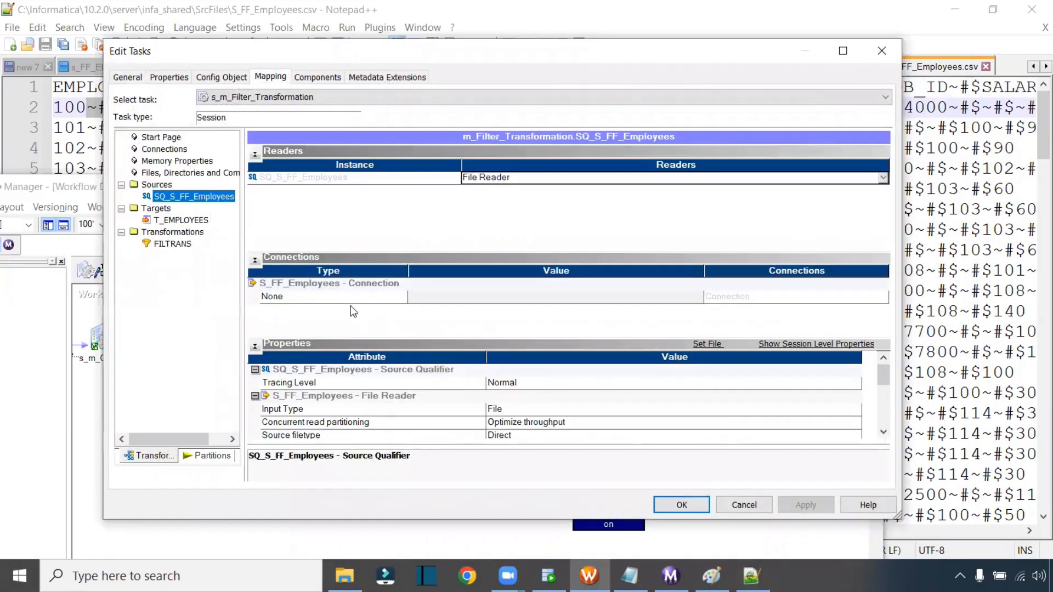
pyautogui.click(707, 343)
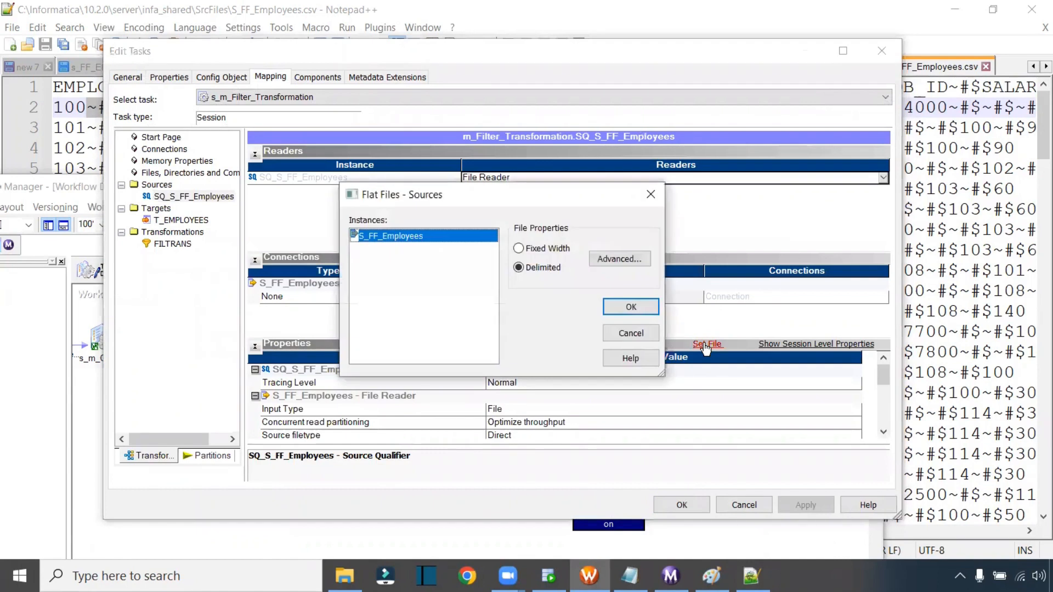
pyautogui.click(620, 260)
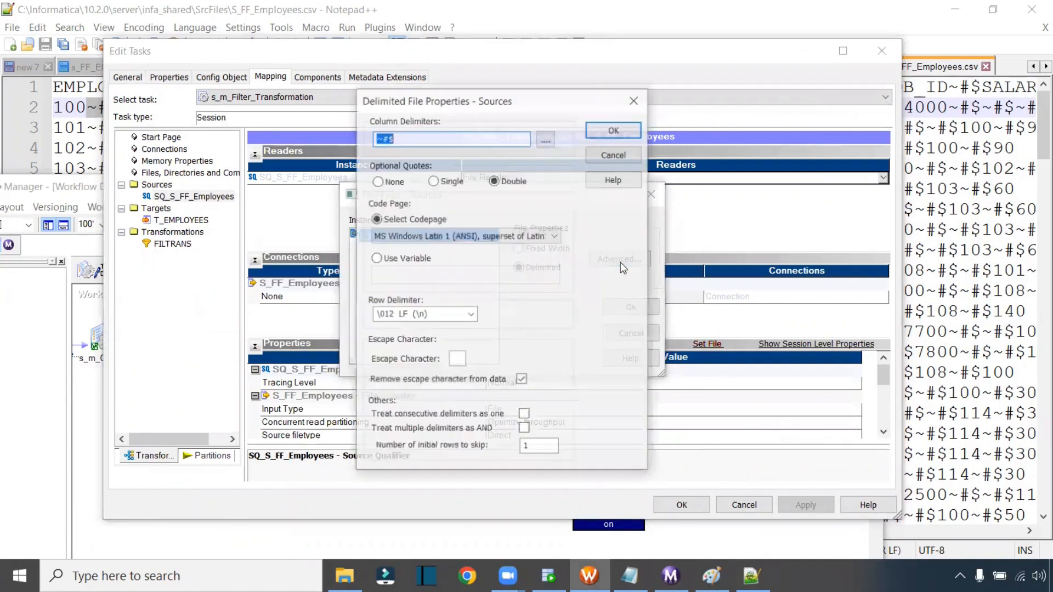
pyautogui.click(524, 429)
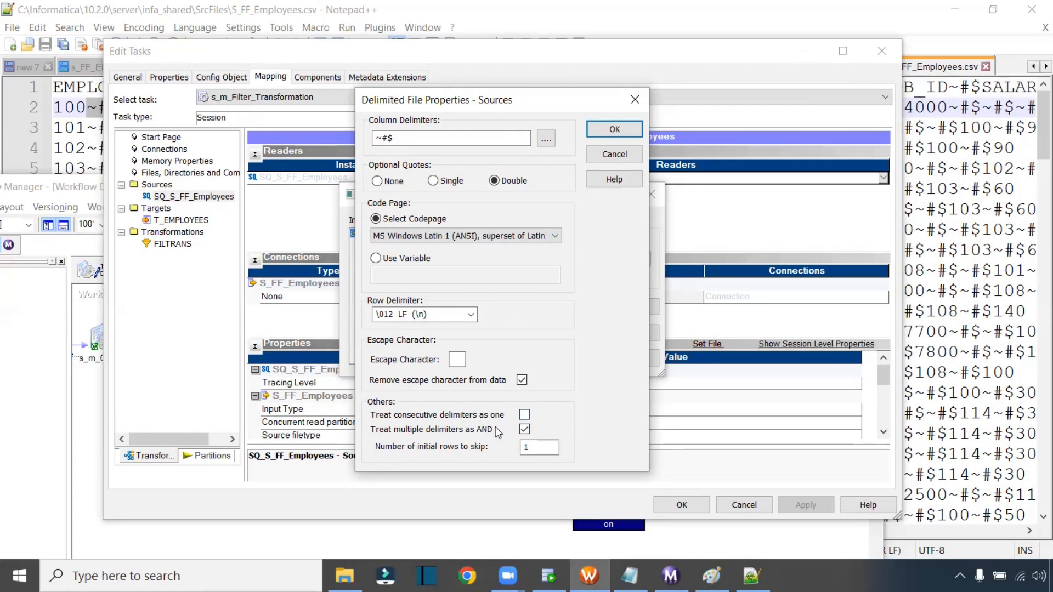
pyautogui.click(632, 129)
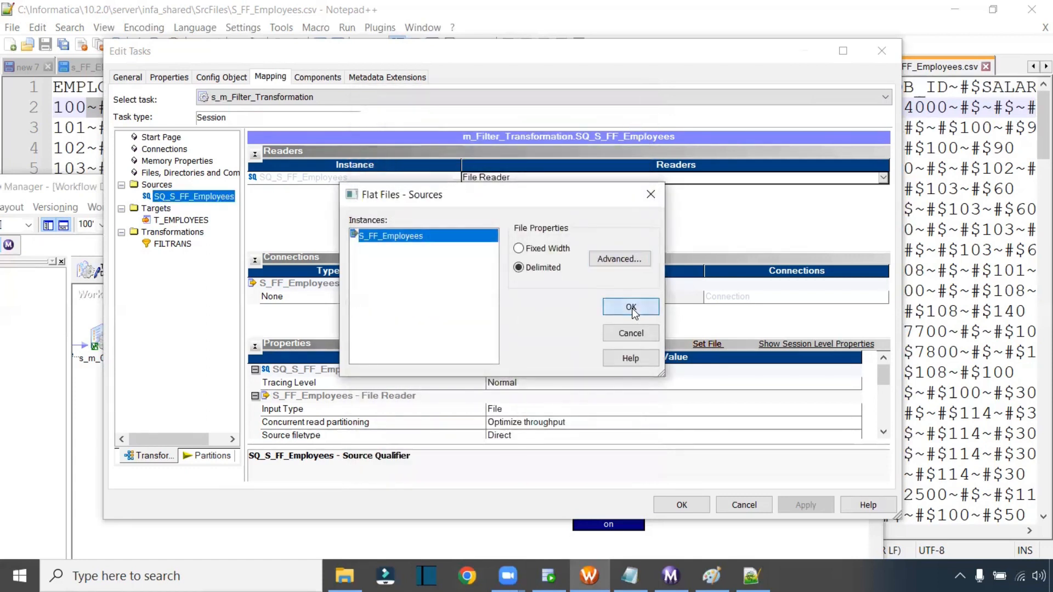
pyautogui.click(633, 310)
pyautogui.click(709, 505)
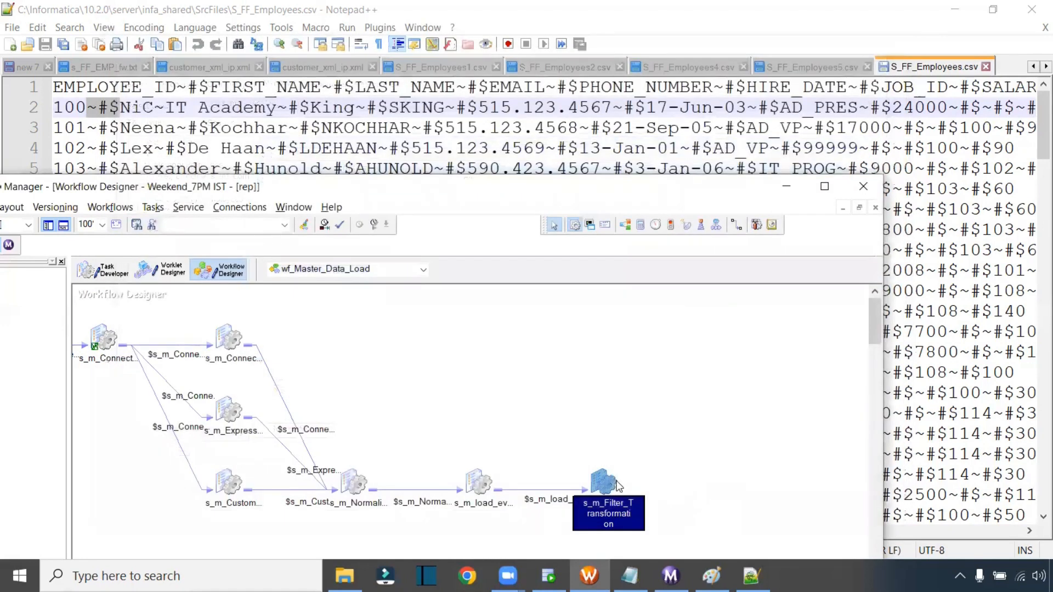
pyautogui.click(670, 576)
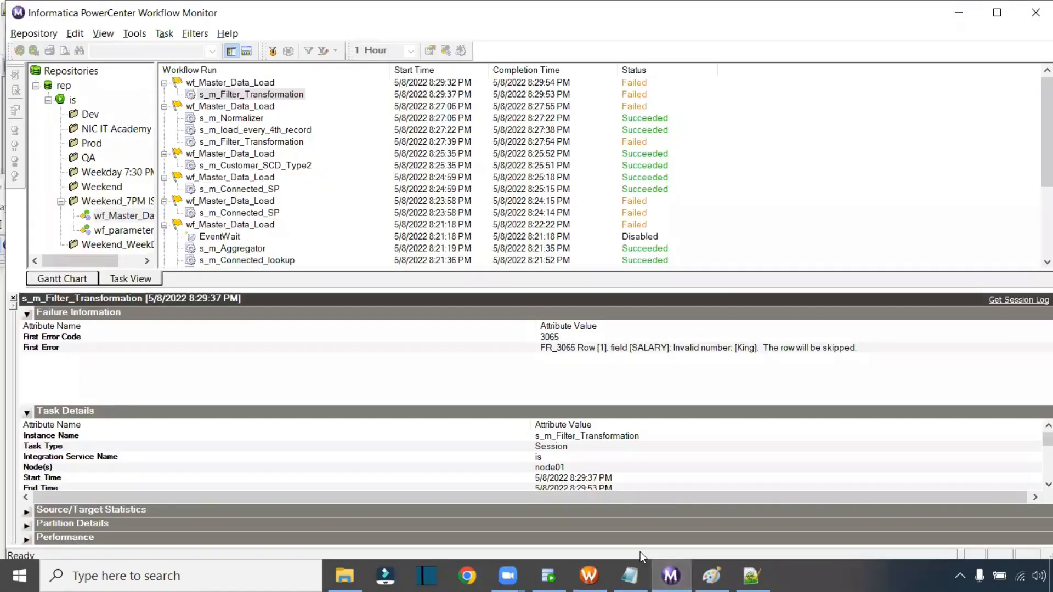
# - Rerun only s_m_Filter_Transformation via Start Task, then maximize the workflow designer
pyautogui.click(589, 576)
pyautogui.rightClick(601, 485)
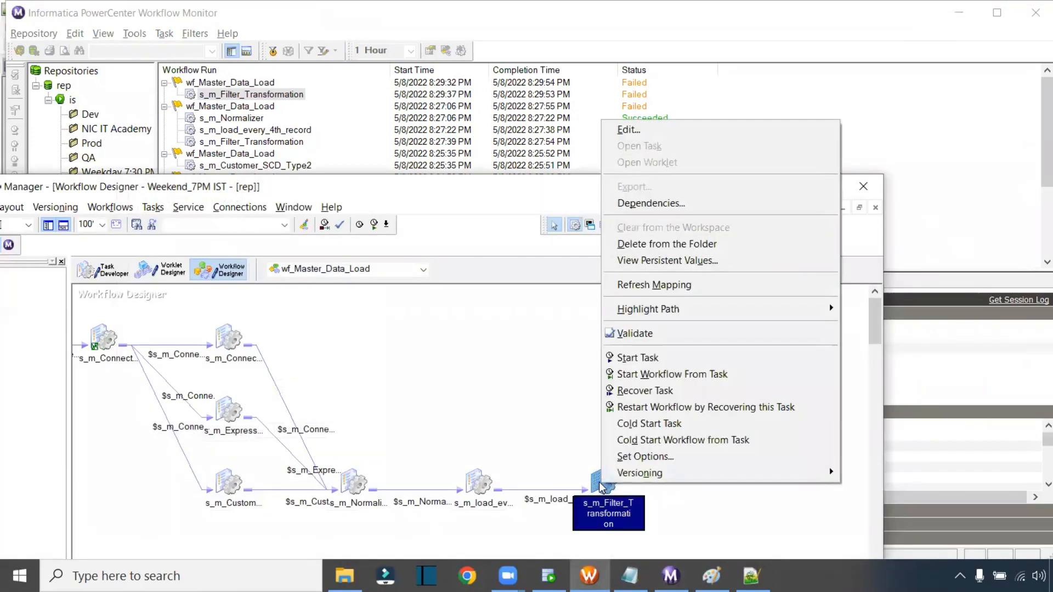
pyautogui.click(661, 358)
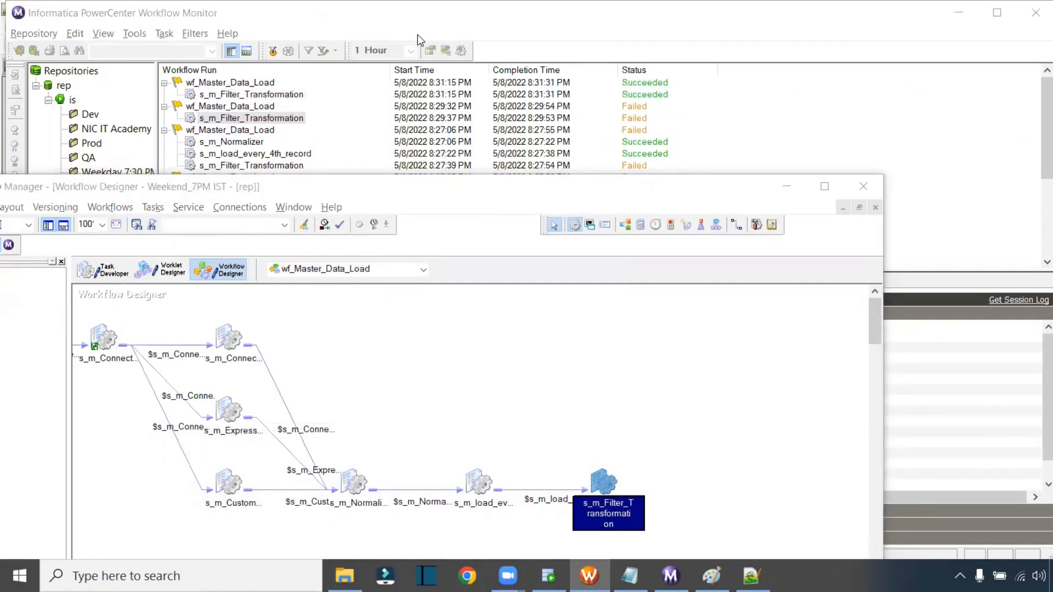
pyautogui.doubleClick(631, 190)
pyautogui.moveTo(632, 465); pyautogui.dragTo(486, 452)
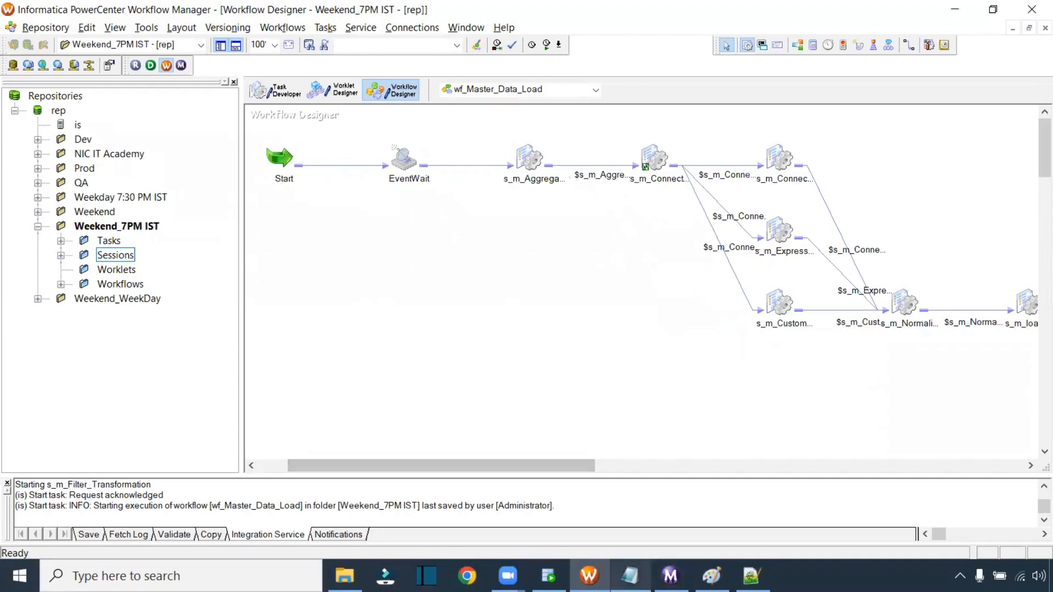
pyautogui.click(630, 575)
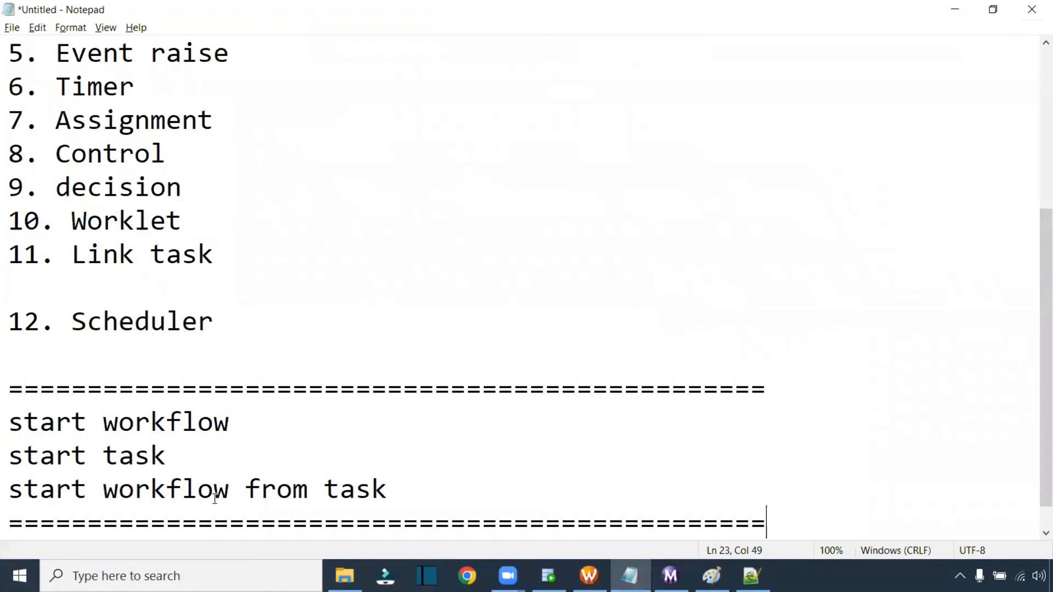
# - Show '6. Timer' in the notes and drag s_m_Connected_SP up and right on the canvas
pyautogui.click(589, 575)
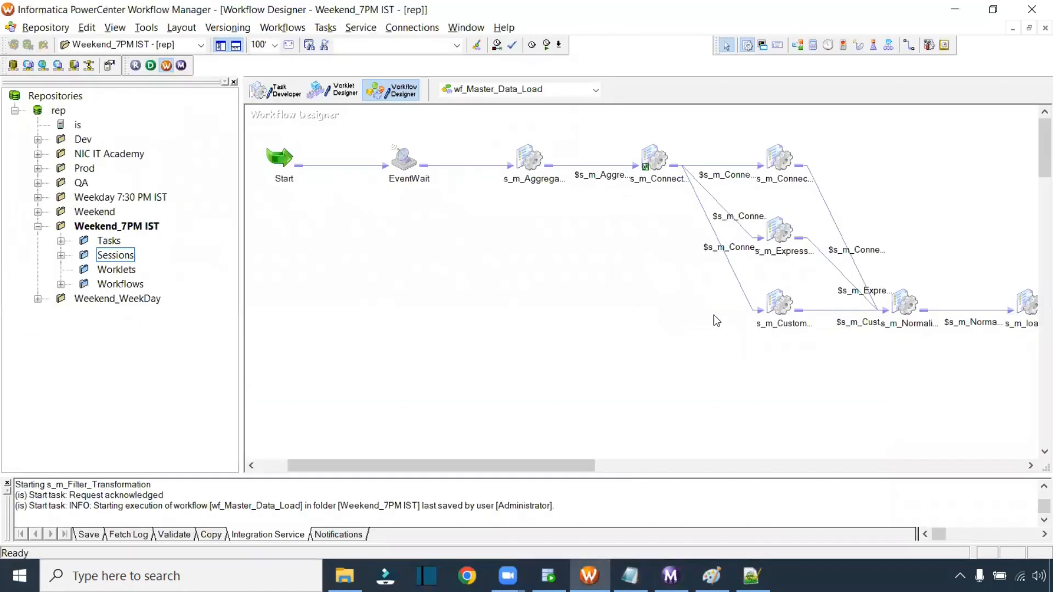
pyautogui.moveTo(574, 467); pyautogui.dragTo(607, 460)
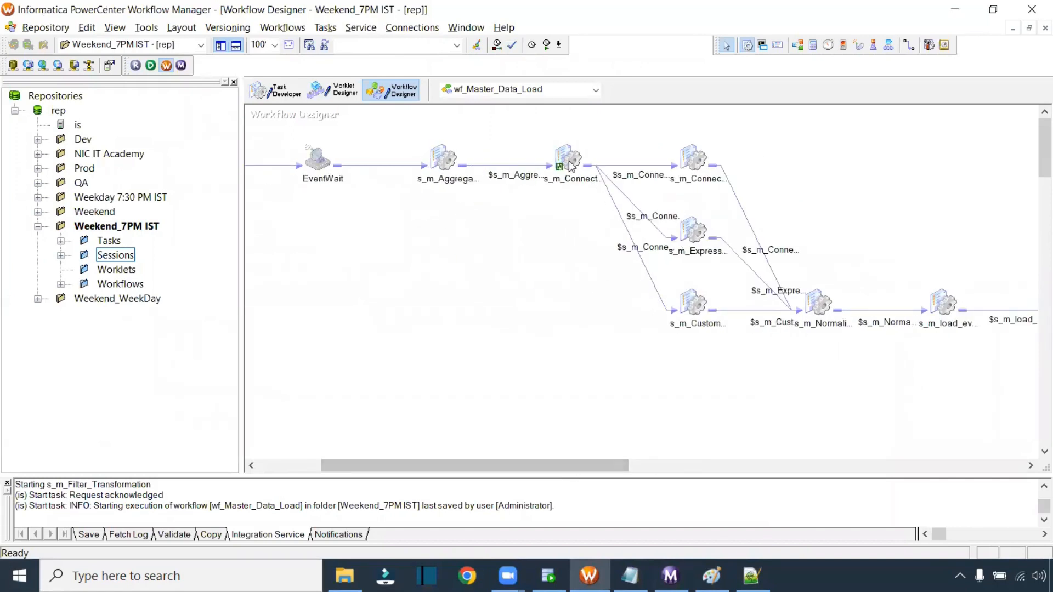
pyautogui.click(630, 576)
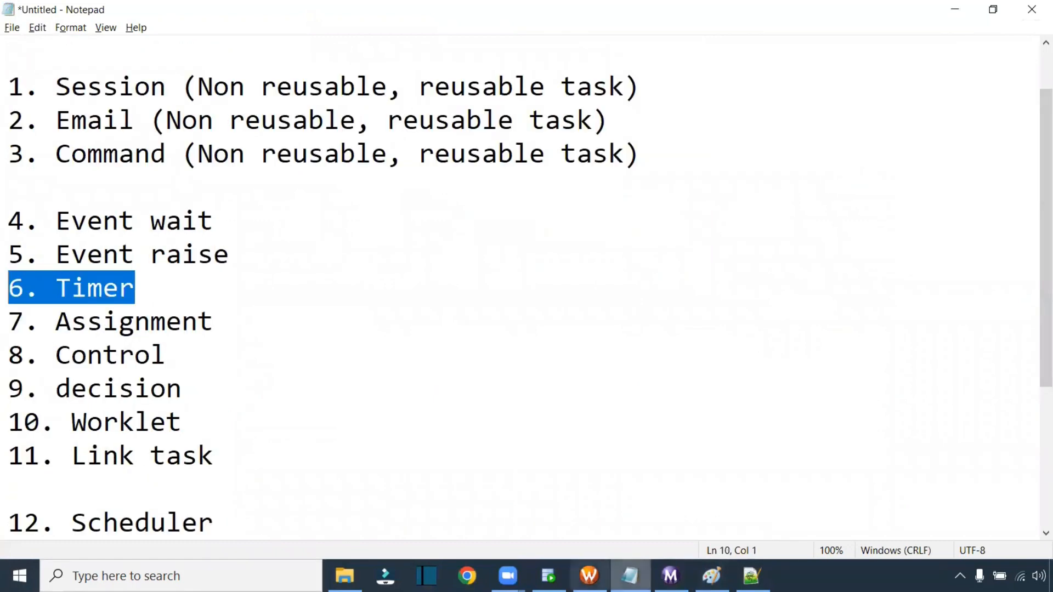
pyautogui.click(589, 576)
pyautogui.moveTo(689, 159); pyautogui.dragTo(766, 148)
# - Delete the link from s_m_Connected_lookup into s_m_Connected_SP
pyautogui.click(690, 162)
pyautogui.press('Delete')
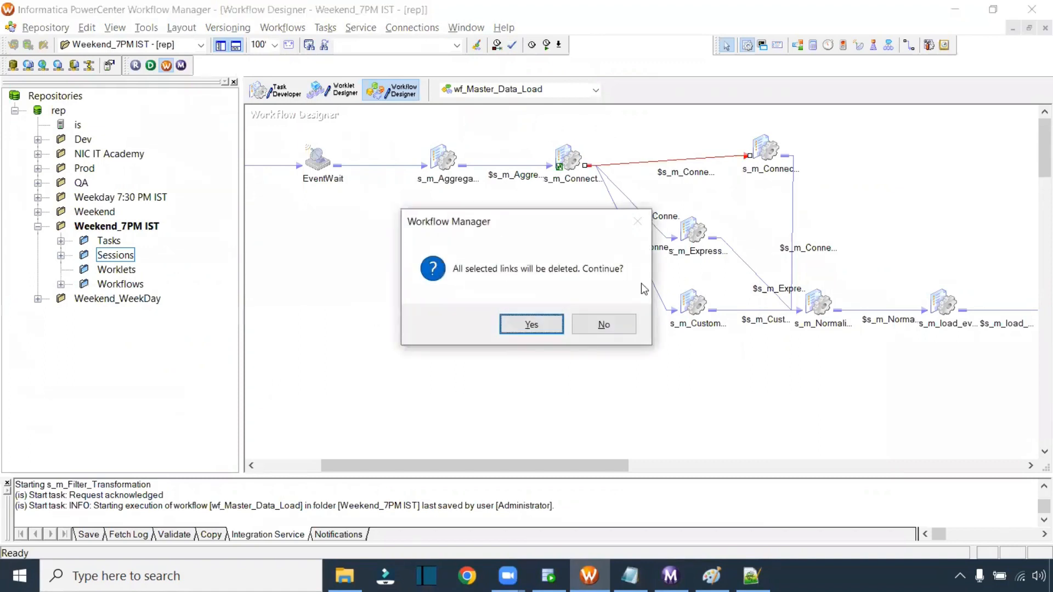
pyautogui.click(532, 324)
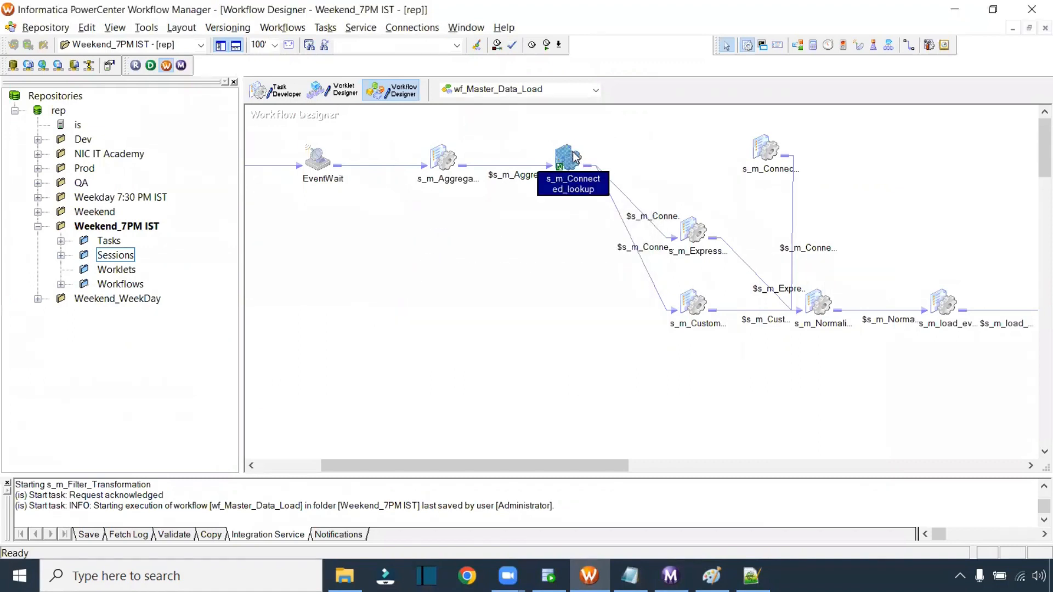
pyautogui.moveTo(665, 198); pyautogui.dragTo(706, 367)
pyautogui.click(766, 149)
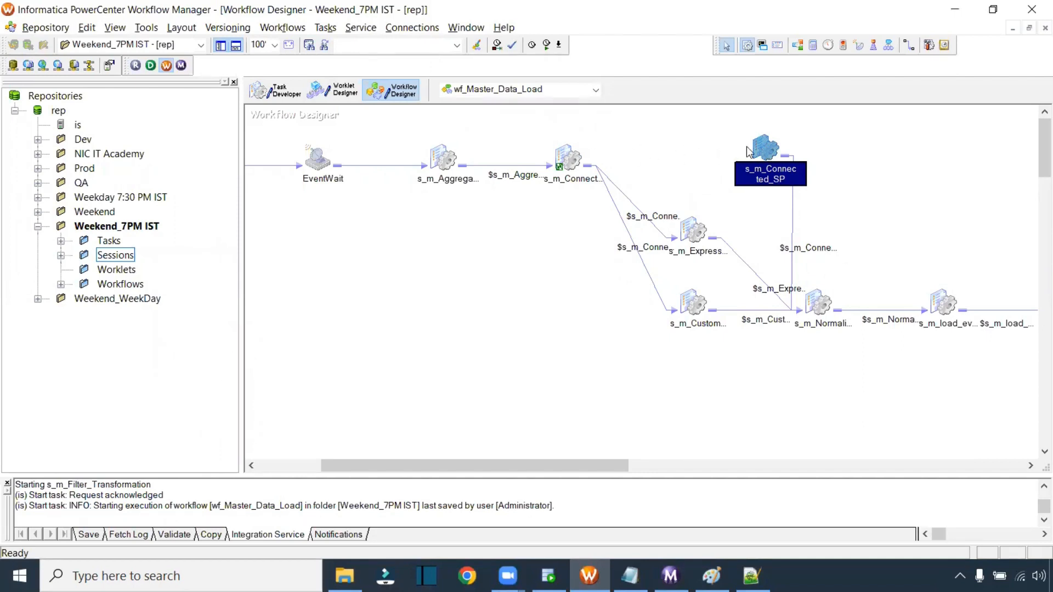
# - Place a Timer task on the canvas and link s_m_Connected_lookup to it
pyautogui.click(829, 46)
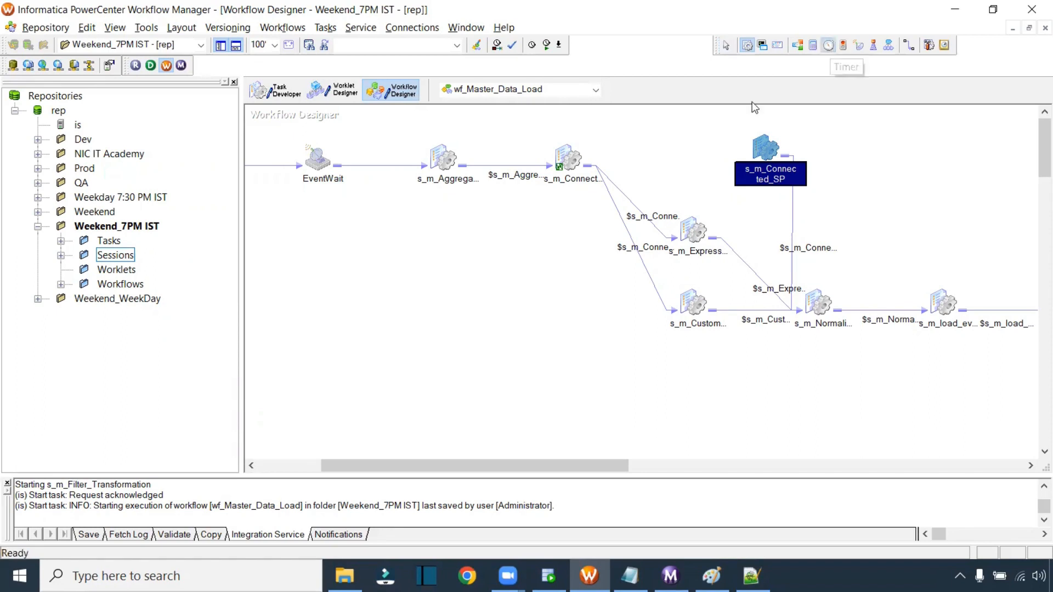
pyautogui.click(664, 144)
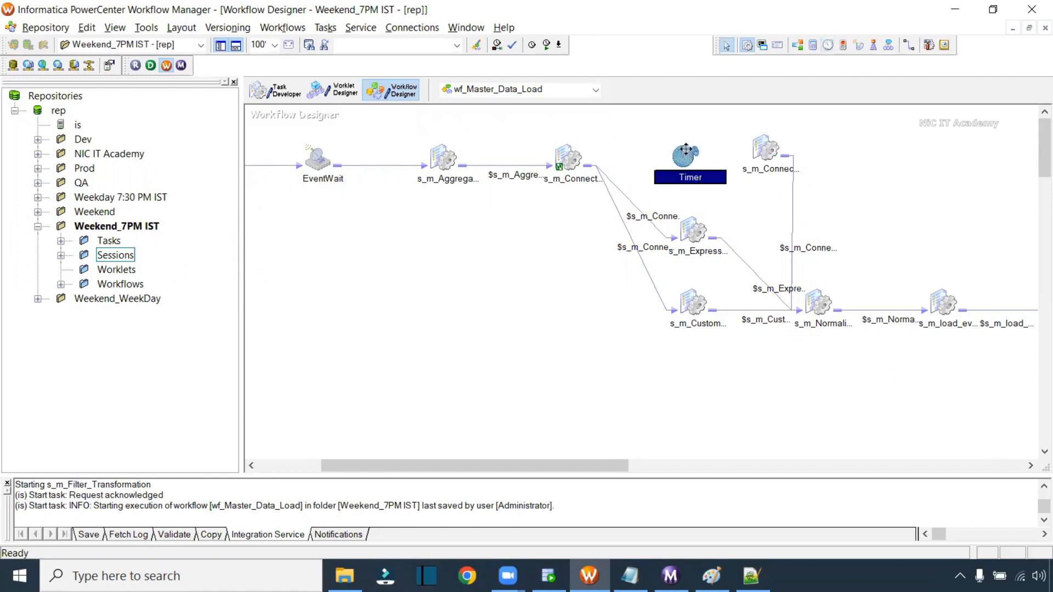
pyautogui.moveTo(679, 139); pyautogui.dragTo(679, 139)
pyautogui.click(909, 47)
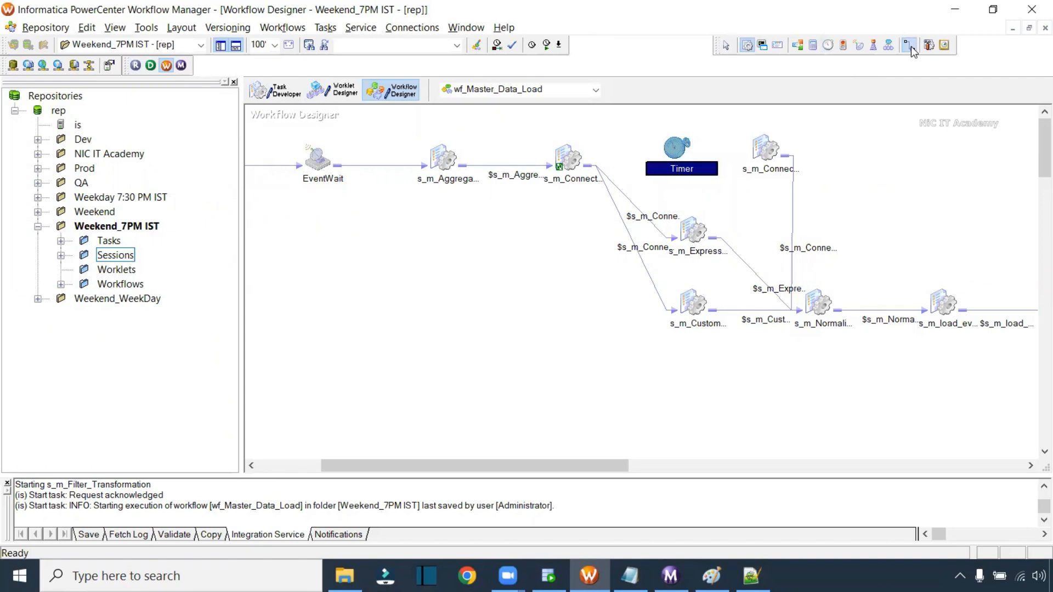
pyautogui.moveTo(566, 158); pyautogui.dragTo(751, 146)
# - Set the Timer to wait a relative 1 minute from its own start, then save with Ctrl+S
pyautogui.doubleClick(674, 149)
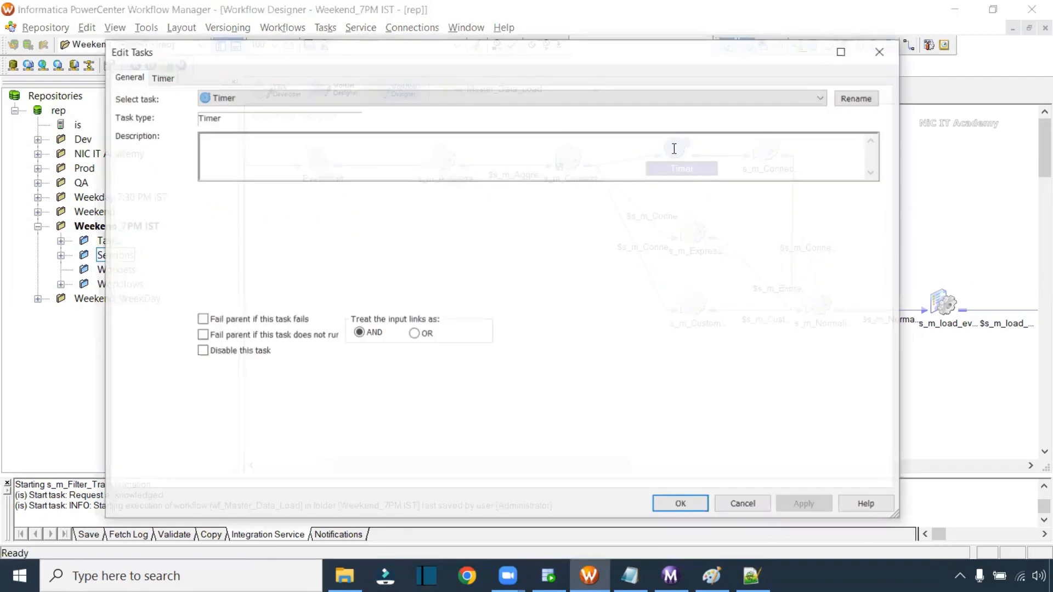
pyautogui.click(167, 78)
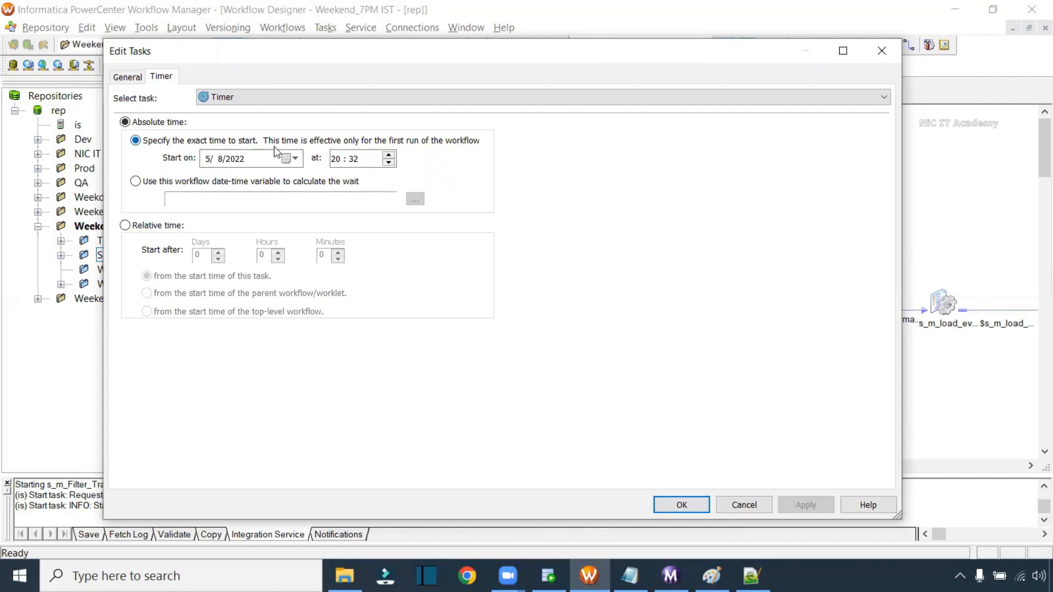
pyautogui.click(126, 225)
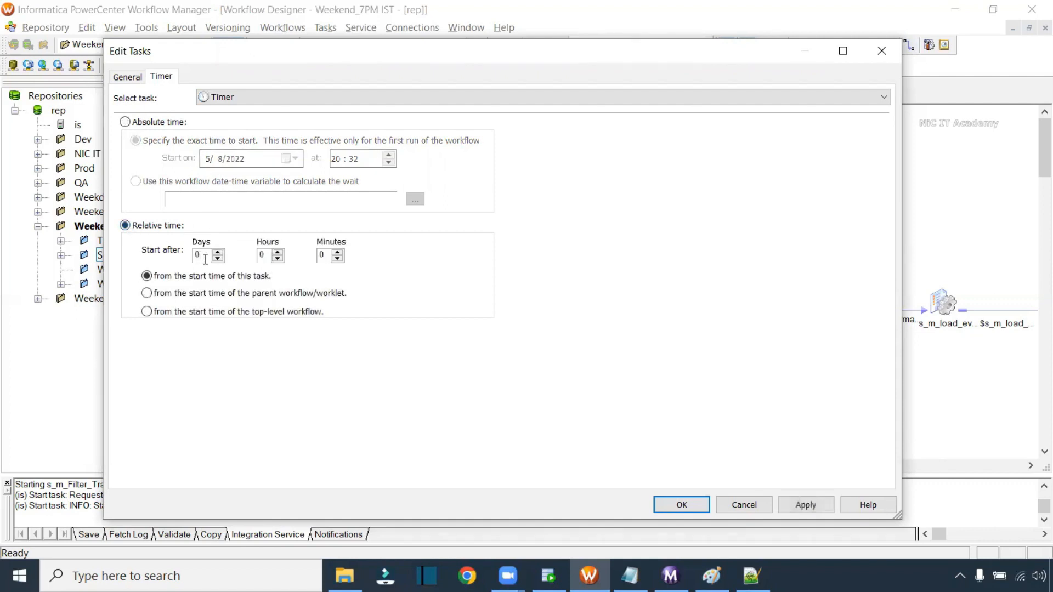
pyautogui.click(338, 253)
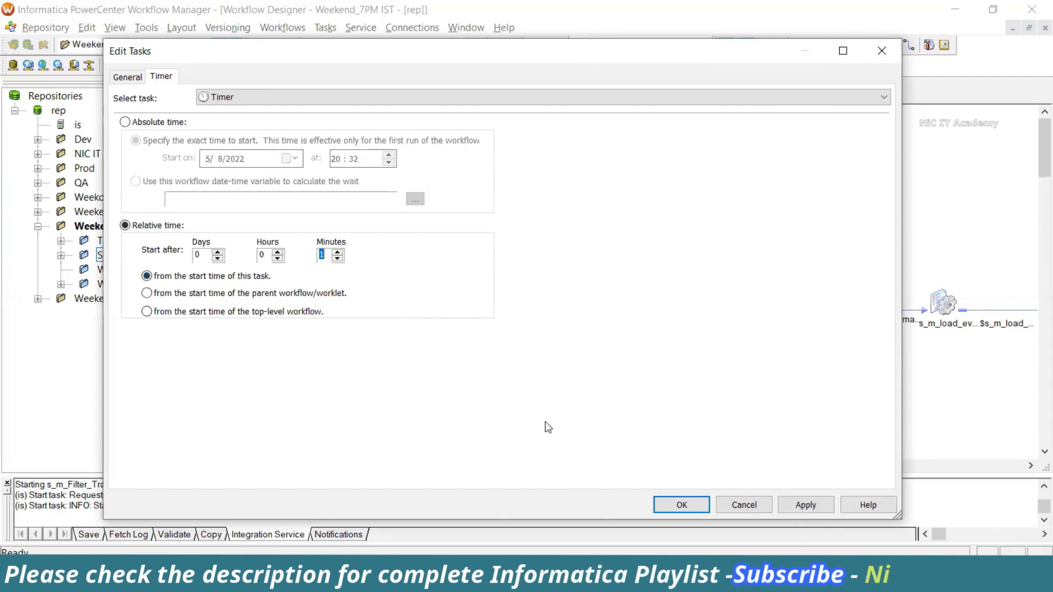
pyautogui.click(816, 505)
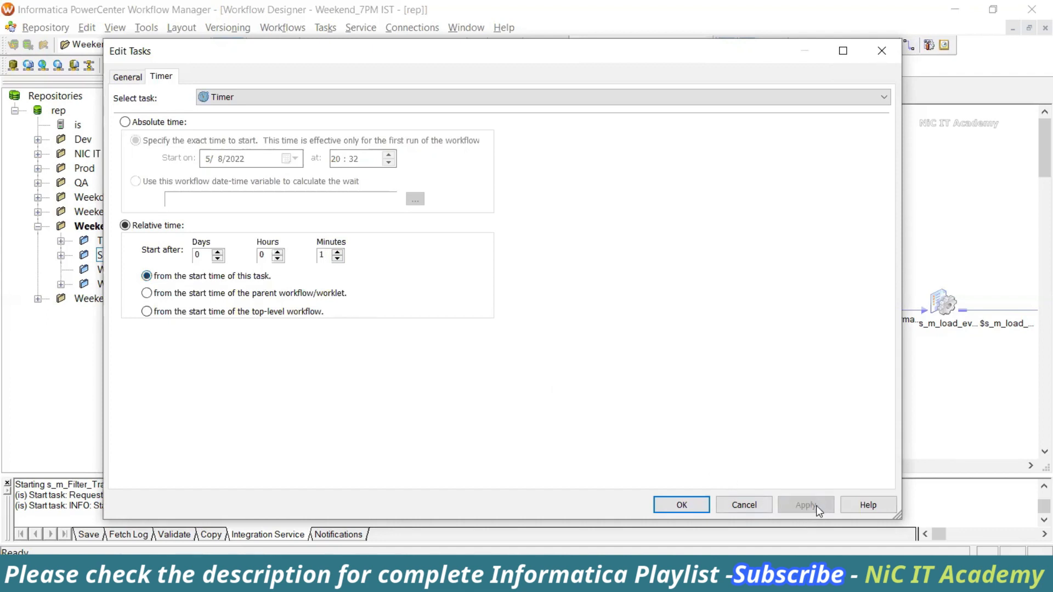
pyautogui.click(684, 505)
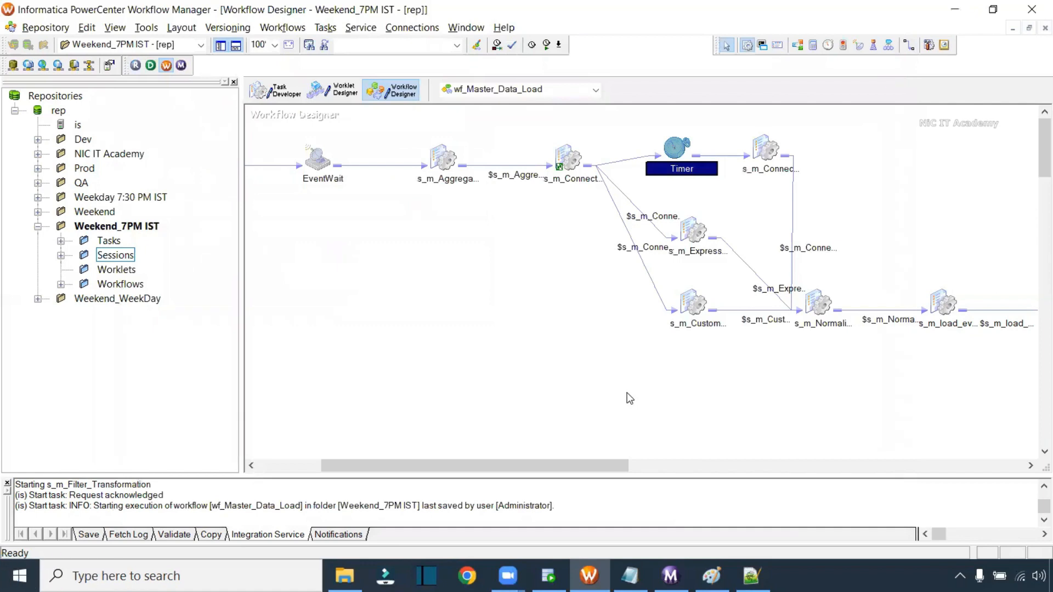
pyautogui.hotkey('ctrl', 's')
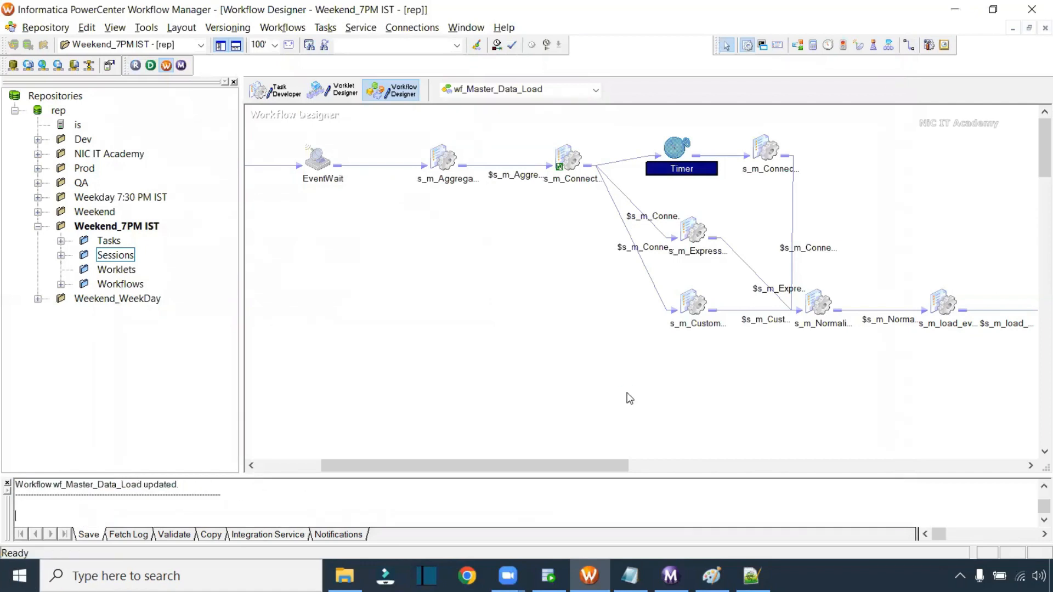
# - Start wf_Master_Data_Load and collapse the six older runs in Workflow Monitor
pyautogui.rightClick(525, 244)
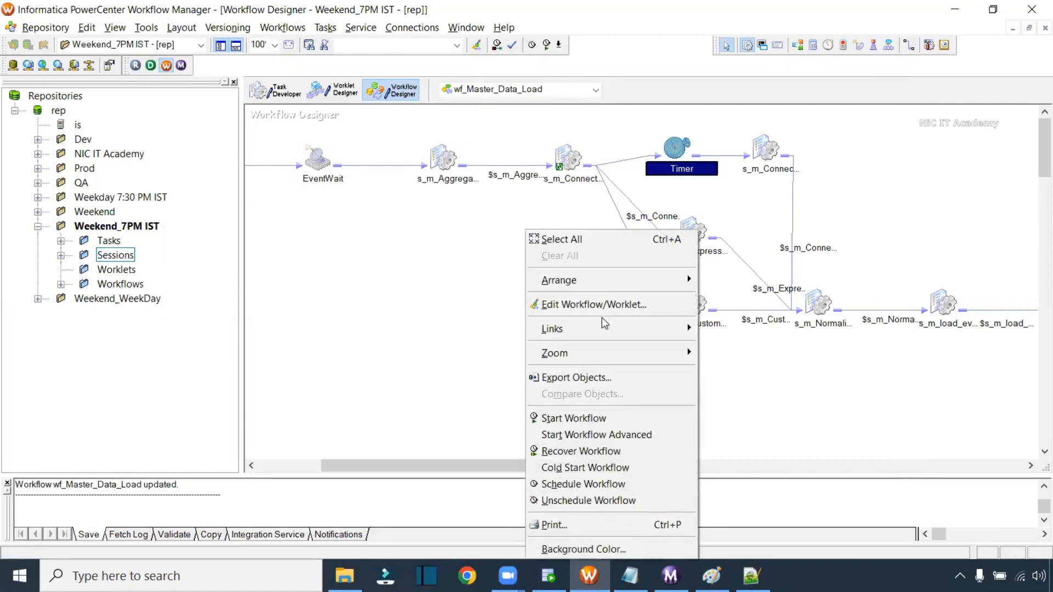
pyautogui.click(628, 418)
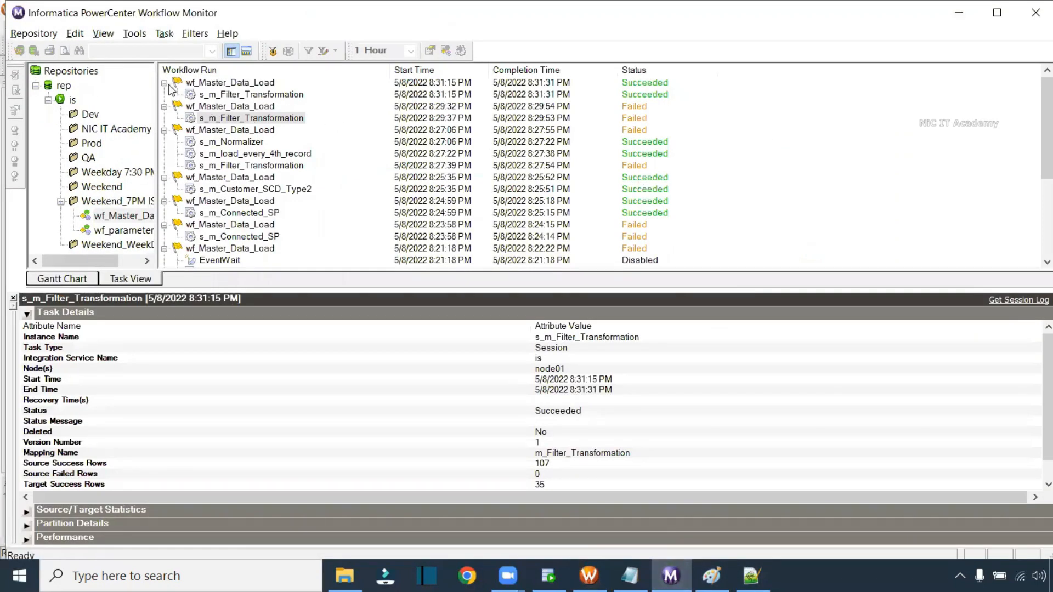
pyautogui.click(165, 83)
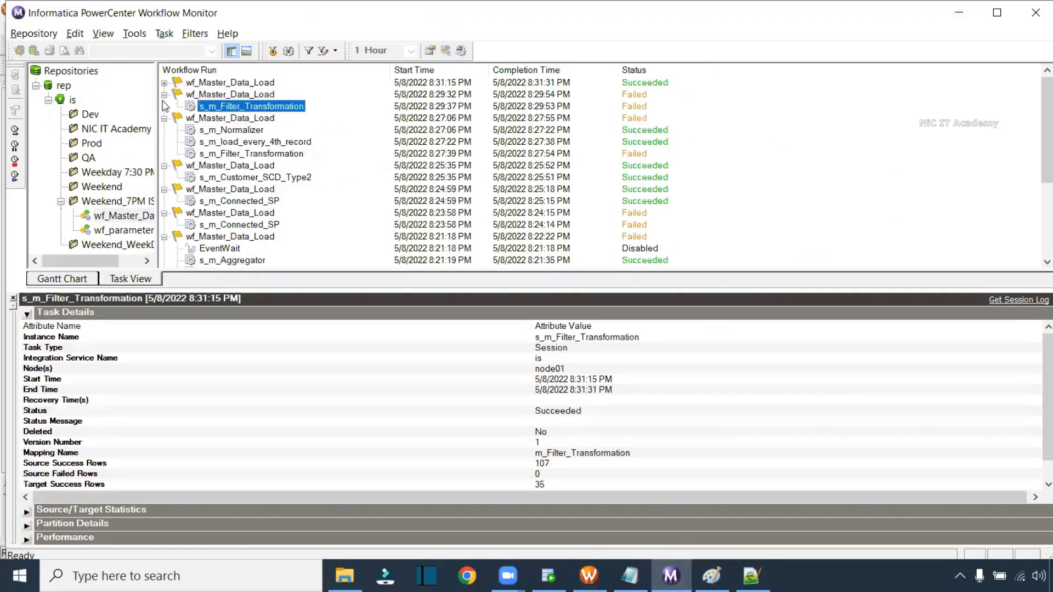
pyautogui.click(164, 94)
pyautogui.click(164, 107)
pyautogui.click(164, 118)
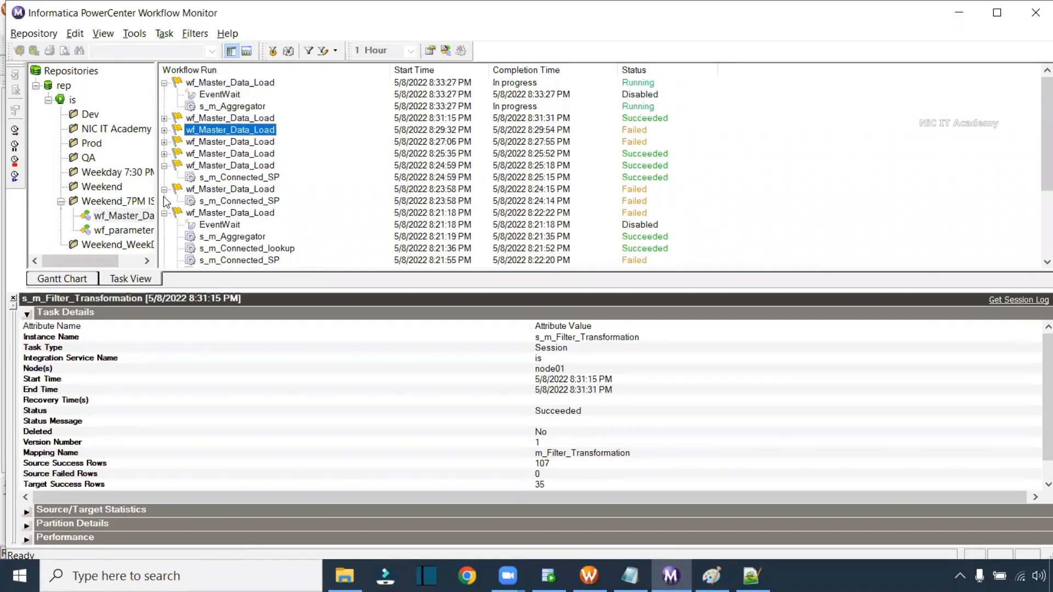
pyautogui.click(164, 167)
pyautogui.click(165, 177)
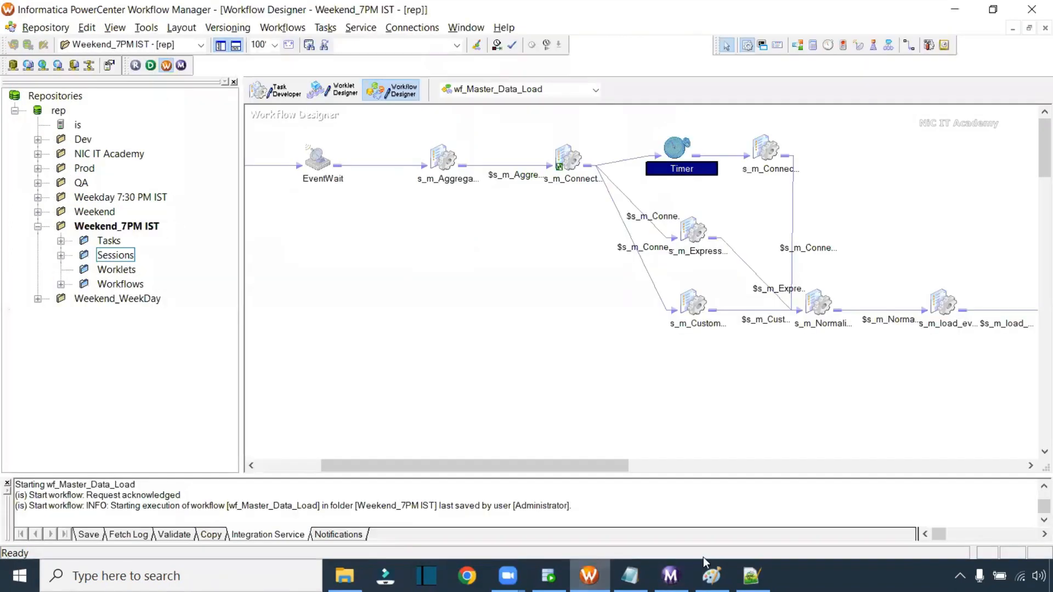
pyautogui.click(670, 576)
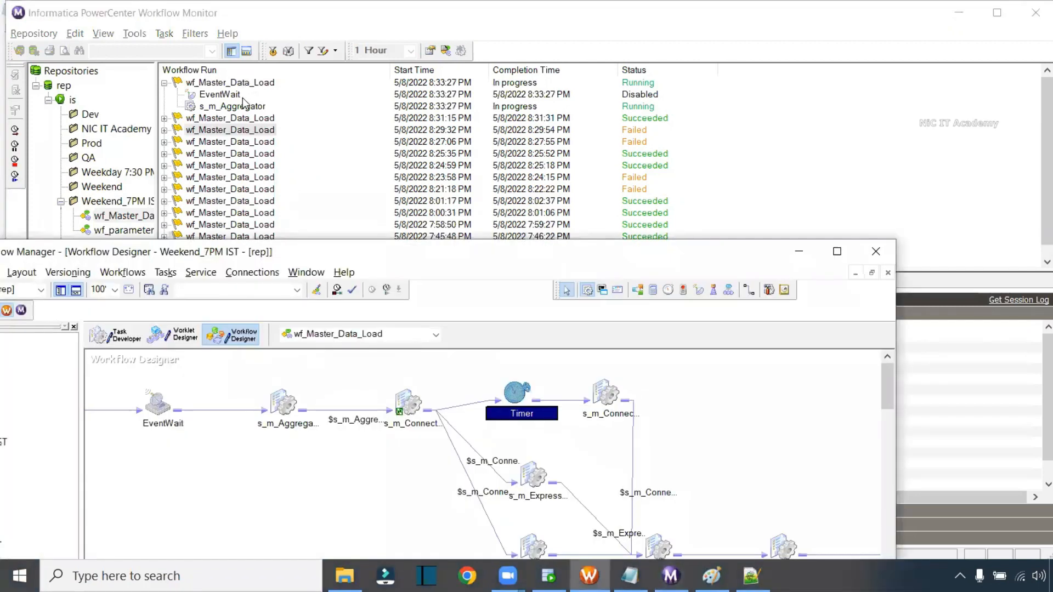
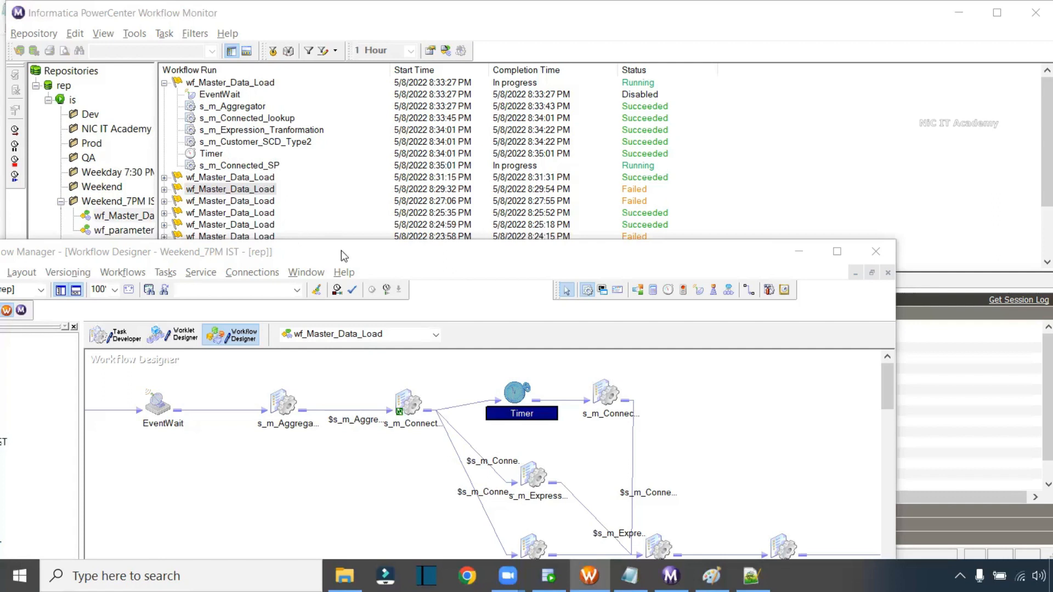
# - Set the Timer task to fail its parent workflow on failure, save wf_Master_Data_Load, and bring up the Notepad list
pyautogui.doubleClick(474, 250)
pyautogui.doubleClick(680, 153)
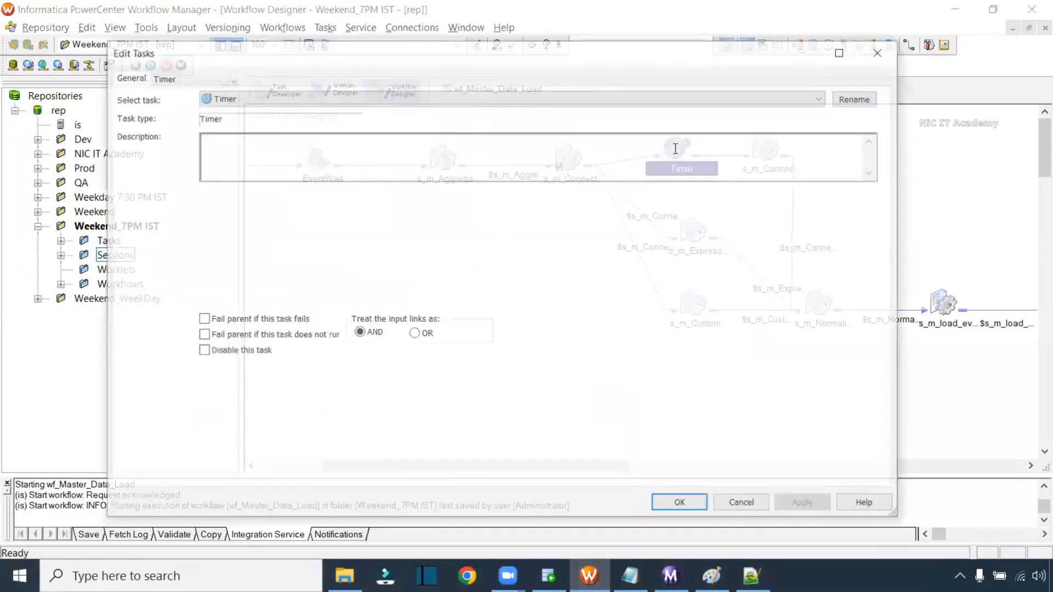
pyautogui.click(267, 322)
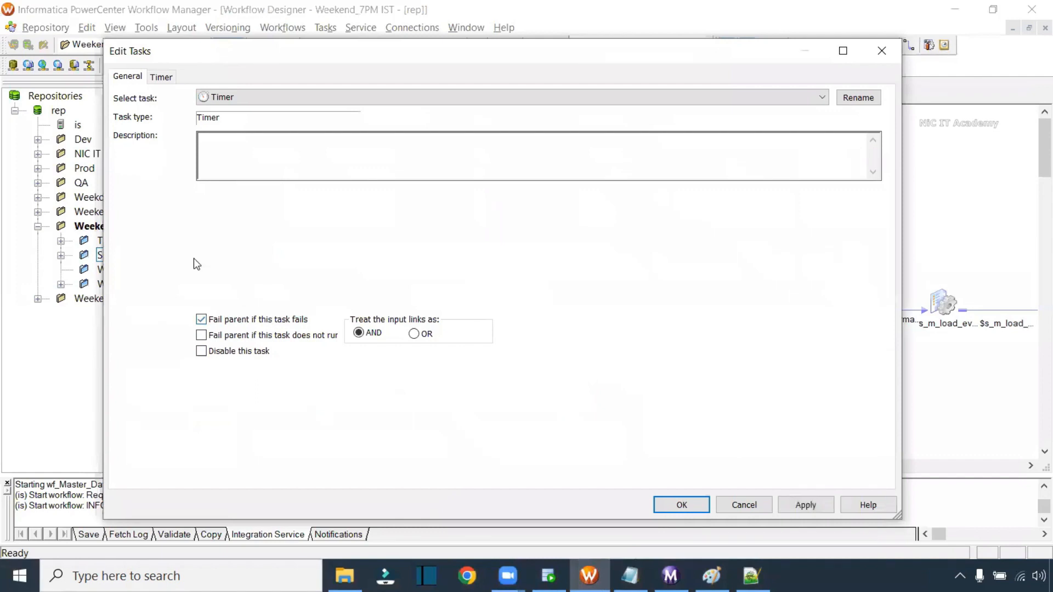
pyautogui.click(205, 353)
pyautogui.click(805, 505)
pyautogui.click(680, 504)
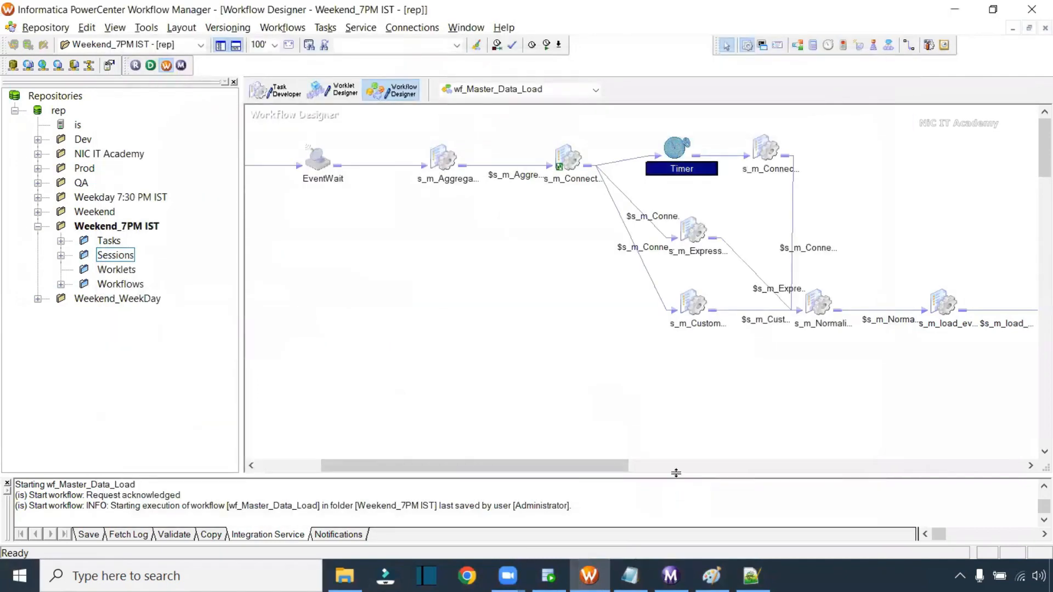
pyautogui.hotkey('ctrl', 's')
pyautogui.click(629, 576)
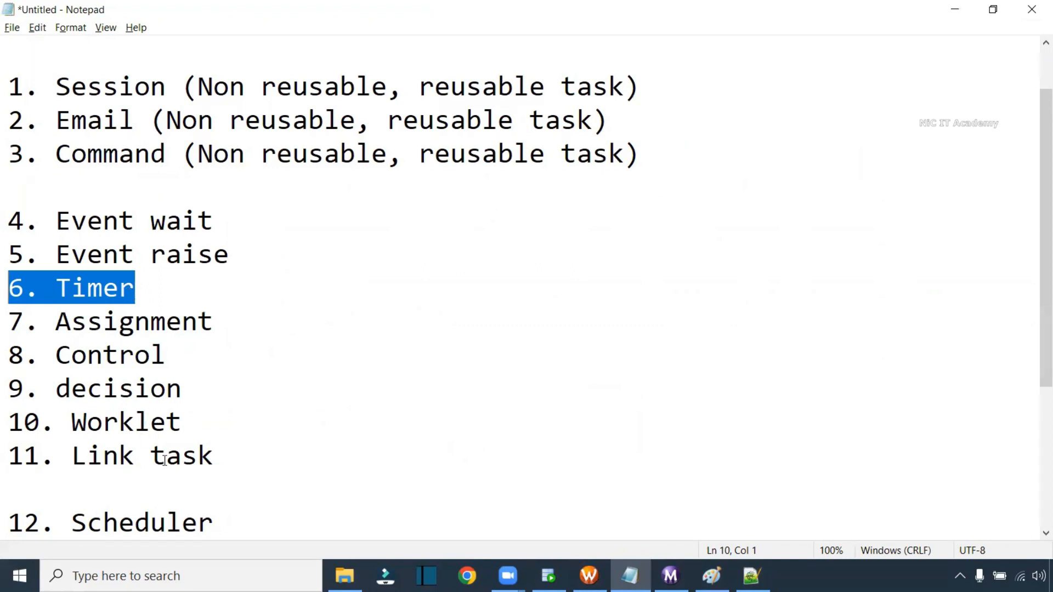
# - Highlight the '11. Link task' and '8. Control' lines in Notepad, then go back to Workflow Manager
pyautogui.moveTo(222, 460); pyautogui.dragTo(8, 460)
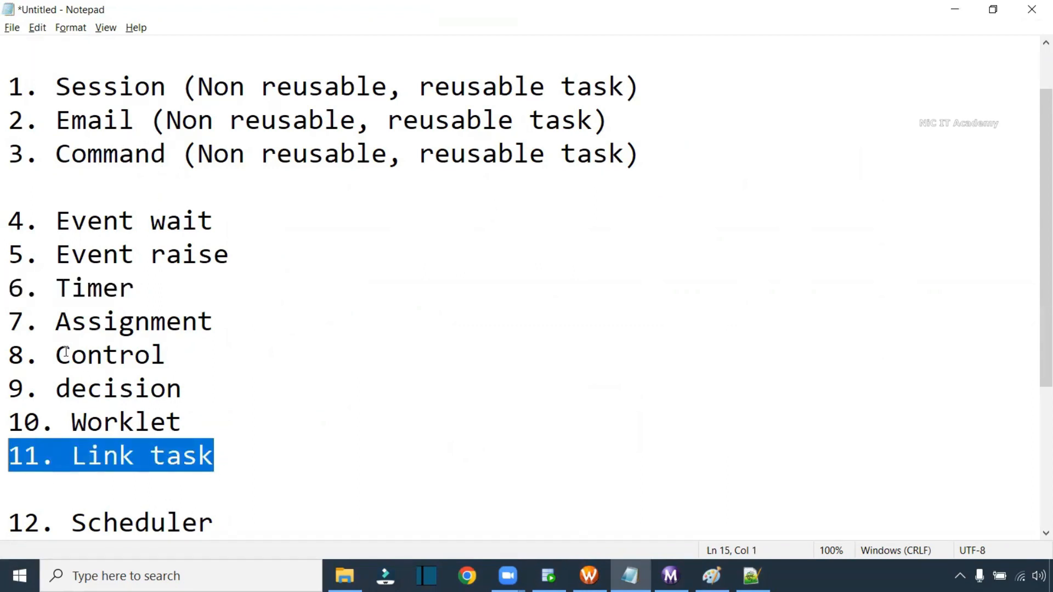
pyautogui.click(226, 459)
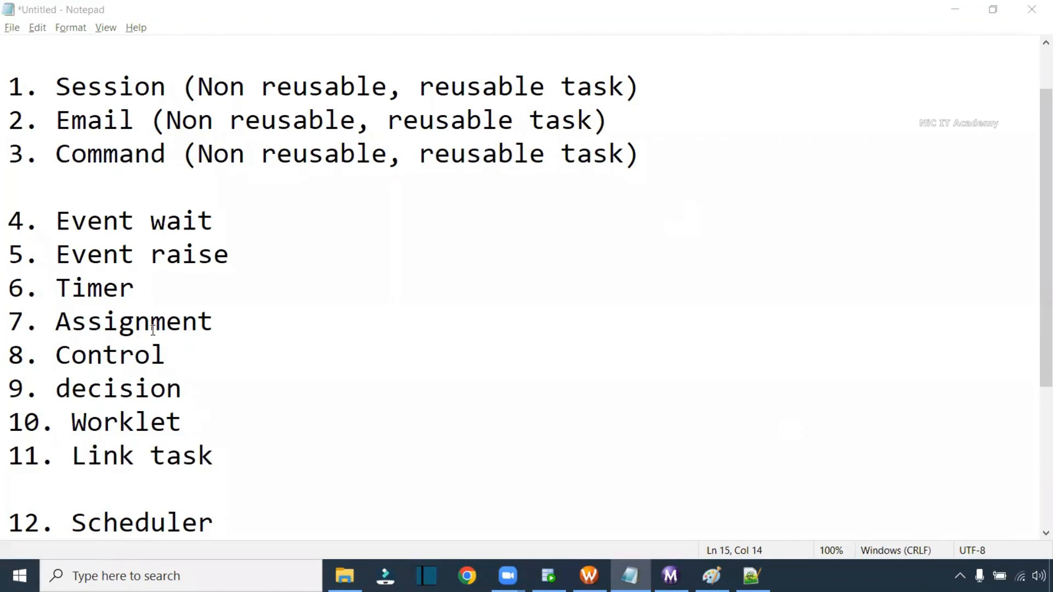
pyautogui.moveTo(175, 356); pyautogui.dragTo(15, 365)
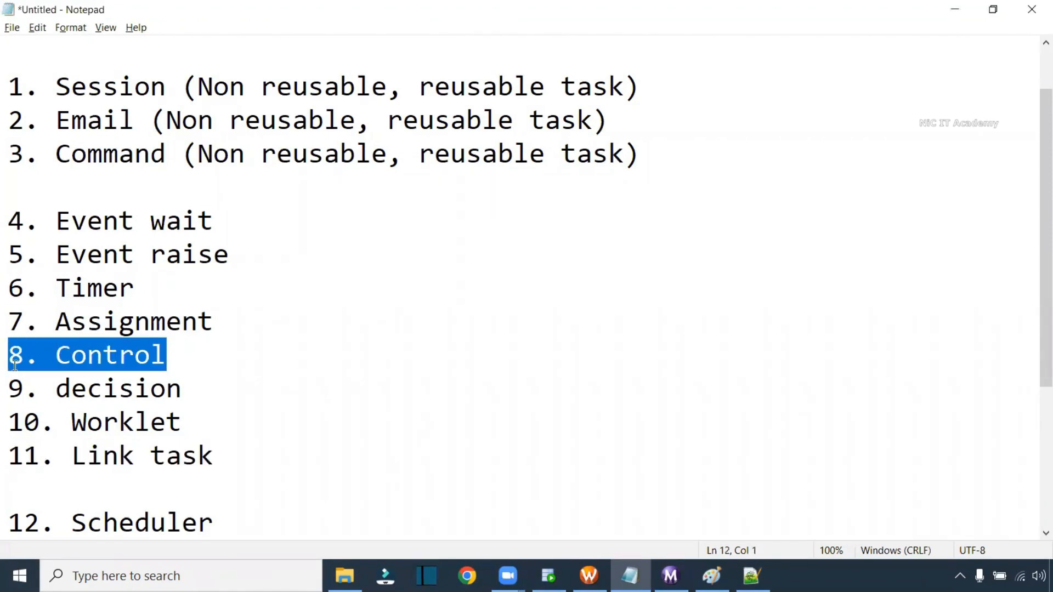
pyautogui.click(589, 576)
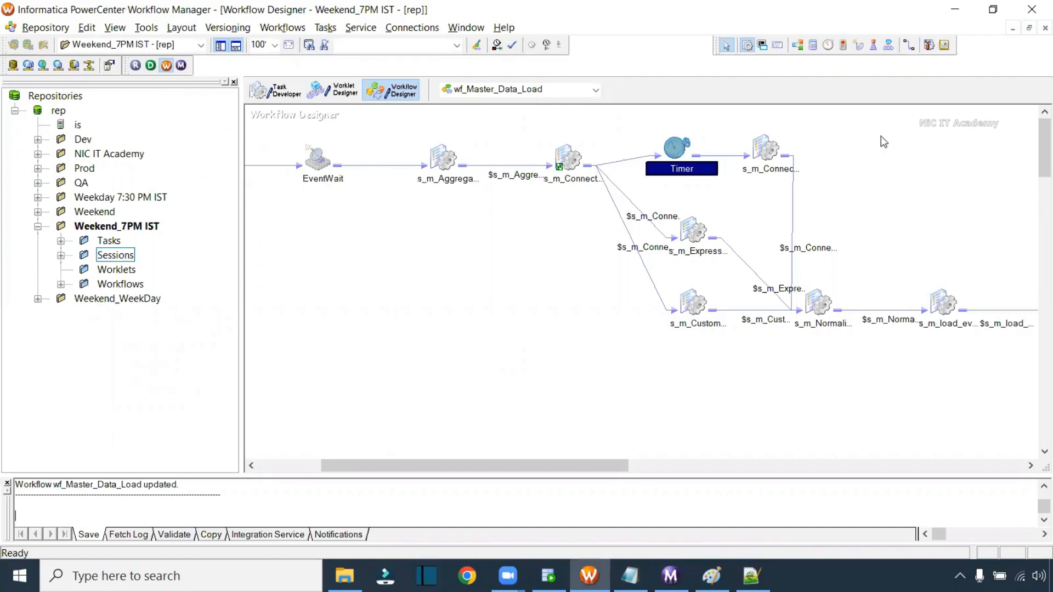
# - Place a Control task below s_m_Normalizer and link s_m_Normalizer to it
pyautogui.click(843, 46)
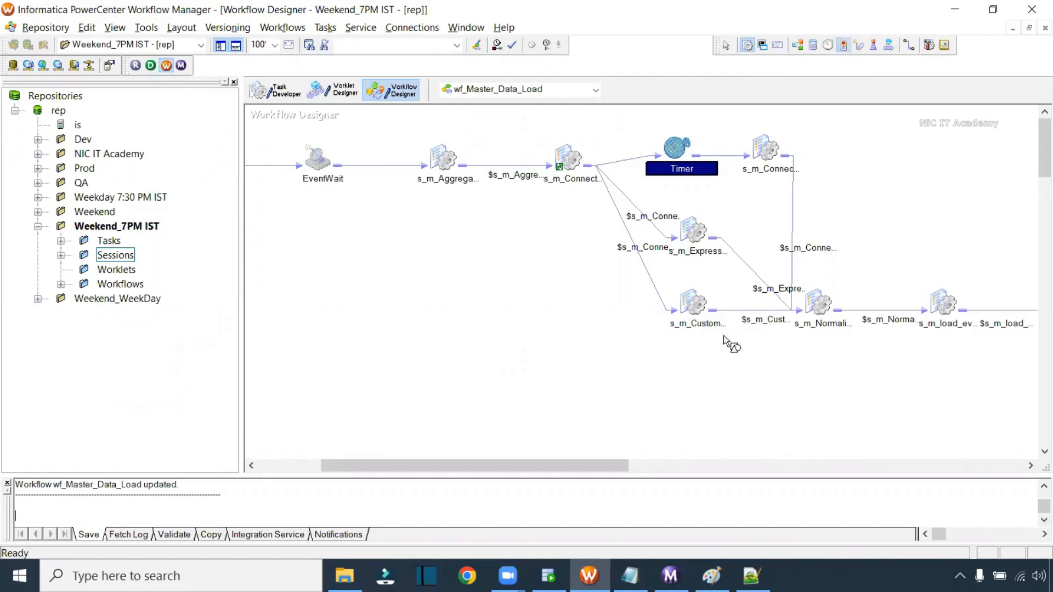
pyautogui.click(707, 368)
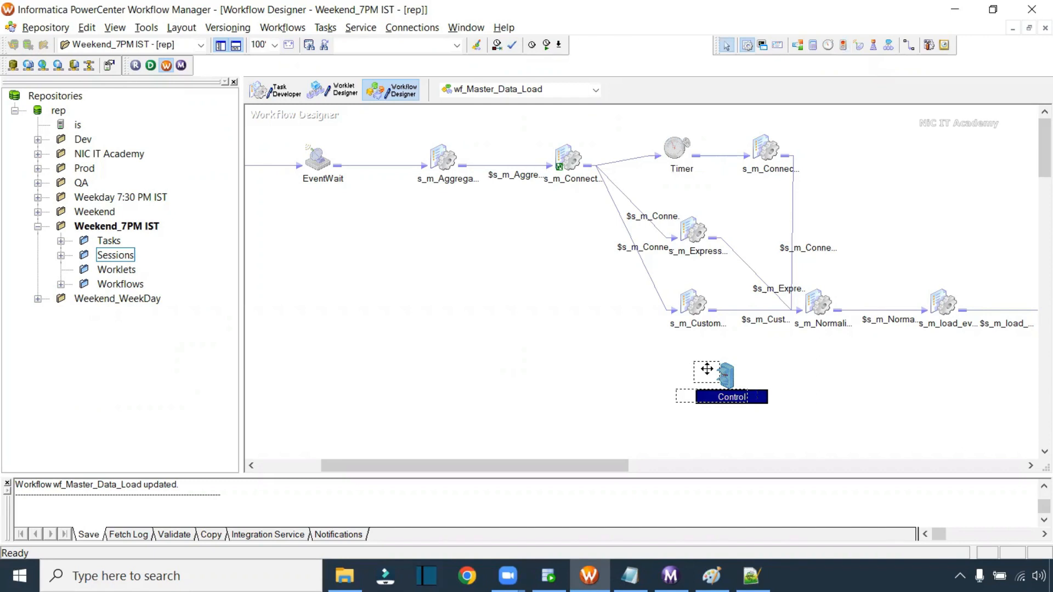
pyautogui.moveTo(707, 369); pyautogui.dragTo(815, 378)
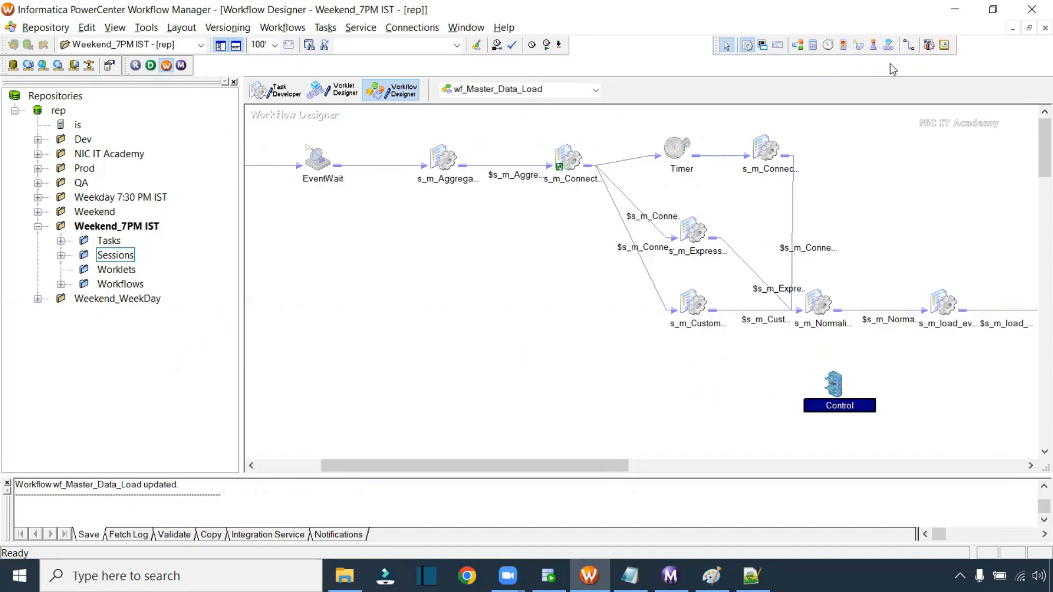
pyautogui.click(909, 46)
pyautogui.moveTo(820, 303); pyautogui.dragTo(833, 386)
pyautogui.moveTo(598, 467); pyautogui.dragTo(684, 468)
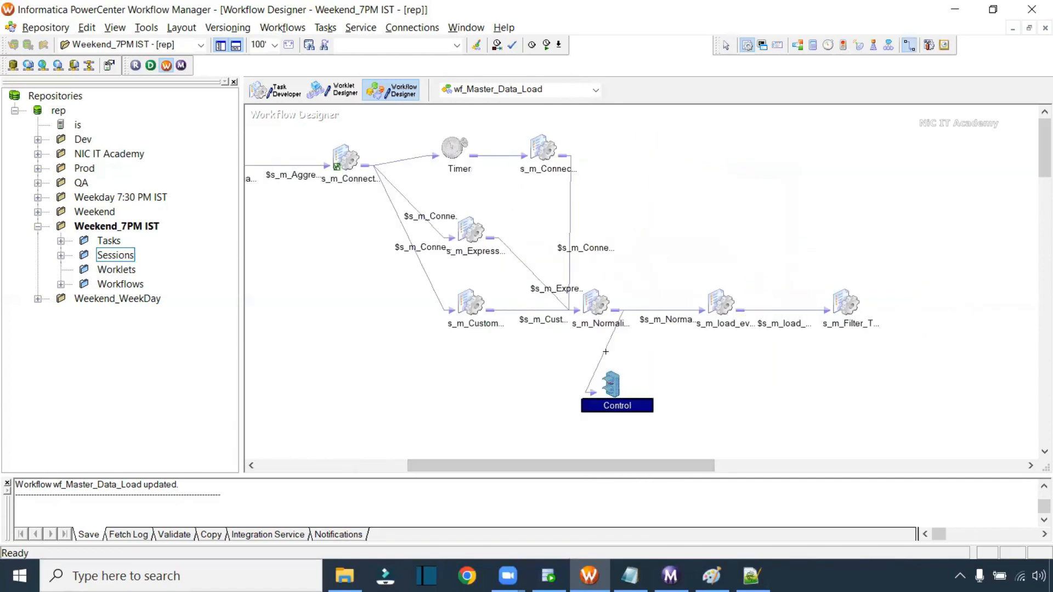
pyautogui.click(611, 382)
pyautogui.press('Escape')
pyautogui.moveTo(611, 382); pyautogui.dragTo(662, 402)
pyautogui.click(630, 358)
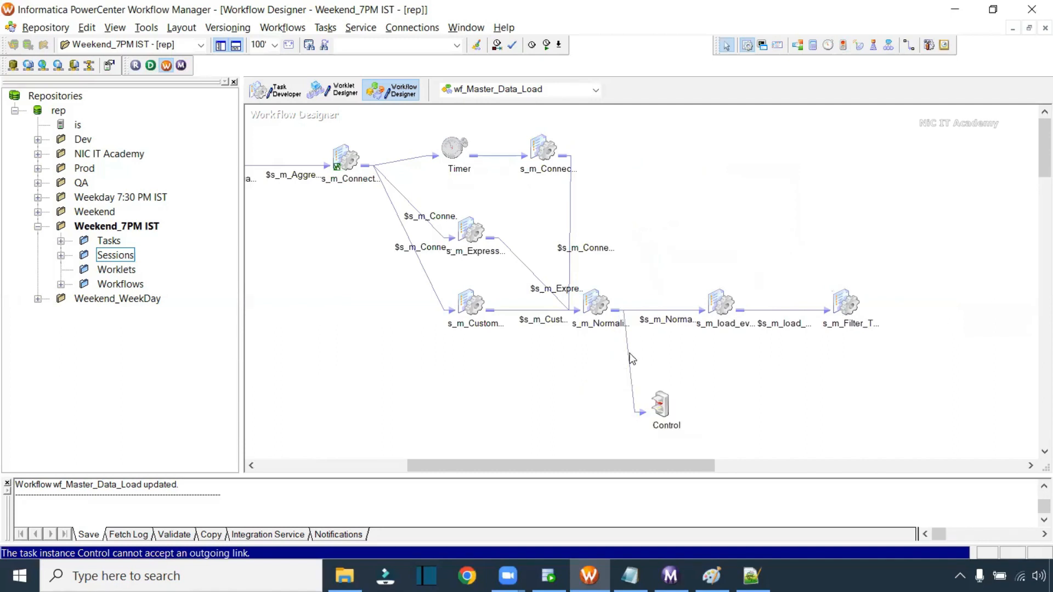
# - Set the Control task's Control Option to Fail me
pyautogui.doubleClick(661, 406)
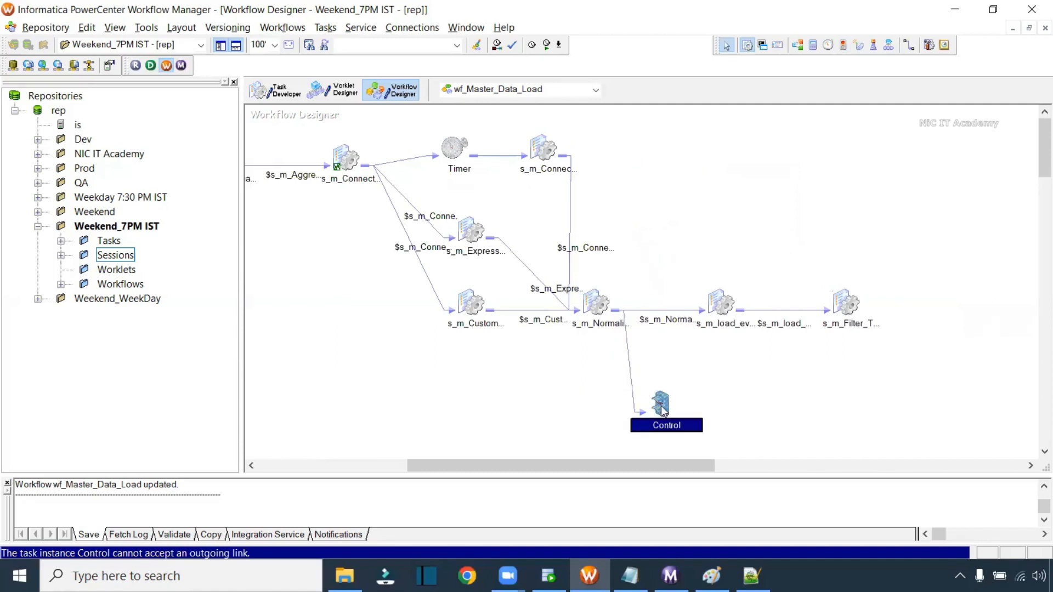
pyautogui.click(170, 78)
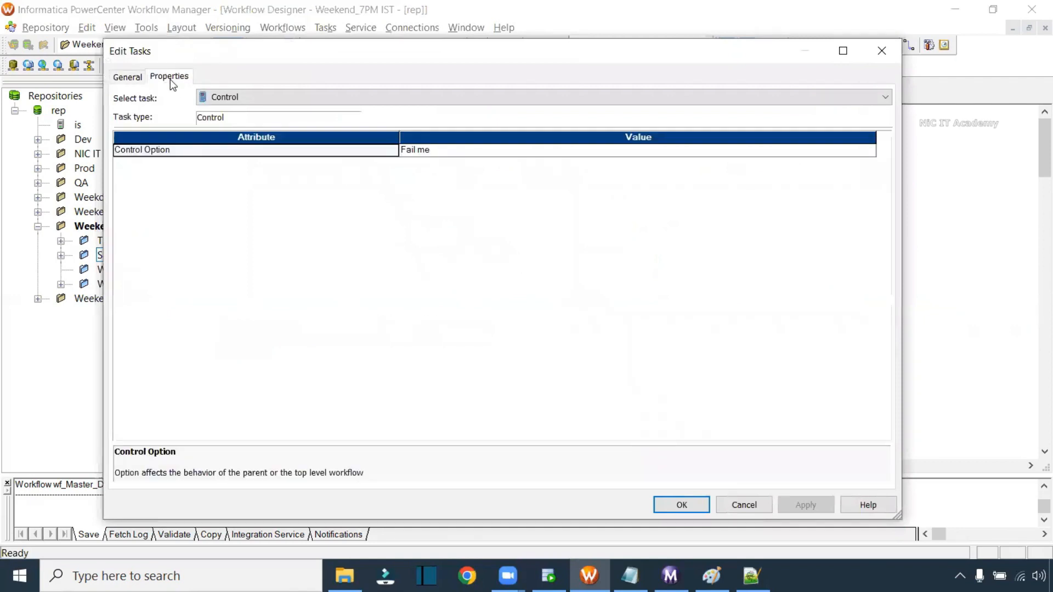
pyautogui.click(456, 153)
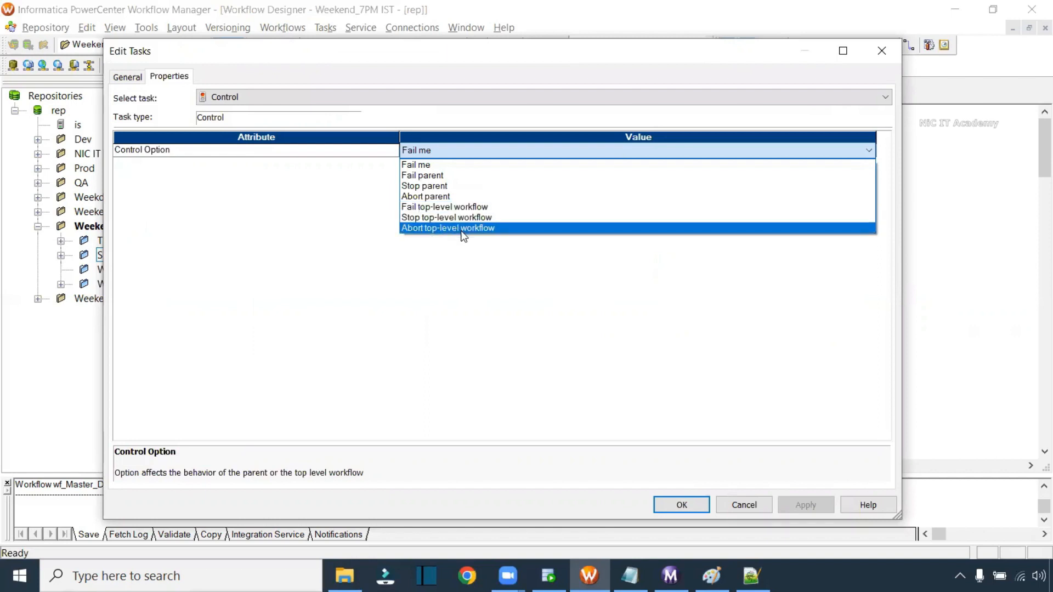
pyautogui.click(426, 168)
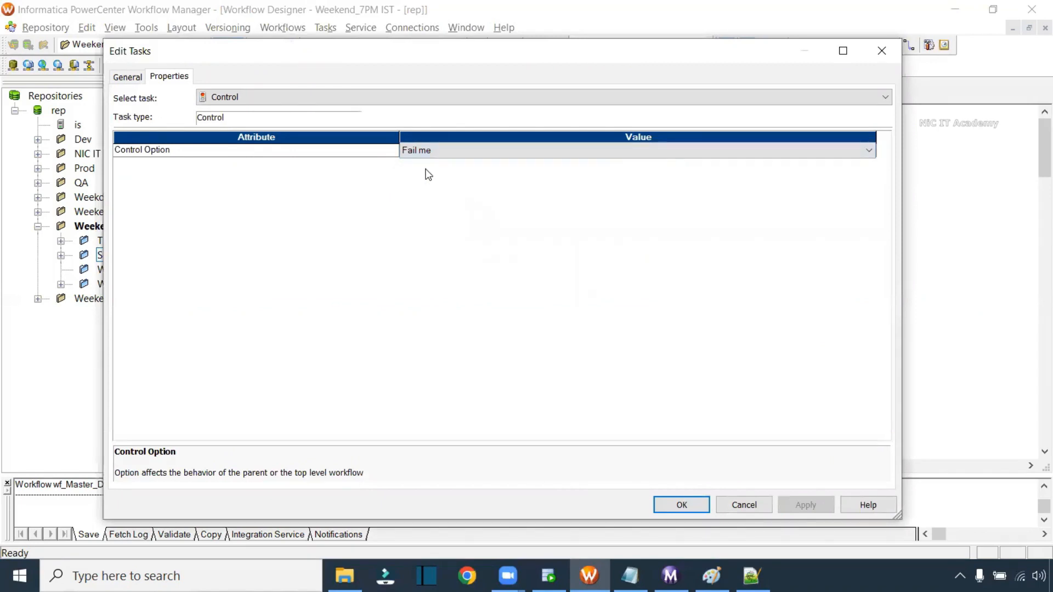
pyautogui.click(690, 503)
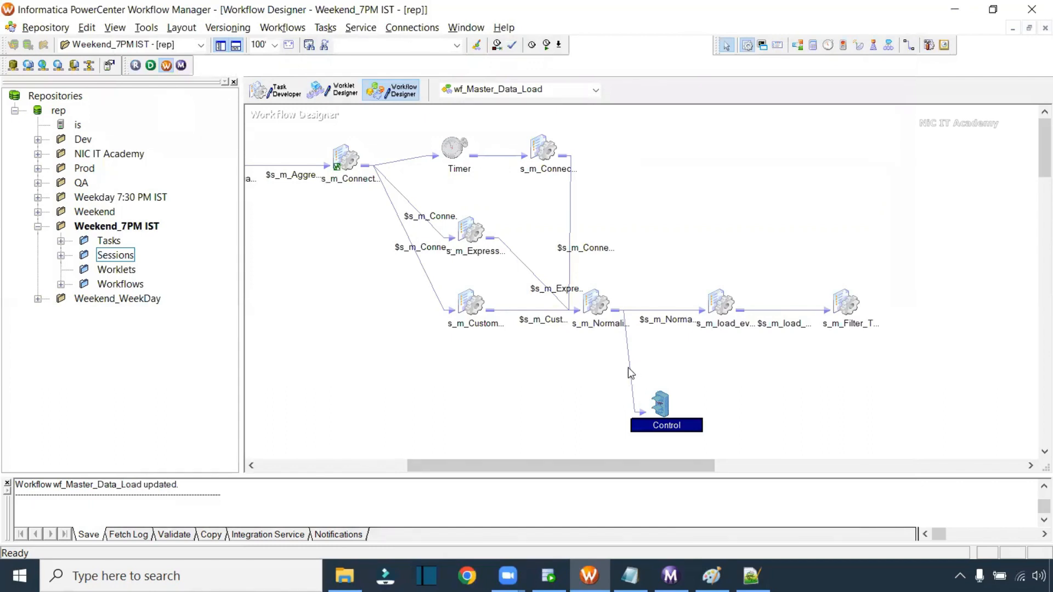
pyautogui.click(631, 367)
# - Build the link condition comparing $s_m_Normalizer.SrcSuccessRows with $s_m_Normalizer.TgtSuccessRows
pyautogui.doubleClick(630, 368)
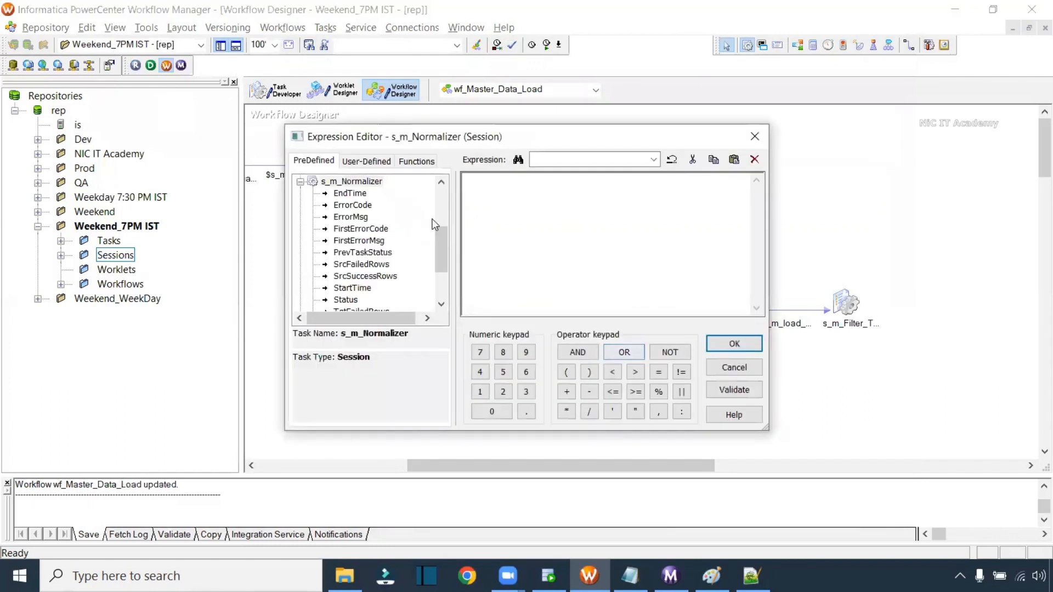
pyautogui.moveTo(442, 251); pyautogui.dragTo(443, 265)
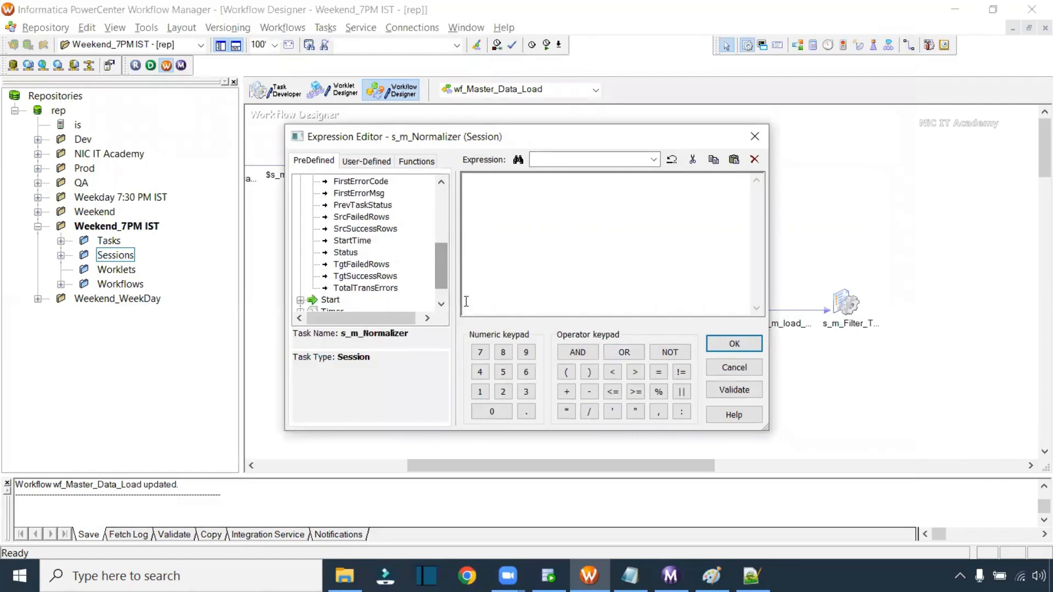
pyautogui.click(371, 231)
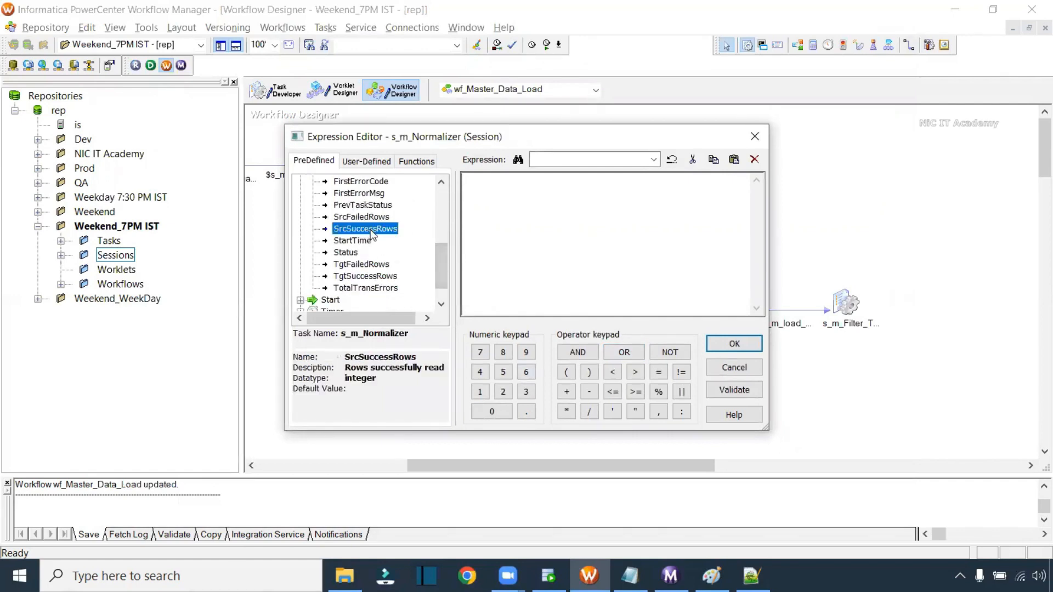
pyautogui.doubleClick(371, 232)
pyautogui.click(604, 183)
pyautogui.write('=')
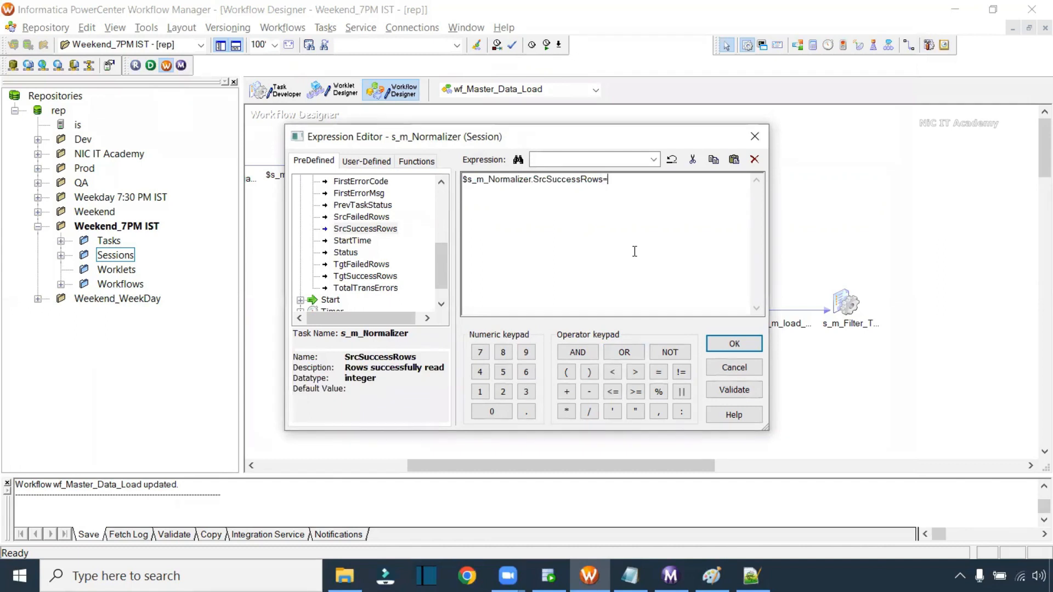
pyautogui.doubleClick(366, 275)
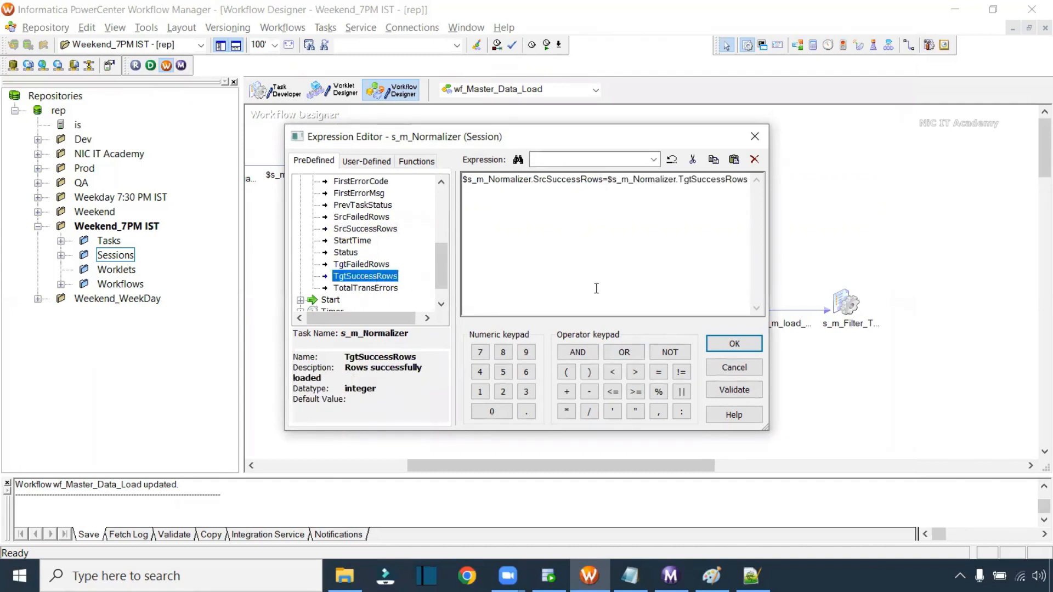
pyautogui.scroll(3, 637, 263)
pyautogui.scroll(1, 637, 263)
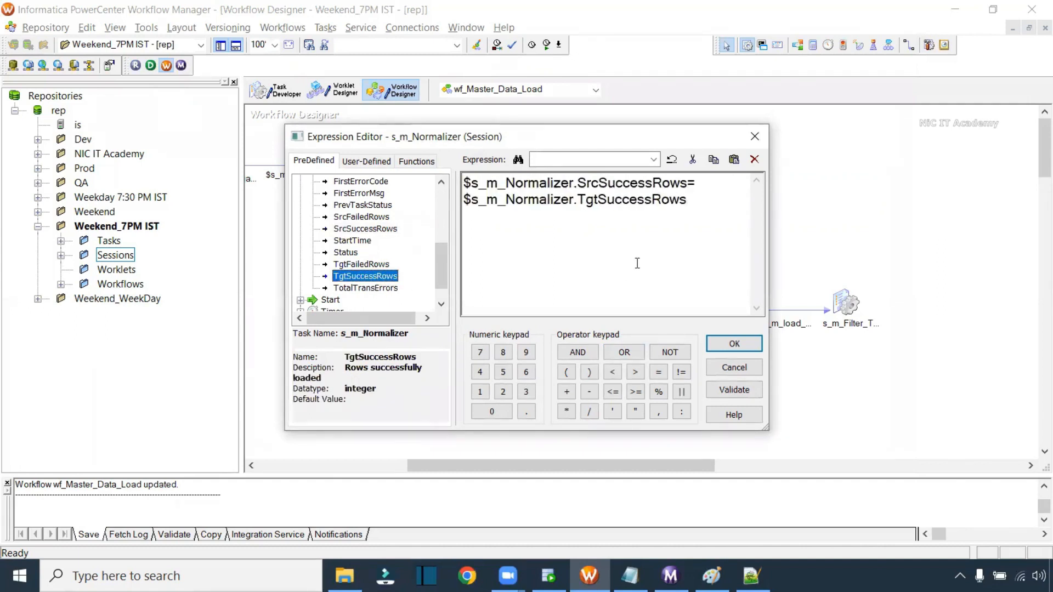
pyautogui.click(686, 187)
pyautogui.write('!')
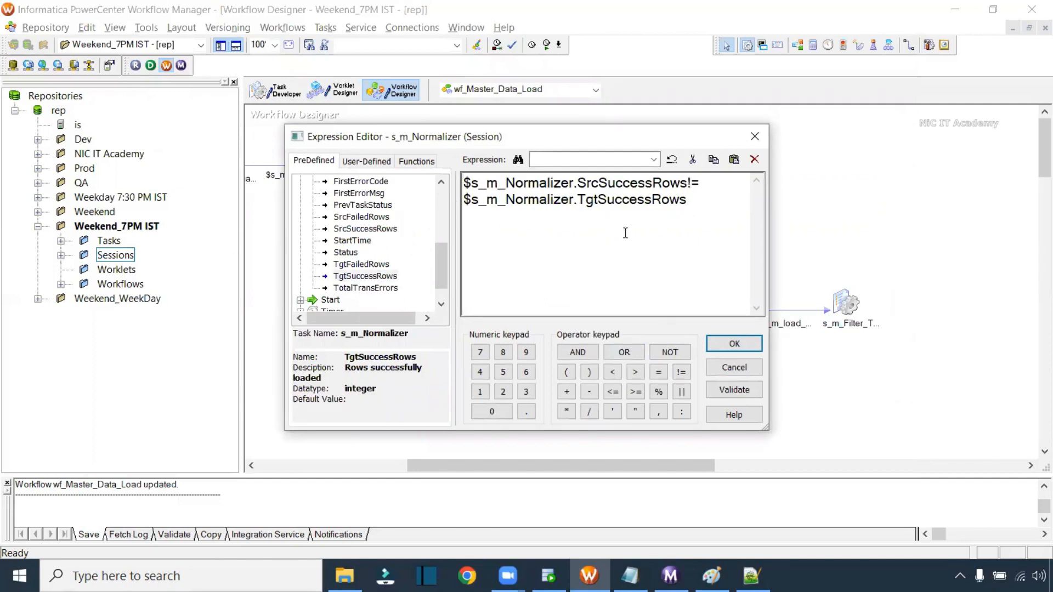
pyautogui.moveTo(619, 137); pyautogui.dragTo(391, 141)
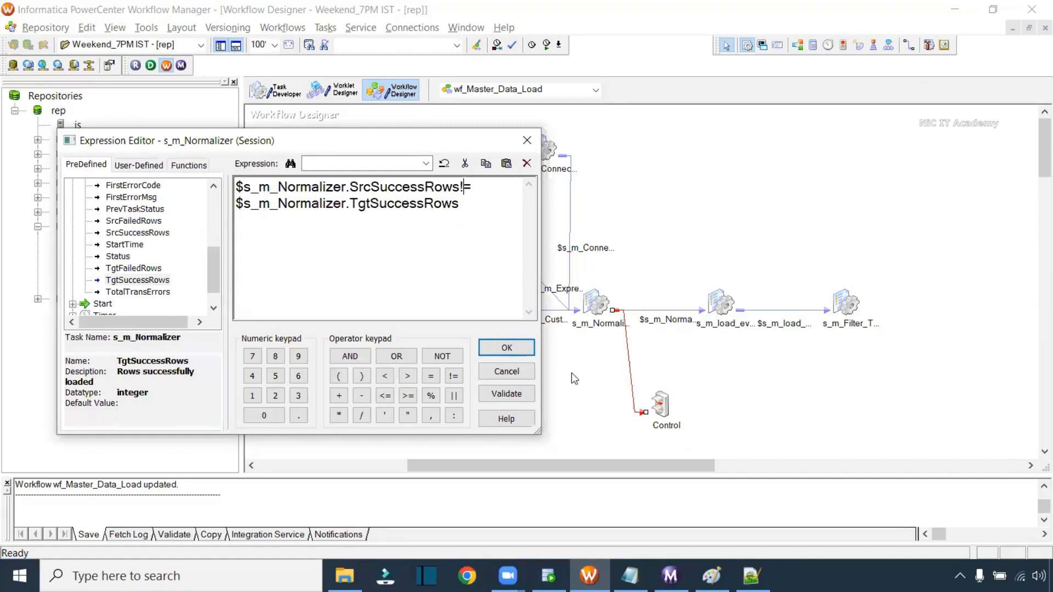
# - Check the s_m_Normalizer source and T_STUDENT_NRM target row counts in Workflow Monitor
pyautogui.click(670, 576)
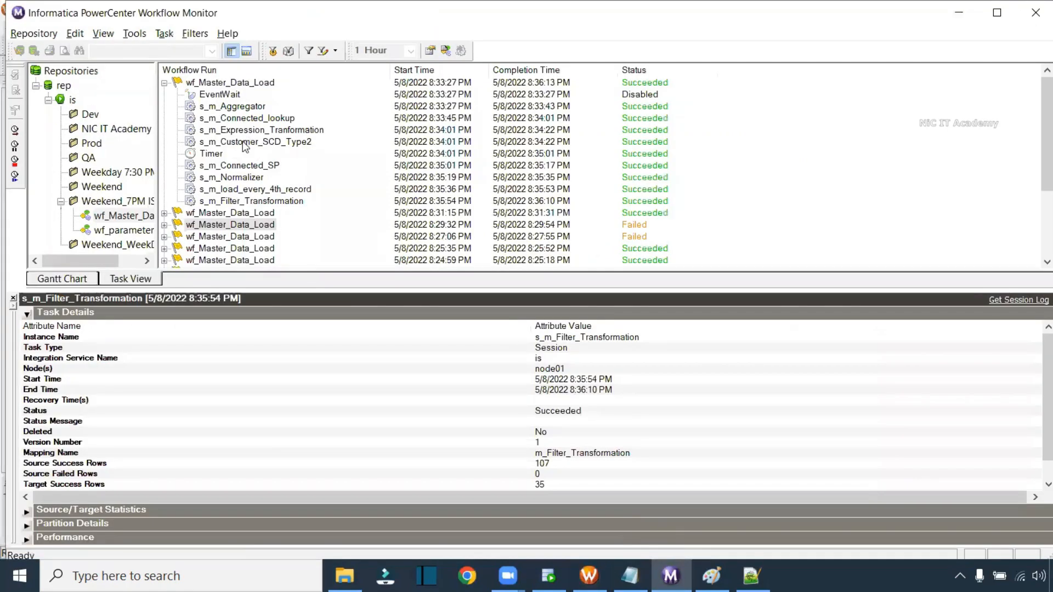
pyautogui.click(246, 177)
pyautogui.click(27, 314)
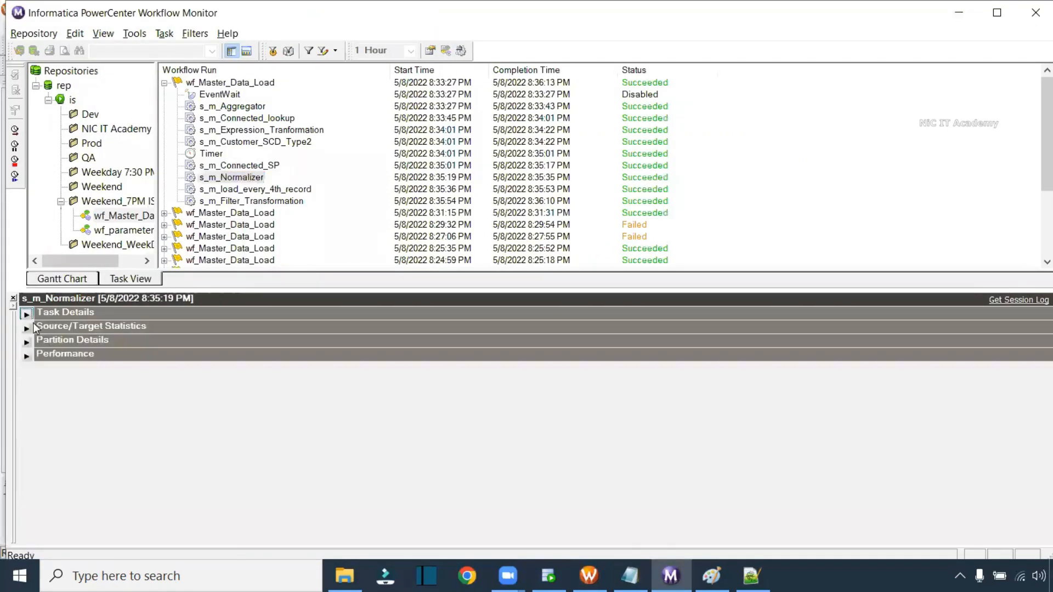
pyautogui.click(26, 327)
pyautogui.click(231, 362)
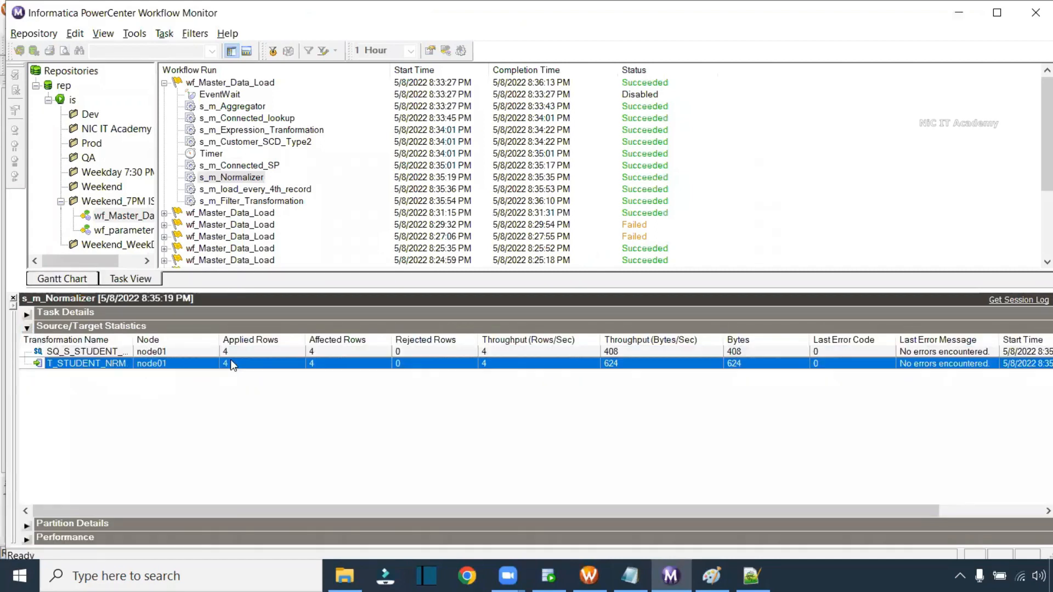
# - Make the condition an equals check (SrcSuccessRows=TgtSuccessRows), accept it, and save the workflow
pyautogui.hotkey('alt', 'Tab')
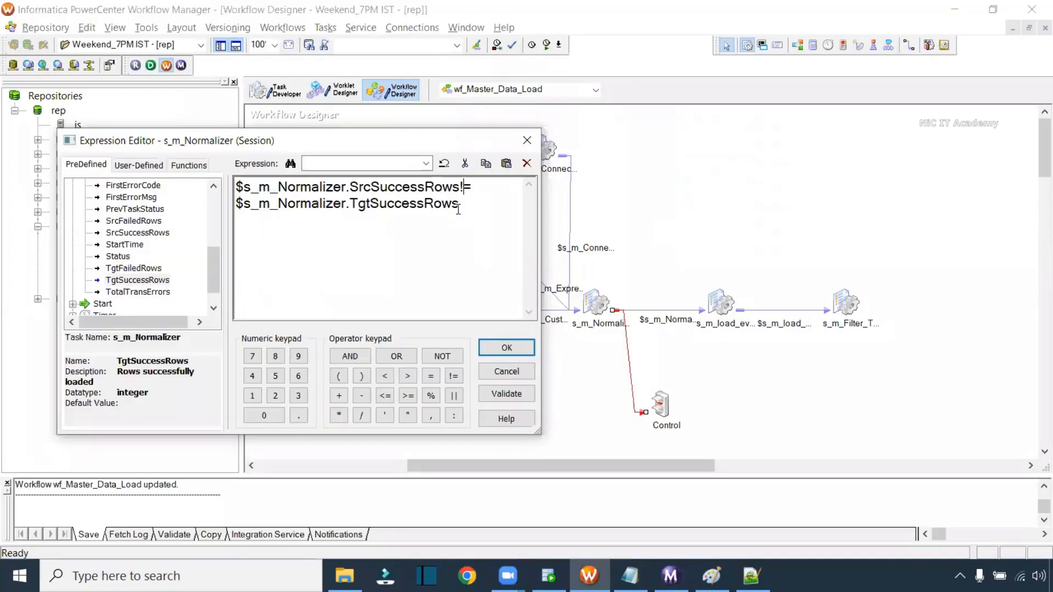
pyautogui.press('BackSpace')
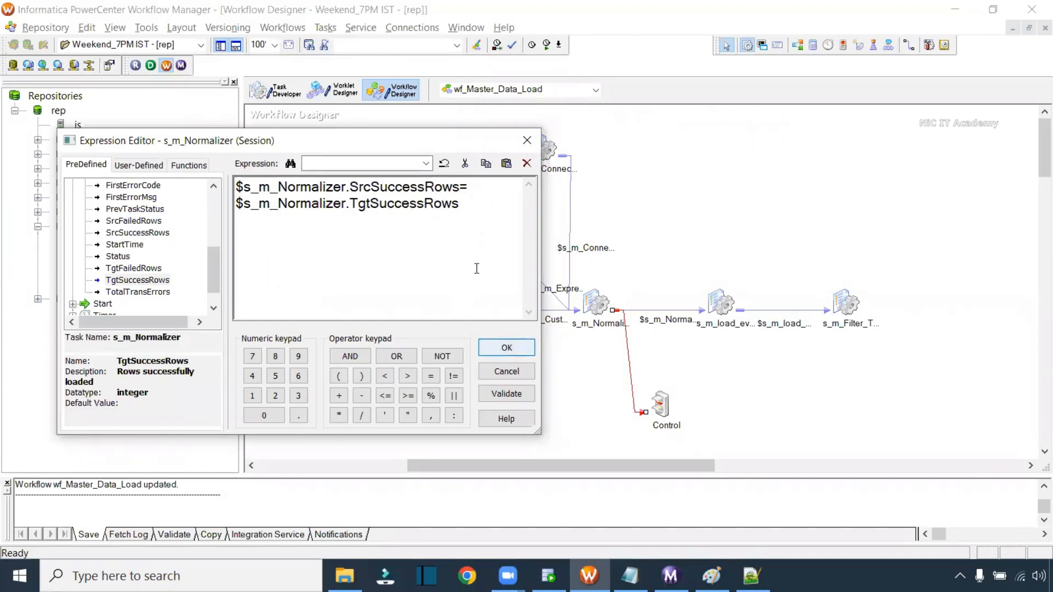
pyautogui.click(498, 351)
pyautogui.moveTo(610, 349); pyautogui.dragTo(649, 352)
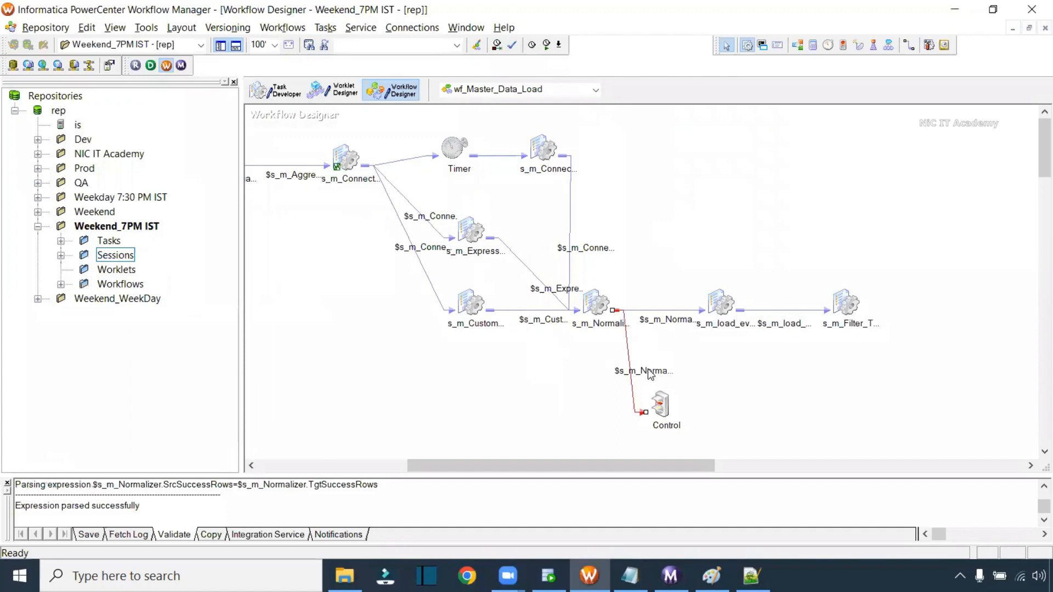
pyautogui.click(660, 405)
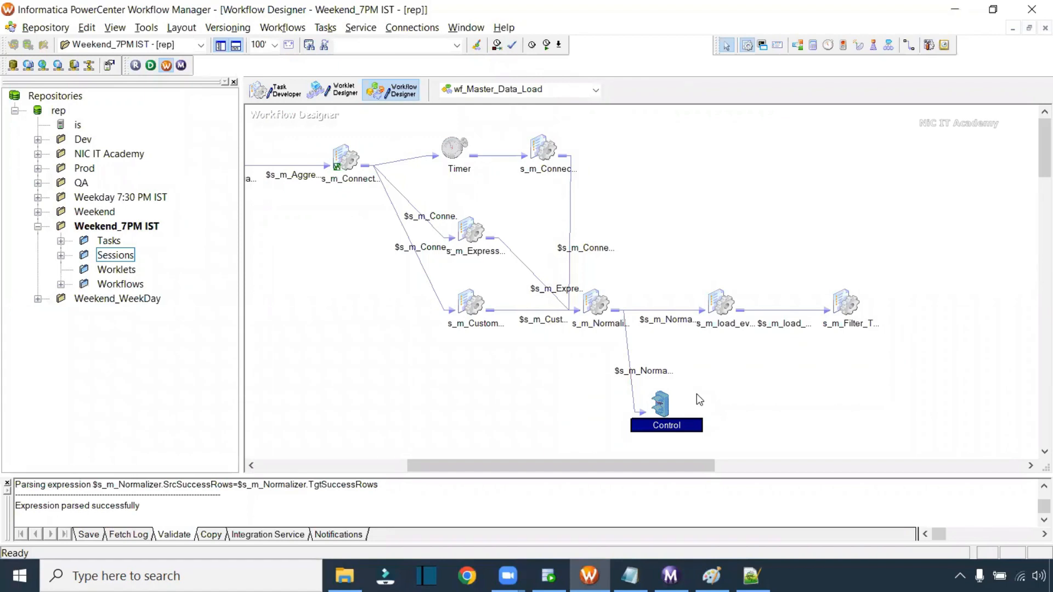
pyautogui.hotkey('ctrl', 's')
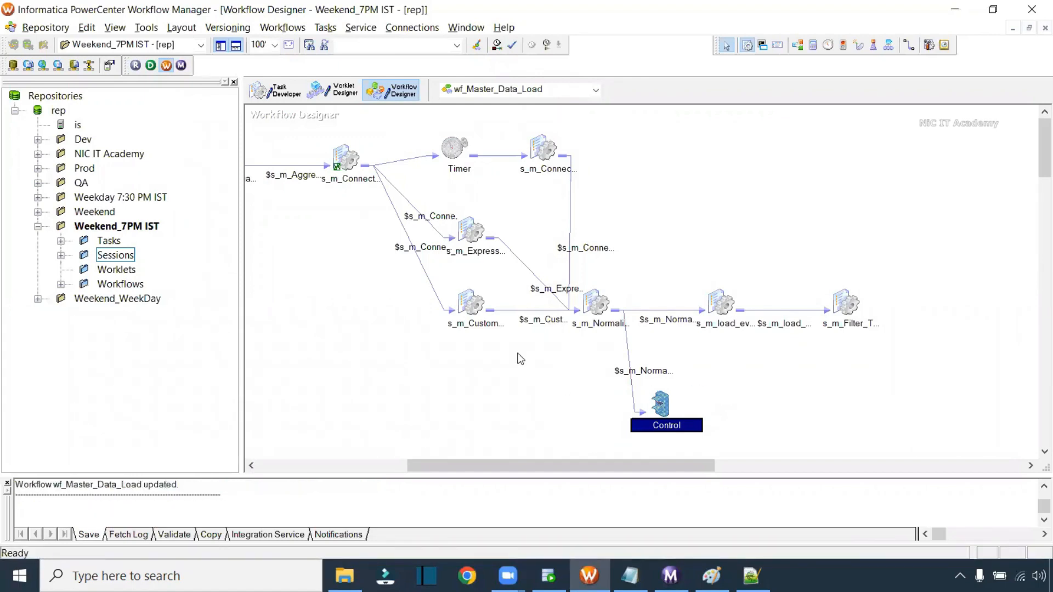
# - Start wf_Master_Data_Load from s_m_Normalizer and confirm Control failed while the three sessions succeeded
pyautogui.rightClick(589, 299)
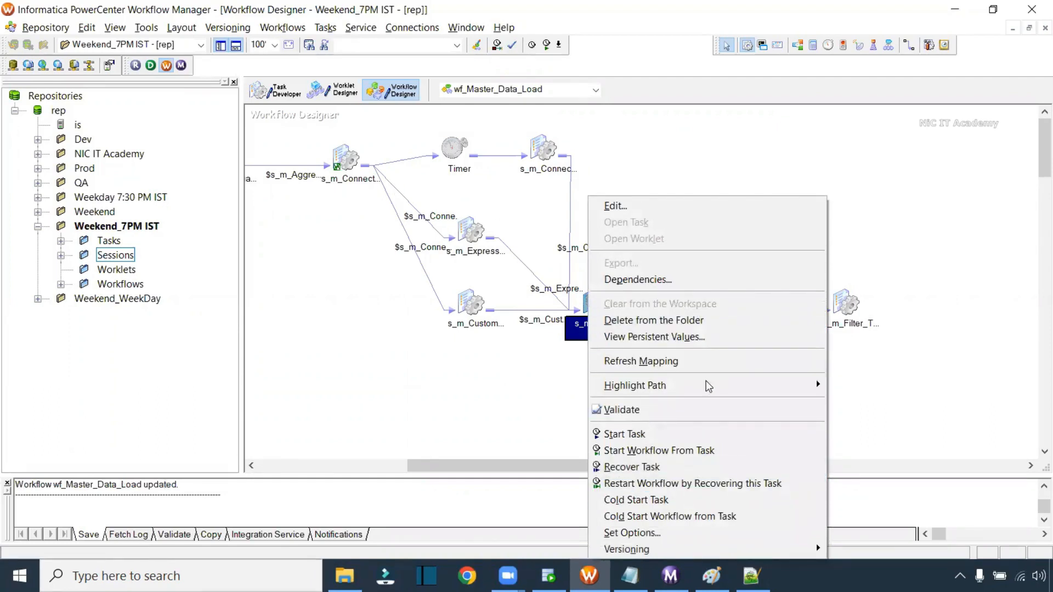
pyautogui.click(674, 451)
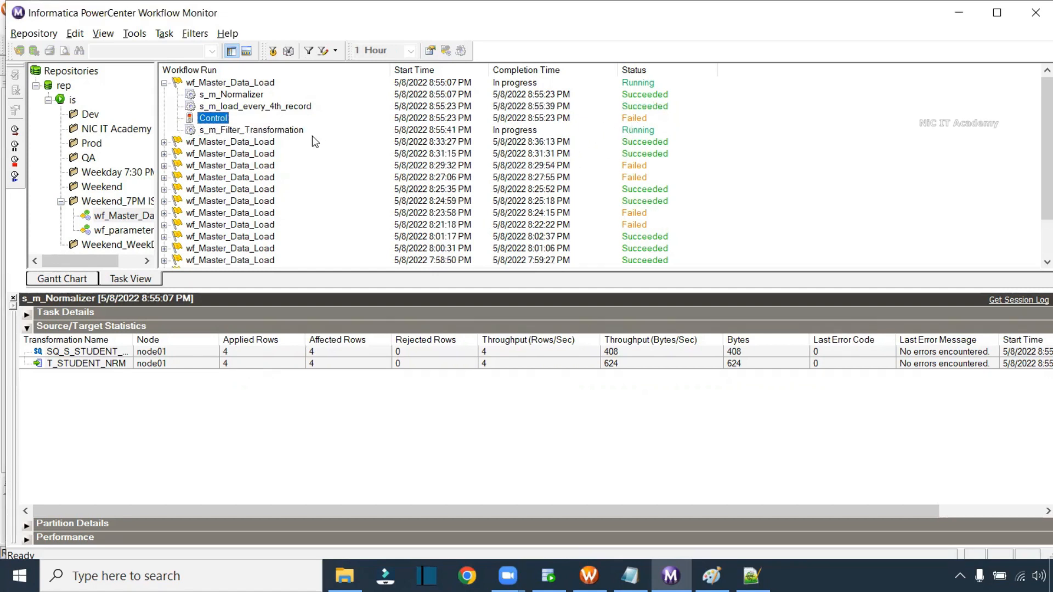
pyautogui.click(258, 130)
pyautogui.click(271, 110)
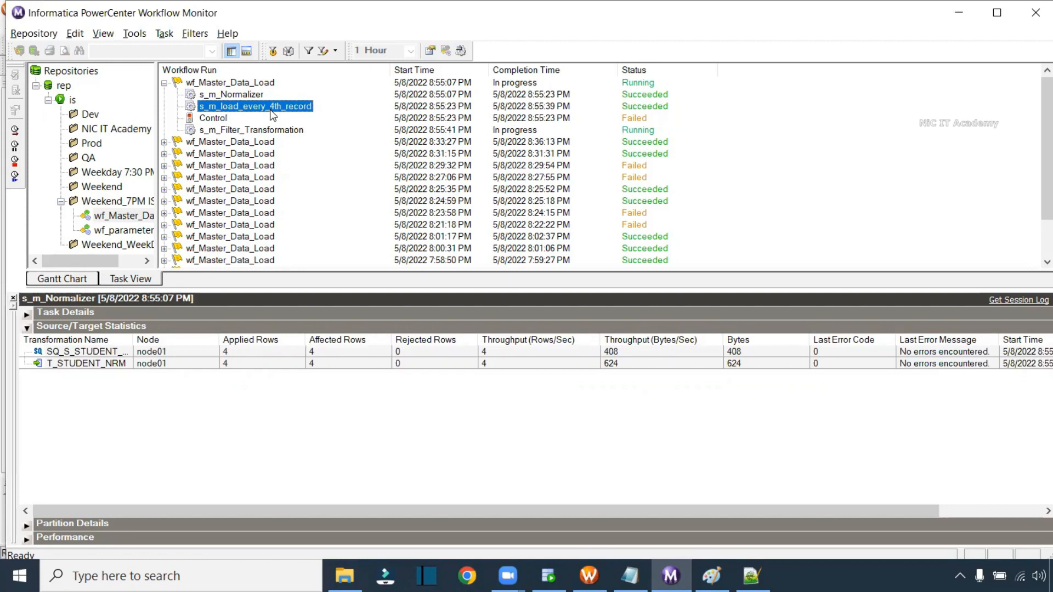
pyautogui.click(222, 120)
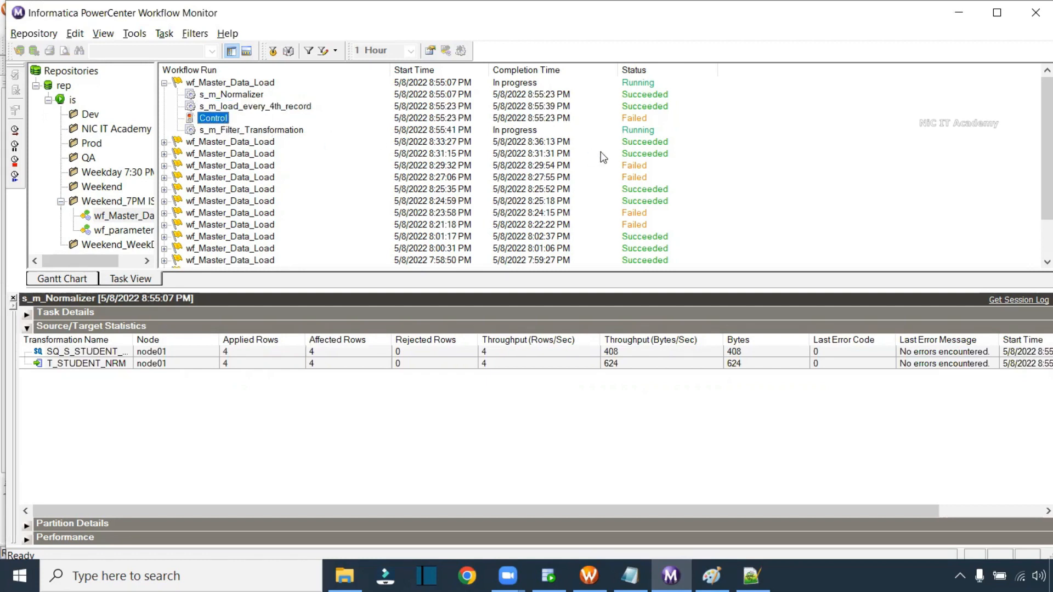
pyautogui.click(268, 132)
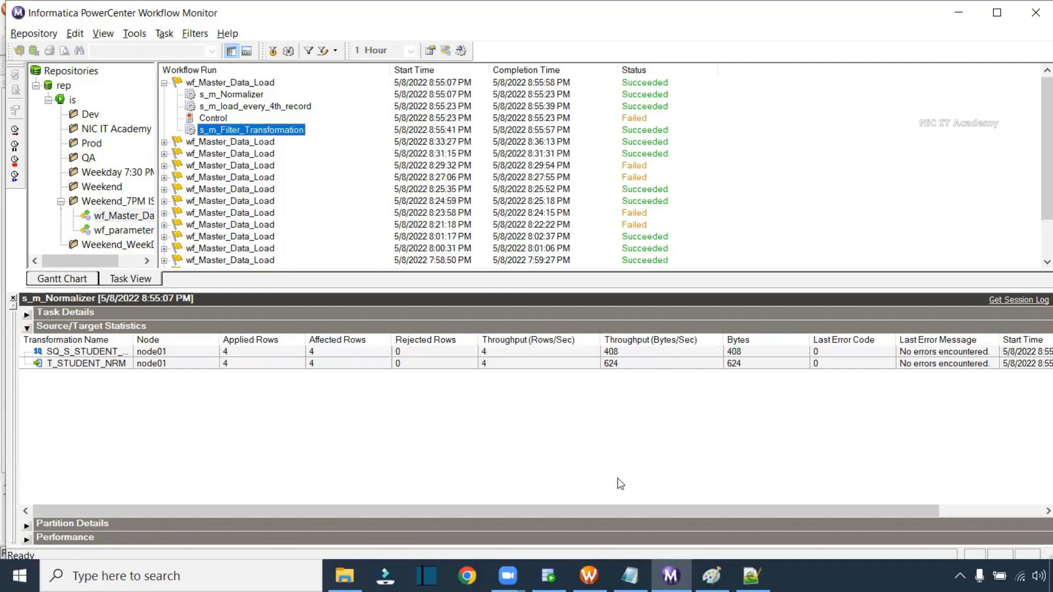
pyautogui.click(220, 119)
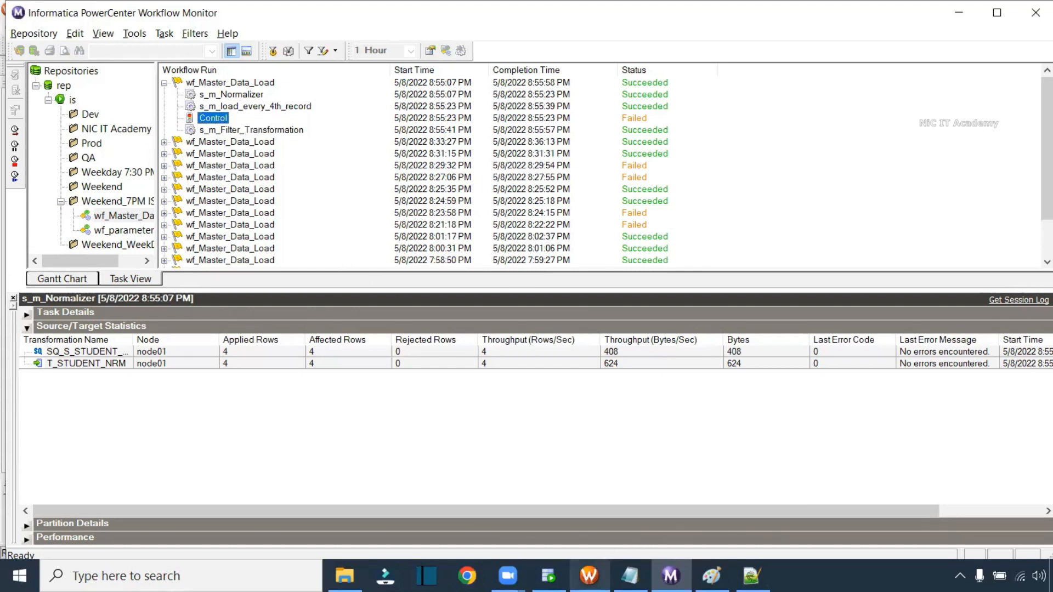
# - Back in Workflow Manager, set the Control task's Control Option to Fail parent
pyautogui.moveTo(588, 576)
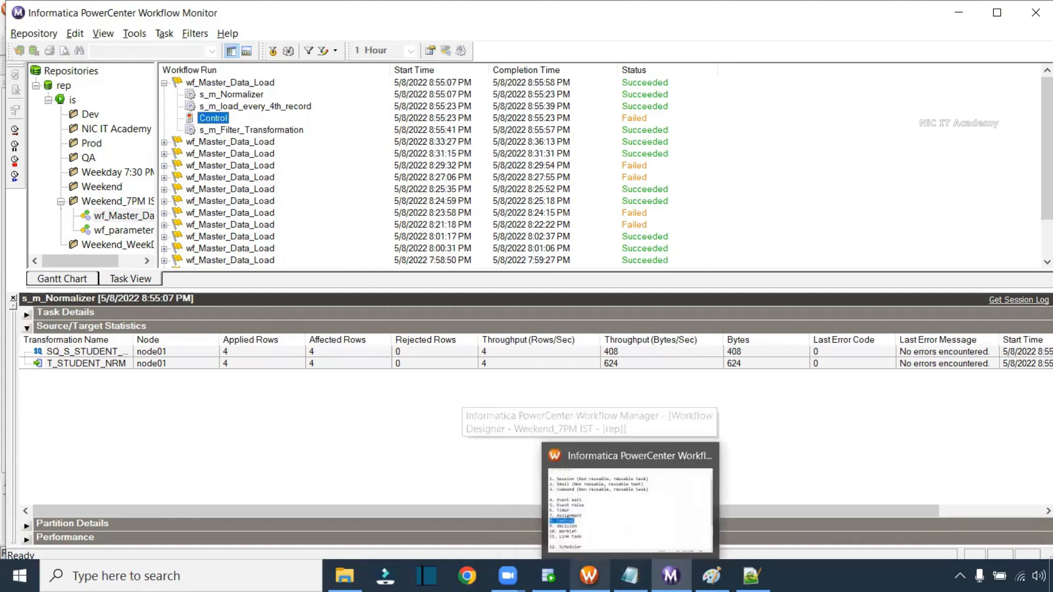
pyautogui.click(631, 510)
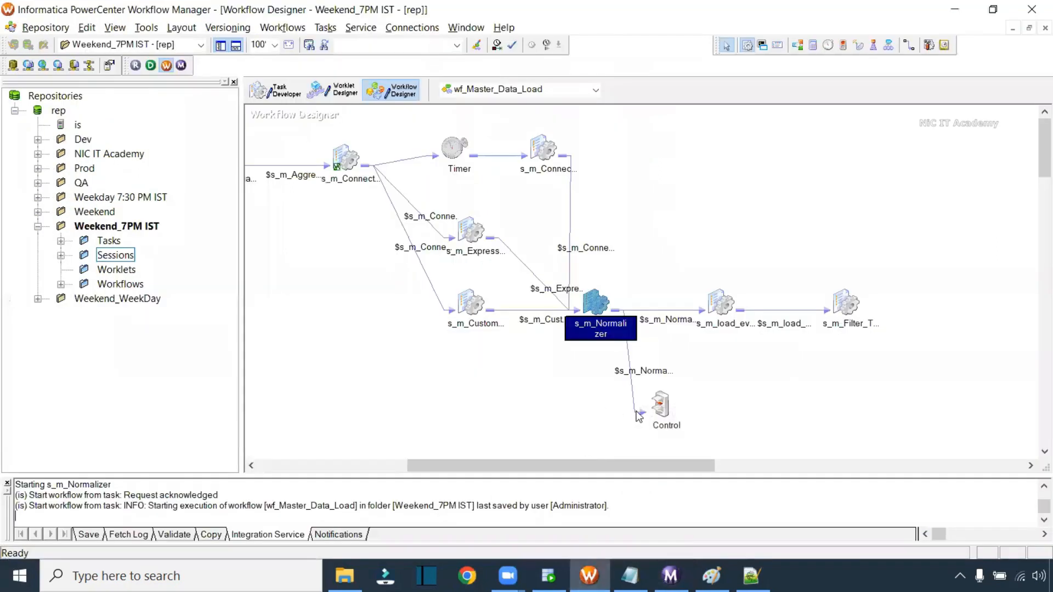
pyautogui.doubleClick(659, 410)
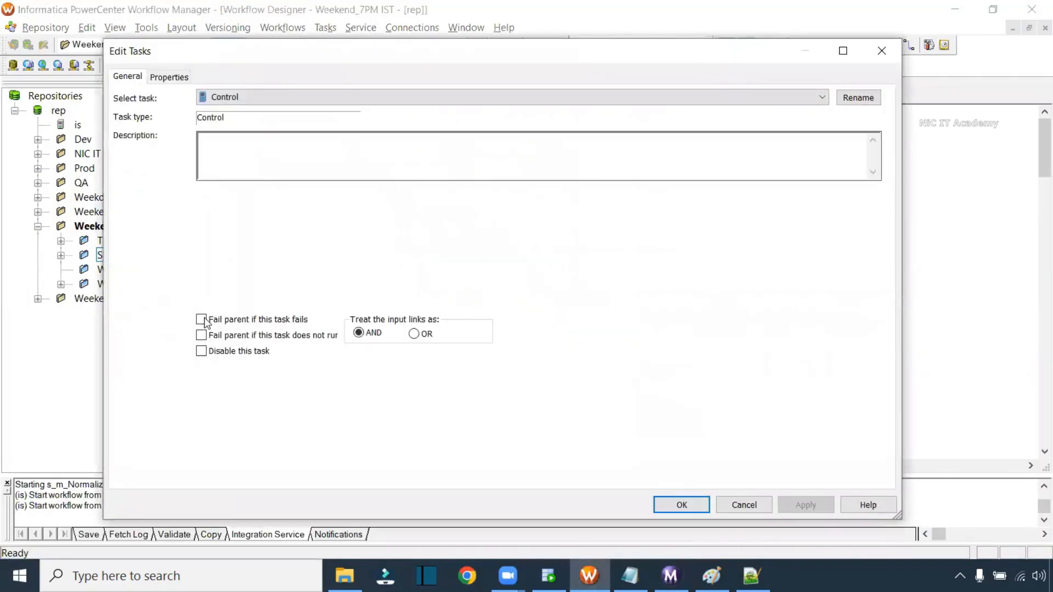
pyautogui.click(169, 77)
pyautogui.click(434, 151)
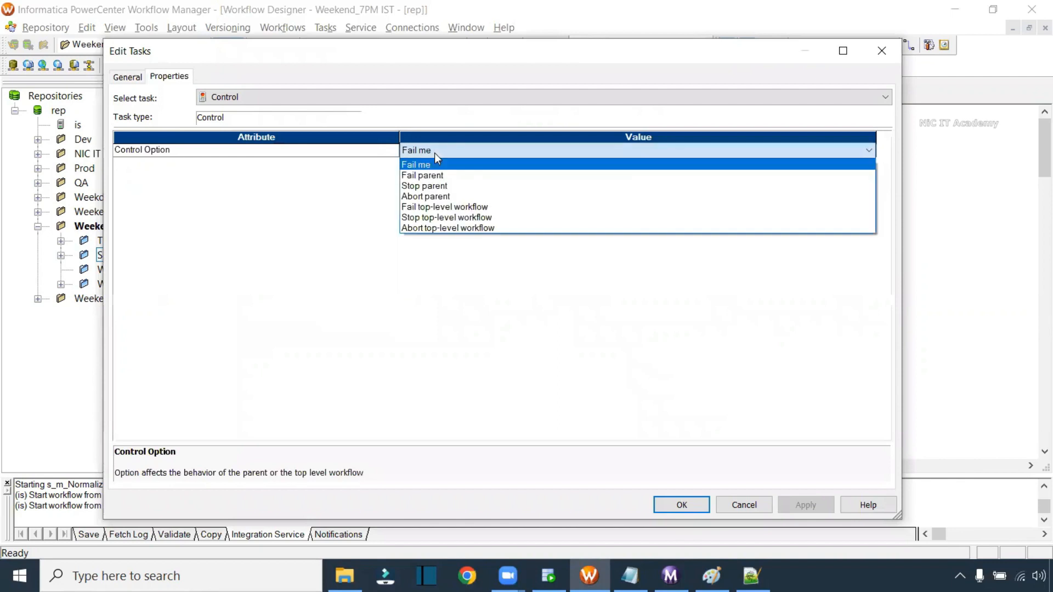
pyautogui.click(422, 176)
pyautogui.click(681, 504)
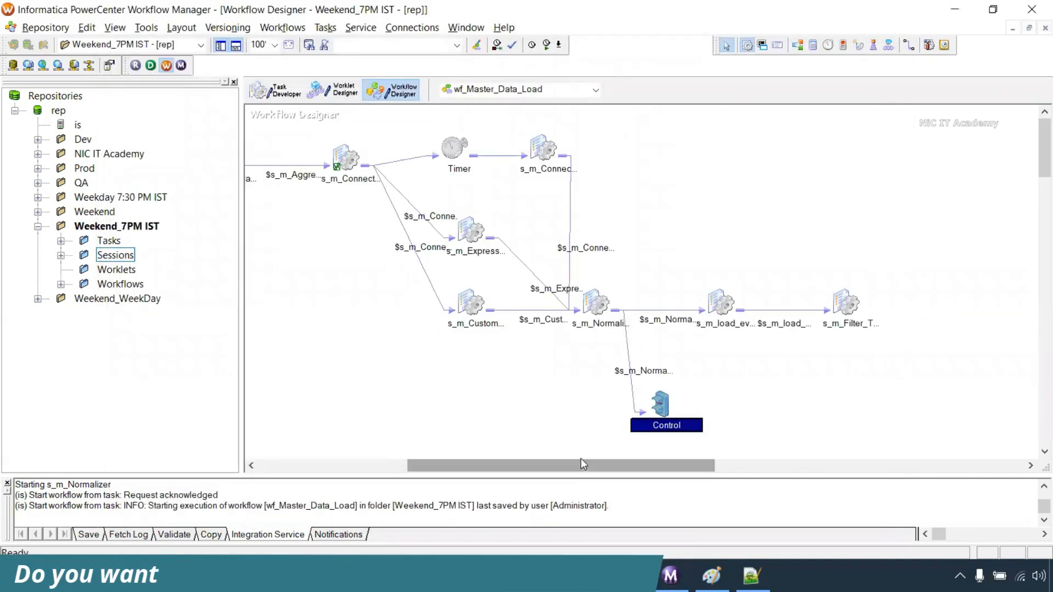
# - Save wf_Master_Data_Load and bring up s_m_Normalizer's actions to start the workflow from it
pyautogui.click(660, 339)
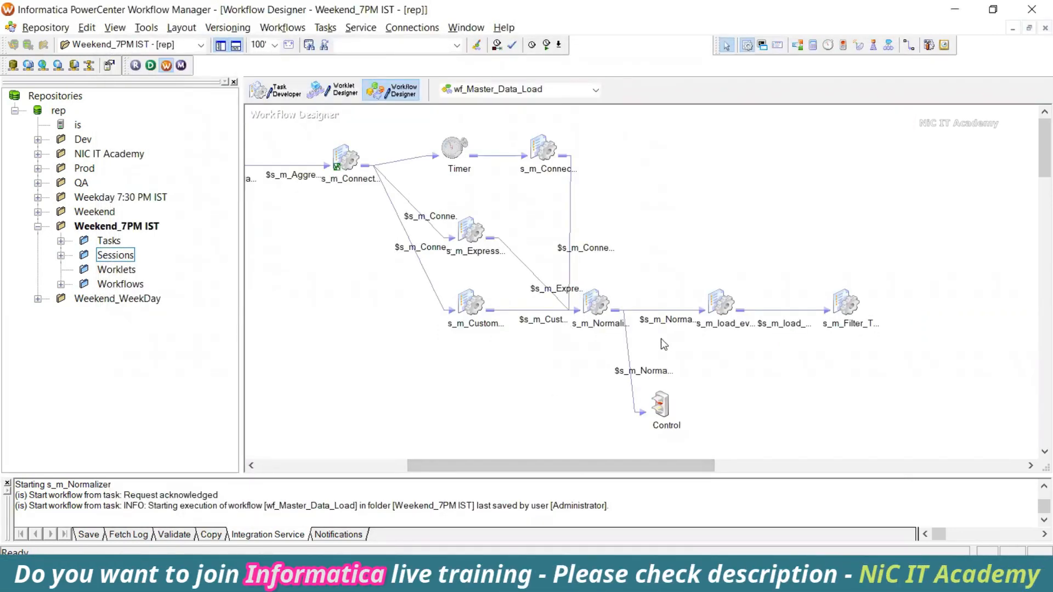
pyautogui.moveTo(535, 252); pyautogui.dragTo(892, 357)
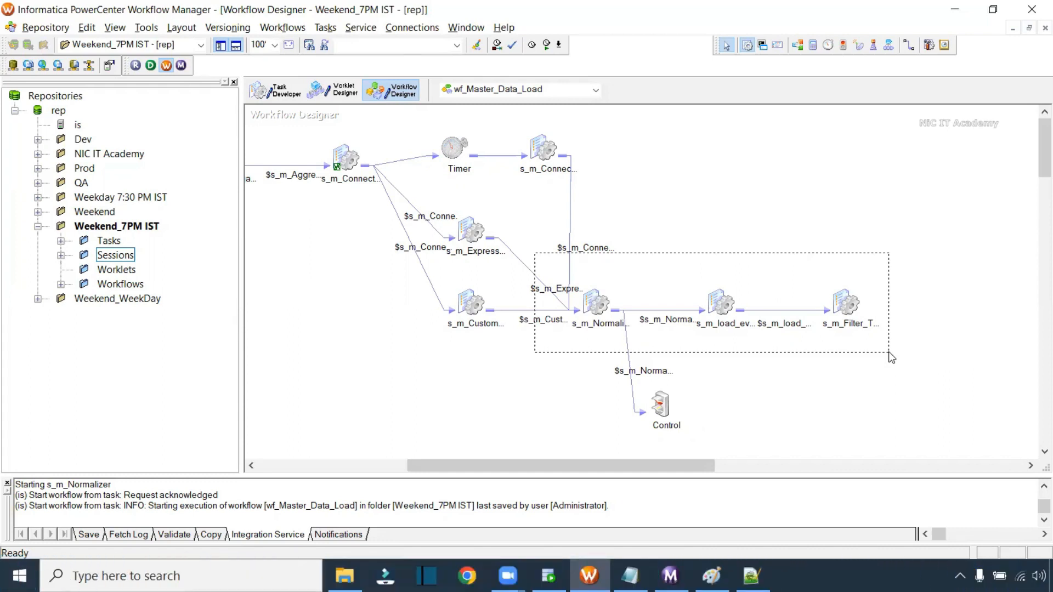
pyautogui.moveTo(888, 351); pyautogui.dragTo(889, 351)
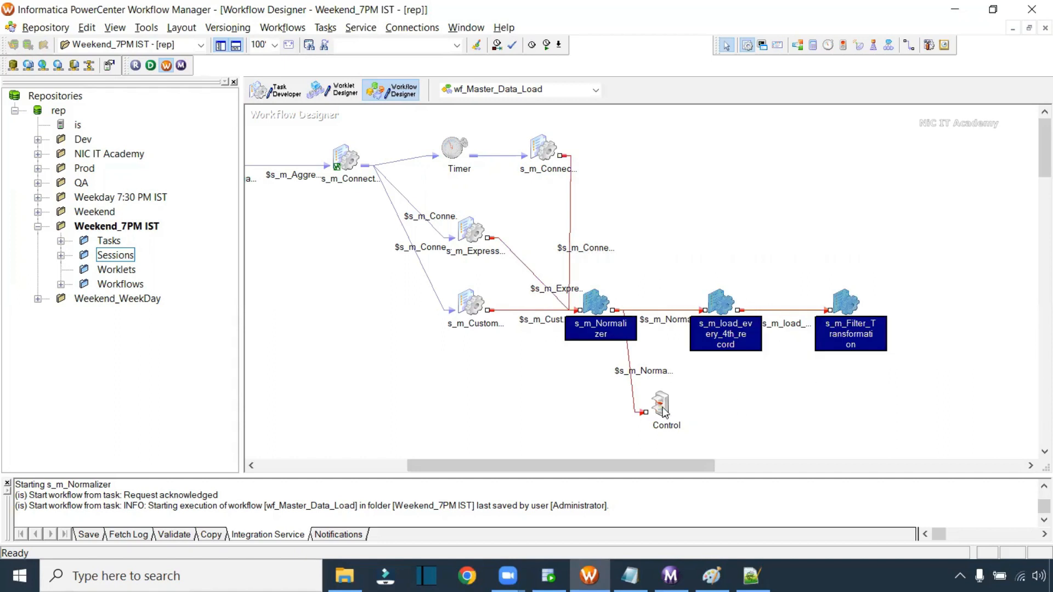
pyautogui.click(686, 416)
pyautogui.hotkey('ctrl', 's')
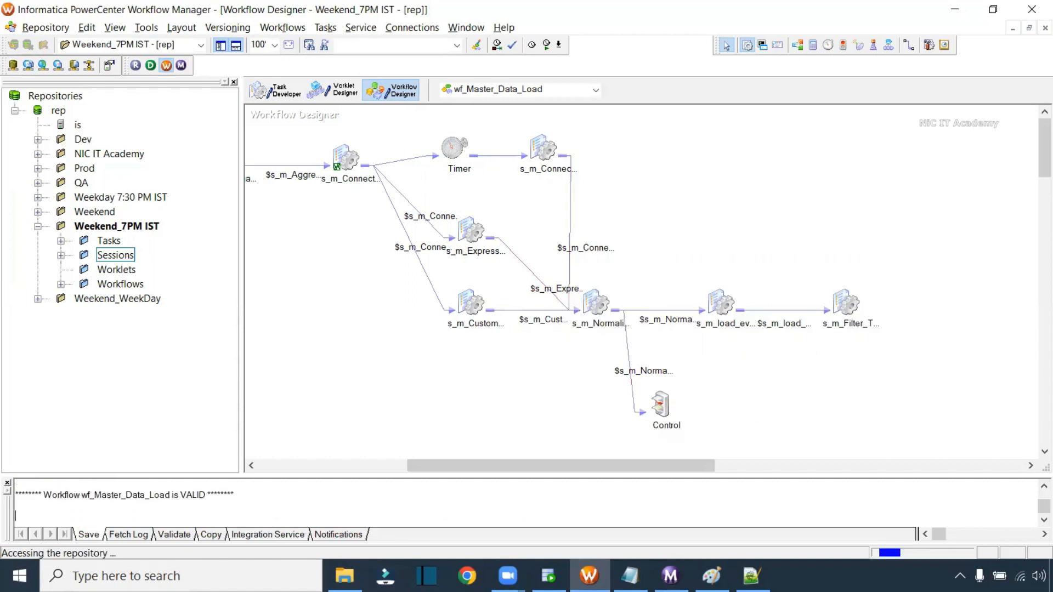
pyautogui.click(592, 303)
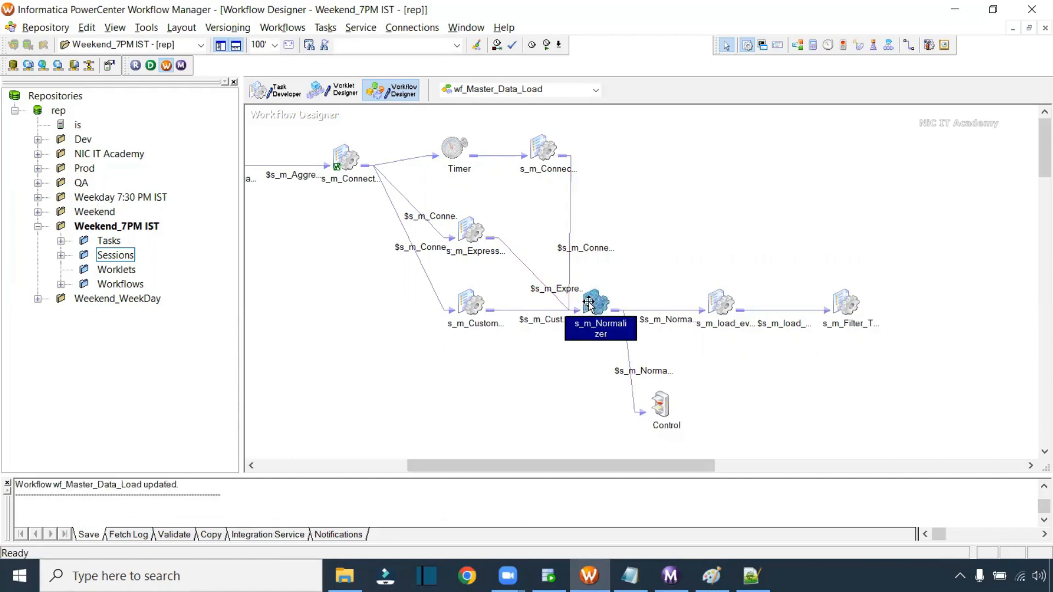
pyautogui.rightClick(592, 301)
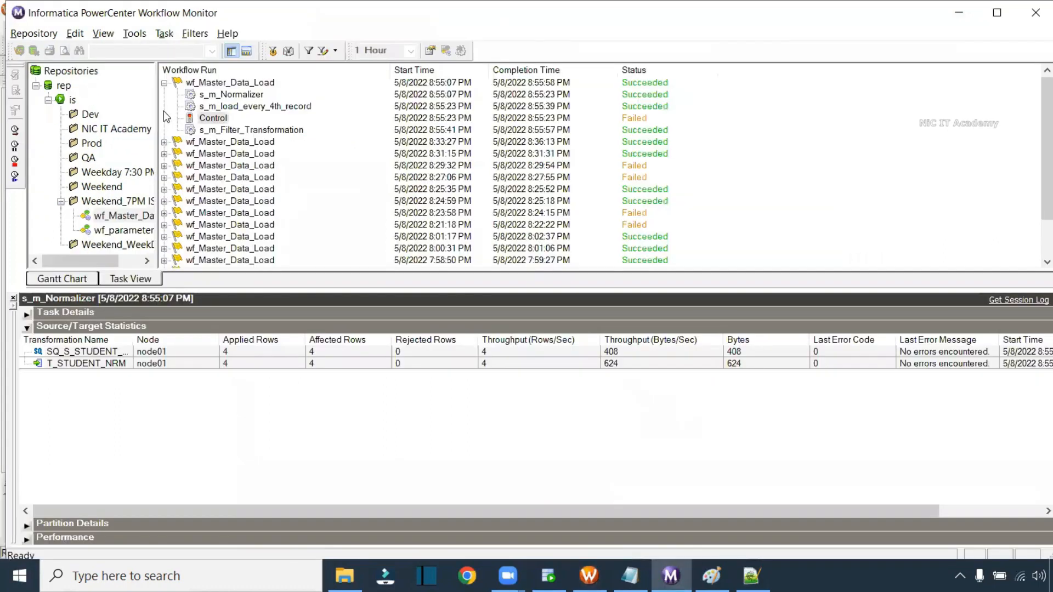
# - Check s_m_Normalizer and Control results in the newest run, then select Control in Workflow Manager
pyautogui.click(164, 82)
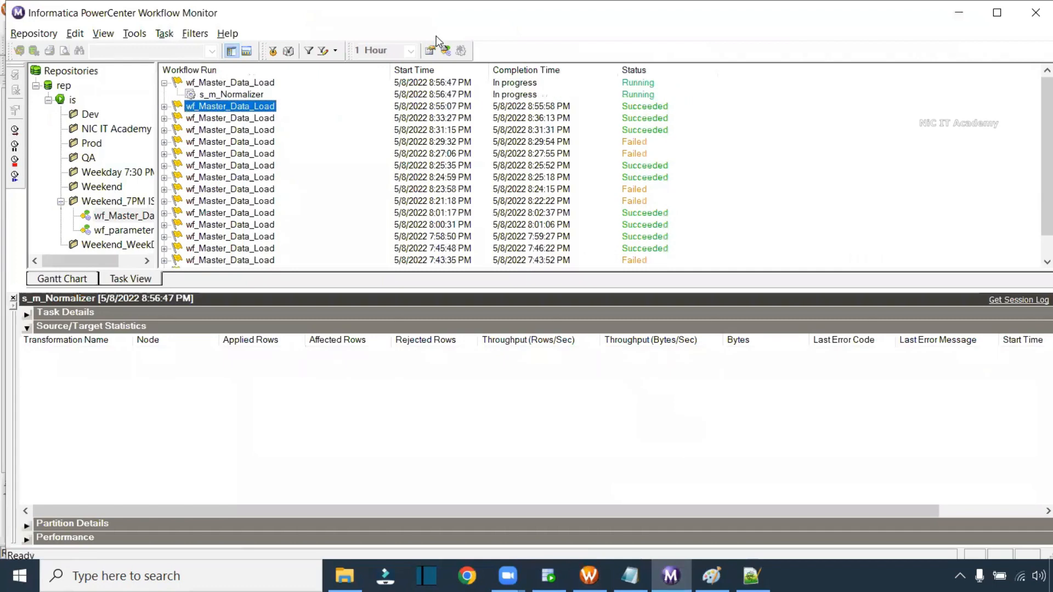
pyautogui.click(221, 97)
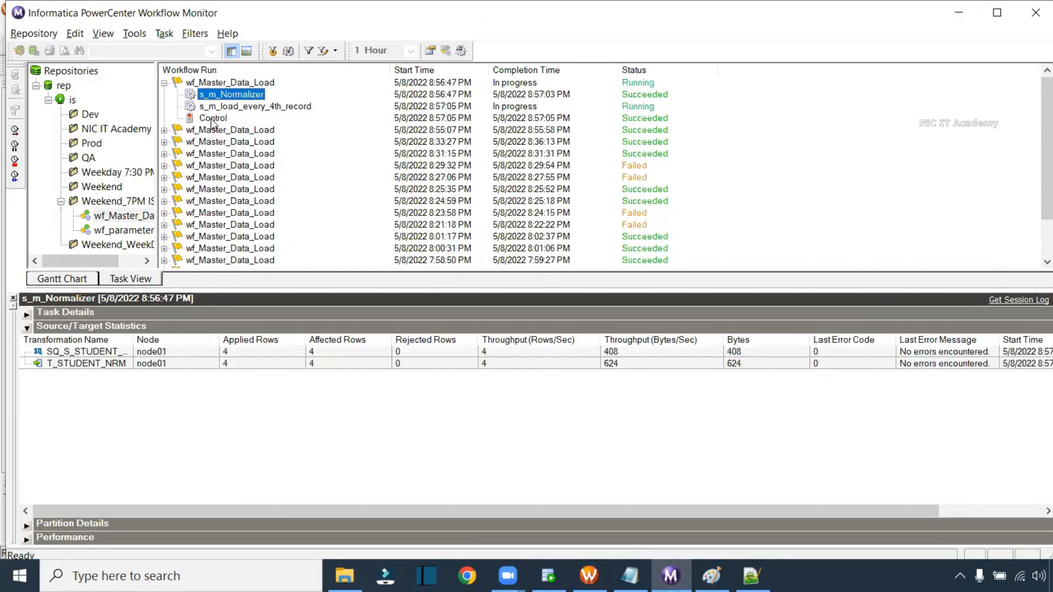
pyautogui.click(637, 122)
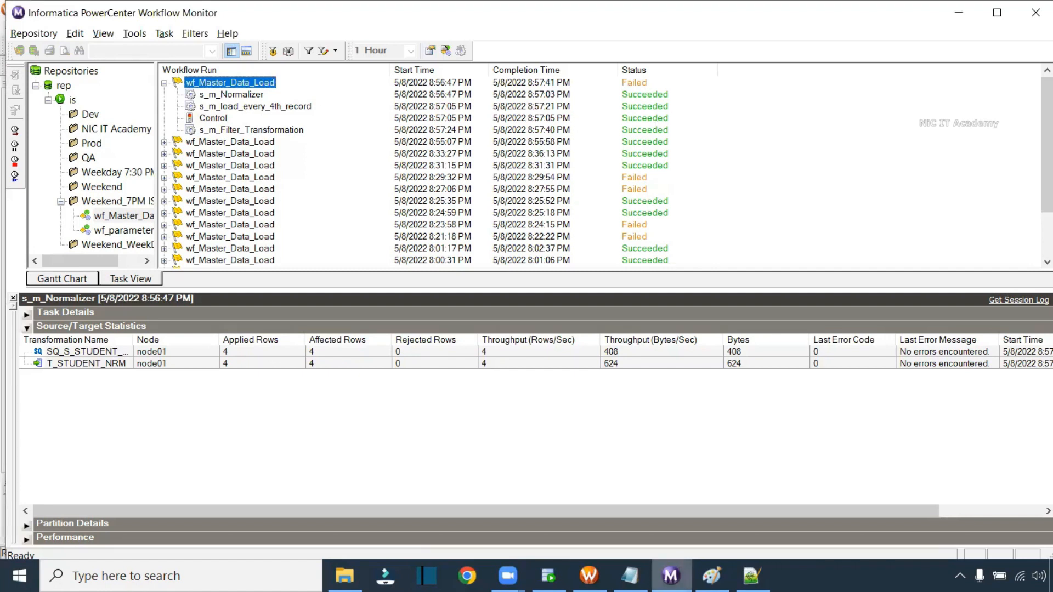
pyautogui.click(589, 575)
pyautogui.click(665, 405)
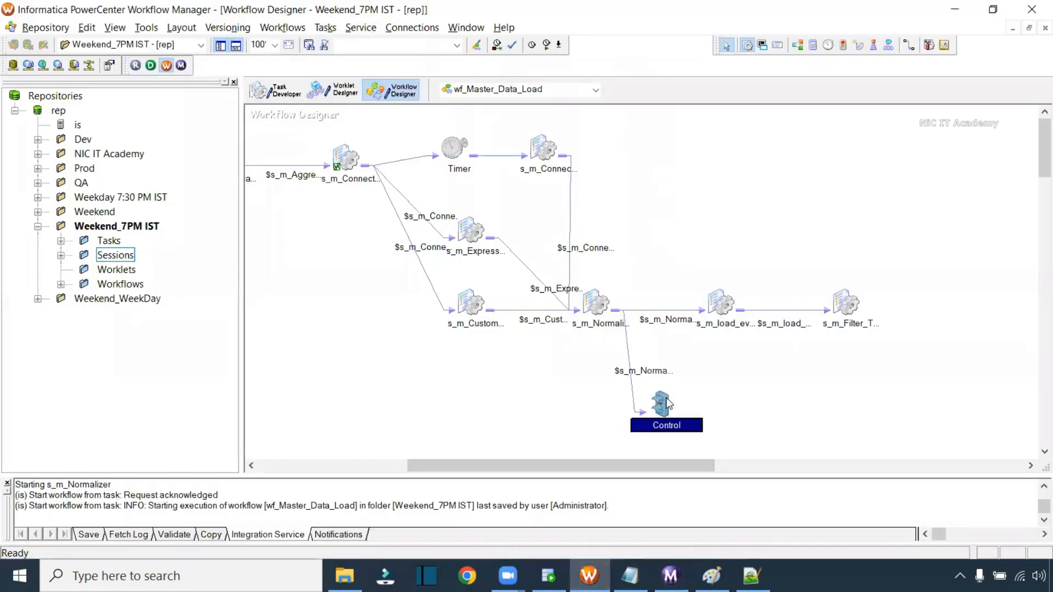
# - Review the condition on the link into Control without changing it
pyautogui.click(629, 350)
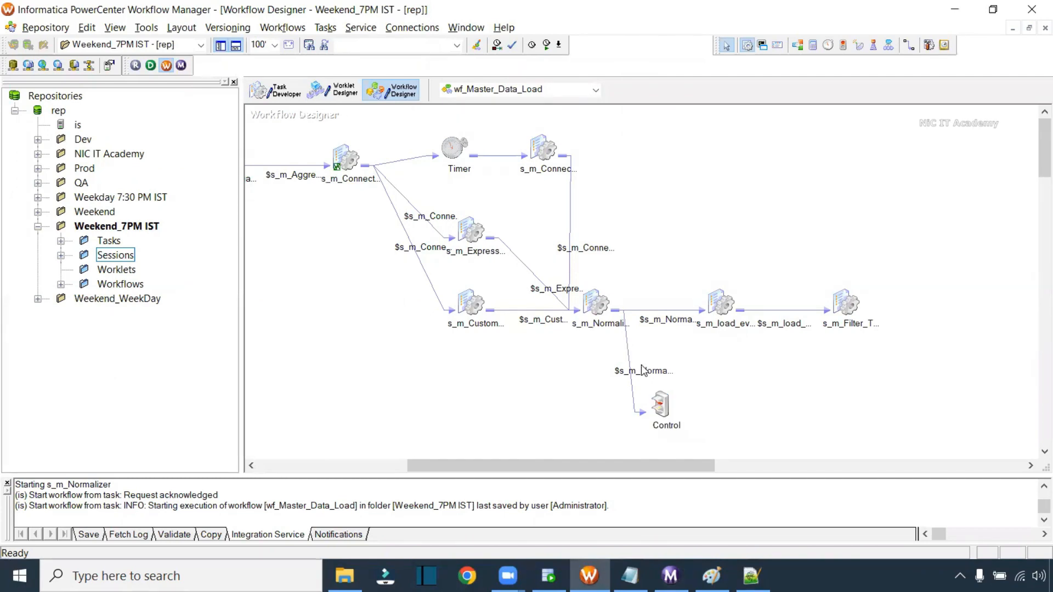
pyautogui.doubleClick(627, 354)
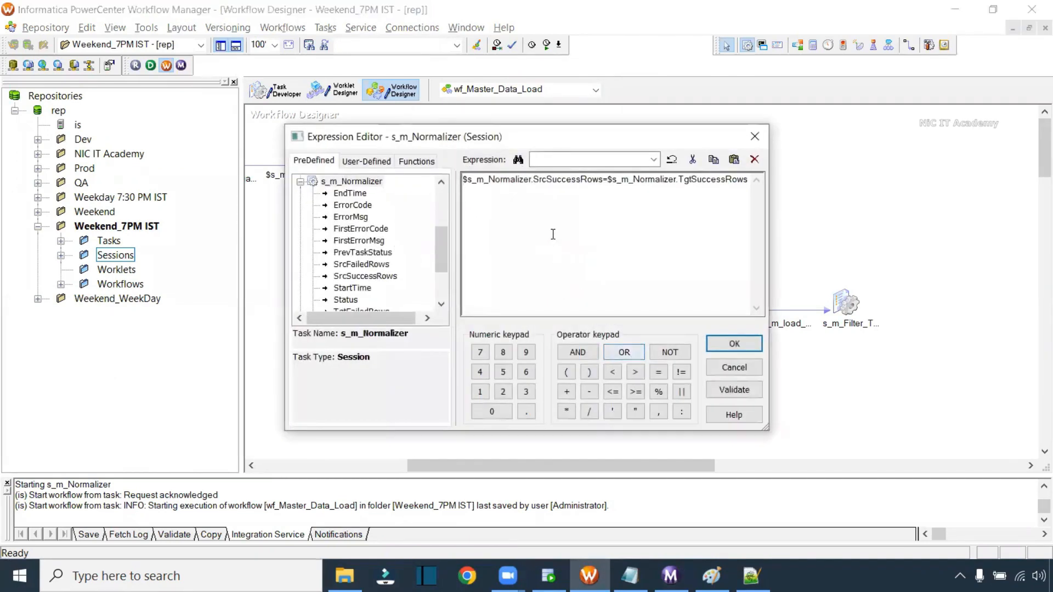
pyautogui.click(734, 367)
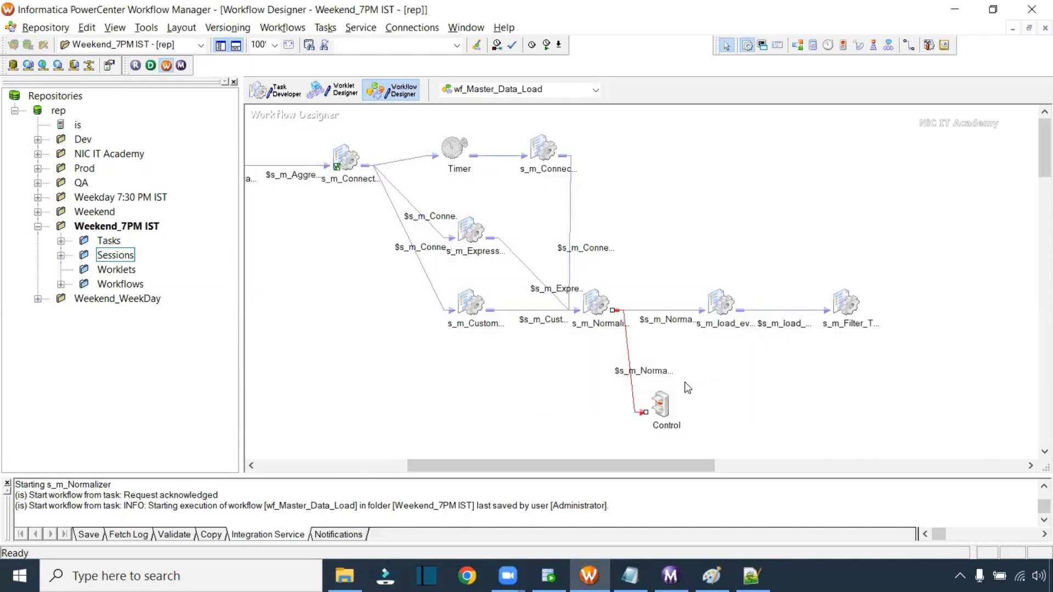
# - Set the Control task's Control Option to Stop parent
pyautogui.doubleClick(663, 405)
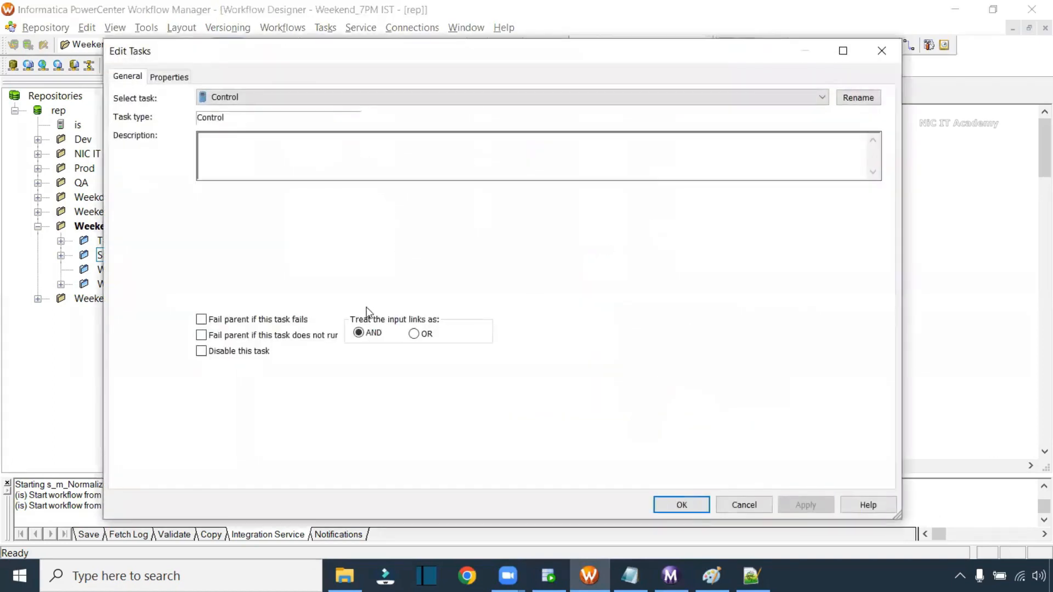
pyautogui.click(169, 78)
pyautogui.click(511, 152)
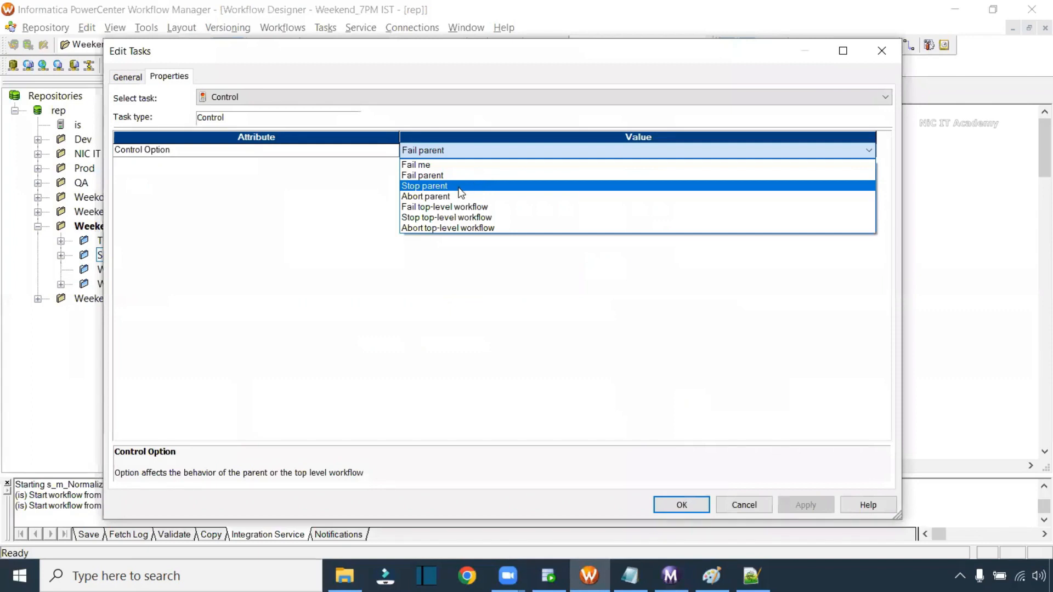
pyautogui.click(460, 186)
pyautogui.click(466, 153)
pyautogui.click(444, 186)
pyautogui.click(697, 507)
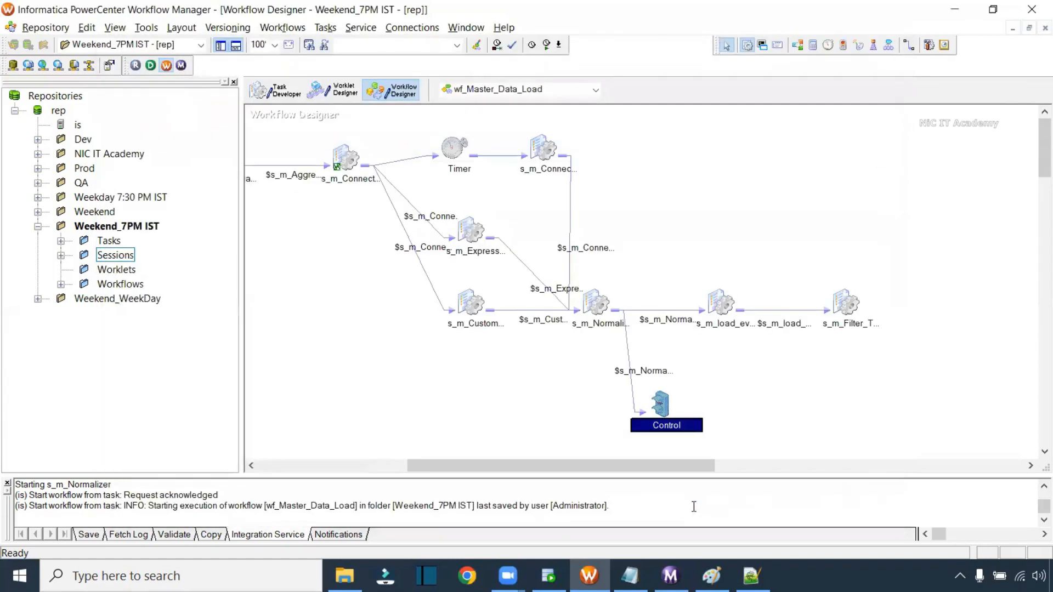
# - Save the workflow and look over the s_m_Normalizer, s_m_load_every_4th_record and s_m_Filter_Transformation sessions
pyautogui.hotkey('ctrl', 's')
pyautogui.click(596, 303)
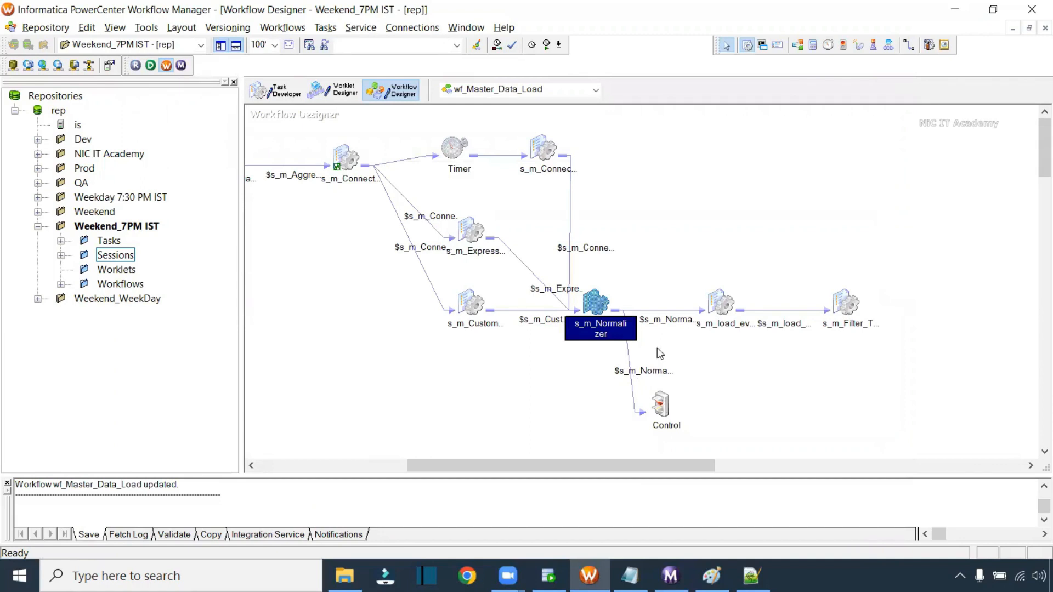
pyautogui.click(735, 304)
pyautogui.moveTo(835, 302); pyautogui.dragTo(840, 305)
pyautogui.click(720, 306)
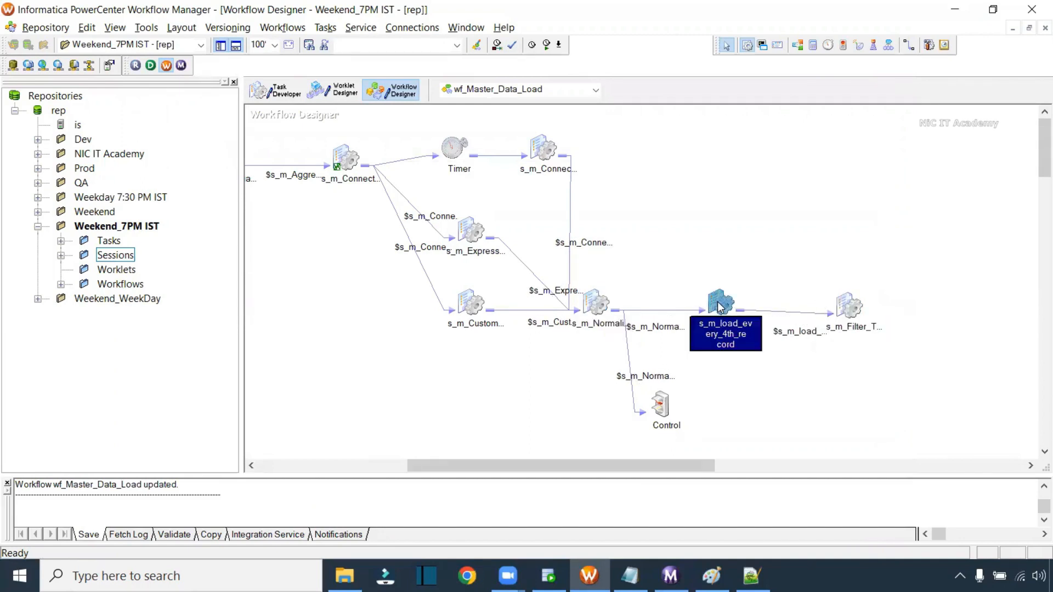
pyautogui.click(844, 305)
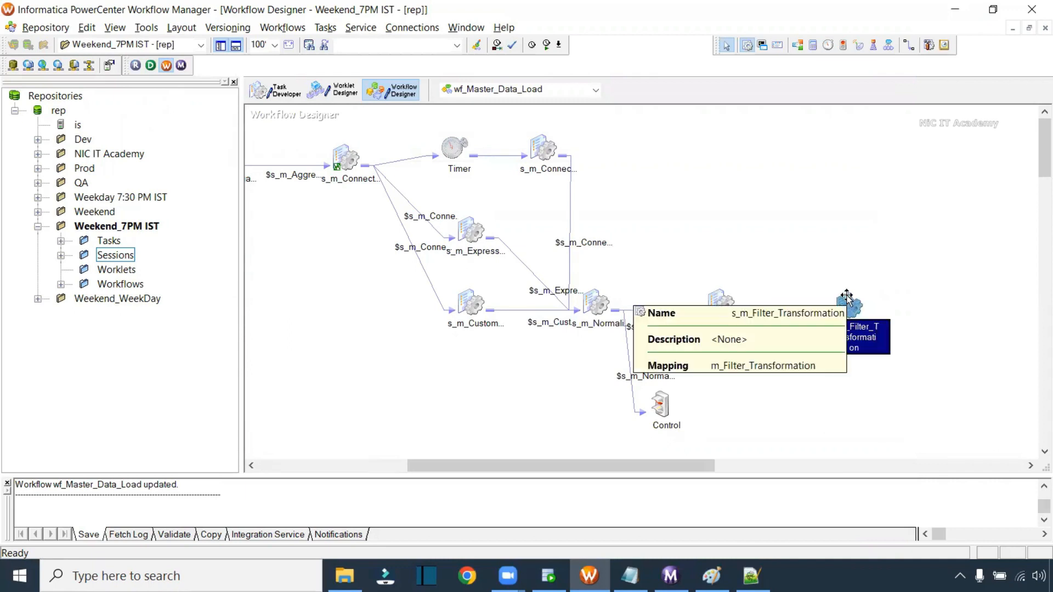
# - Start wf_Master_Data_Load from the s_m_Normalizer session
pyautogui.click(598, 306)
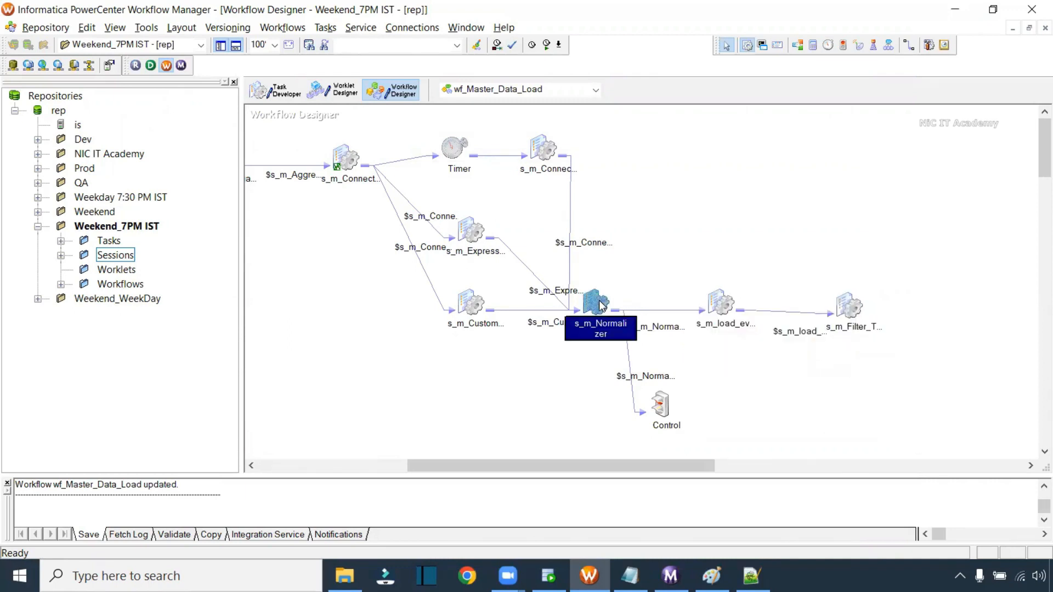
pyautogui.rightClick(599, 305)
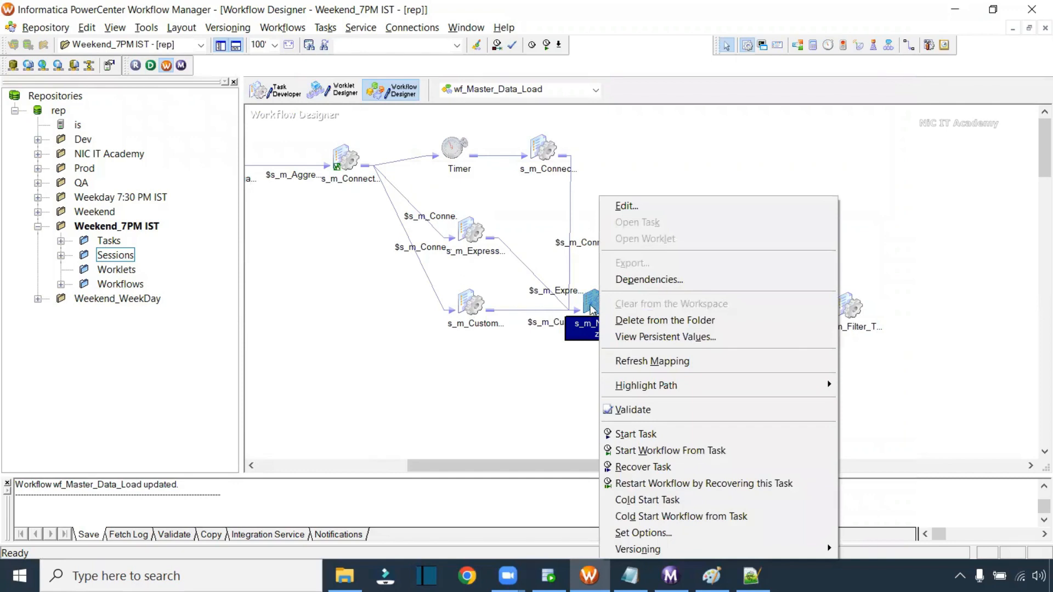
pyautogui.click(619, 451)
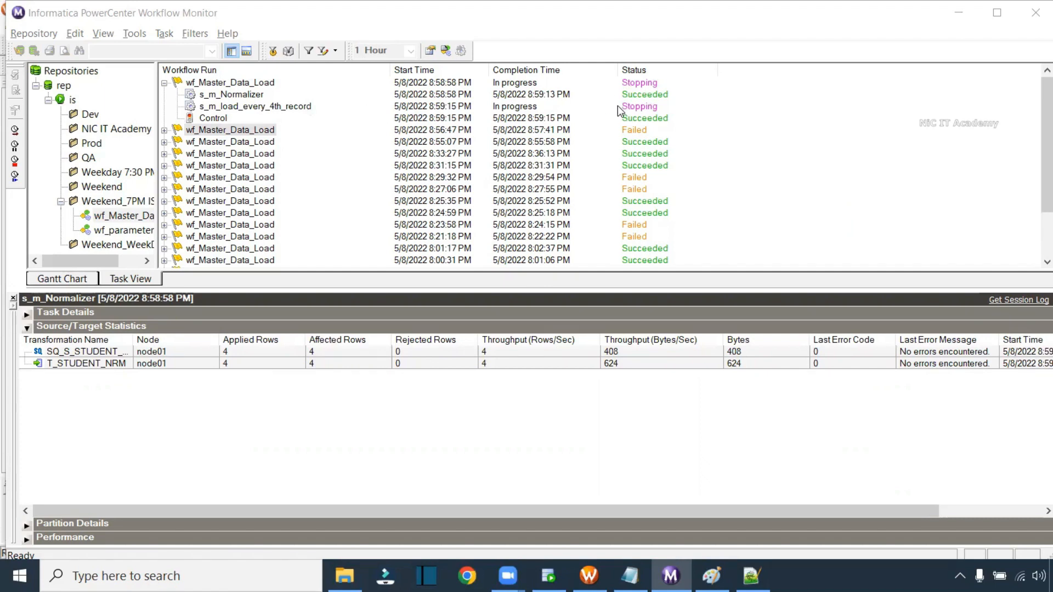
# - Check that s_m_load_every_4th_record shows Stopped, then bring up the Notepad task-type notes
pyautogui.click(294, 108)
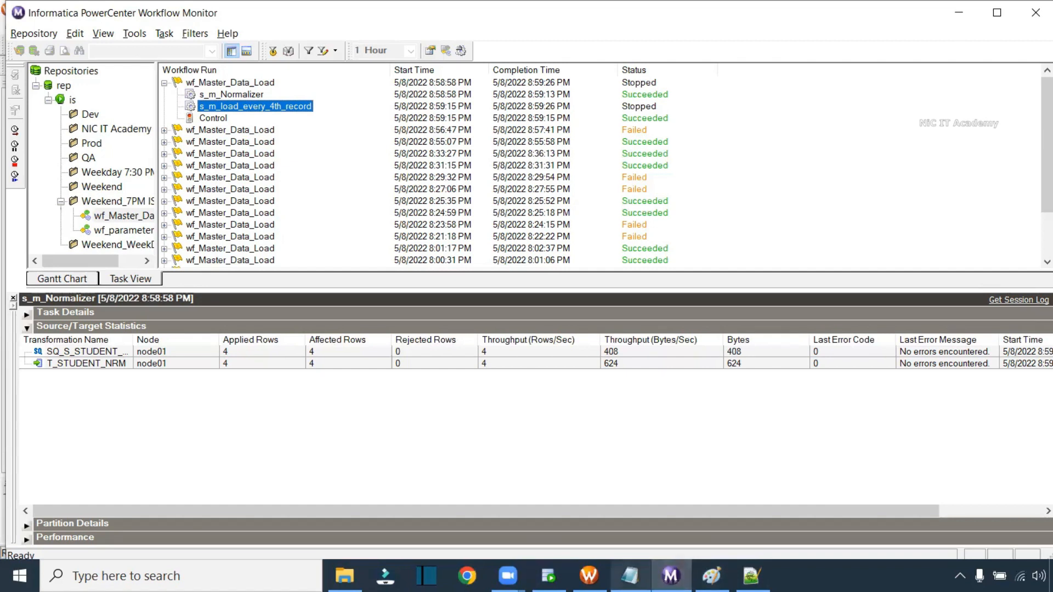
pyautogui.moveTo(630, 575)
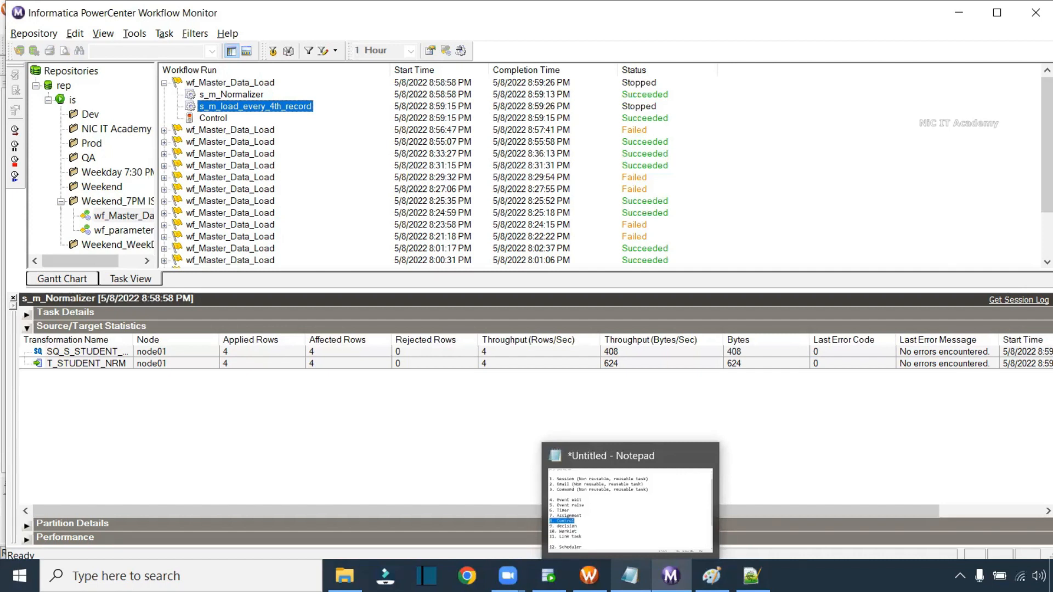
pyautogui.click(569, 504)
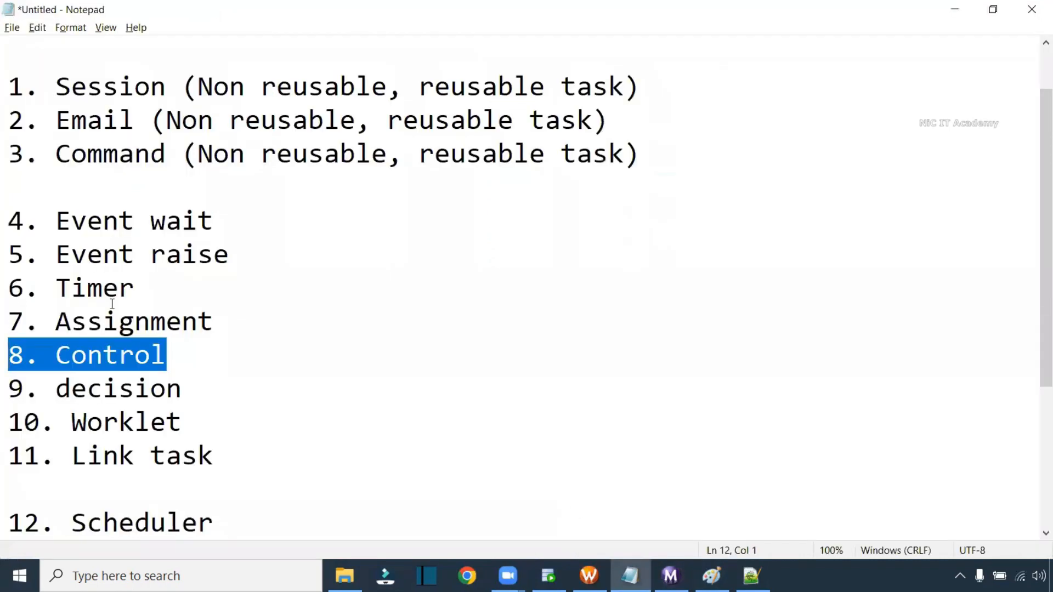
# - Mark the 8. Control and 5. Event raise lines in the notes, then return to Workflow Manager
pyautogui.click(40, 356)
pyautogui.moveTo(6, 355); pyautogui.dragTo(169, 356)
pyautogui.moveTo(240, 257); pyautogui.dragTo(6, 258)
pyautogui.hotkey('alt', 'Tab')
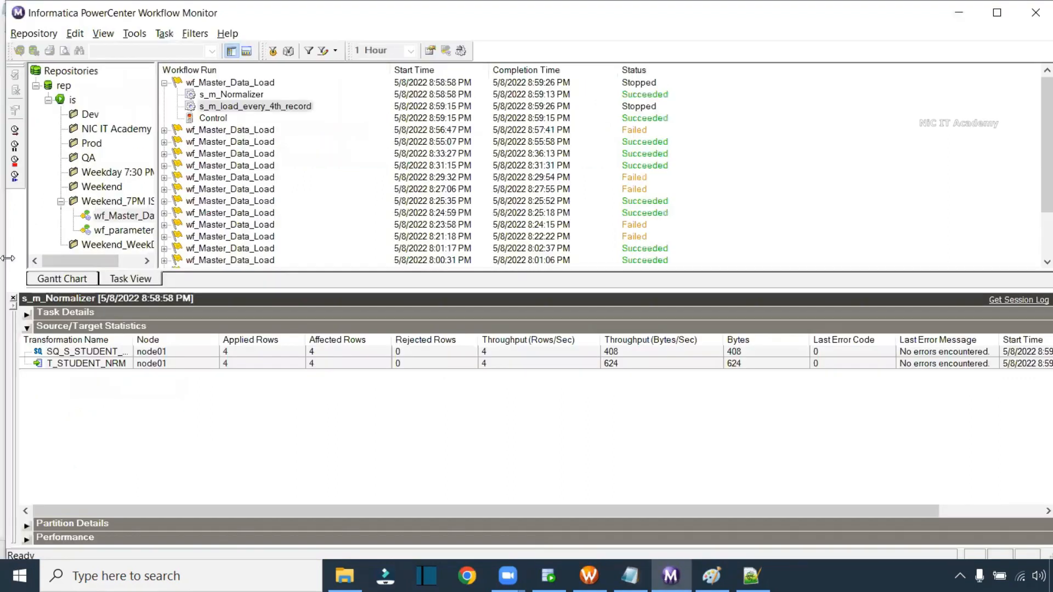
pyautogui.click(589, 576)
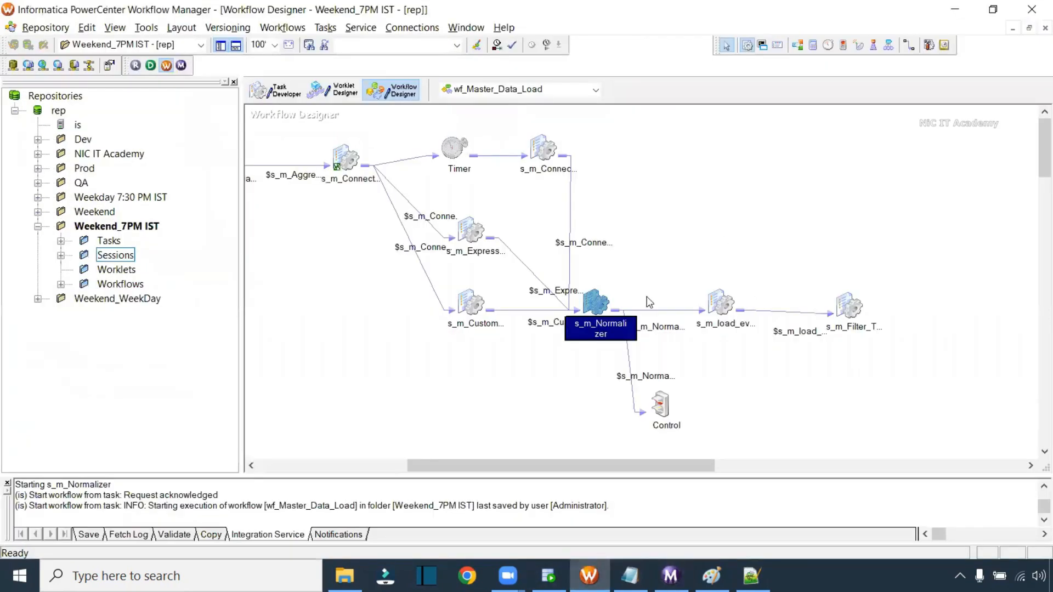
# - Arrange wf_Master_Data_Load horizontally and review the sessions and links around s_m_Normalizer and s_m_Connected_SP
pyautogui.rightClick(660, 196)
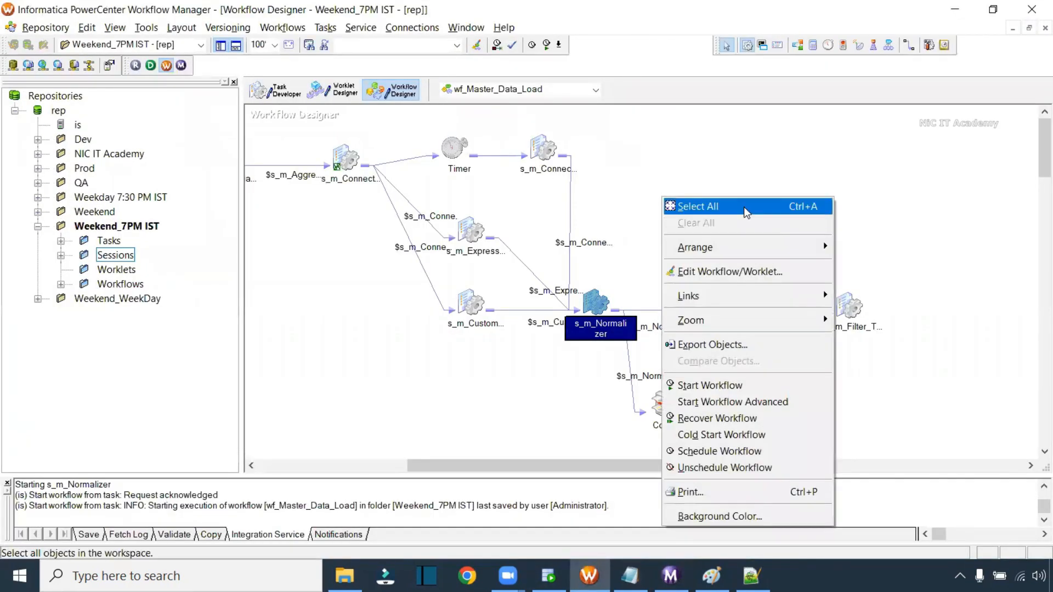
pyautogui.moveTo(809, 249)
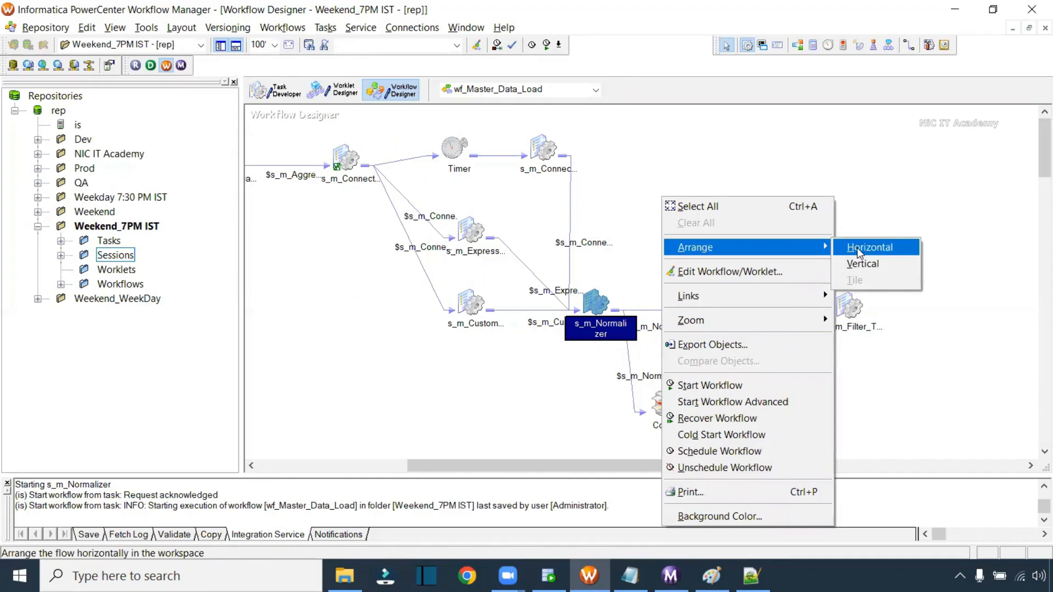
pyautogui.click(867, 247)
pyautogui.moveTo(549, 465); pyautogui.dragTo(640, 475)
pyautogui.click(724, 156)
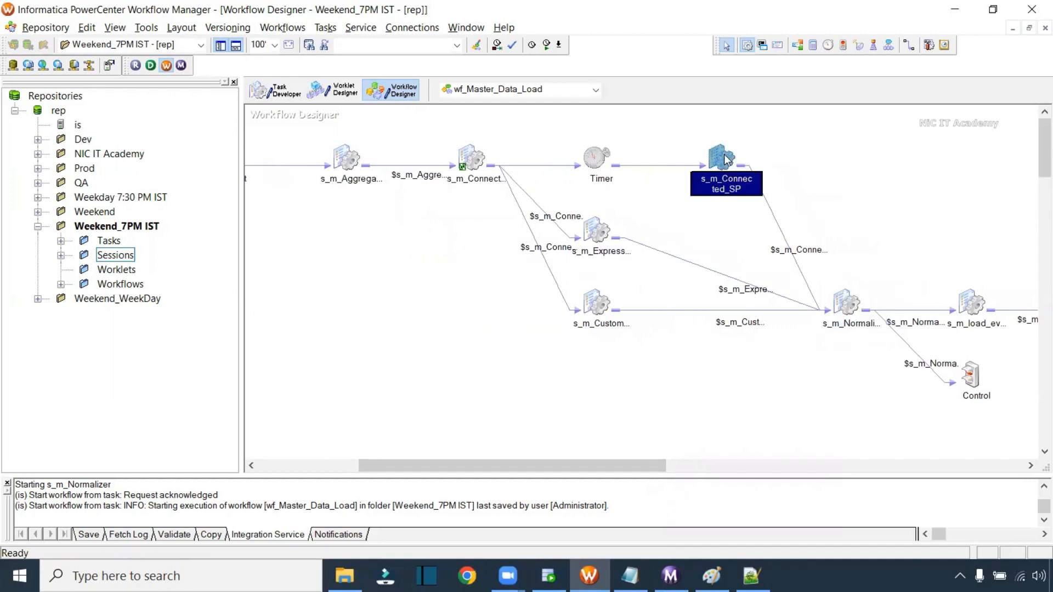
pyautogui.click(697, 311)
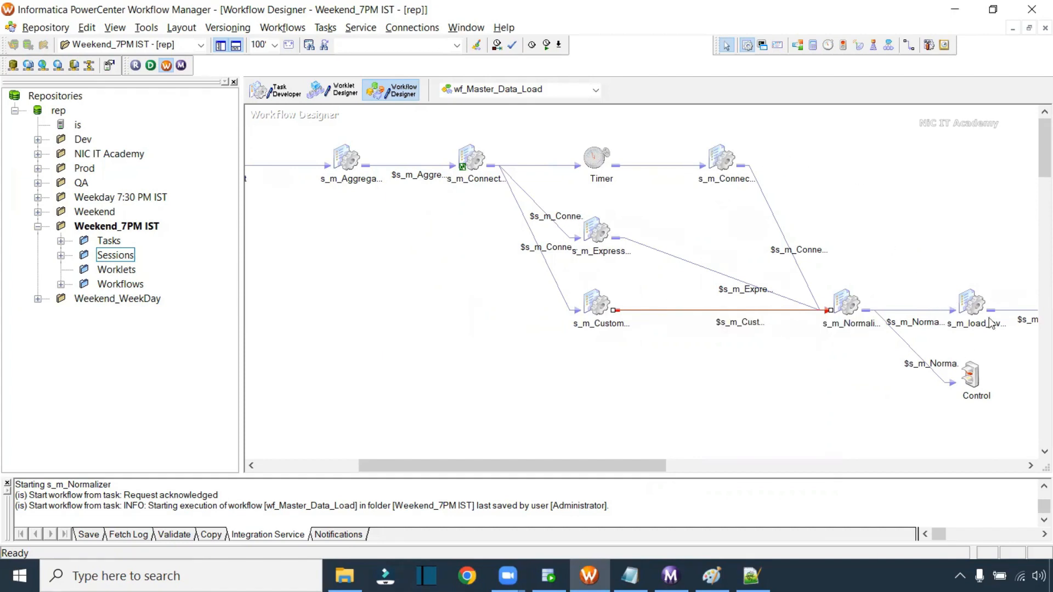
pyautogui.moveTo(540, 463); pyautogui.dragTo(573, 465)
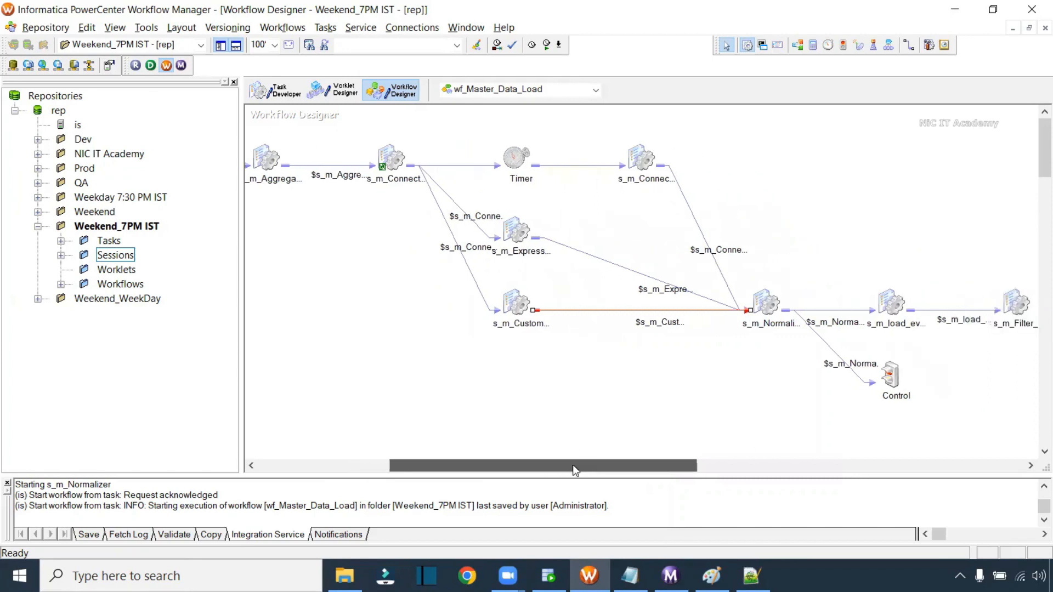
pyautogui.click(651, 164)
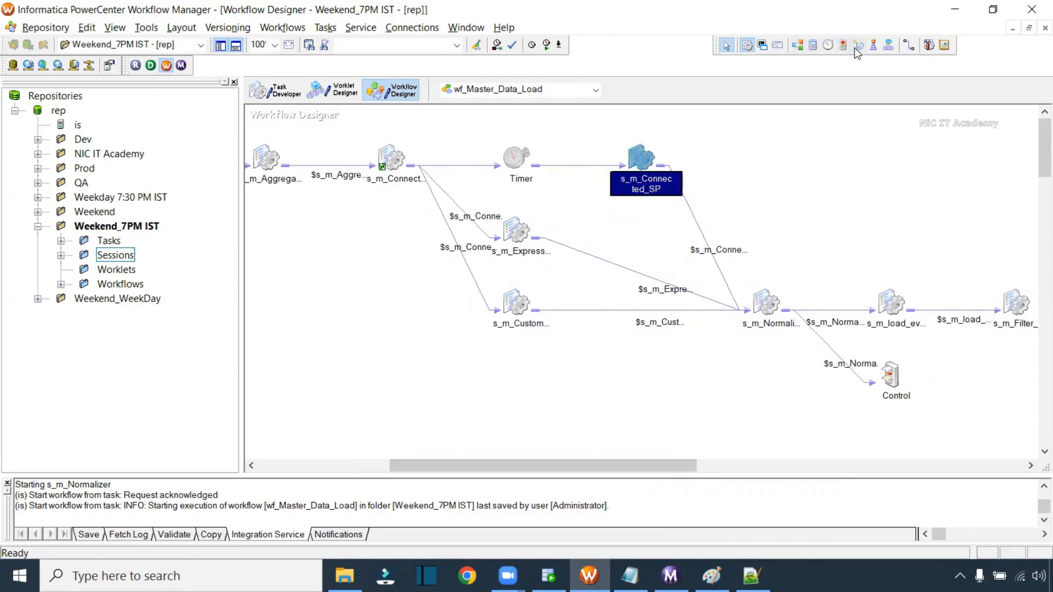
# - Place an EventRaise task beside s_m_Connected_SP and link that session to it
pyautogui.click(874, 46)
pyautogui.click(814, 175)
pyautogui.moveTo(815, 176); pyautogui.dragTo(788, 166)
pyautogui.click(909, 45)
pyautogui.moveTo(639, 156); pyautogui.dragTo(783, 166)
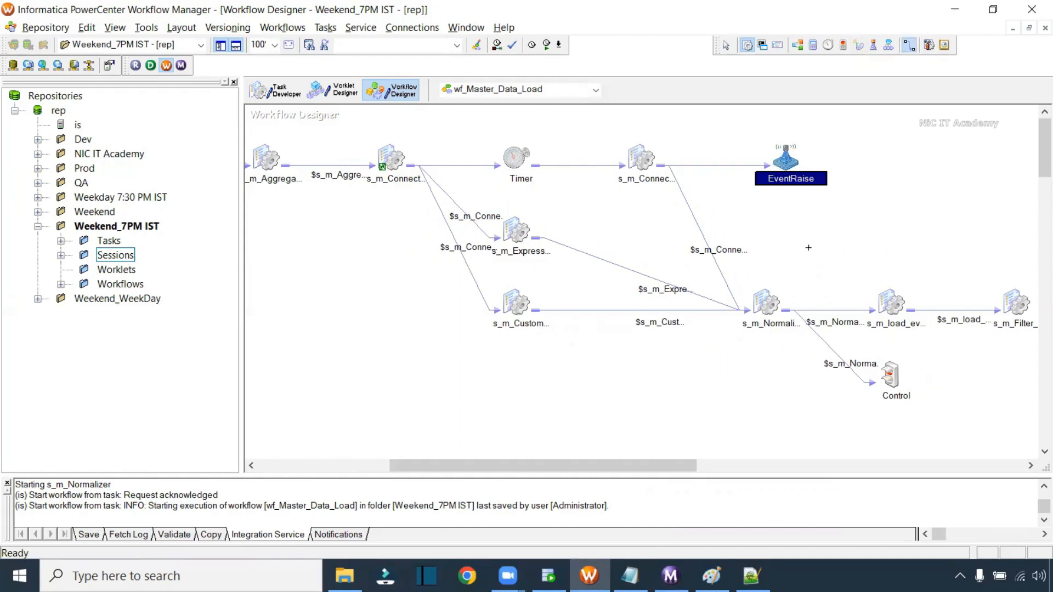
pyautogui.press('Escape')
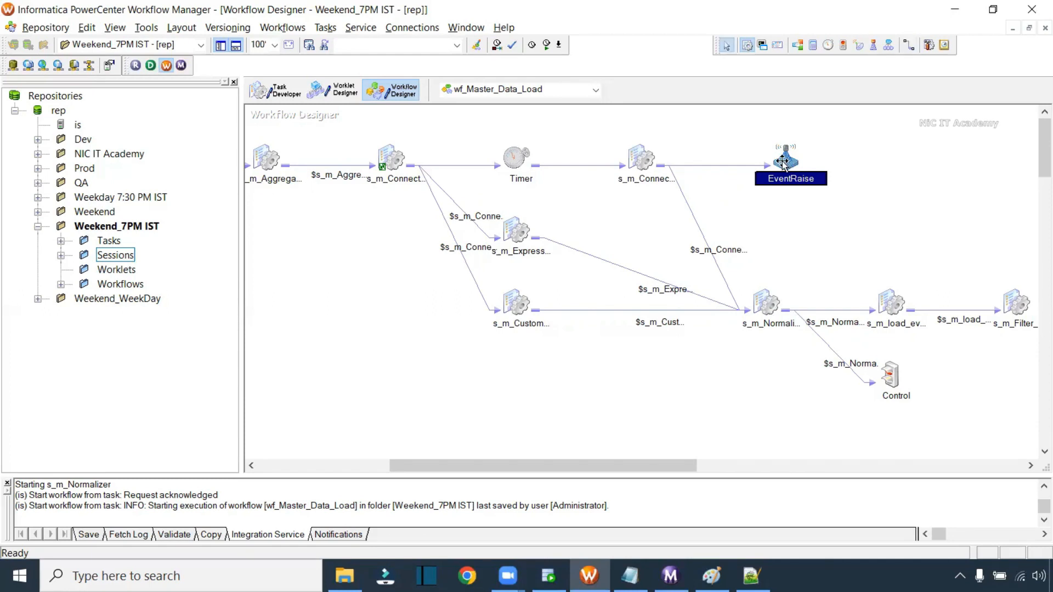
pyautogui.click(282, 28)
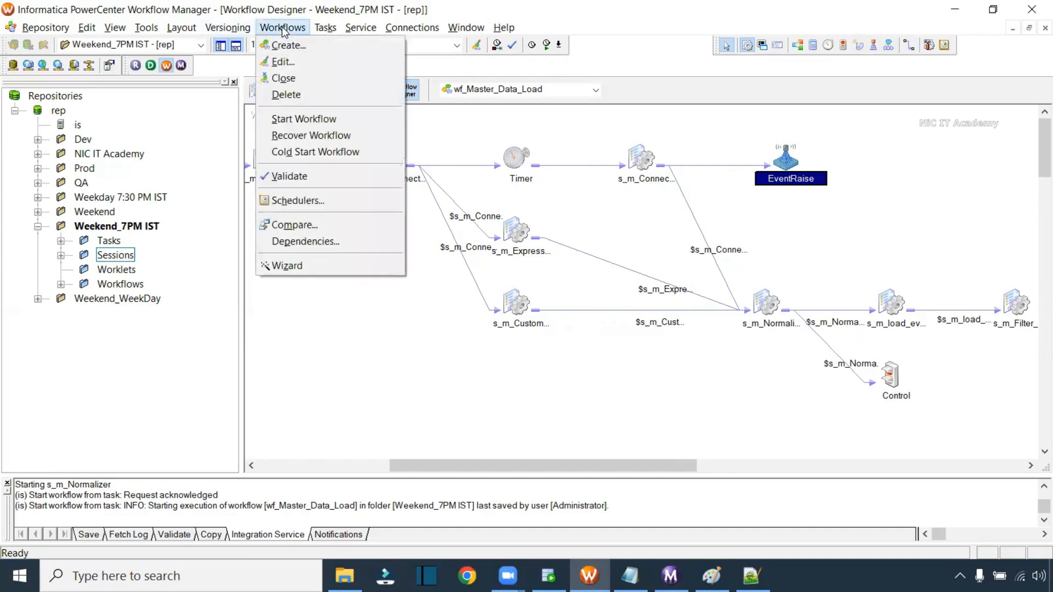
# - Declare the workflow event NEWEVENT1 in the wf_Master_Data_Load properties
pyautogui.click(283, 61)
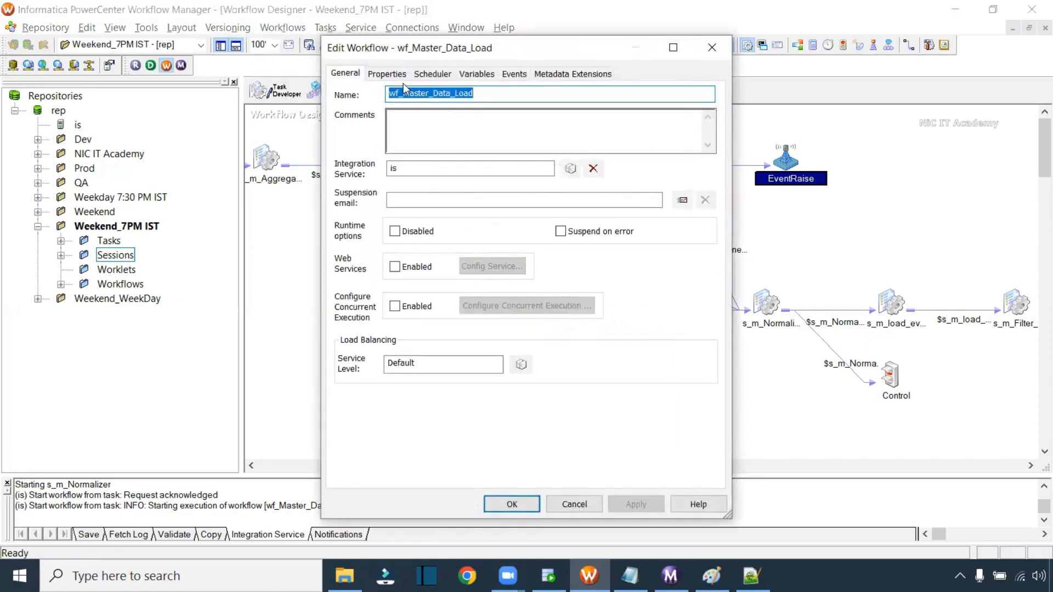
pyautogui.click(514, 74)
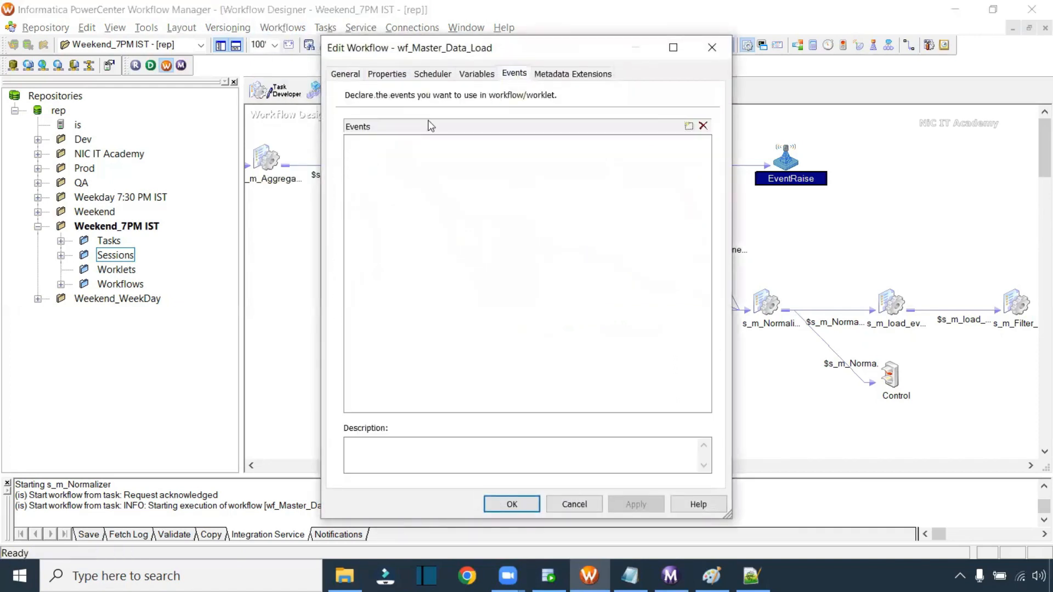
pyautogui.click(689, 126)
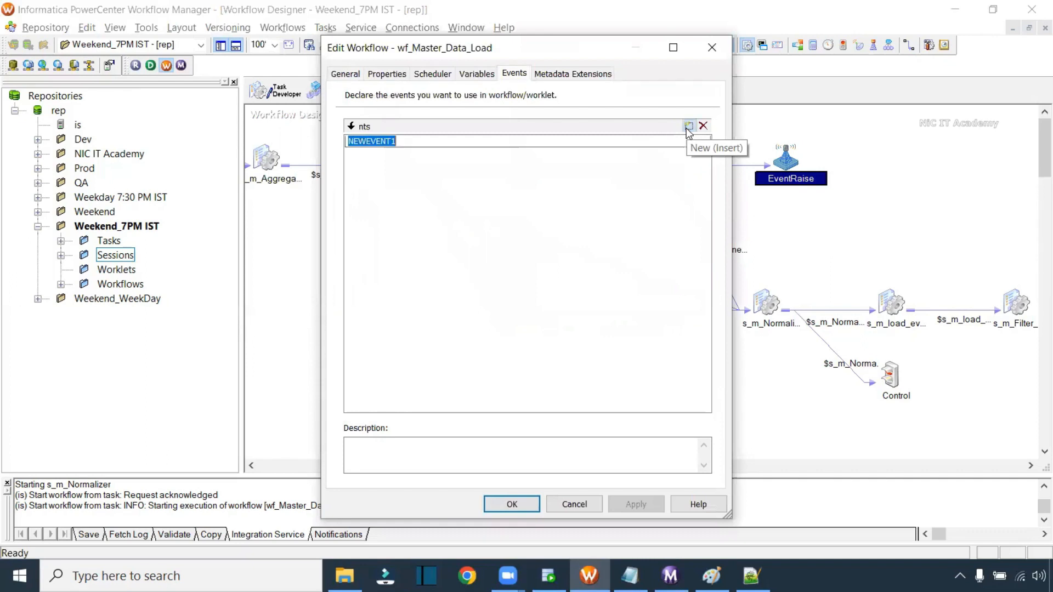
pyautogui.click(511, 505)
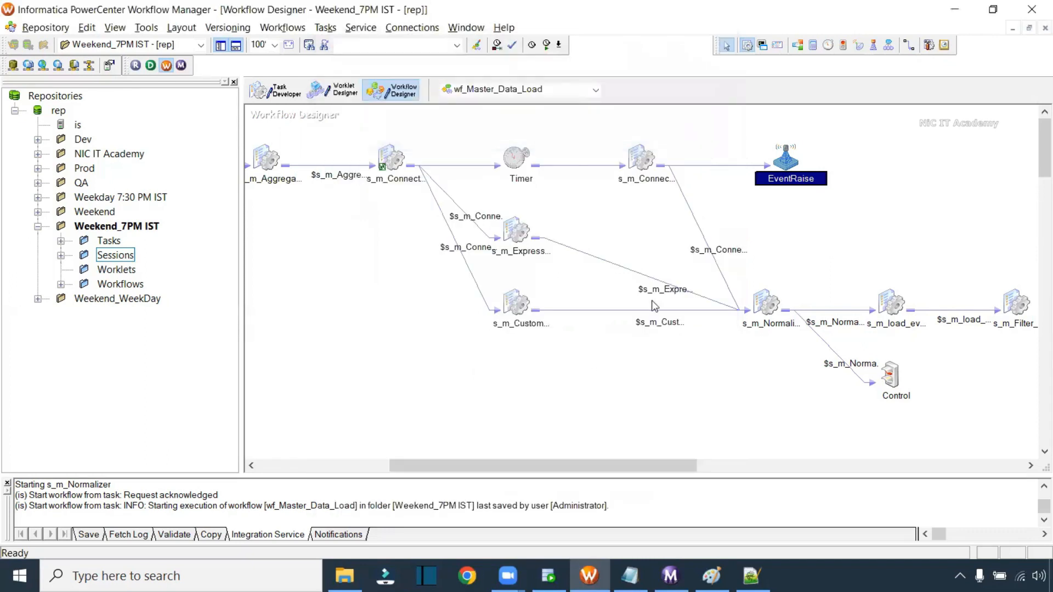
# - Set the EventRaise task's User Defined Event to NEWEVENT1
pyautogui.doubleClick(784, 159)
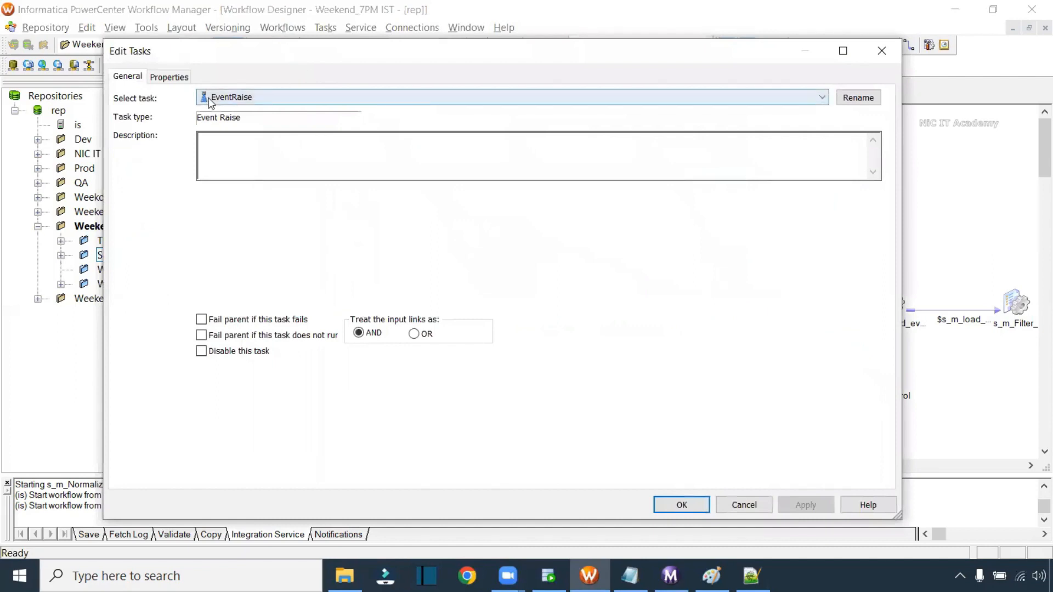
pyautogui.click(171, 77)
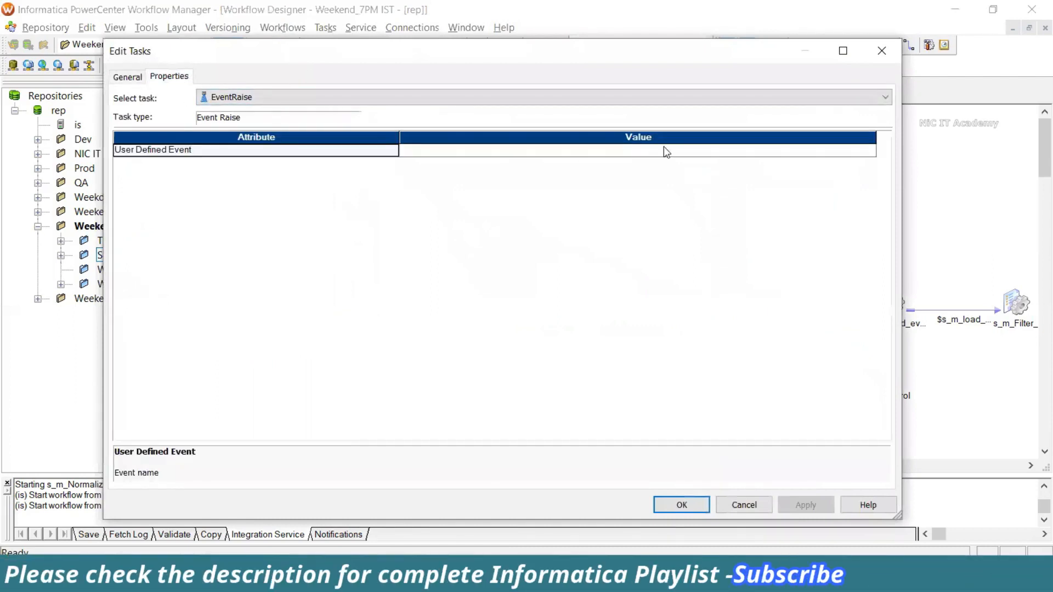
pyautogui.click(682, 151)
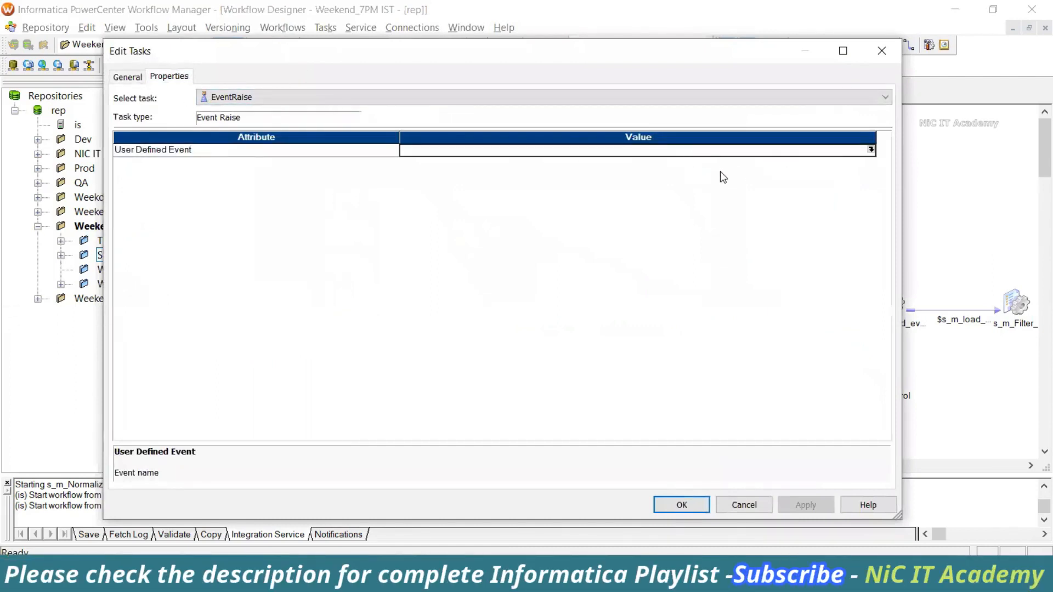
pyautogui.click(871, 149)
pyautogui.click(583, 164)
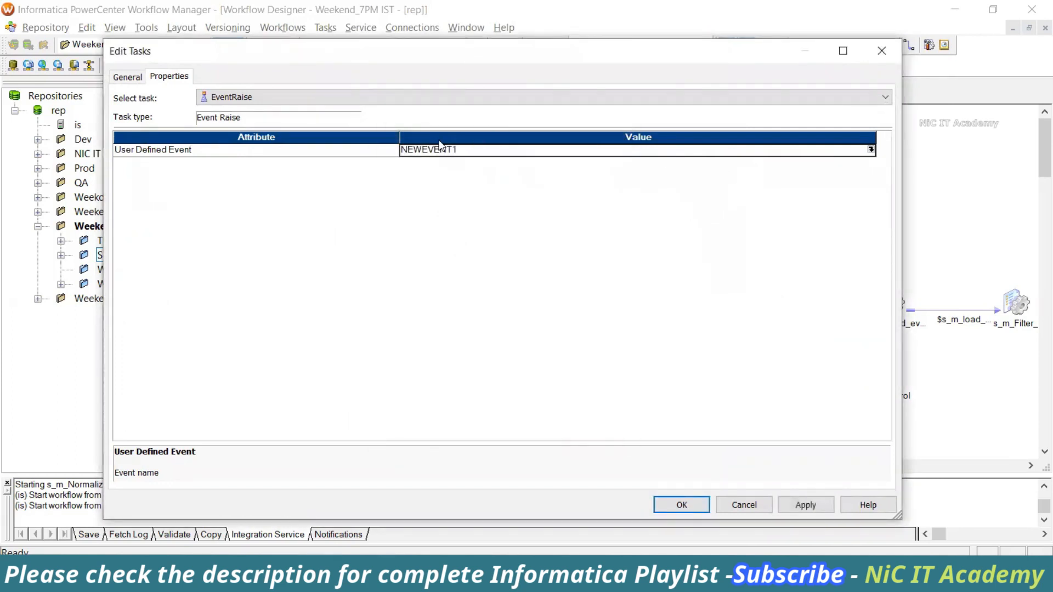
pyautogui.click(126, 79)
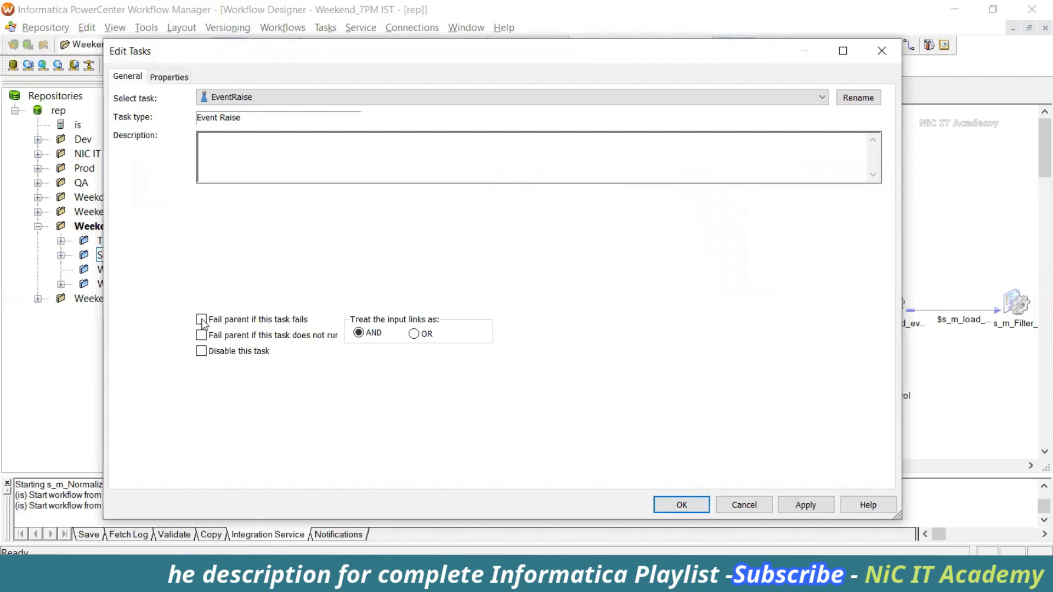
pyautogui.click(682, 504)
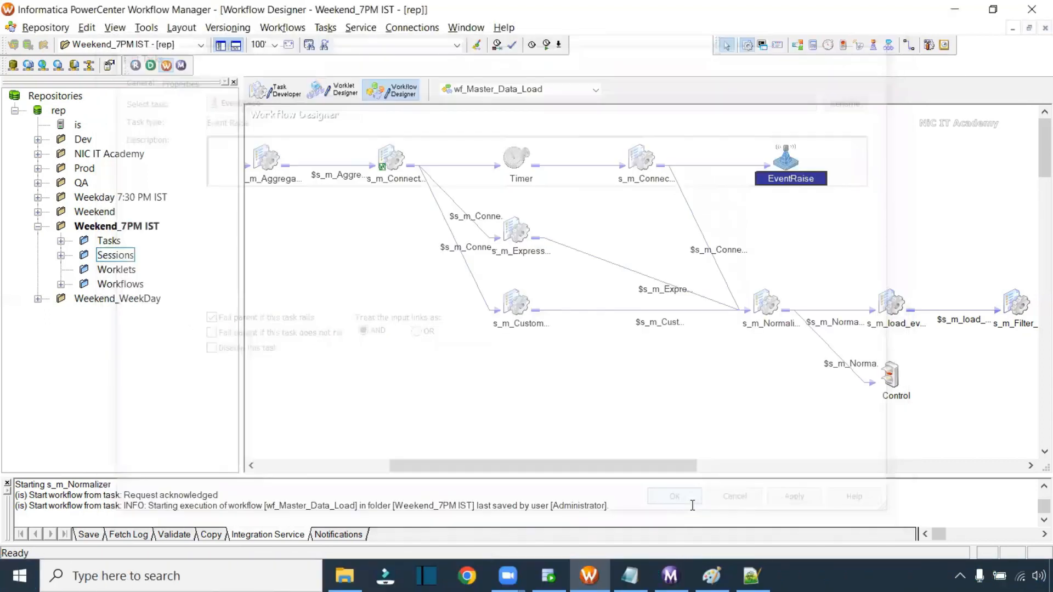
pyautogui.moveTo(725, 135); pyautogui.dragTo(827, 220)
# - Select EventRaise with its incoming link and save the workflow
pyautogui.click(827, 220)
pyautogui.moveTo(762, 160); pyautogui.dragTo(816, 208)
pyautogui.hotkey('ctrl', 's')
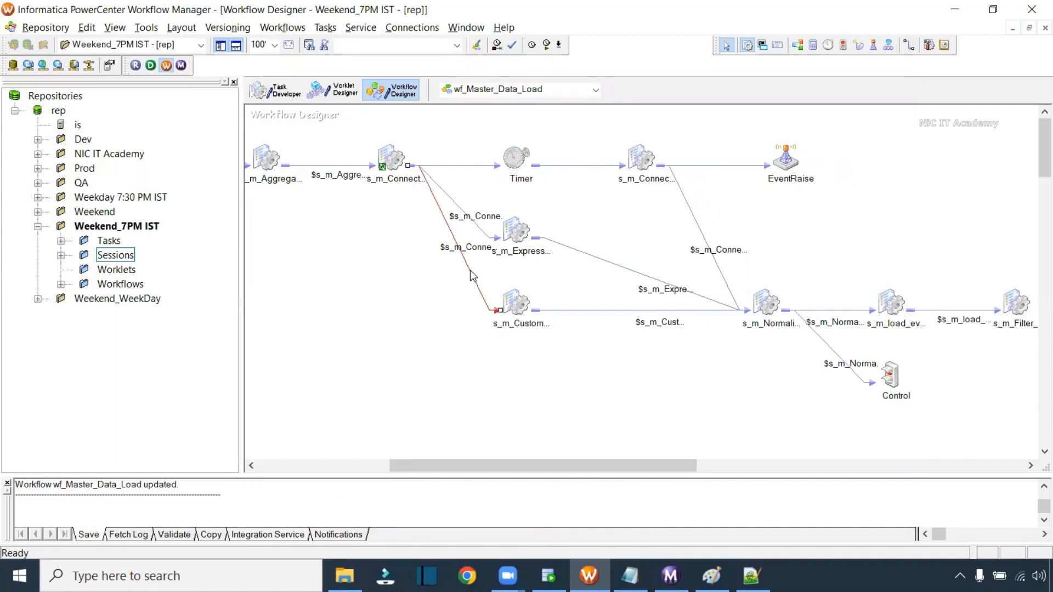
# - Delete the link from s_m_Connected_lookup into s_m_Customer_SCD_Type2
pyautogui.click(472, 274)
pyautogui.press('Delete')
pyautogui.click(532, 323)
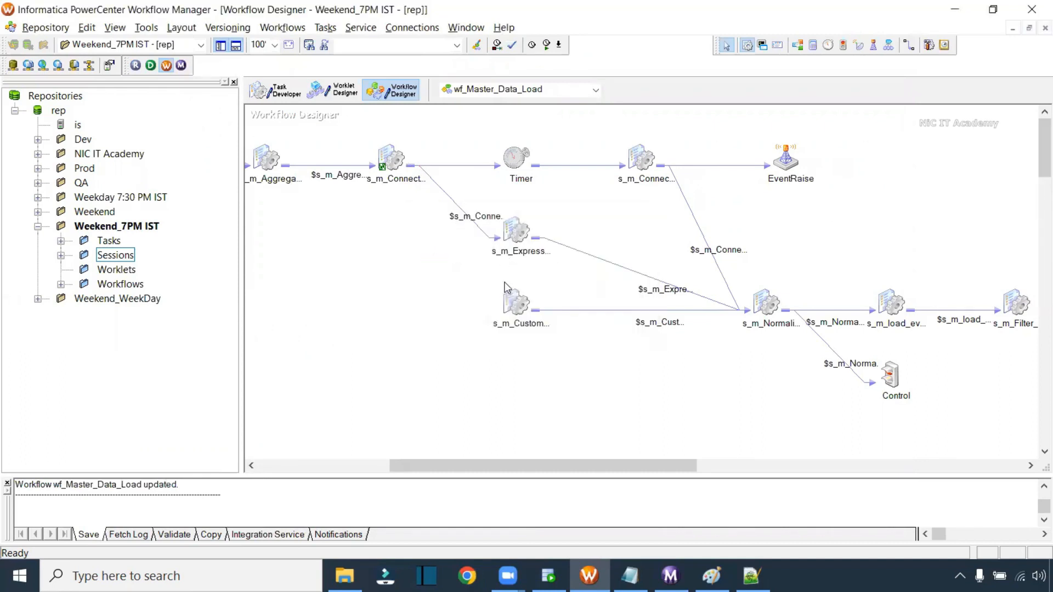
pyautogui.click(643, 157)
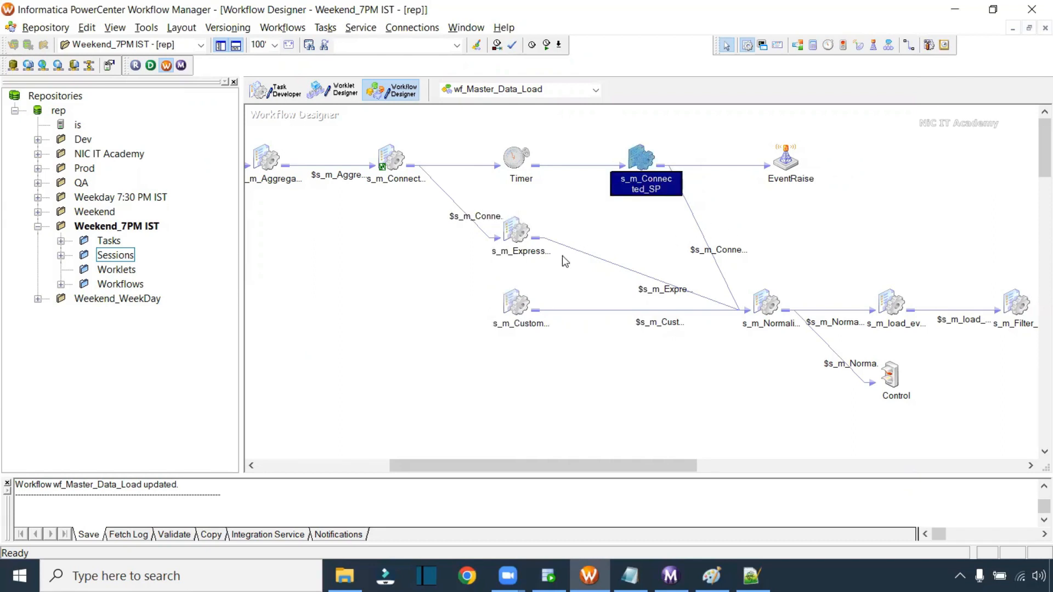
pyautogui.click(519, 299)
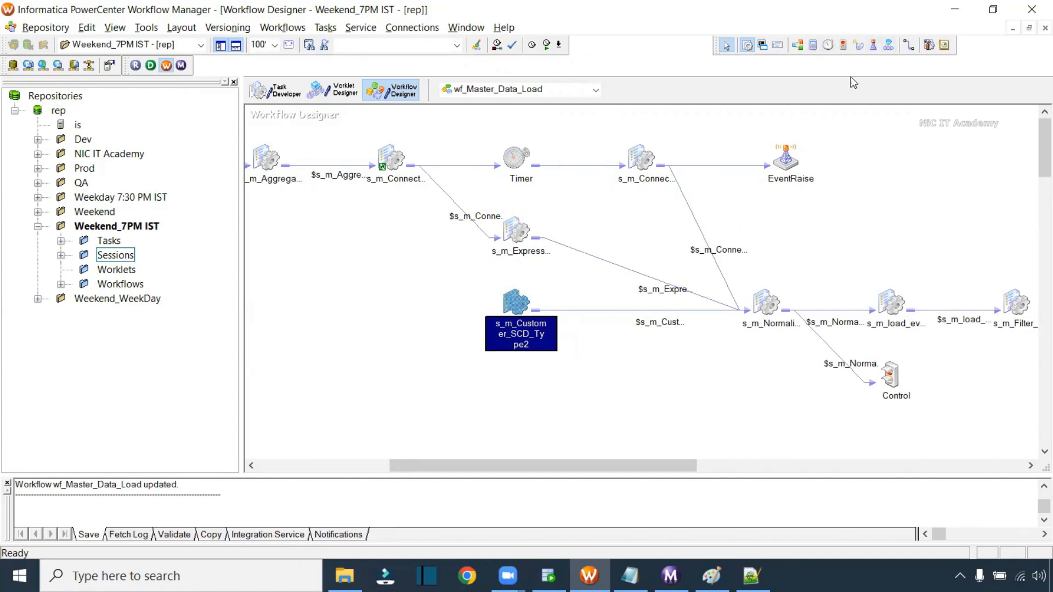
pyautogui.click(888, 46)
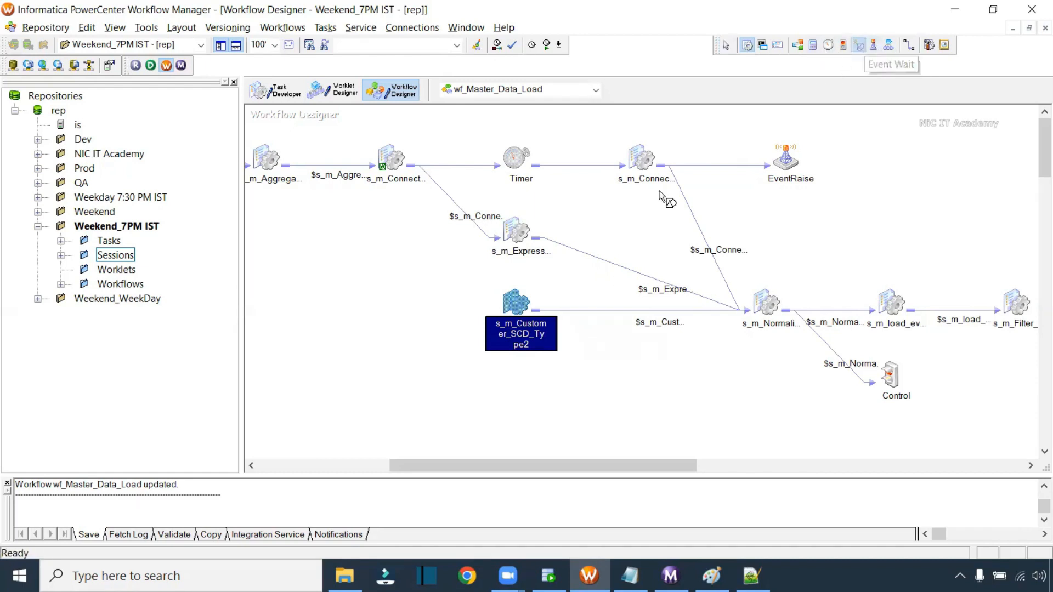
# - Add EventWait1 and link it from s_m_Connected_lookup into s_m_Customer_SCD_Type2
pyautogui.click(437, 254)
pyautogui.moveTo(466, 267); pyautogui.dragTo(441, 250)
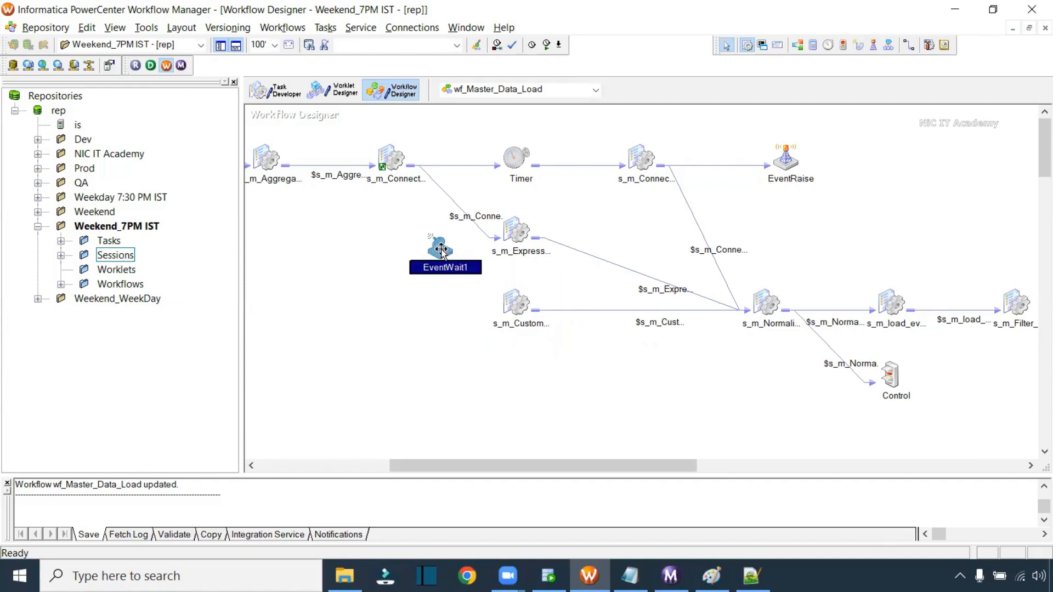
pyautogui.click(909, 45)
pyautogui.moveTo(386, 163)
pyautogui.mouseDown()
pyautogui.moveTo(423, 241)
pyautogui.moveTo(512, 303)
pyautogui.mouseUp()
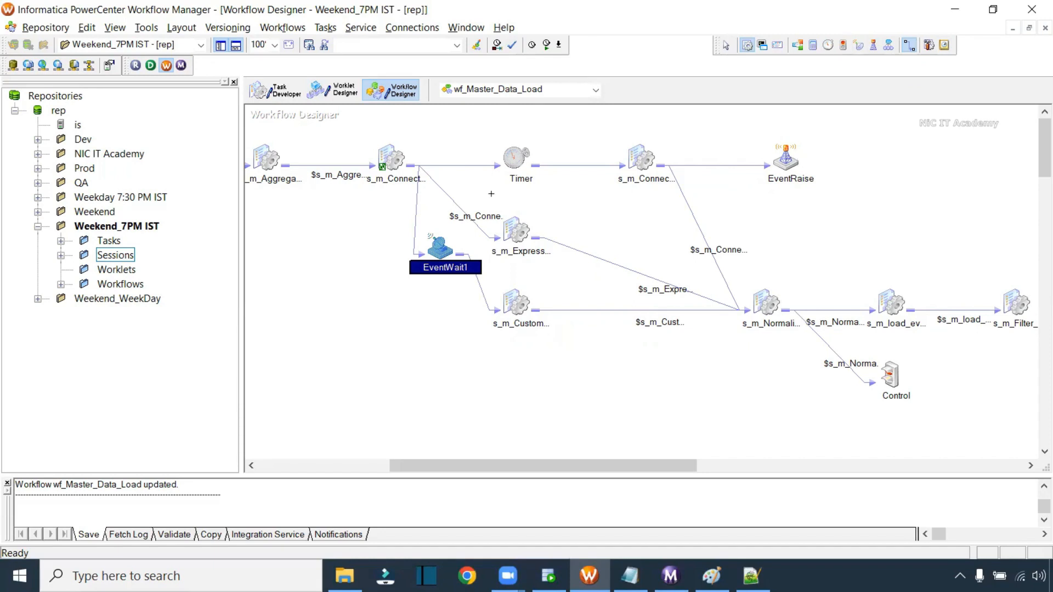
# - Give EventWait1 the user-defined event NEWEVENT1 and turn on Enable Past Events
pyautogui.doubleClick(442, 247)
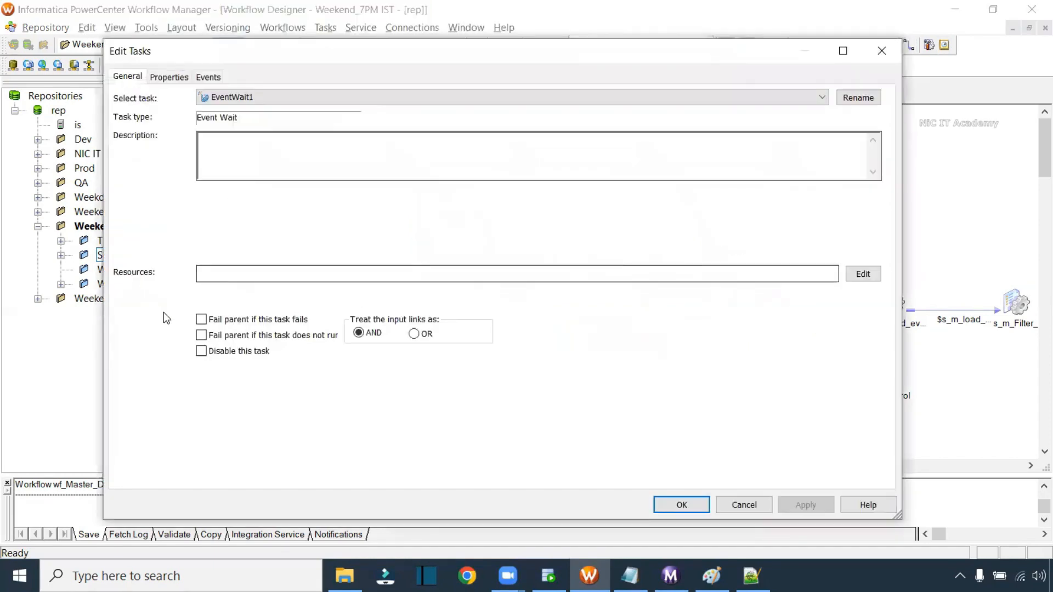
pyautogui.click(208, 77)
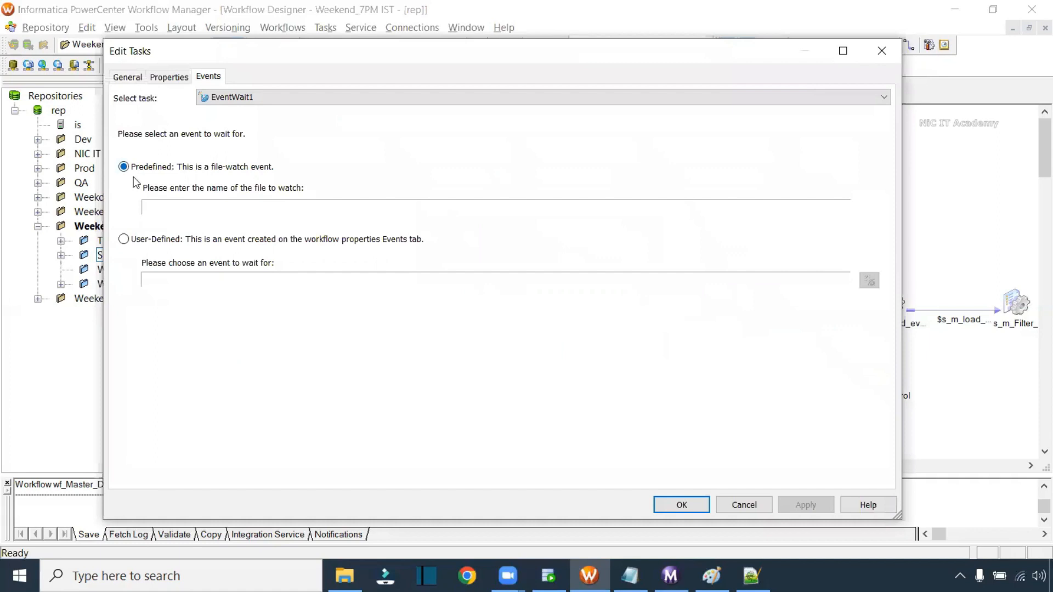
pyautogui.click(125, 239)
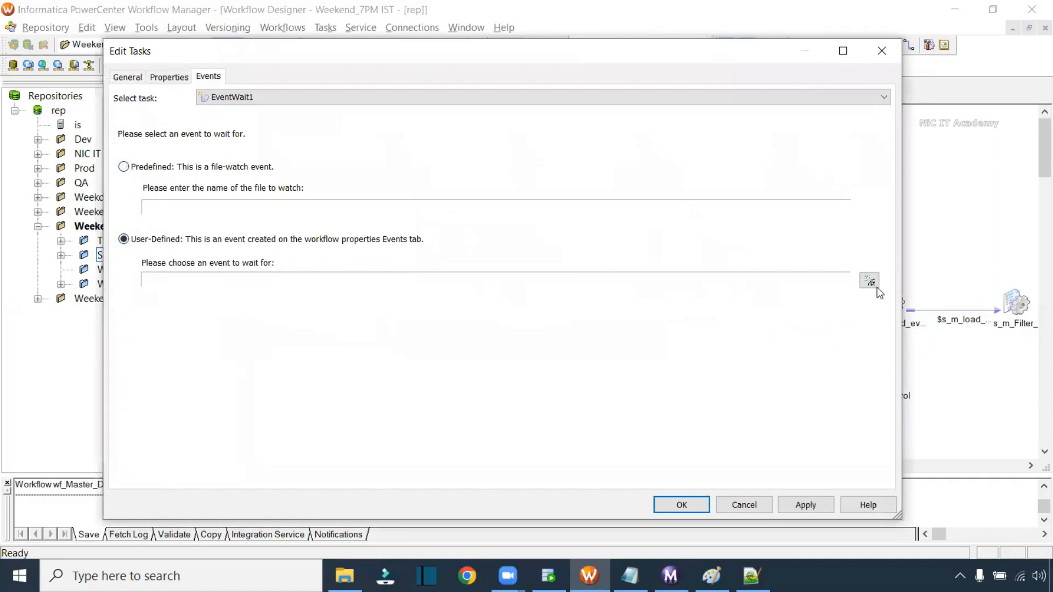
pyautogui.click(869, 281)
pyautogui.click(499, 172)
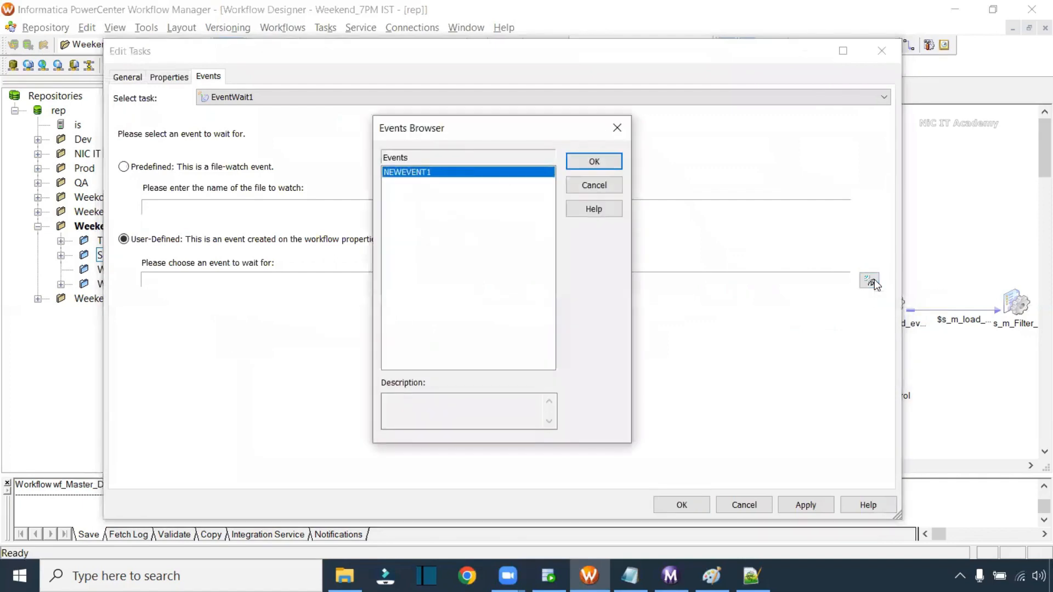
pyautogui.click(592, 165)
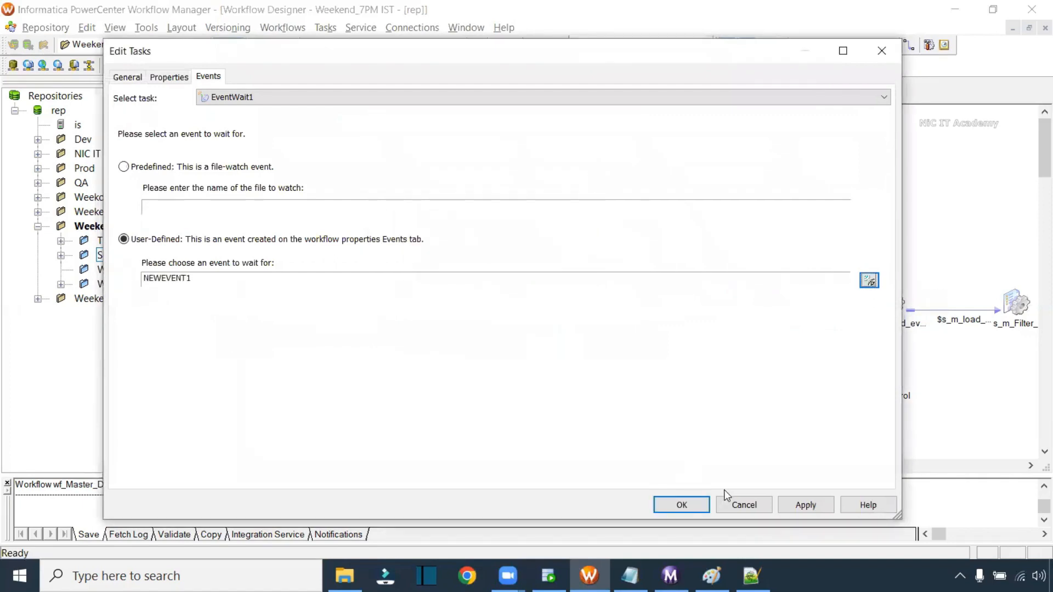
pyautogui.click(174, 77)
pyautogui.click(153, 176)
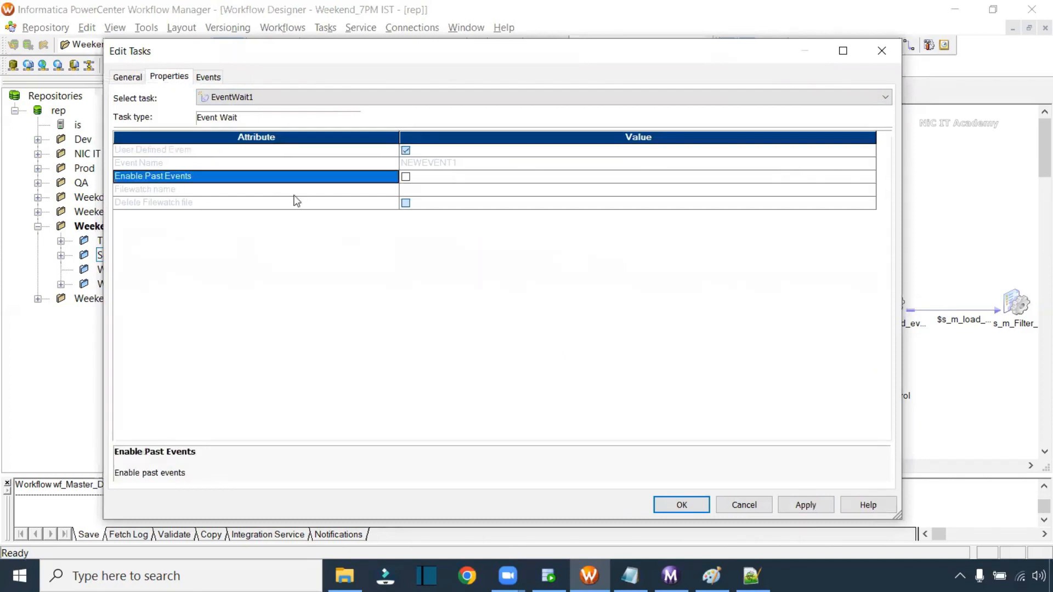
pyautogui.click(406, 177)
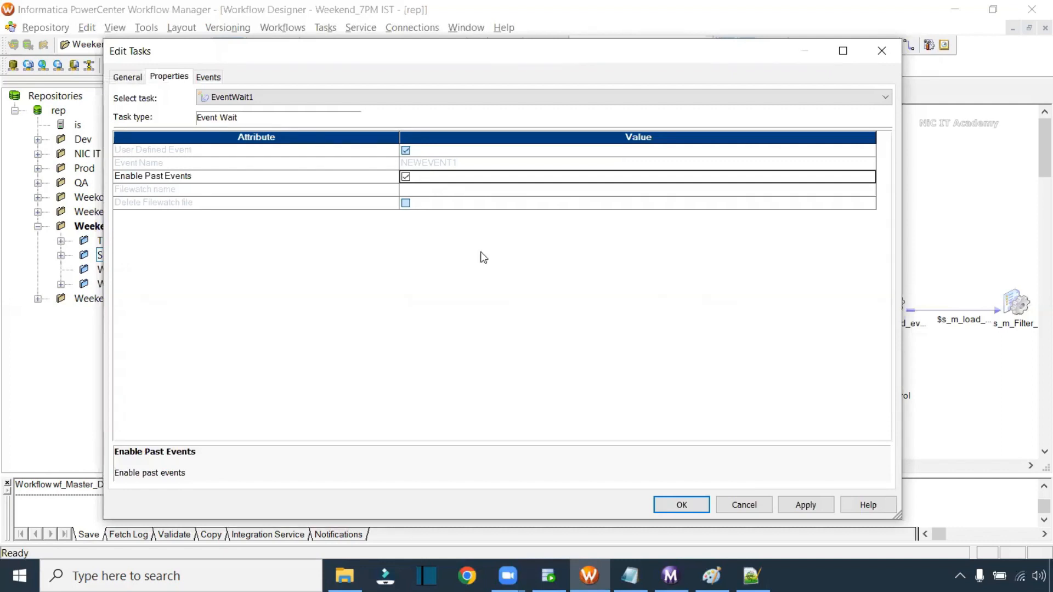
pyautogui.click(800, 507)
pyautogui.click(703, 505)
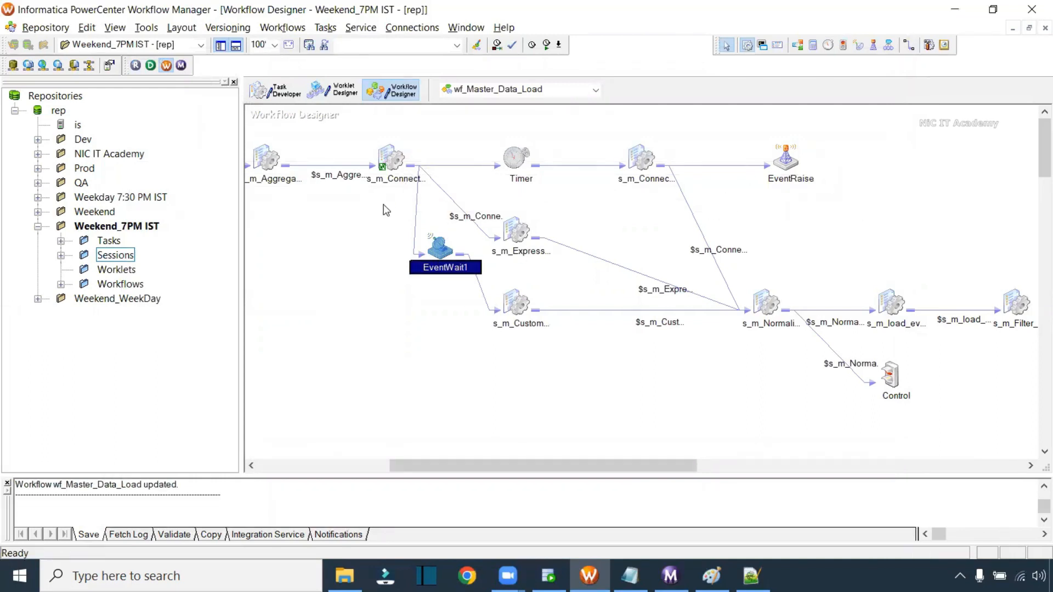
# - Start wf_Master_Data_Load from the s_m_Connected_lookup session
pyautogui.click(396, 162)
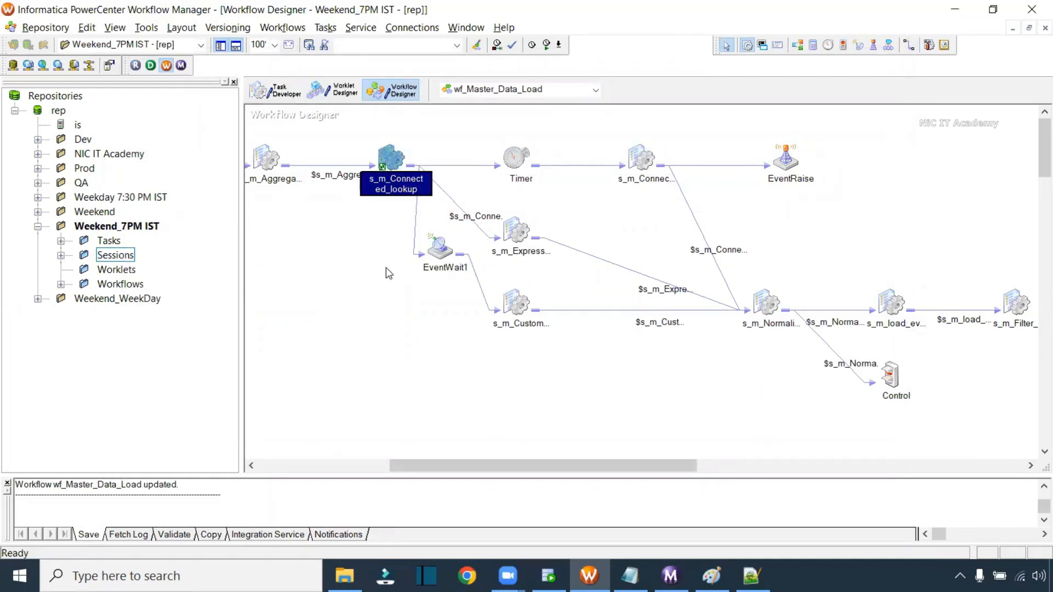
pyautogui.rightClick(393, 162)
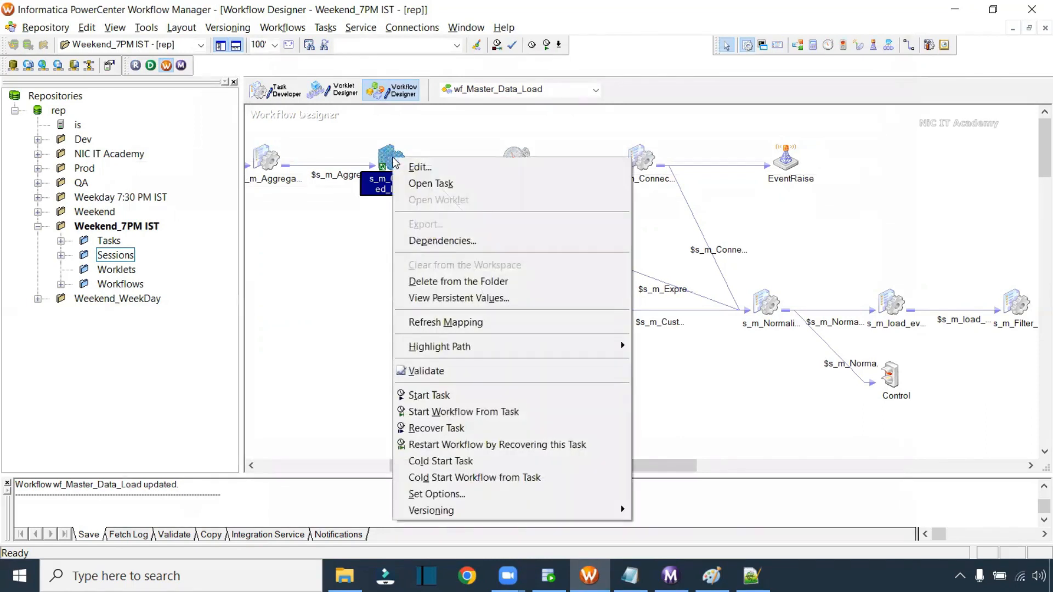
pyautogui.click(474, 412)
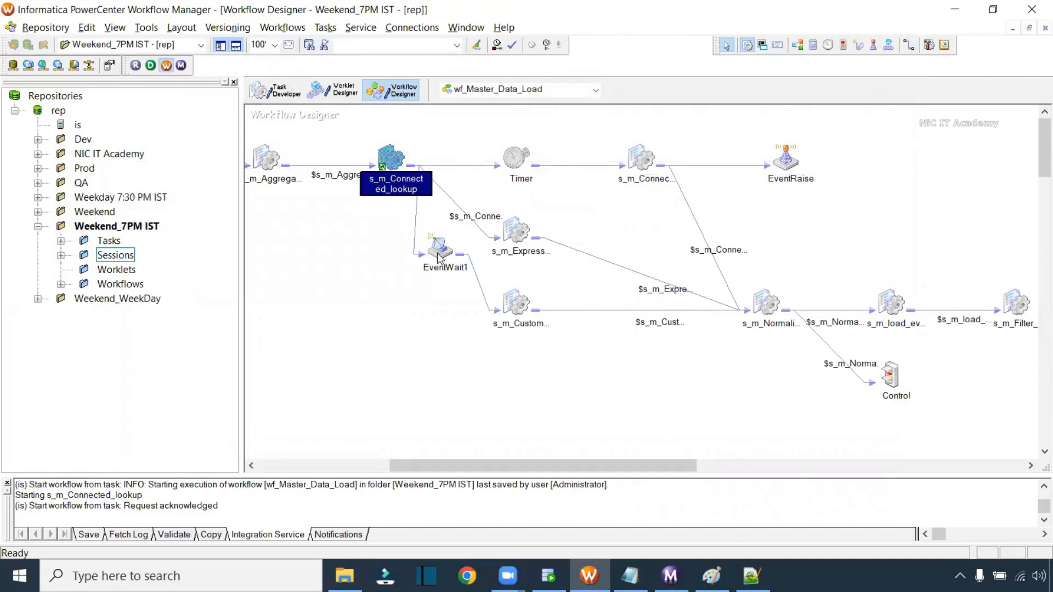
# - Check EventWait1, s_m_Customer_SCD_Type2, s_m_Connected_SP and EventRaise, then switch to Workflow Monitor
pyautogui.click(458, 265)
pyautogui.click(540, 347)
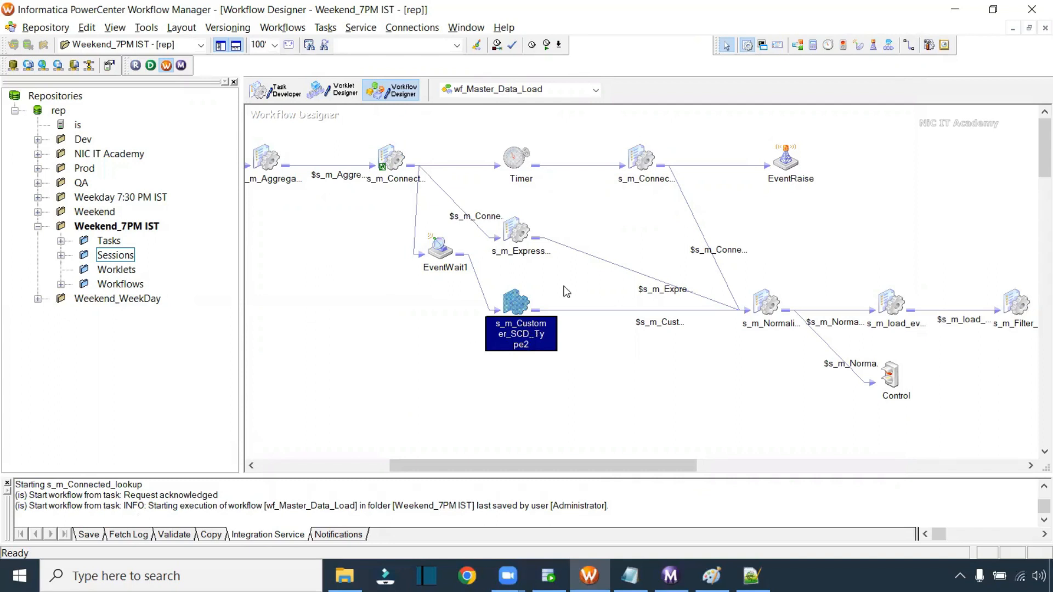
pyautogui.click(644, 158)
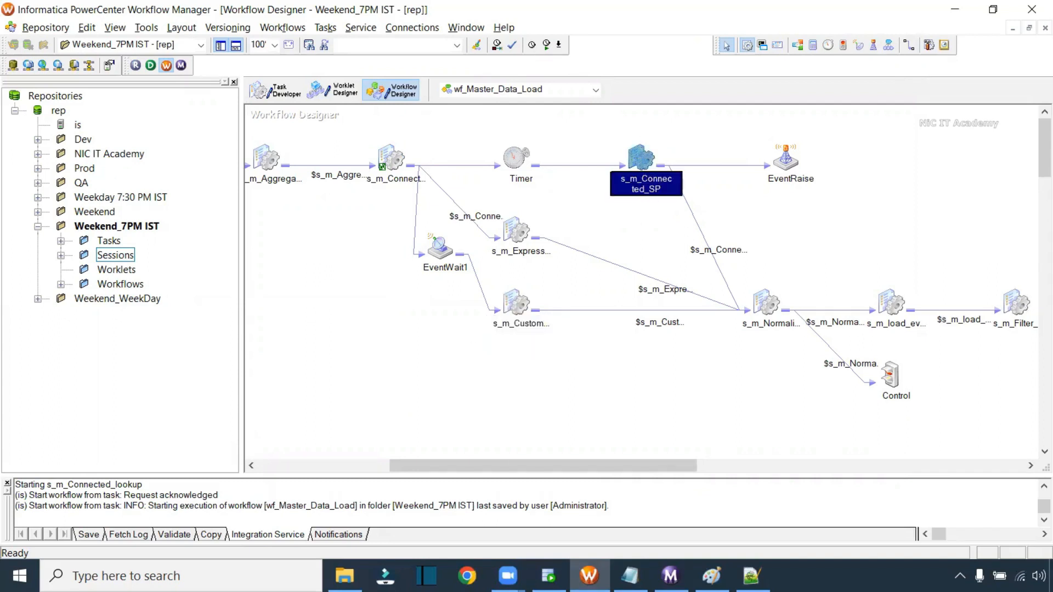
pyautogui.click(787, 159)
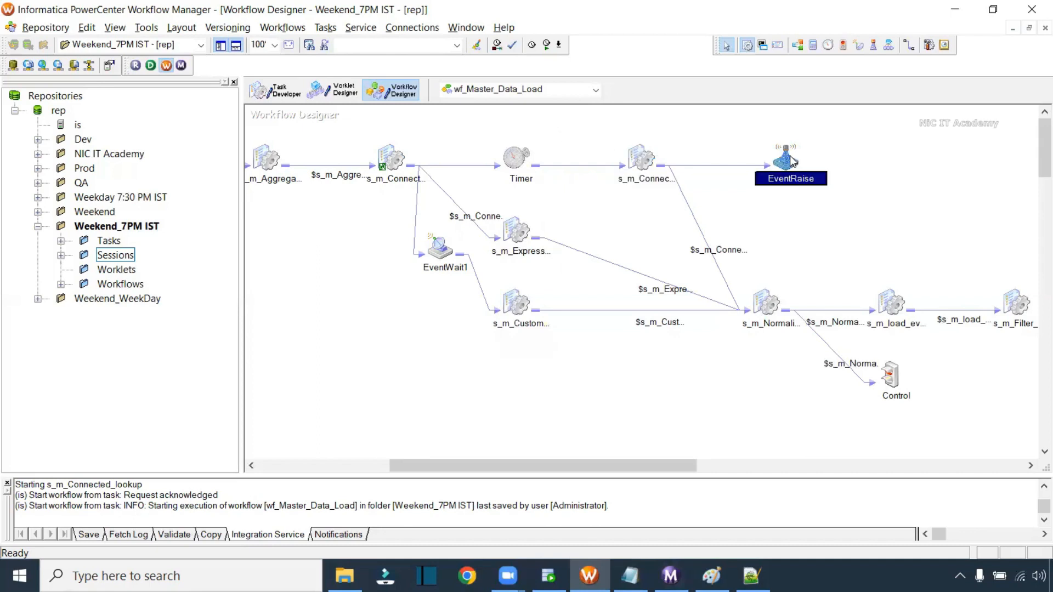
pyautogui.click(670, 575)
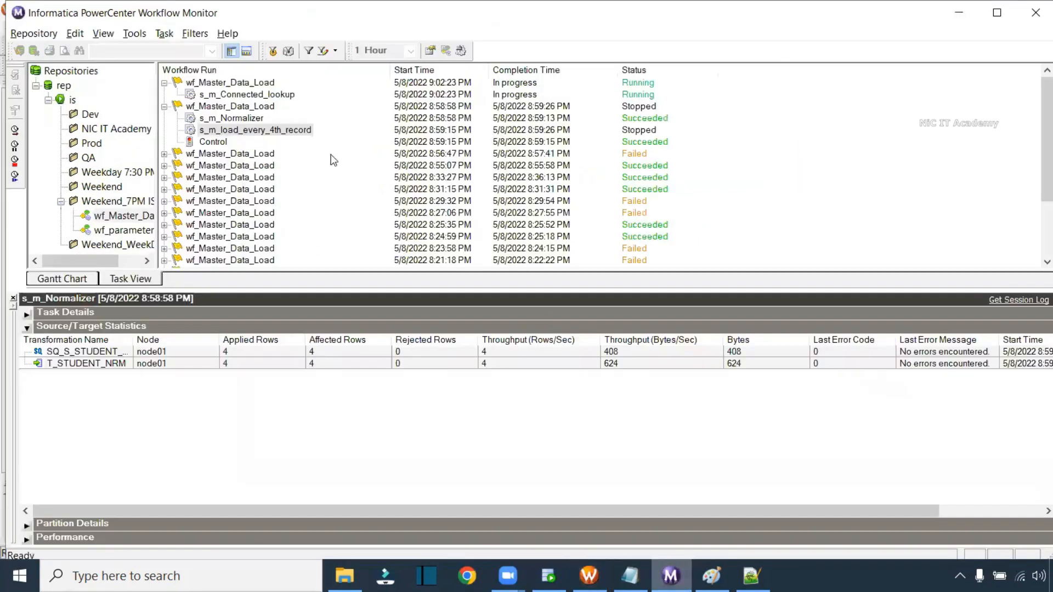
# - Collapse the earlier run and shrink Workflow Manager so the Monitor's run list stays visible
pyautogui.click(167, 109)
pyautogui.click(589, 575)
pyautogui.click(993, 10)
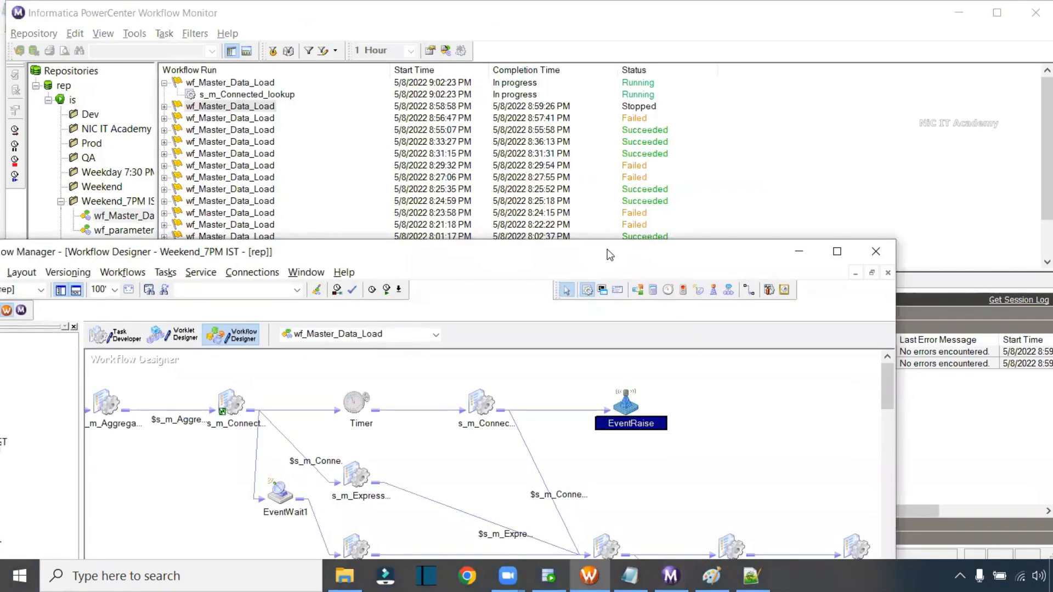
pyautogui.moveTo(607, 253); pyautogui.dragTo(682, 166)
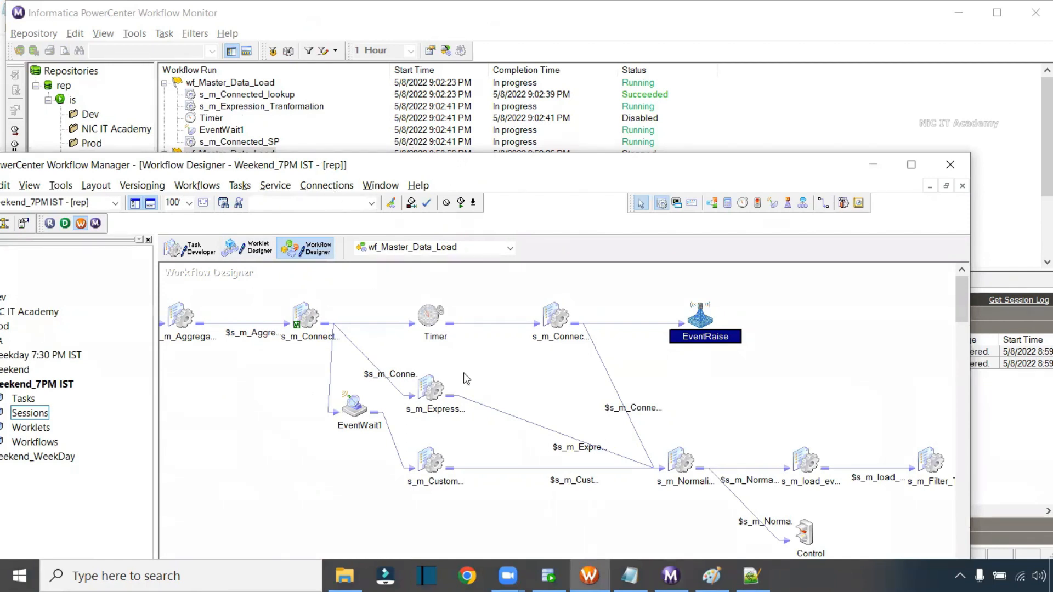
pyautogui.moveTo(280, 165); pyautogui.dragTo(279, 192)
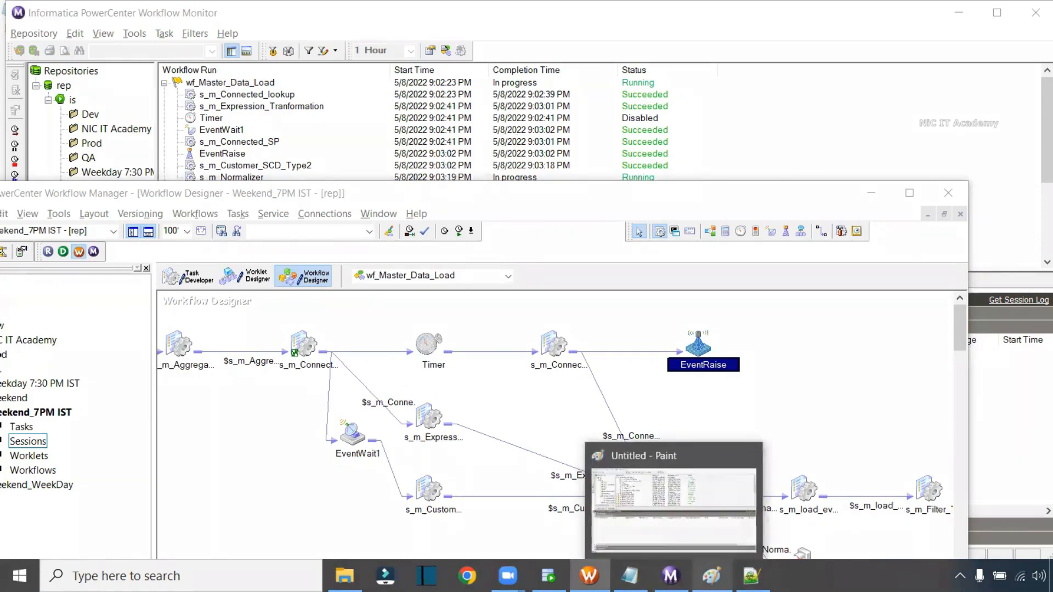
# - Mark the Timer and Control entries in the Notepad notes, then return to Workflow Manager
pyautogui.moveTo(630, 576)
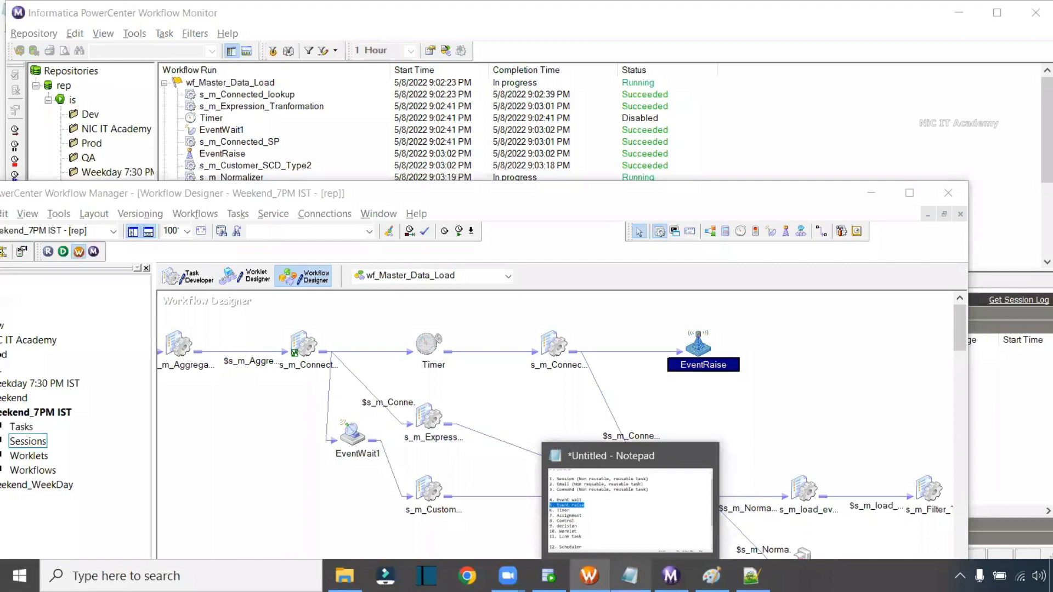
pyautogui.click(604, 526)
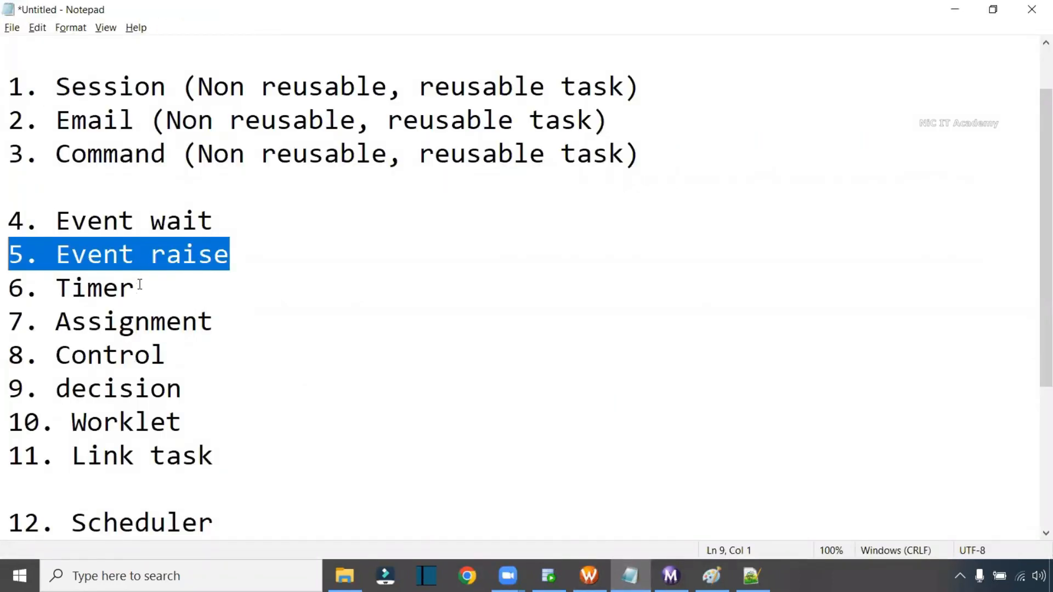
pyautogui.moveTo(137, 286); pyautogui.dragTo(46, 287)
pyautogui.moveTo(166, 355); pyautogui.dragTo(25, 355)
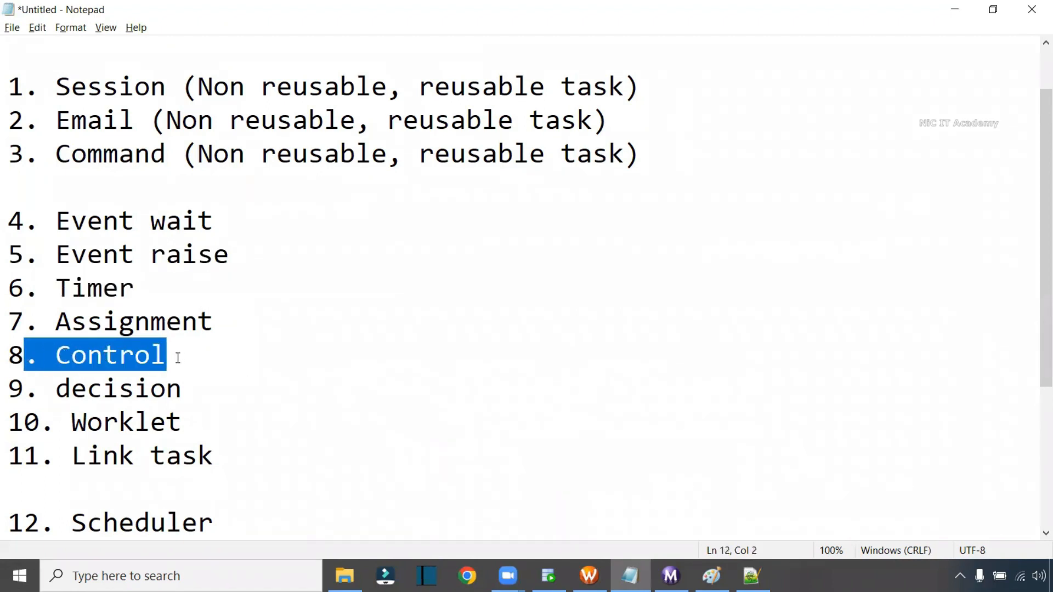
pyautogui.click(588, 576)
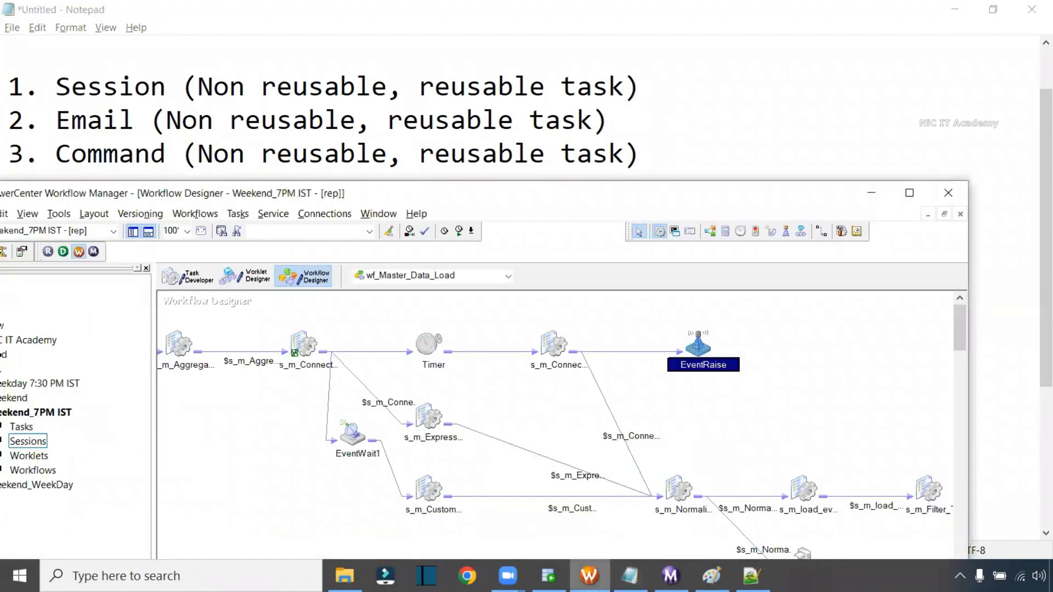
pyautogui.doubleClick(722, 190)
pyautogui.moveTo(707, 208); pyautogui.dragTo(660, 354)
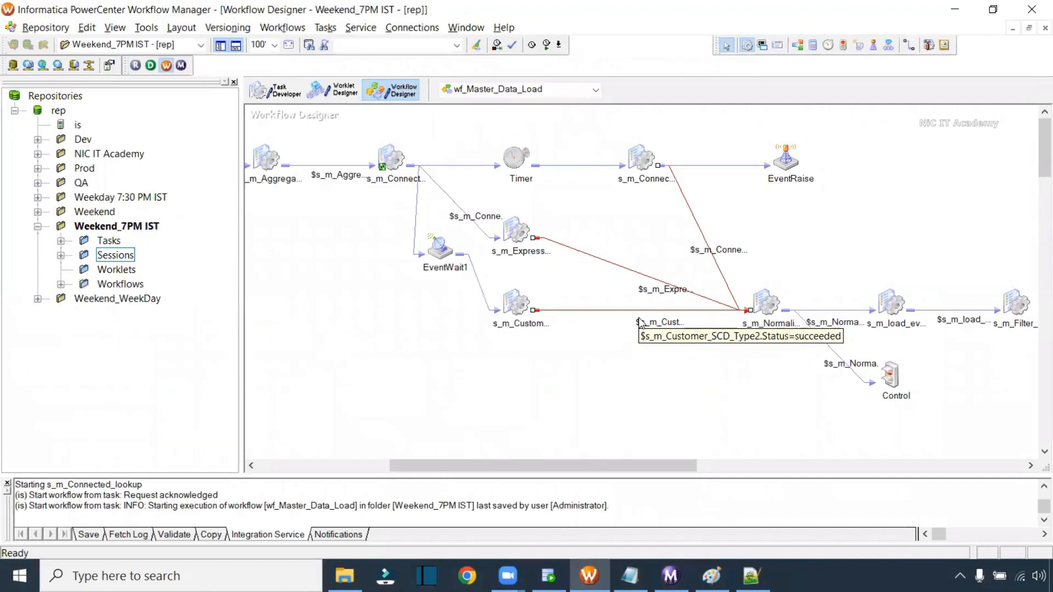
pyautogui.moveTo(764, 305)
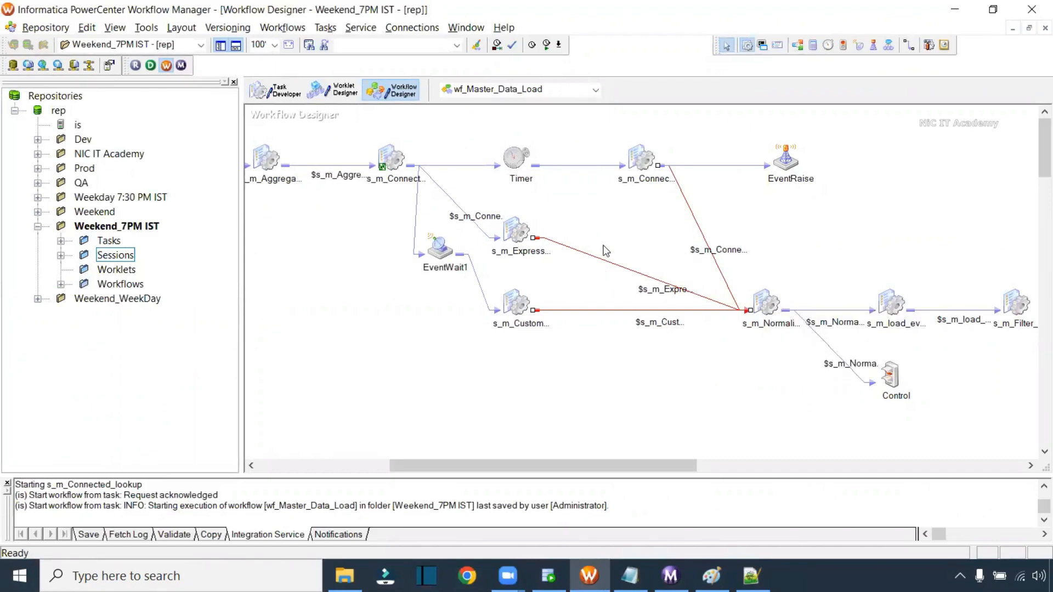
pyautogui.doubleClick(764, 305)
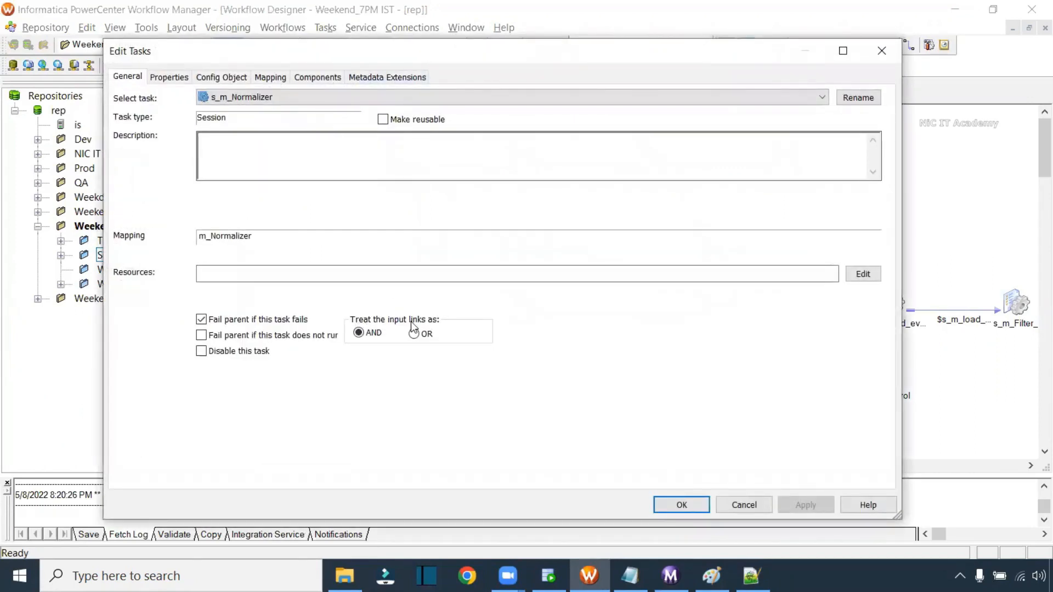
pyautogui.click(743, 505)
pyautogui.click(716, 274)
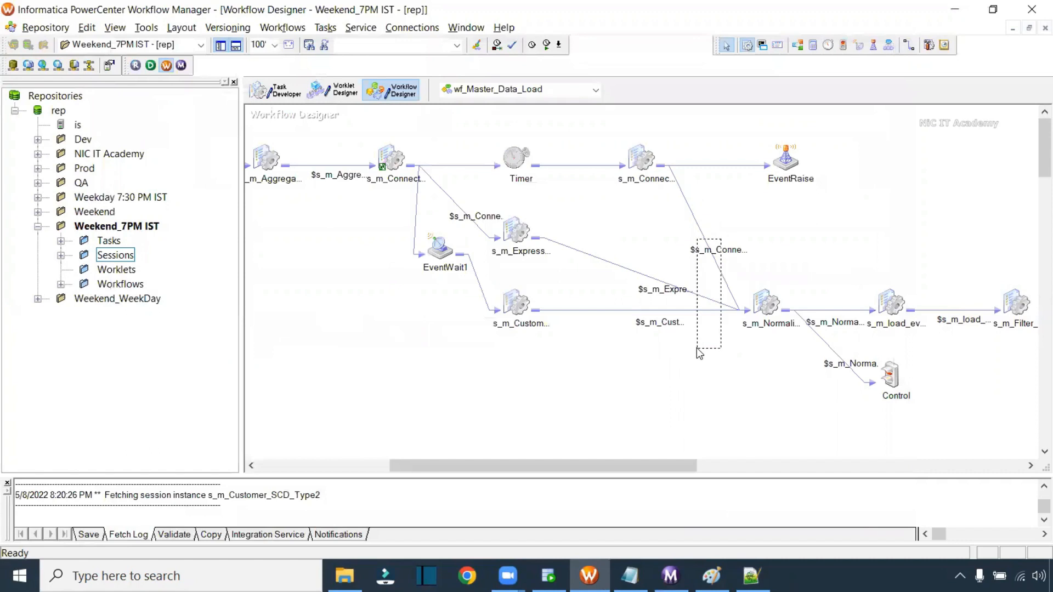
pyautogui.moveTo(699, 354); pyautogui.dragTo(690, 333)
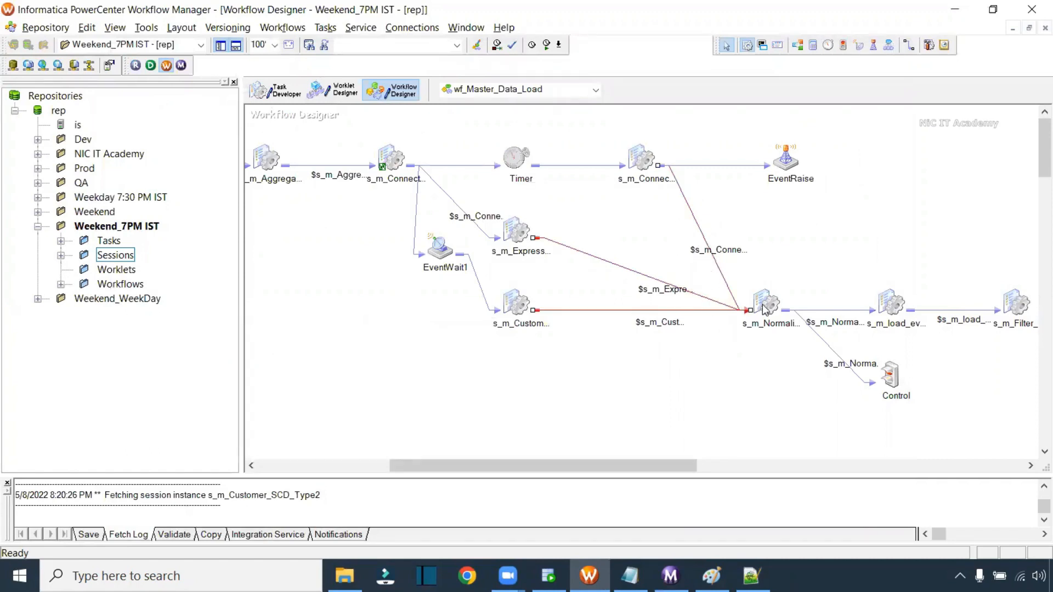
pyautogui.moveTo(764, 308)
pyautogui.doubleClick(767, 303)
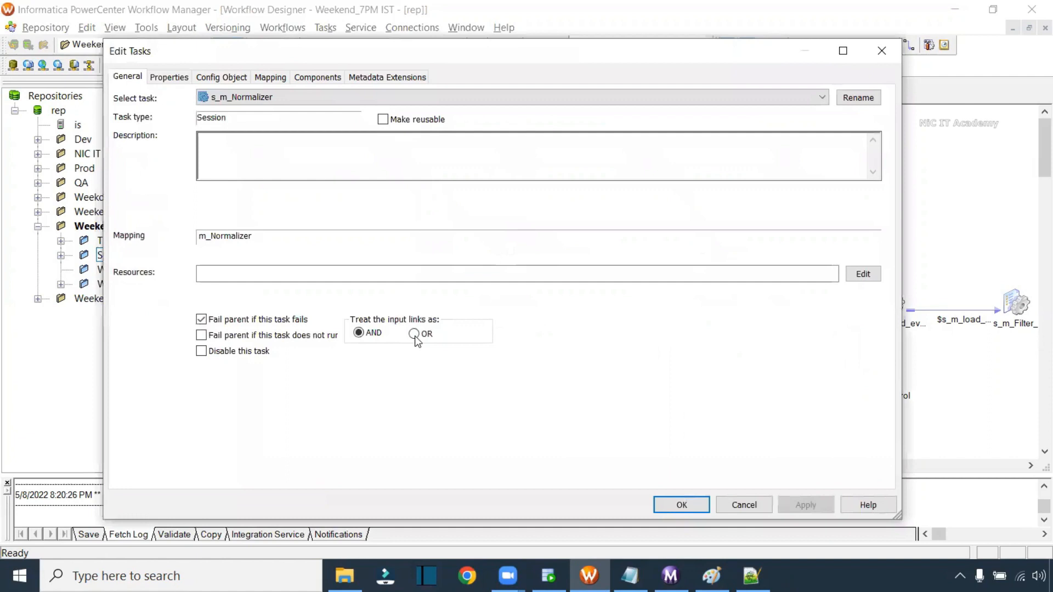
pyautogui.click(745, 507)
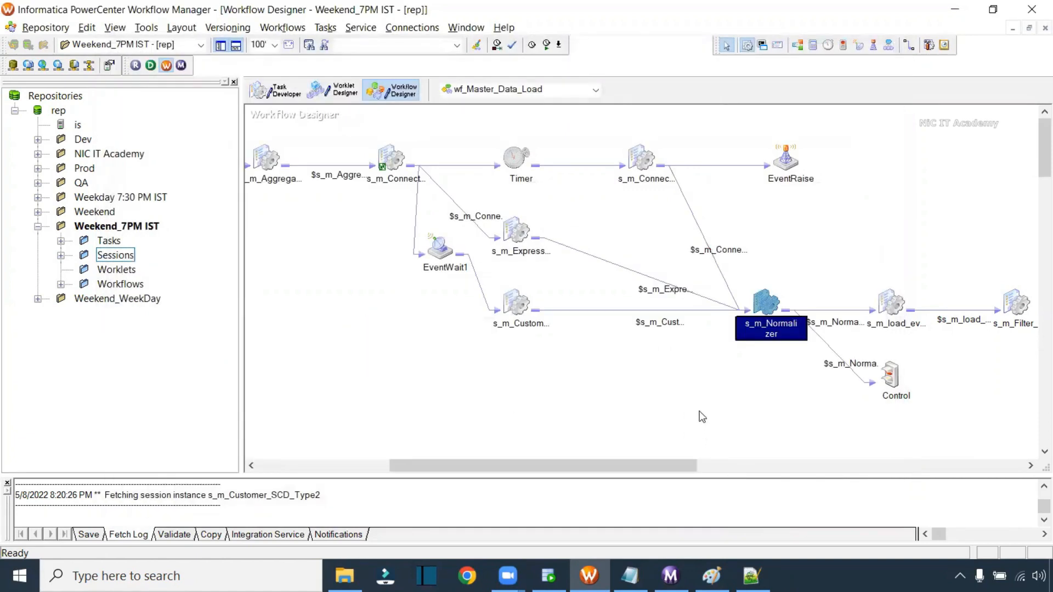
pyautogui.moveTo(620, 277); pyautogui.dragTo(736, 233)
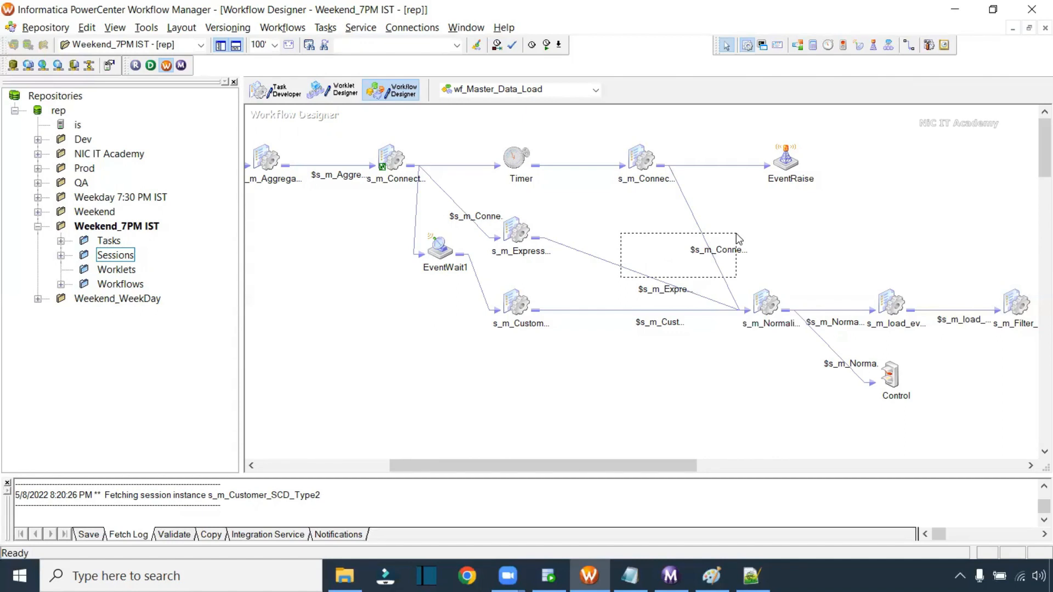
pyautogui.moveTo(736, 233); pyautogui.dragTo(735, 232)
pyautogui.moveTo(756, 299)
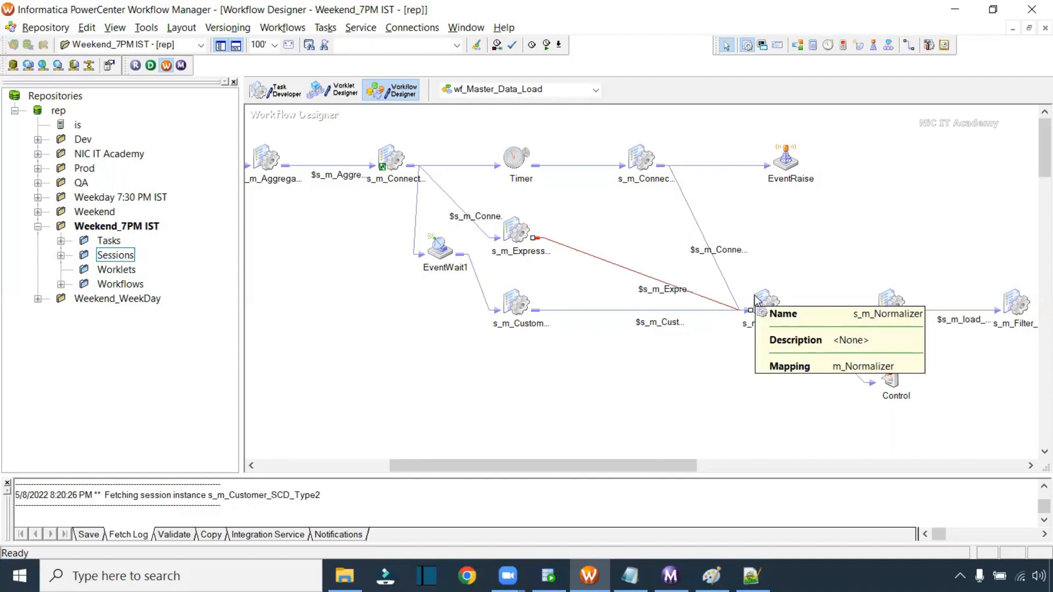
pyautogui.moveTo(614, 276); pyautogui.dragTo(716, 231)
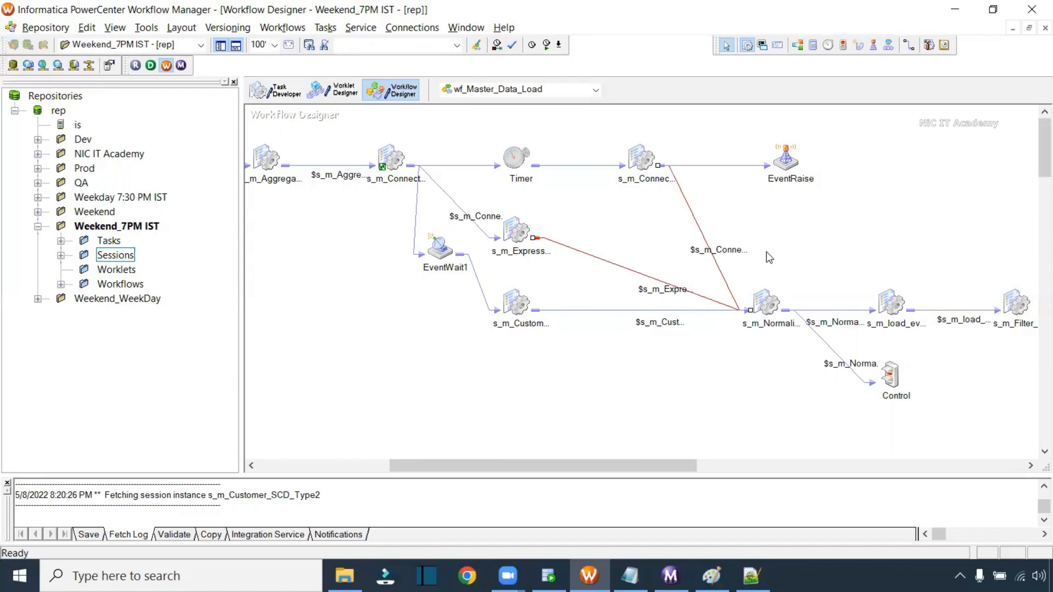
pyautogui.moveTo(644, 301); pyautogui.dragTo(644, 336)
# - Select the three links entering s_m_Normalizer and delete them, confirming the deletion
pyautogui.click(707, 238)
pyautogui.moveTo(725, 236); pyautogui.dragTo(631, 343)
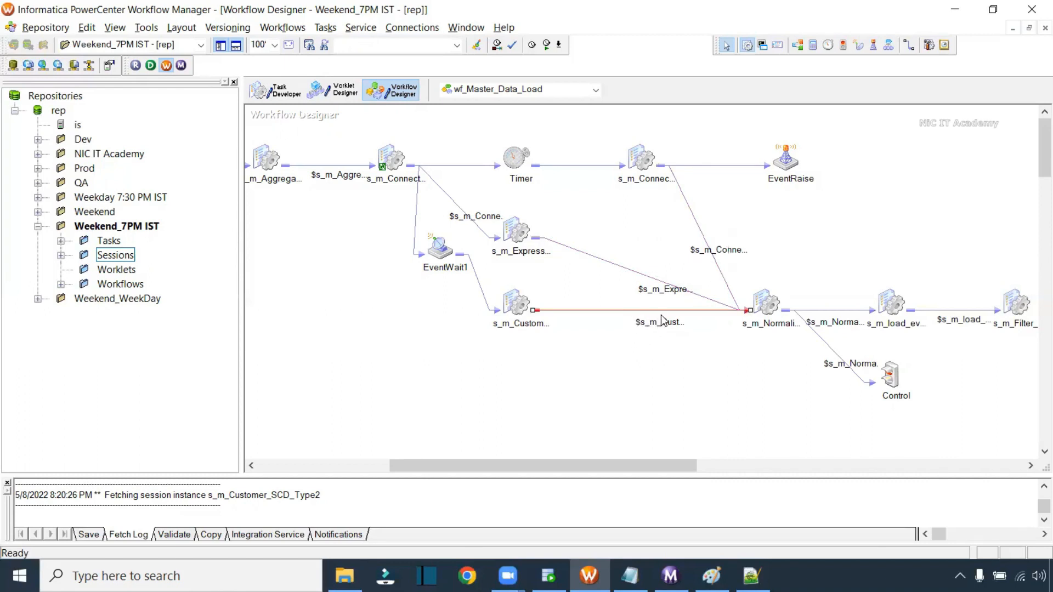
pyautogui.moveTo(719, 218); pyautogui.dragTo(676, 347)
pyautogui.press('Delete')
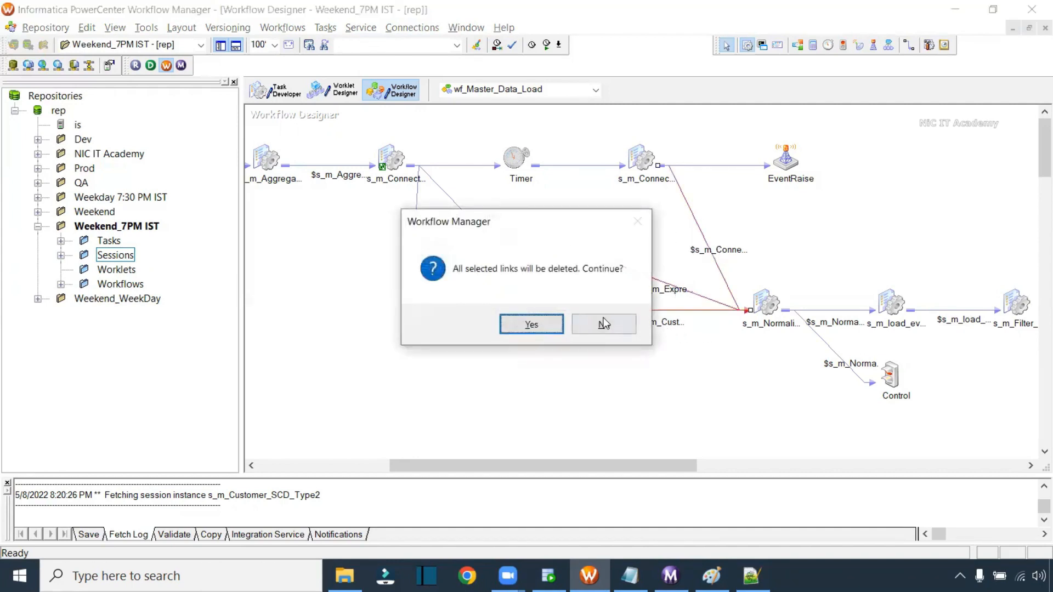
pyautogui.click(553, 324)
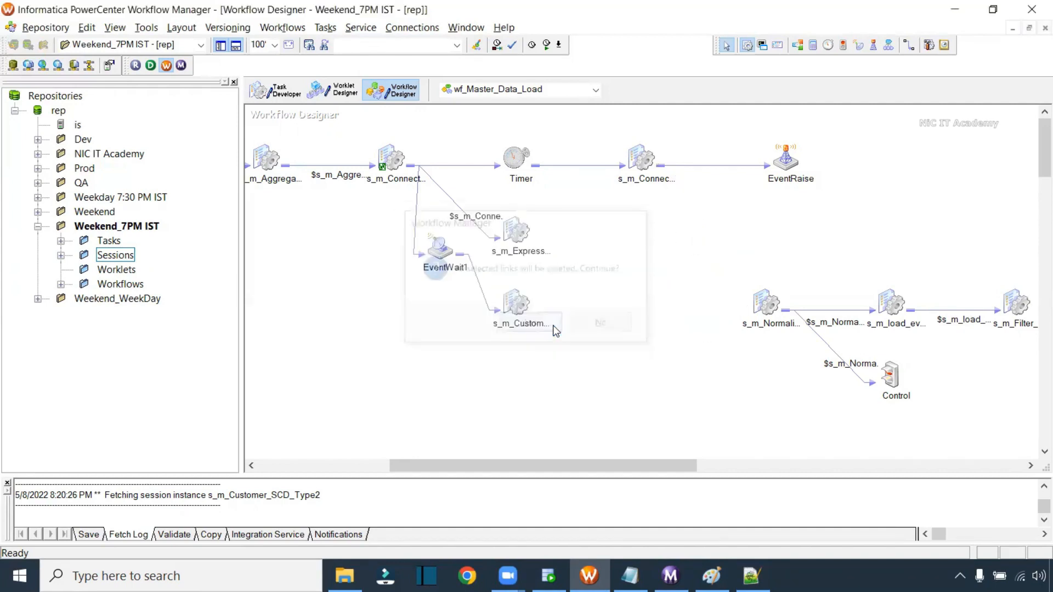
# - Place a Decision task between the sessions and link two upstream sessions into it
pyautogui.click(798, 46)
pyautogui.click(662, 241)
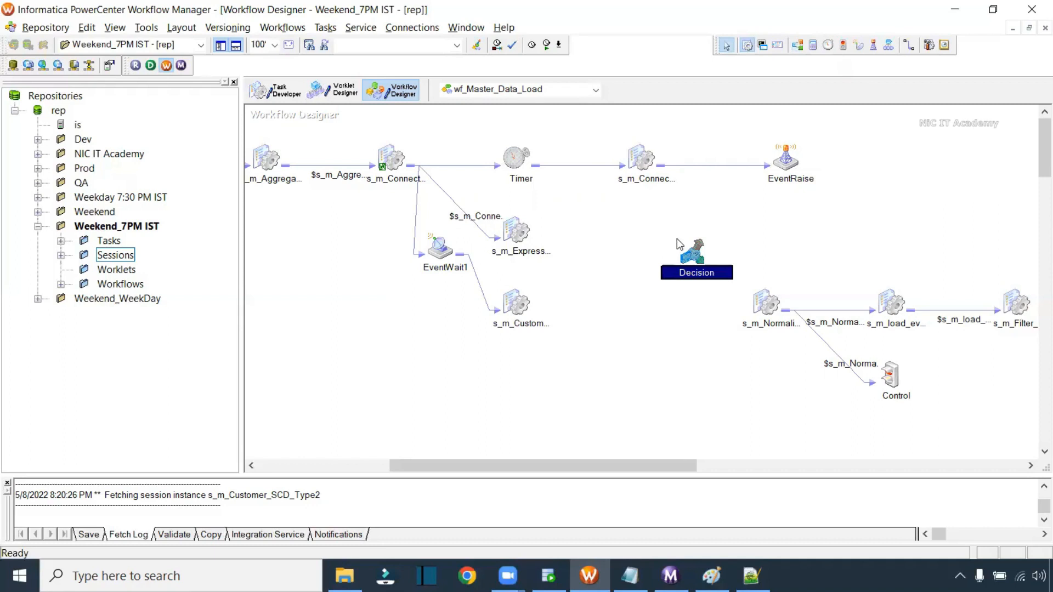
pyautogui.click(910, 46)
pyautogui.moveTo(523, 226); pyautogui.dragTo(717, 277)
pyautogui.moveTo(646, 161)
pyautogui.mouseDown()
pyautogui.moveTo(688, 247)
pyautogui.moveTo(765, 302)
pyautogui.mouseUp()
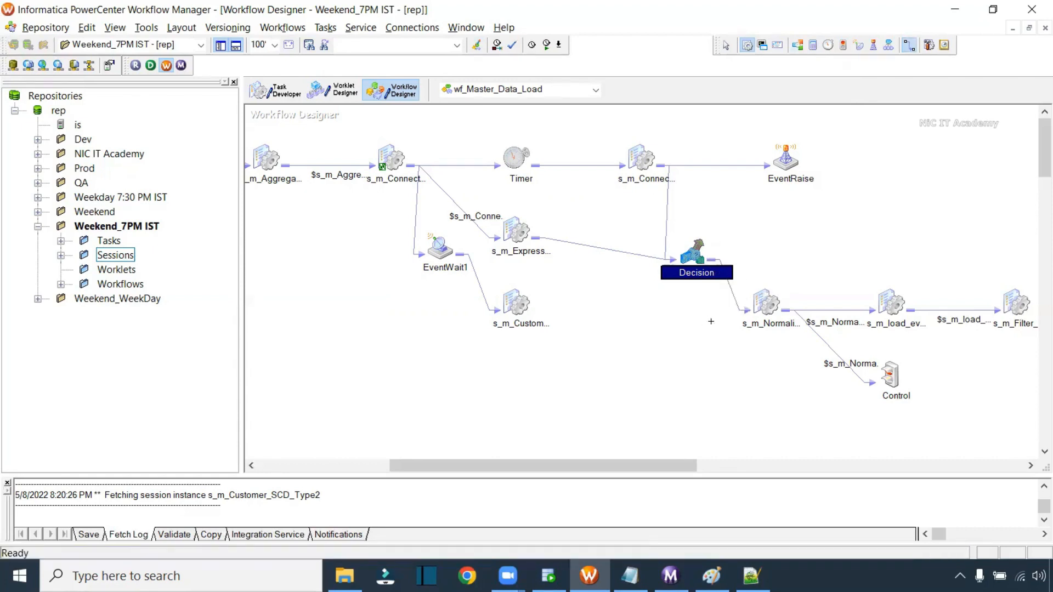
pyautogui.doubleClick(765, 303)
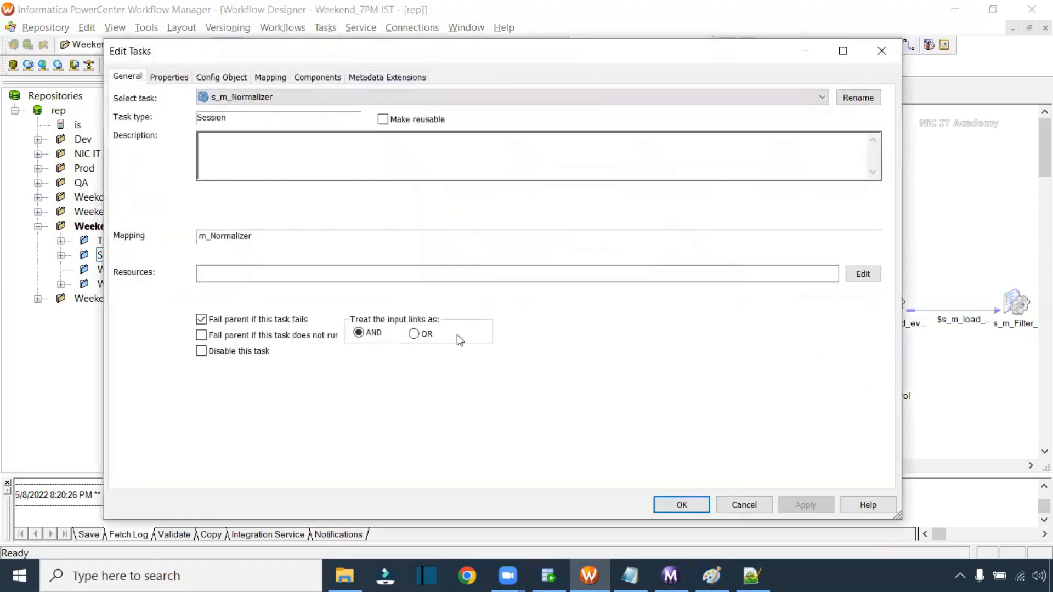
pyautogui.click(683, 506)
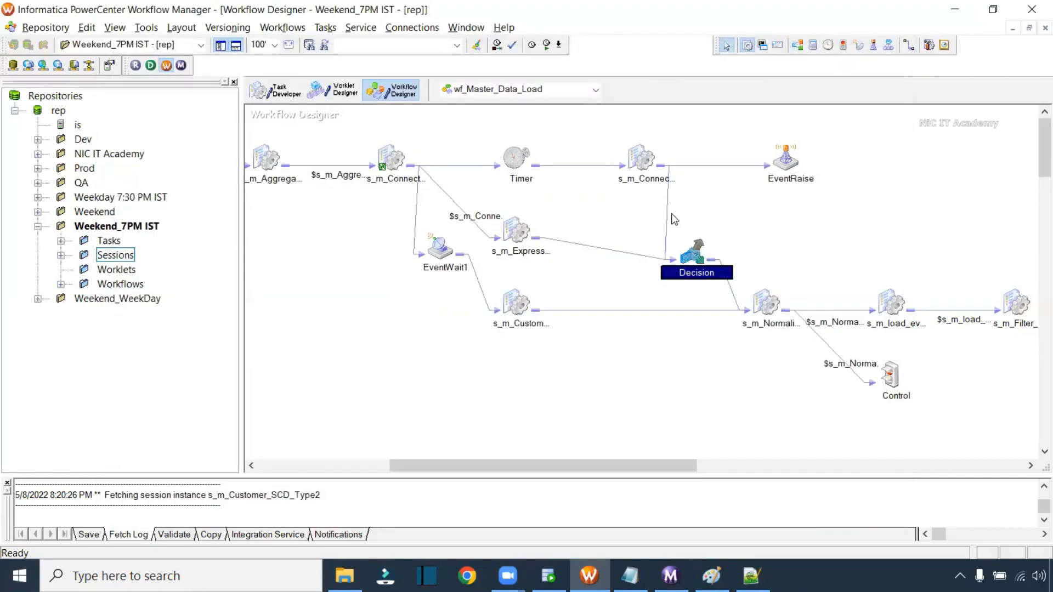
# - Set the Decision task to treat its input links as OR
pyautogui.doubleClick(690, 257)
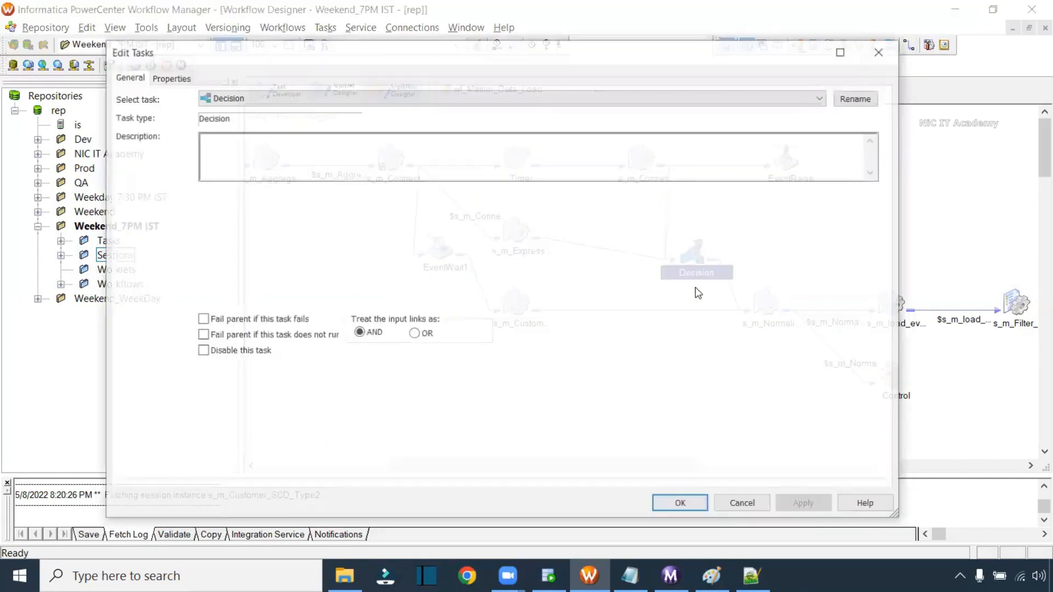
pyautogui.click(415, 336)
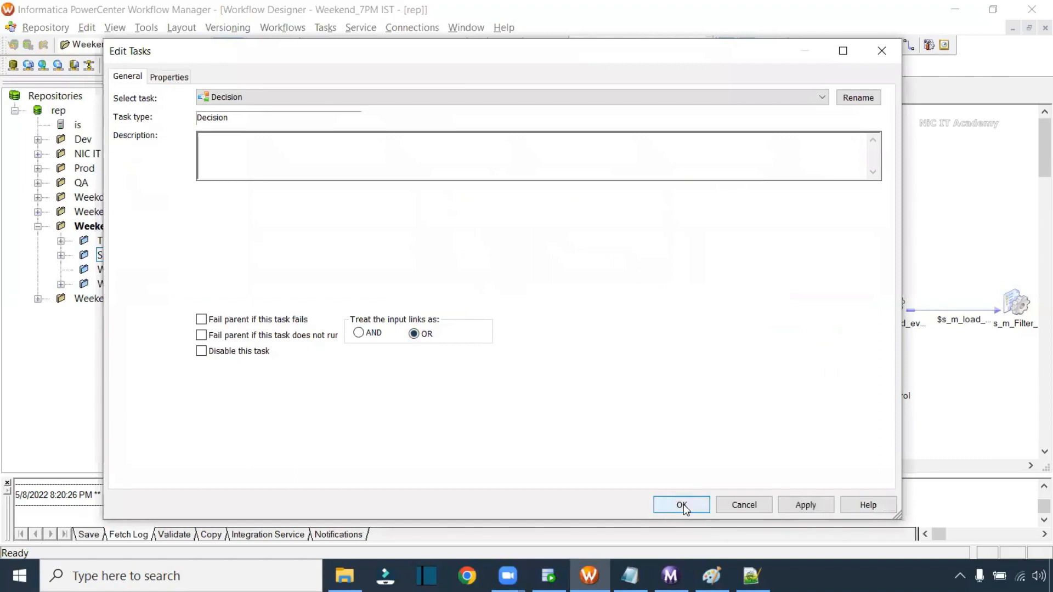
pyautogui.click(684, 505)
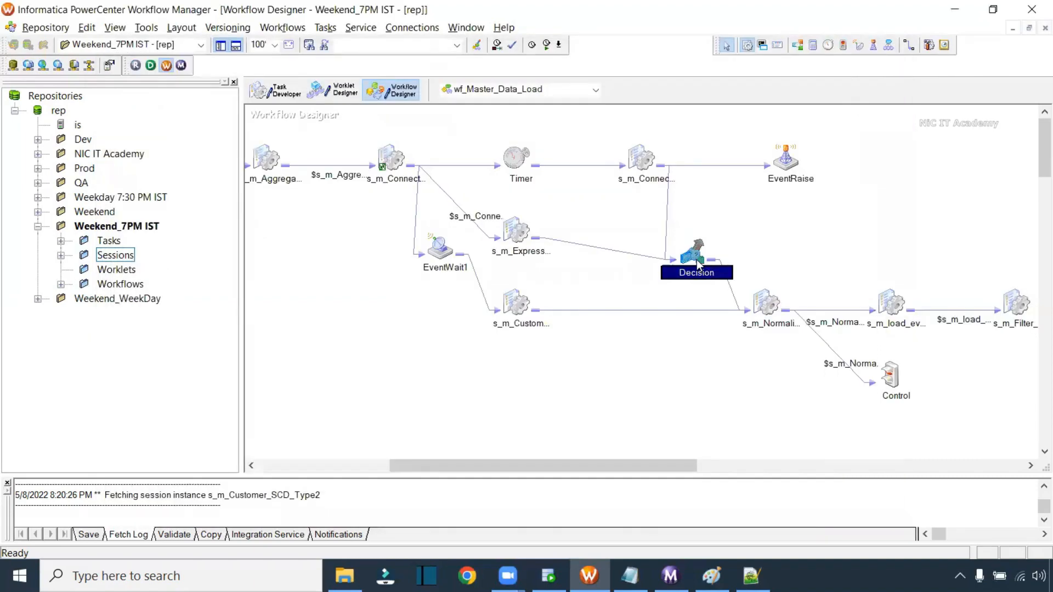
pyautogui.click(680, 228)
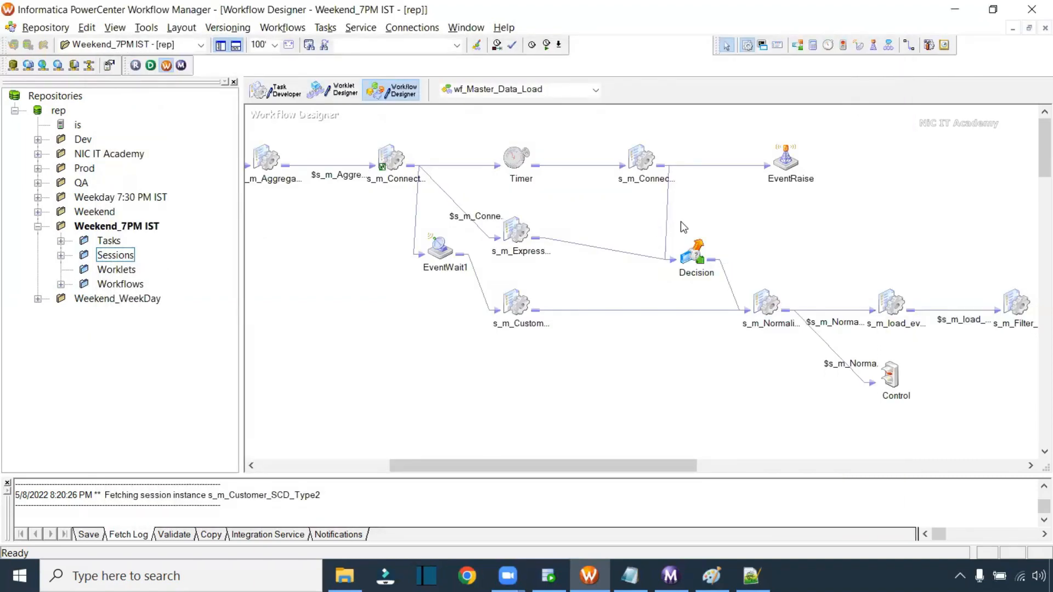
pyautogui.click(694, 259)
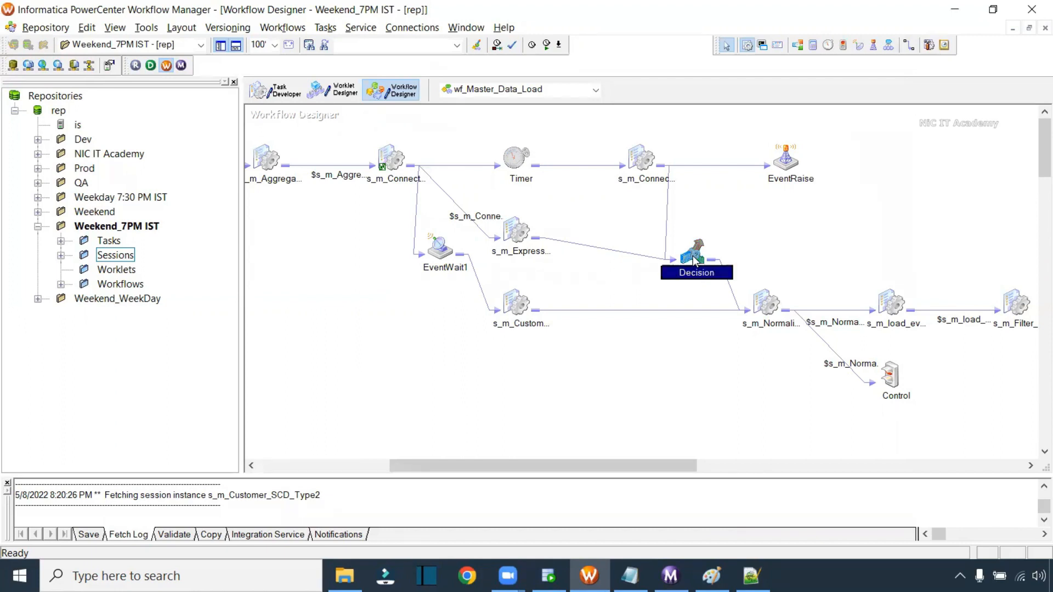
pyautogui.click(503, 309)
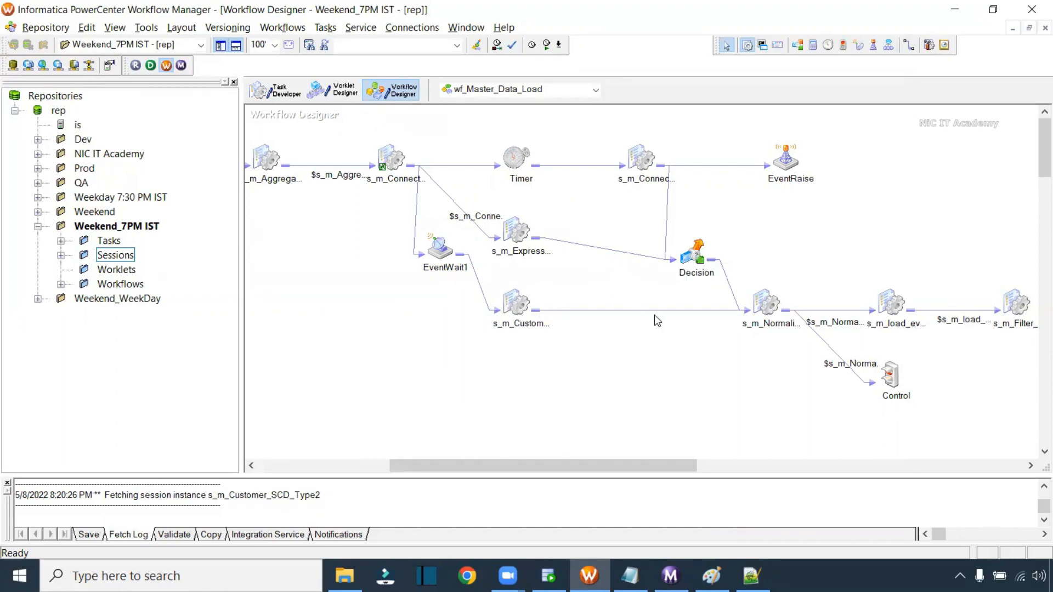
pyautogui.click(765, 309)
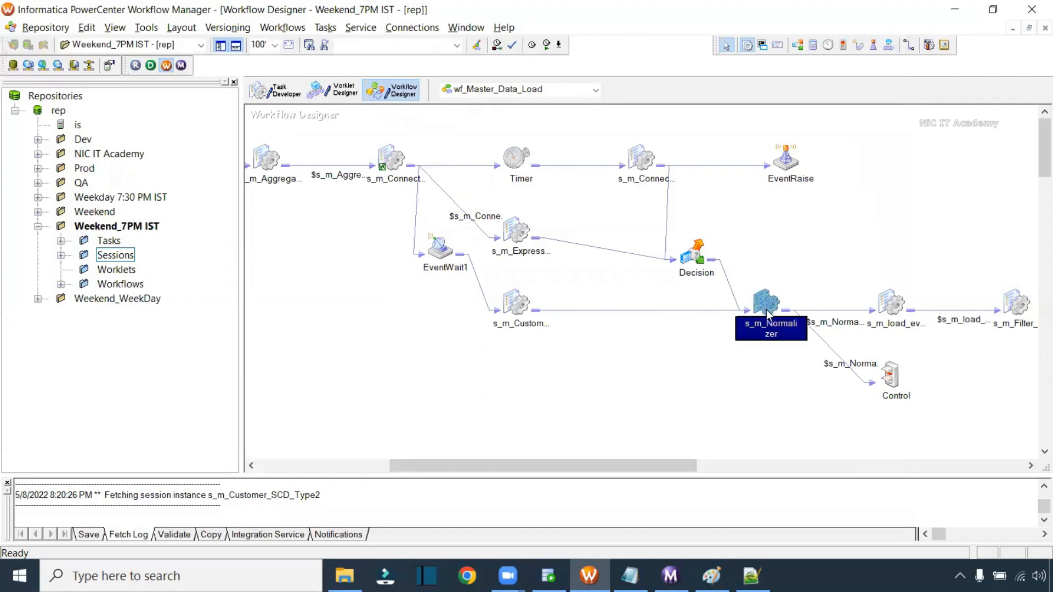
pyautogui.click(724, 311)
pyautogui.moveTo(714, 328); pyautogui.dragTo(714, 328)
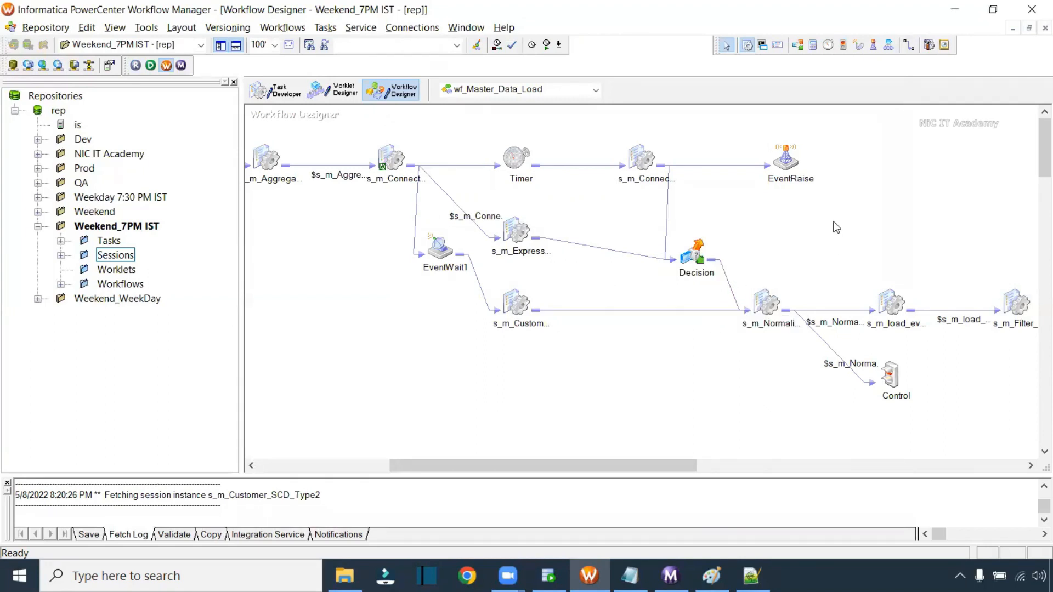
# - Arrange the wf_Master_Data_Load workflow horizontally
pyautogui.rightClick(731, 215)
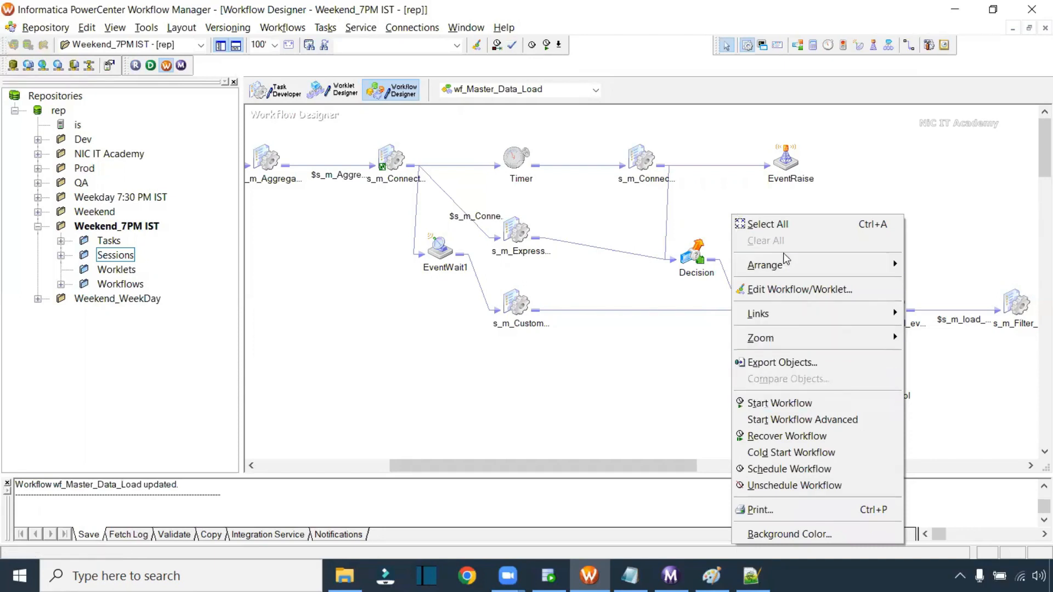
pyautogui.moveTo(856, 265)
pyautogui.click(937, 267)
pyautogui.moveTo(536, 465); pyautogui.dragTo(737, 472)
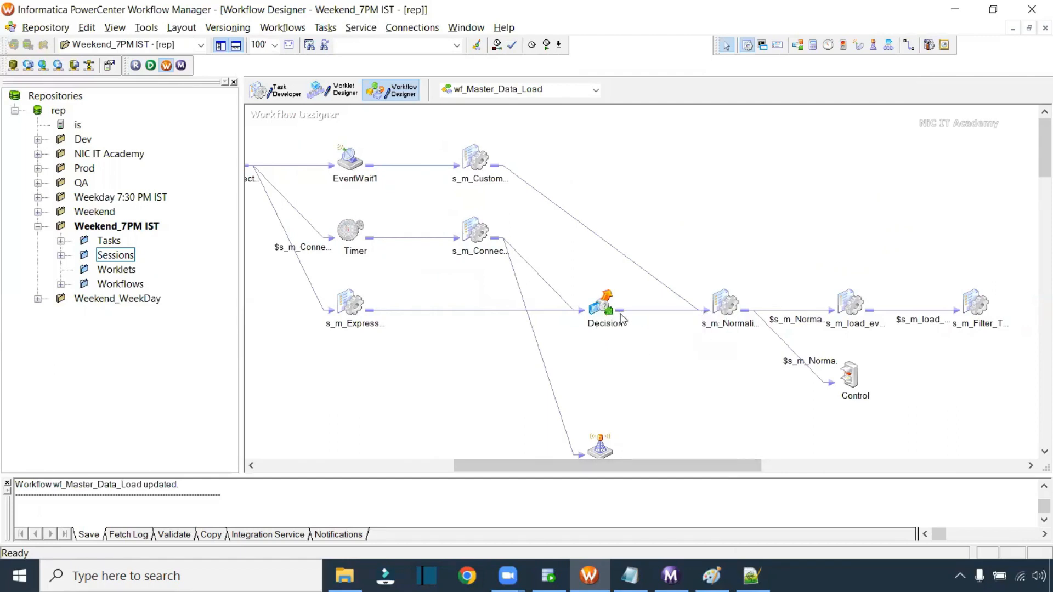
pyautogui.moveTo(639, 465); pyautogui.dragTo(494, 432)
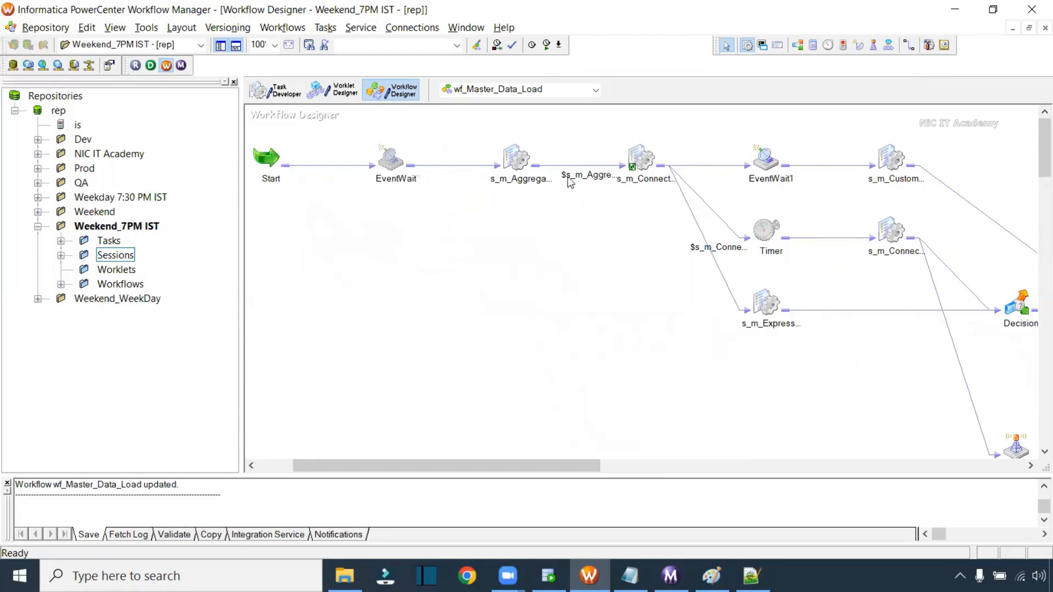
pyautogui.moveTo(524, 465)
pyautogui.mouseDown()
pyautogui.moveTo(617, 464)
pyautogui.moveTo(529, 455)
pyautogui.mouseUp()
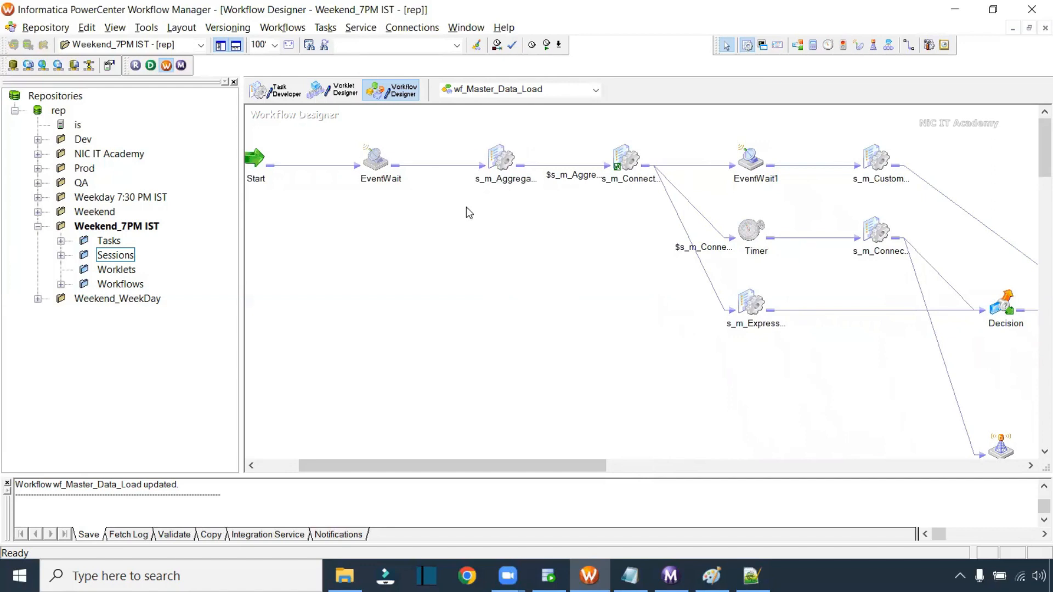
# - Delete the EventWait-to-s_m_Aggregator link and place a new Decision task there
pyautogui.click(437, 165)
pyautogui.press('Delete')
pyautogui.press('Return')
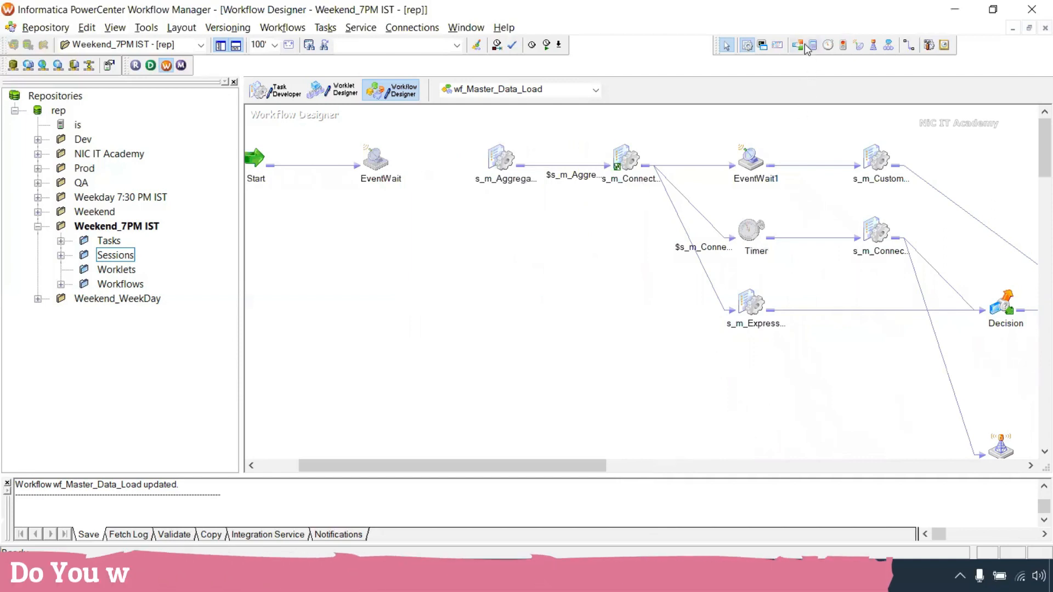
pyautogui.click(426, 154)
# - Position Decision1 between EventWait and s_m_Aggregator and link them through it
pyautogui.moveTo(458, 169); pyautogui.dragTo(439, 159)
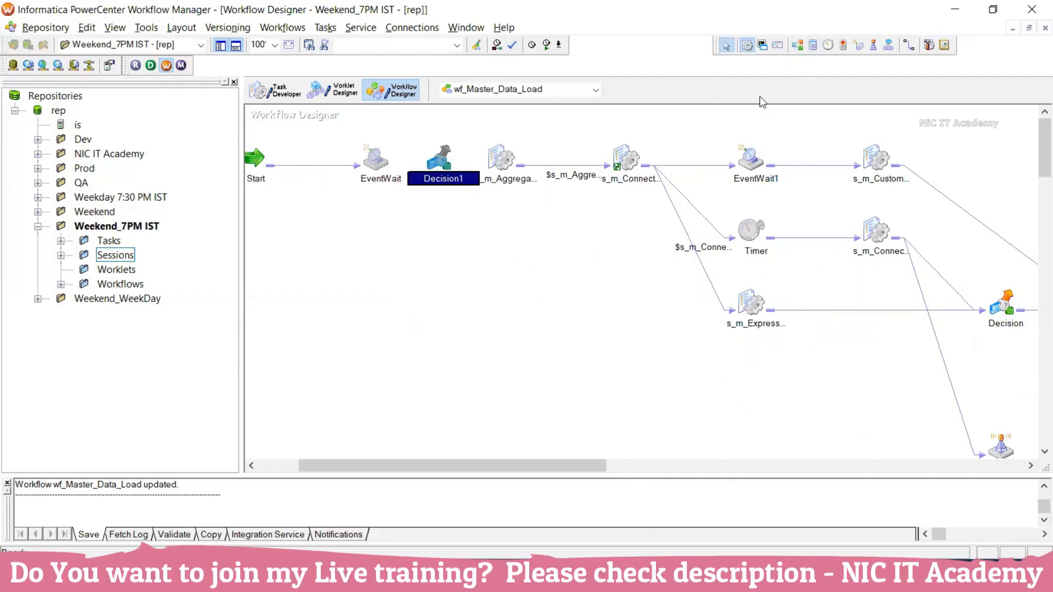
pyautogui.click(910, 45)
pyautogui.moveTo(375, 159); pyautogui.dragTo(501, 159)
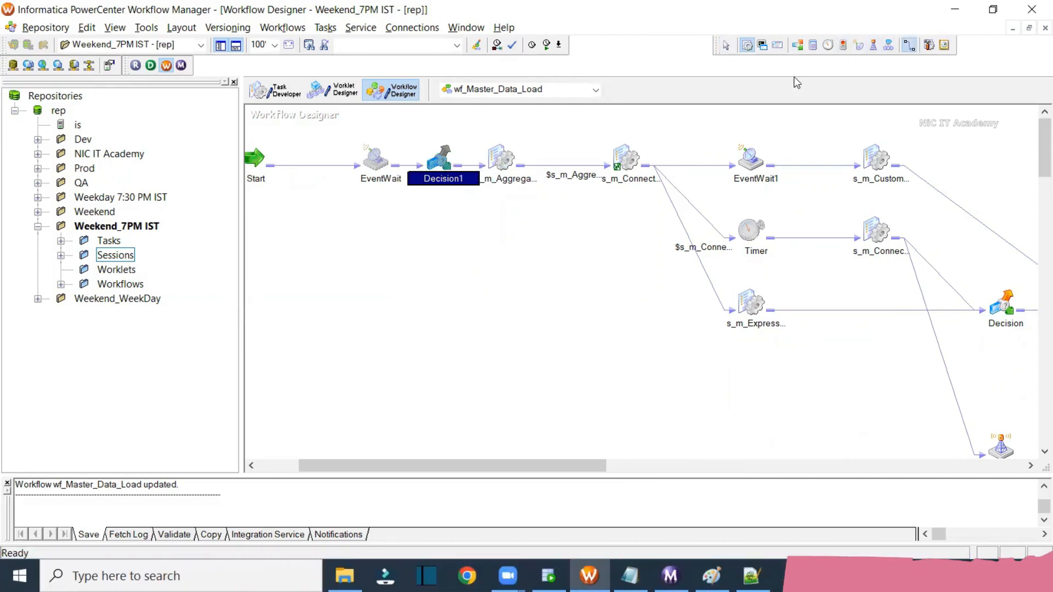
# - Add a session task that uses the m_Union_Transformation mapping
pyautogui.click(749, 48)
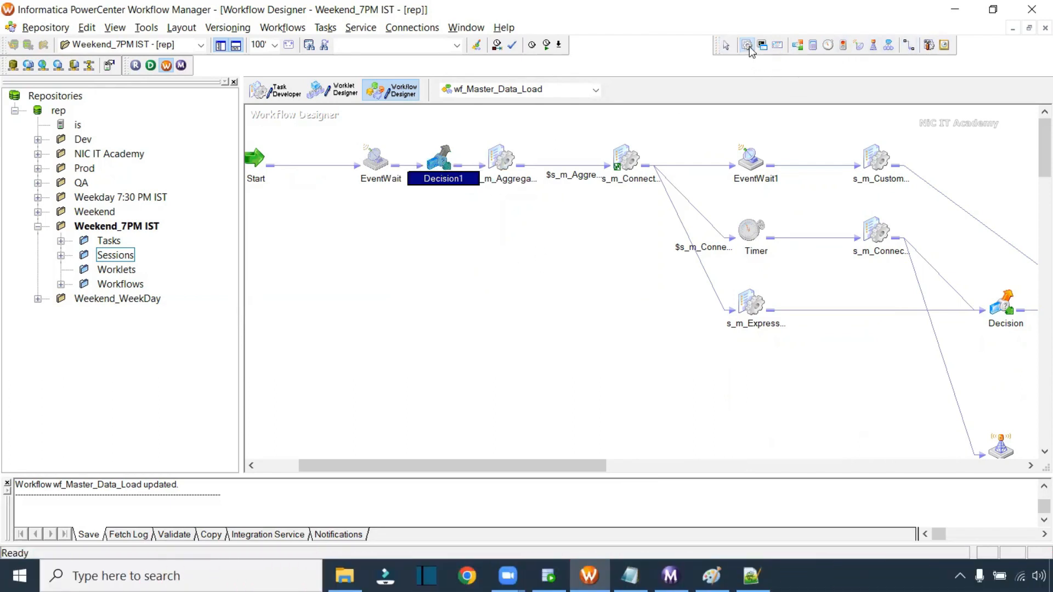
pyautogui.click(499, 249)
pyautogui.scroll(-4, 493, 281)
pyautogui.scroll(-5, 489, 283)
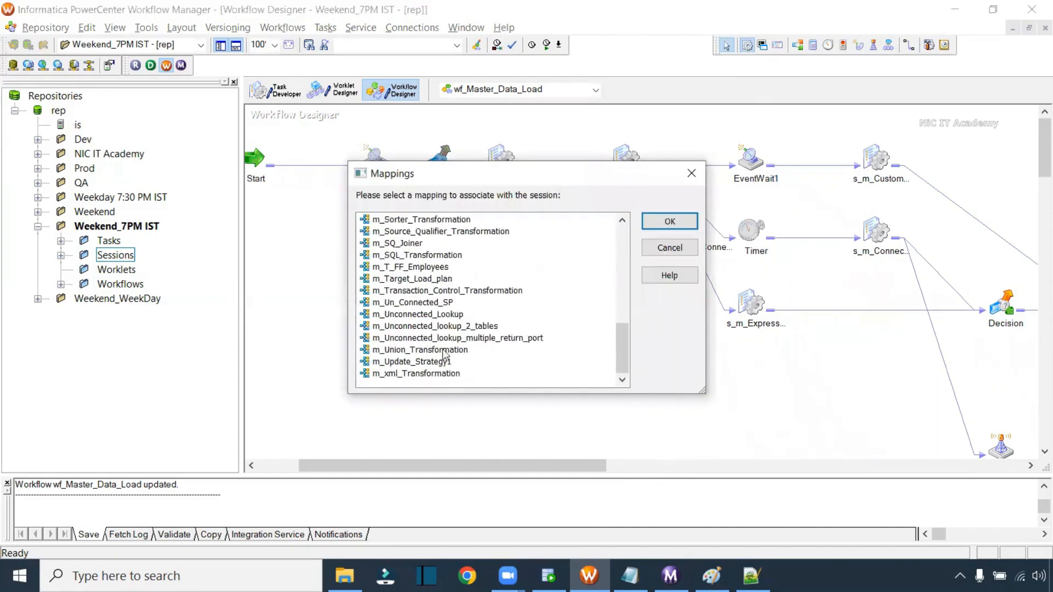
pyautogui.click(441, 353)
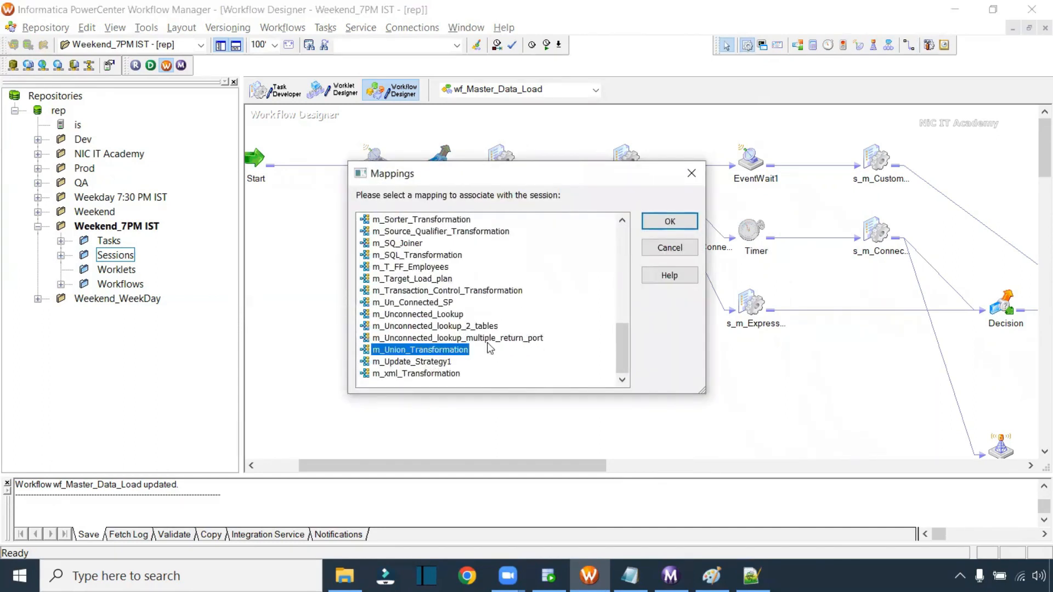
pyautogui.click(651, 225)
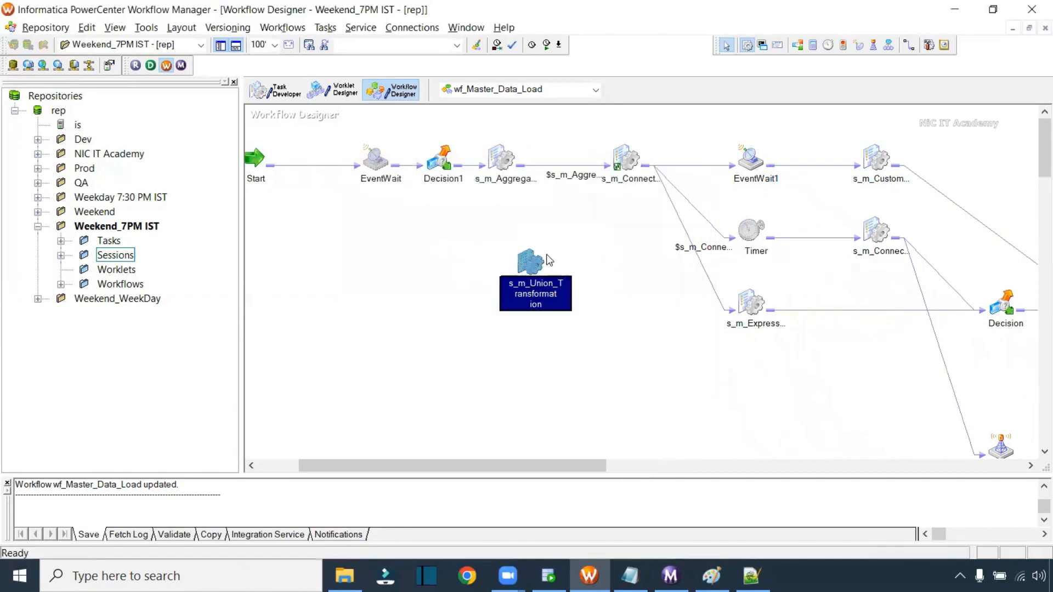
pyautogui.moveTo(537, 264); pyautogui.dragTo(534, 249)
# - Link Decision1 to the new s_m_Union_Transformation session
pyautogui.click(909, 45)
pyautogui.moveTo(444, 161); pyautogui.dragTo(514, 257)
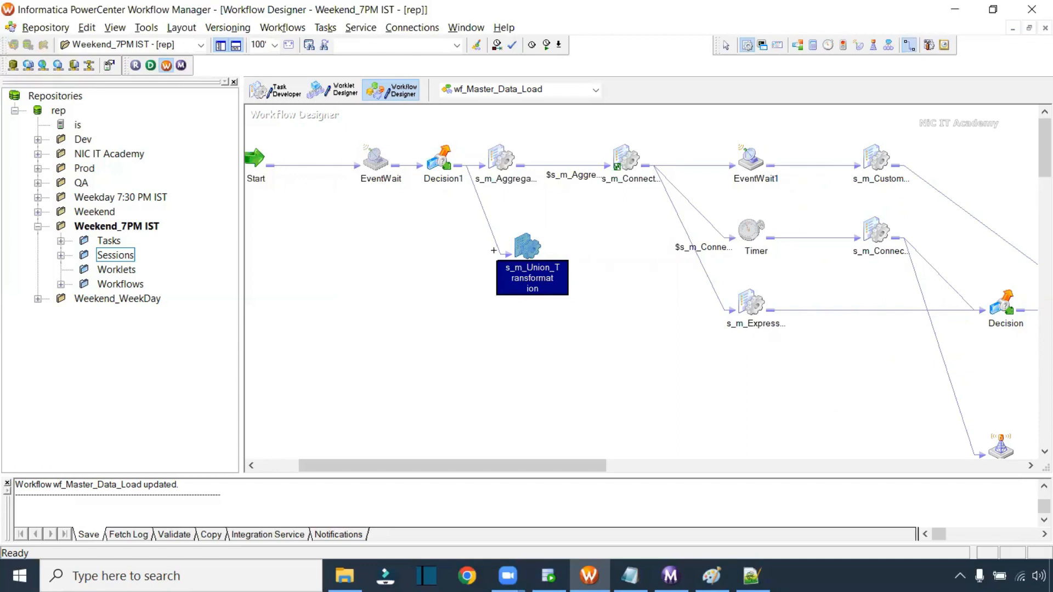
pyautogui.moveTo(530, 259)
pyautogui.press('Escape')
# - Enter sysdate=last_day(sysdate) as Decision1's condition and apply it, then nudge s_m_Aggregator right
pyautogui.click(439, 162)
pyautogui.doubleClick(440, 163)
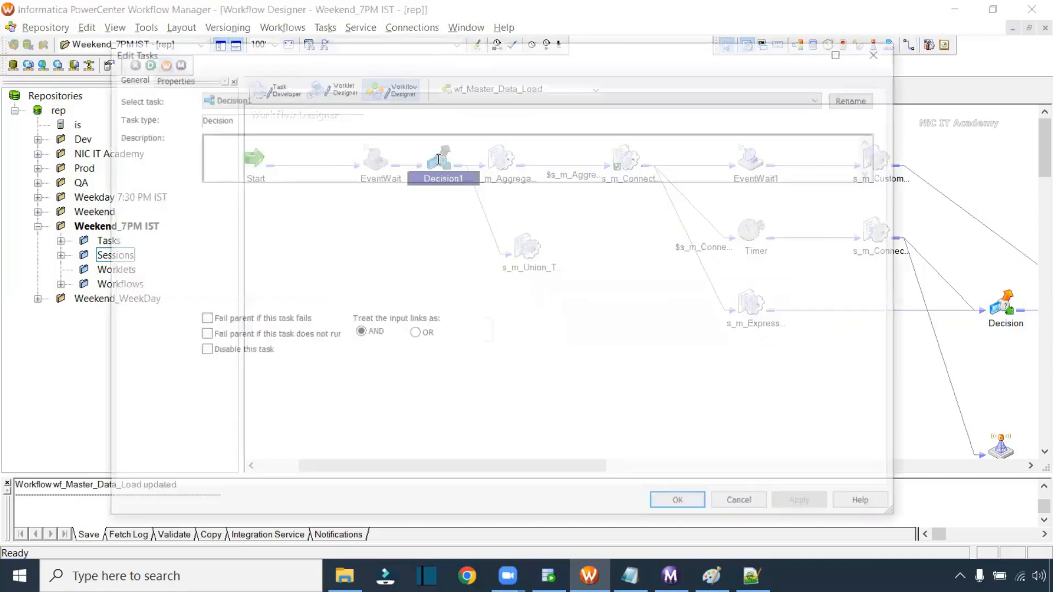
pyautogui.click(172, 80)
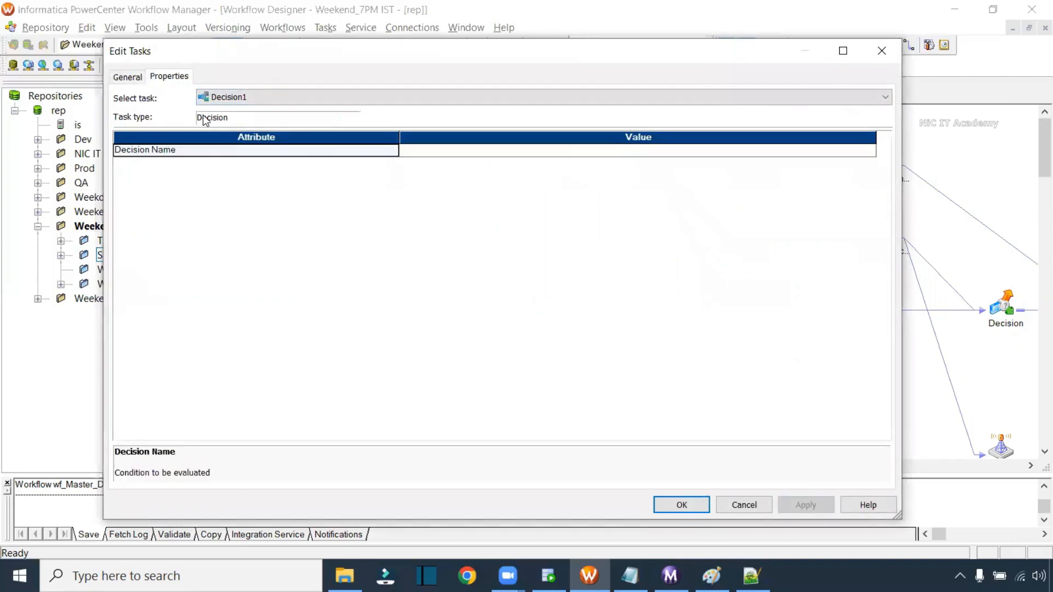
pyautogui.click(543, 153)
pyautogui.click(871, 150)
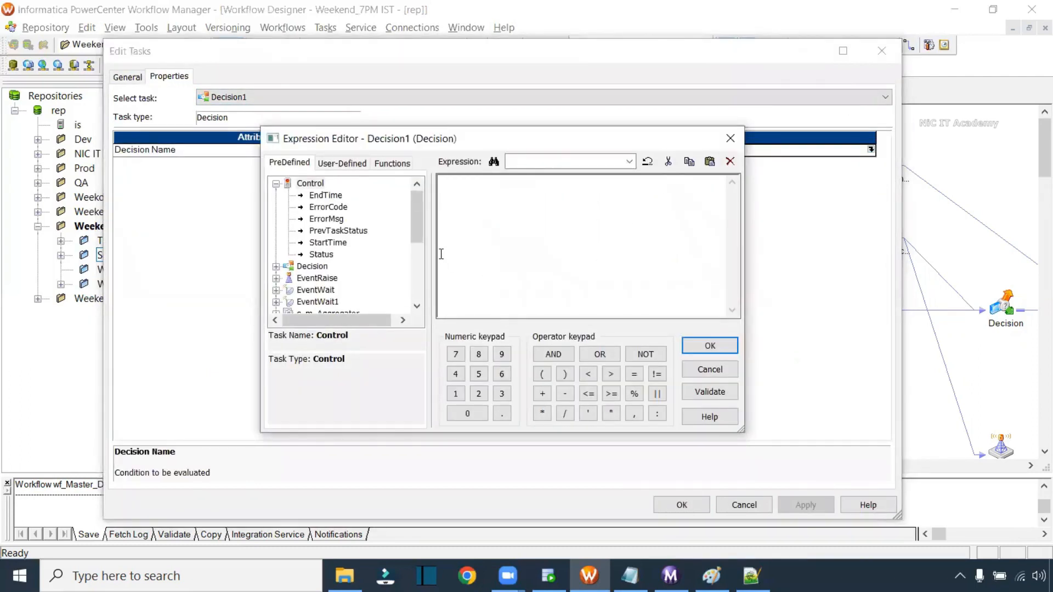
pyautogui.write('sysdate')
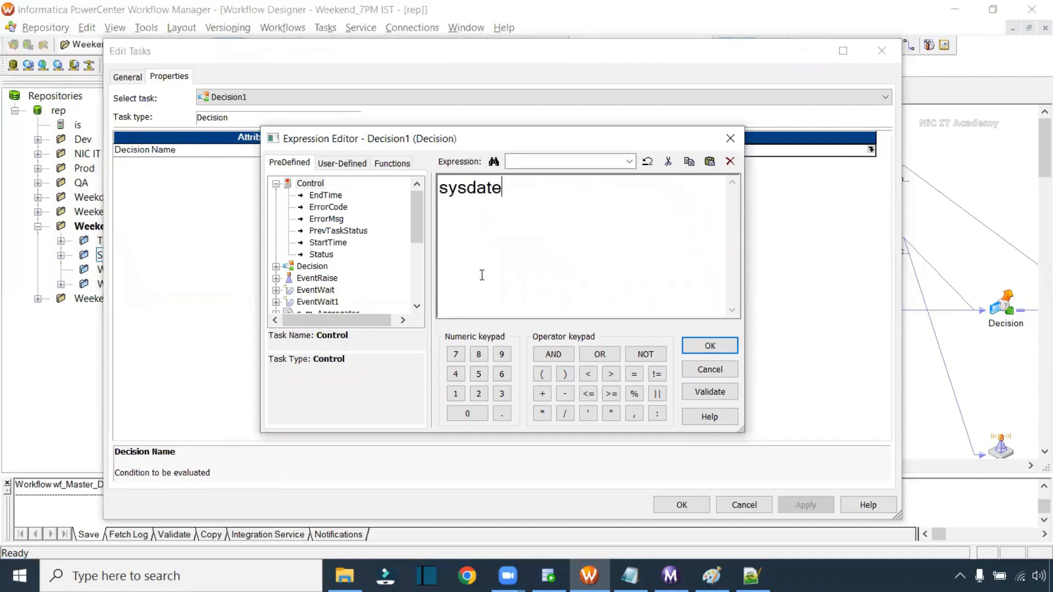
pyautogui.write('=last_day(sysdate')
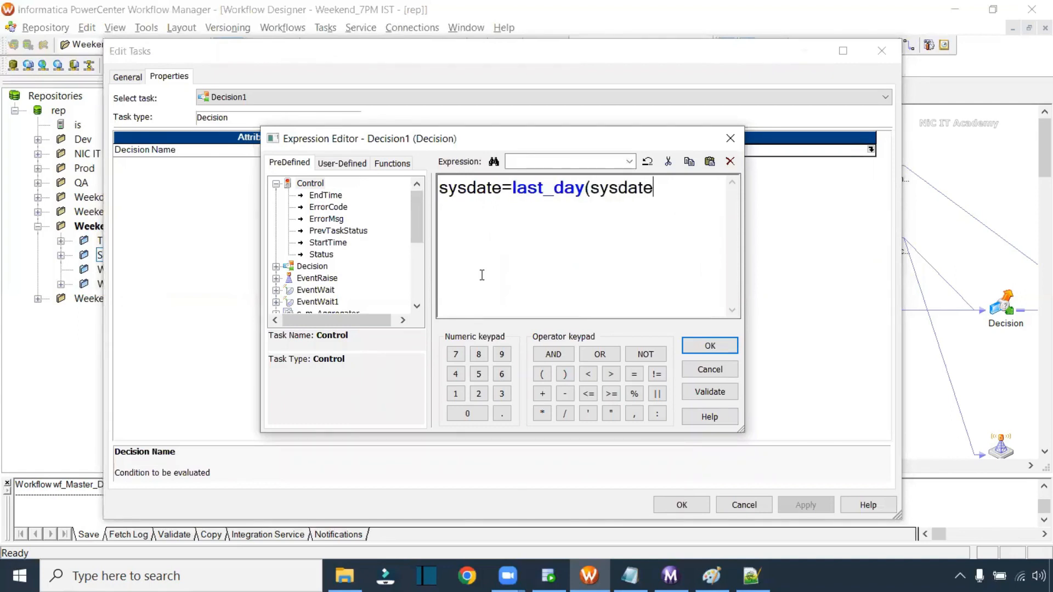
pyautogui.write(')')
pyautogui.click(711, 349)
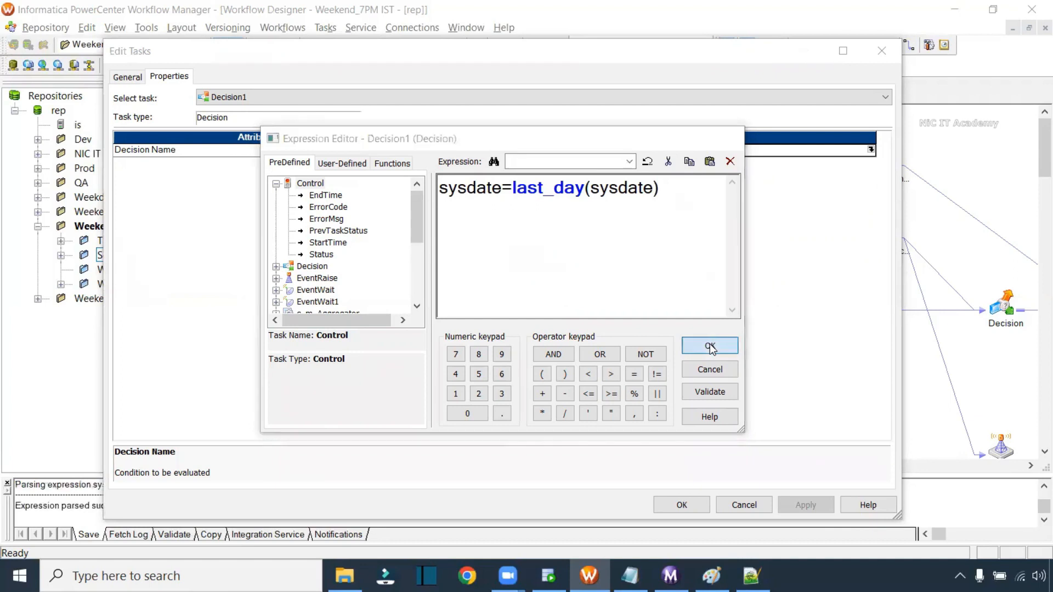
pyautogui.click(806, 504)
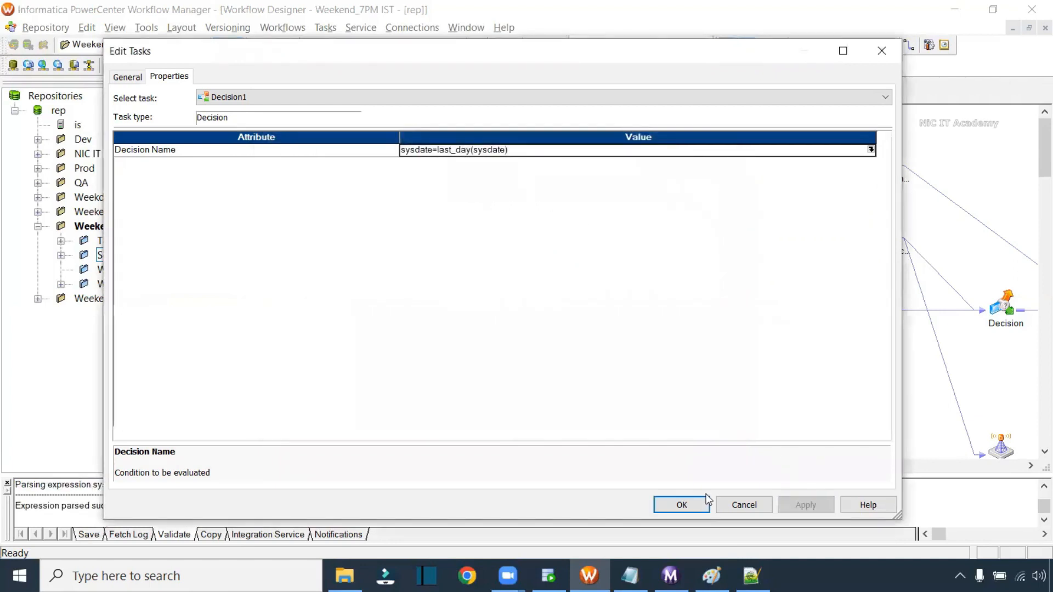
pyautogui.click(682, 504)
pyautogui.moveTo(497, 161); pyautogui.dragTo(543, 161)
pyautogui.click(515, 165)
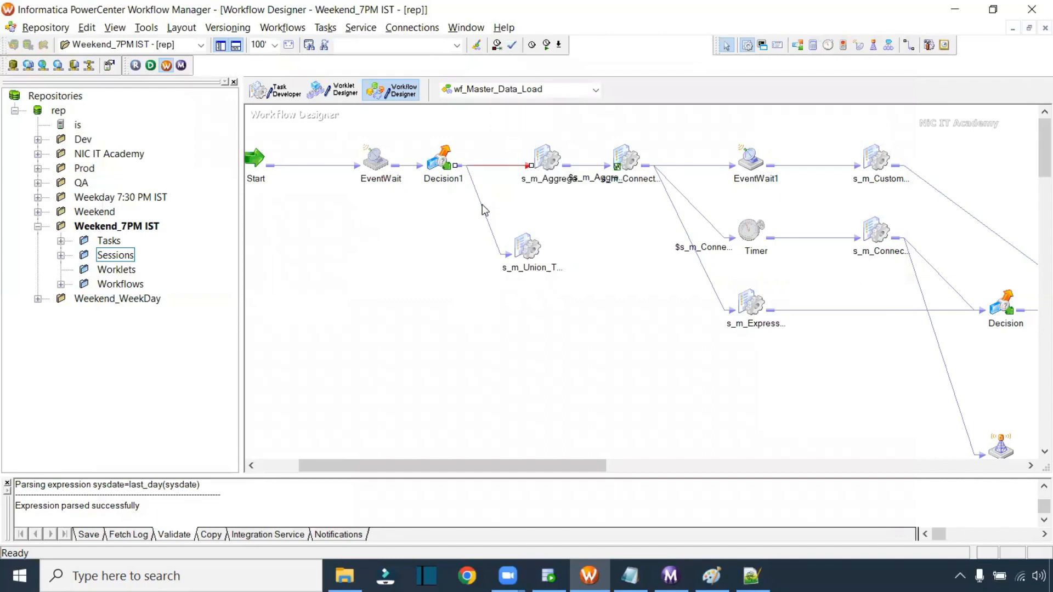
# - Give the first Decision1 outgoing link the condition $Decision1.Condition=true
pyautogui.moveTo(416, 137); pyautogui.dragTo(470, 207)
pyautogui.click(485, 215)
pyautogui.doubleClick(484, 215)
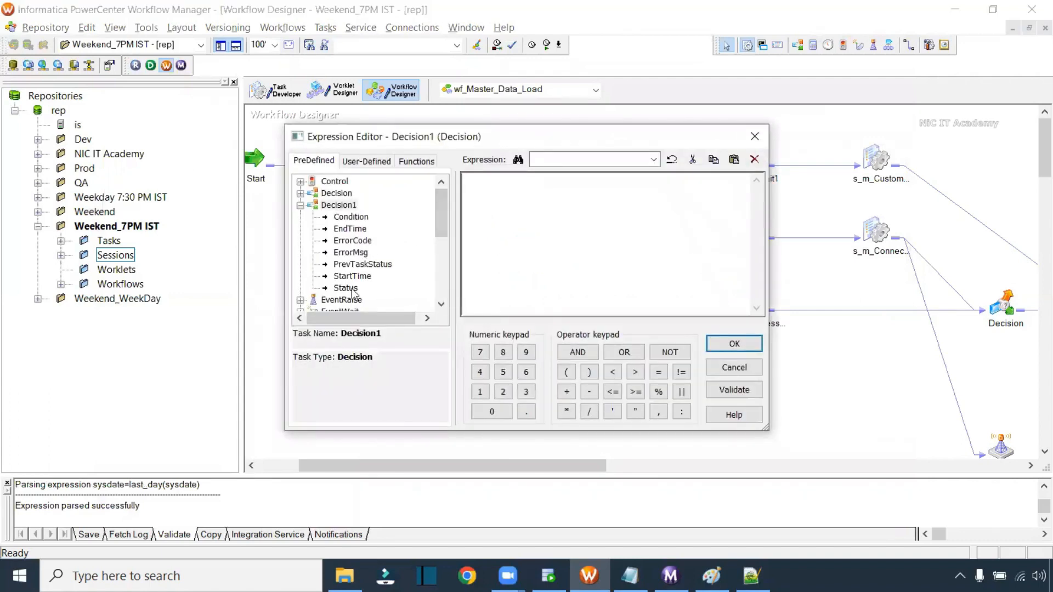
pyautogui.doubleClick(364, 217)
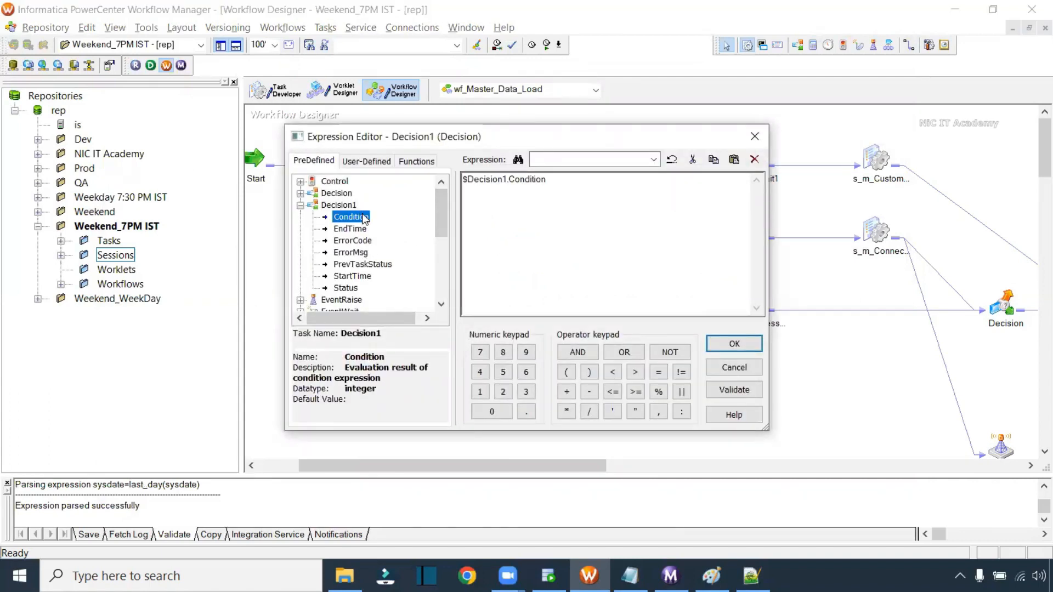
pyautogui.click(570, 180)
pyautogui.write('=true')
pyautogui.scroll(3, 609, 250)
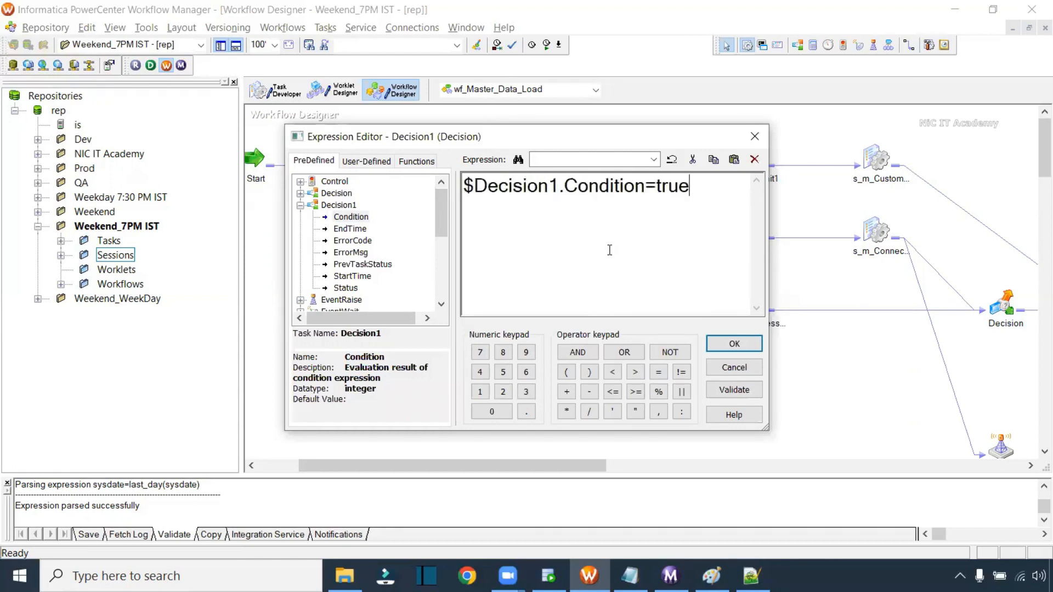
pyautogui.click(746, 344)
# - Give the other Decision1 link $Decision1.Condition=false and save the workflow
pyautogui.doubleClick(509, 166)
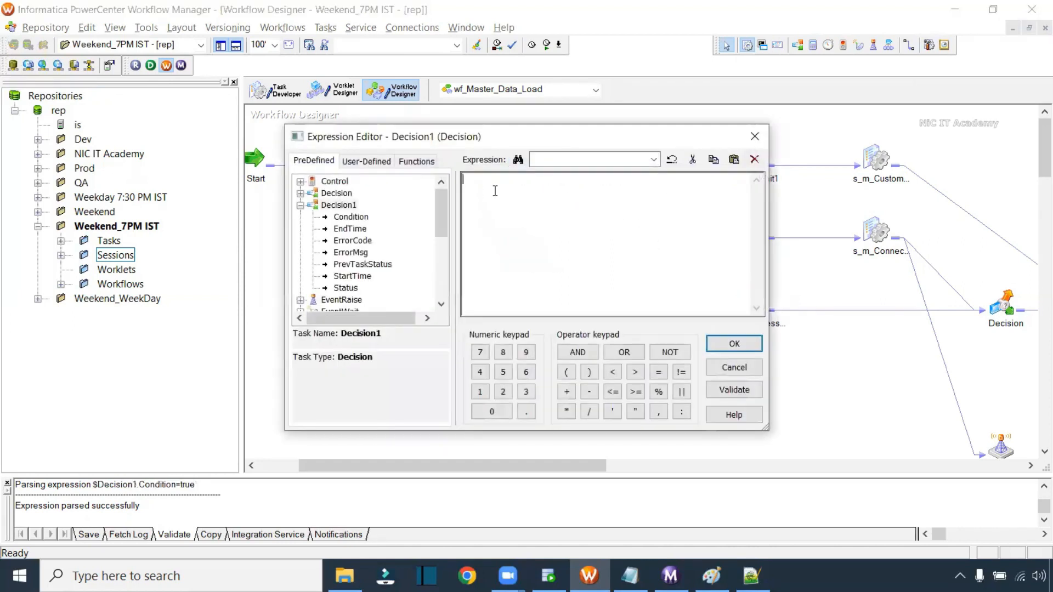
pyautogui.doubleClick(351, 216)
pyautogui.scroll(3, 599, 230)
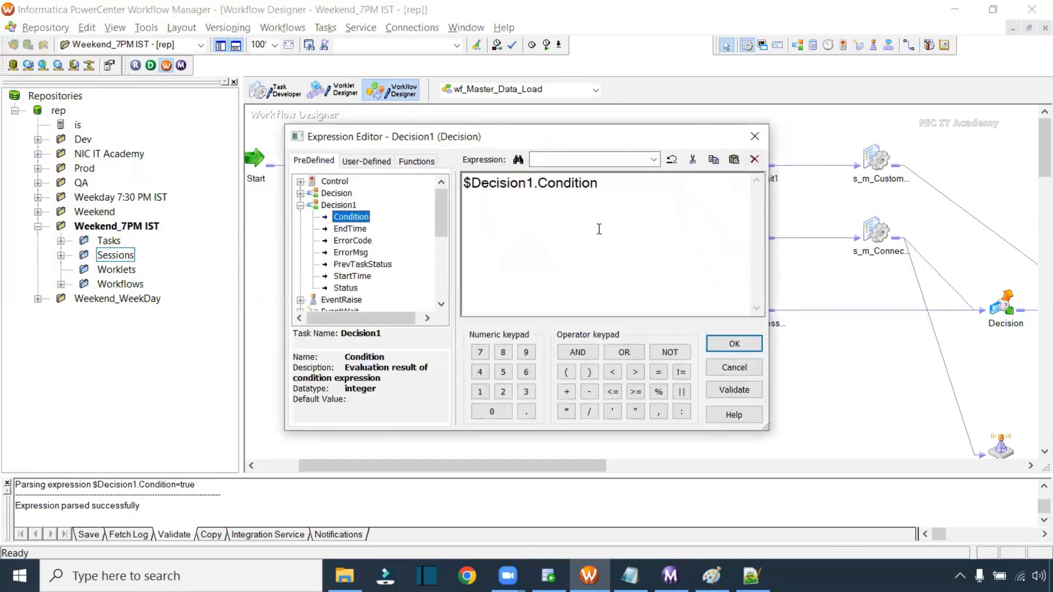
pyautogui.click(687, 200)
pyautogui.write('=false')
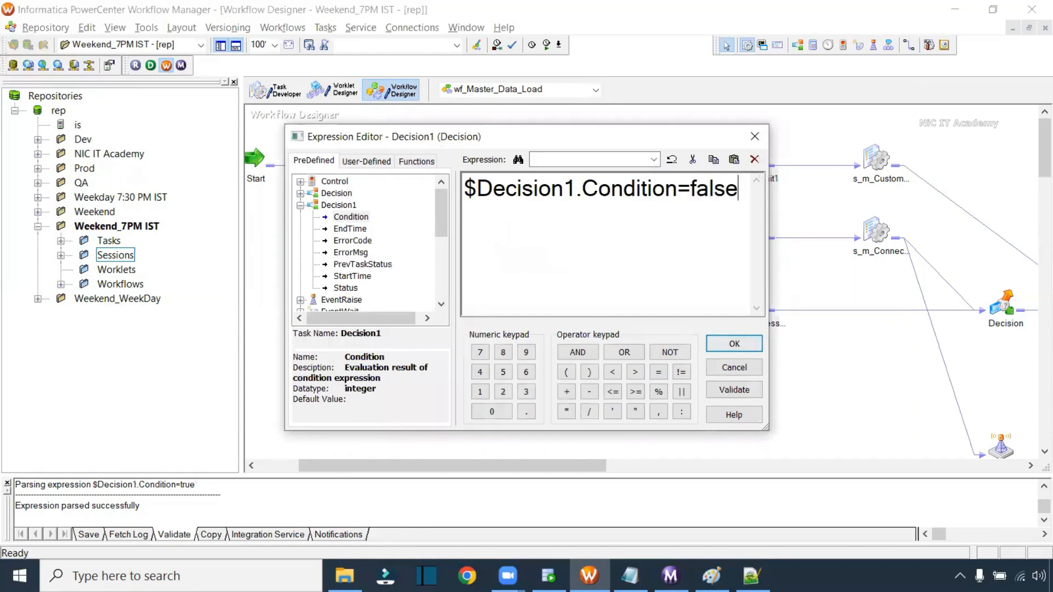
pyautogui.click(738, 343)
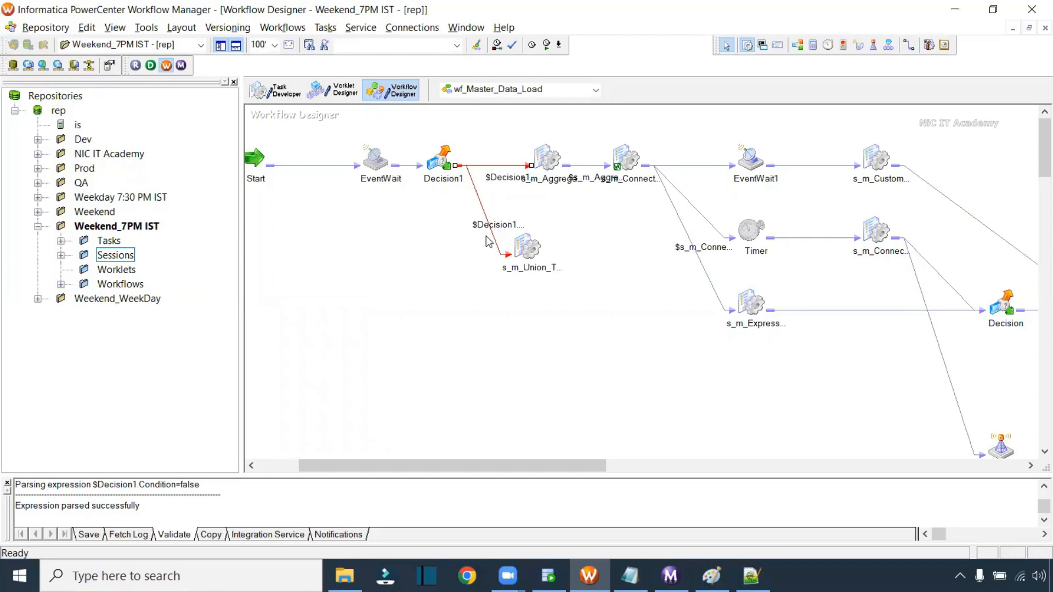
pyautogui.hotkey('ctrl', 's')
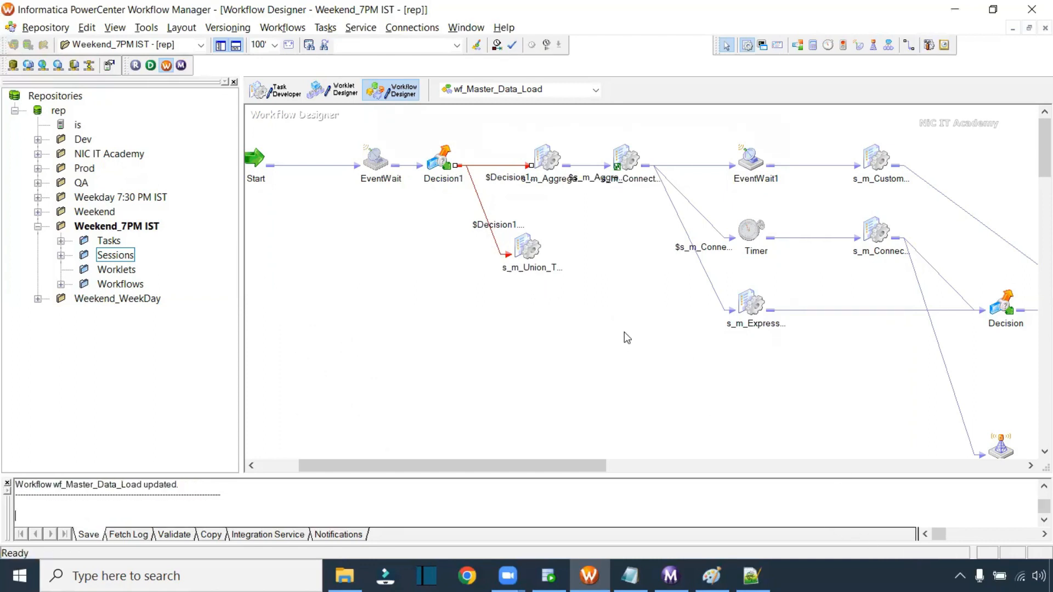
# - Start wf_Master_Data_Load, then shift EventWait and Decision1 slightly left
pyautogui.rightClick(408, 260)
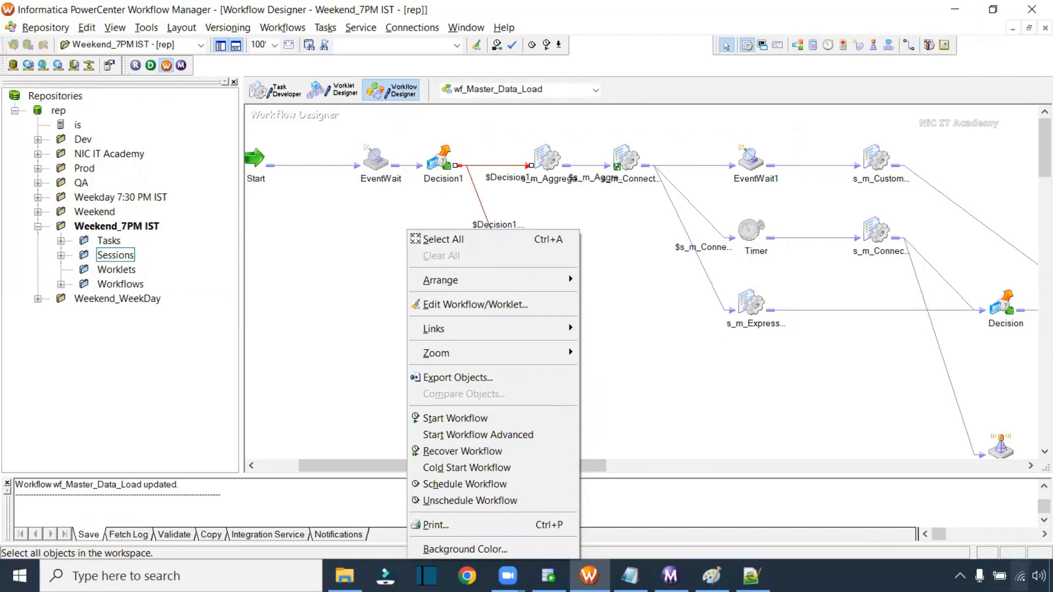
pyautogui.click(470, 418)
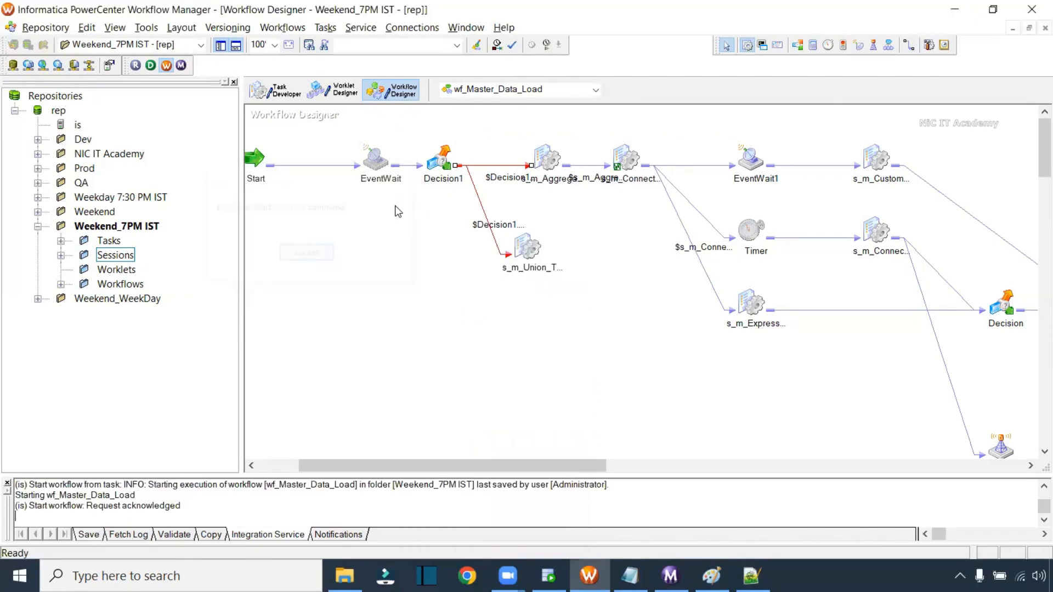
pyautogui.click(570, 163)
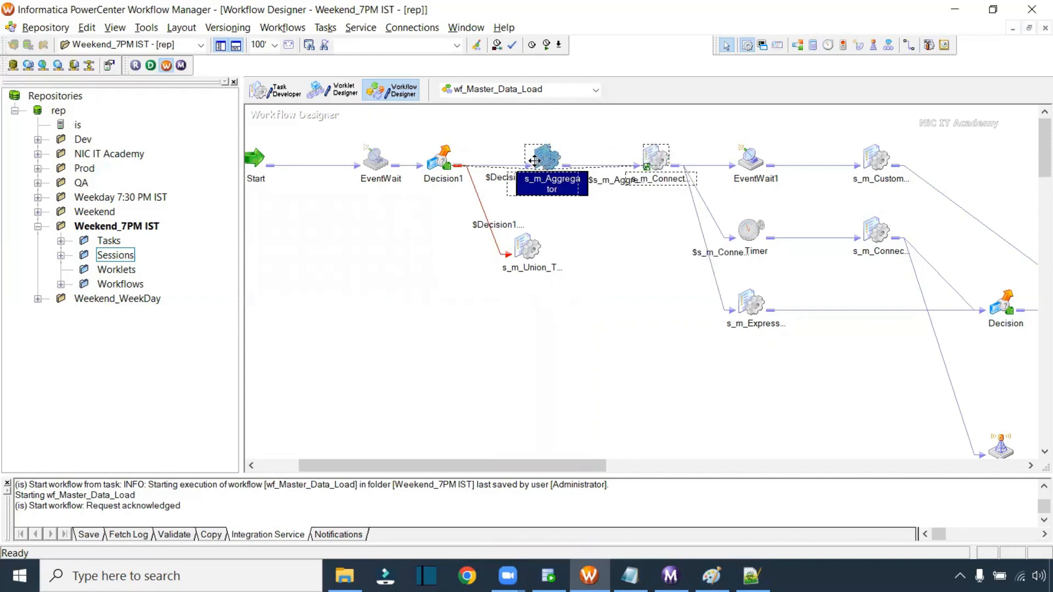
pyautogui.moveTo(370, 163); pyautogui.dragTo(343, 161)
pyautogui.moveTo(436, 162); pyautogui.dragTo(430, 159)
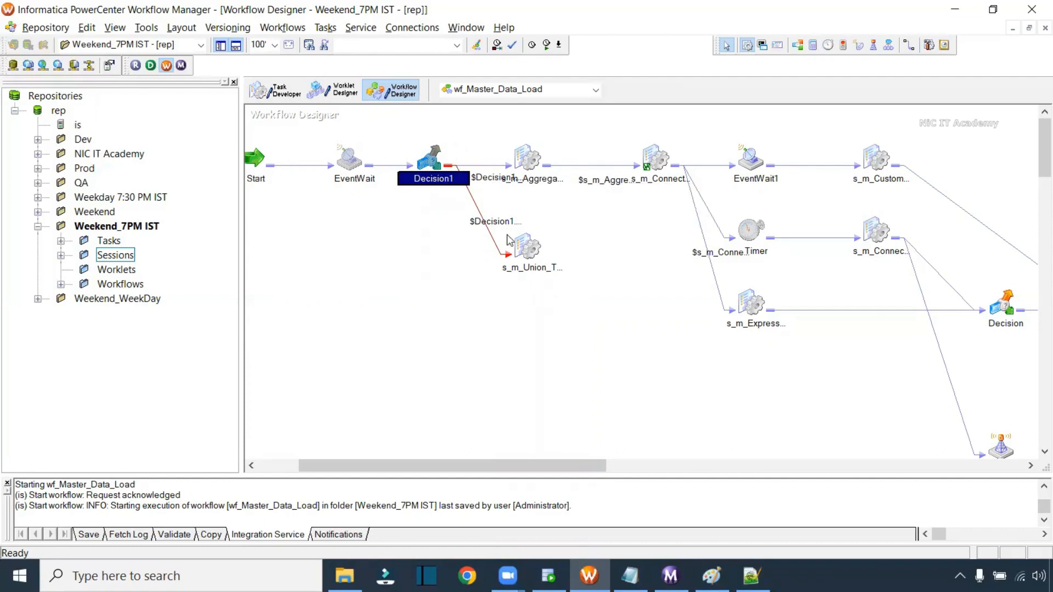
pyautogui.click(670, 576)
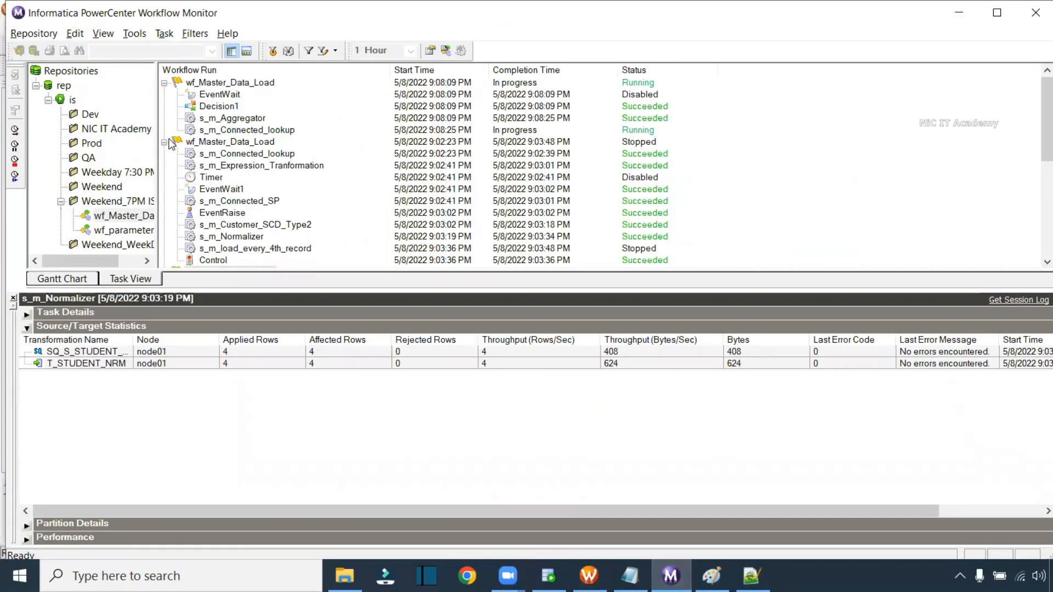
pyautogui.click(164, 142)
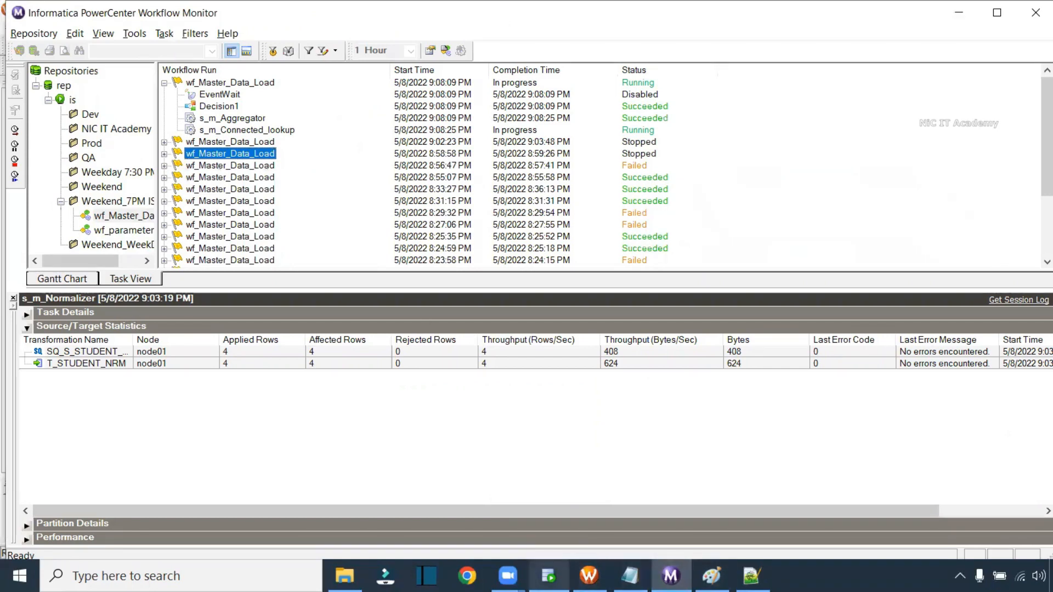
pyautogui.click(589, 576)
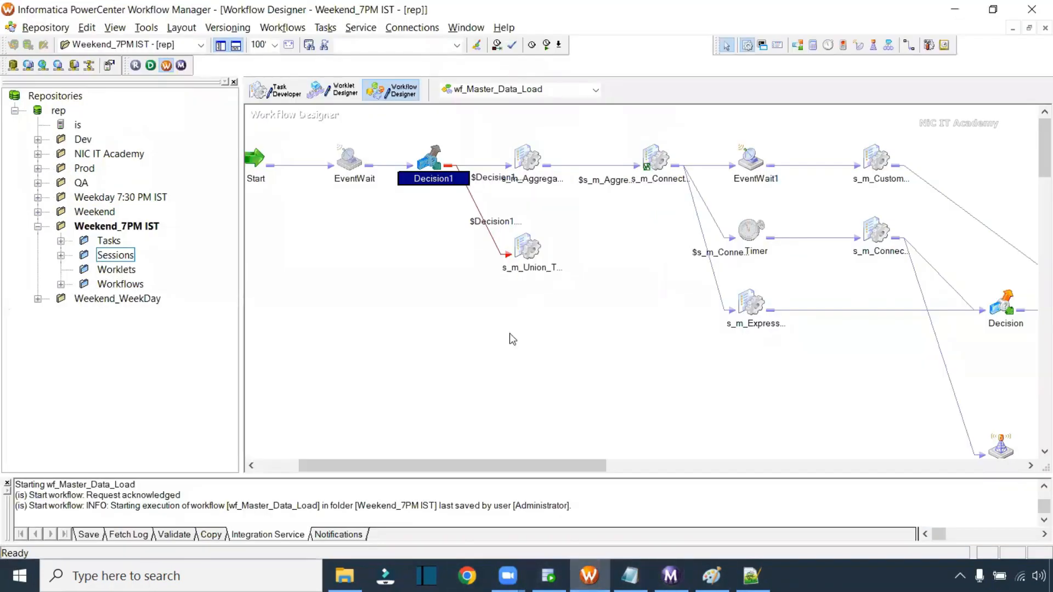
# - Rearrange the event task, s_m_Customer_SCD_Type2, s_m_Expression_Tranformation, s_m_Connected_lookup and EventWait1 on the canvas
pyautogui.moveTo(489, 462); pyautogui.dragTo(544, 459)
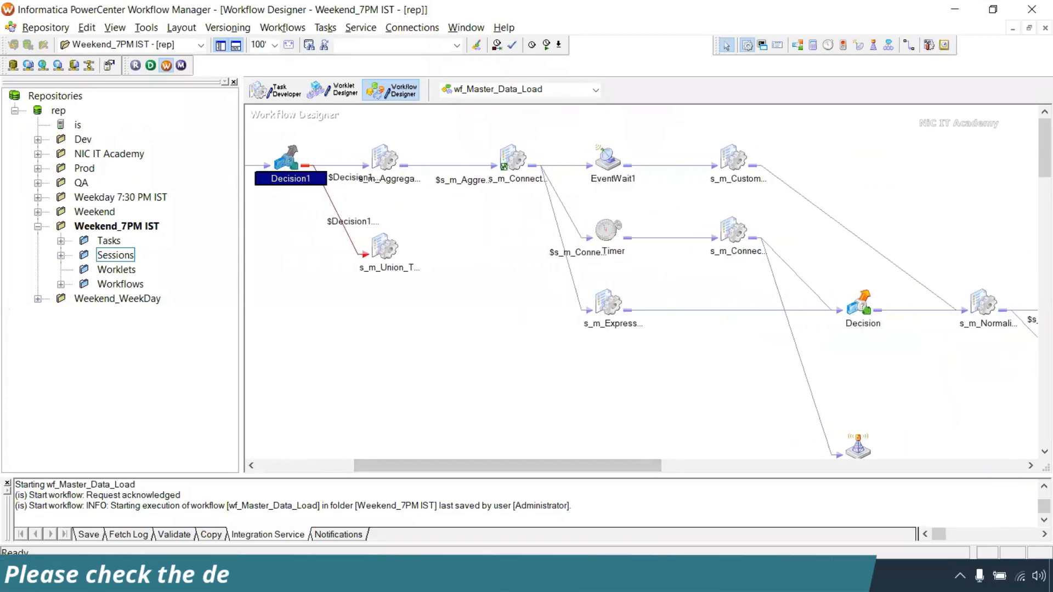
pyautogui.moveTo(858, 447); pyautogui.dragTo(821, 241)
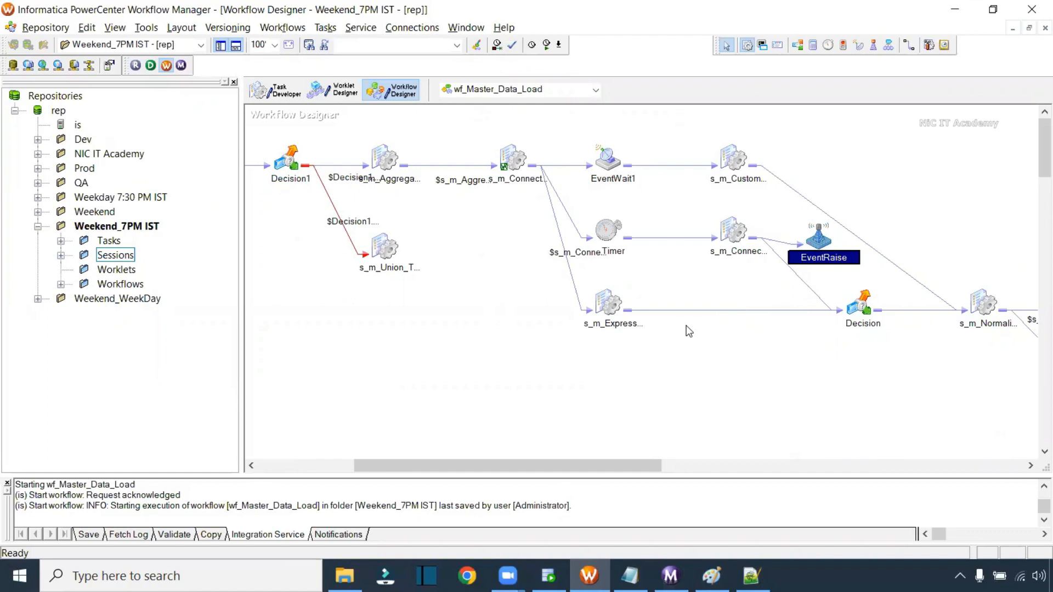
pyautogui.click(735, 159)
pyautogui.moveTo(736, 159); pyautogui.dragTo(761, 130)
pyautogui.click(617, 304)
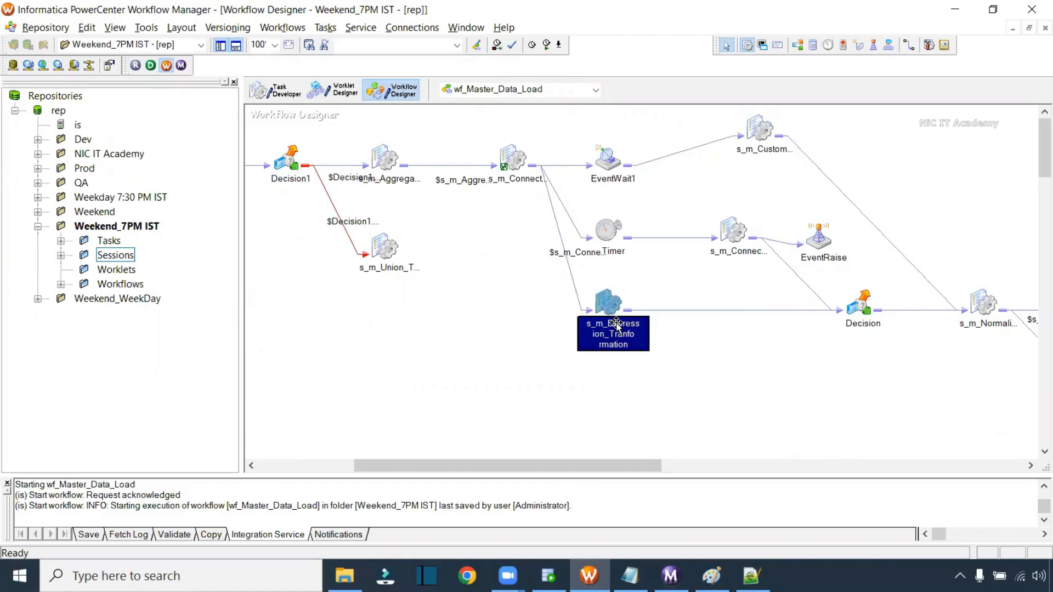
pyautogui.moveTo(615, 309); pyautogui.dragTo(609, 322)
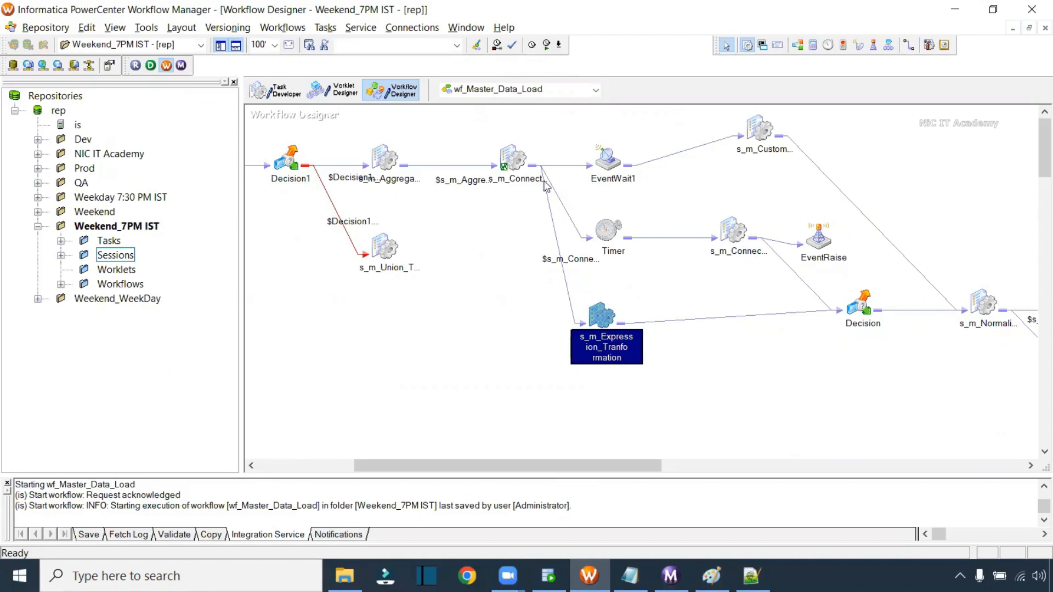
pyautogui.moveTo(513, 158); pyautogui.dragTo(493, 139)
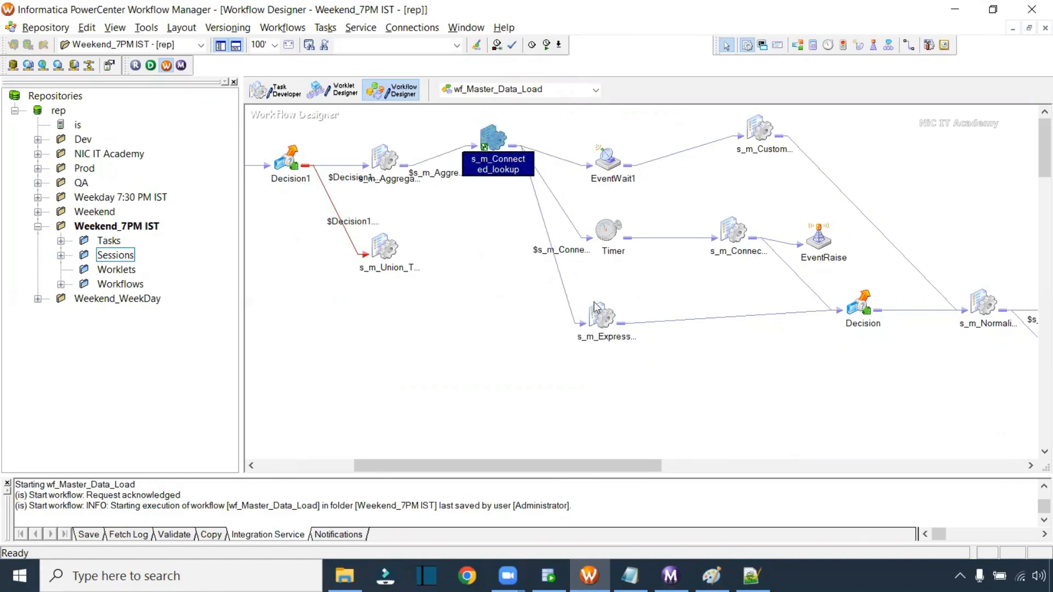
pyautogui.moveTo(609, 161); pyautogui.dragTo(621, 132)
pyautogui.moveTo(759, 130); pyautogui.dragTo(788, 129)
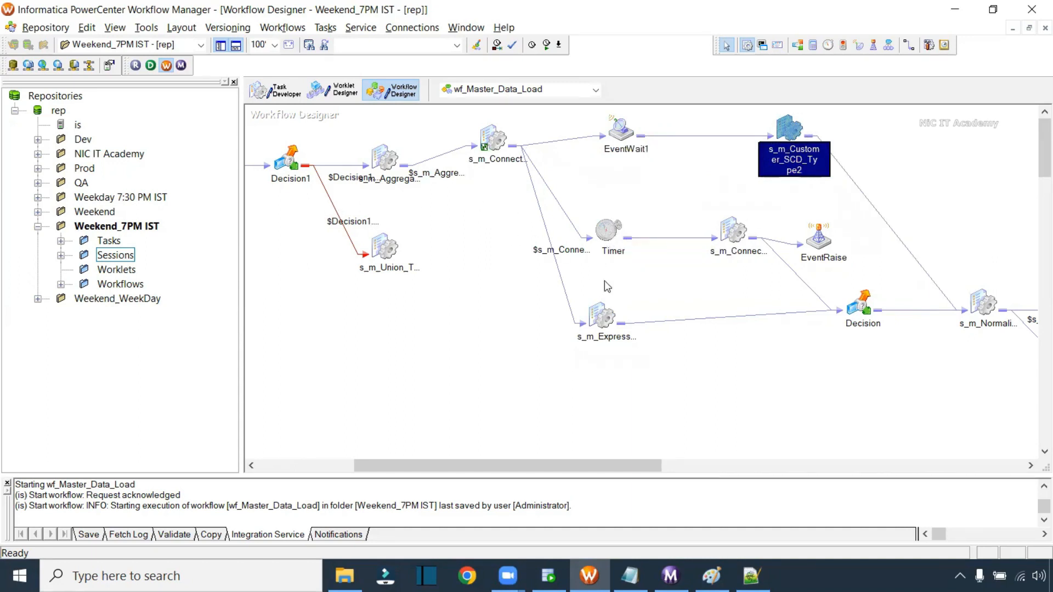
# - Raise the Timer task slightly, then dismiss the canvas menu without starting the workflow
pyautogui.moveTo(606, 230); pyautogui.dragTo(621, 217)
pyautogui.click(601, 314)
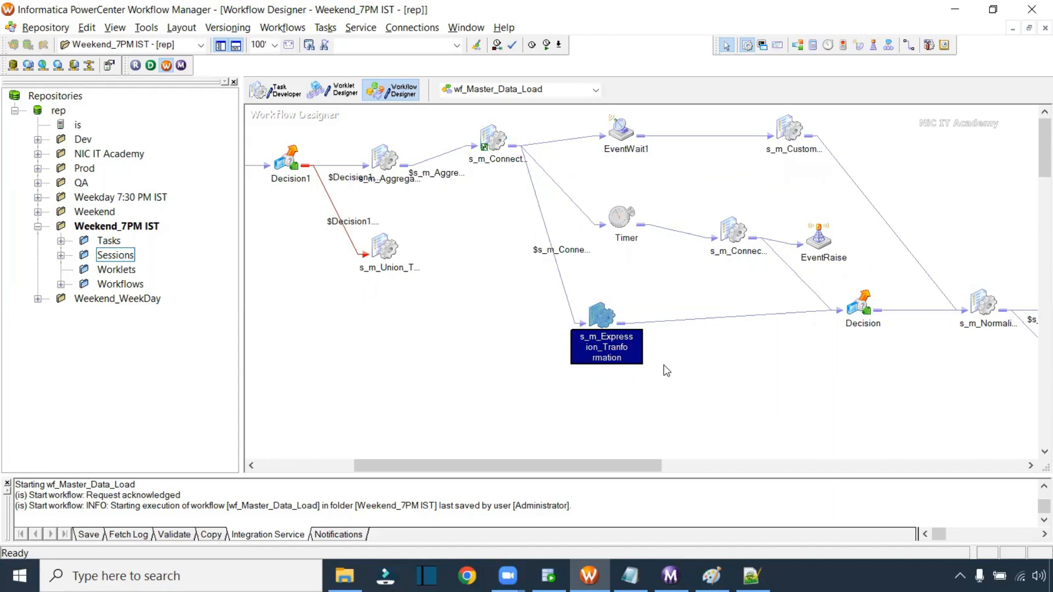
pyautogui.moveTo(598, 319)
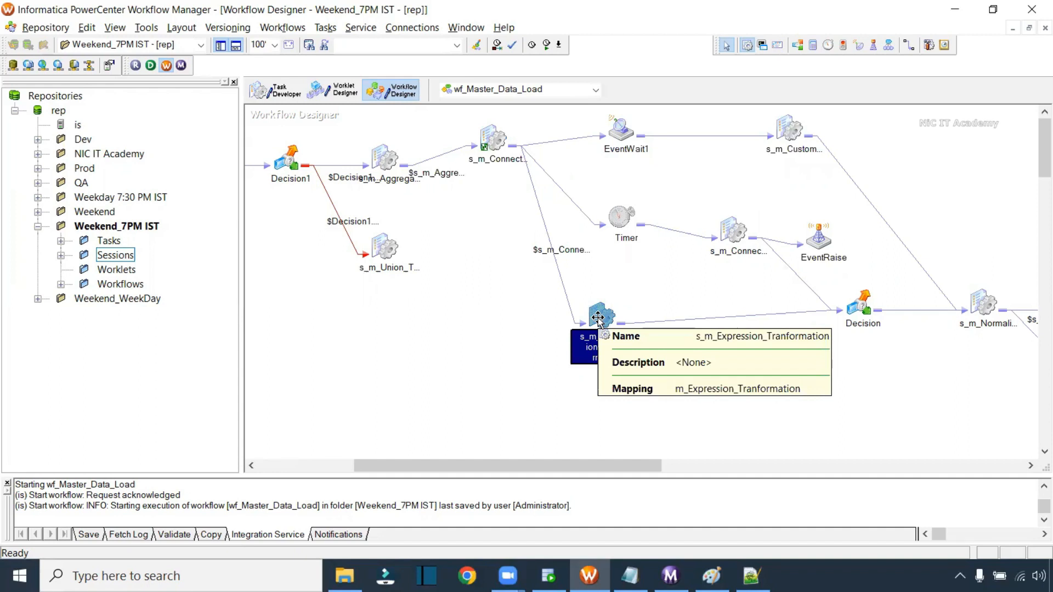
pyautogui.rightClick(473, 279)
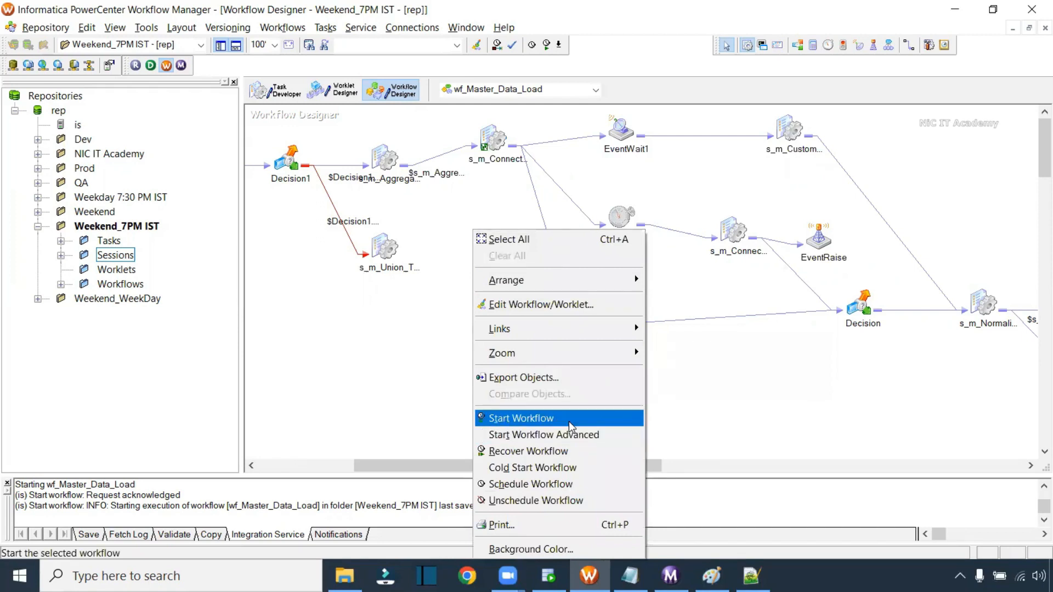
pyautogui.click(437, 368)
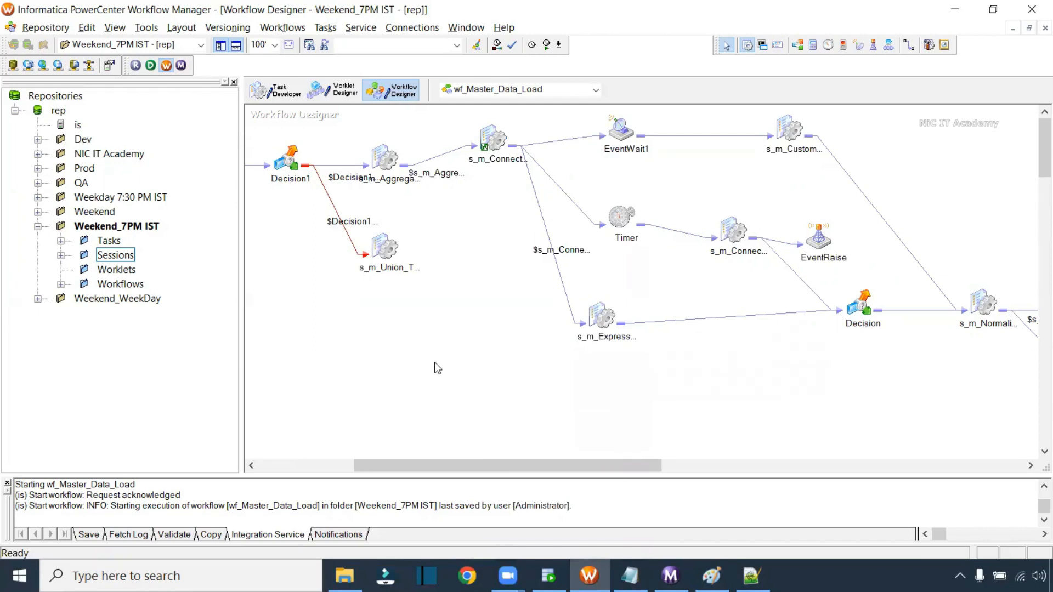
# - Delete the direct link into s_m_Expression_Tranformation, confirming the deletion
pyautogui.rightClick(483, 290)
pyautogui.click(696, 429)
pyautogui.click(548, 241)
pyautogui.press('Delete')
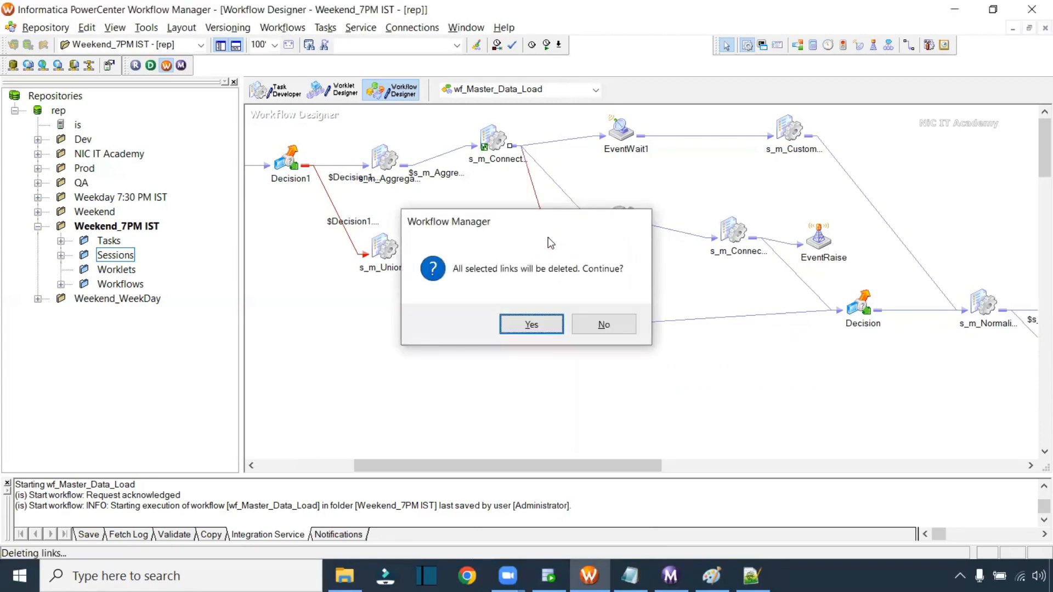
pyautogui.press('Return')
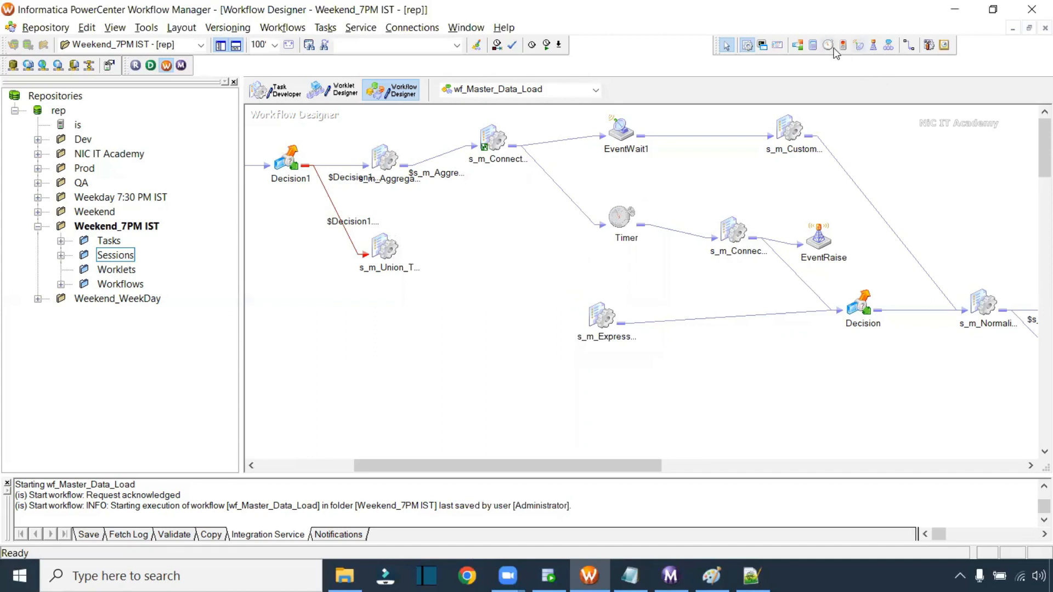
# - Place an Assignment task above s_m_Expression_Tranformation and link the upstream session into it
pyautogui.click(814, 48)
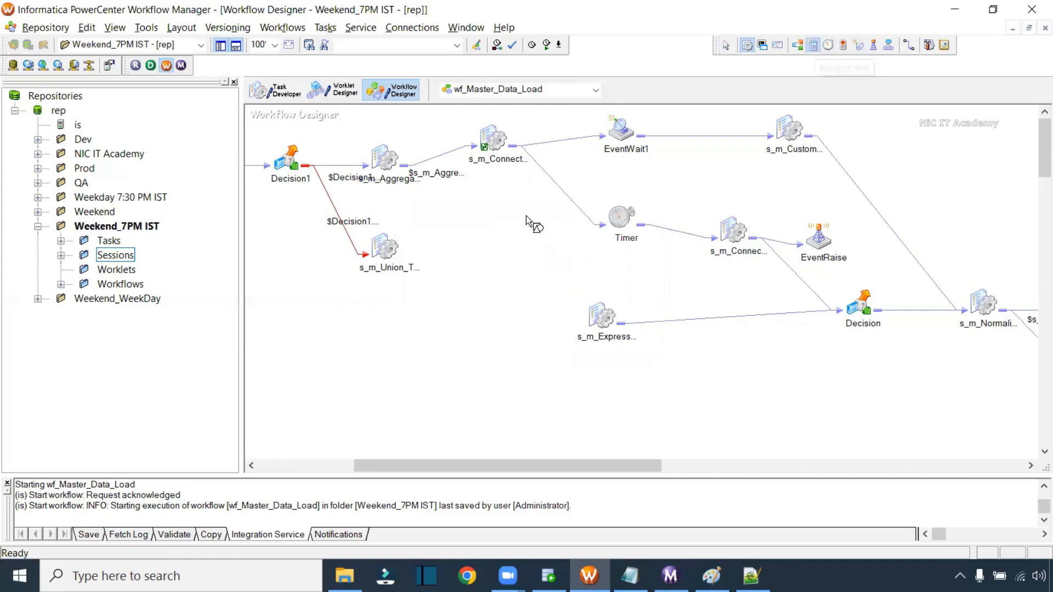
pyautogui.click(547, 251)
pyautogui.moveTo(547, 251); pyautogui.dragTo(541, 237)
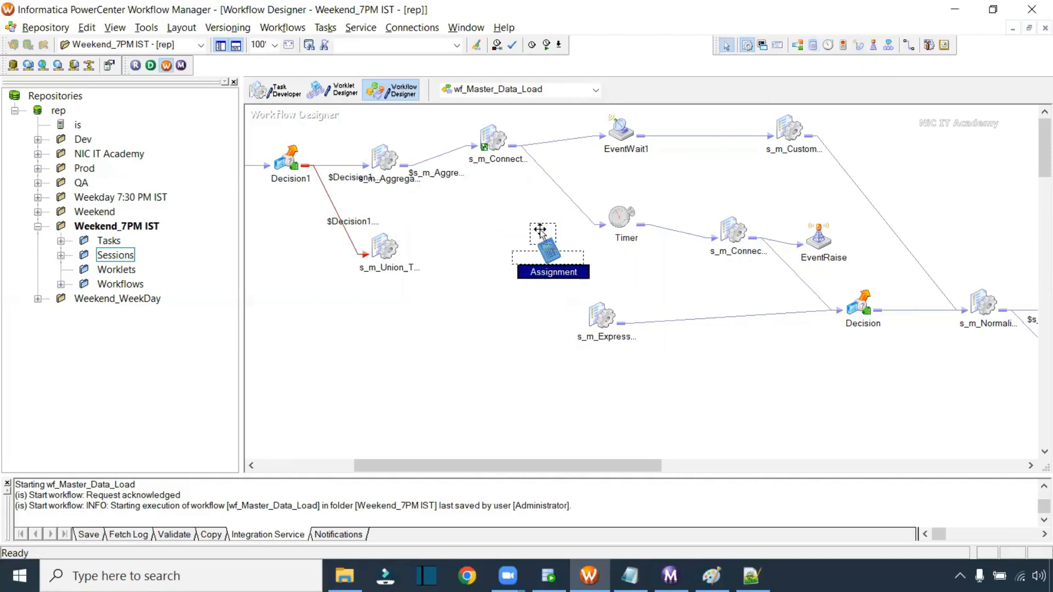
pyautogui.click(908, 46)
pyautogui.moveTo(489, 140); pyautogui.dragTo(598, 315)
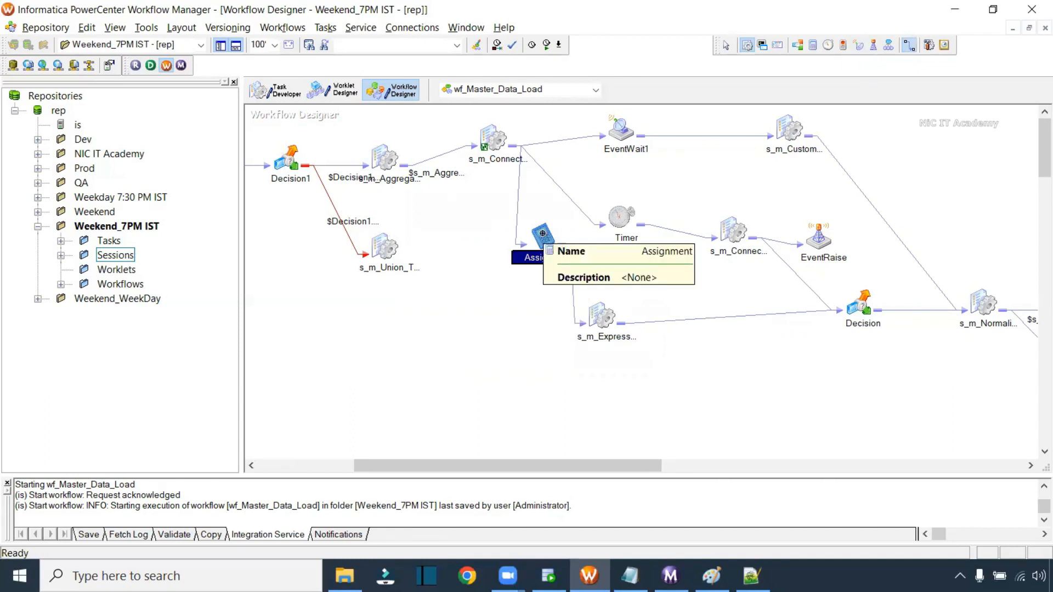
pyautogui.press('Escape')
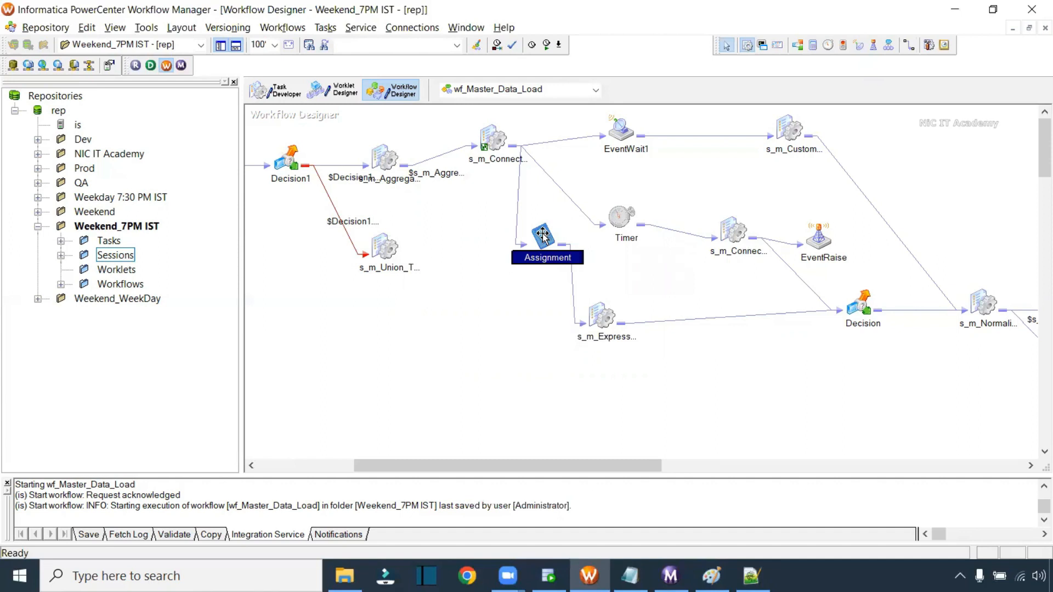
pyautogui.click(283, 27)
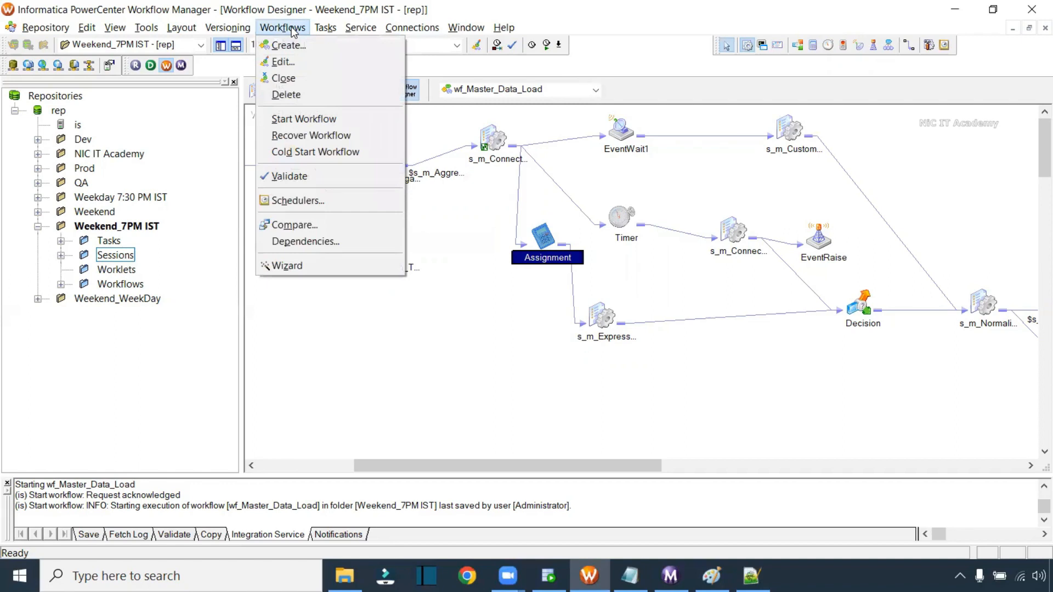
# - Add a persistent integer variable $$cnt with an empty default value to wf_Master_Data_Load's workflow variables
pyautogui.click(285, 62)
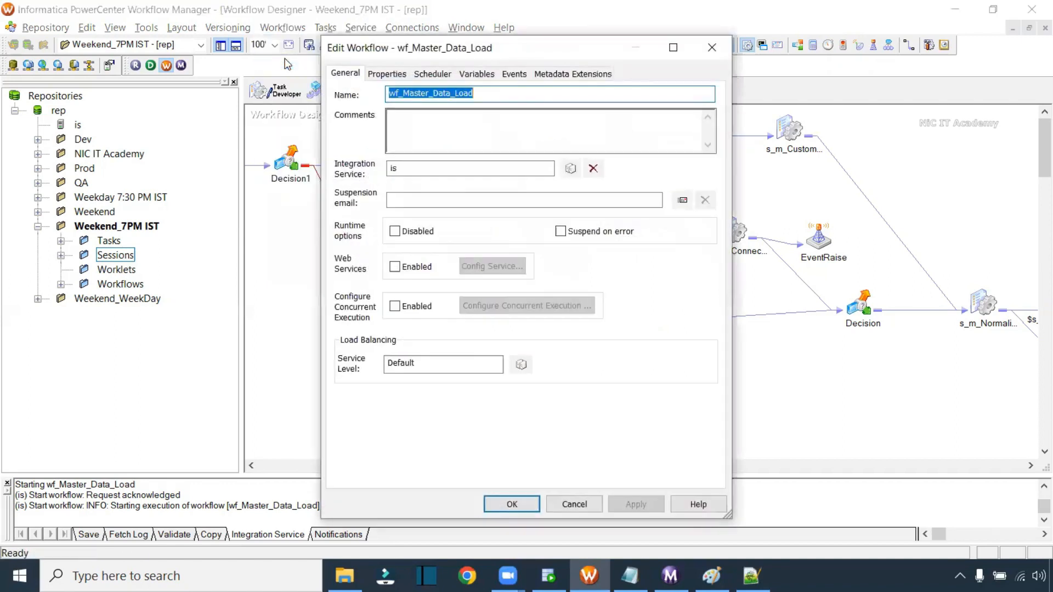
pyautogui.click(477, 74)
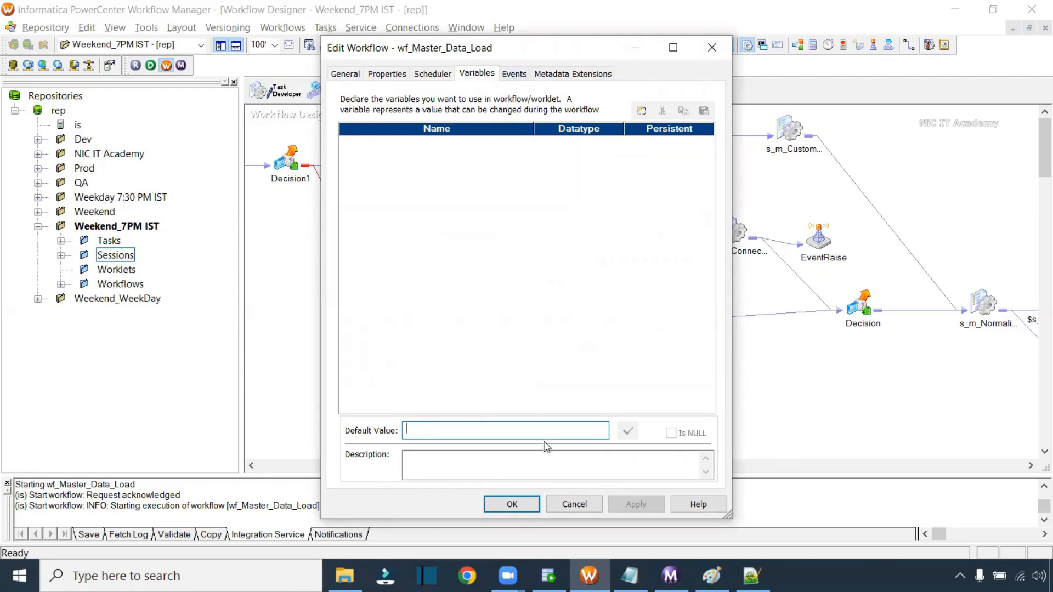
pyautogui.click(641, 111)
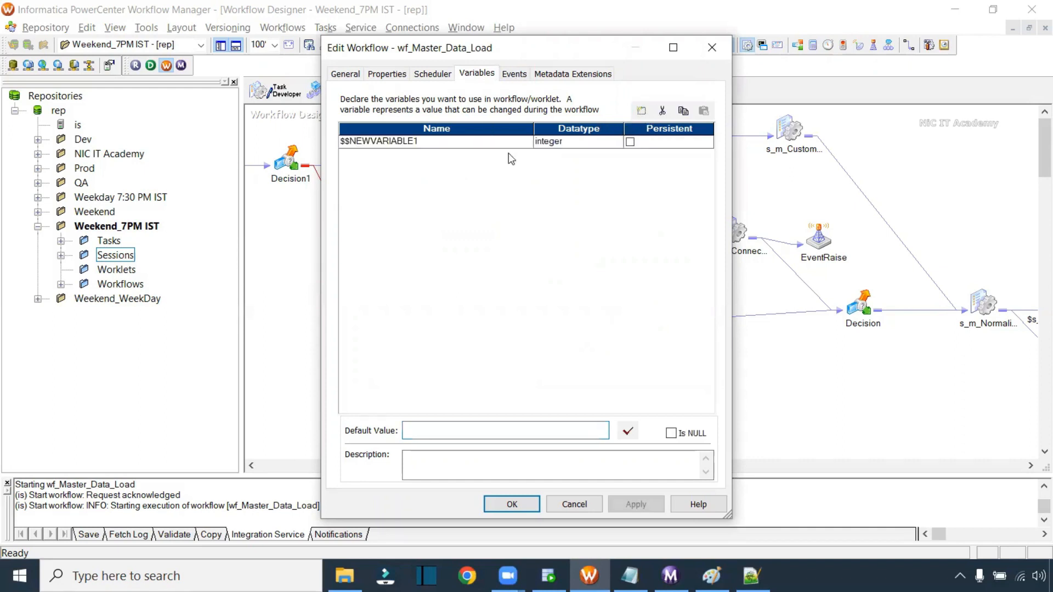
pyautogui.moveTo(428, 141); pyautogui.dragTo(350, 141)
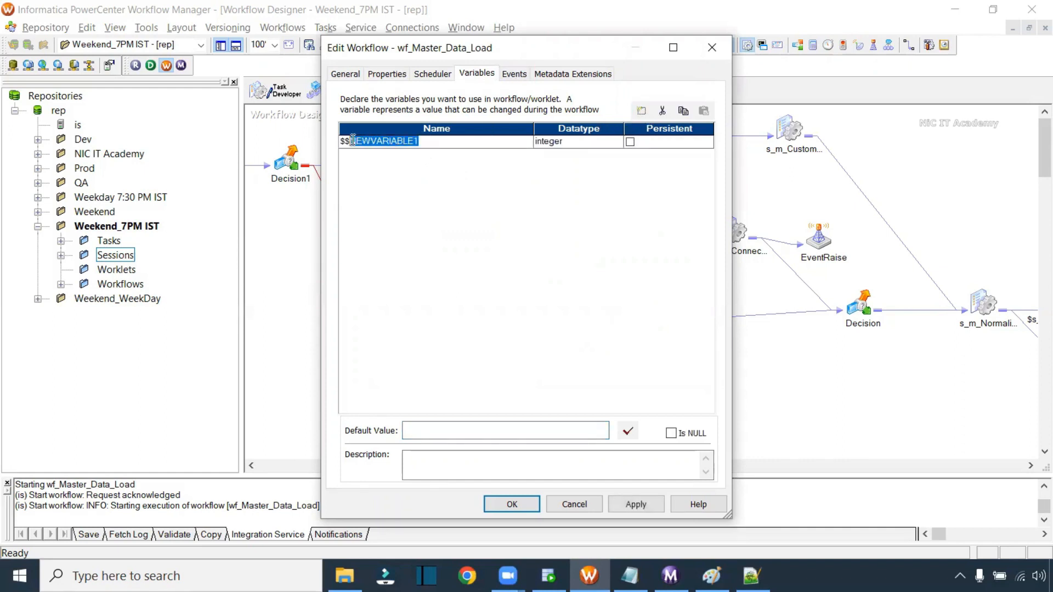
pyautogui.write('cnt')
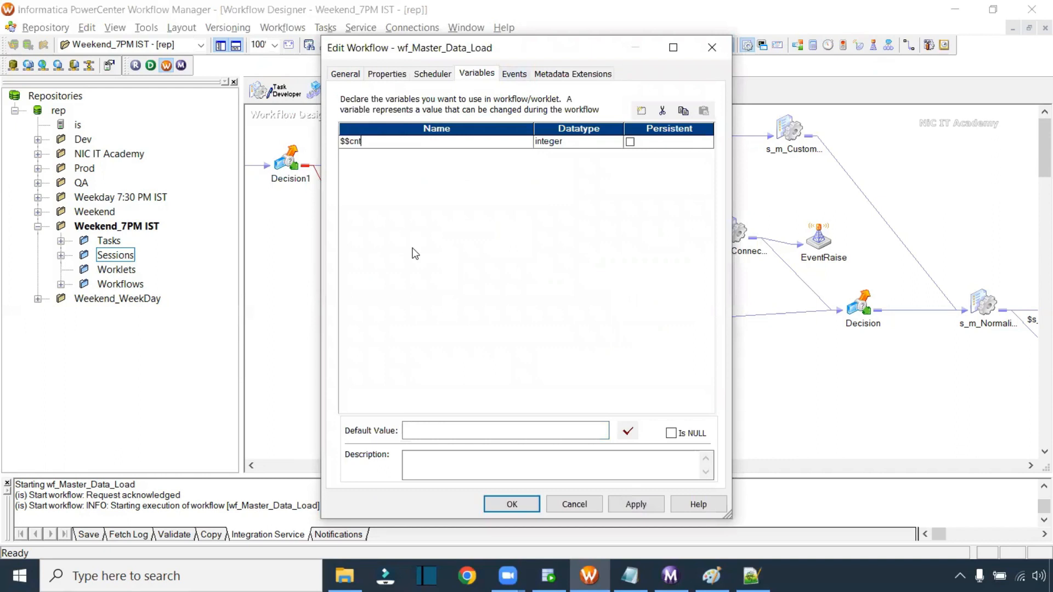
pyautogui.moveTo(362, 144); pyautogui.dragTo(316, 138)
pyautogui.click(631, 142)
pyautogui.click(413, 436)
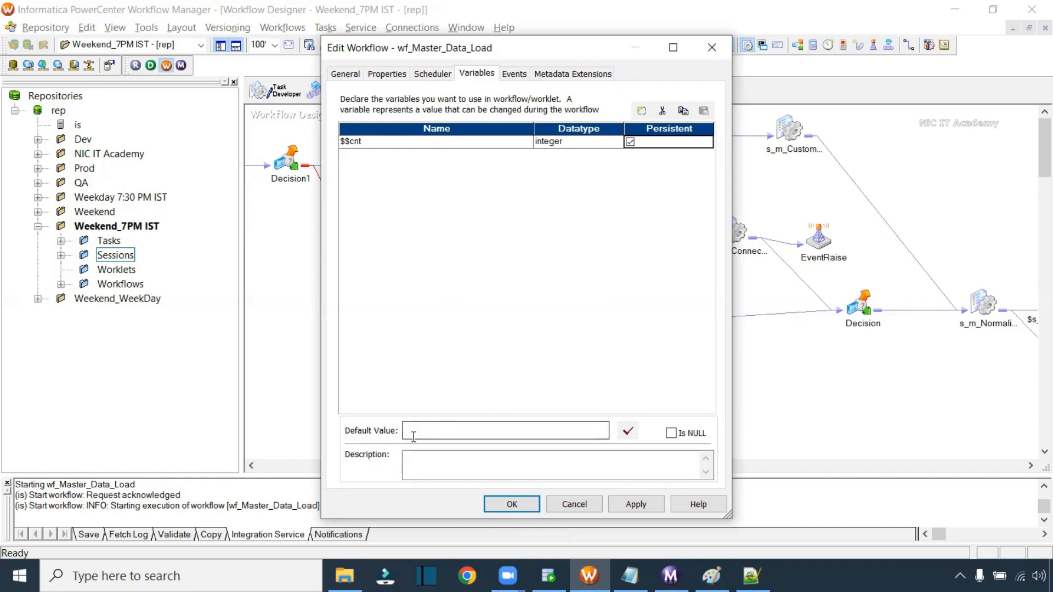
pyautogui.click(635, 504)
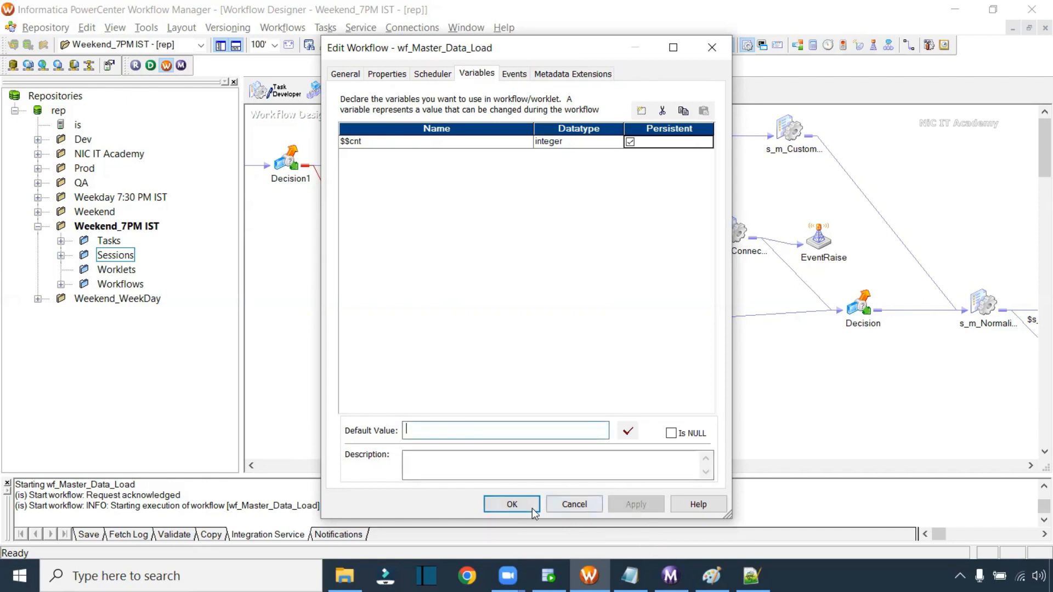
pyautogui.click(512, 504)
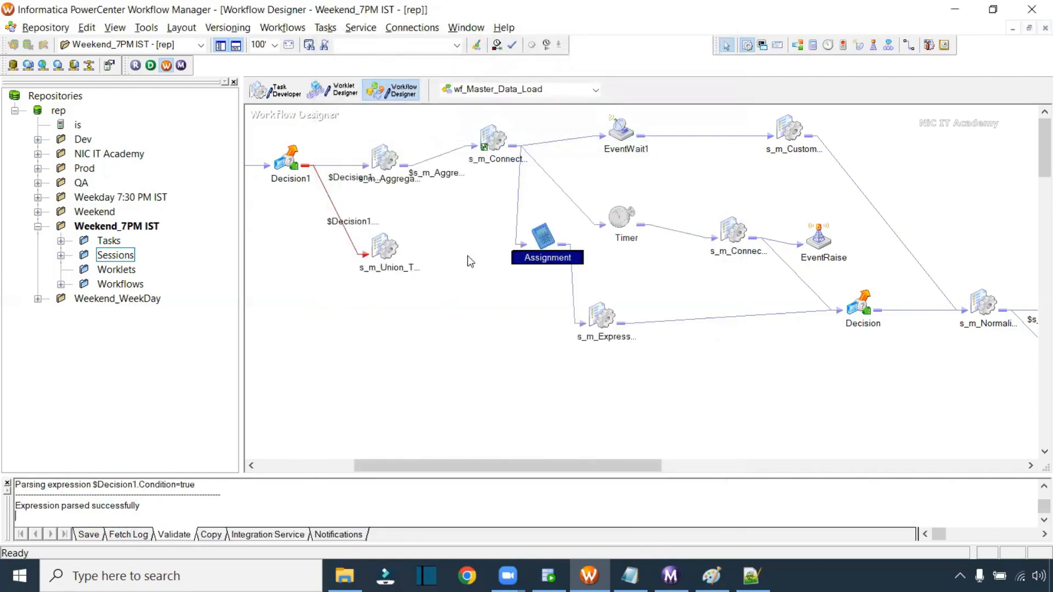
# - Add an expression row to the Assignment task that assigns $$cnt = $$cnt+1, then apply it
pyautogui.doubleClick(554, 236)
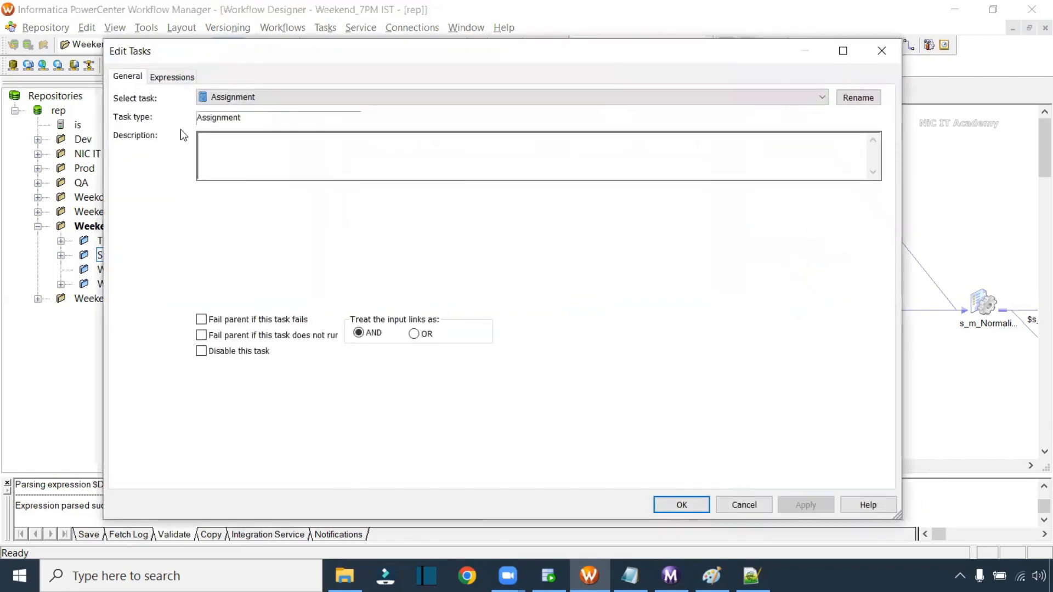
pyautogui.click(173, 78)
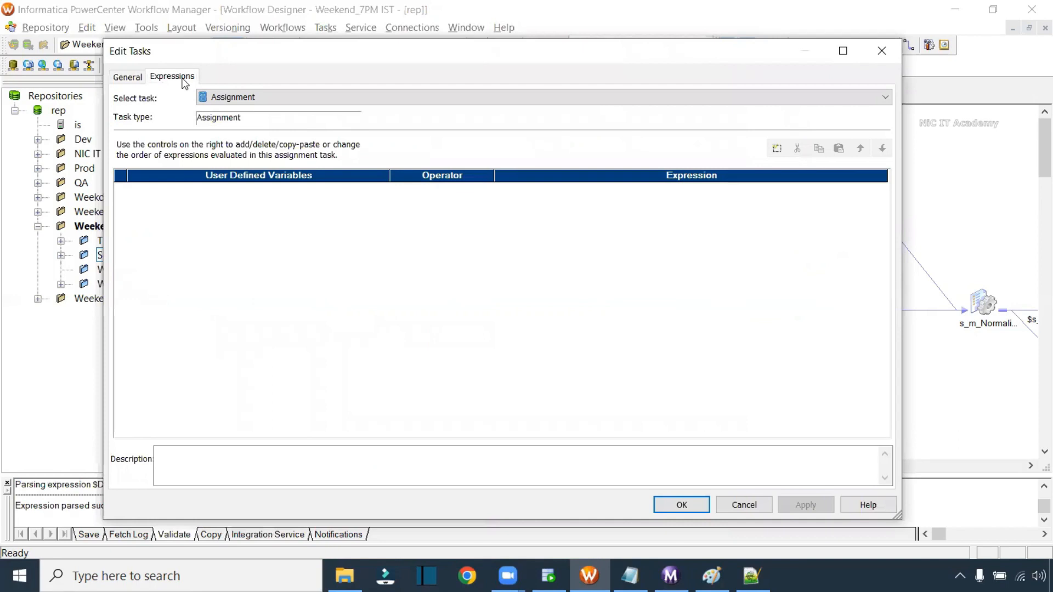
pyautogui.click(777, 157)
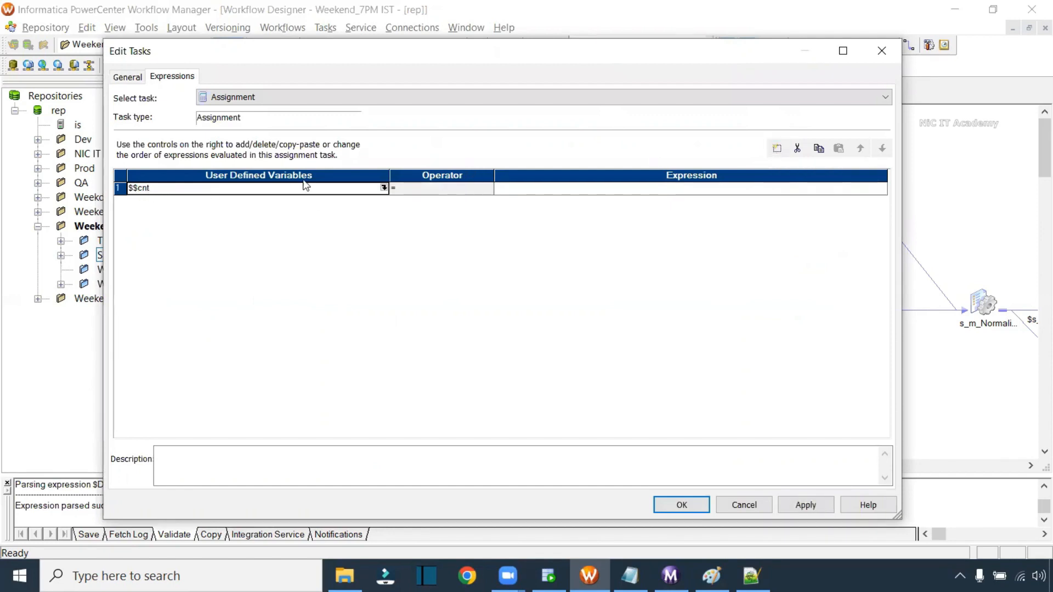
pyautogui.click(562, 191)
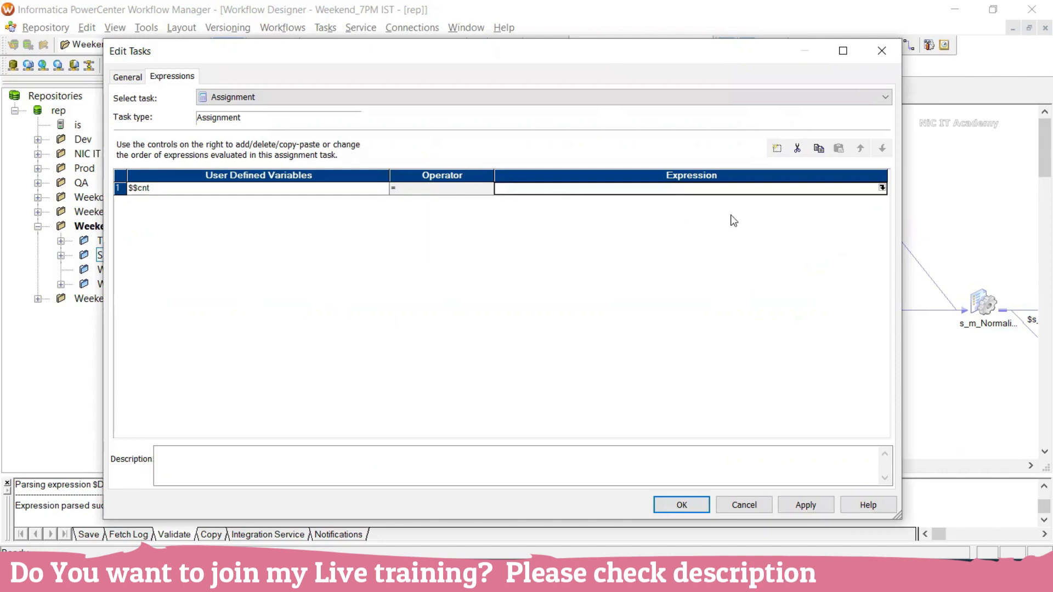
pyautogui.click(882, 187)
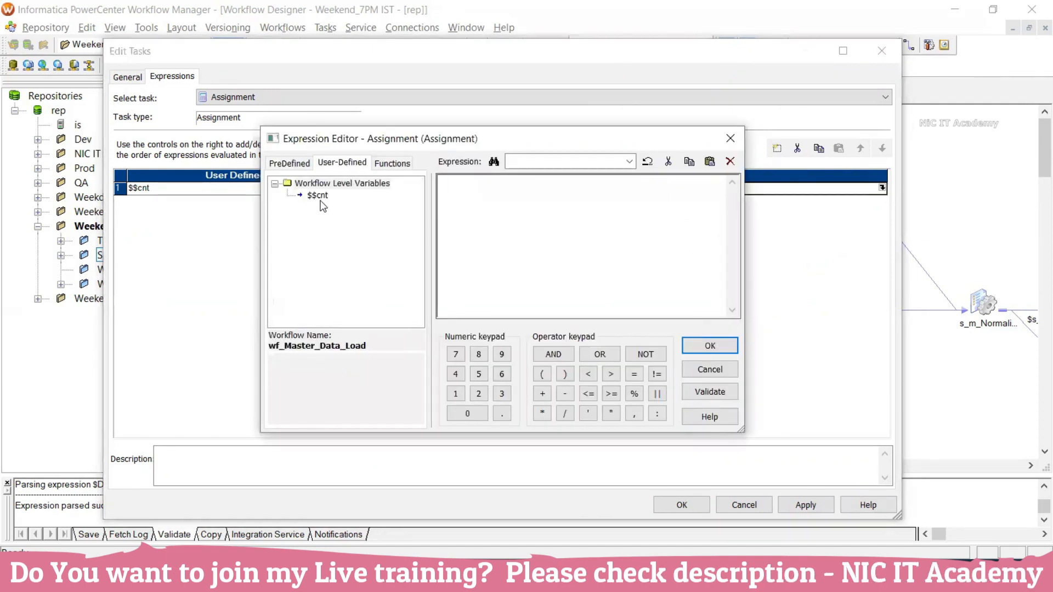
pyautogui.doubleClick(318, 196)
pyautogui.write('+1')
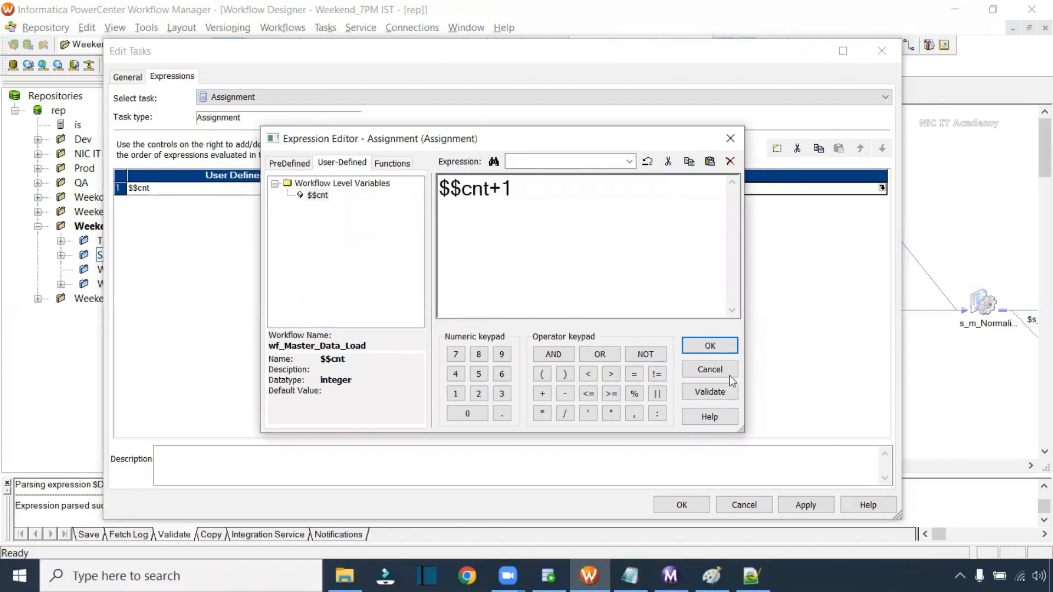
pyautogui.click(709, 345)
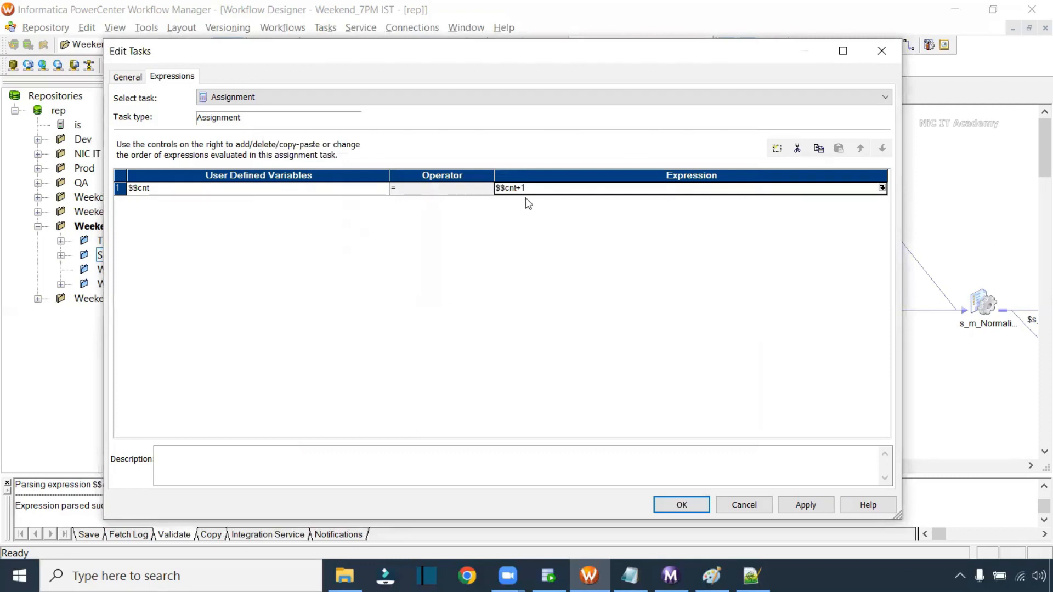
pyautogui.click(801, 504)
pyautogui.click(680, 503)
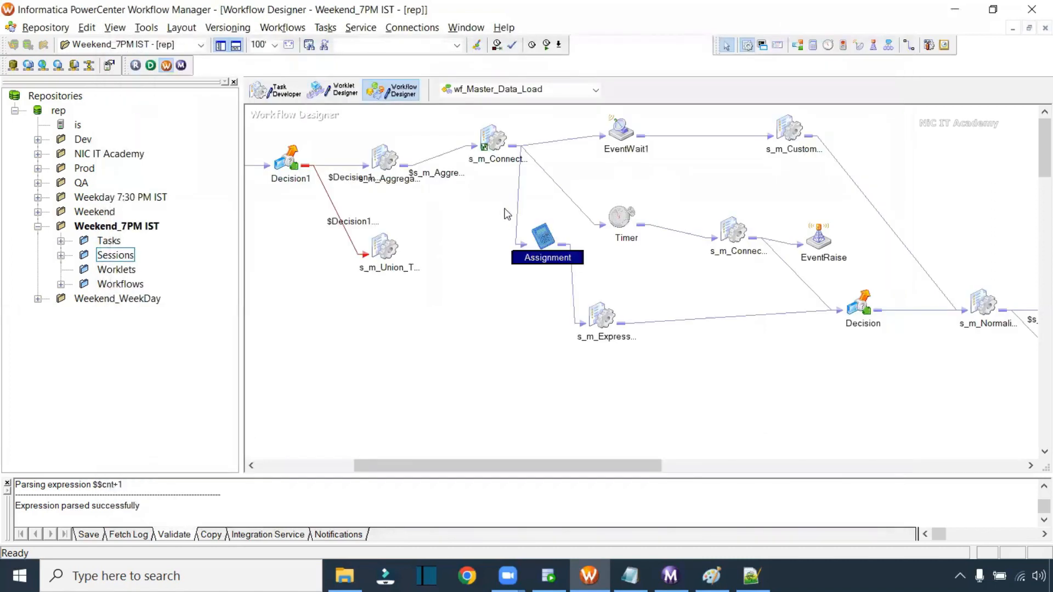
# - Give the link from Assignment to s_m_Expression_Tranformation the condition $$cnt=3
pyautogui.click(573, 296)
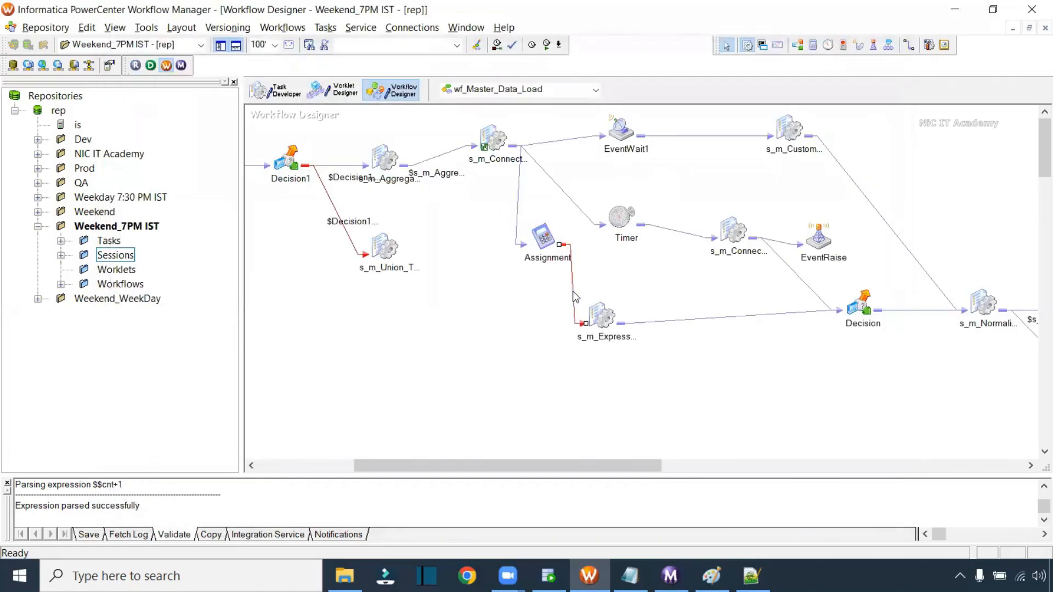
pyautogui.doubleClick(573, 296)
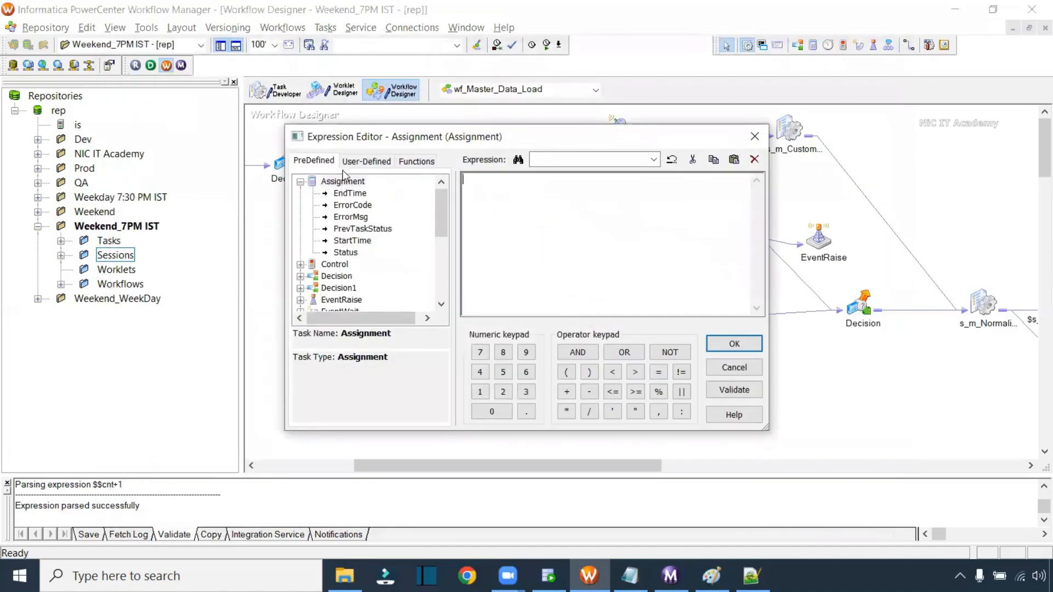
pyautogui.click(364, 162)
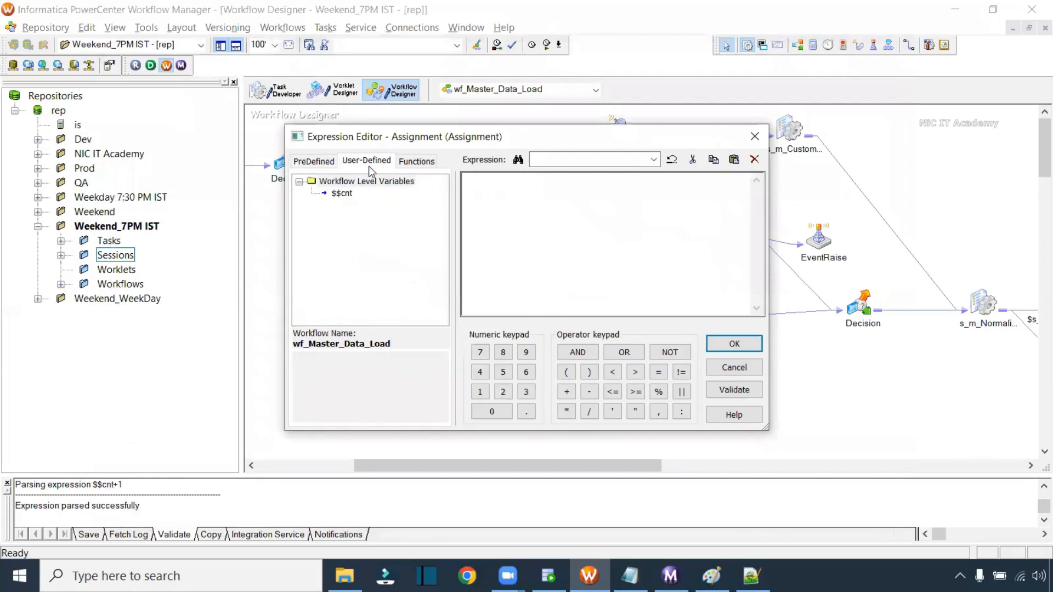
pyautogui.doubleClick(348, 196)
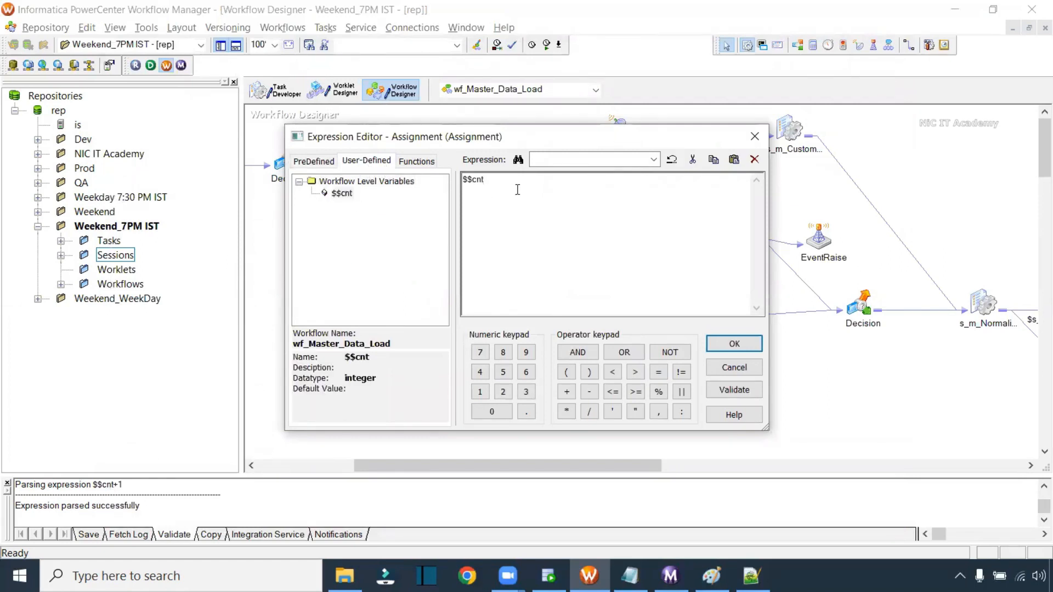
pyautogui.write('=3')
pyautogui.click(733, 344)
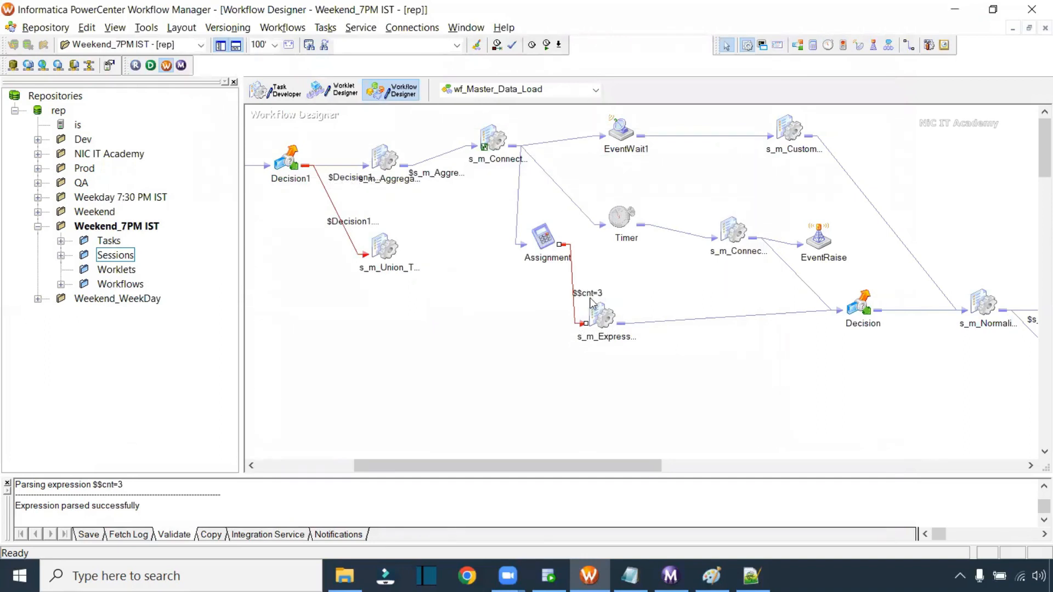
# - Move the Assignment task up and left, then select the Decision task and its incoming links
pyautogui.moveTo(544, 238); pyautogui.dragTo(524, 228)
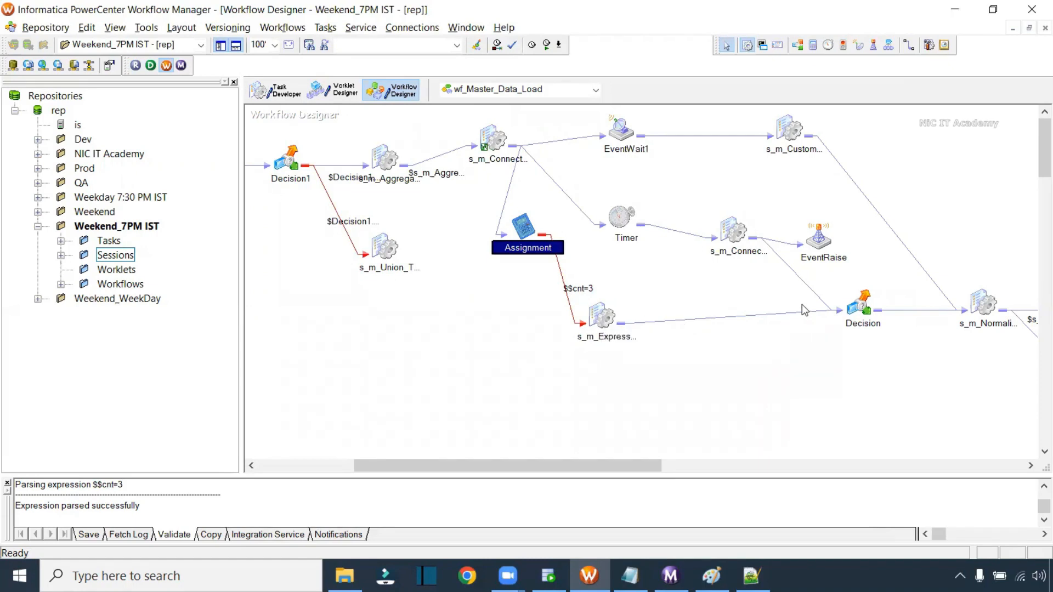
pyautogui.moveTo(820, 281); pyautogui.dragTo(806, 338)
pyautogui.click(861, 306)
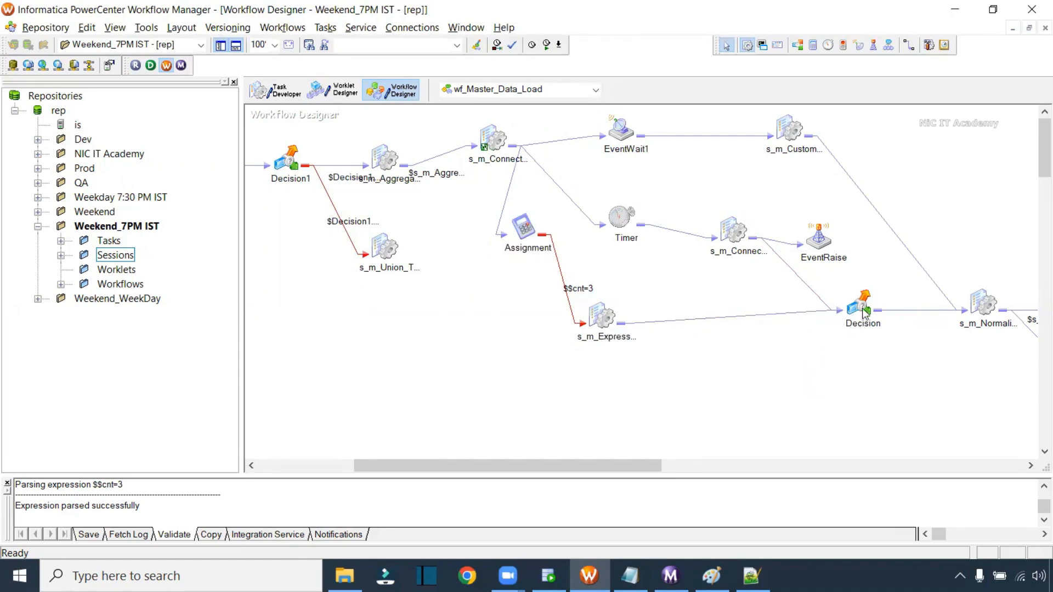
# - Review the Decision task's properties and close them without changes
pyautogui.doubleClick(862, 307)
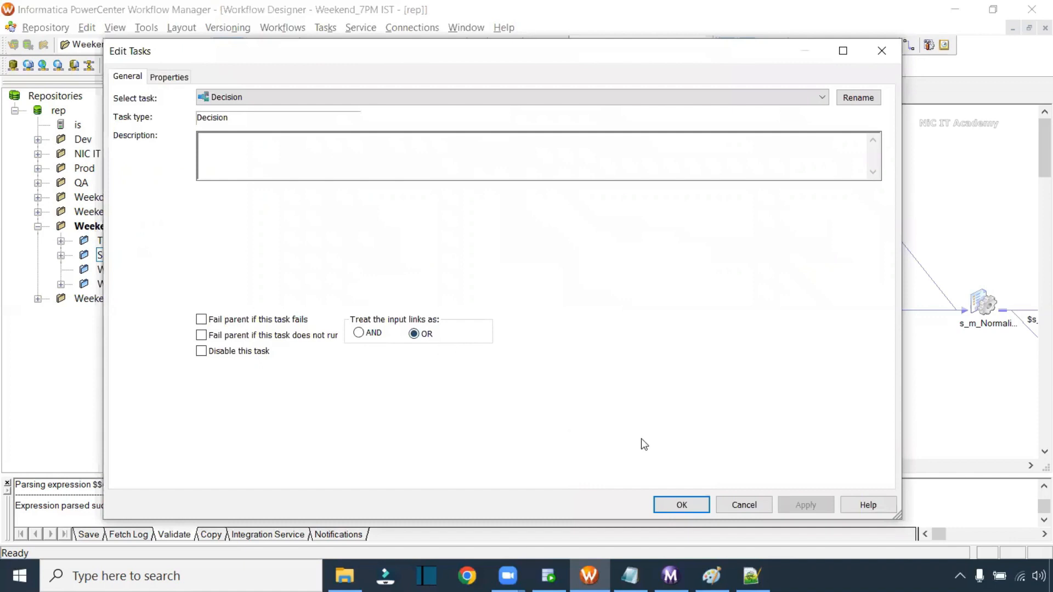
pyautogui.click(744, 504)
pyautogui.moveTo(796, 268); pyautogui.dragTo(785, 334)
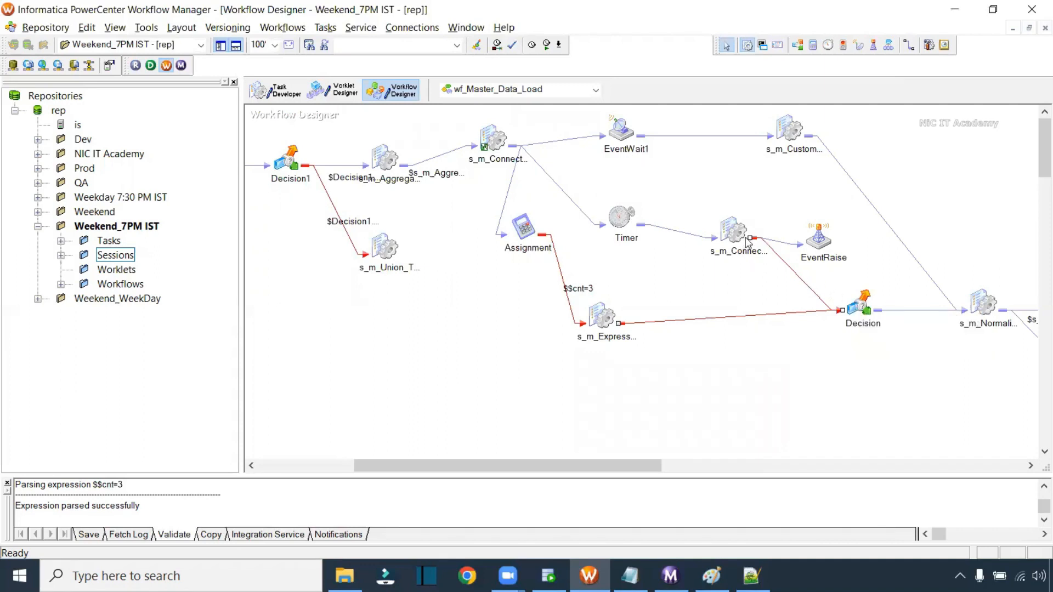
pyautogui.click(771, 340)
pyautogui.click(865, 307)
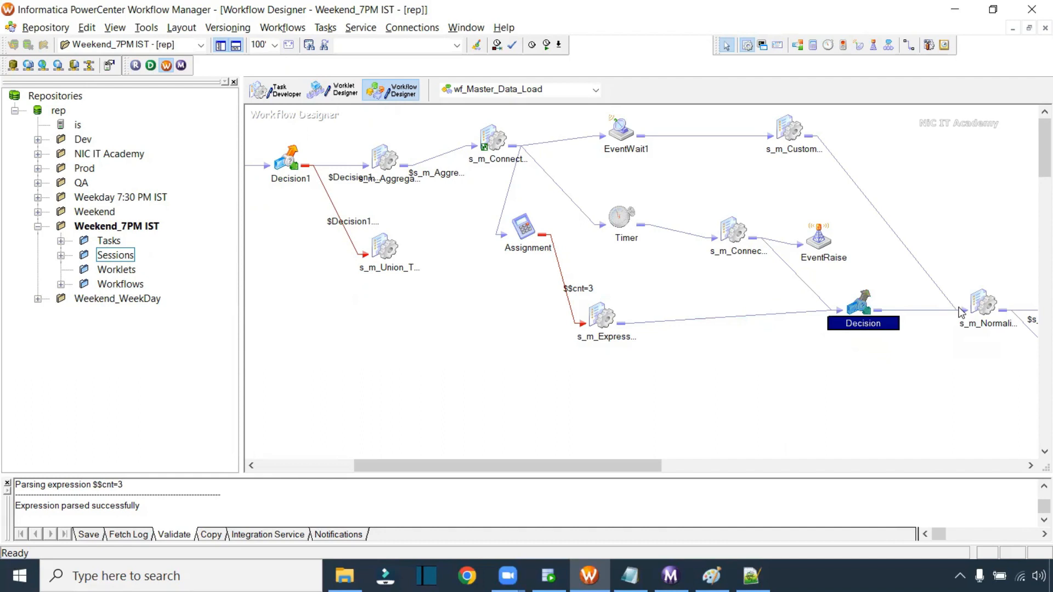
# - Save wf_Master_Data_Load with Ctrl+S and check the session and Assignment tasks
pyautogui.hotkey('ctrl', 's')
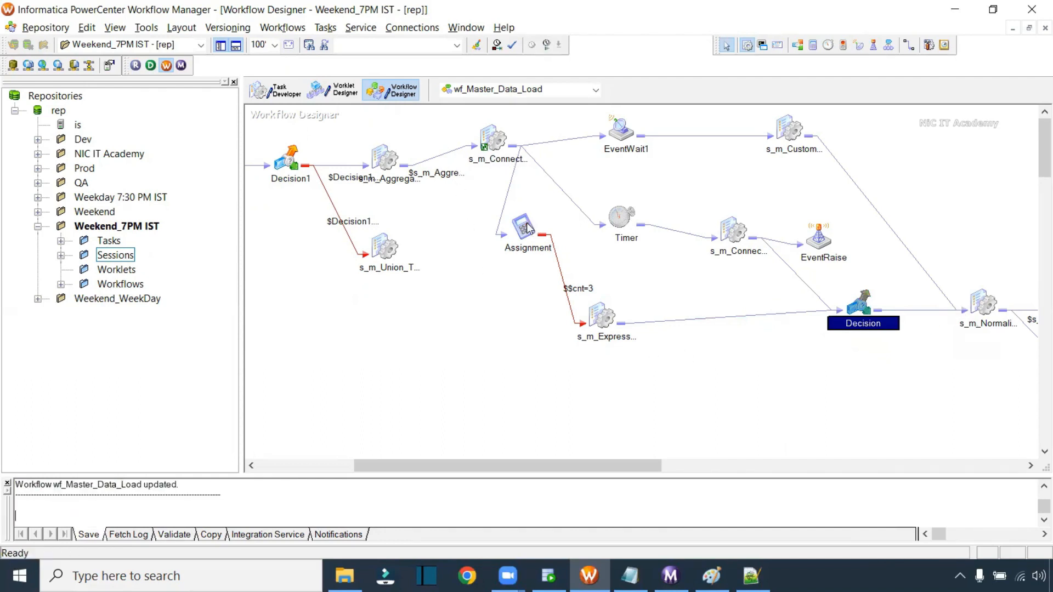
pyautogui.click(598, 322)
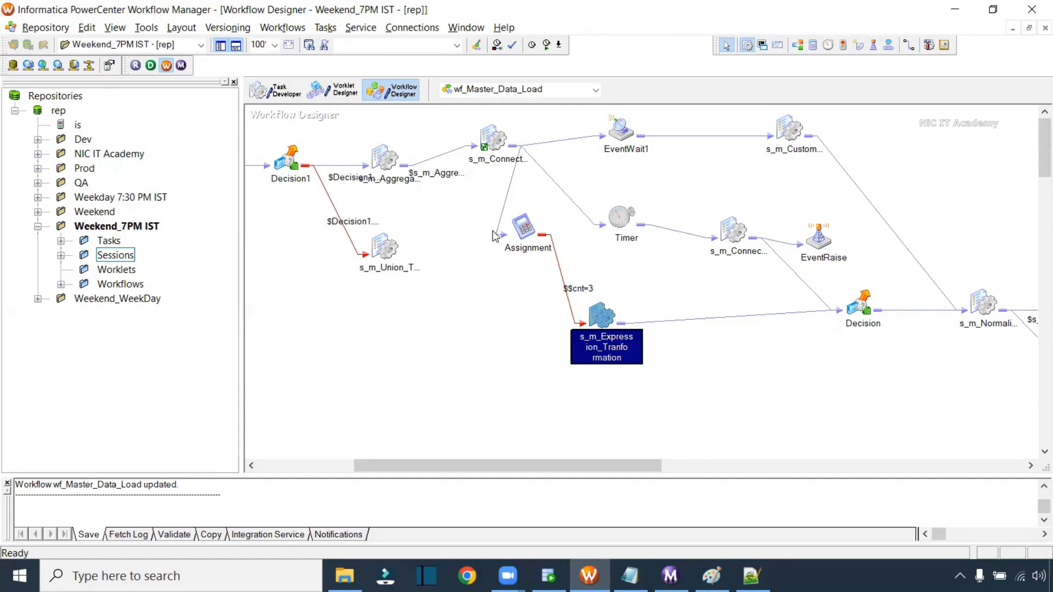
pyautogui.click(525, 233)
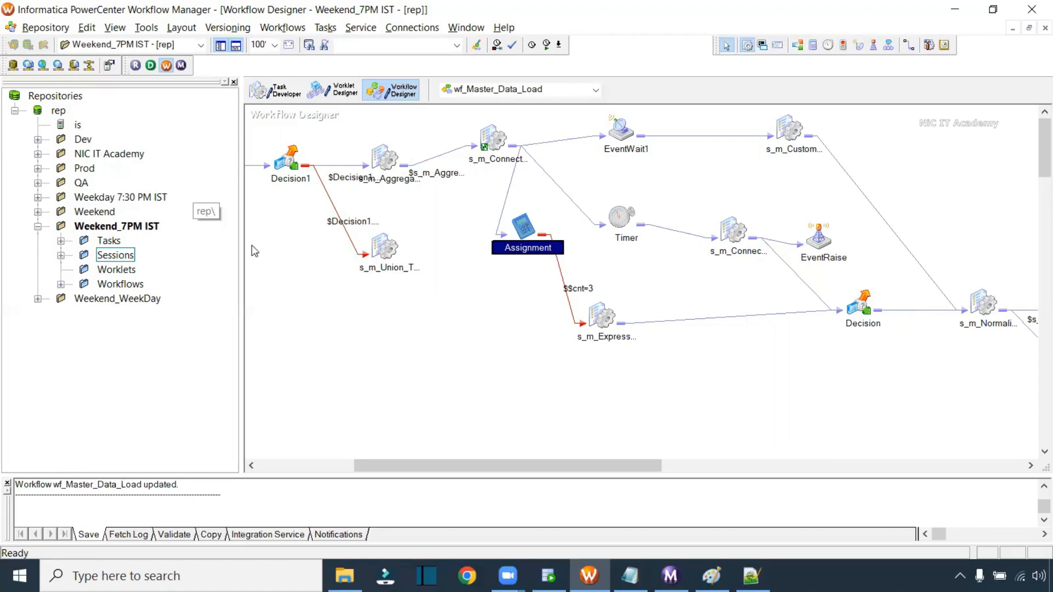
pyautogui.click(547, 271)
# - Delete the link from s_m_Expression_Tranformation to the Decision task and confirm the deletion
pyautogui.moveTo(561, 289); pyautogui.dragTo(601, 305)
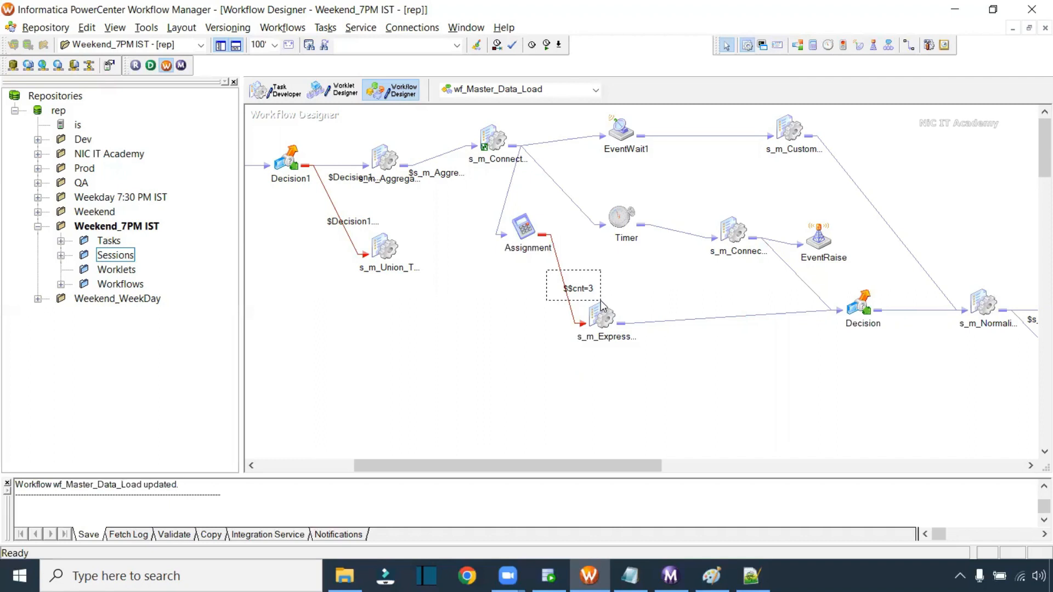
pyautogui.moveTo(601, 305); pyautogui.dragTo(602, 306)
pyautogui.moveTo(653, 392); pyautogui.dragTo(558, 278)
pyautogui.moveTo(731, 285); pyautogui.dragTo(742, 375)
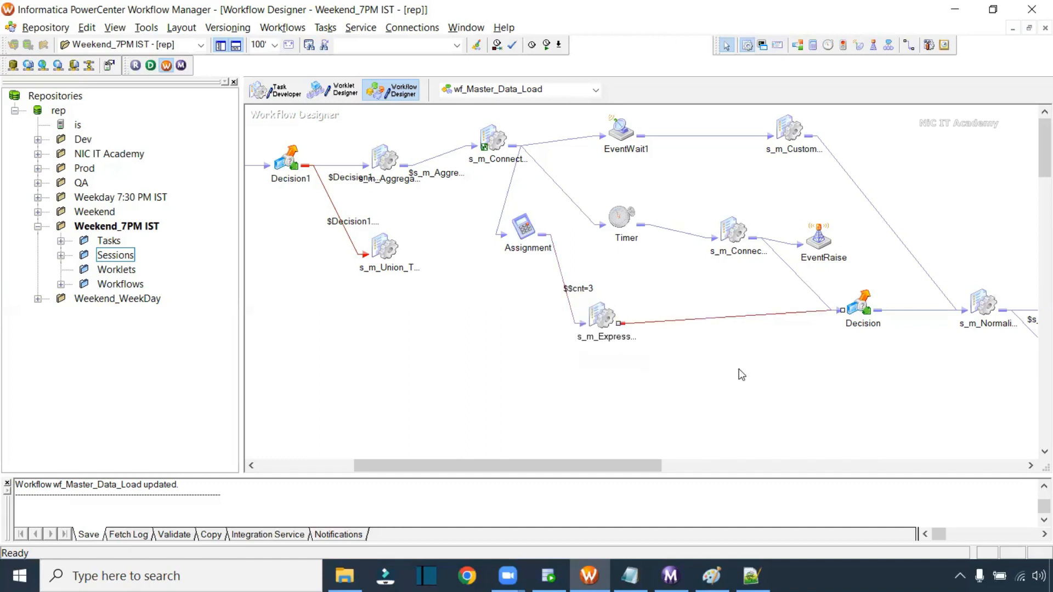
pyautogui.press('Delete')
pyautogui.press('Return')
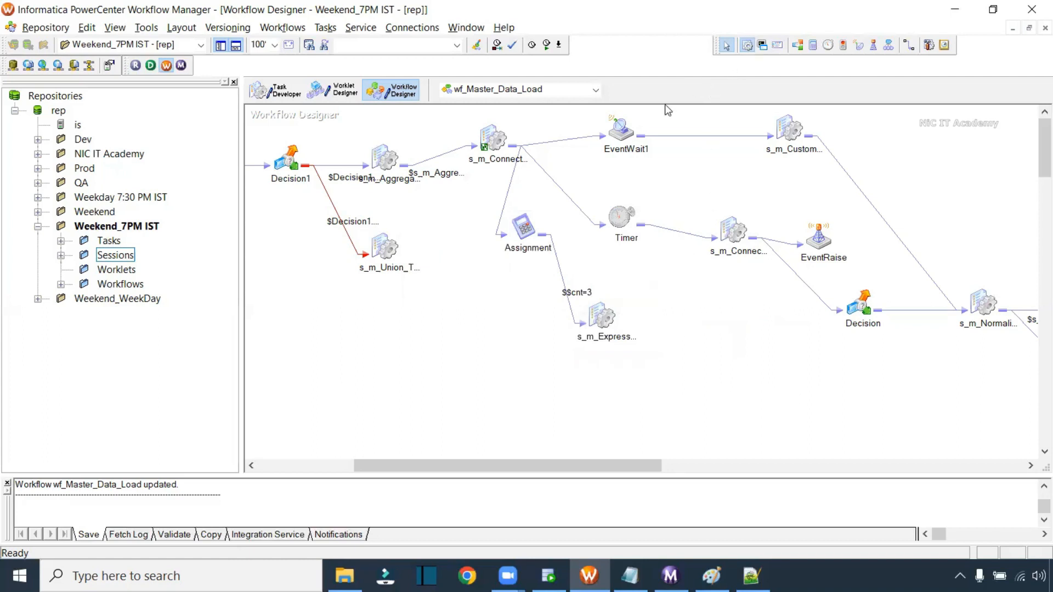
# - Place a new Assignment1 task before Decision and link s_m_Expression_Tranformation to it
pyautogui.click(812, 46)
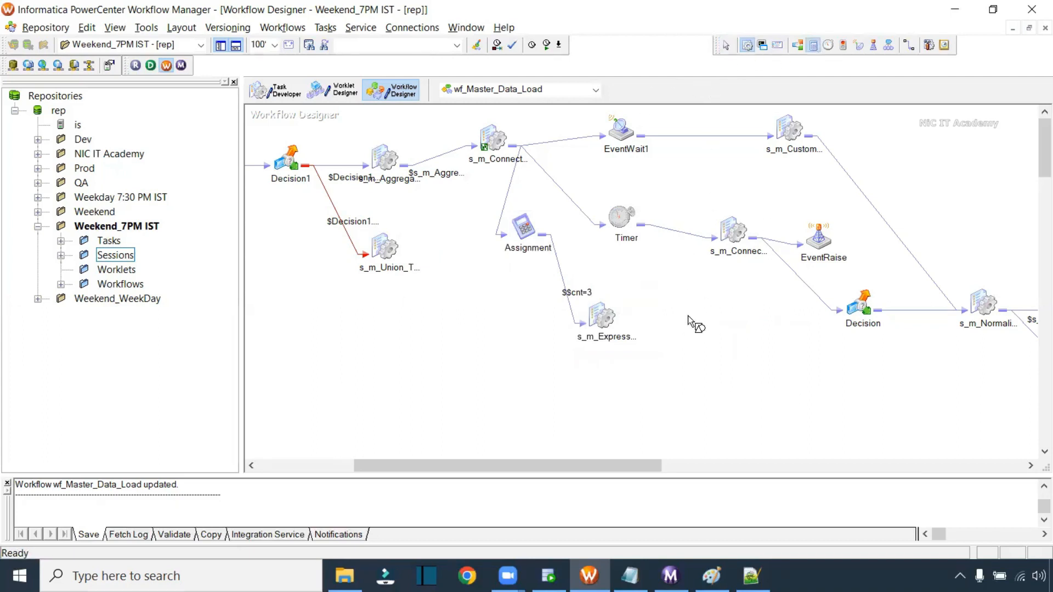
pyautogui.click(716, 327)
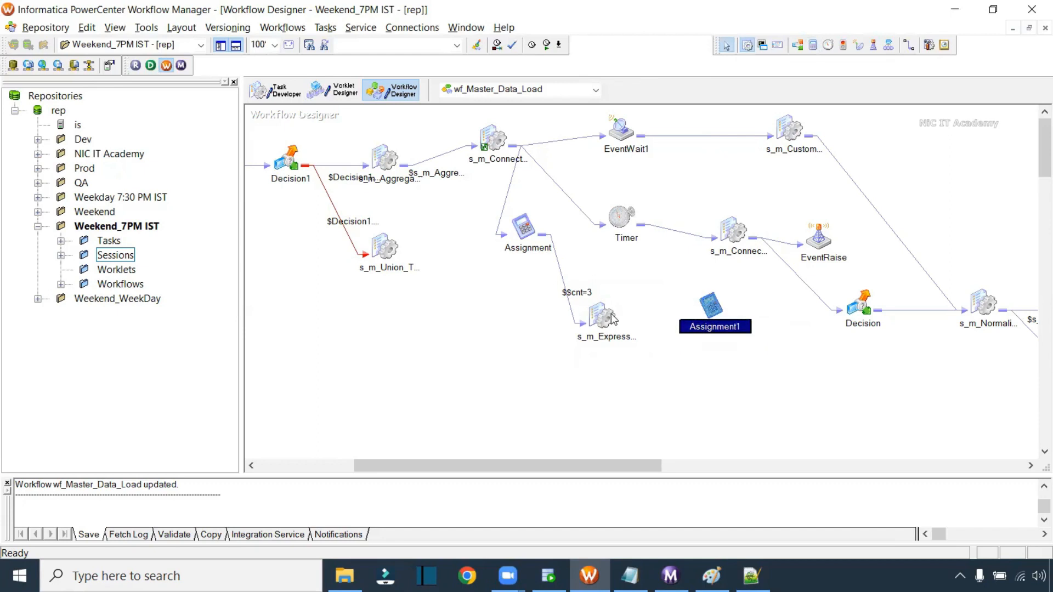
pyautogui.click(909, 48)
pyautogui.moveTo(601, 316); pyautogui.dragTo(840, 313)
# - Make Assignment1 assign $$cnt = 0, then save the workflow
pyautogui.doubleClick(713, 301)
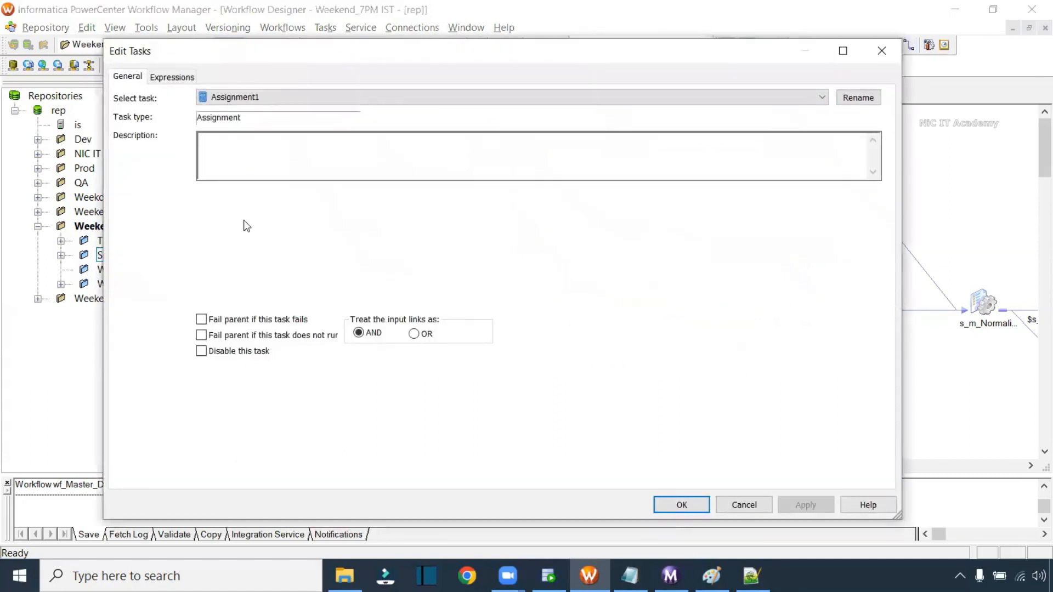
pyautogui.click(172, 77)
pyautogui.click(777, 148)
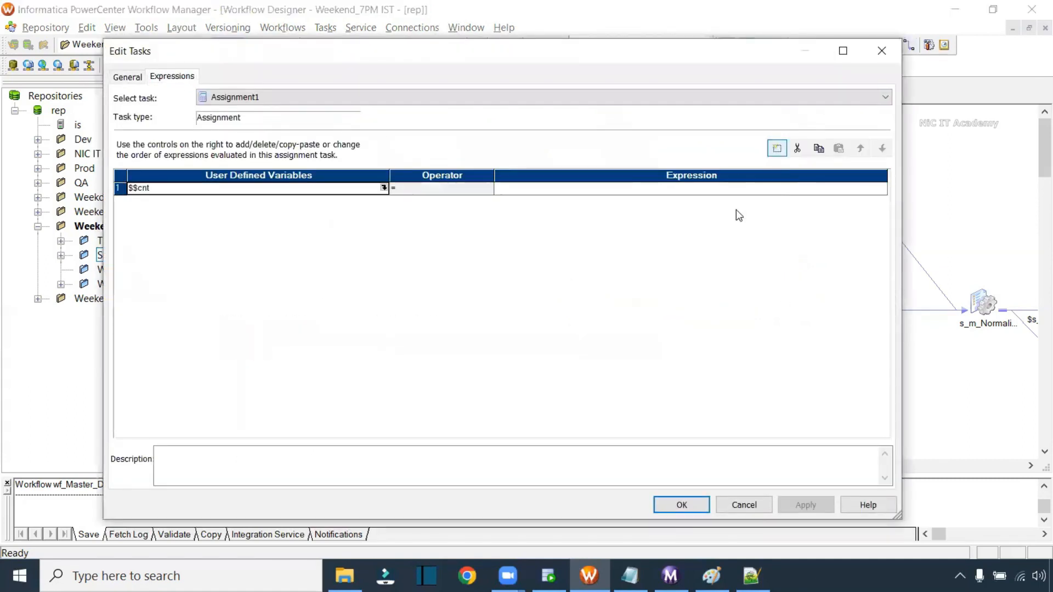
pyautogui.click(540, 190)
pyautogui.write('0')
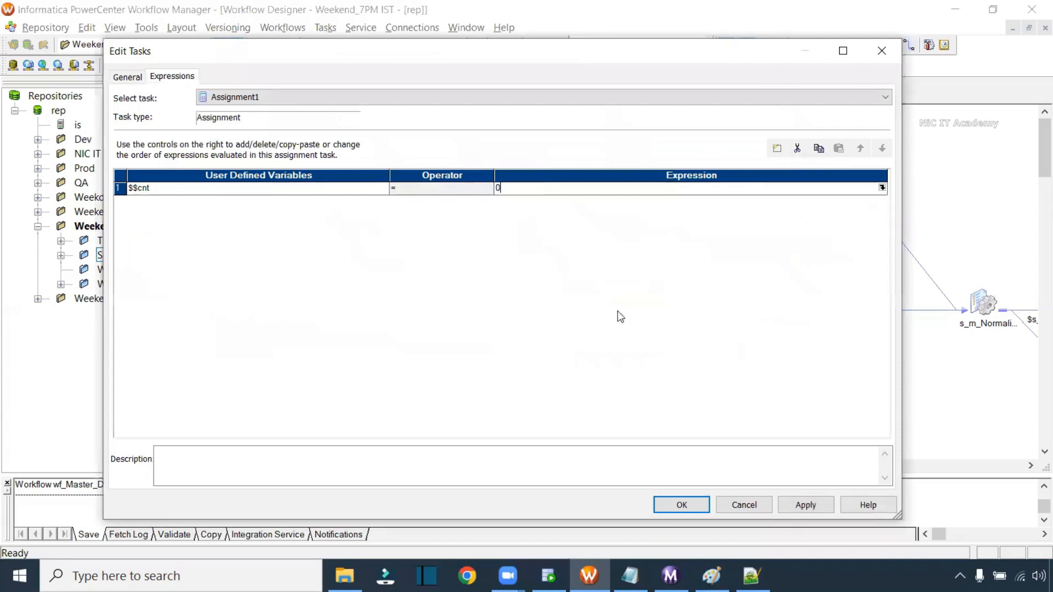
pyautogui.click(671, 511)
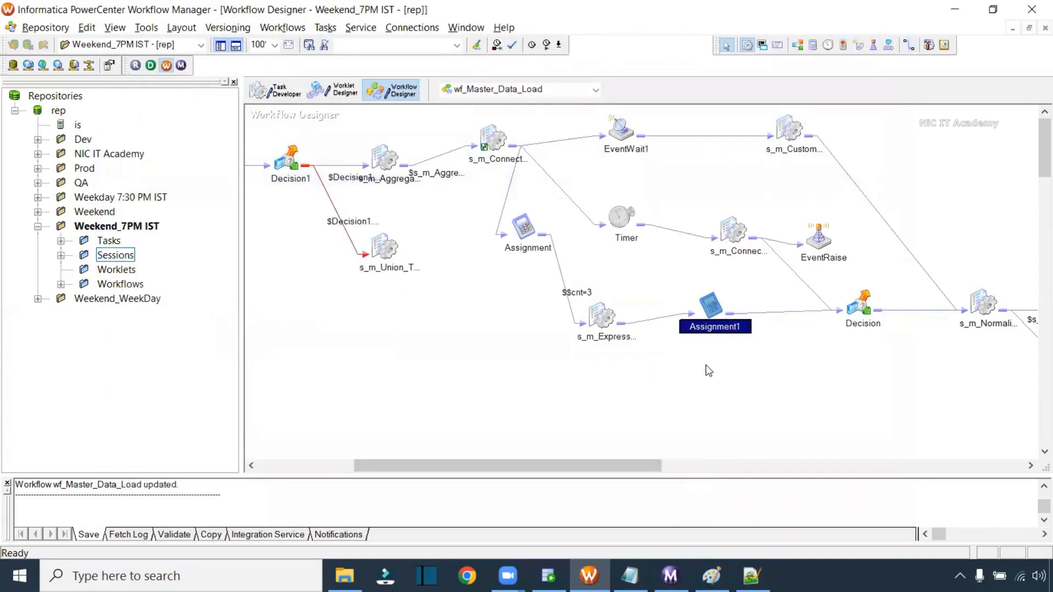
pyautogui.hotkey('ctrl', 's')
# - Start a run of wf_Master_Data_Load from the canvas and shrink the Workflow Manager window
pyautogui.rightClick(441, 323)
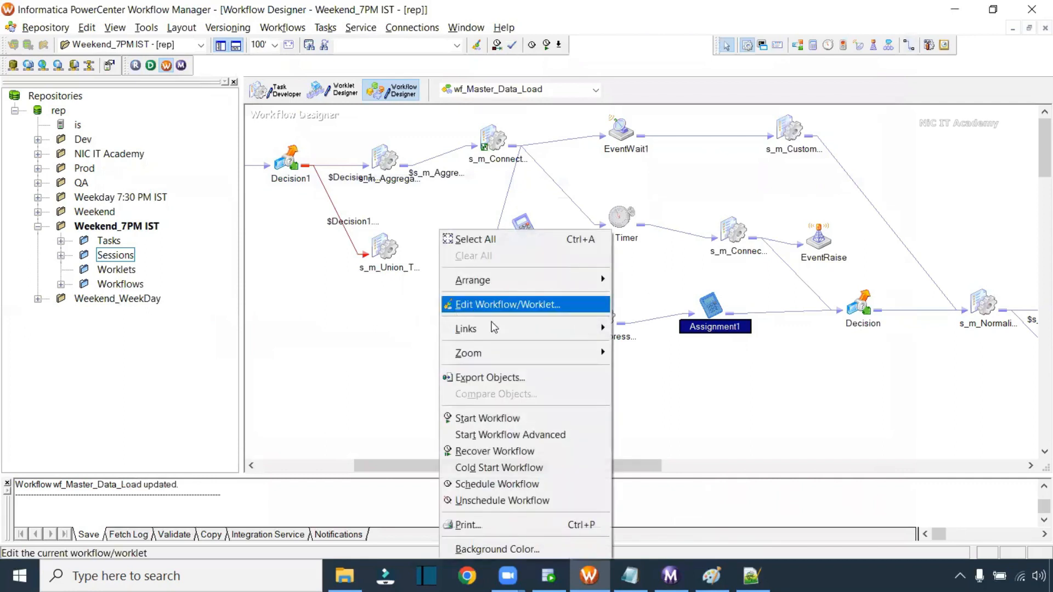
pyautogui.click(521, 420)
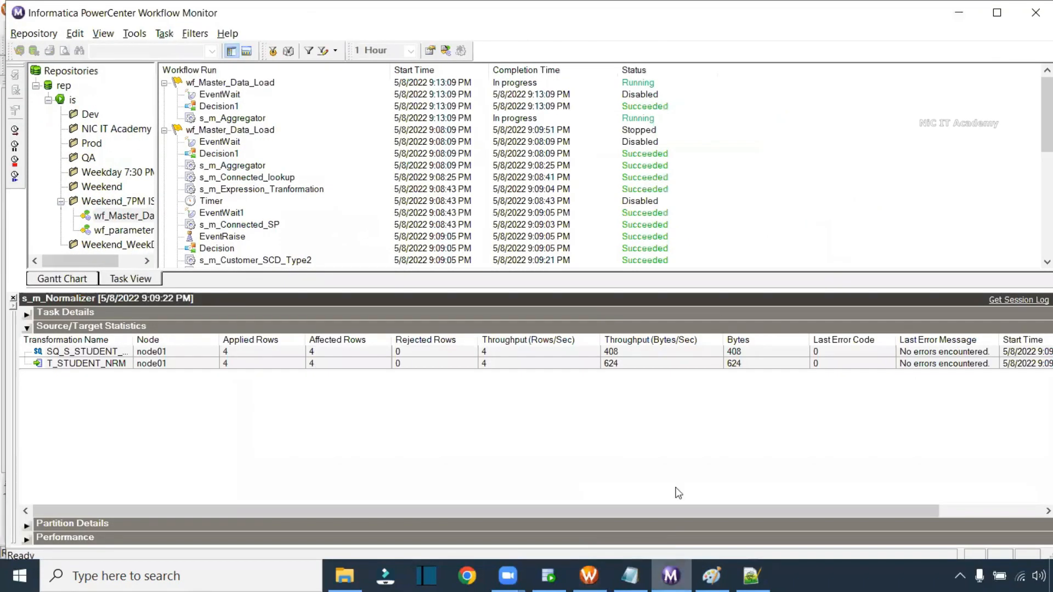
pyautogui.click(588, 576)
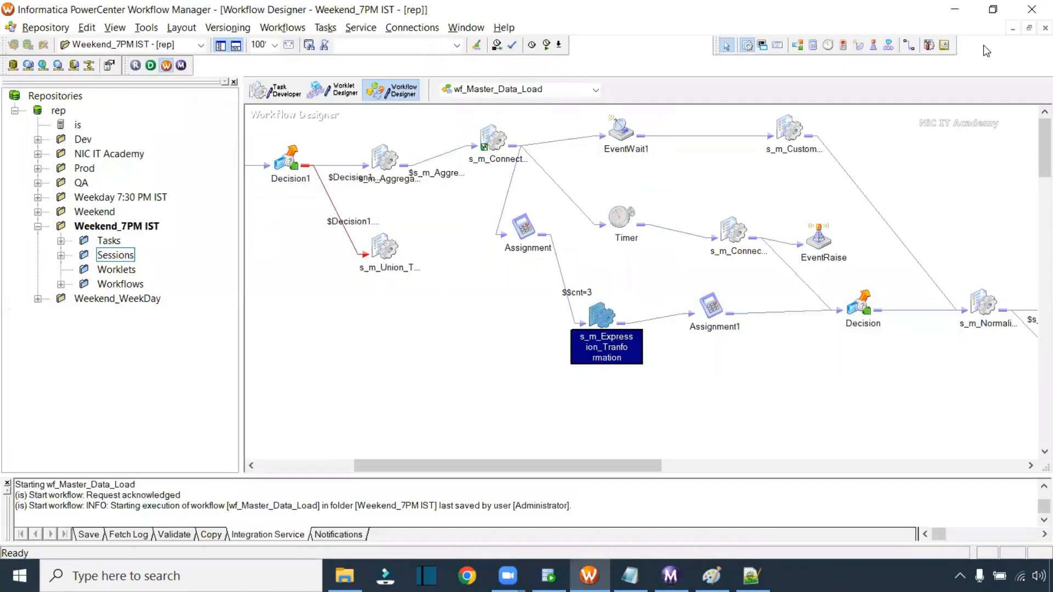
pyautogui.click(997, 12)
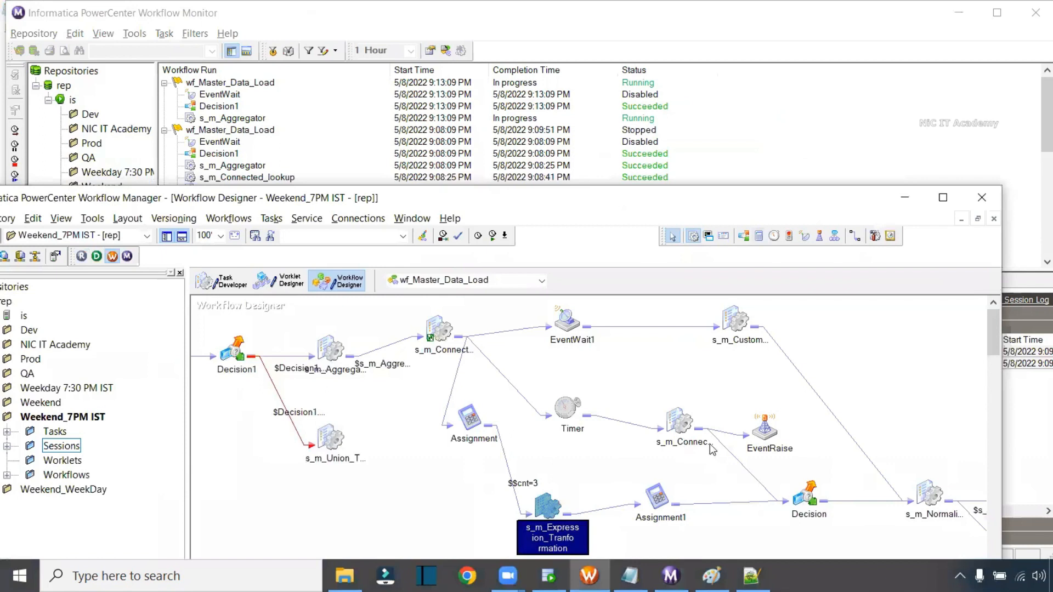
# - Follow the run in Workflow Monitor until it ends Stopped, rearranging the windows
pyautogui.moveTo(802, 498)
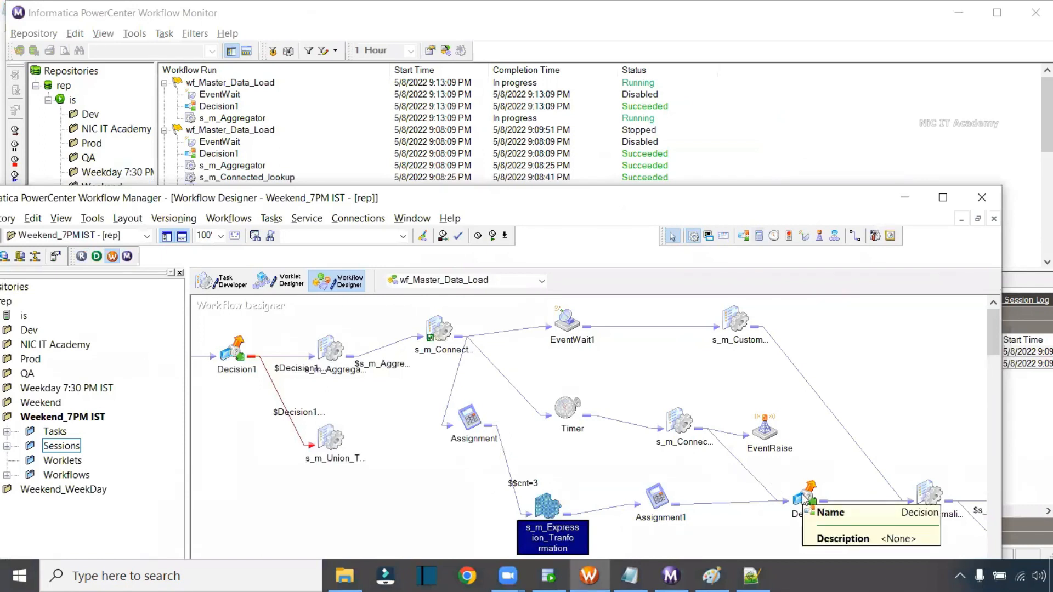
pyautogui.click(809, 105)
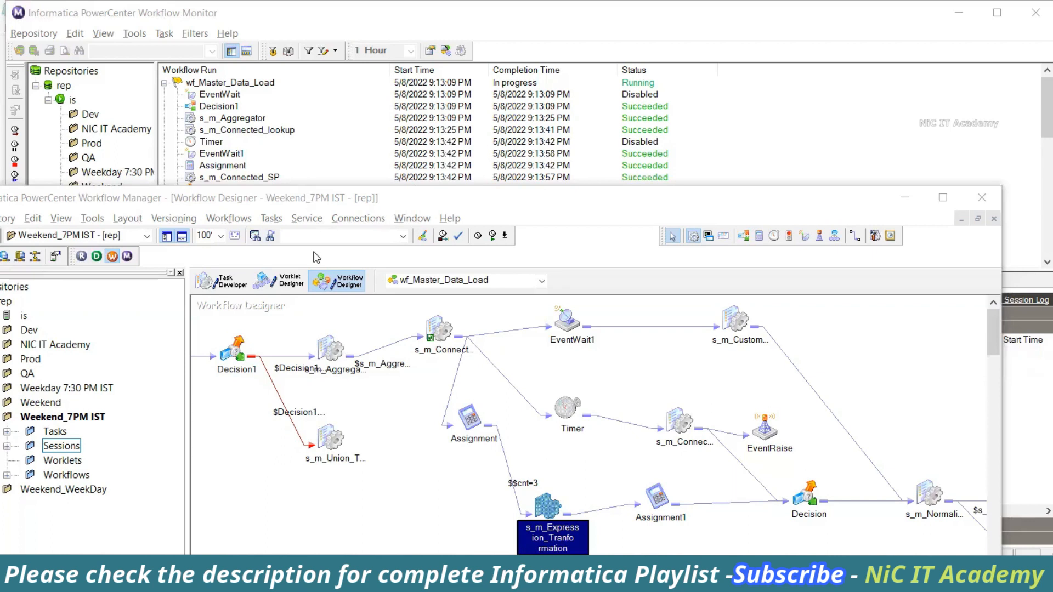
pyautogui.moveTo(308, 202); pyautogui.dragTo(313, 253)
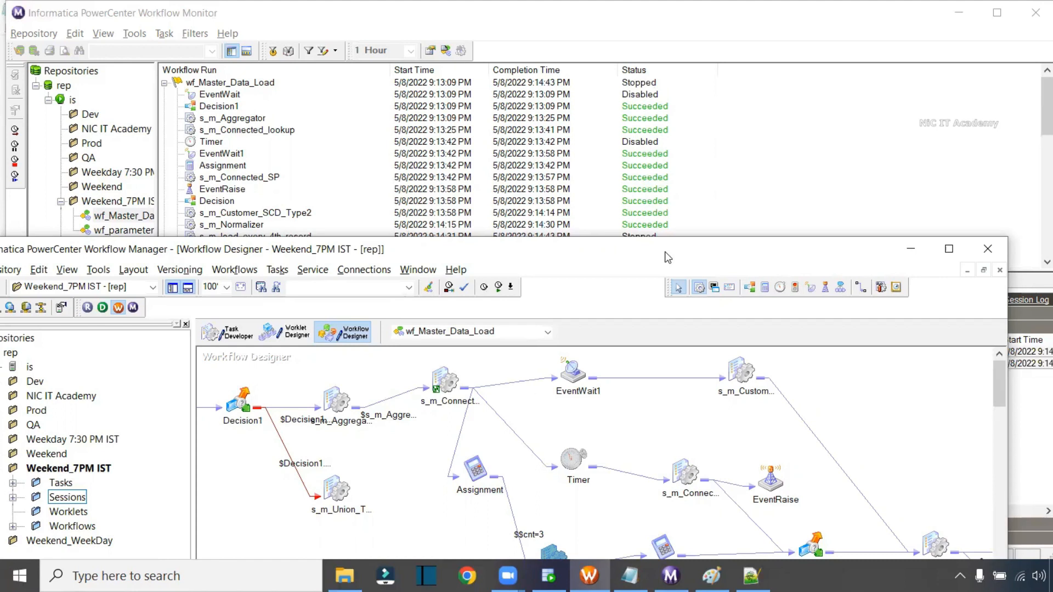
pyautogui.moveTo(667, 257); pyautogui.dragTo(657, 105)
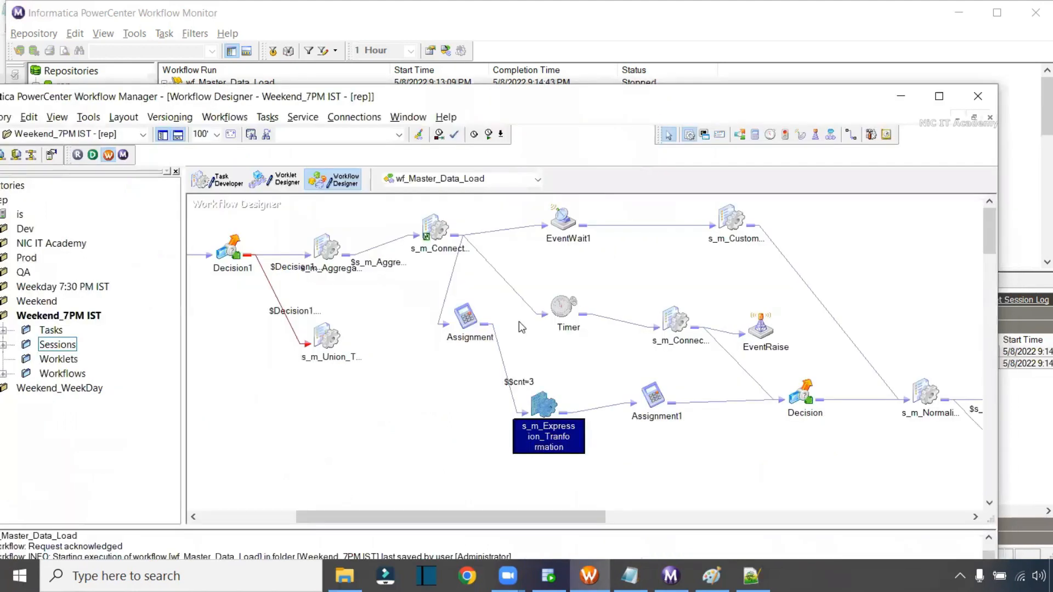
pyautogui.click(758, 76)
pyautogui.rightClick(233, 82)
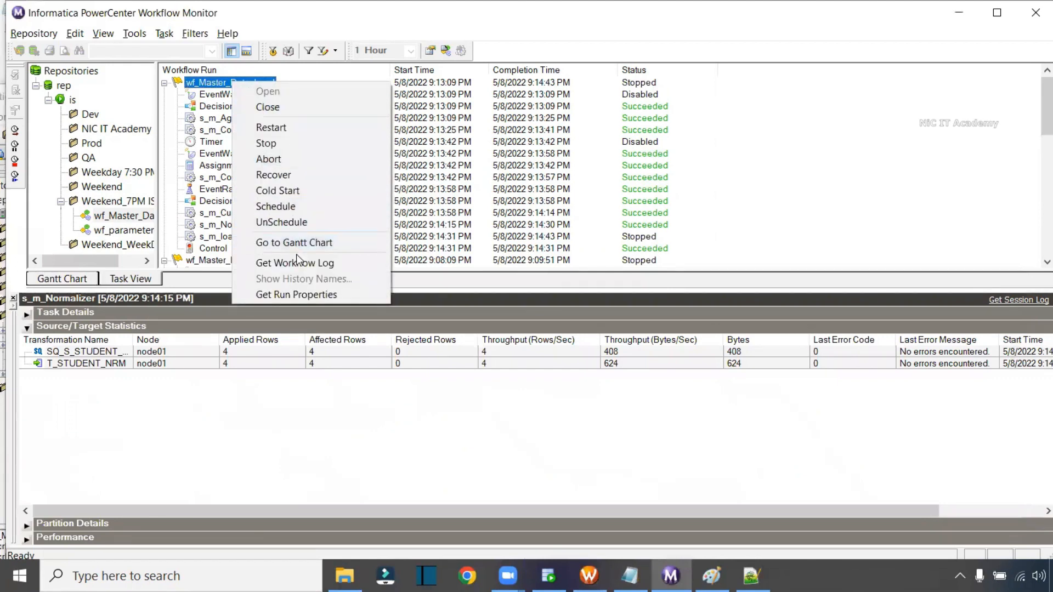
# - Open the run's log full screen and search for cnt, confirming $$cnt was assigned Value [1]
pyautogui.click(329, 265)
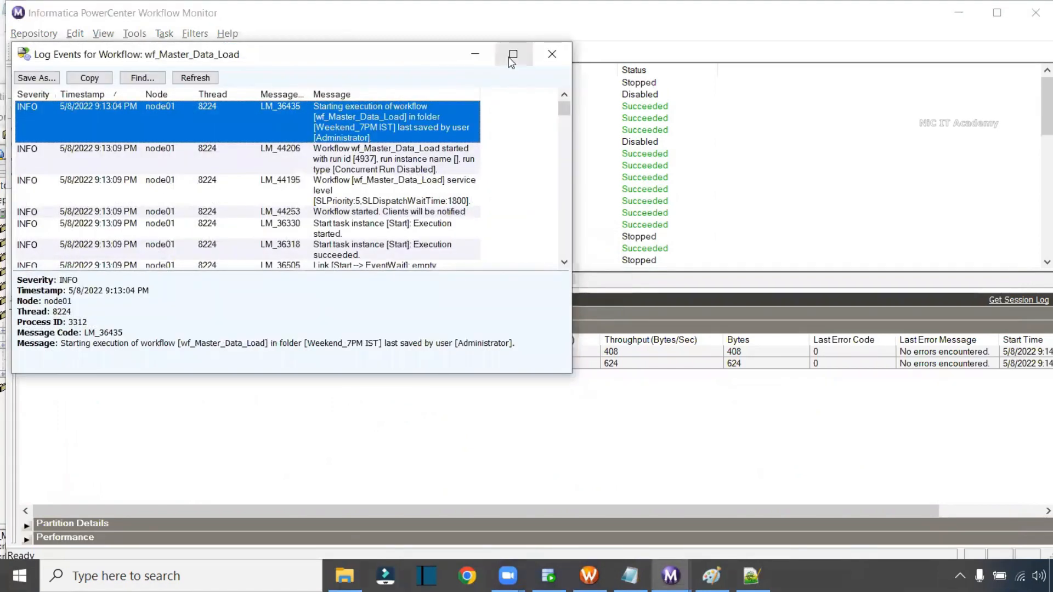
pyautogui.click(512, 51)
pyautogui.moveTo(1035, 104)
pyautogui.mouseDown()
pyautogui.moveTo(1034, 265)
pyautogui.moveTo(1035, 104)
pyautogui.mouseUp()
pyautogui.click(127, 32)
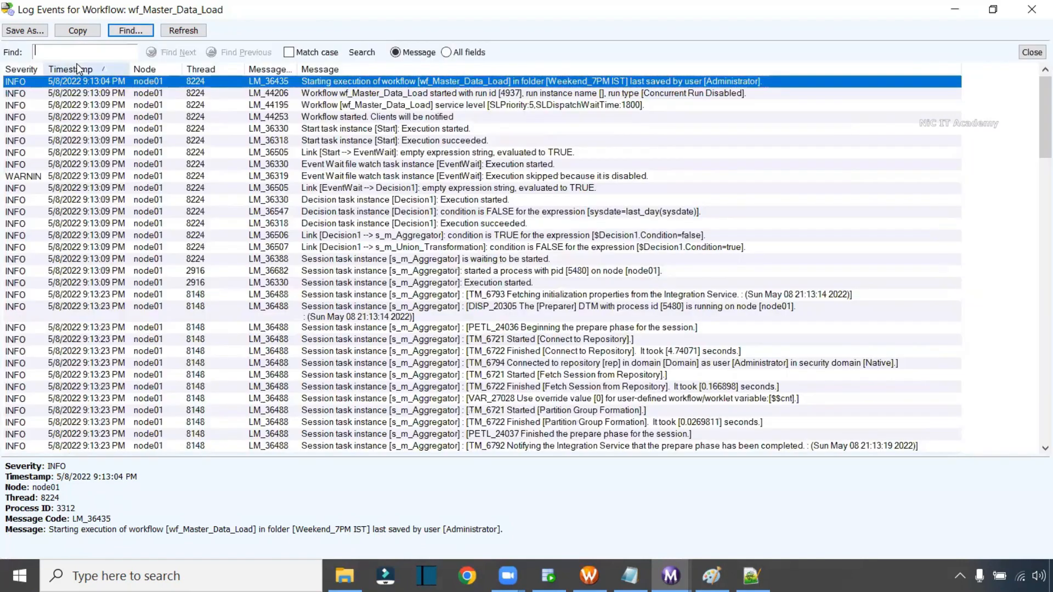
pyautogui.write('cnt')
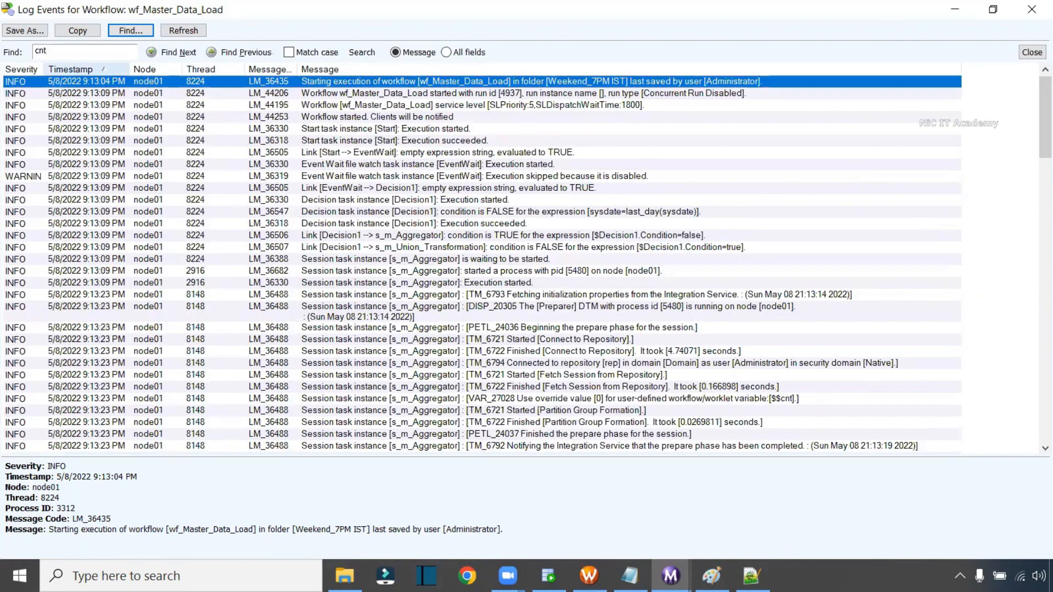
pyautogui.click(190, 56)
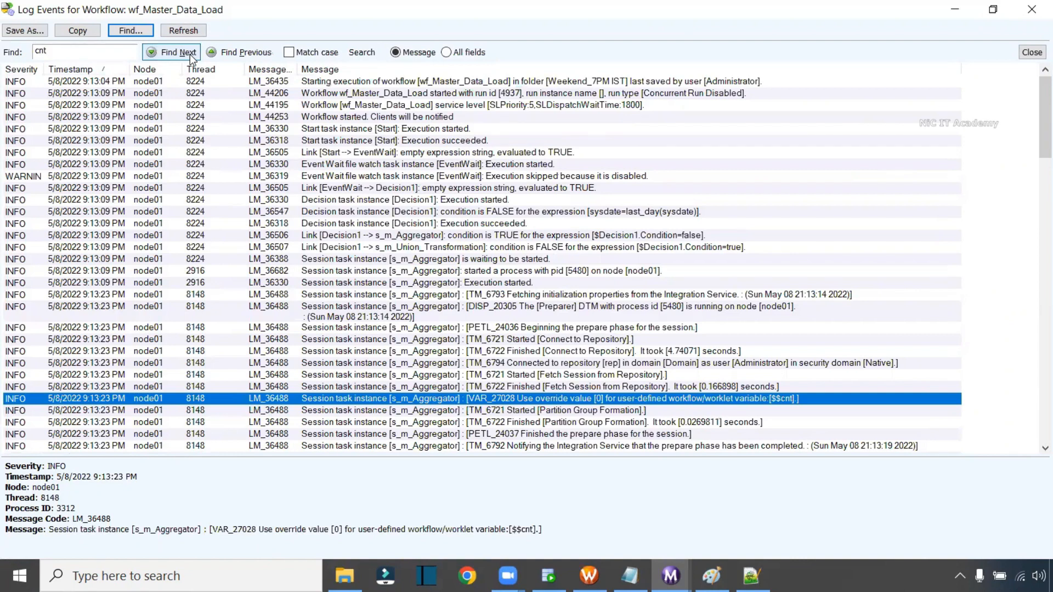
pyautogui.click(190, 56)
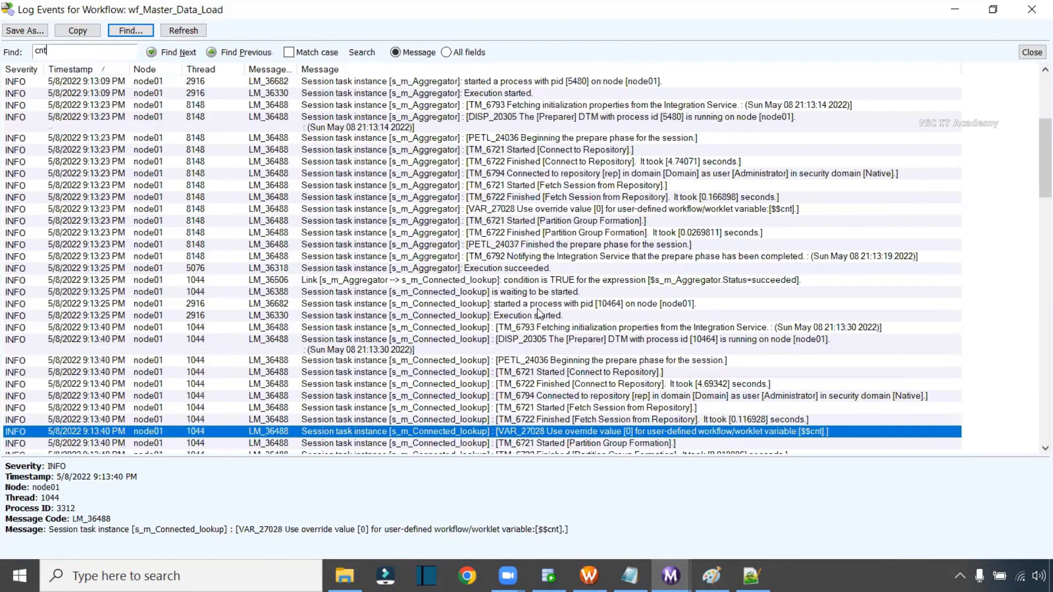
pyautogui.click(164, 48)
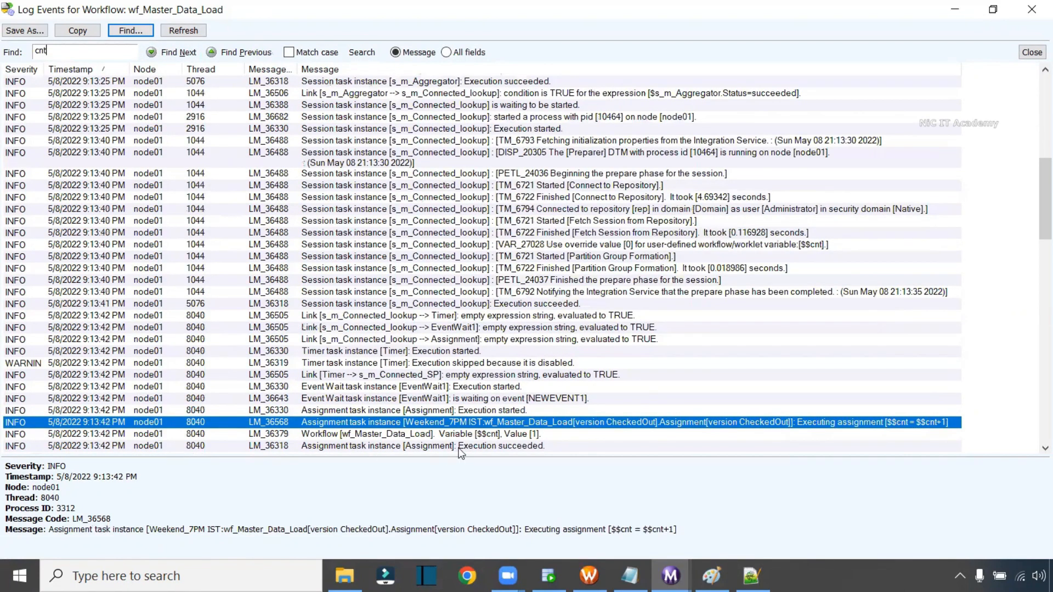
pyautogui.click(488, 434)
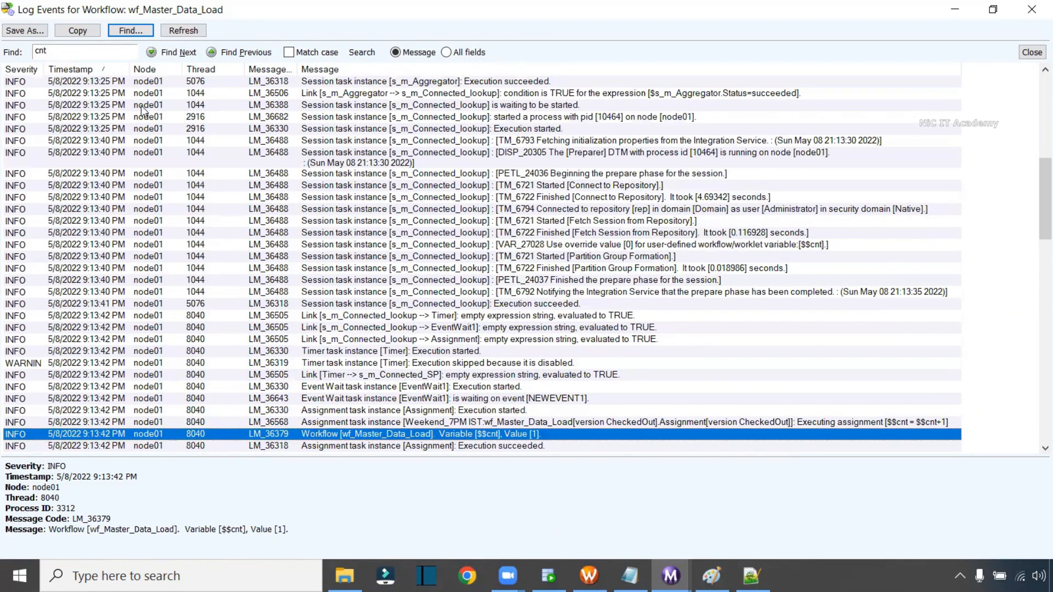
# - Check the remaining $$cnt entries, noting the $$cnt=3 link evaluated false, then close the log
pyautogui.click(171, 55)
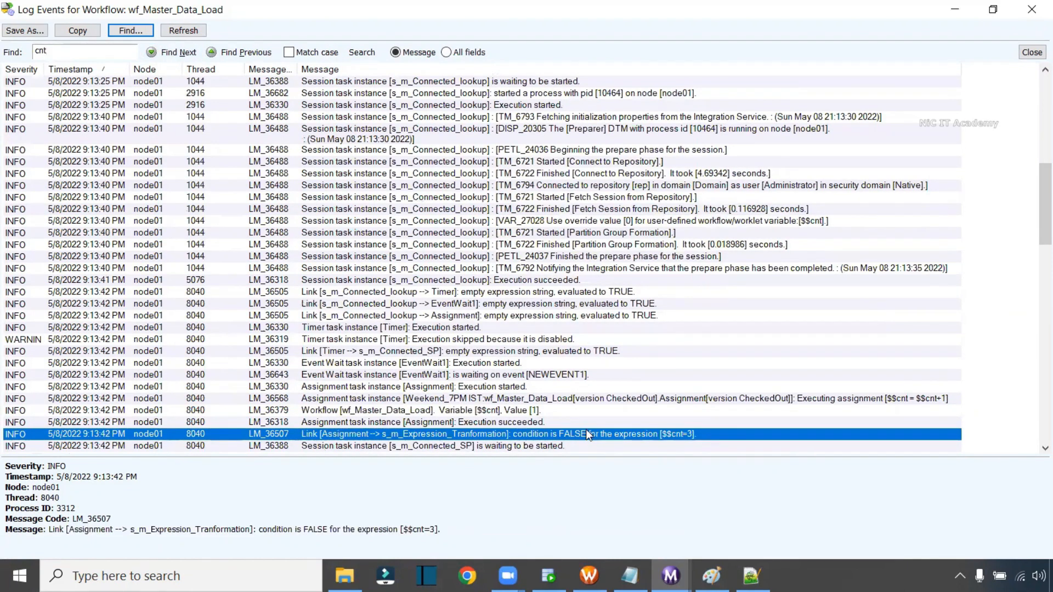
pyautogui.click(172, 52)
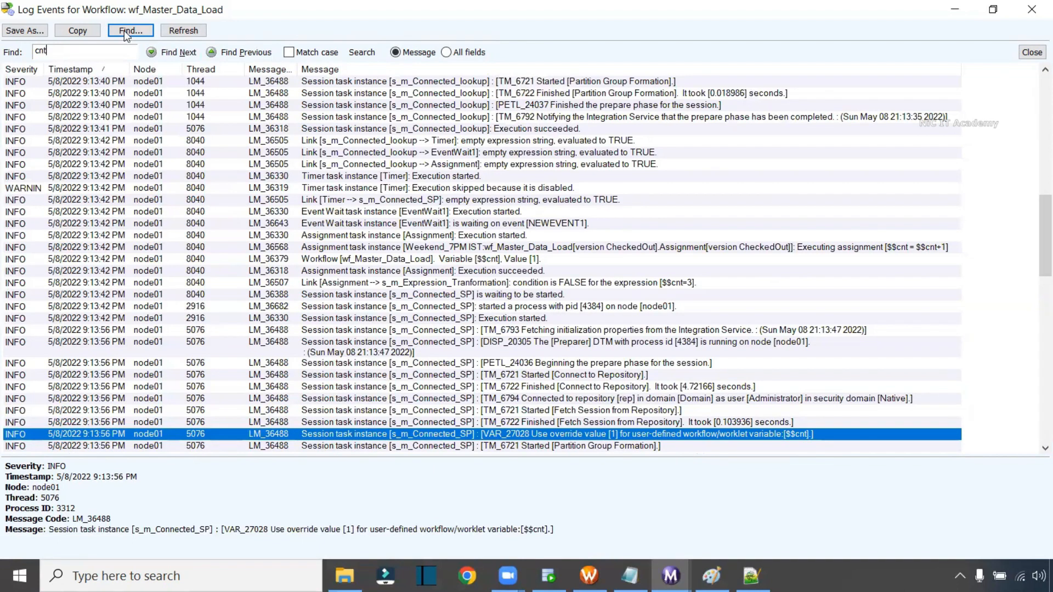
pyautogui.click(166, 53)
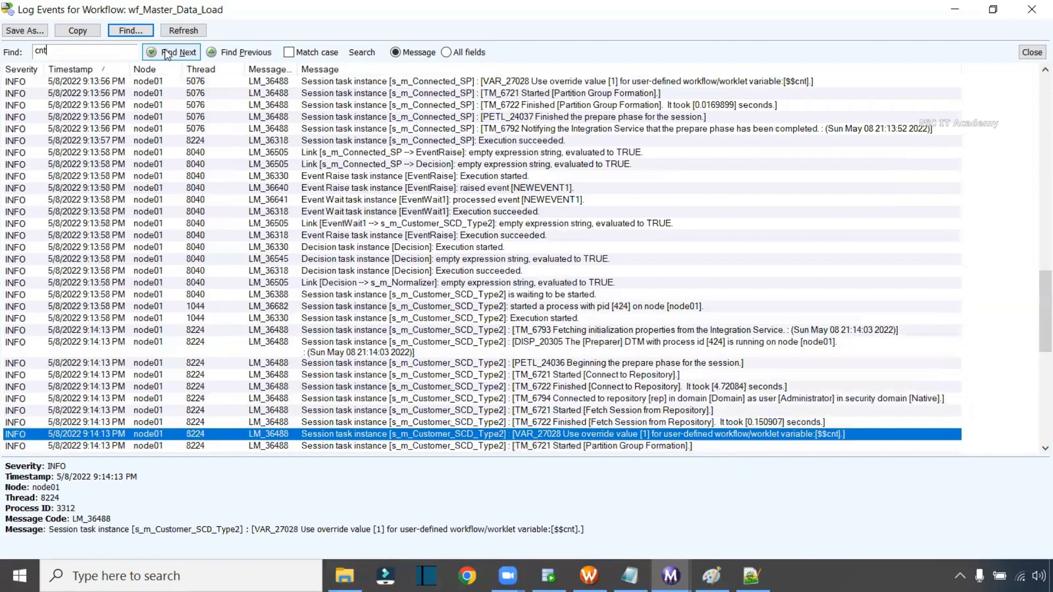
pyautogui.click(166, 53)
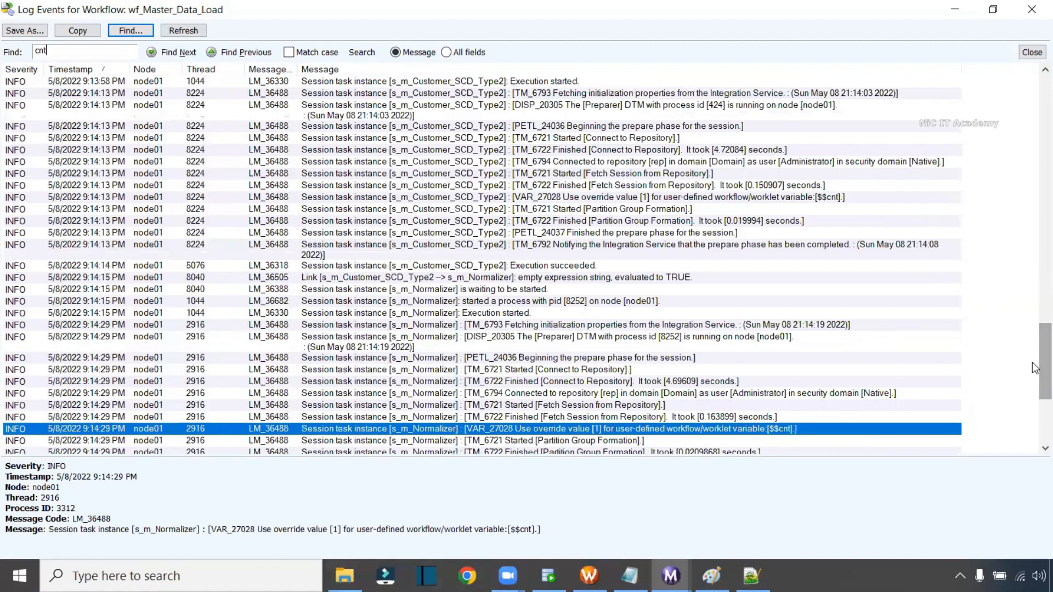
pyautogui.scroll(-6, 1034, 406)
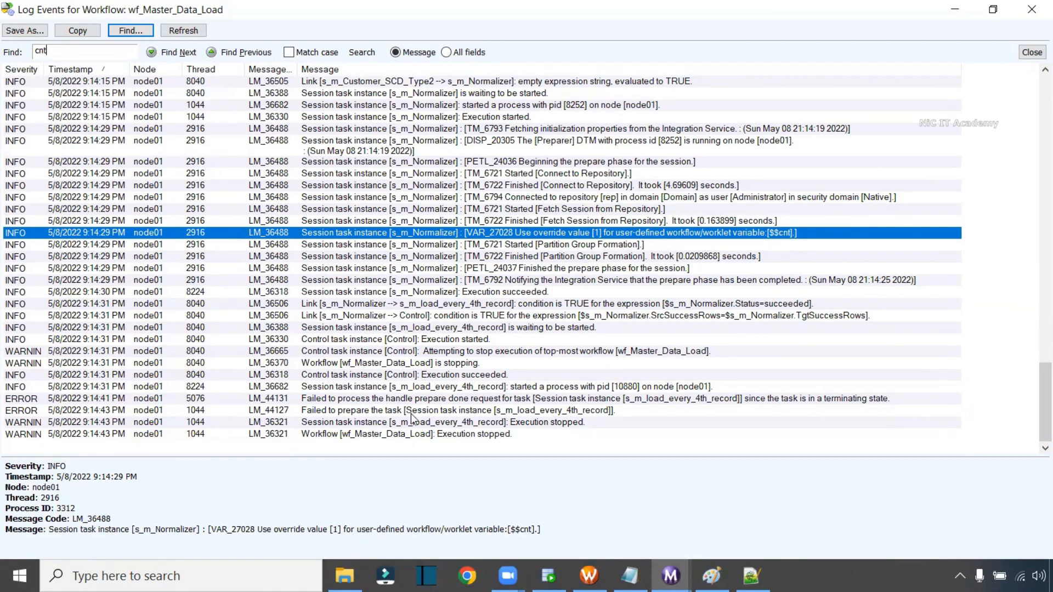
pyautogui.click(1032, 9)
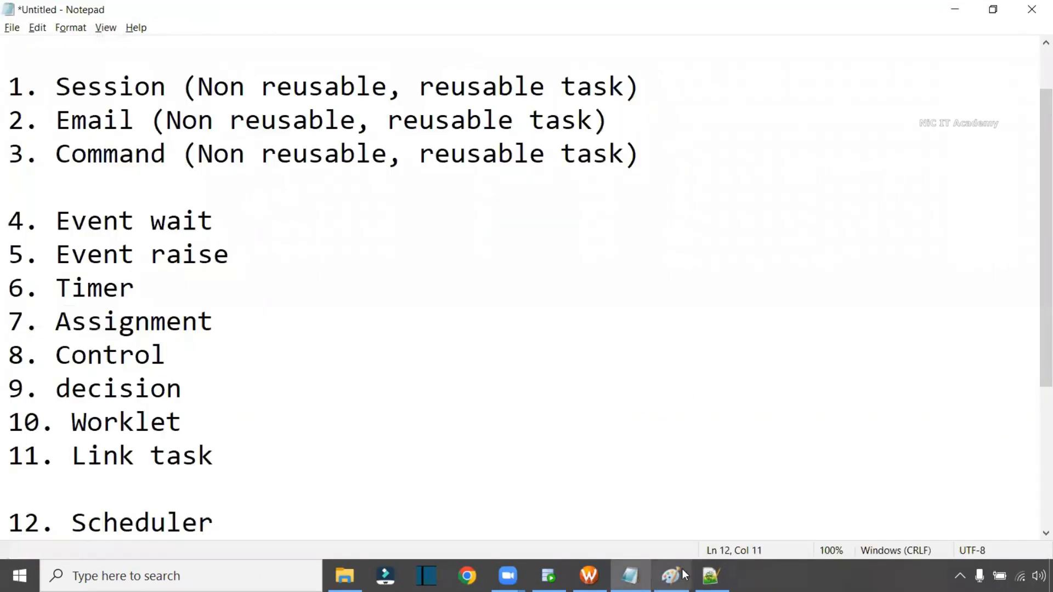
# - In the maximized Workflow Manager, change the Control task's Control Option to Fail me and save
pyautogui.click(589, 576)
pyautogui.doubleClick(722, 296)
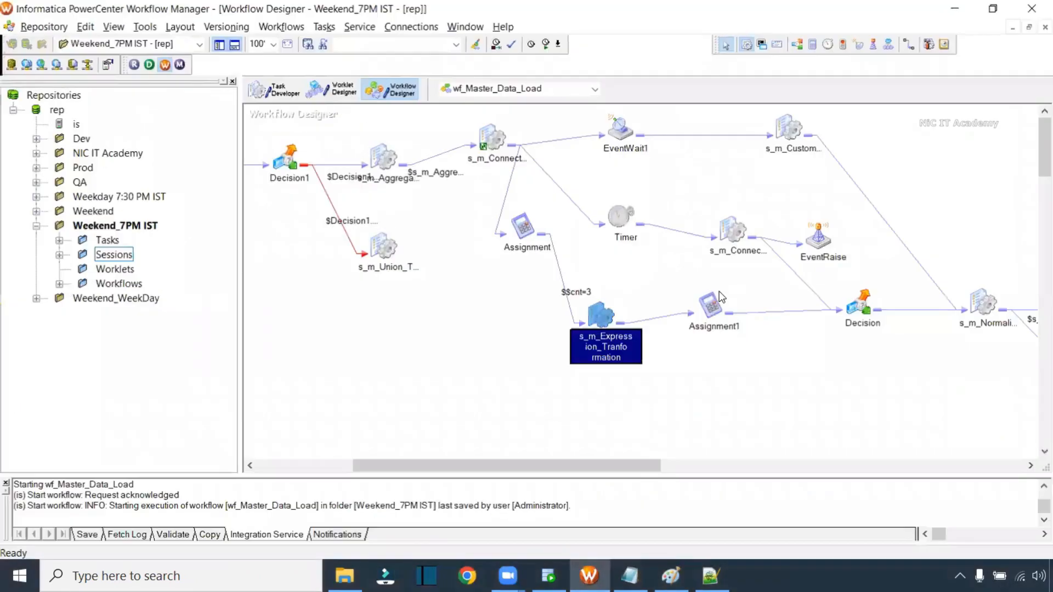
pyautogui.moveTo(612, 466); pyautogui.dragTo(810, 470)
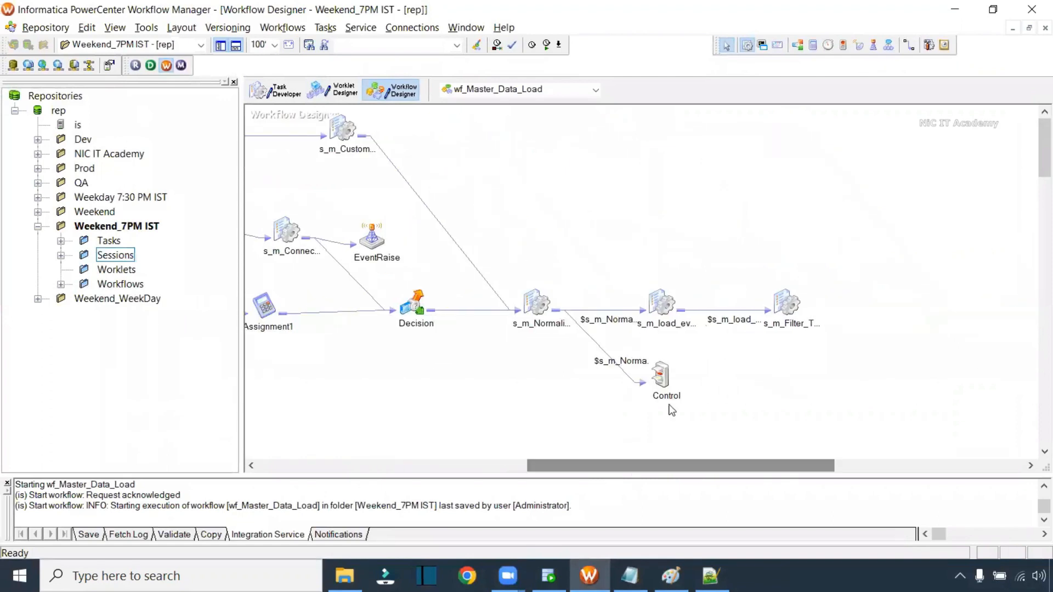
pyautogui.doubleClick(665, 377)
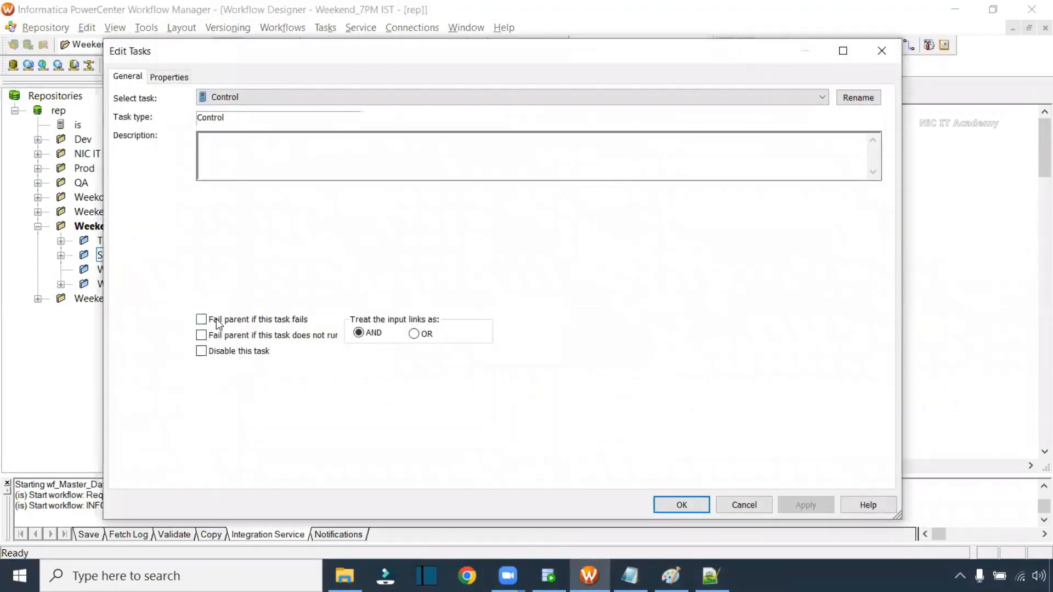
pyautogui.click(189, 72)
pyautogui.click(423, 153)
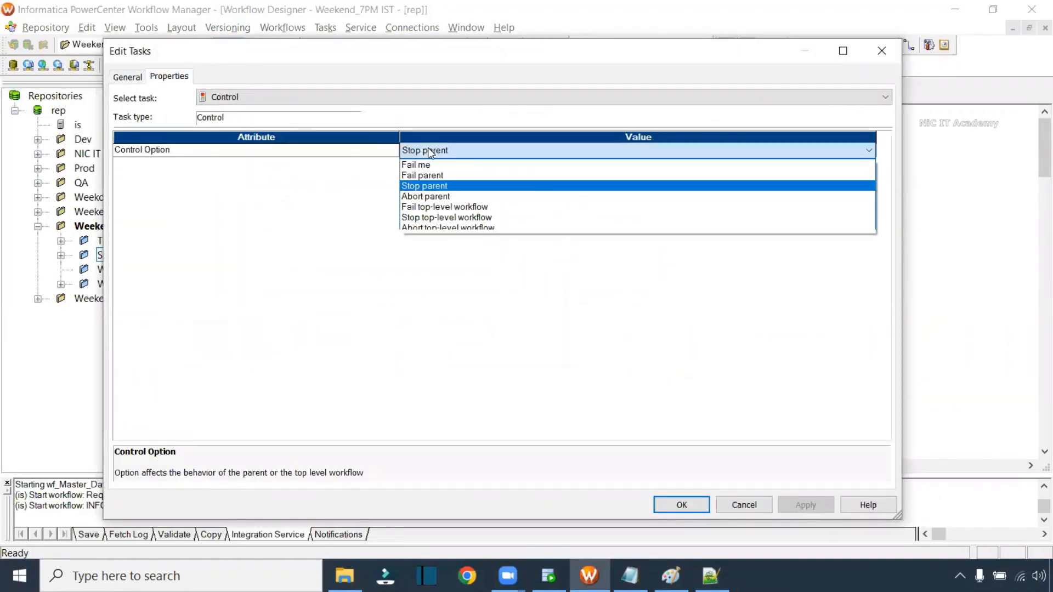
pyautogui.click(429, 165)
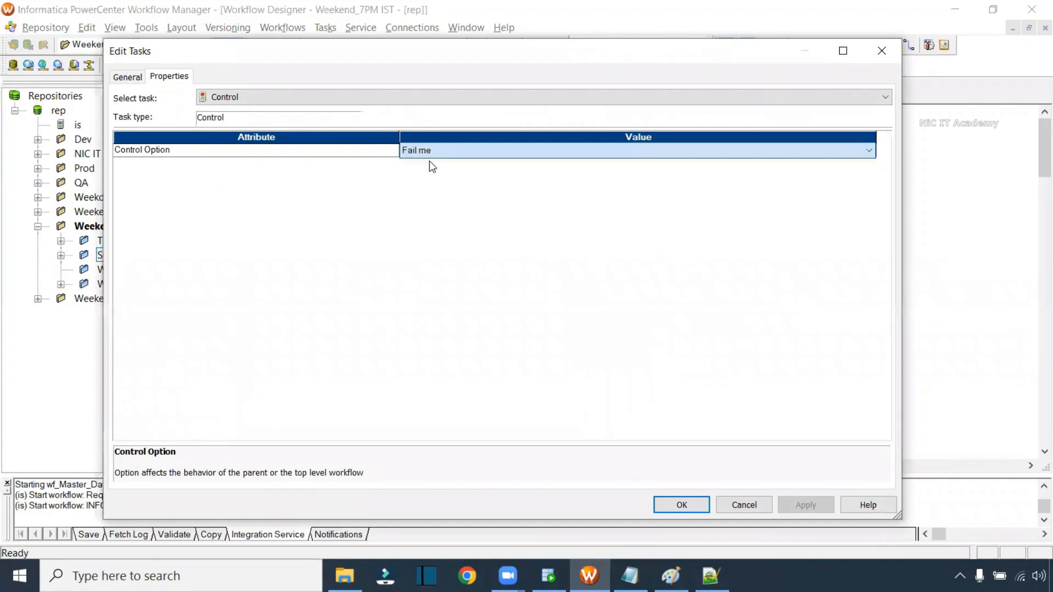
pyautogui.click(692, 505)
pyautogui.hotkey('ctrl', 's')
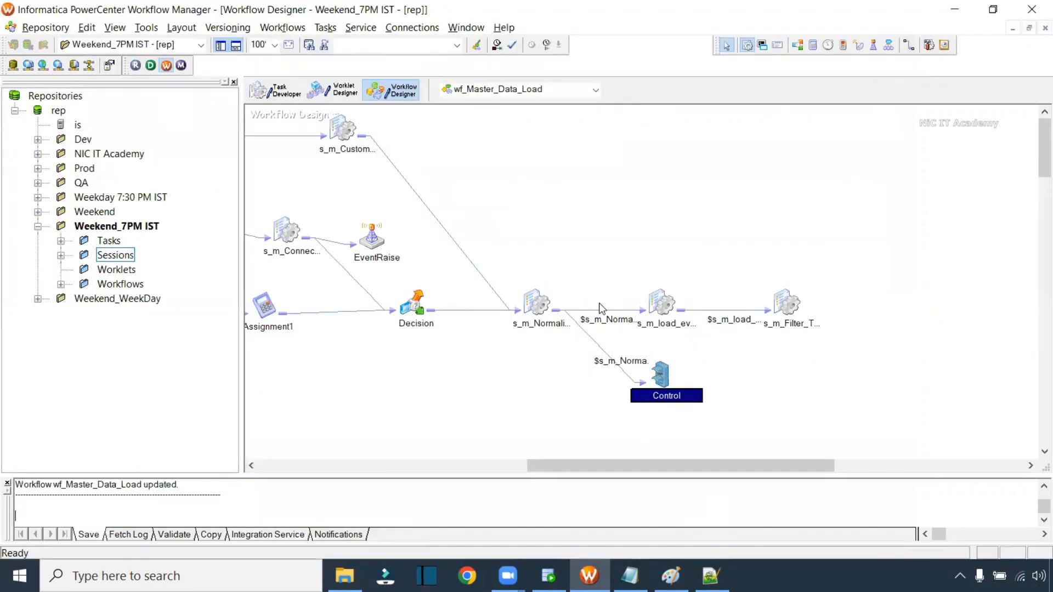
pyautogui.rightClick(542, 201)
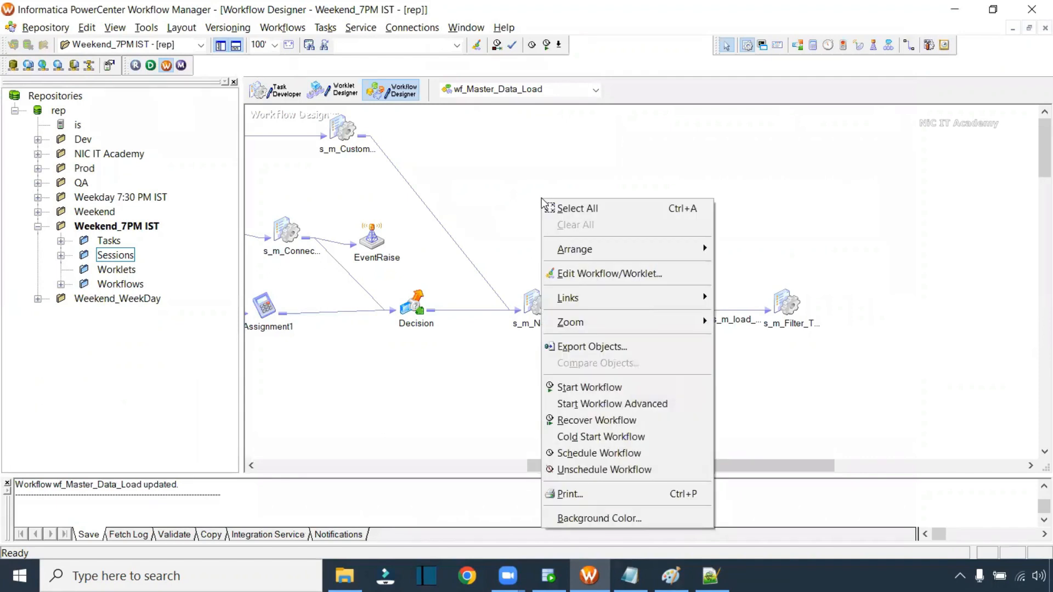
# - Start the wf_Master_Data_Load run and switch to Workflow Monitor
pyautogui.click(618, 388)
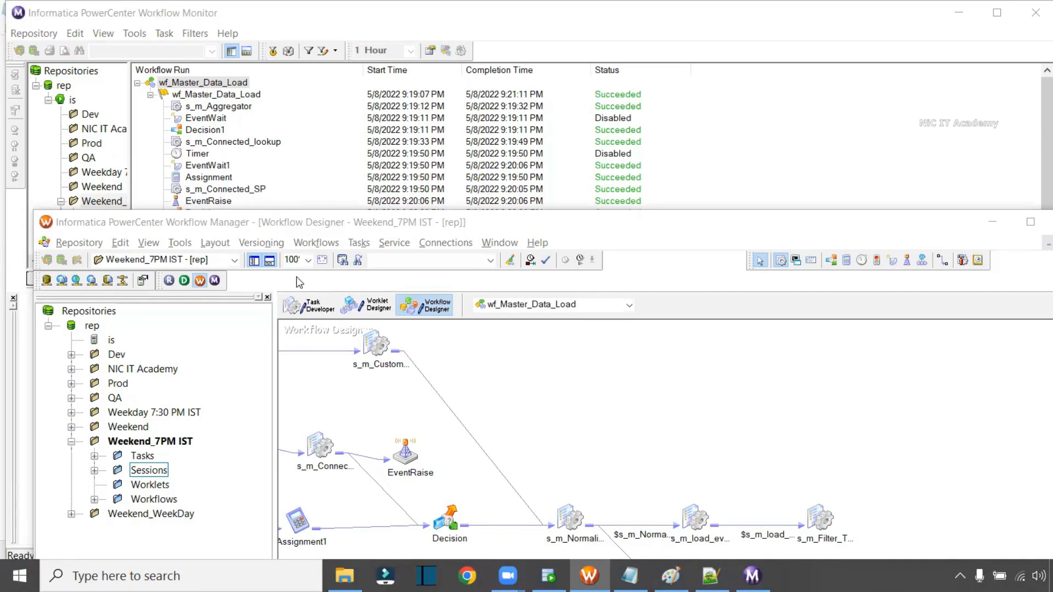
pyautogui.click(296, 164)
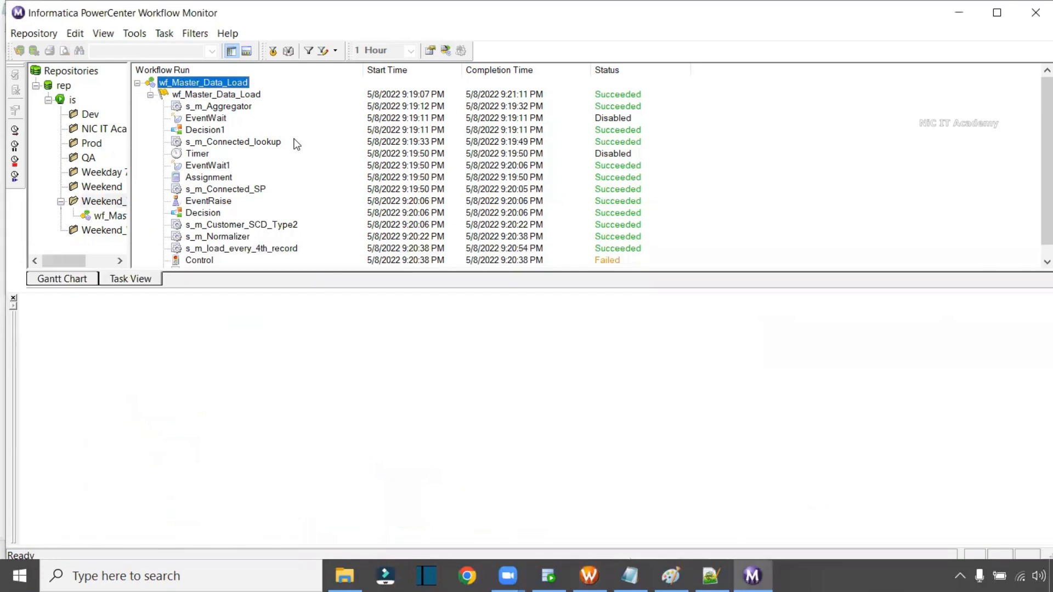
pyautogui.scroll(-1, 306, 157)
pyautogui.scroll(1, 308, 160)
# - Open the workflow log for the latest wf_Master_Data_Load run and maximize it
pyautogui.click(235, 95)
pyautogui.rightClick(233, 101)
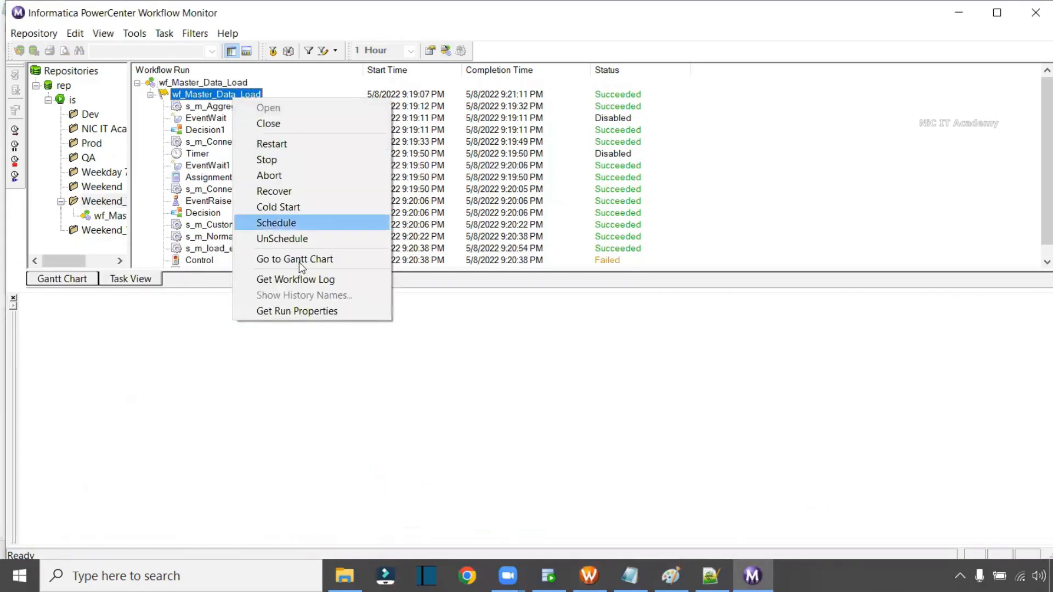
pyautogui.click(324, 280)
pyautogui.click(509, 56)
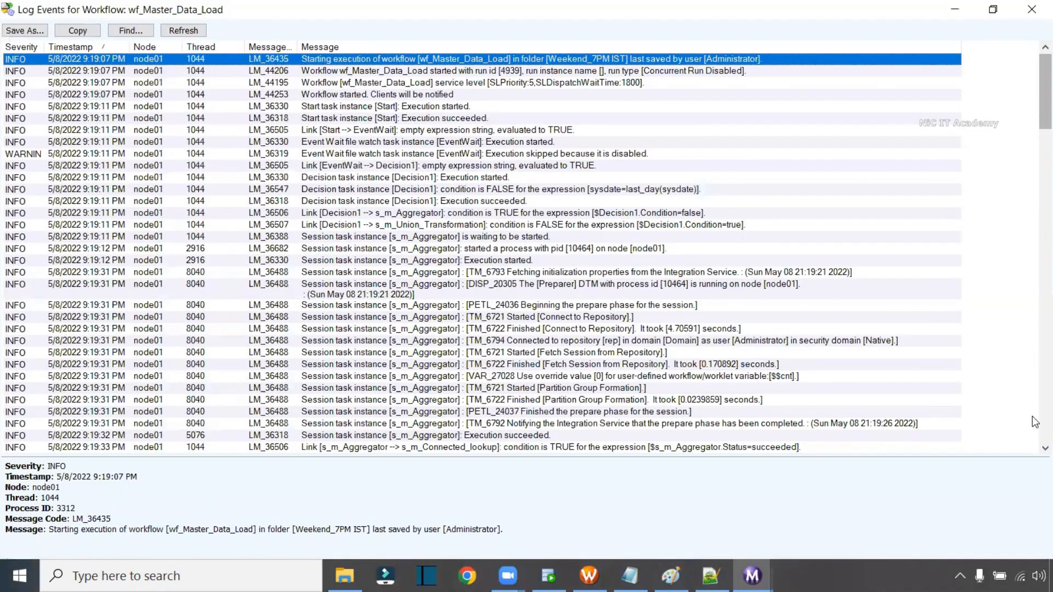
# - Check the VAR_27066 entry at the end of the workflow log showing $$cnt persisted as 1, then close the log
pyautogui.scroll(-20, 1032, 416)
pyautogui.click(608, 420)
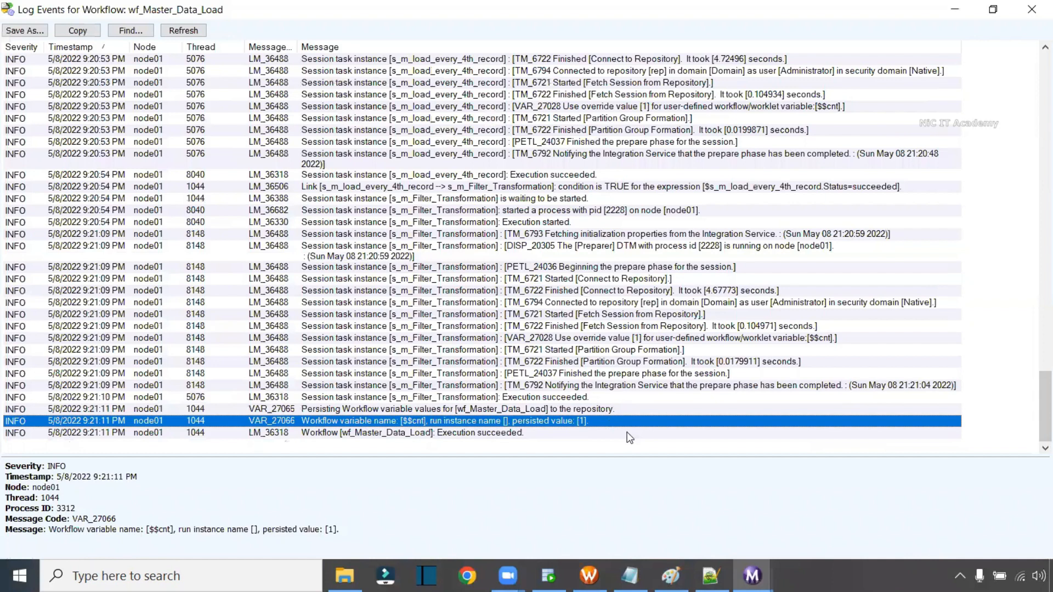
pyautogui.click(1032, 10)
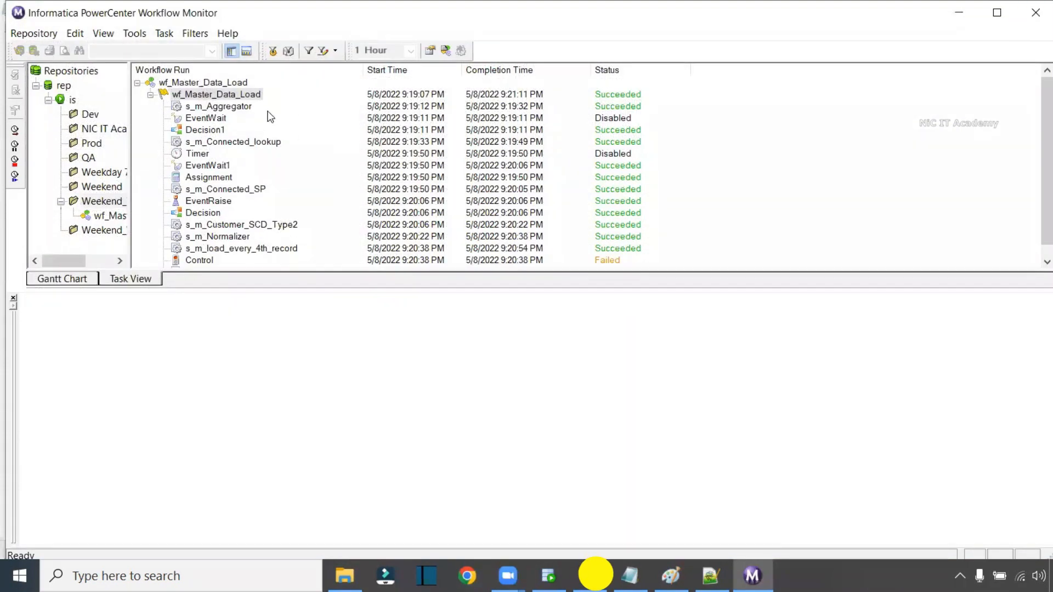
# - Restart the wf_Master_Data_Load run and enlarge the run list to watch it running
pyautogui.rightClick(250, 94)
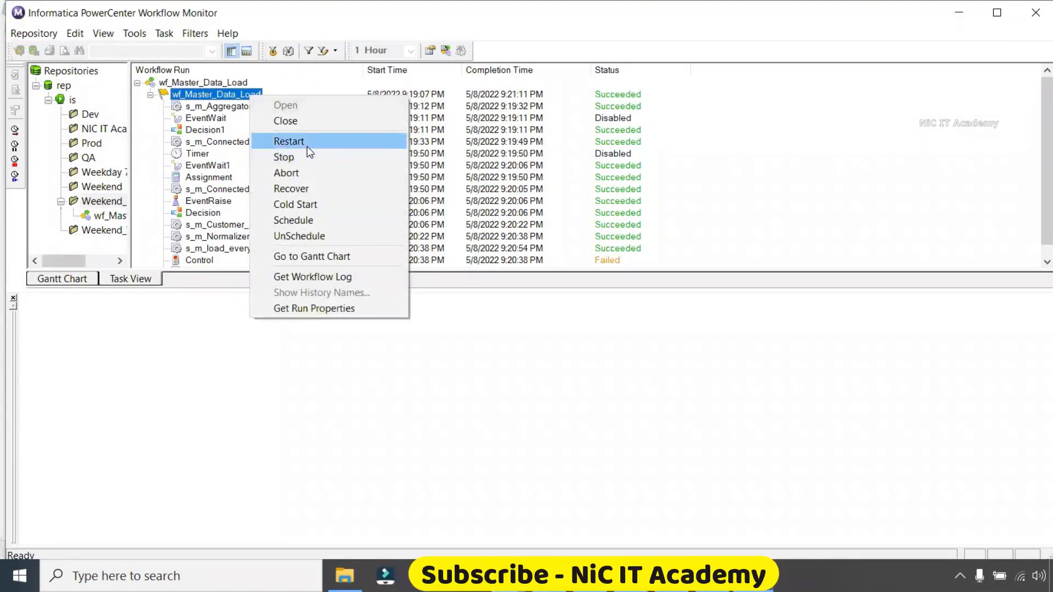
pyautogui.click(307, 144)
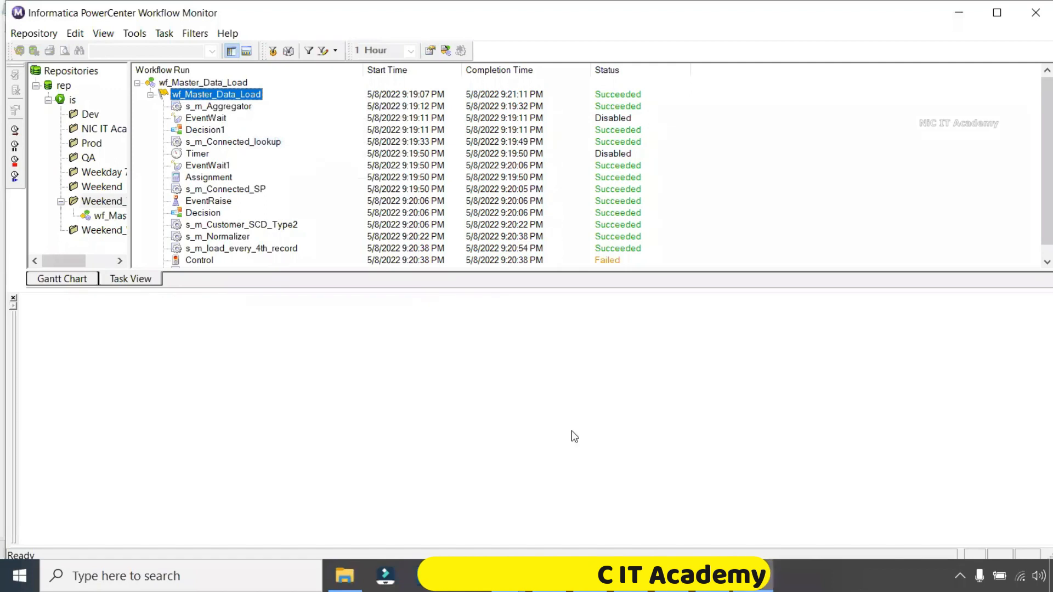
pyautogui.moveTo(277, 289); pyautogui.dragTo(279, 323)
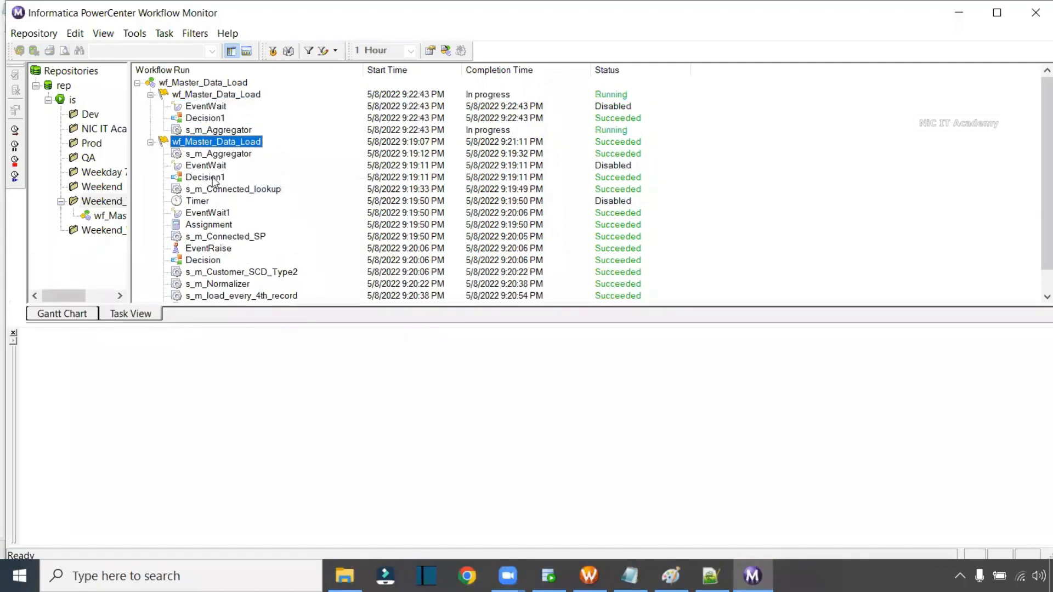
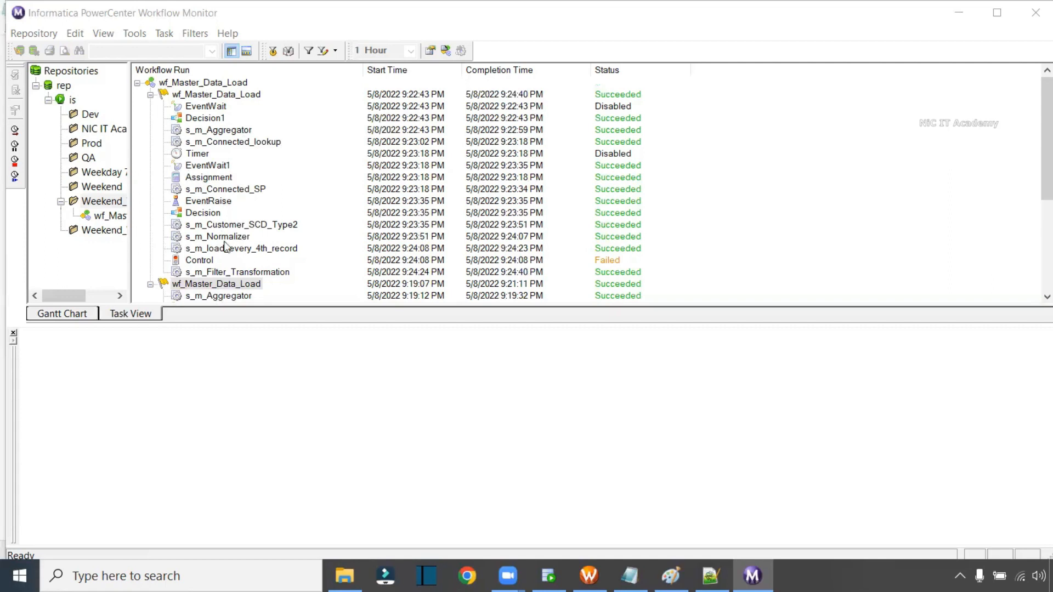
# - List wf_Master_Data_Load's runs and open the log of the latest run
pyautogui.rightClick(226, 83)
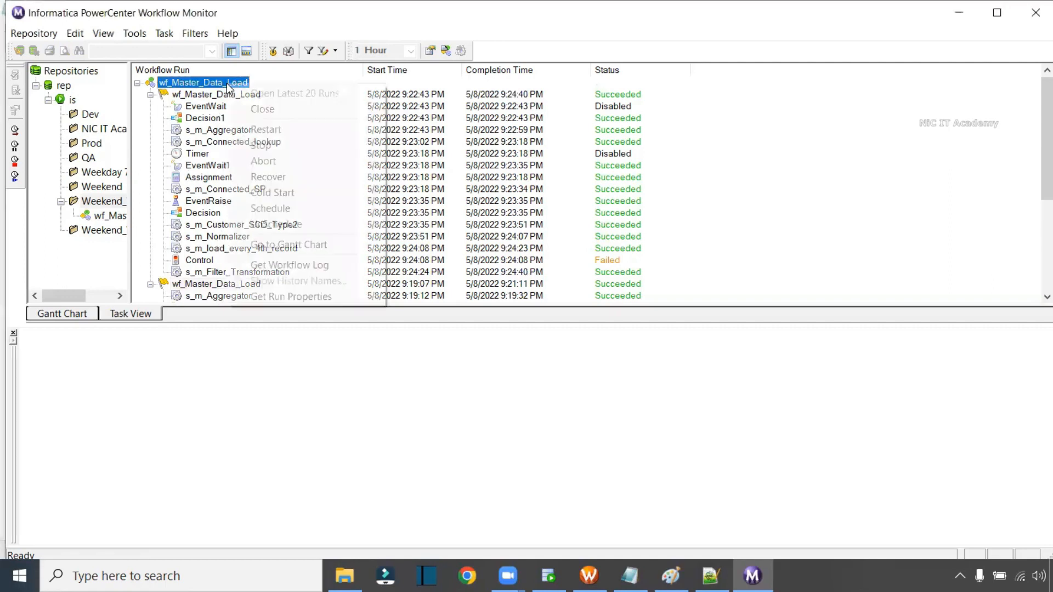
pyautogui.click(220, 94)
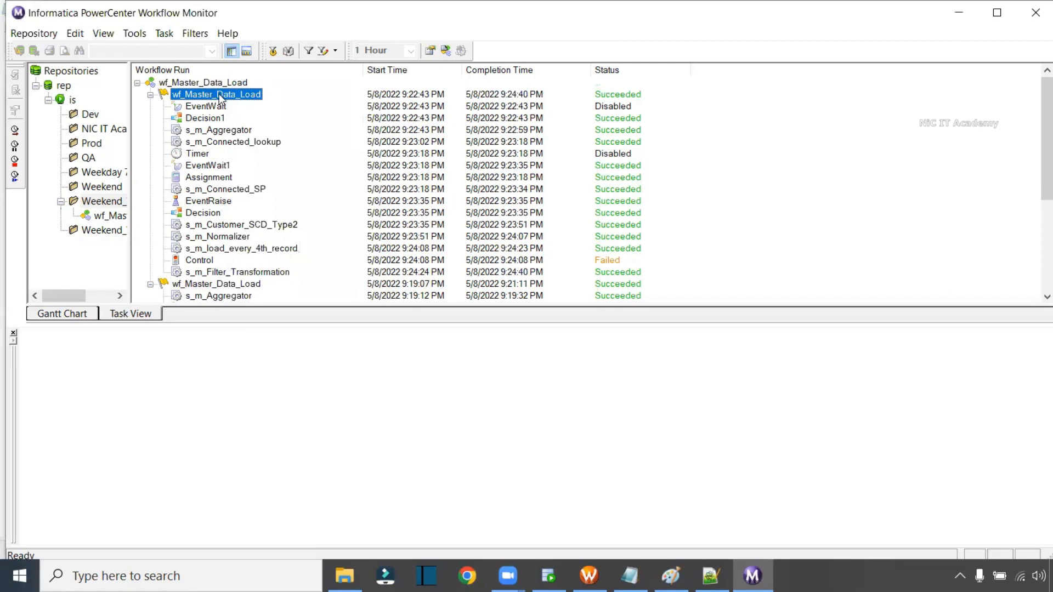
pyautogui.click(102, 216)
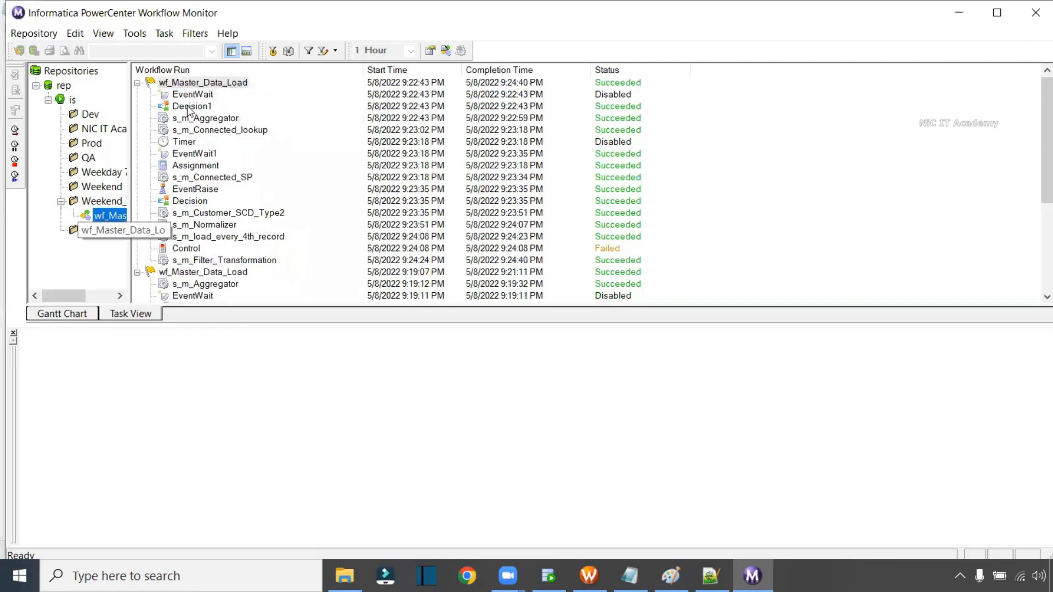
pyautogui.rightClick(200, 83)
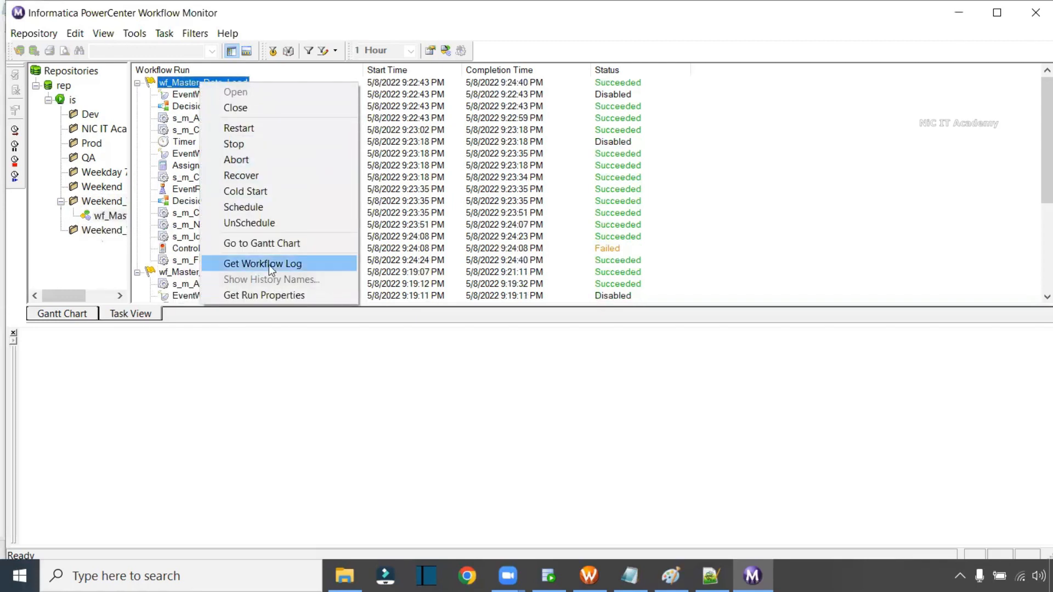
pyautogui.click(268, 264)
# - Maximize the workflow log, scroll to its end, and close it
pyautogui.click(514, 55)
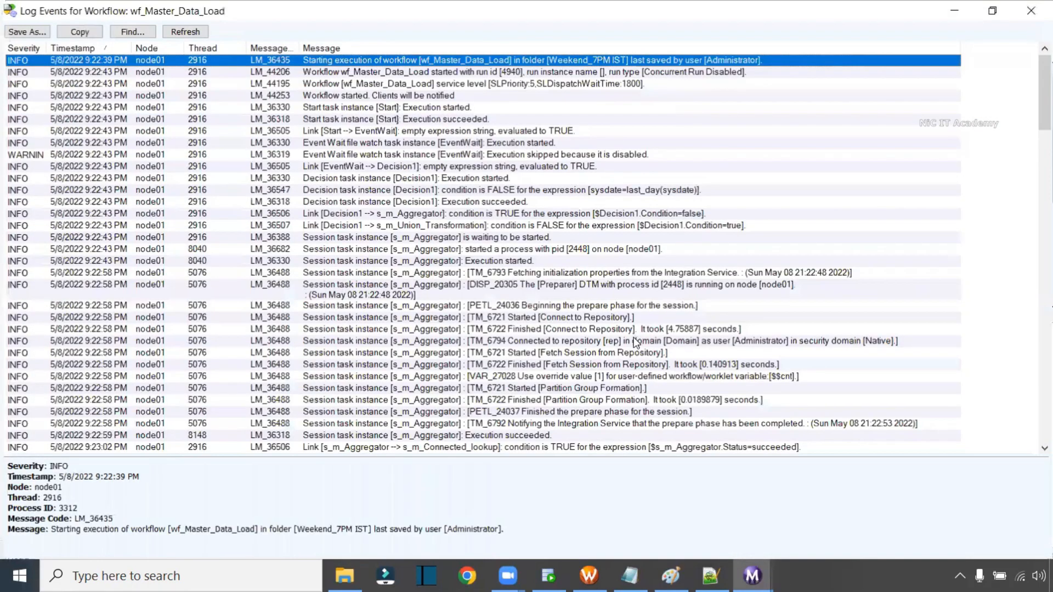
pyautogui.scroll(-10, 1034, 351)
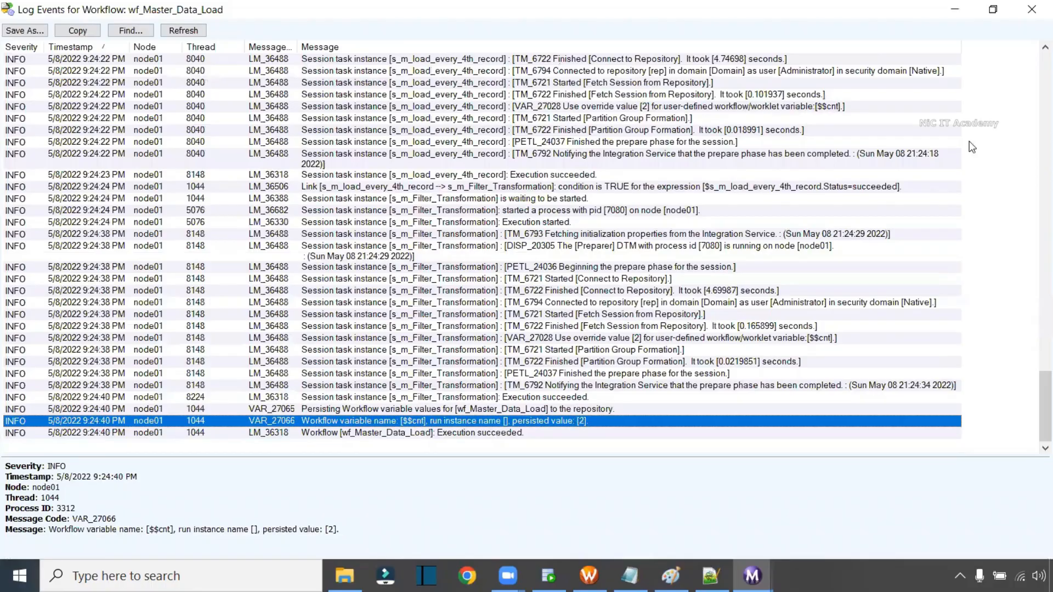
pyautogui.click(1032, 9)
pyautogui.rightClick(224, 83)
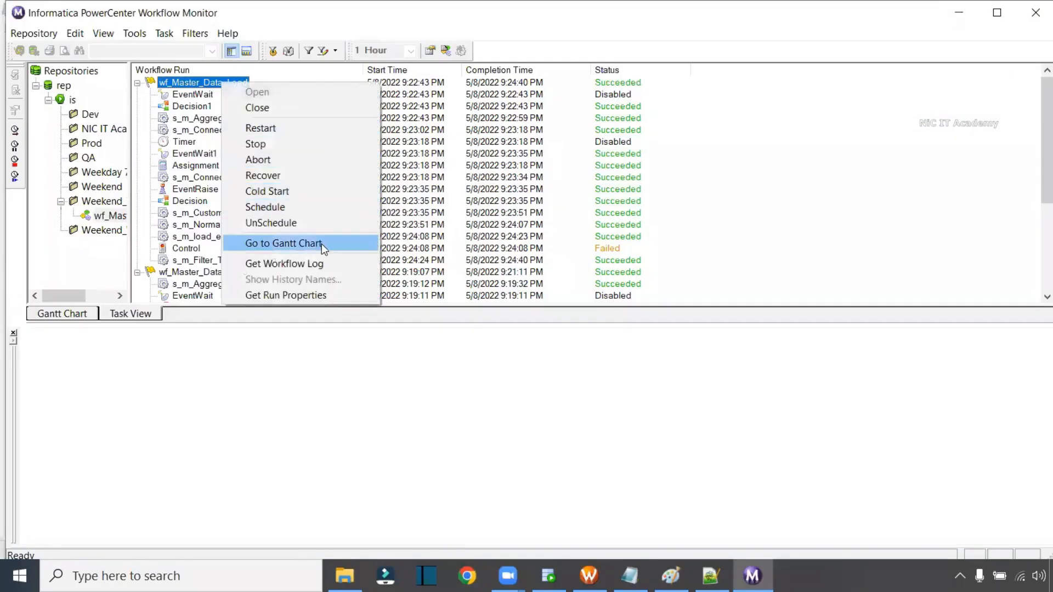
pyautogui.click(315, 129)
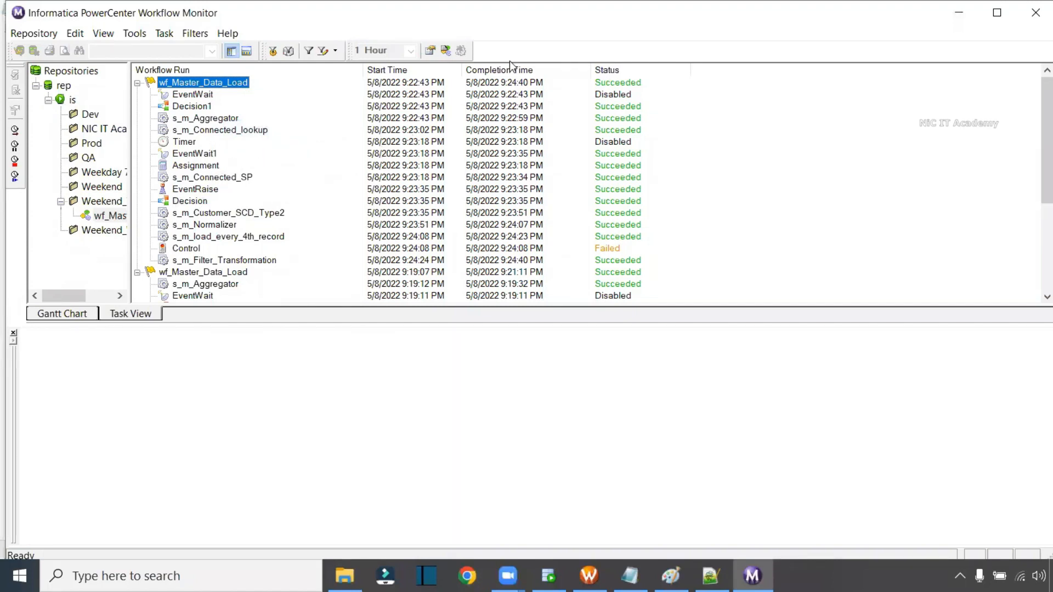
# - Switch to Workflow Manager, maximize it, and select the s_m_Connected_lookup session
pyautogui.hotkey('alt', 'Tab')
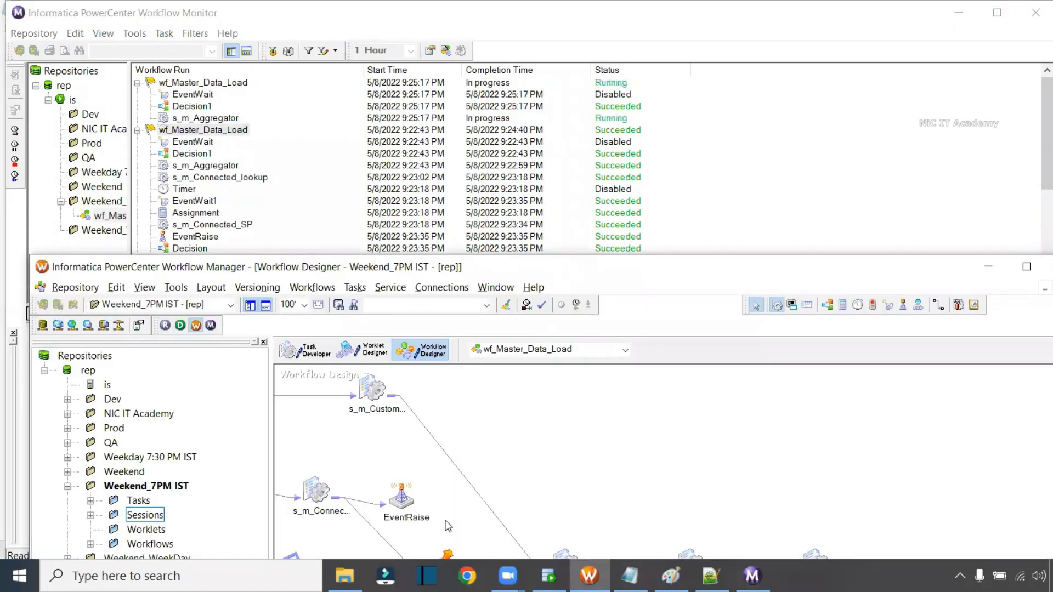
pyautogui.doubleClick(690, 265)
pyautogui.moveTo(569, 465); pyautogui.dragTo(375, 449)
pyautogui.click(563, 140)
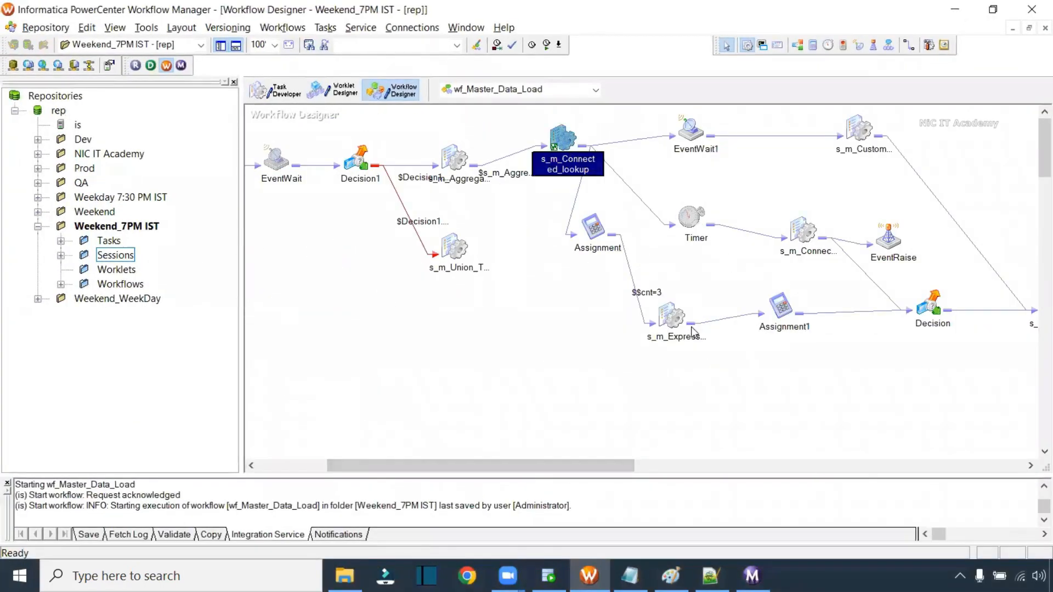
# - Restore Workflow Manager to glance at the Monitor behind it, then maximize it again
pyautogui.click(993, 9)
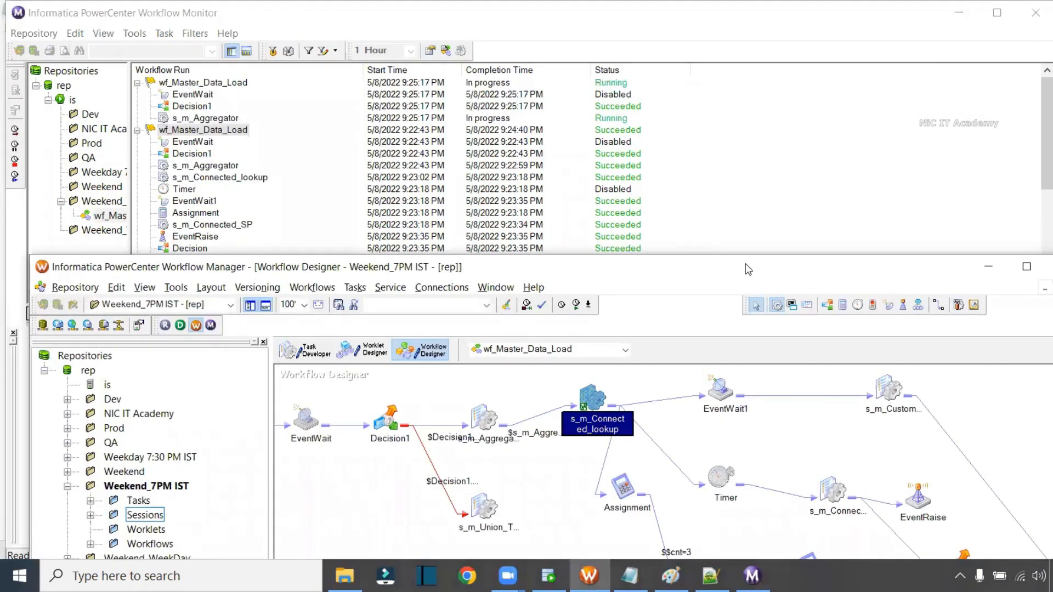
pyautogui.moveTo(748, 268); pyautogui.dragTo(618, 245)
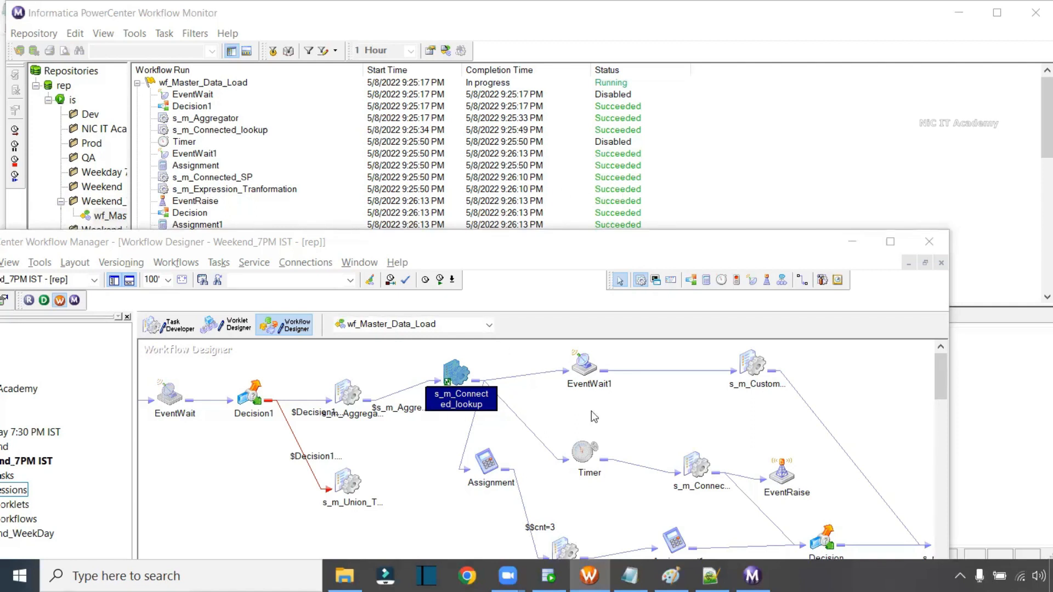
pyautogui.doubleClick(536, 239)
pyautogui.click(591, 229)
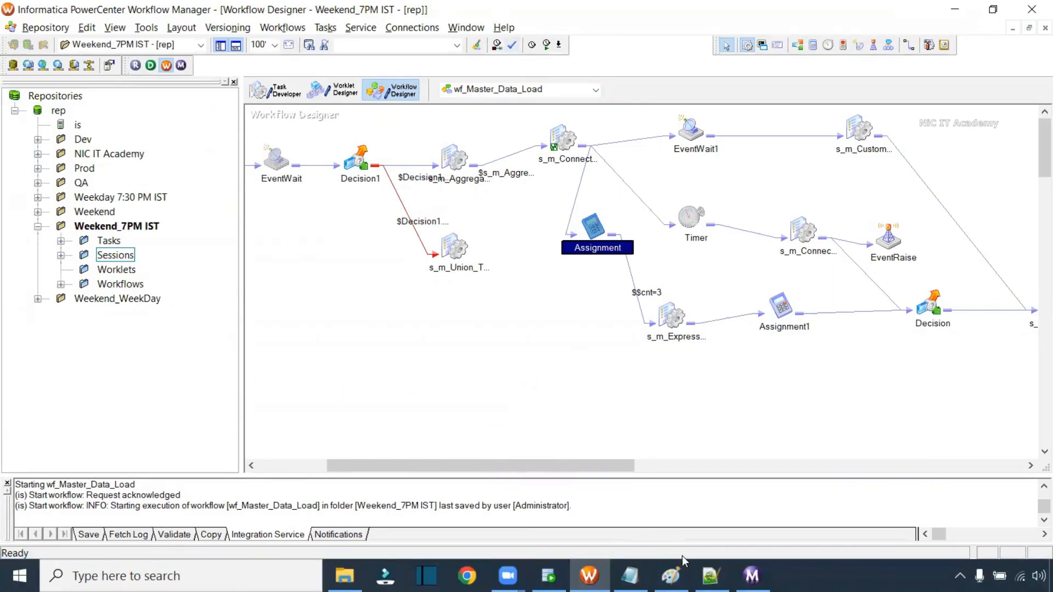
pyautogui.click(630, 575)
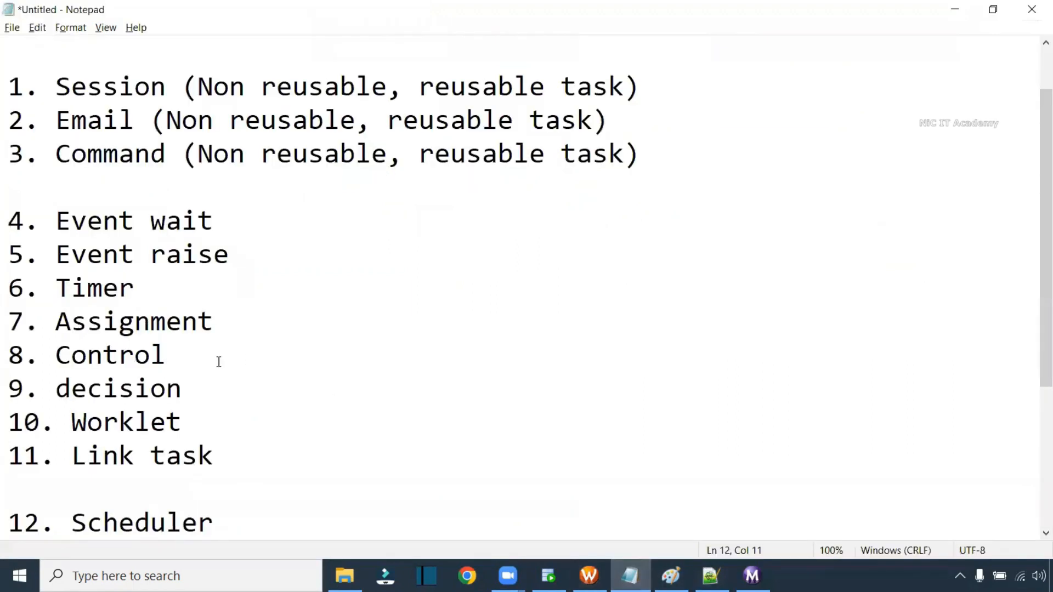
pyautogui.moveTo(189, 424); pyautogui.dragTo(7, 420)
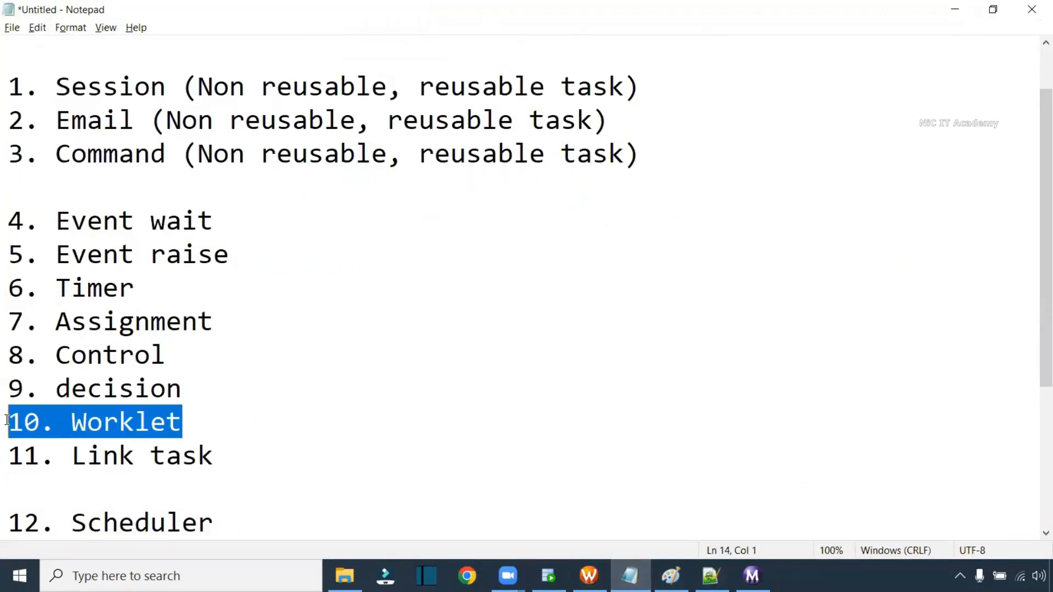
pyautogui.click(588, 576)
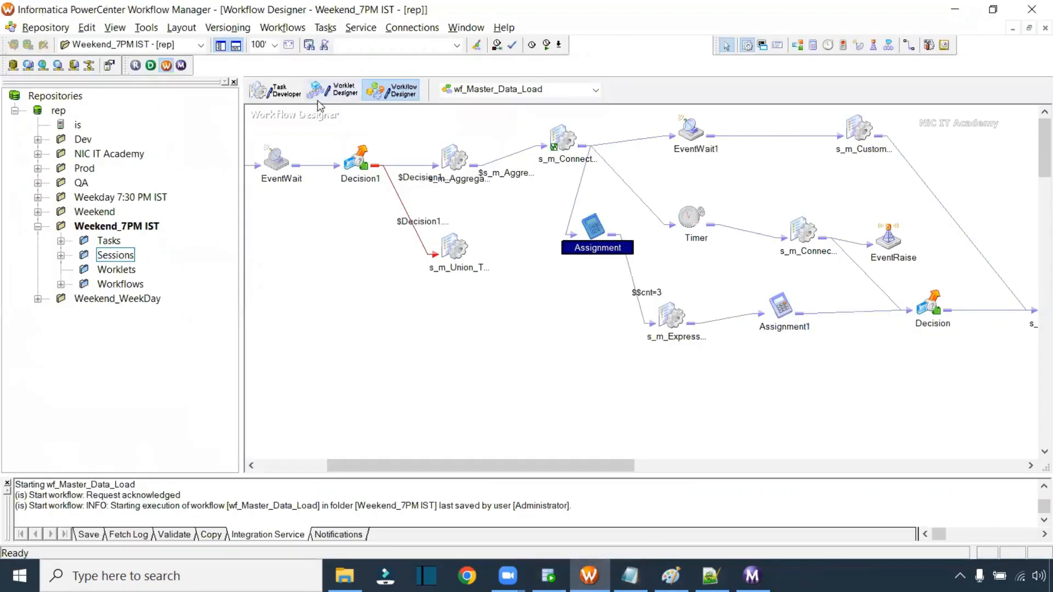
pyautogui.click(346, 98)
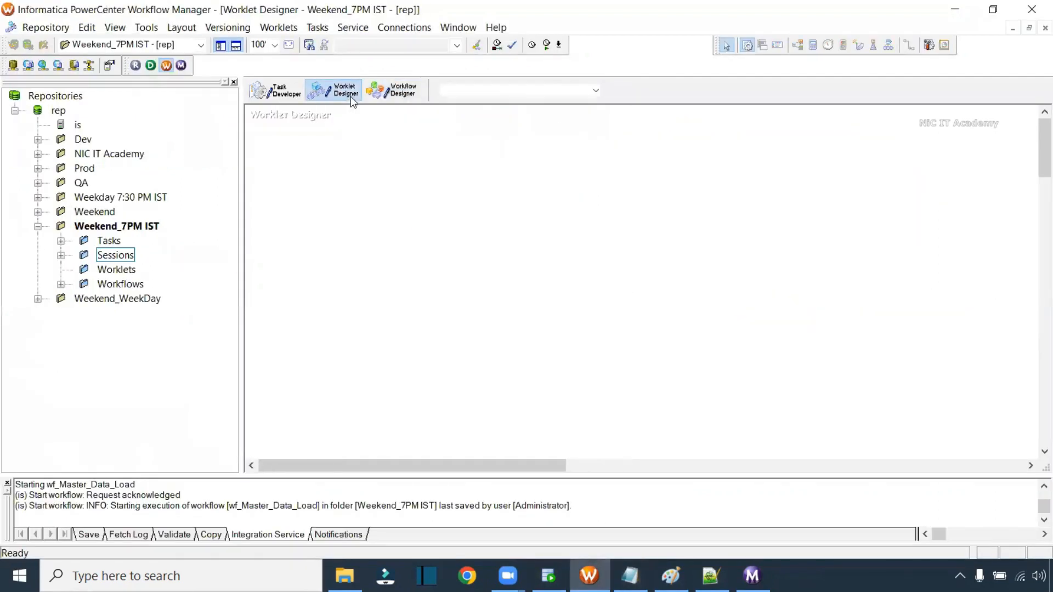
# - Select s_m_Connected_lookup, s_m_Connected_SP, s_m_Customer_SCD_Type2 and s_m_Expression_Tranformation in wf_Master_Data_Load
pyautogui.click(393, 91)
pyautogui.click(564, 142)
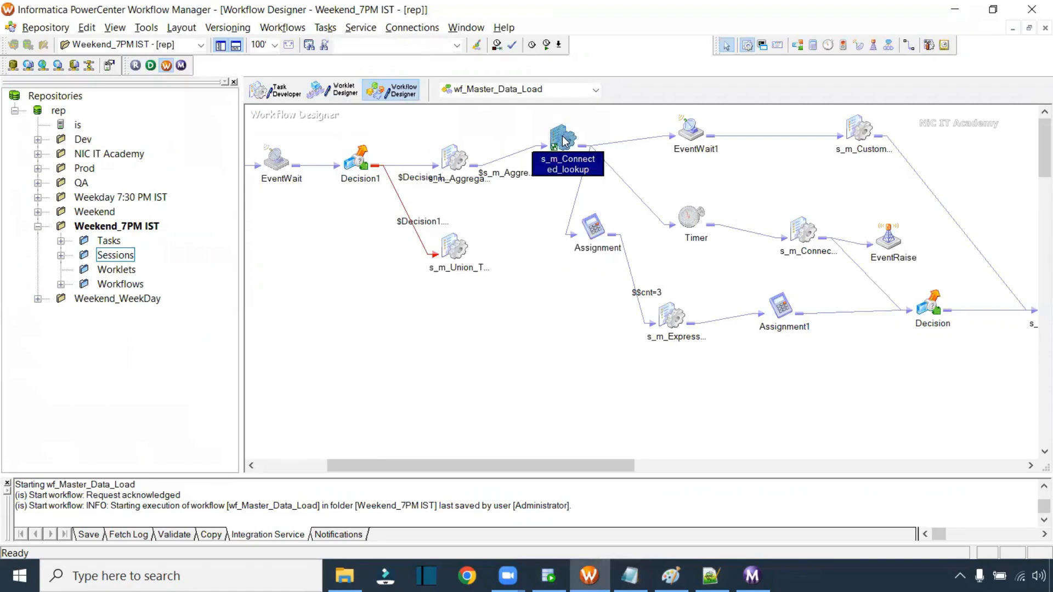
pyautogui.keyDown('ctrl'); pyautogui.click(803, 227); pyautogui.keyUp('ctrl')
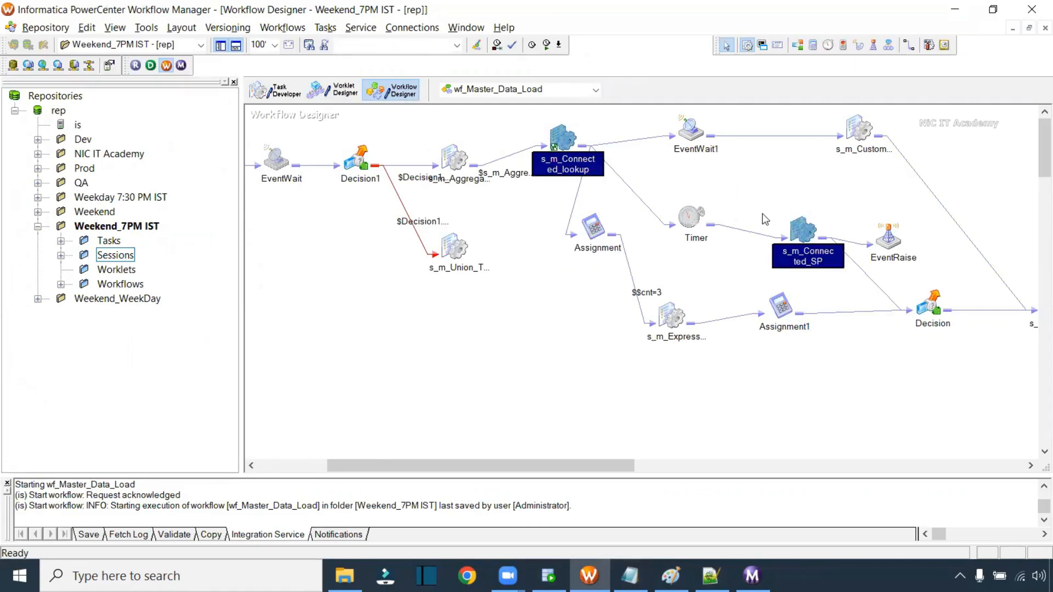
pyautogui.keyDown('ctrl'); pyautogui.click(859, 131); pyautogui.keyUp('ctrl')
pyautogui.keyDown('ctrl'); pyautogui.click(671, 317); pyautogui.keyUp('ctrl')
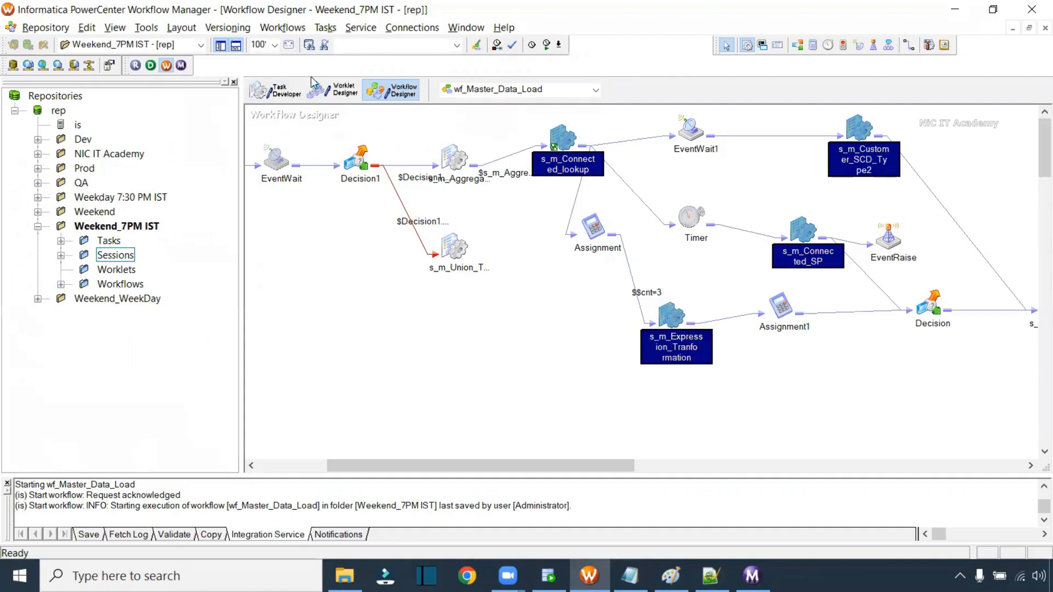
# - Switch to Worklet Designer and abandon a first attempt at creating a worklet
pyautogui.click(344, 89)
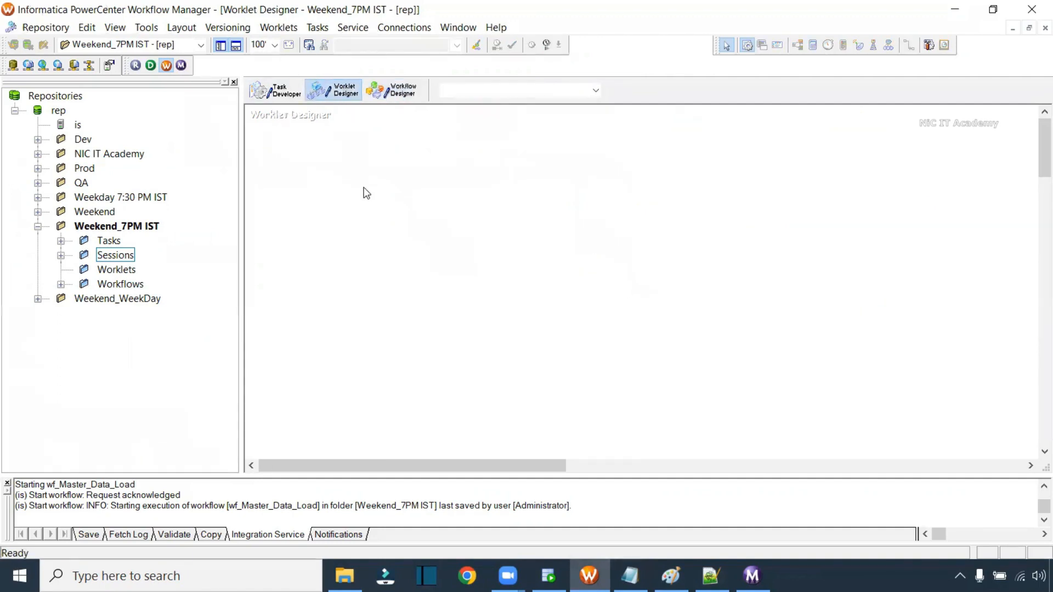
pyautogui.hotkey('alt', 'k')
pyautogui.press('c')
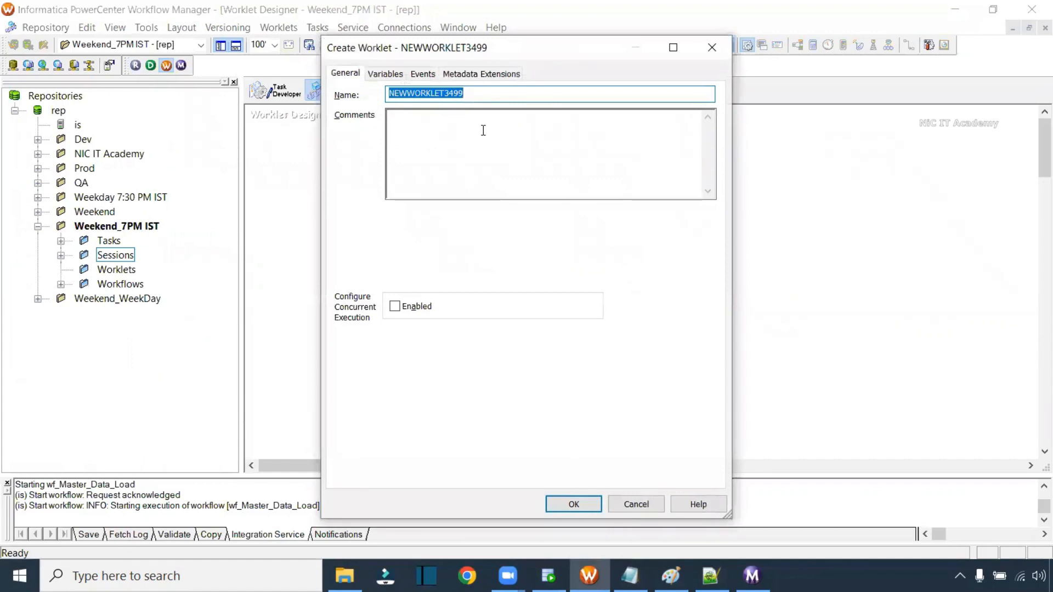
pyautogui.click(640, 496)
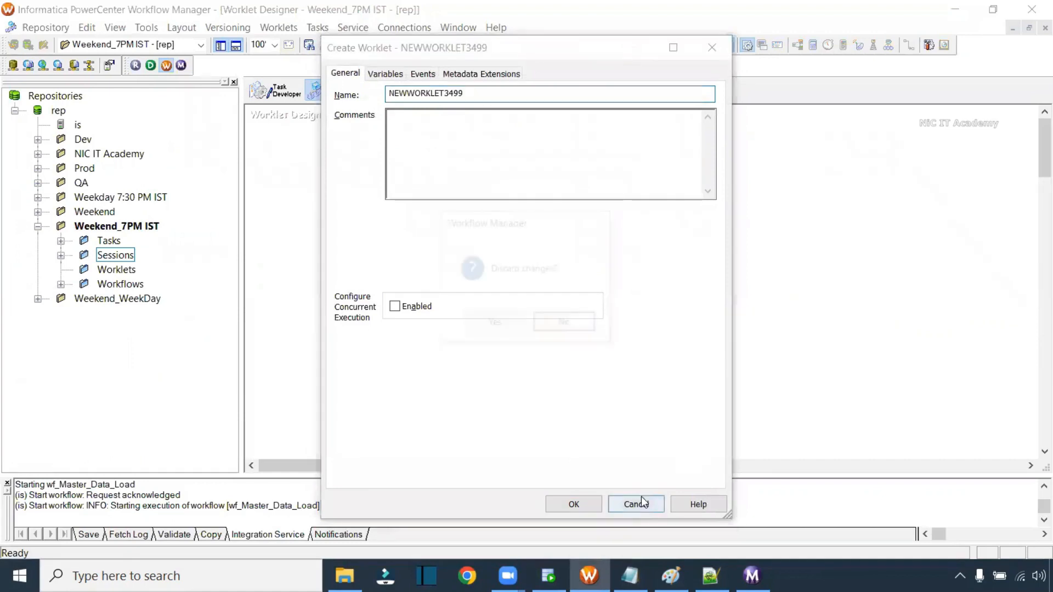
pyautogui.click(501, 323)
# - Create a new worklet named wklt_control_framework through Worklets > Create
pyautogui.click(291, 29)
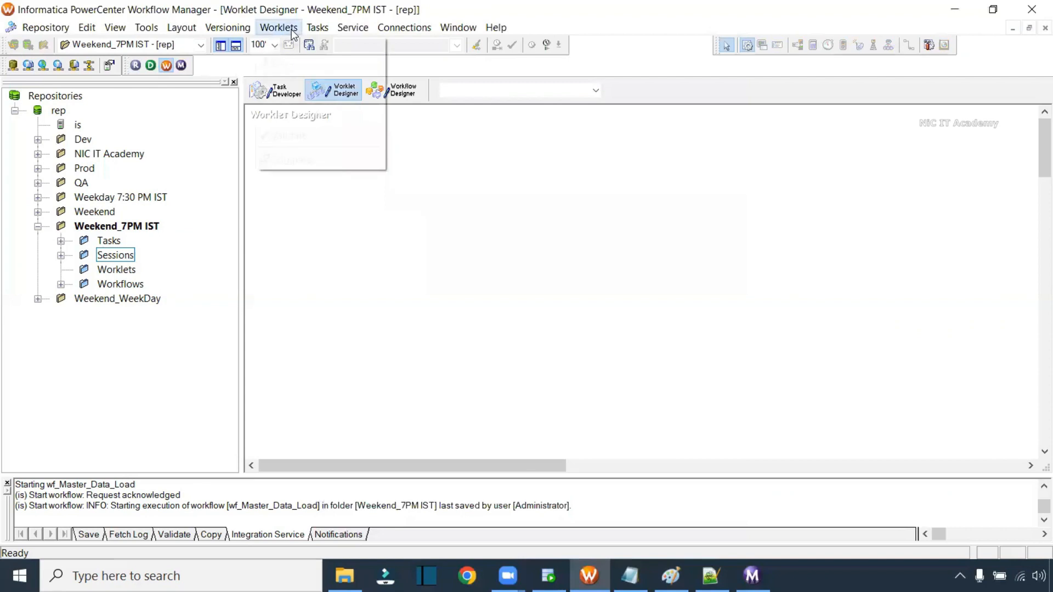
pyautogui.click(290, 42)
pyautogui.write('wklt_')
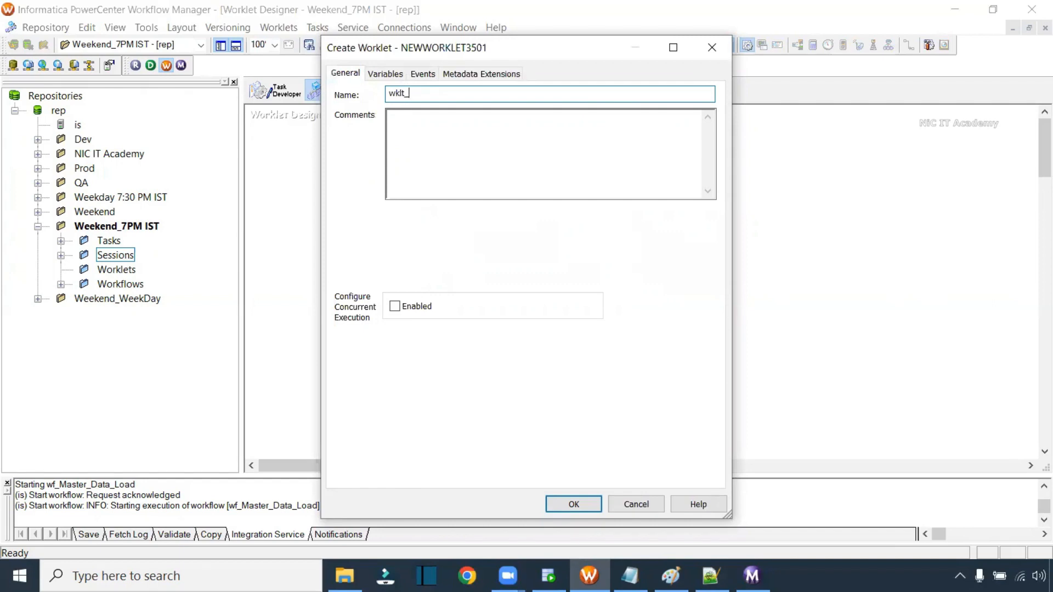
pyautogui.write('control_grw')
pyautogui.press('BackSpace')
pyautogui.write('amework')
pyautogui.click(584, 508)
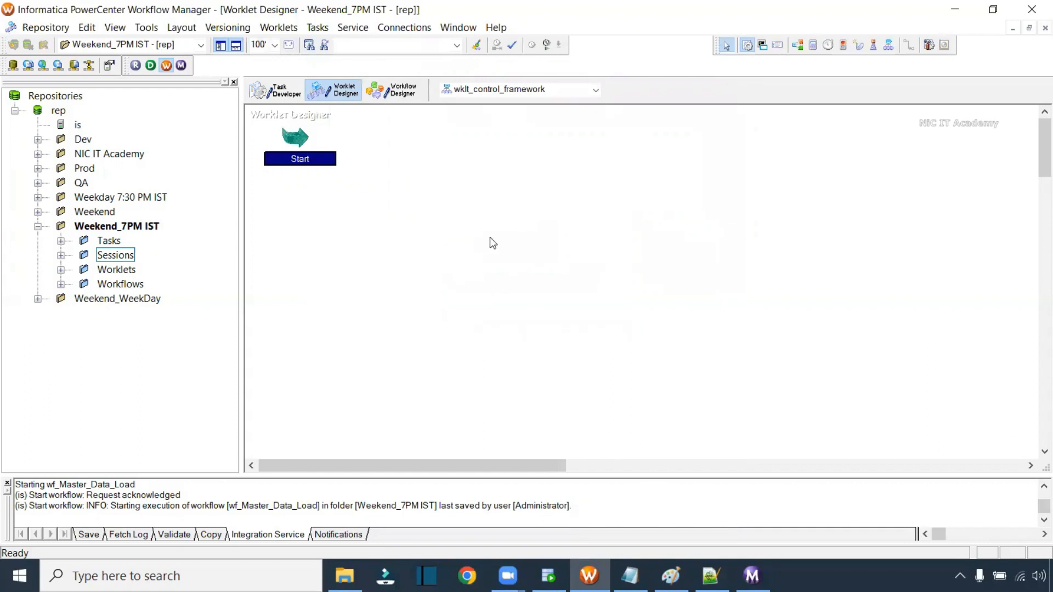
# - Paste the four copied sessions into the worklet and arrange them horizontally
pyautogui.hotkey('ctrl', 'v')
pyautogui.click(488, 312)
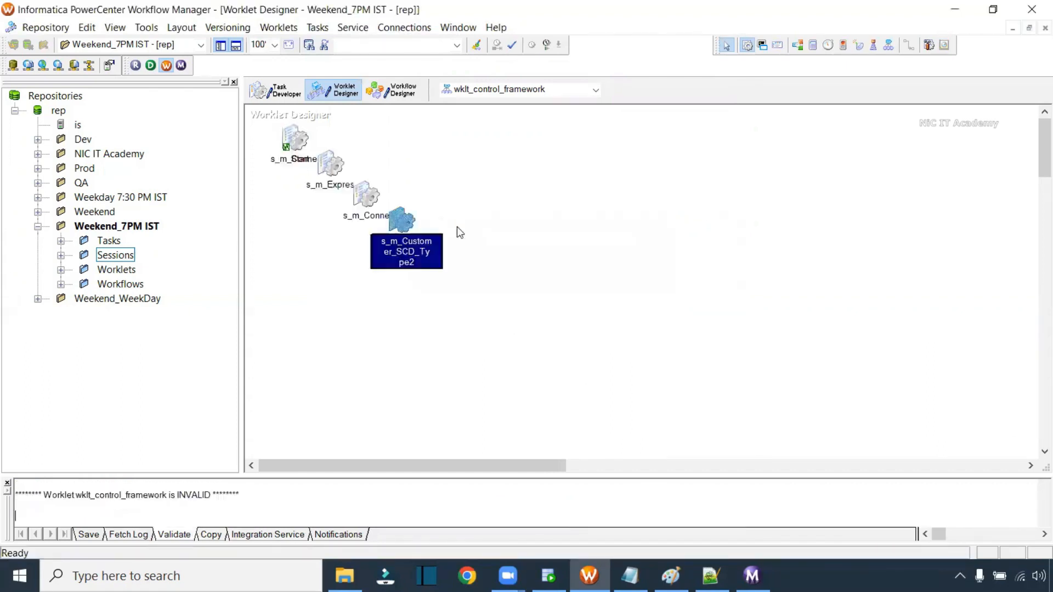
pyautogui.rightClick(610, 163)
pyautogui.moveTo(710, 212)
pyautogui.click(826, 210)
# - Lay out Start, s_m_Expression_Tranformation, upper and lower branch sessions, and s_m_Connected_lookup as a diamond
pyautogui.moveTo(853, 160); pyautogui.dragTo(376, 221)
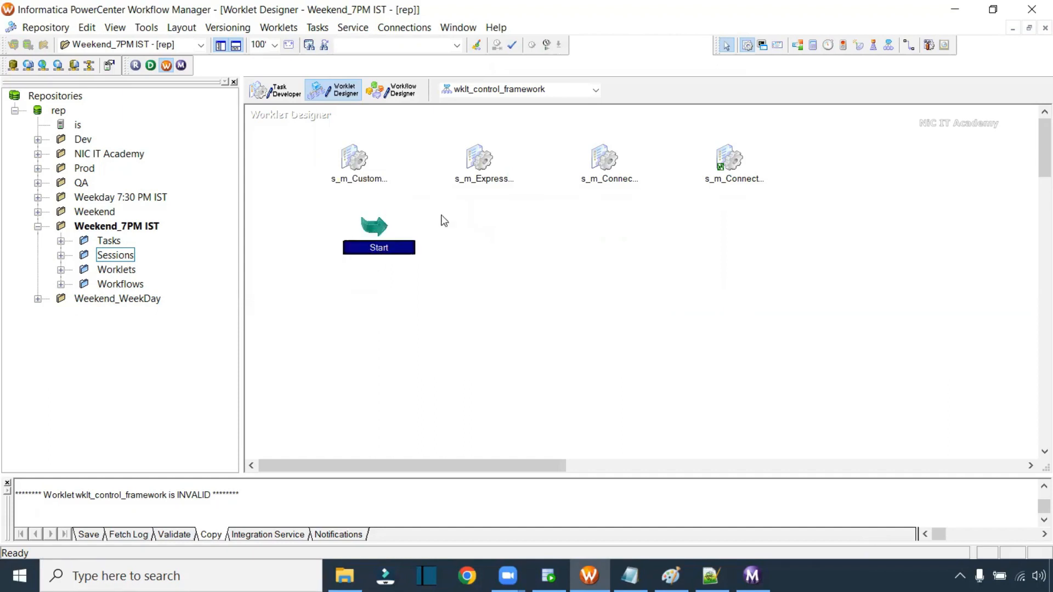
pyautogui.moveTo(486, 162); pyautogui.dragTo(490, 229)
pyautogui.moveTo(365, 166); pyautogui.dragTo(621, 314)
pyautogui.moveTo(606, 164); pyautogui.dragTo(629, 196)
pyautogui.moveTo(729, 161); pyautogui.dragTo(740, 251)
pyautogui.click(793, 119)
# - Link Start to s_m_Expression_Tranformation, branching to two sessions that rejoin at s_m_Connected_lookup
pyautogui.click(908, 45)
pyautogui.moveTo(377, 218)
pyautogui.mouseDown()
pyautogui.moveTo(476, 235)
pyautogui.moveTo(608, 180)
pyautogui.mouseUp()
pyautogui.moveTo(484, 233); pyautogui.dragTo(611, 307)
pyautogui.moveTo(623, 186); pyautogui.dragTo(739, 250)
pyautogui.moveTo(612, 300); pyautogui.dragTo(738, 250)
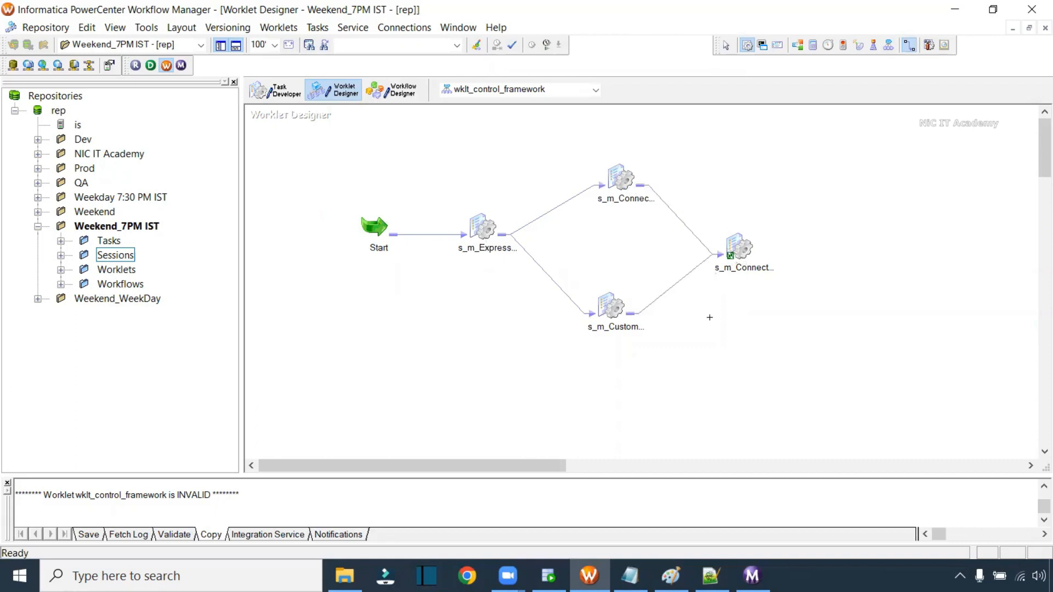
# - Save the worklet and return to the wf_Master_Data_Load workflow
pyautogui.hotkey('ctrl', 's')
pyautogui.rightClick(460, 230)
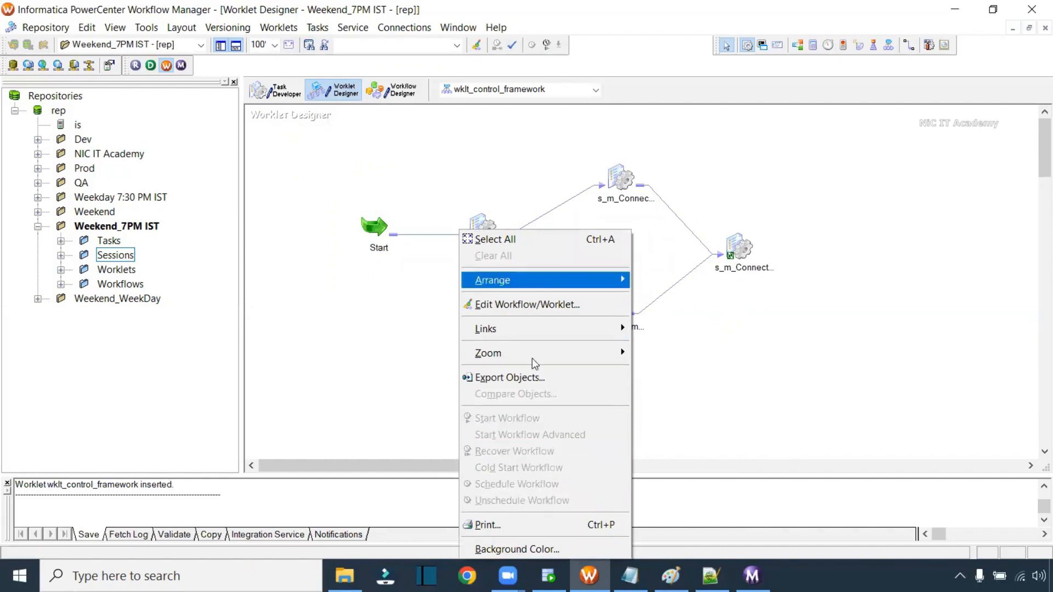
pyautogui.click(711, 389)
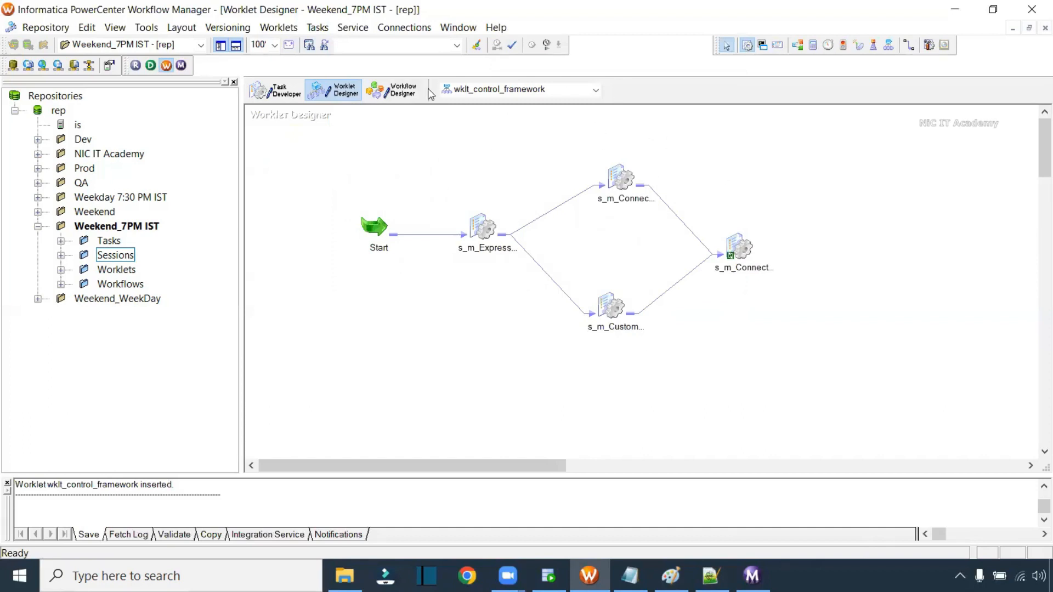
pyautogui.click(392, 90)
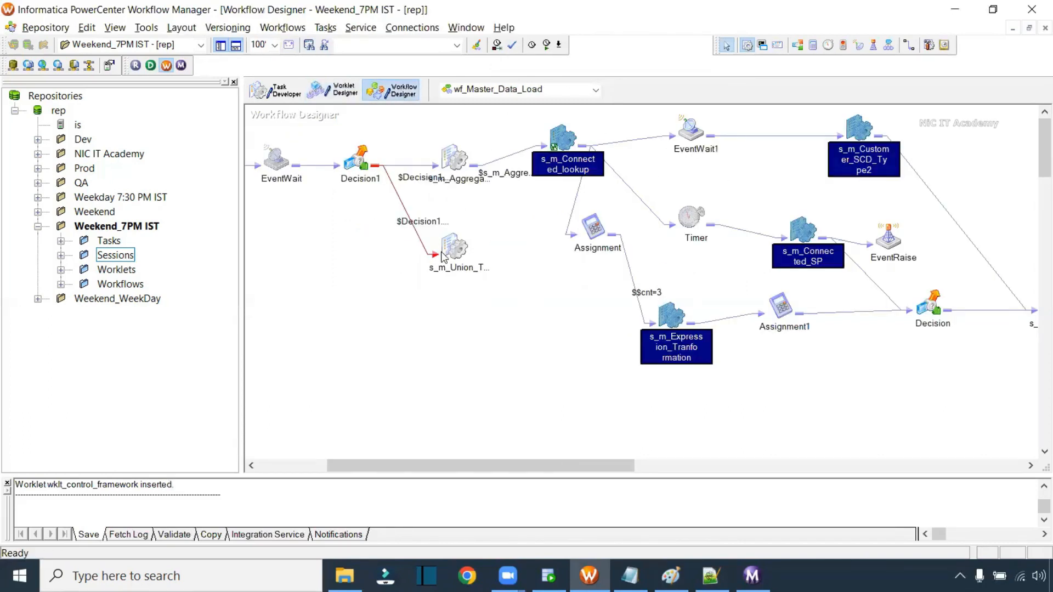
# - Place wklt_control_framework on the canvas and link s_m_Union_Transformation to it
pyautogui.moveTo(447, 255); pyautogui.dragTo(440, 264)
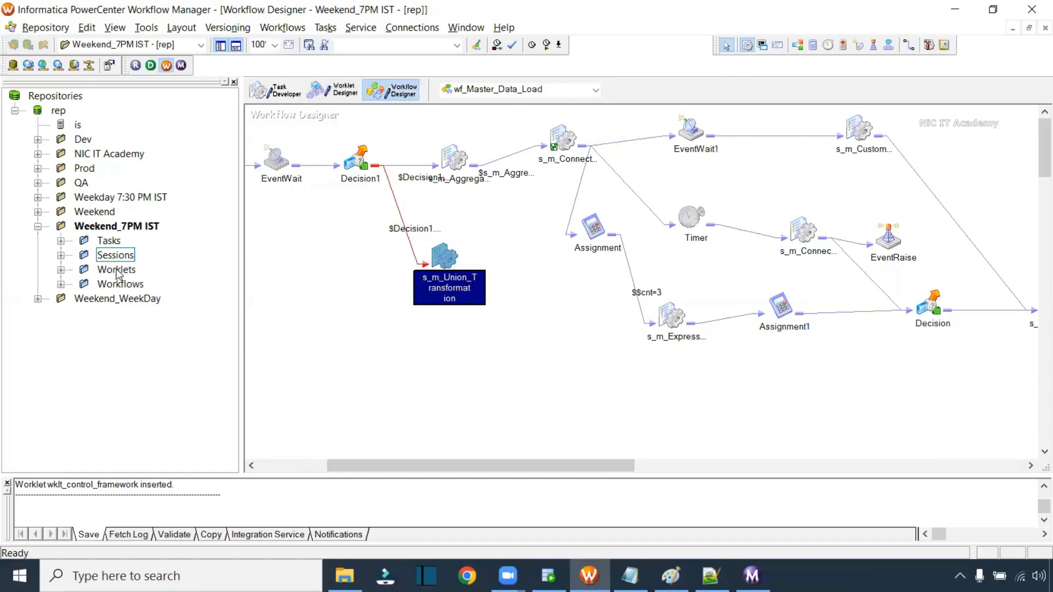
pyautogui.click(61, 270)
pyautogui.moveTo(165, 283); pyautogui.dragTo(542, 272)
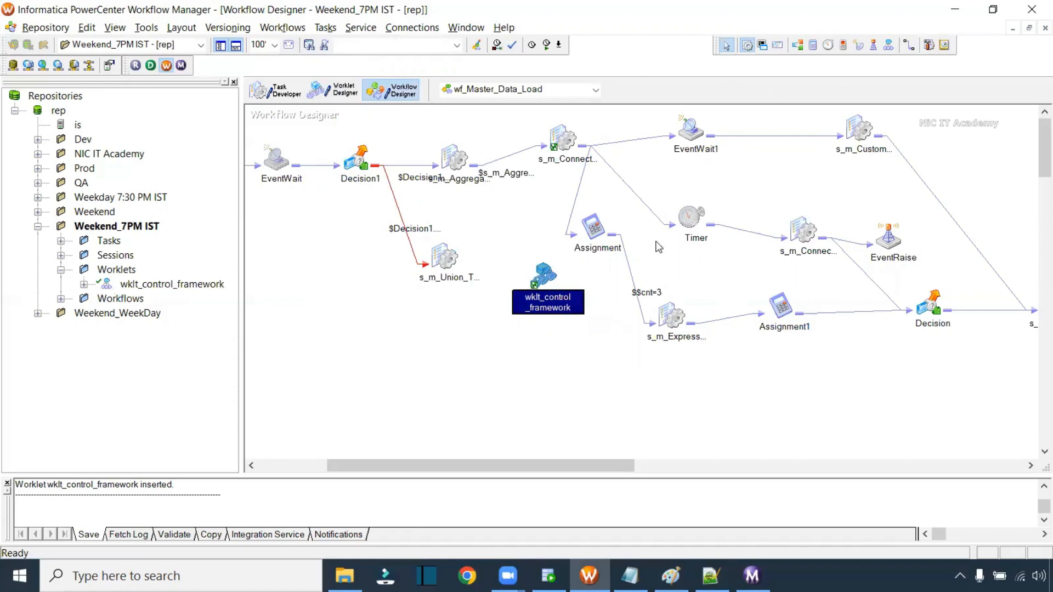
pyautogui.click(909, 45)
pyautogui.moveTo(451, 257); pyautogui.dragTo(536, 277)
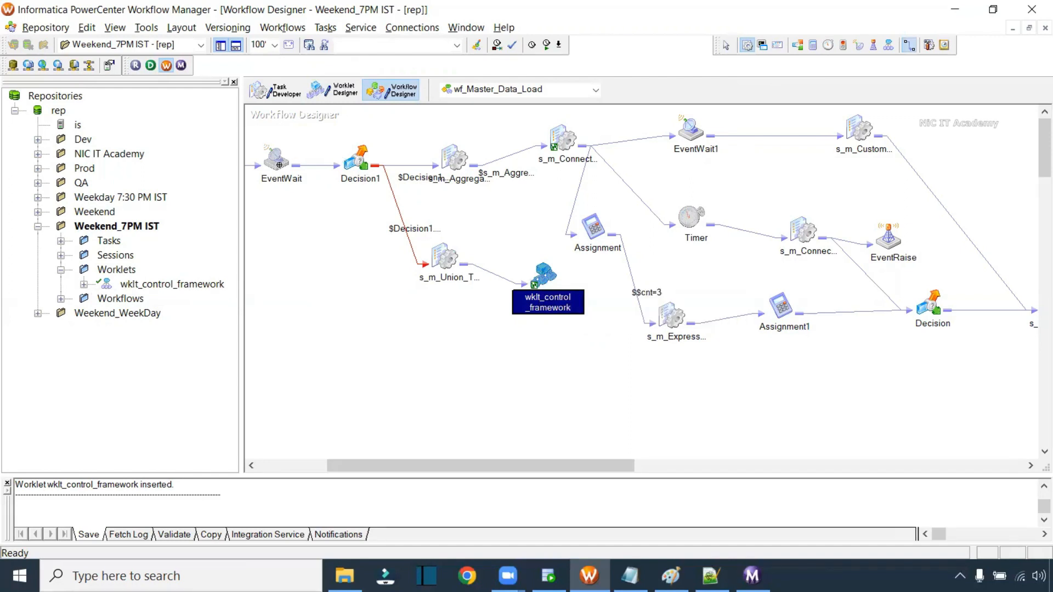
# - Open Decision1's properties showing the condition sysdate=last_day(sysdate)
pyautogui.doubleClick(358, 161)
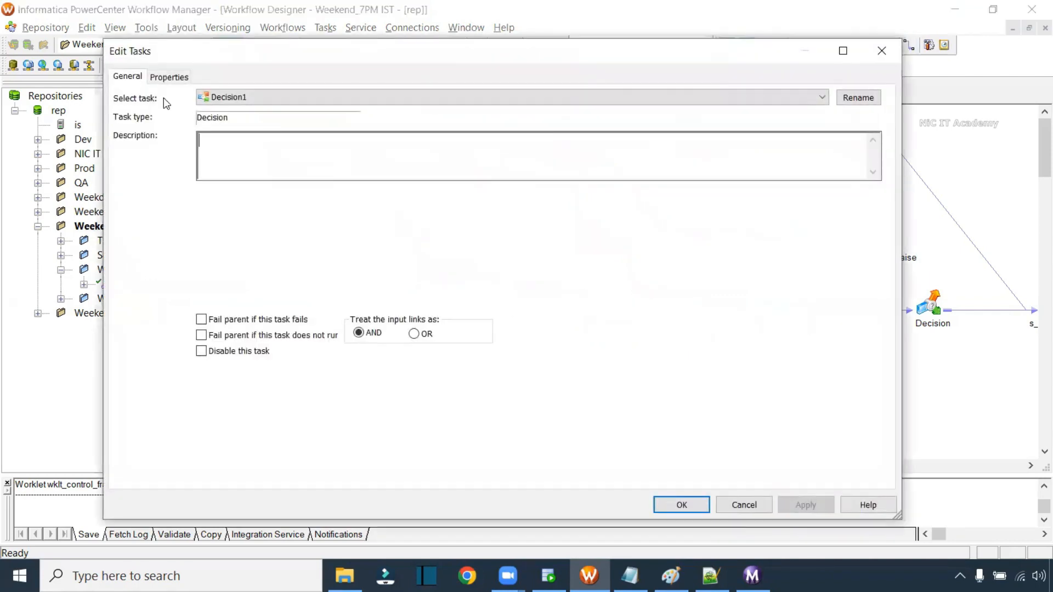
pyautogui.click(169, 76)
pyautogui.click(432, 151)
pyautogui.scroll(5, 535, 239)
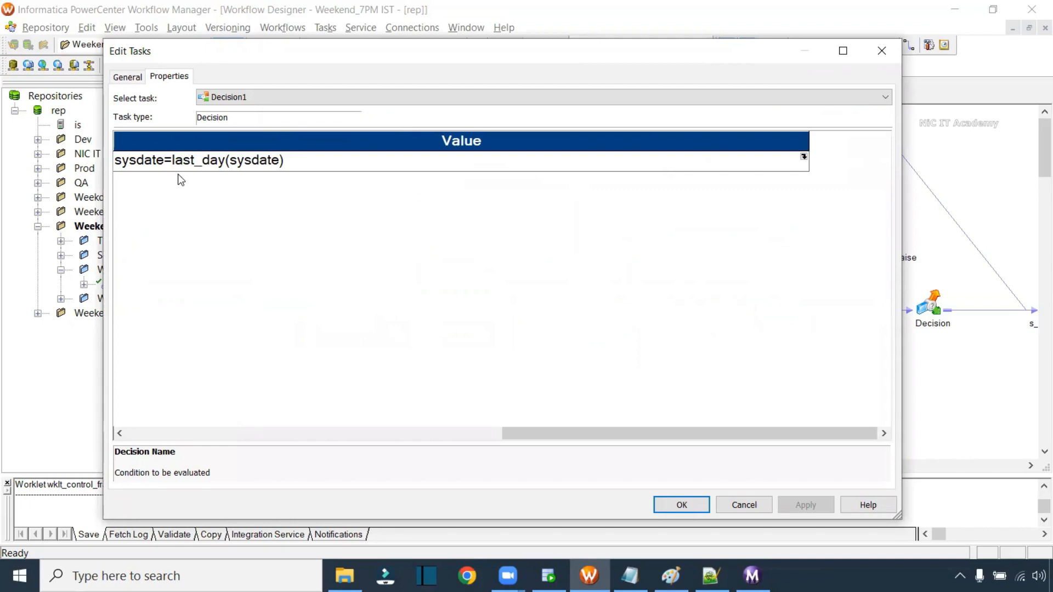
# - Change Decision1's condition to sysdate!=last_day(sysdate), save, and accept its link condition
pyautogui.write('!')
pyautogui.click(676, 504)
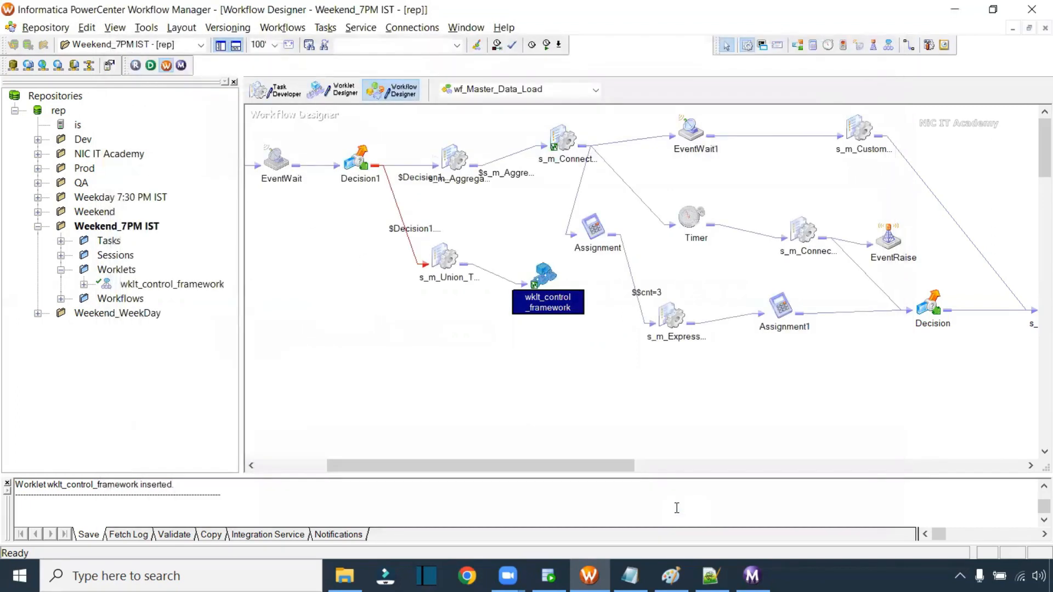
pyautogui.hotkey('ctrl', 's')
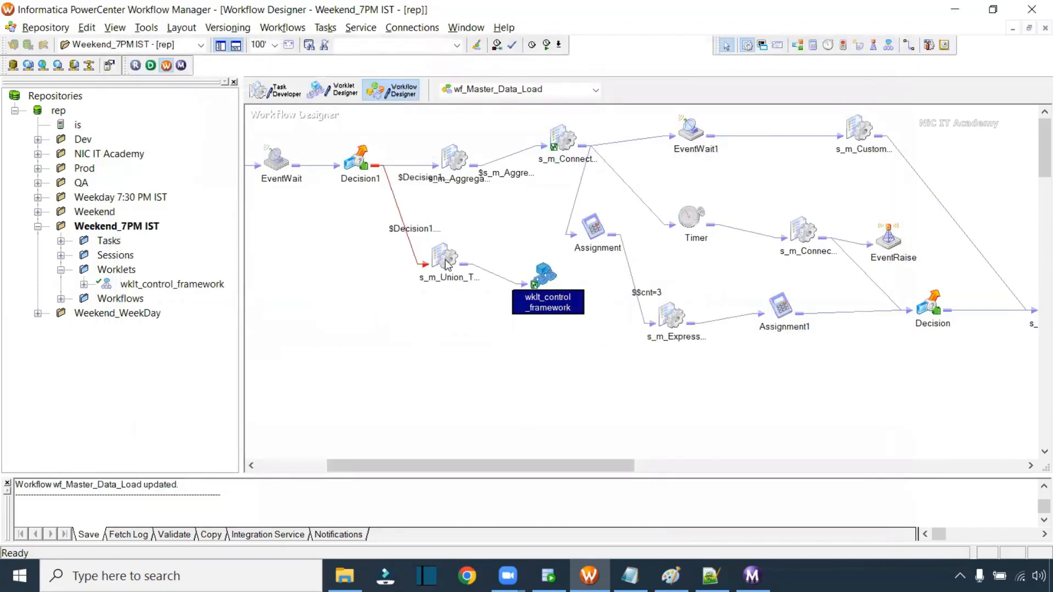
pyautogui.doubleClick(412, 248)
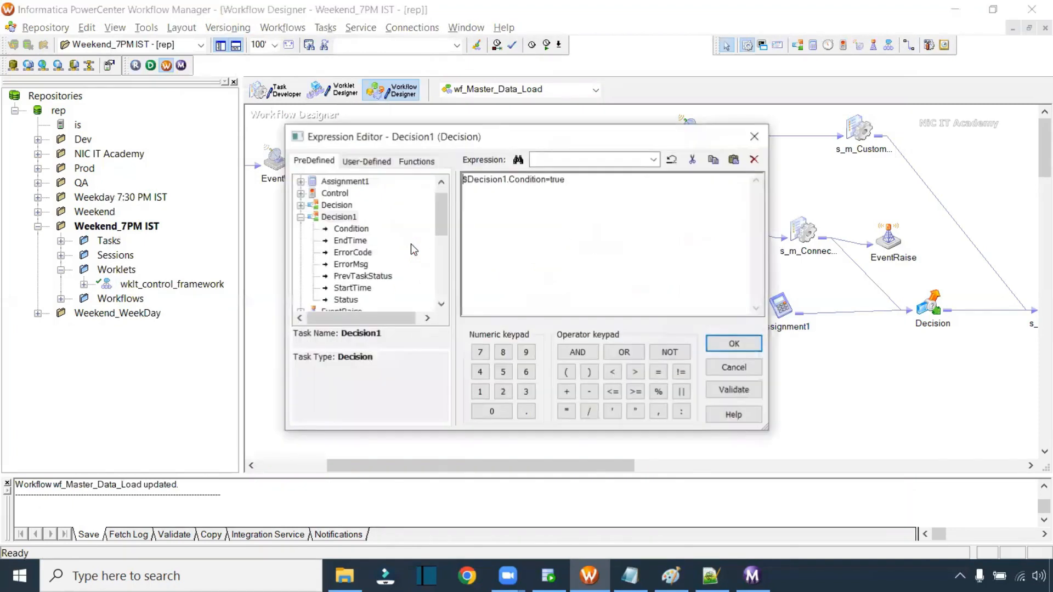
pyautogui.click(735, 344)
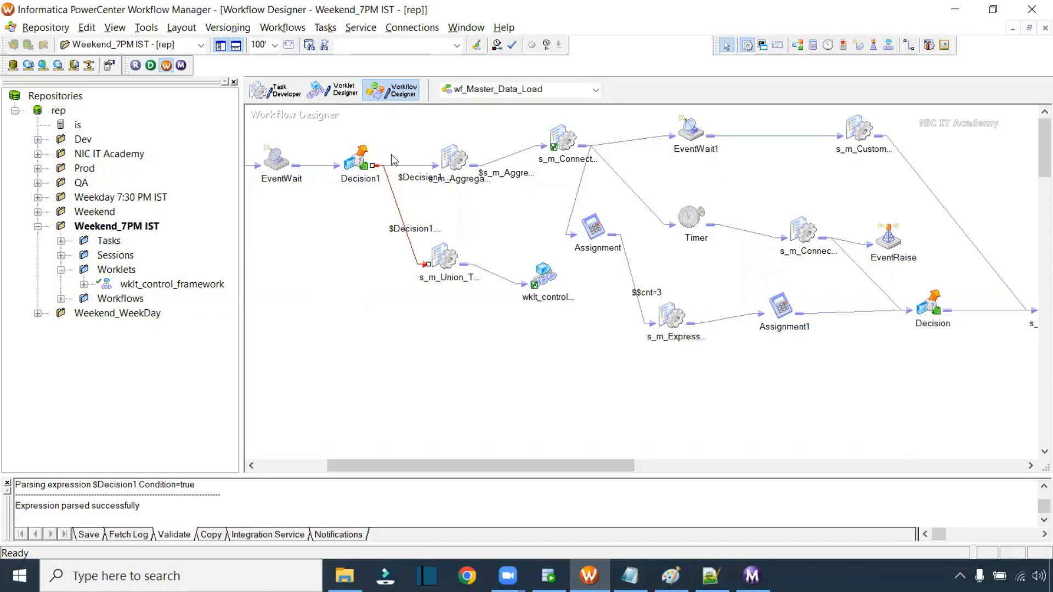
# - Check the tasks inside wklt_control_framework, then save wf_Master_Data_Load again
pyautogui.click(546, 277)
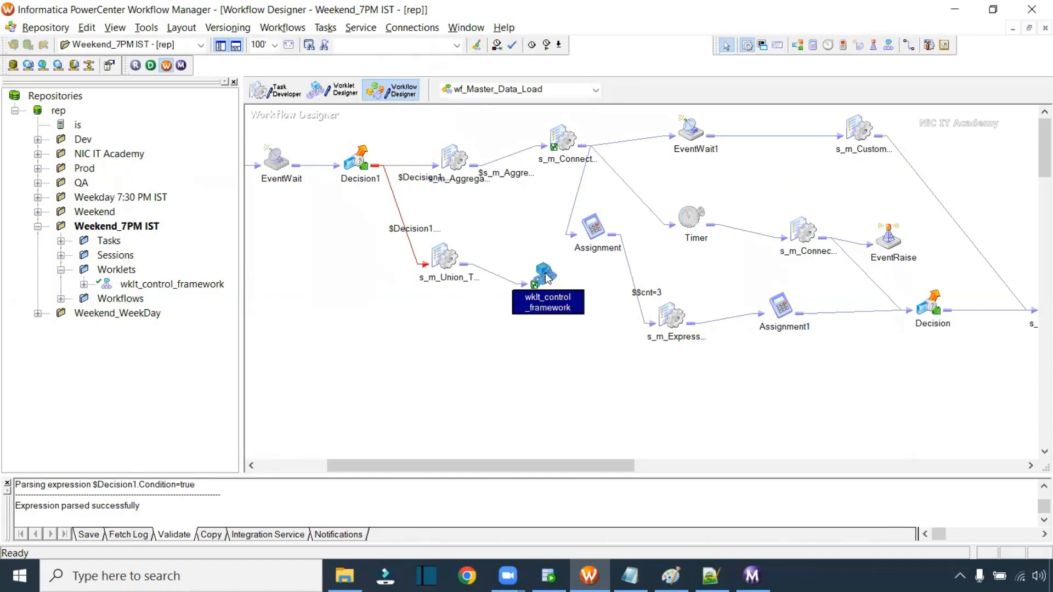
pyautogui.rightClick(543, 273)
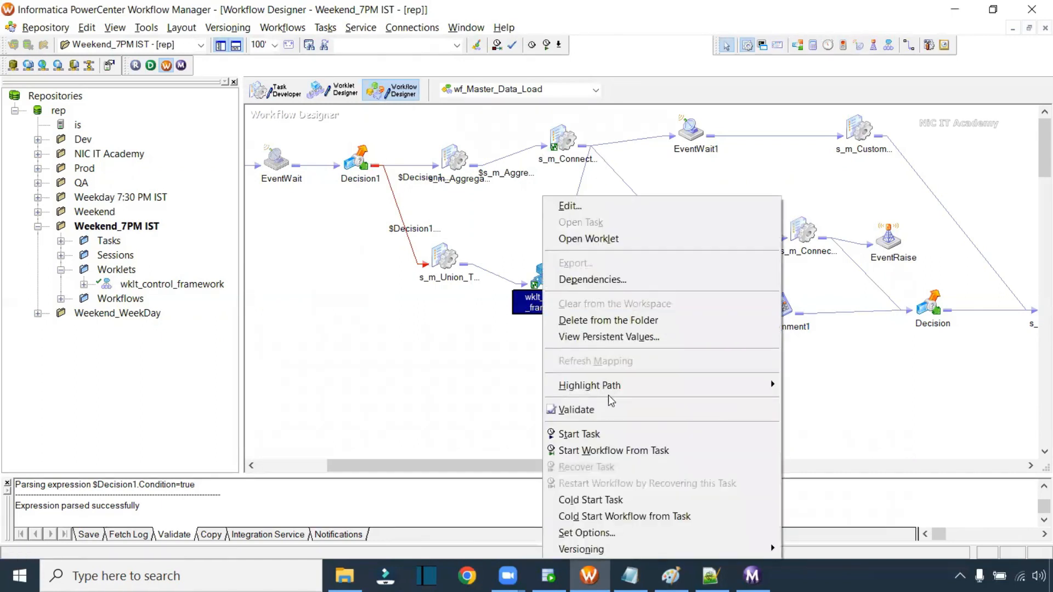
pyautogui.click(612, 436)
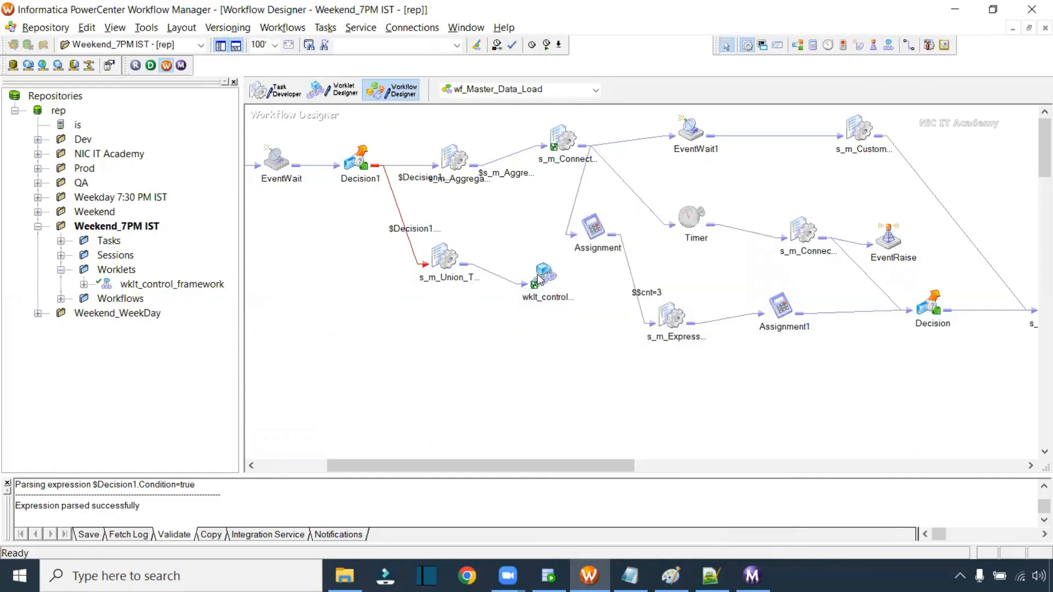
pyautogui.click(332, 92)
pyautogui.moveTo(338, 145); pyautogui.dragTo(781, 380)
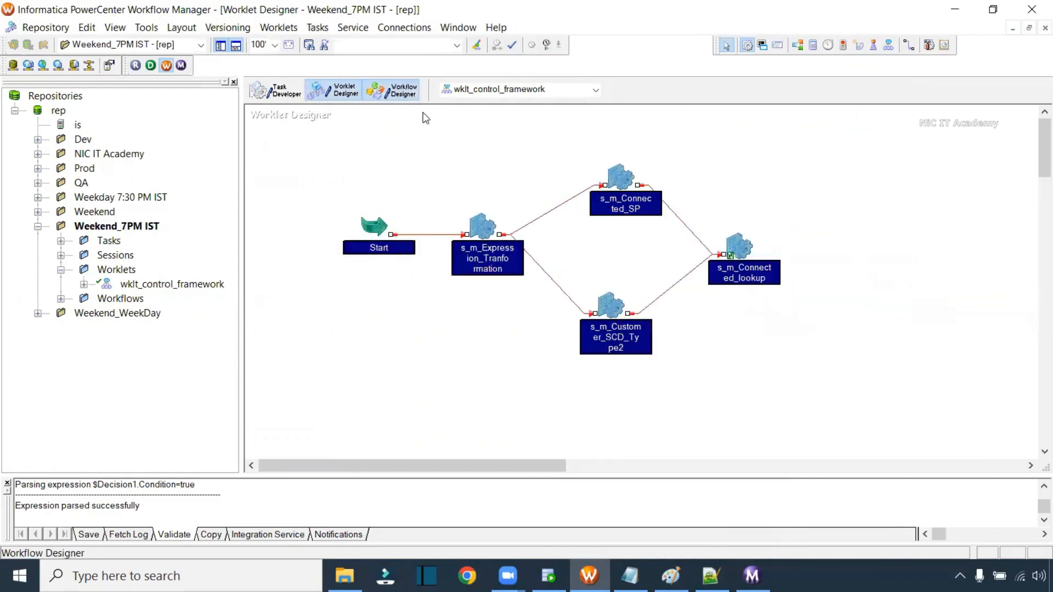
pyautogui.click(392, 90)
pyautogui.click(412, 312)
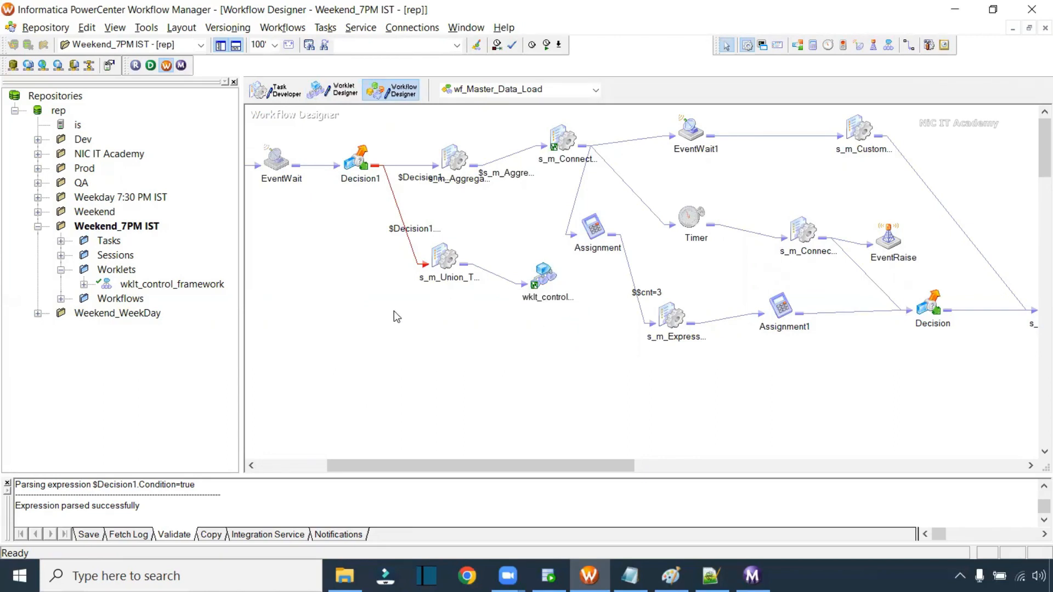
pyautogui.hotkey('ctrl', 's')
pyautogui.click(652, 341)
# - Start wf_Master_Data_Load and resize the editor to watch the run in Workflow Monitor
pyautogui.rightClick(414, 362)
pyautogui.click(475, 224)
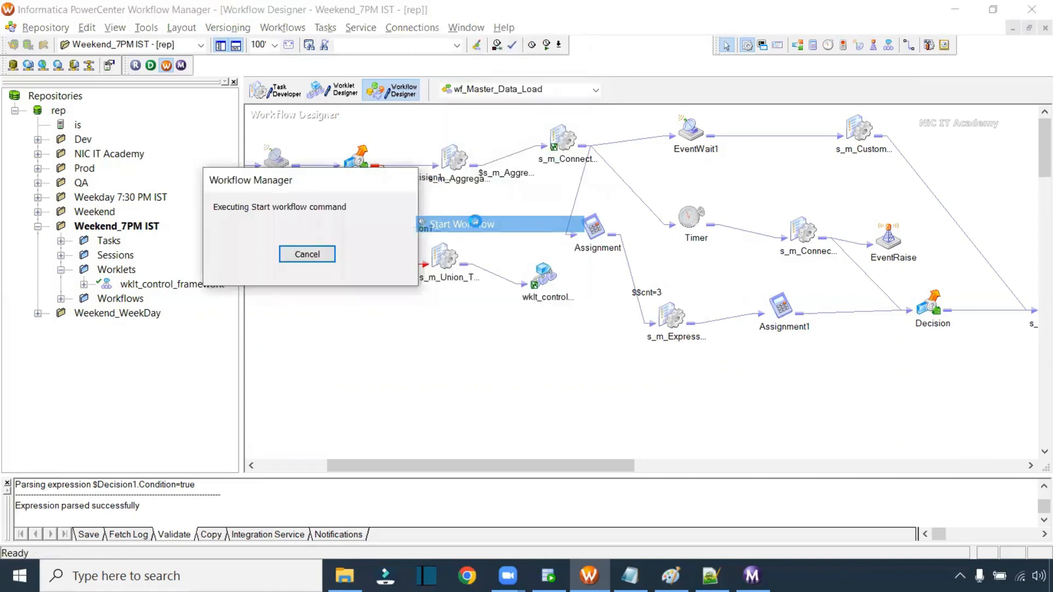
pyautogui.click(753, 575)
pyautogui.click(589, 576)
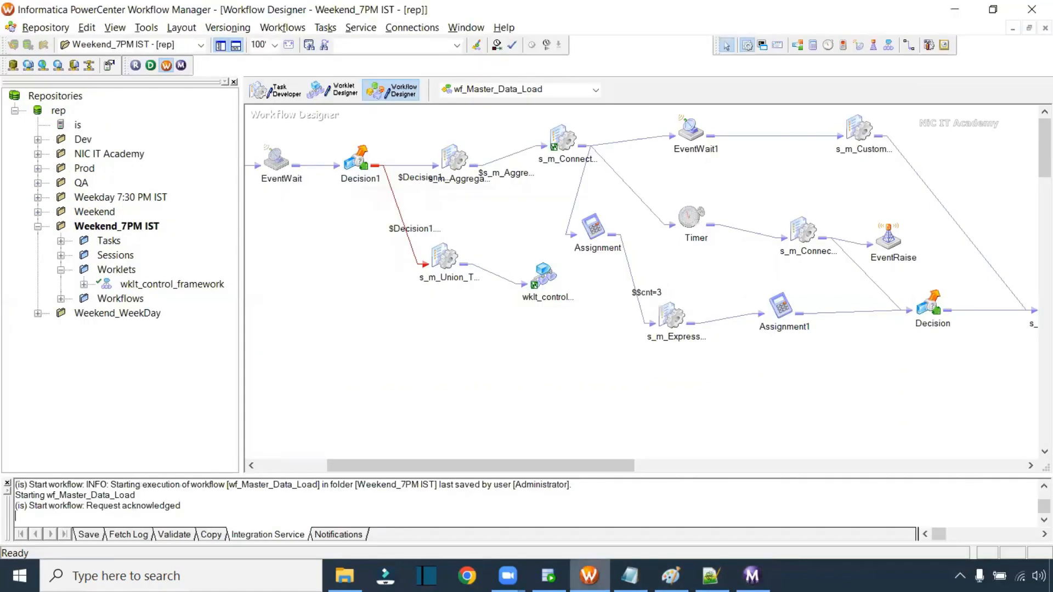
pyautogui.click(990, 13)
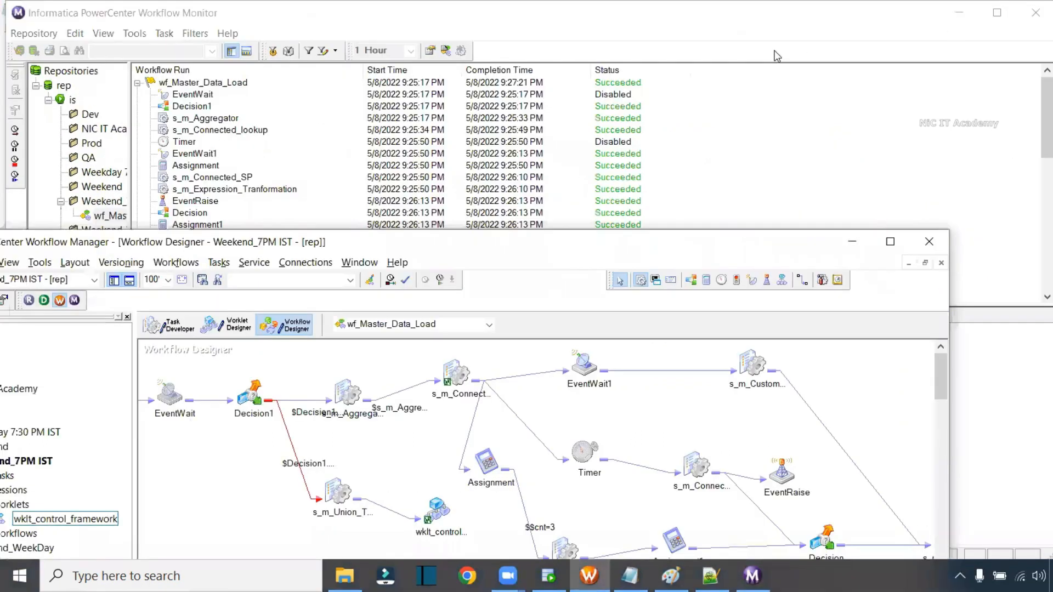
pyautogui.moveTo(639, 243); pyautogui.dragTo(707, 219)
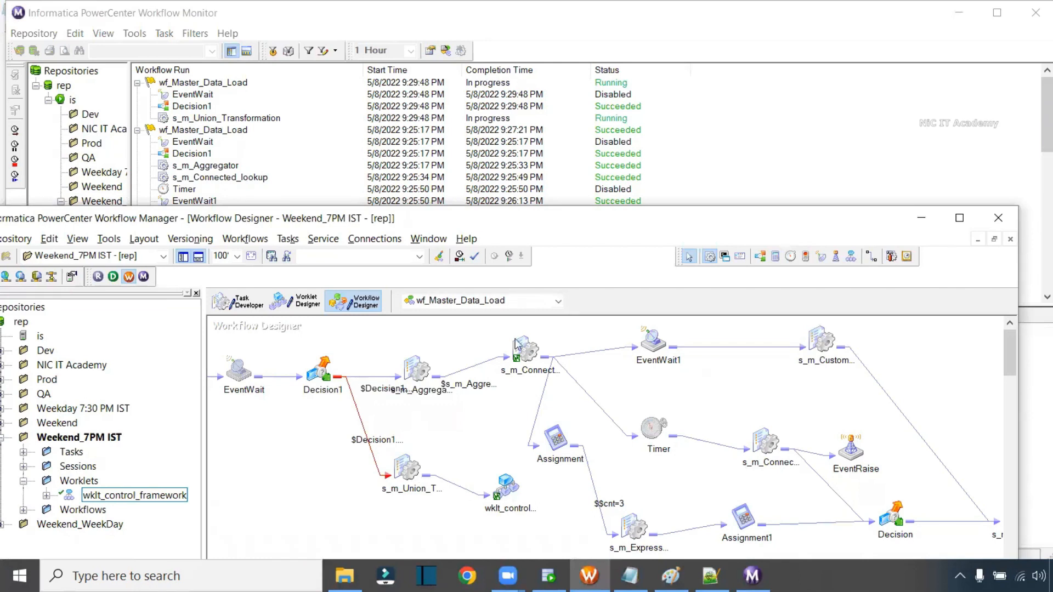
pyautogui.click(521, 71)
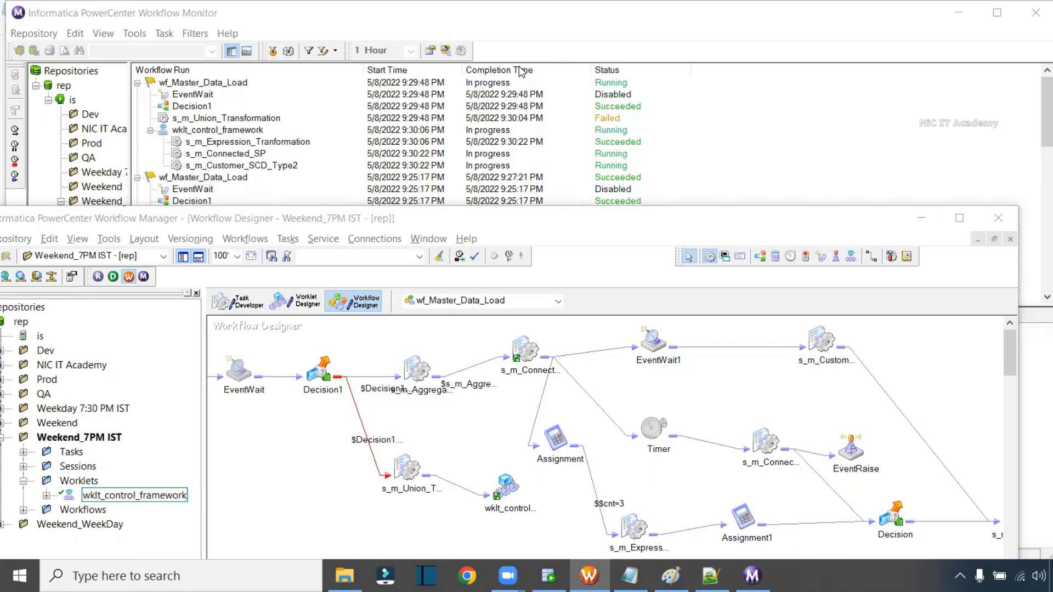
# - Inspect the s_m_Expression_Tranformation run and bring up actions for the wklt_control_framework task
pyautogui.rightClick(245, 144)
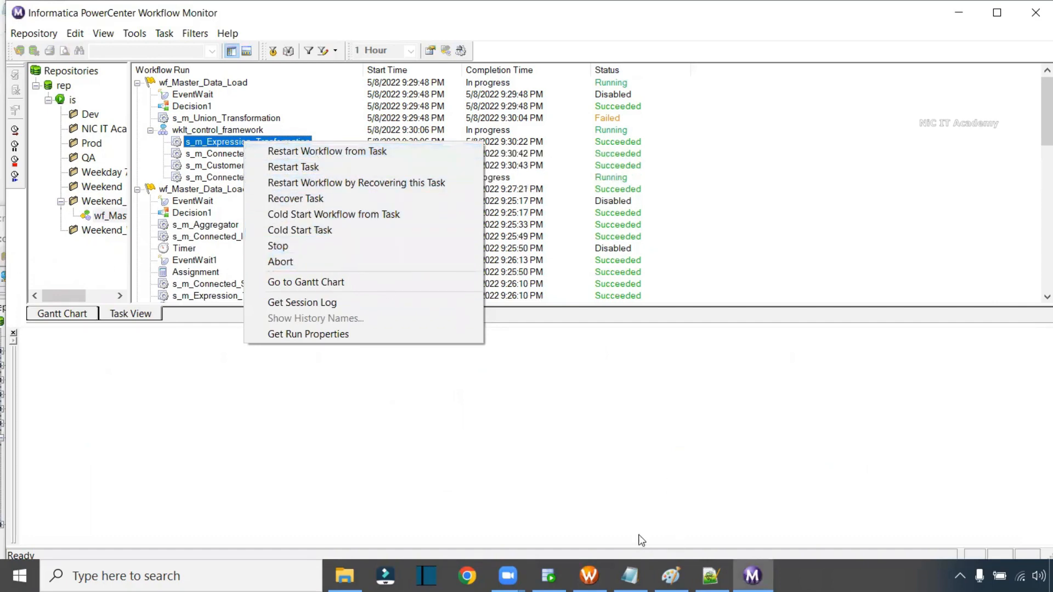
pyautogui.click(589, 576)
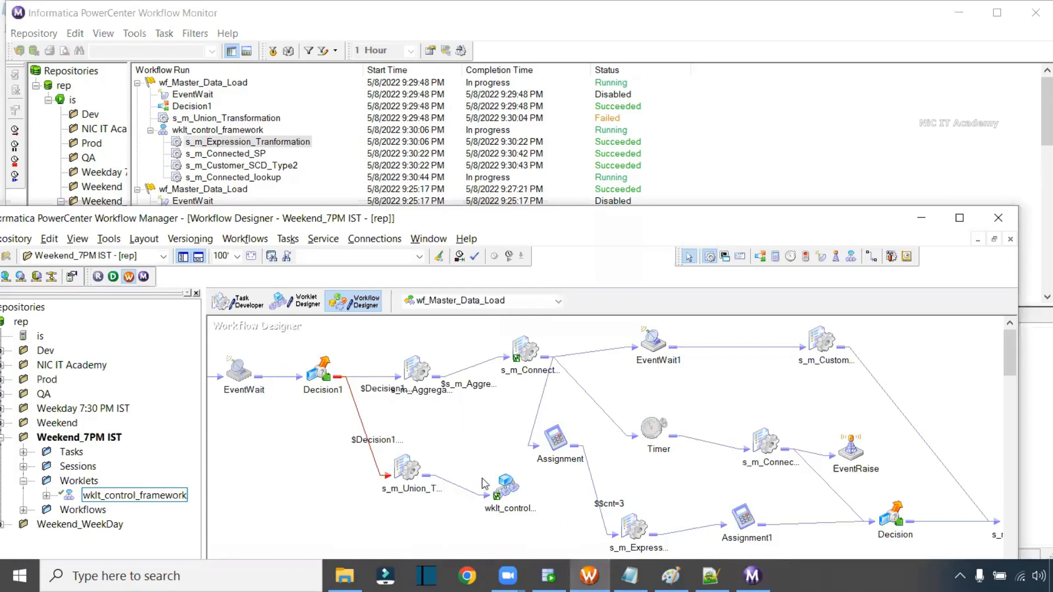
pyautogui.click(509, 494)
pyautogui.rightClick(508, 493)
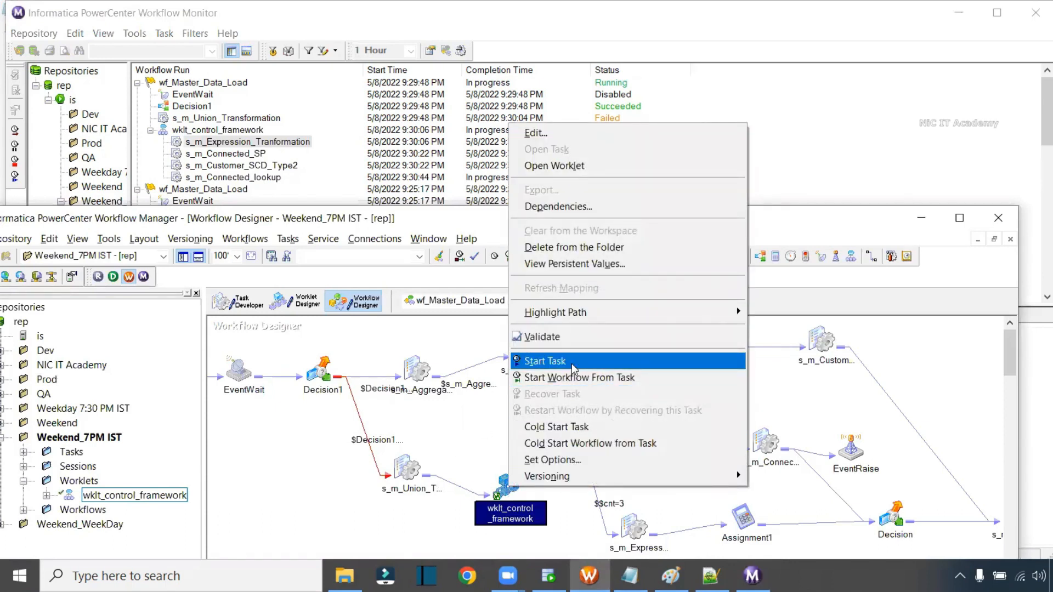
# - Arrange wf_Master_Data_Load horizontally and line up the union session and worklet in the rows
pyautogui.doubleClick(433, 223)
pyautogui.rightClick(439, 422)
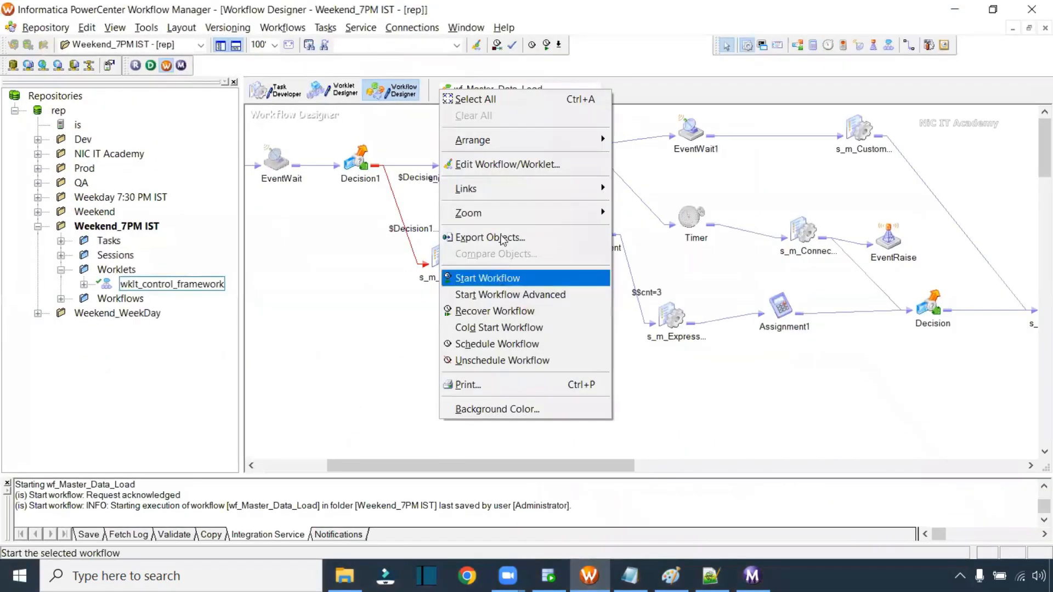
pyautogui.moveTo(483, 141)
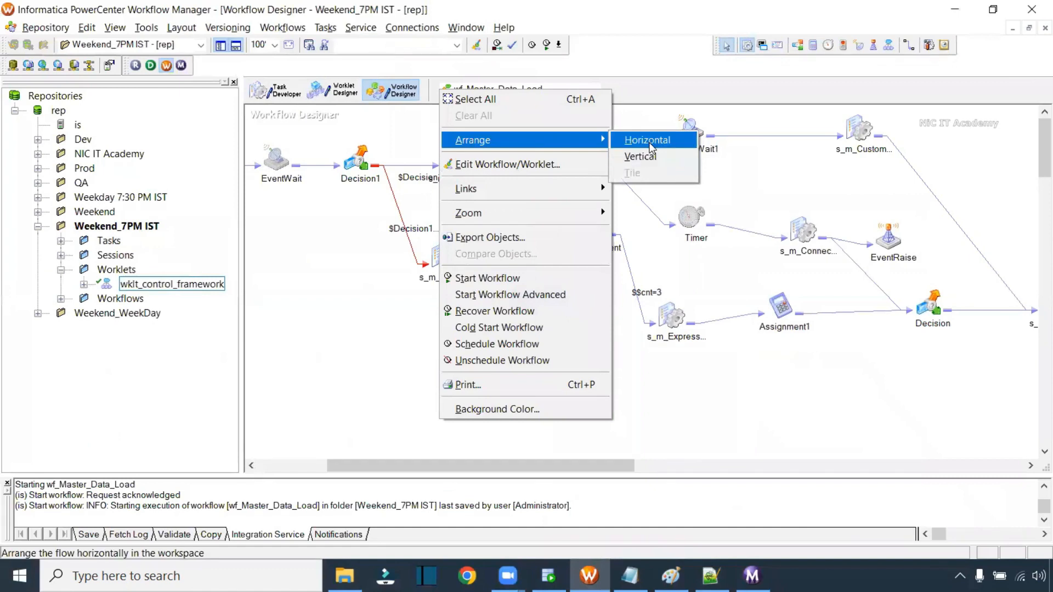
pyautogui.click(648, 142)
pyautogui.scroll(-5, 769, 202)
pyautogui.moveTo(725, 225); pyautogui.dragTo(712, 131)
pyautogui.moveTo(856, 224); pyautogui.dragTo(850, 130)
pyautogui.scroll(3, 1032, 198)
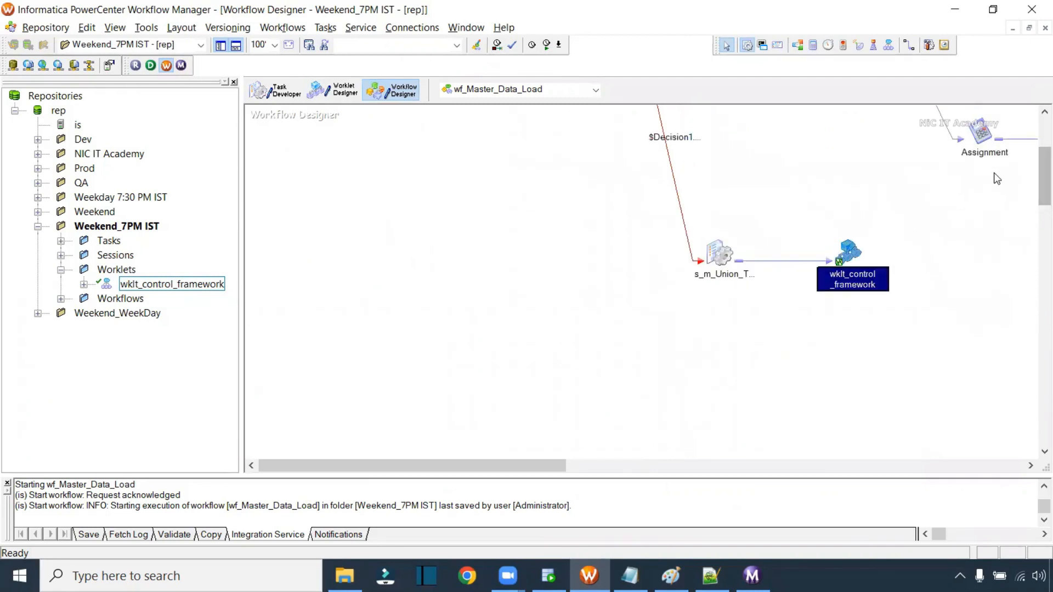
pyautogui.scroll(4, 1035, 175)
pyautogui.moveTo(721, 425); pyautogui.dragTo(707, 324)
pyautogui.moveTo(849, 422); pyautogui.dragTo(856, 305)
pyautogui.click(823, 386)
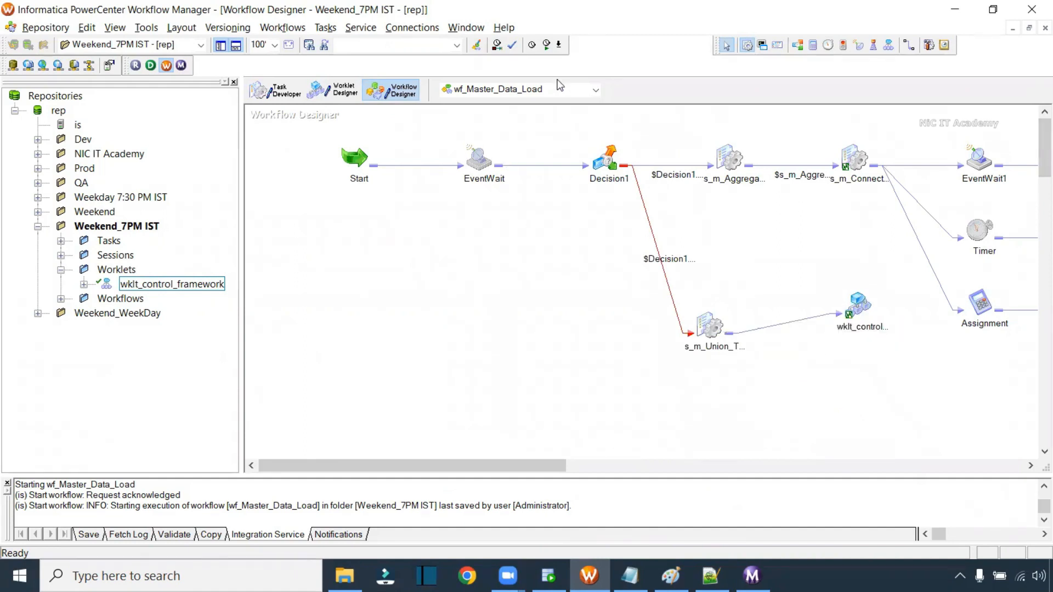
# - Open the wf_parameter workflow and arrange its tasks horizontally
pyautogui.click(569, 91)
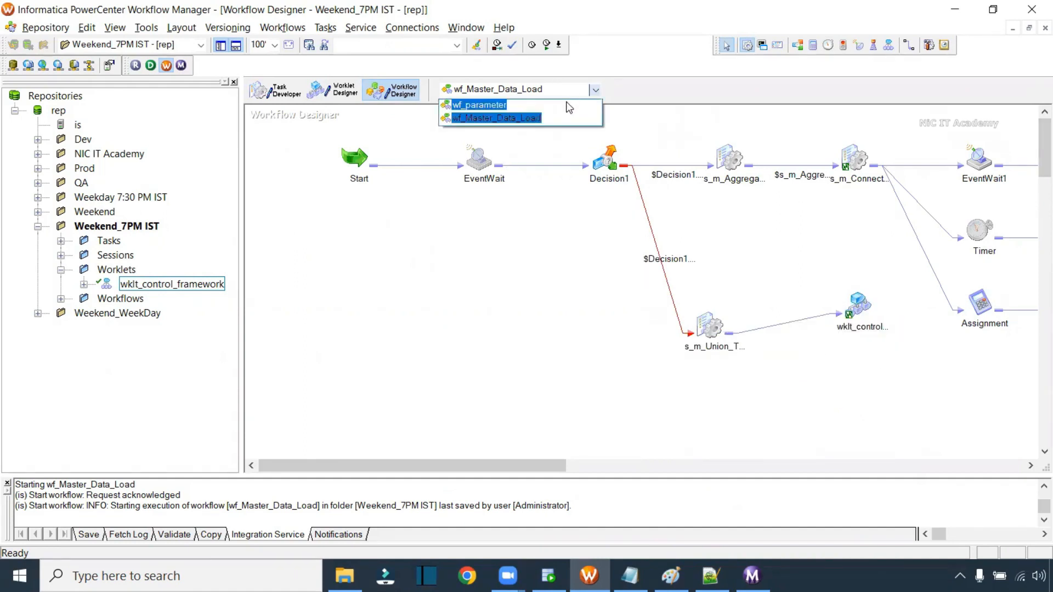
pyautogui.click(495, 109)
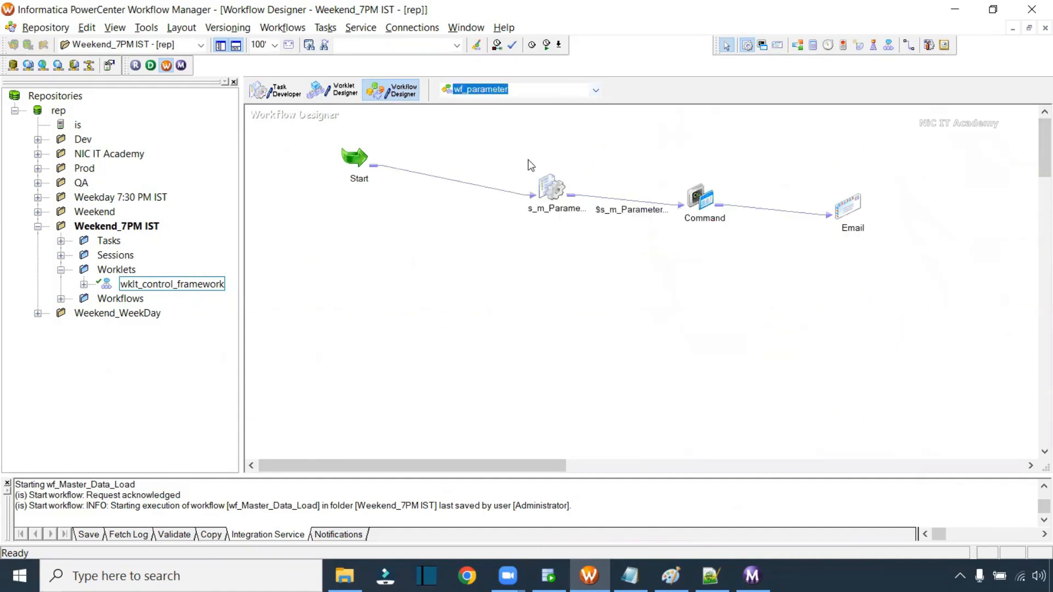
pyautogui.rightClick(452, 232)
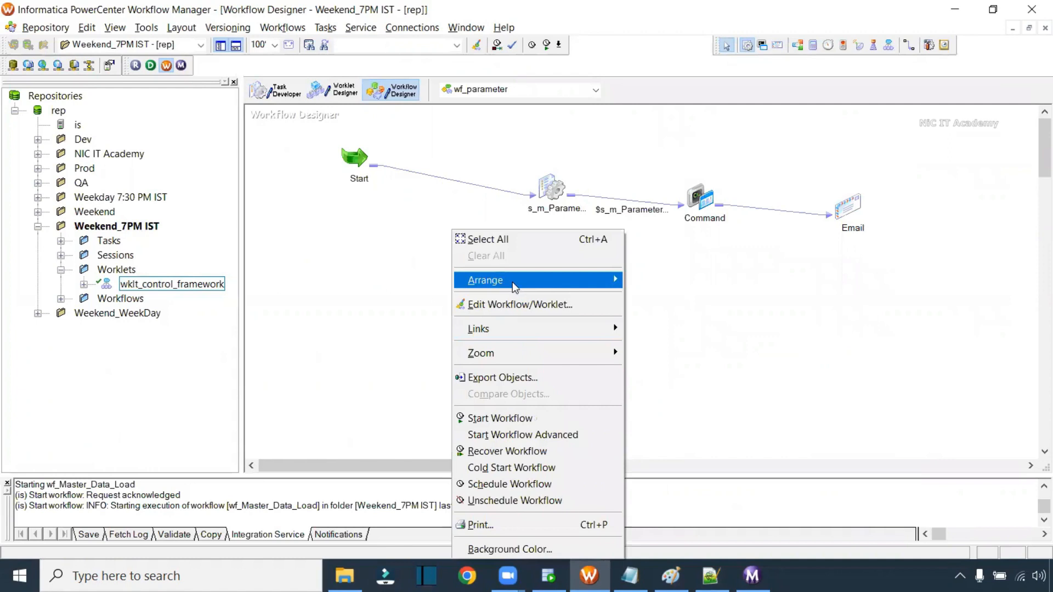
pyautogui.click(652, 280)
# - Change the Notepad heading to 'Informatica Scheduler:' and underline it with '====================='
pyautogui.hotkey('alt', 'Tab')
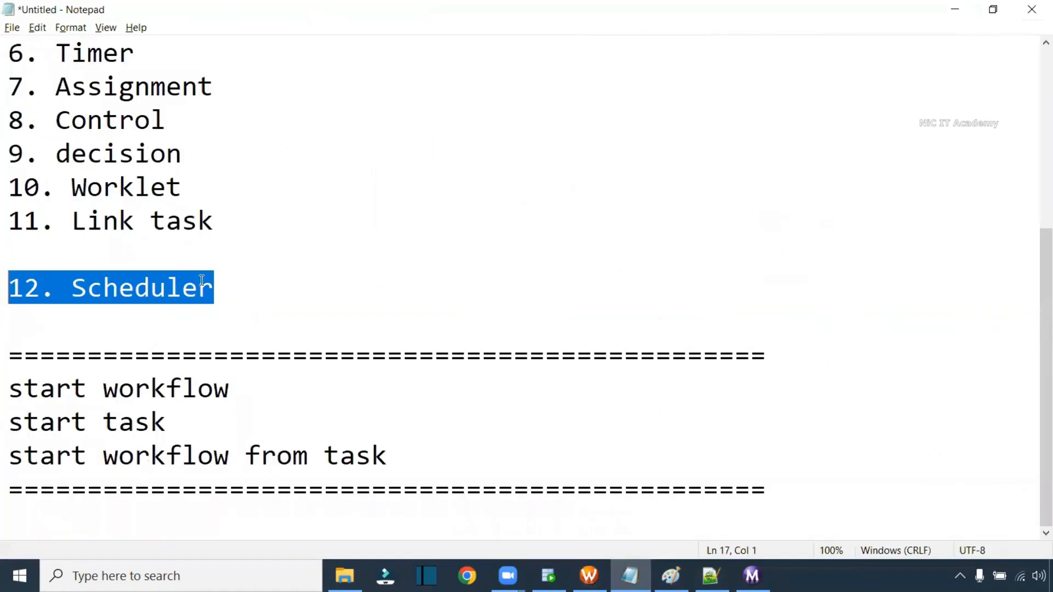
pyautogui.scroll(-6, 329, 302)
pyautogui.click(372, 274)
pyautogui.click(362, 47)
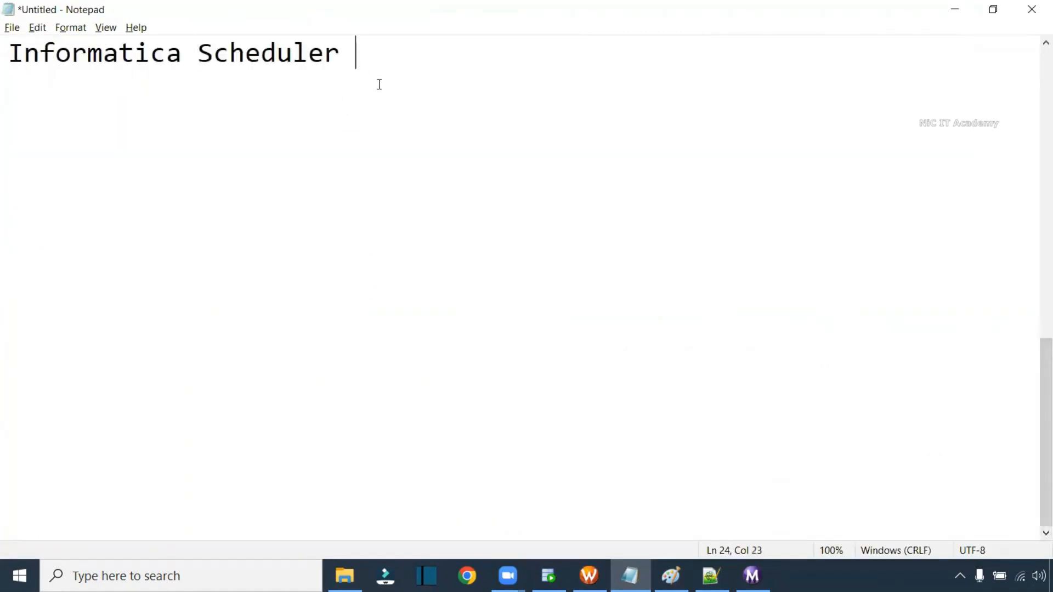
pyautogui.press('BackSpace')
pyautogui.write(':')
pyautogui.press('Return')
pyautogui.write('=====================')
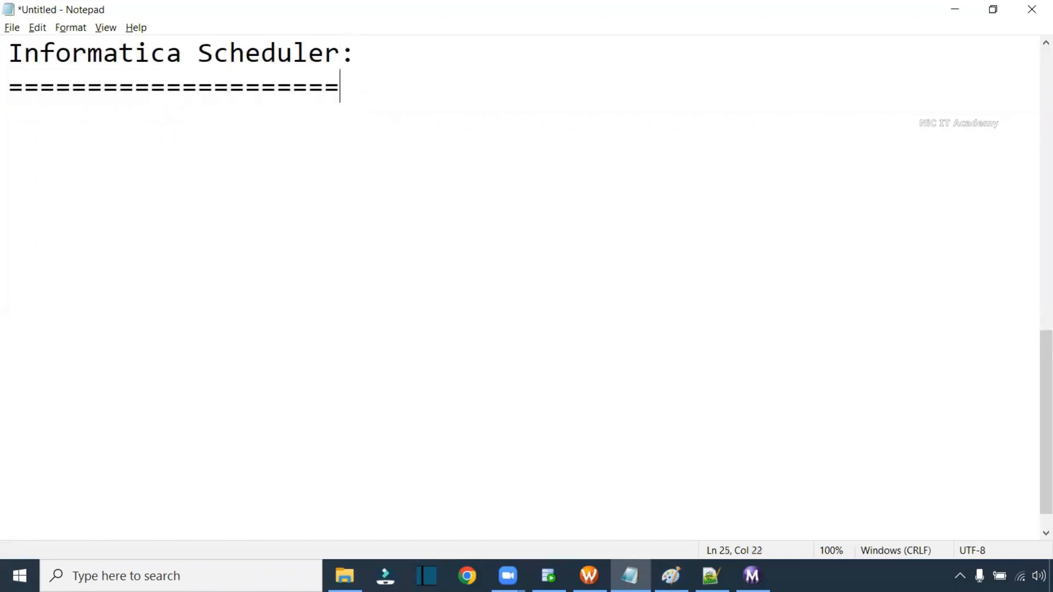
pyautogui.press('Return')
pyautogui.press('Return')
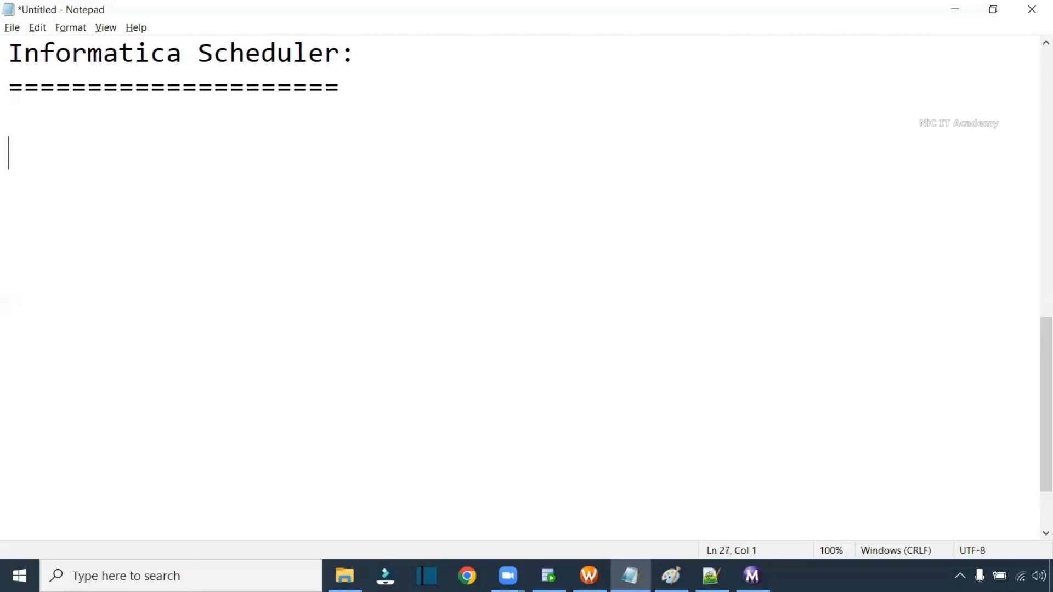
pyautogui.hotkey('alt', 'Tab')
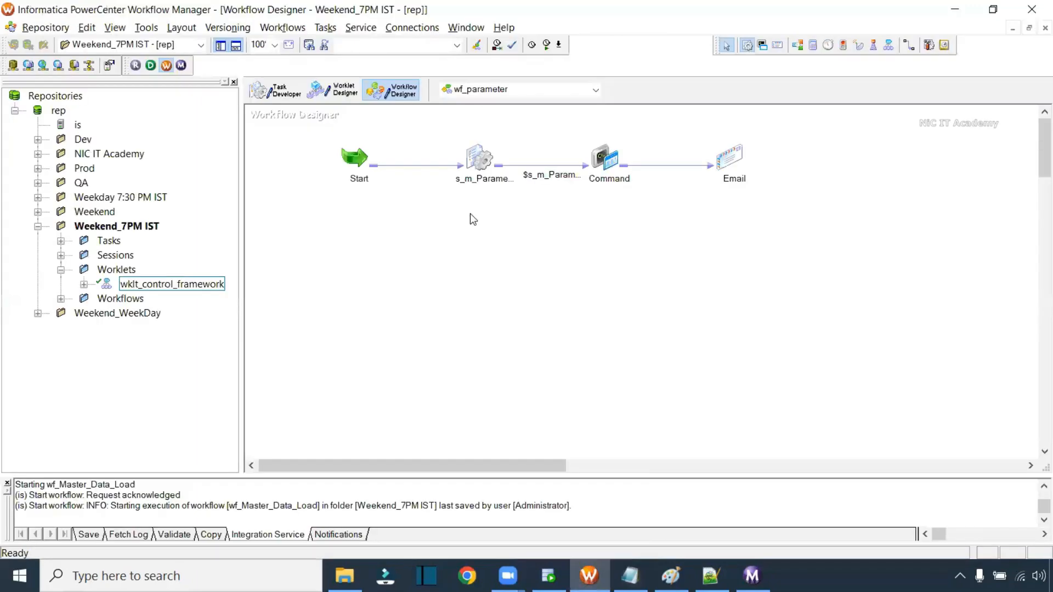
# - Open wf_parameter's Edit Workflow Scheduler tab and its scheduler settings
pyautogui.rightClick(503, 230)
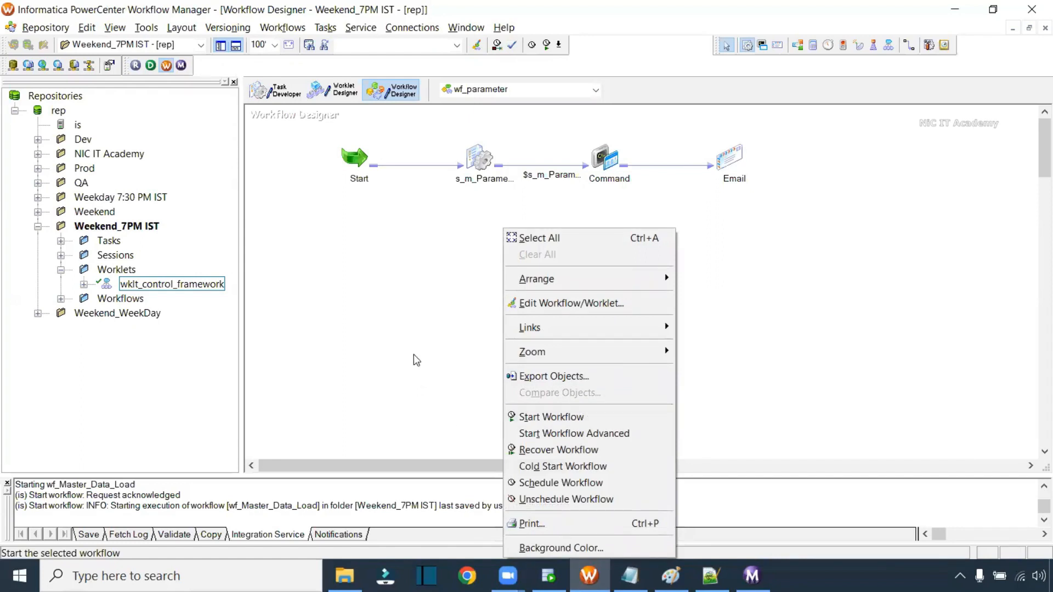
pyautogui.click(404, 291)
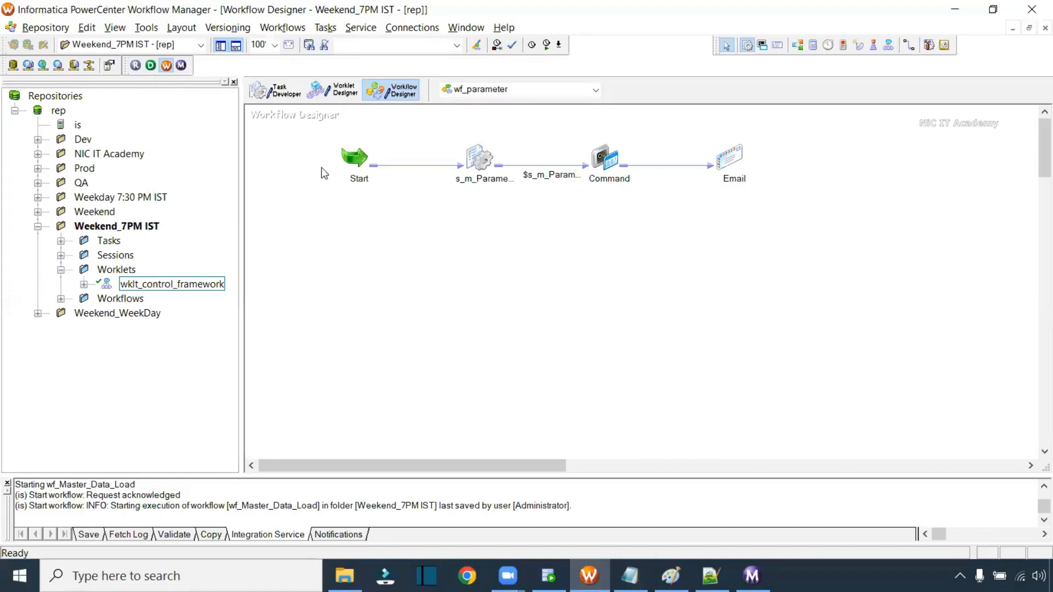
pyautogui.click(282, 28)
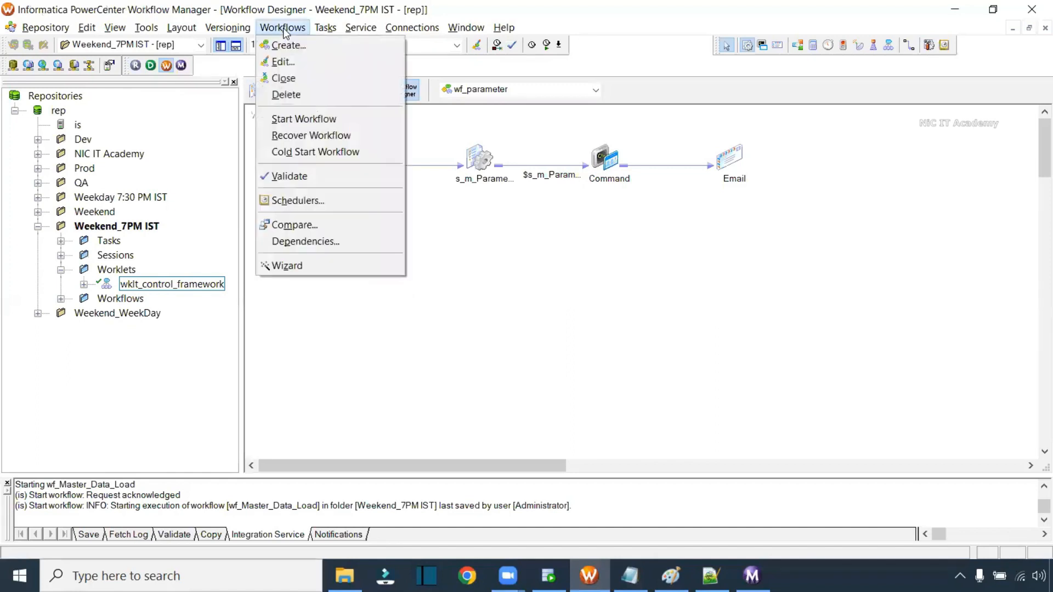
pyautogui.click(283, 61)
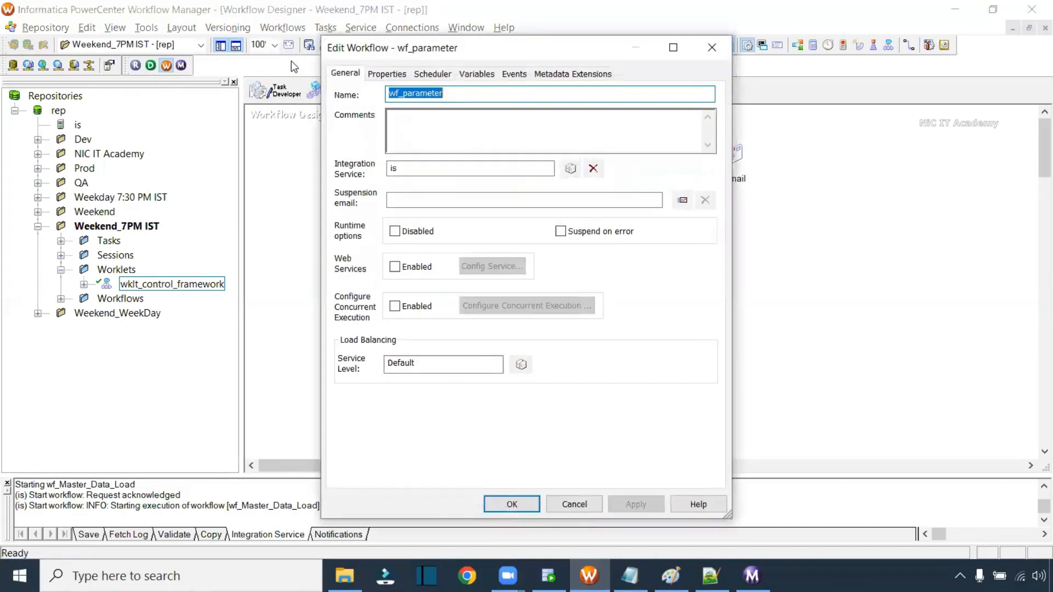
pyautogui.click(432, 76)
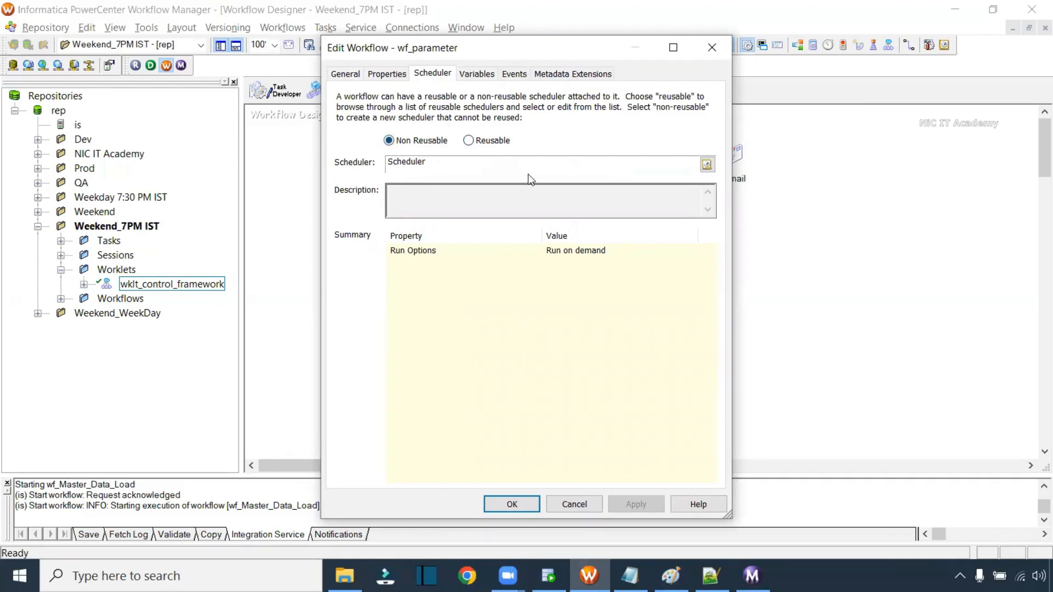
pyautogui.click(708, 166)
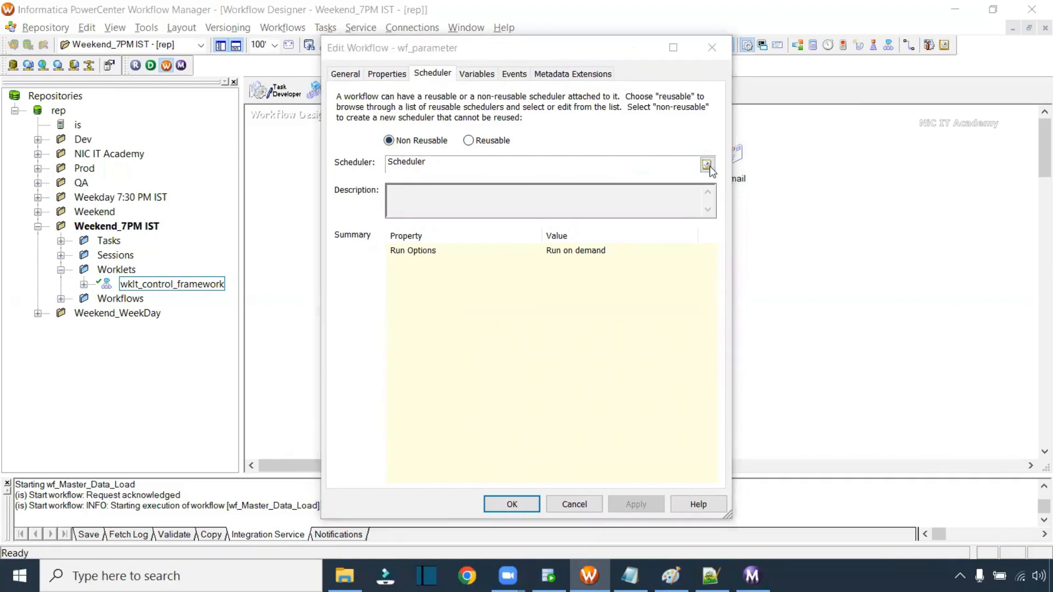
# - Schedule wf_parameter to run on Integration Service initialization, starting 21:34, every 2 minutes
pyautogui.click(390, 156)
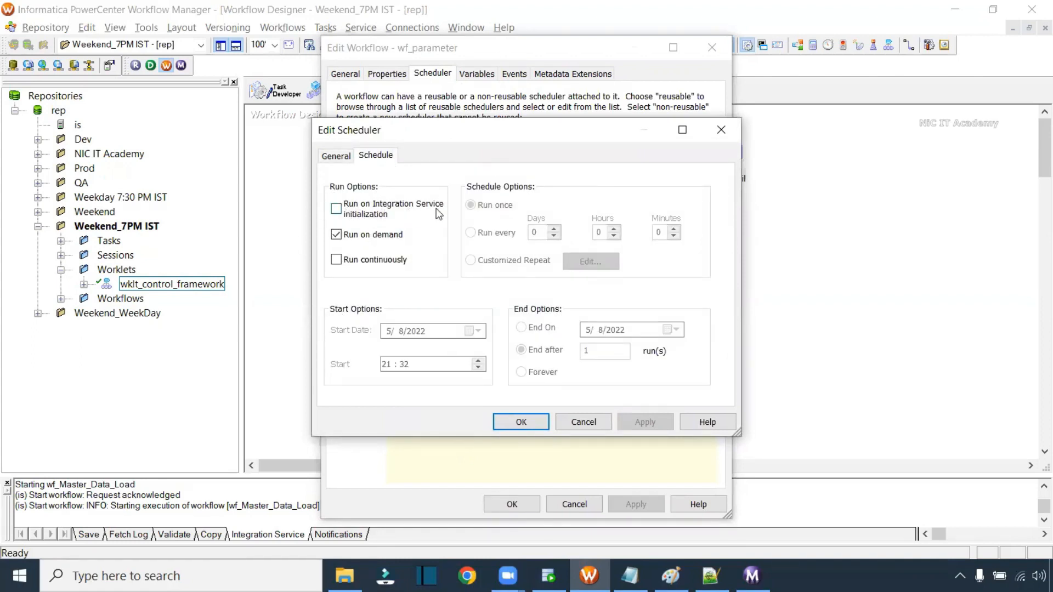
pyautogui.click(383, 214)
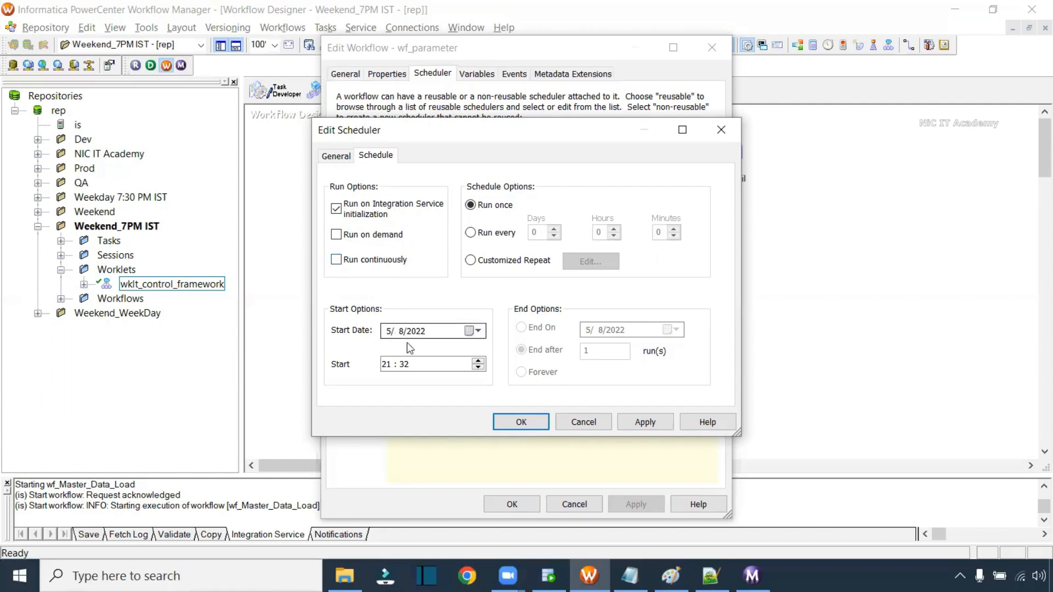
pyautogui.click(404, 365)
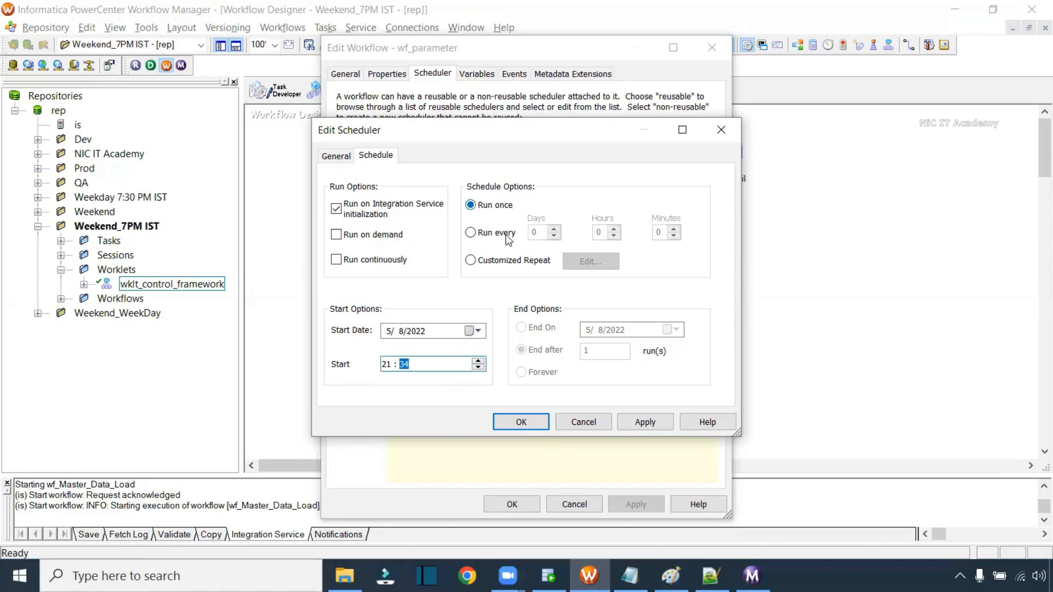
pyautogui.click(474, 236)
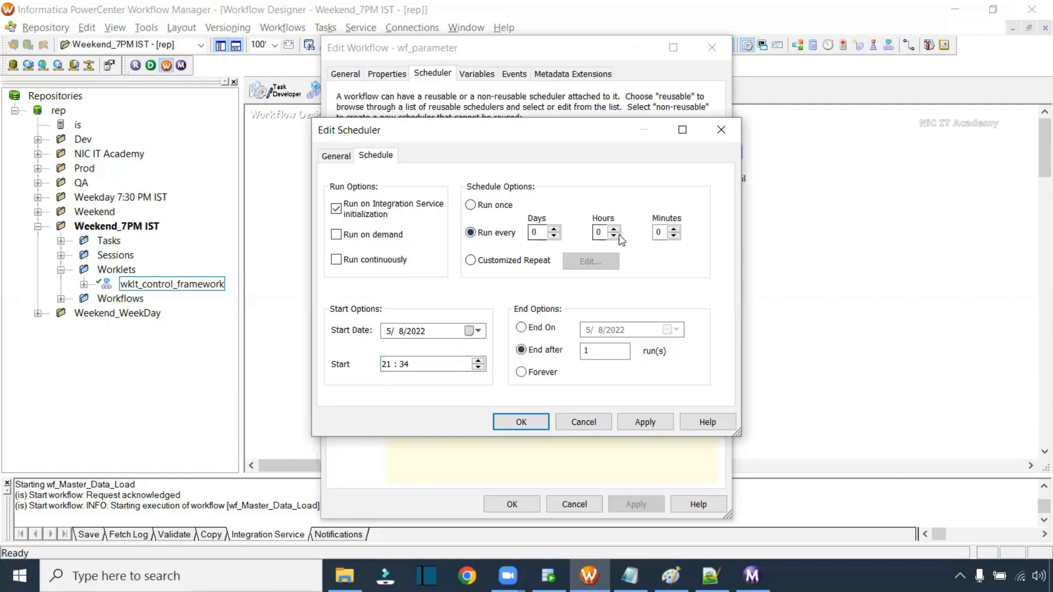
pyautogui.click(675, 230)
pyautogui.click(675, 229)
# - Open the Customized Repeat settings and move the dialog aside
pyautogui.click(471, 261)
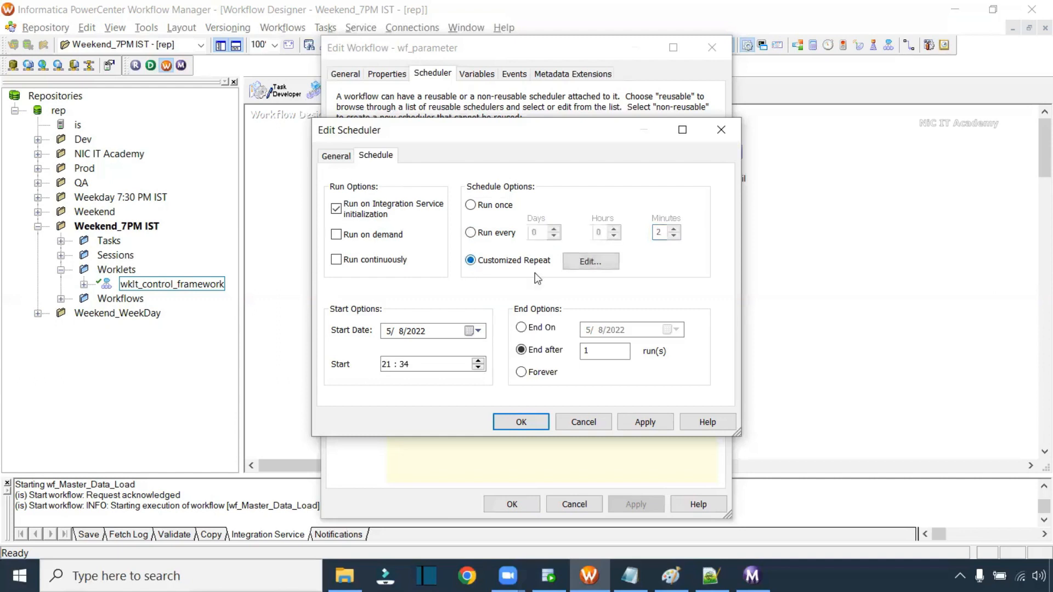
pyautogui.click(588, 264)
pyautogui.moveTo(608, 259); pyautogui.dragTo(512, 144)
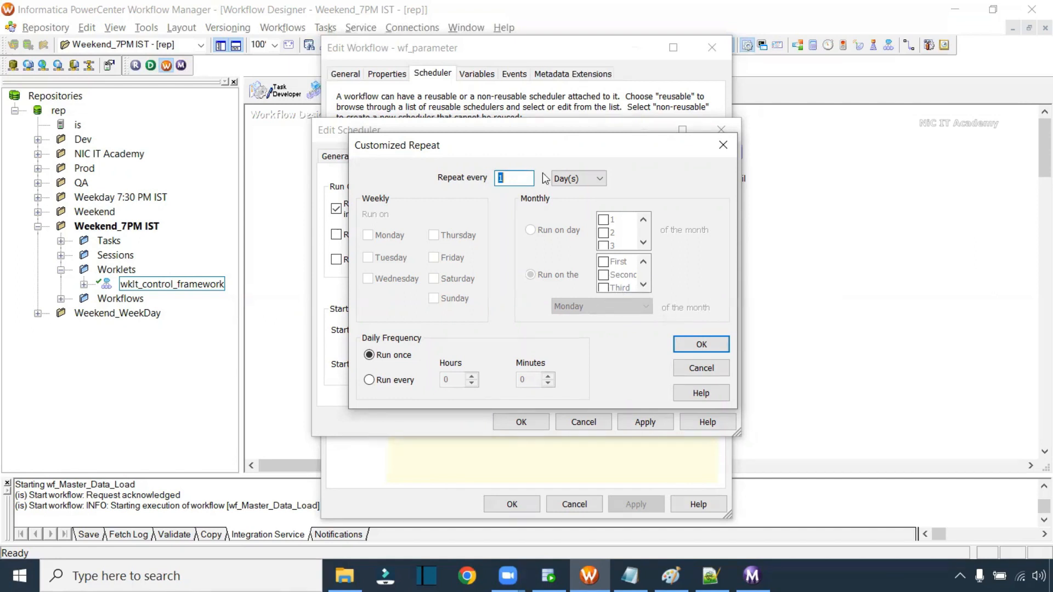
# - Cancel the customized repeat, keep every 2 minutes, set End after 3 runs, and apply
pyautogui.click(713, 370)
pyautogui.click(482, 233)
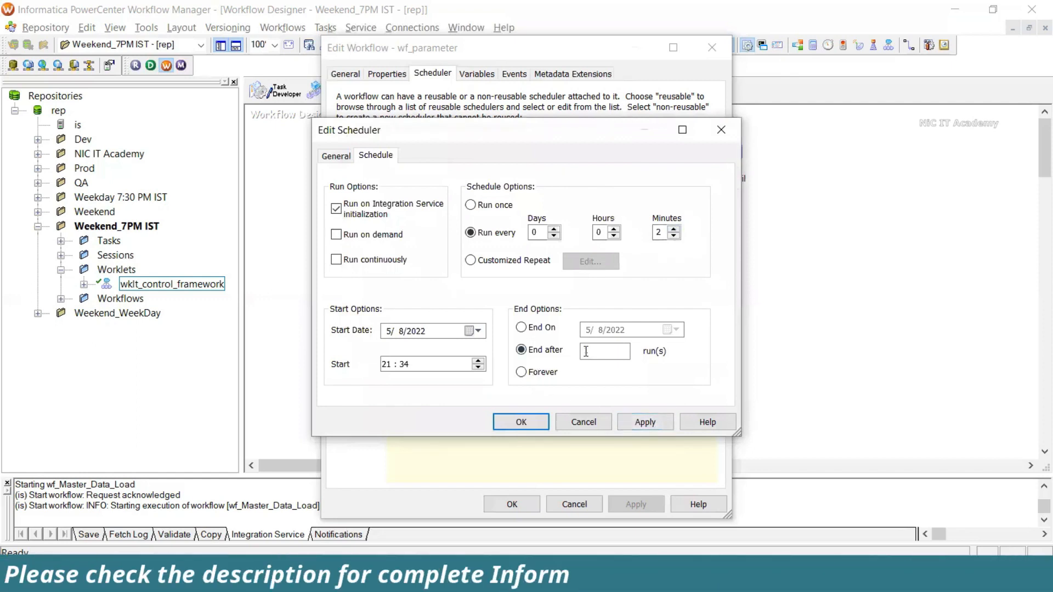
pyautogui.moveTo(591, 351); pyautogui.dragTo(570, 351)
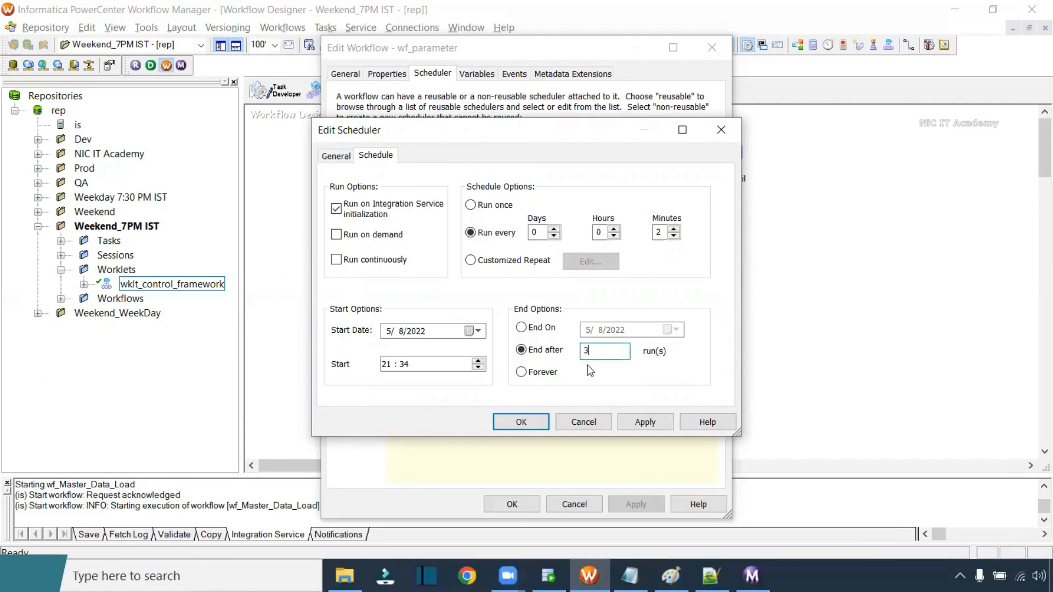
pyautogui.click(521, 328)
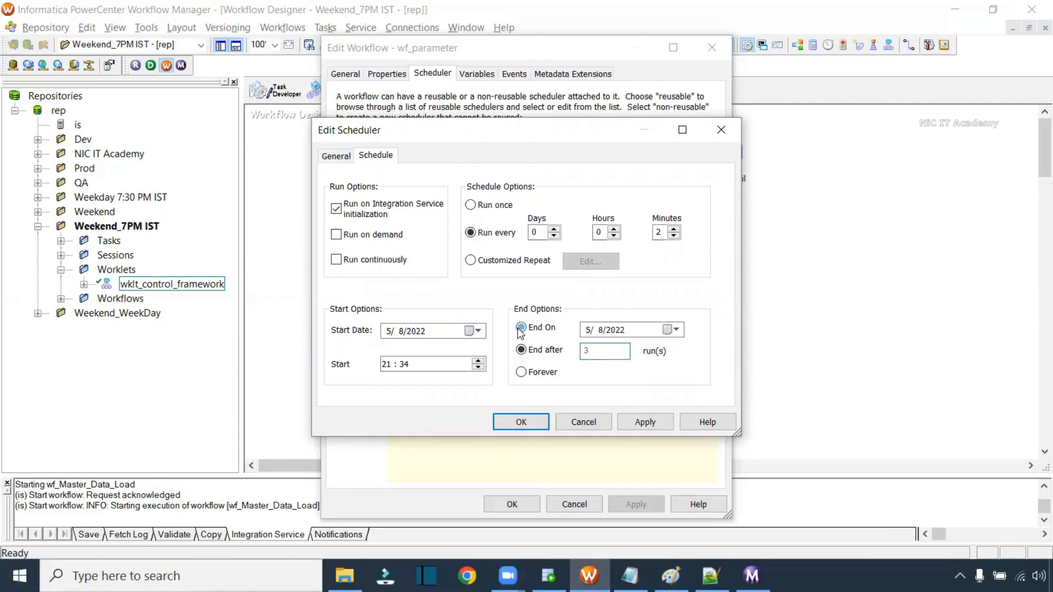
pyautogui.click(675, 330)
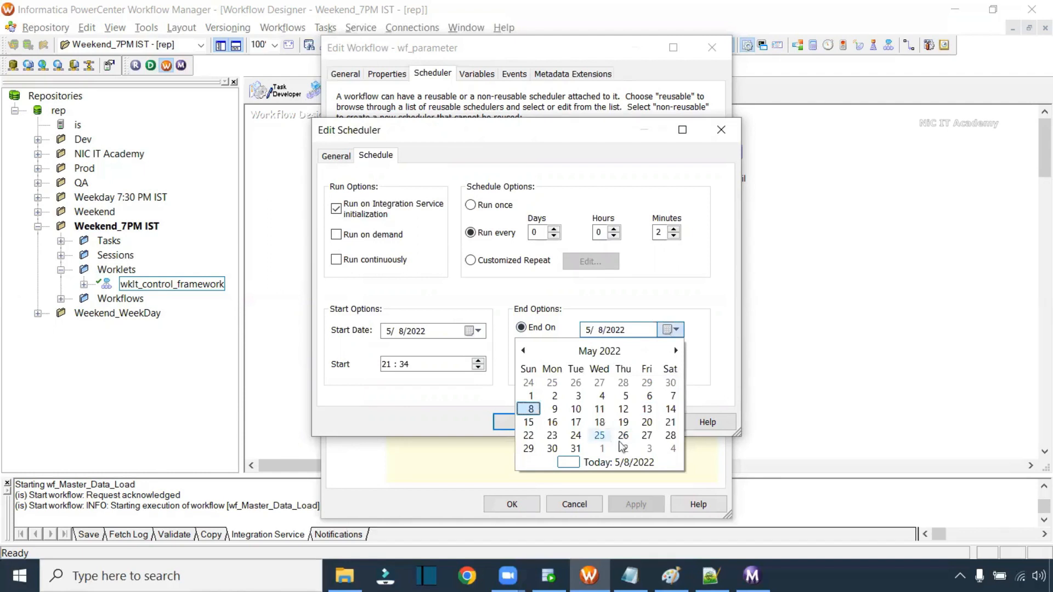
pyautogui.click(686, 332)
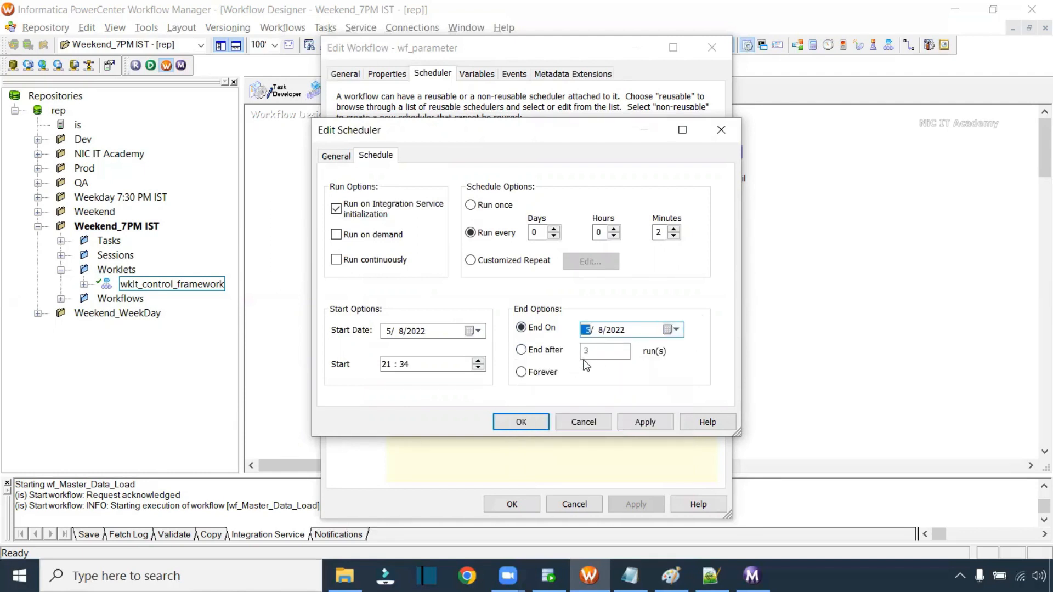
pyautogui.click(521, 350)
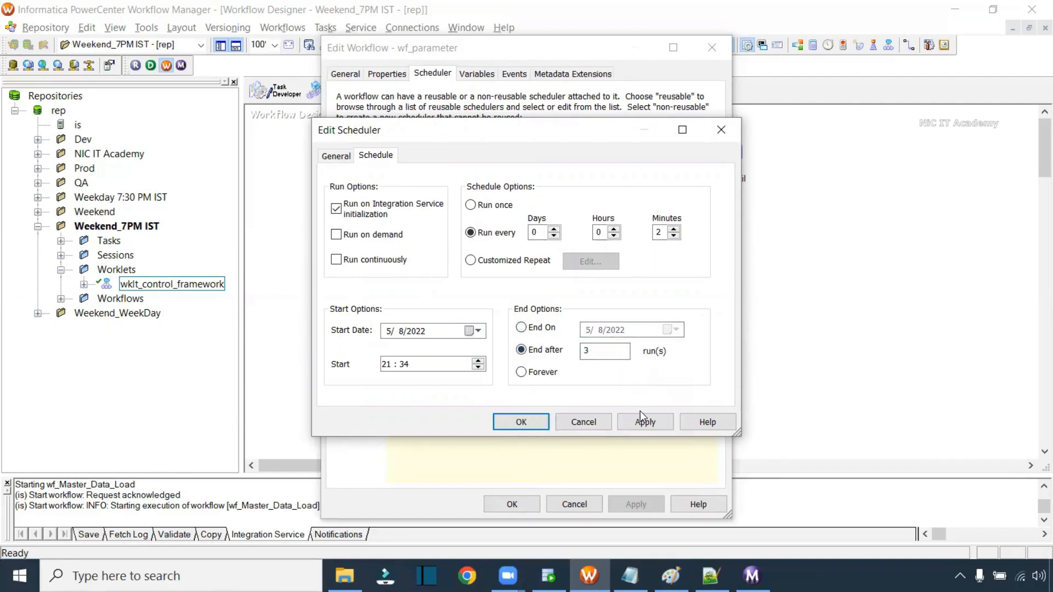
pyautogui.click(648, 427)
pyautogui.click(545, 425)
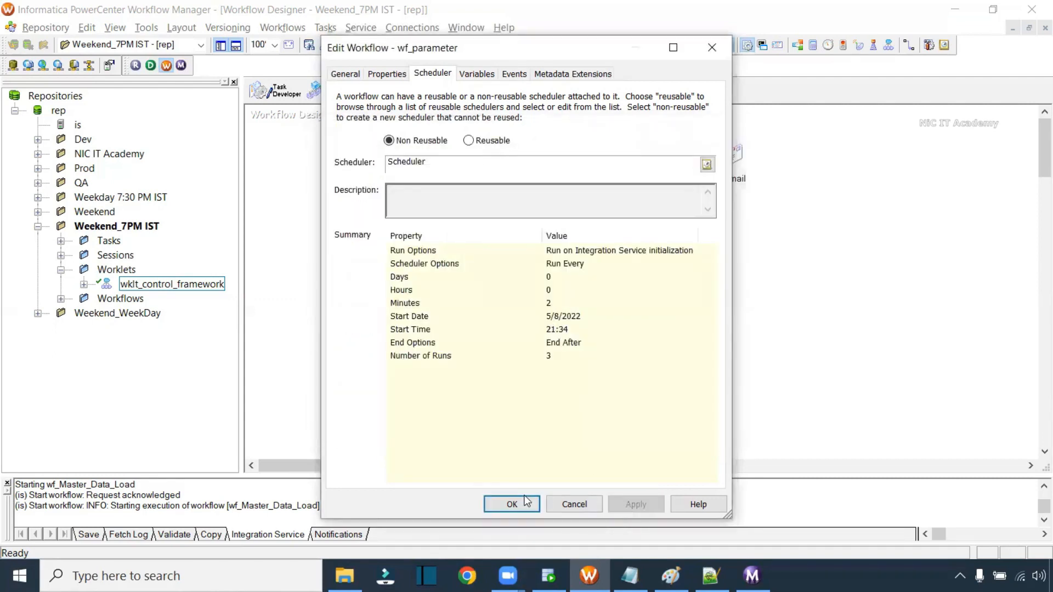
# - Save wf_parameter's new schedule and try scheduling it, which fails because the start time expired
pyautogui.click(525, 502)
pyautogui.hotkey('ctrl', 's')
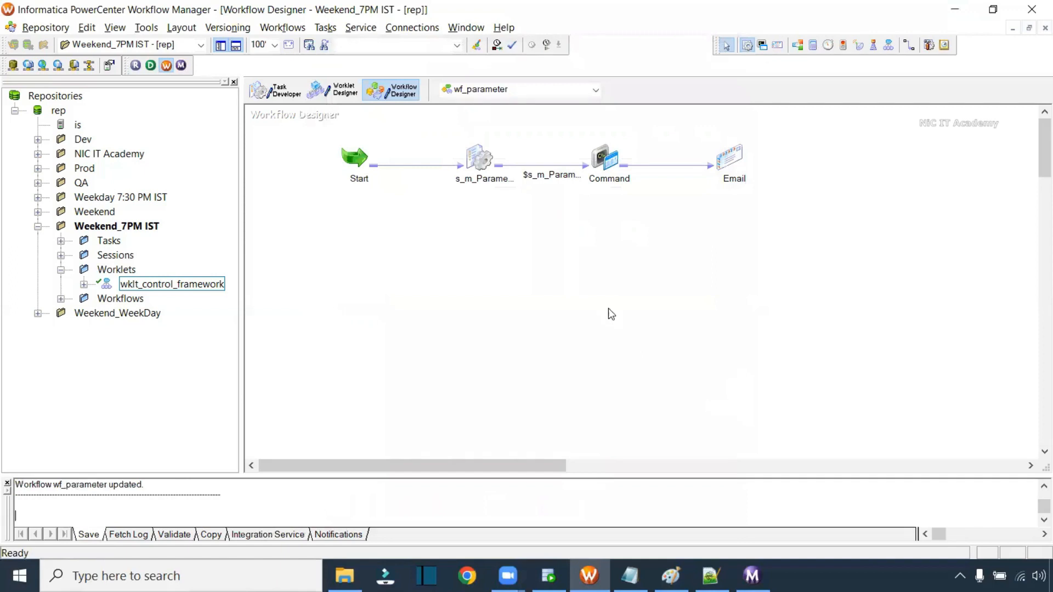
pyautogui.rightClick(563, 257)
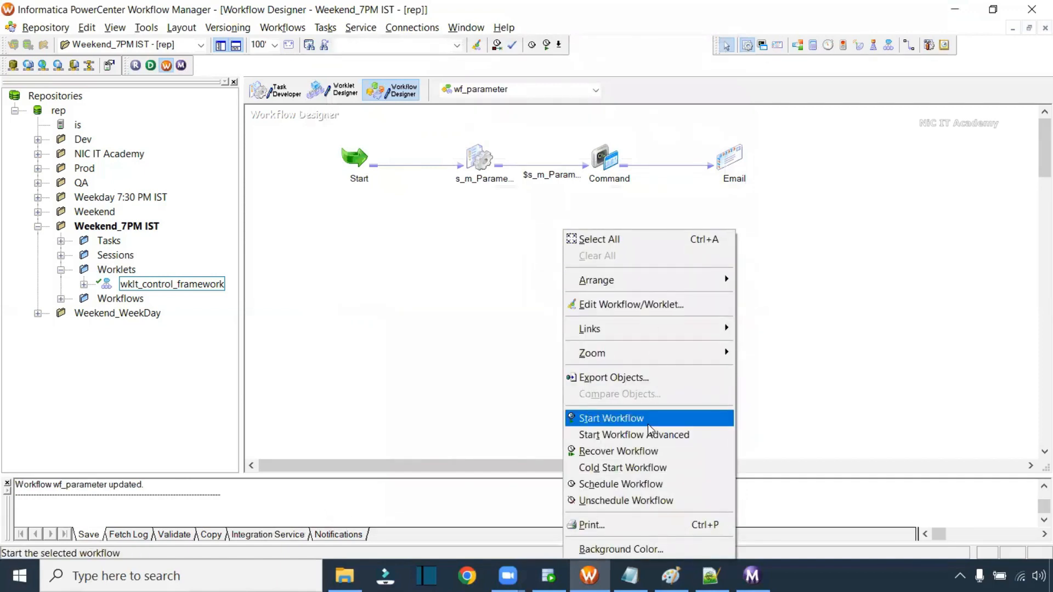
pyautogui.click(652, 483)
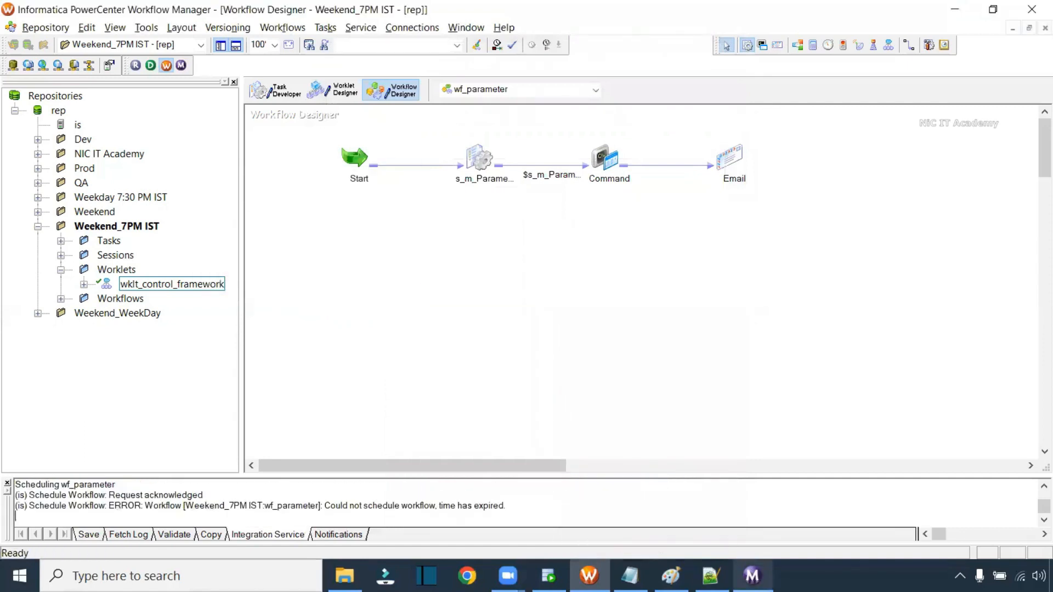
pyautogui.moveTo(108, 509); pyautogui.dragTo(528, 522)
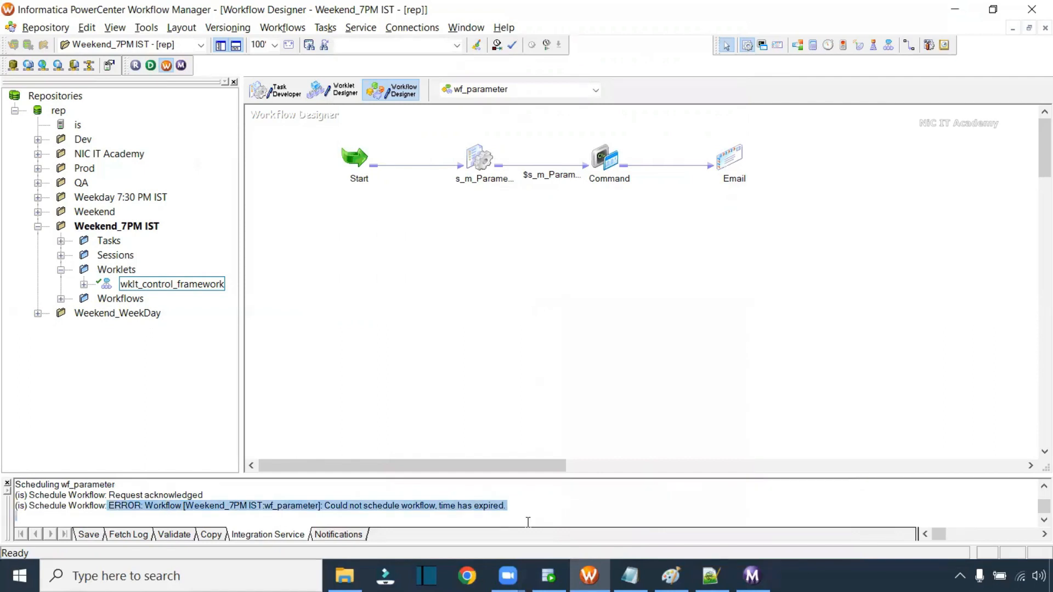
pyautogui.click(7, 483)
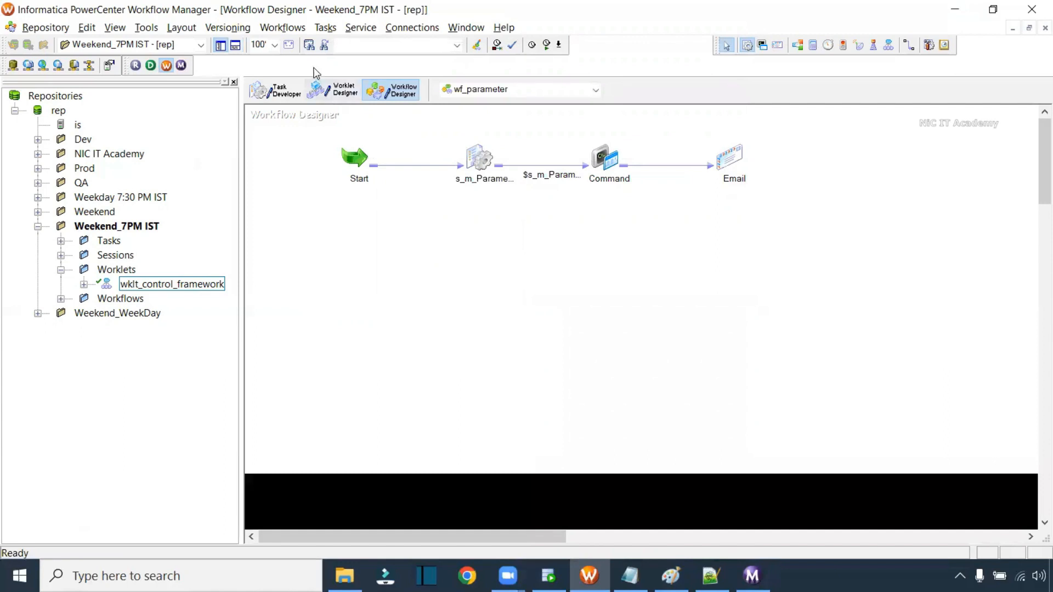
pyautogui.click(282, 28)
# - Raise wf_parameter's scheduler start time to 21:36 and save the workflow
pyautogui.click(294, 63)
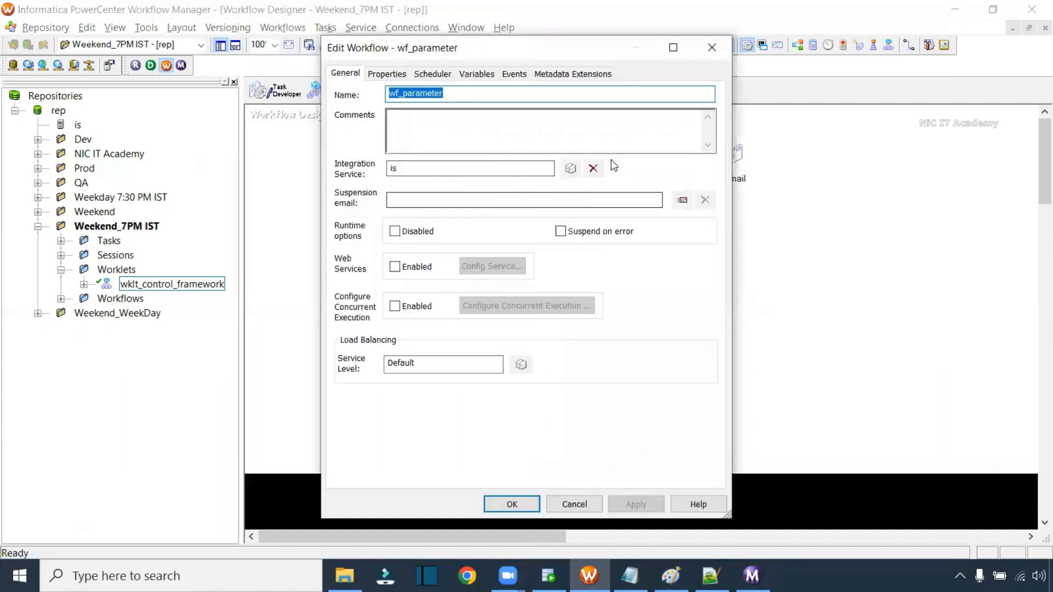
pyautogui.click(432, 74)
pyautogui.click(707, 163)
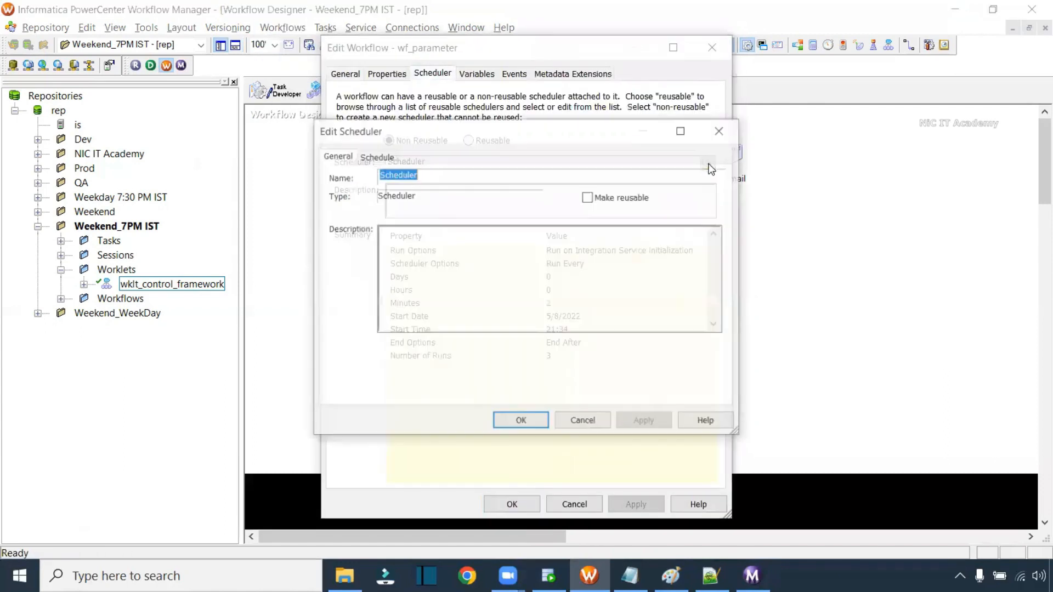
pyautogui.click(378, 156)
pyautogui.click(407, 362)
pyautogui.click(478, 362)
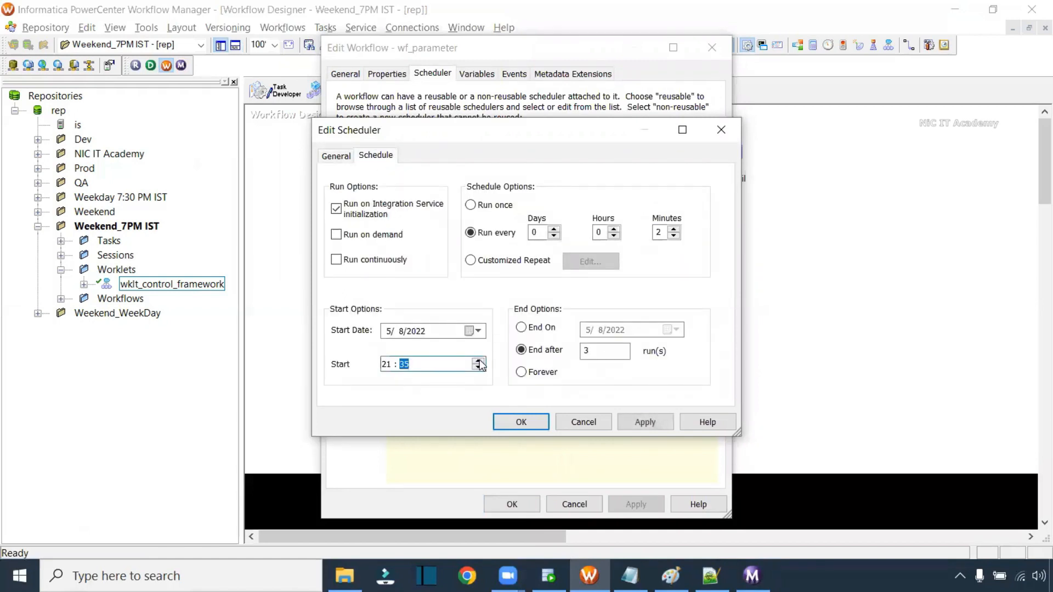
pyautogui.click(645, 421)
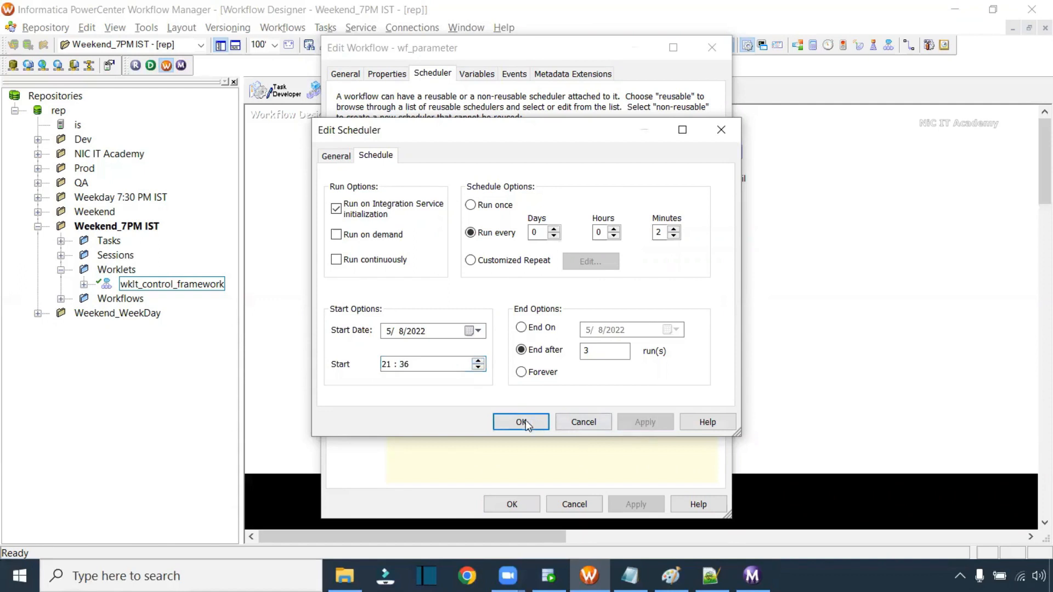
pyautogui.click(521, 421)
pyautogui.click(511, 504)
pyautogui.hotkey('ctrl', 's')
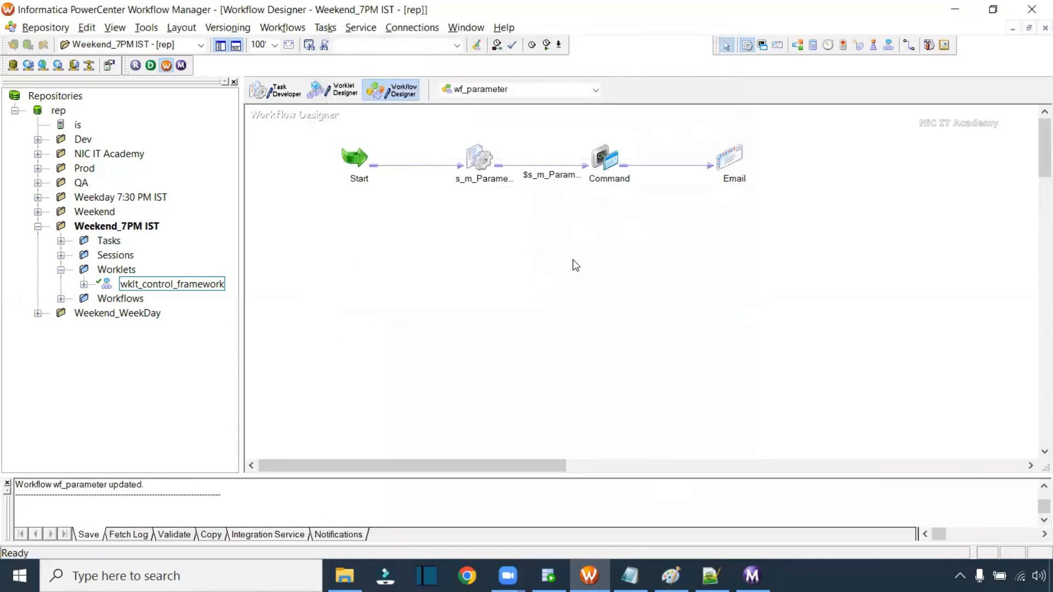
# - Schedule wf_parameter to run at 21:36, then switch to Workflow Monitor
pyautogui.rightClick(574, 266)
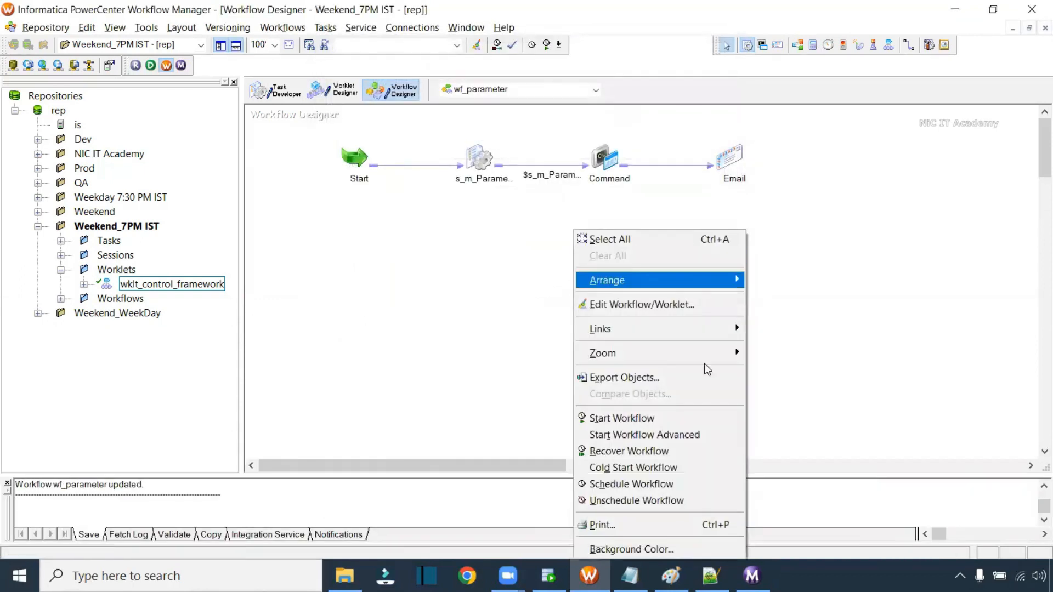
pyautogui.click(665, 485)
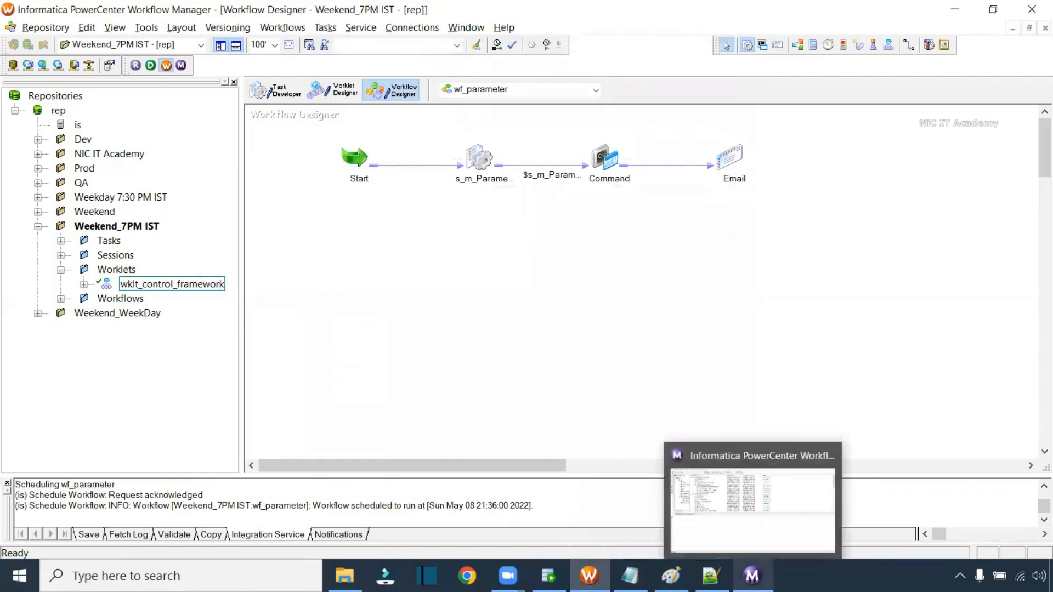
pyautogui.click(752, 575)
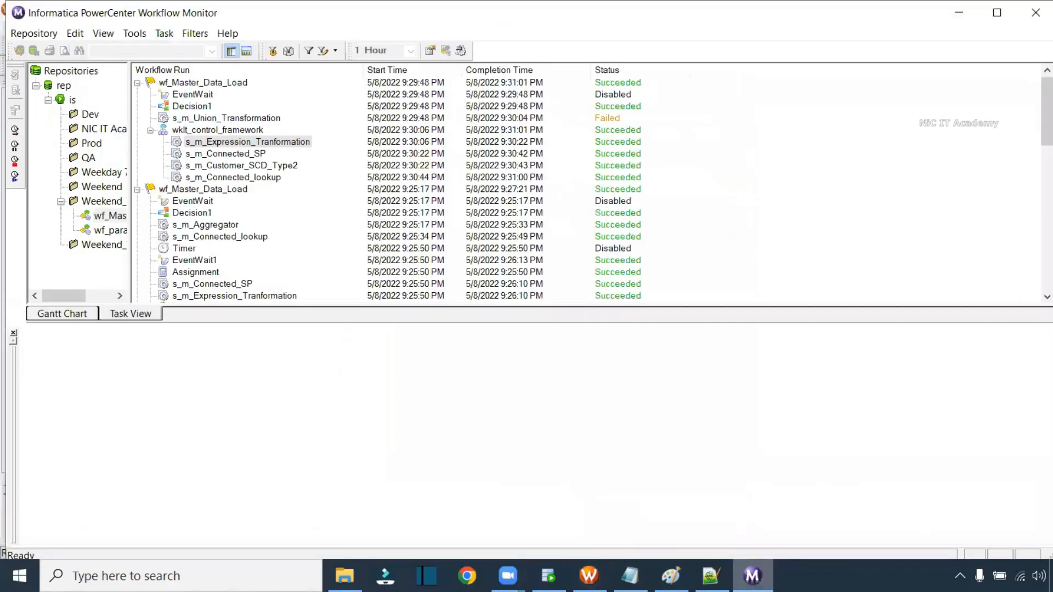
# - Check wf_parameter's runs: 9:36 PM succeeded, 9:38 PM running; then return to Notepad
pyautogui.click(105, 230)
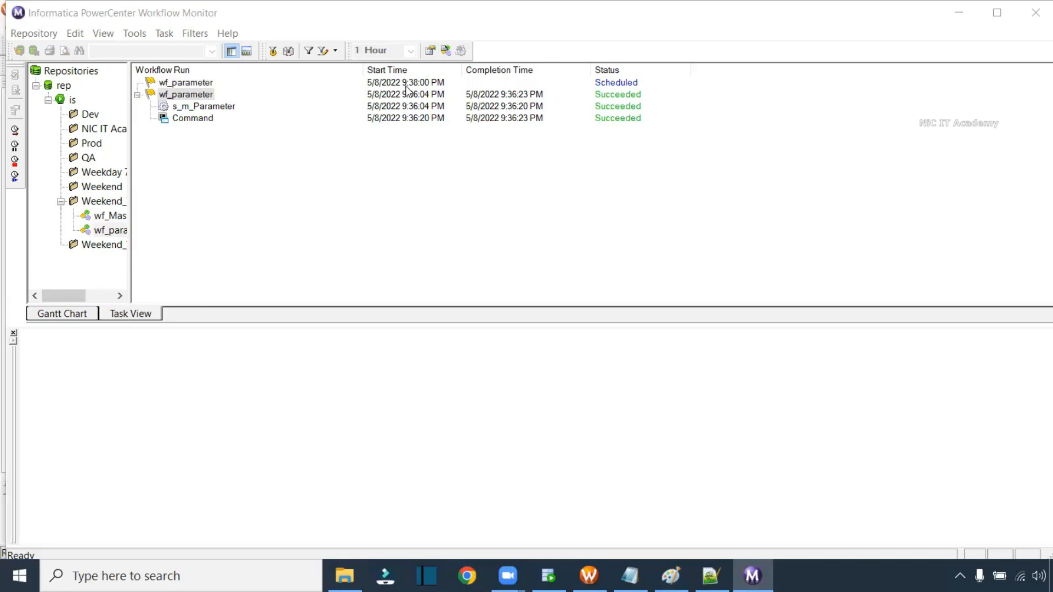
pyautogui.click(198, 83)
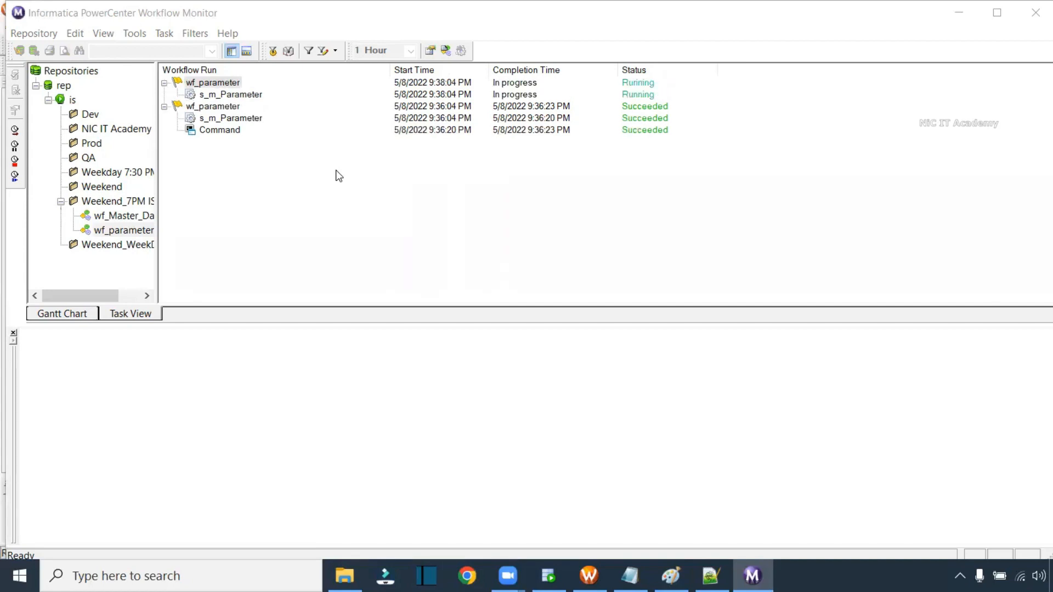
pyautogui.click(252, 94)
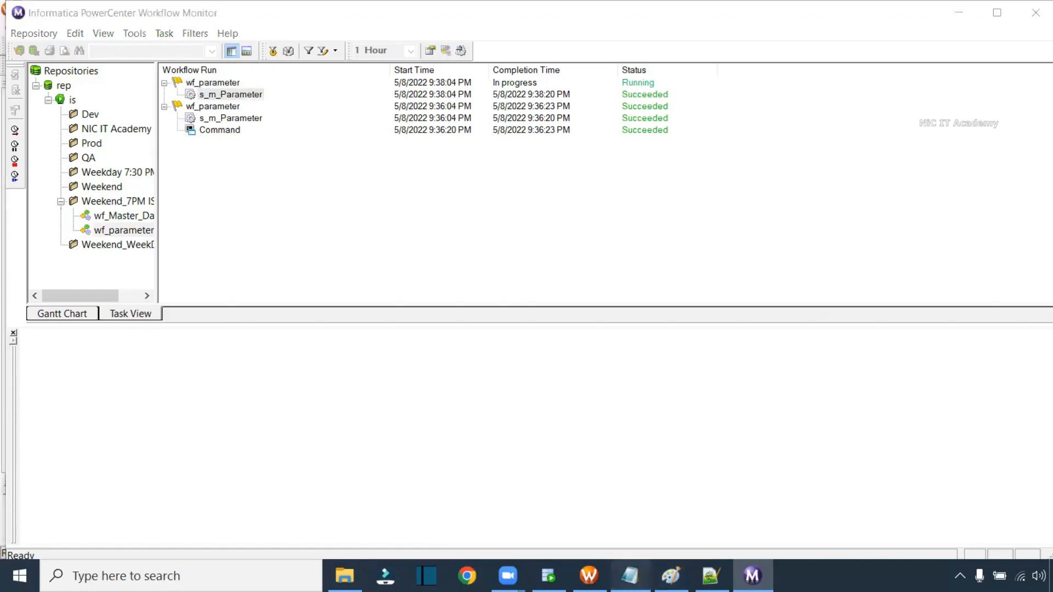
pyautogui.click(630, 576)
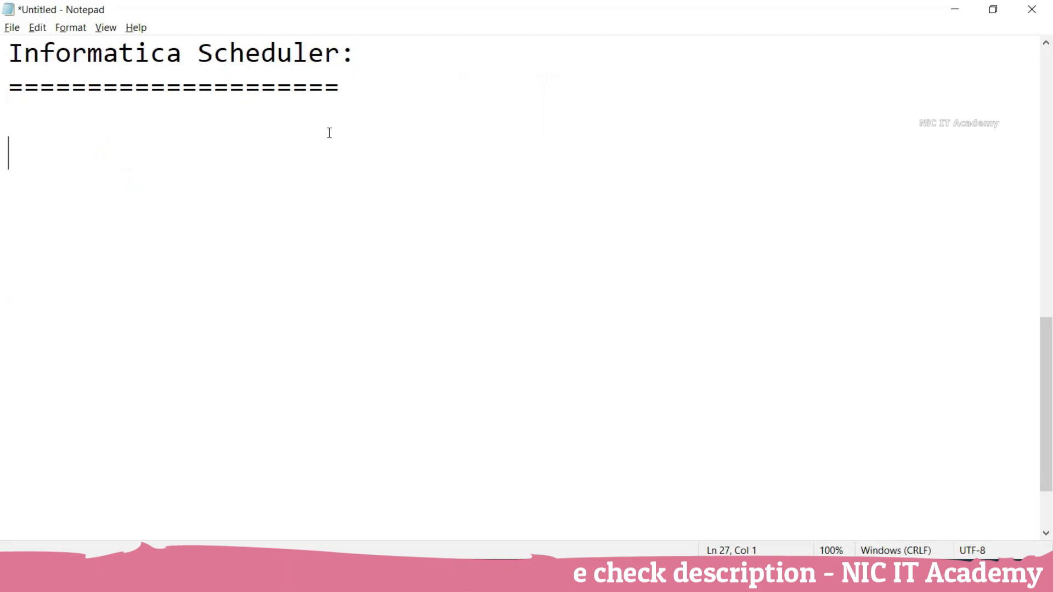
pyautogui.scroll(5, 593, 186)
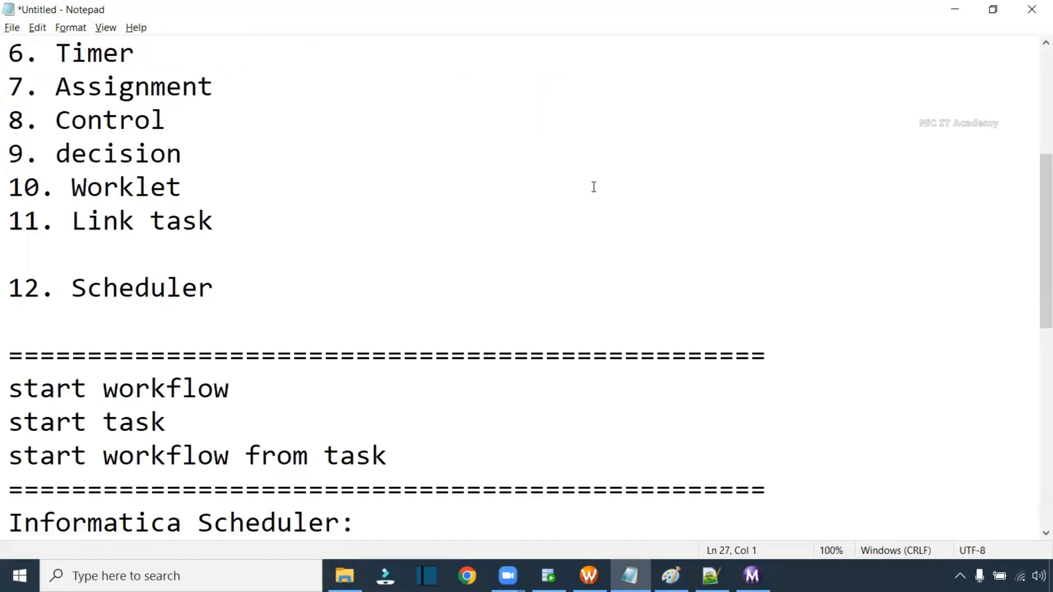
pyautogui.scroll(3, 561, 207)
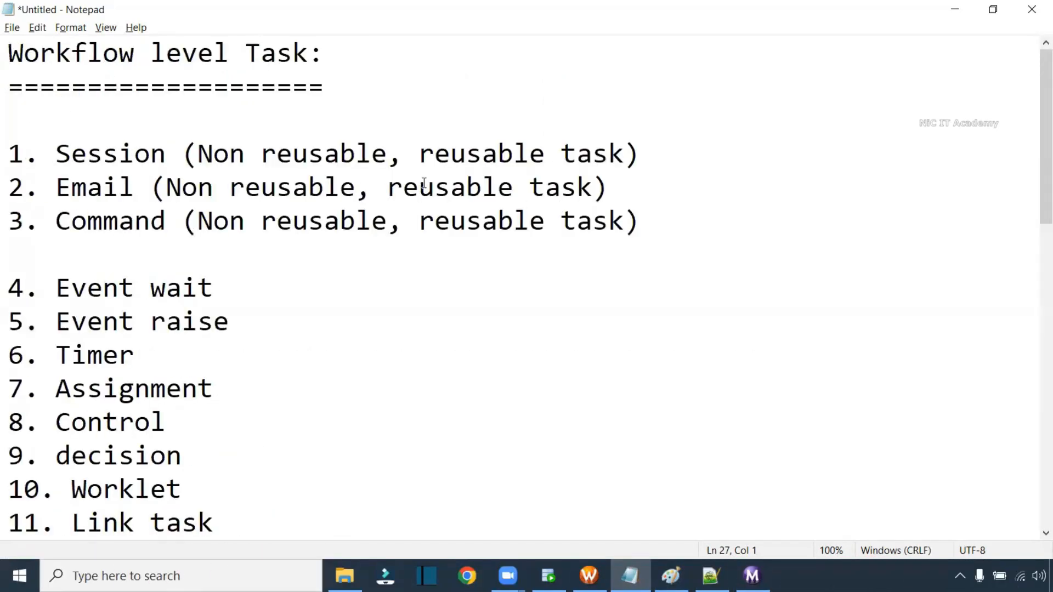
pyautogui.moveTo(56, 221); pyautogui.dragTo(633, 236)
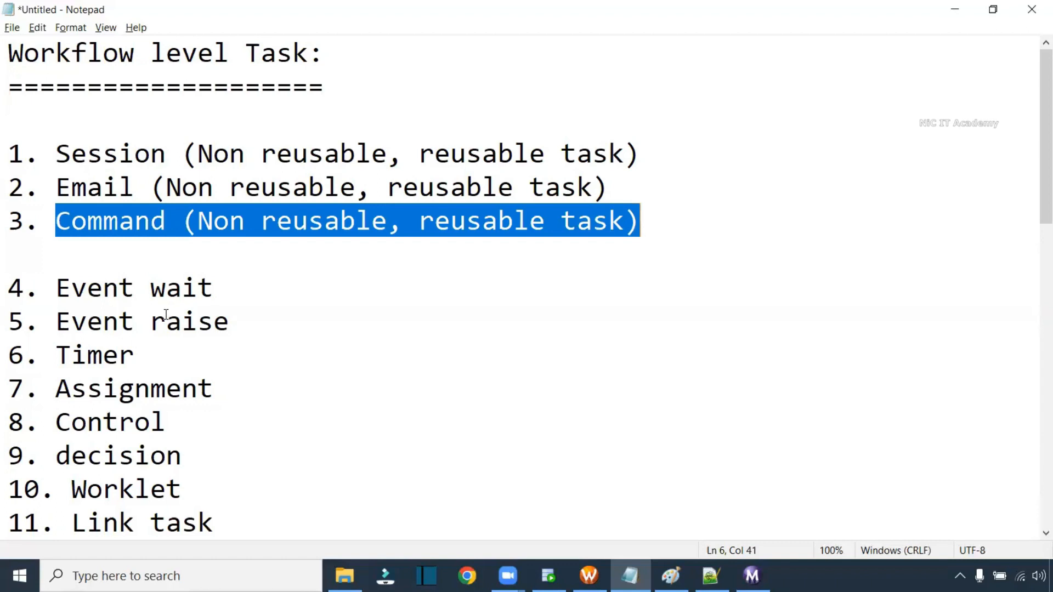
pyautogui.scroll(-5, 194, 237)
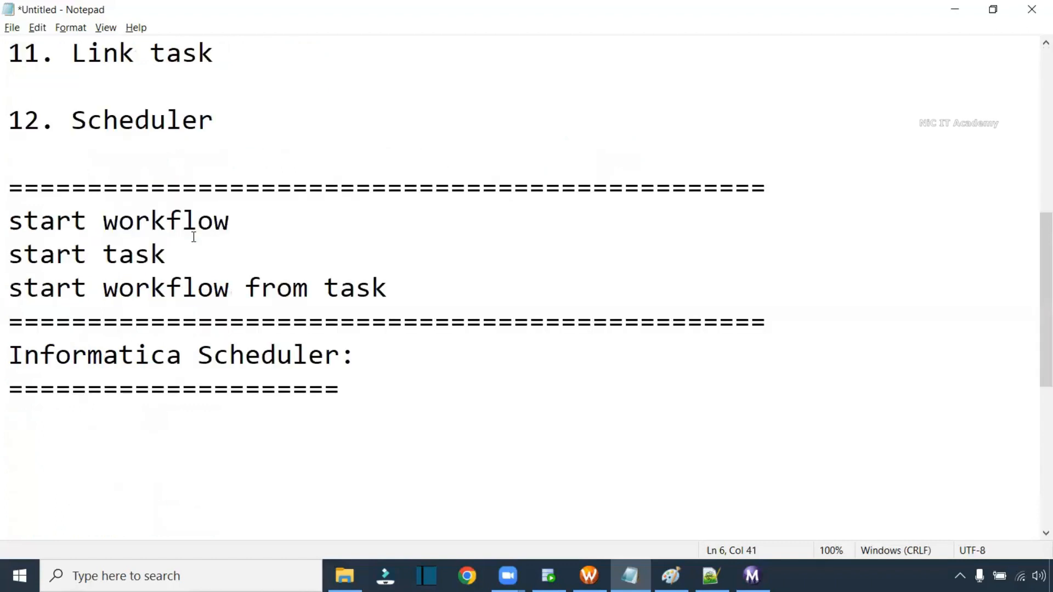
pyautogui.scroll(5, 194, 237)
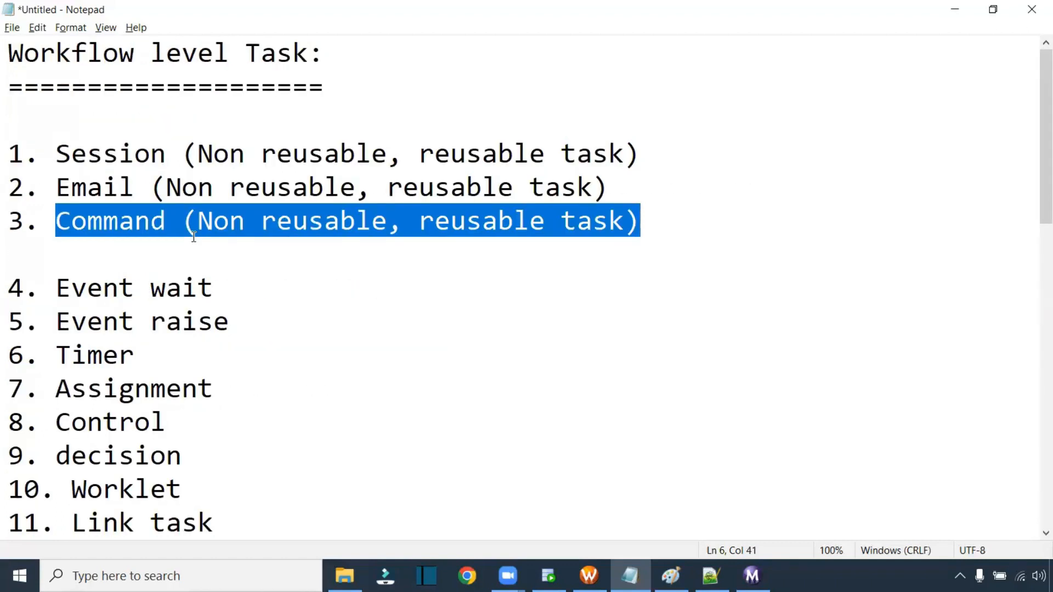
pyautogui.click(150, 259)
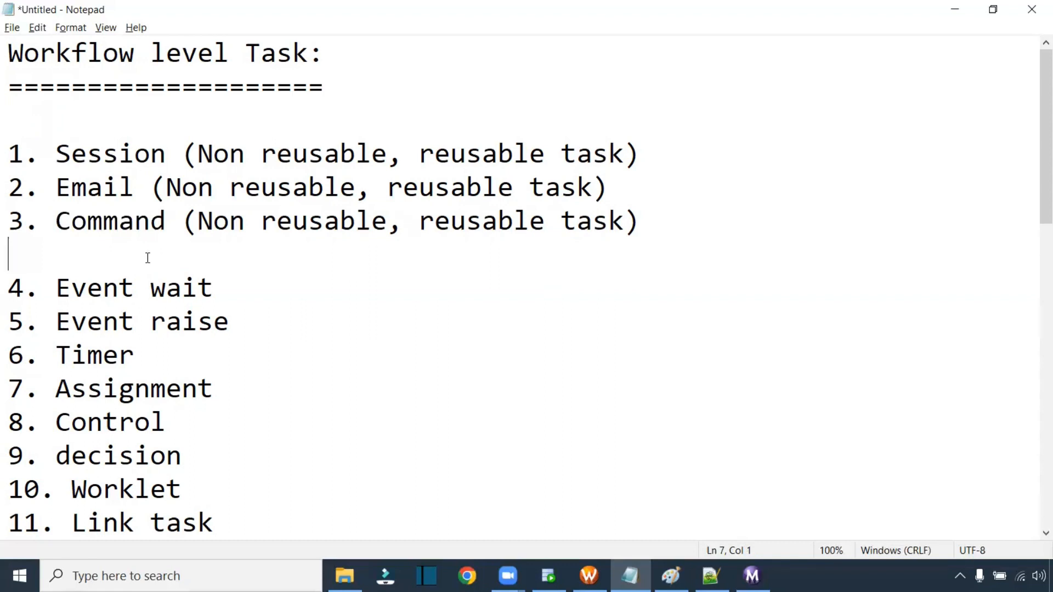